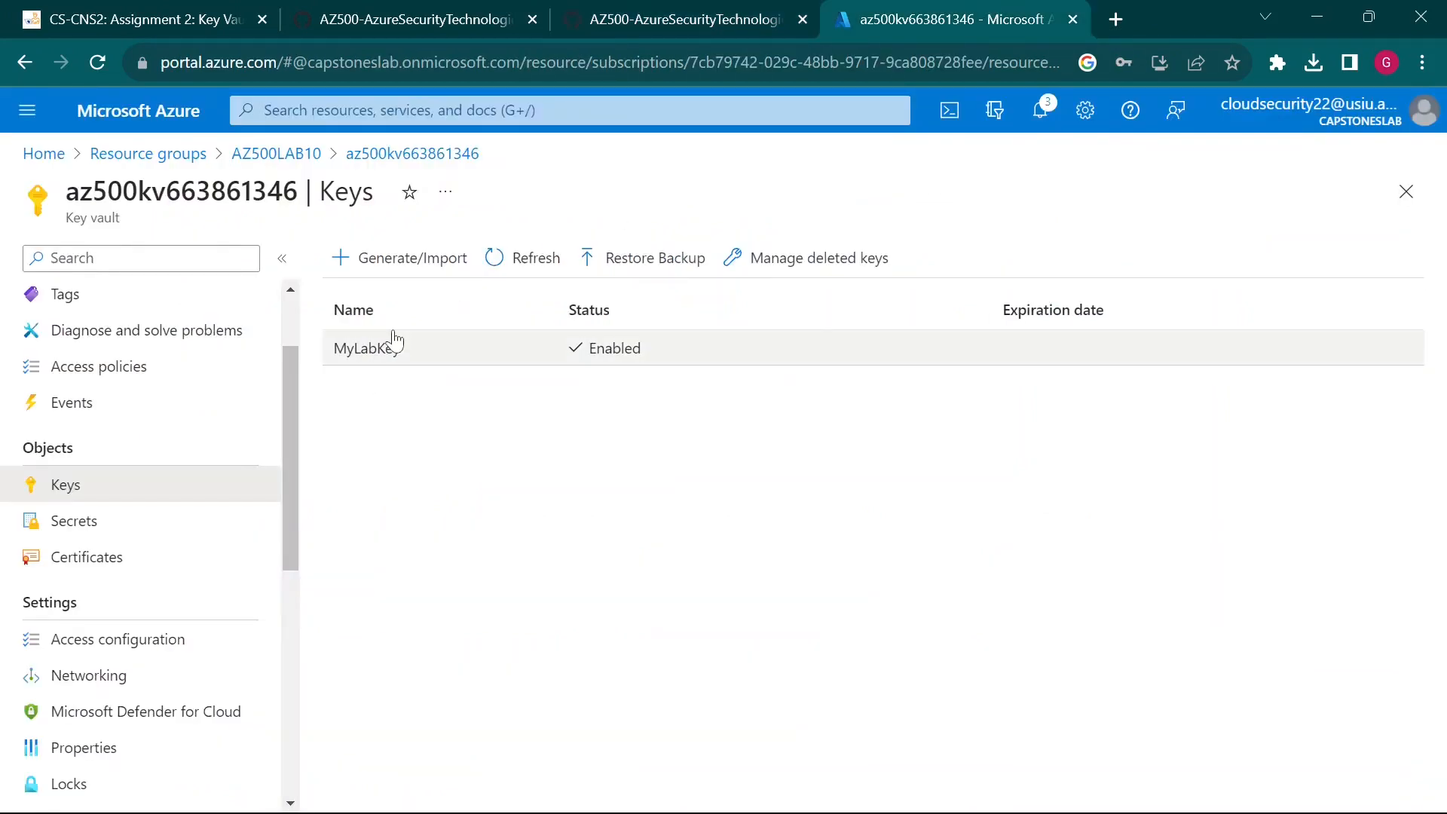
Open the current version of MyLabKey and examine its key type and RSA key size
left_click(381, 359)
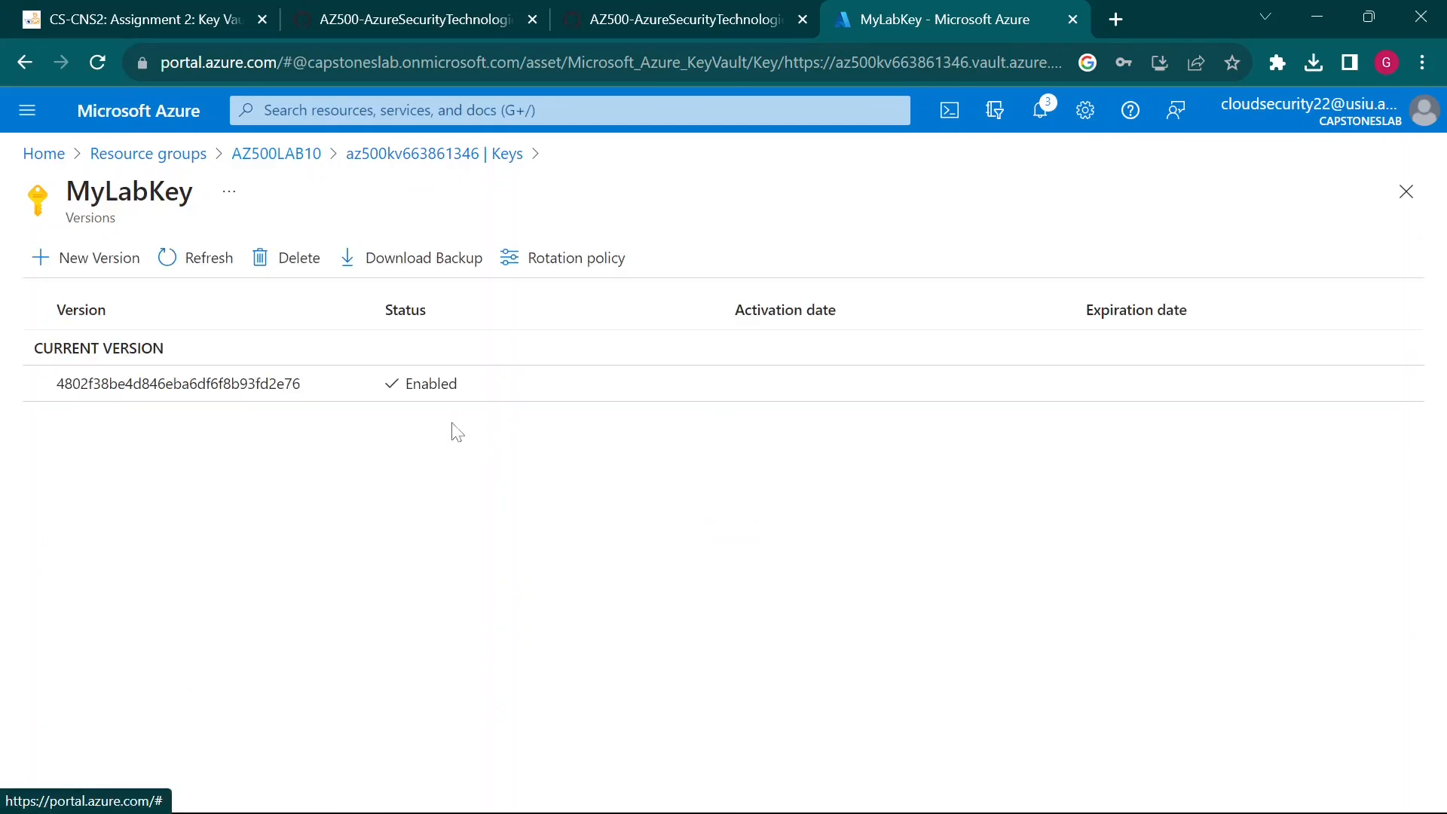
left_click(161, 397)
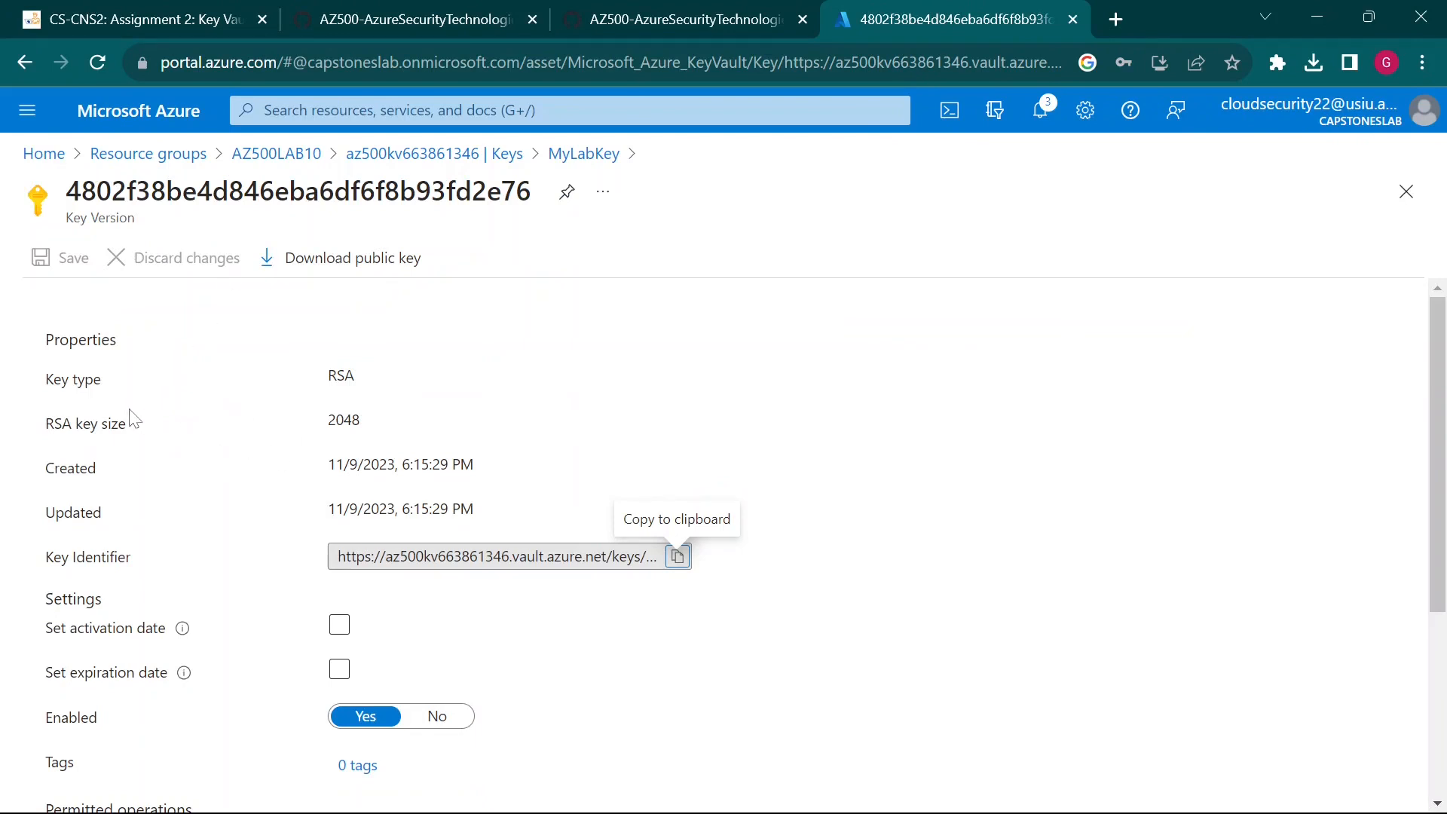
left_click_drag(46, 381, 94, 388)
left_click(151, 420)
left_click_drag(303, 358, 398, 394)
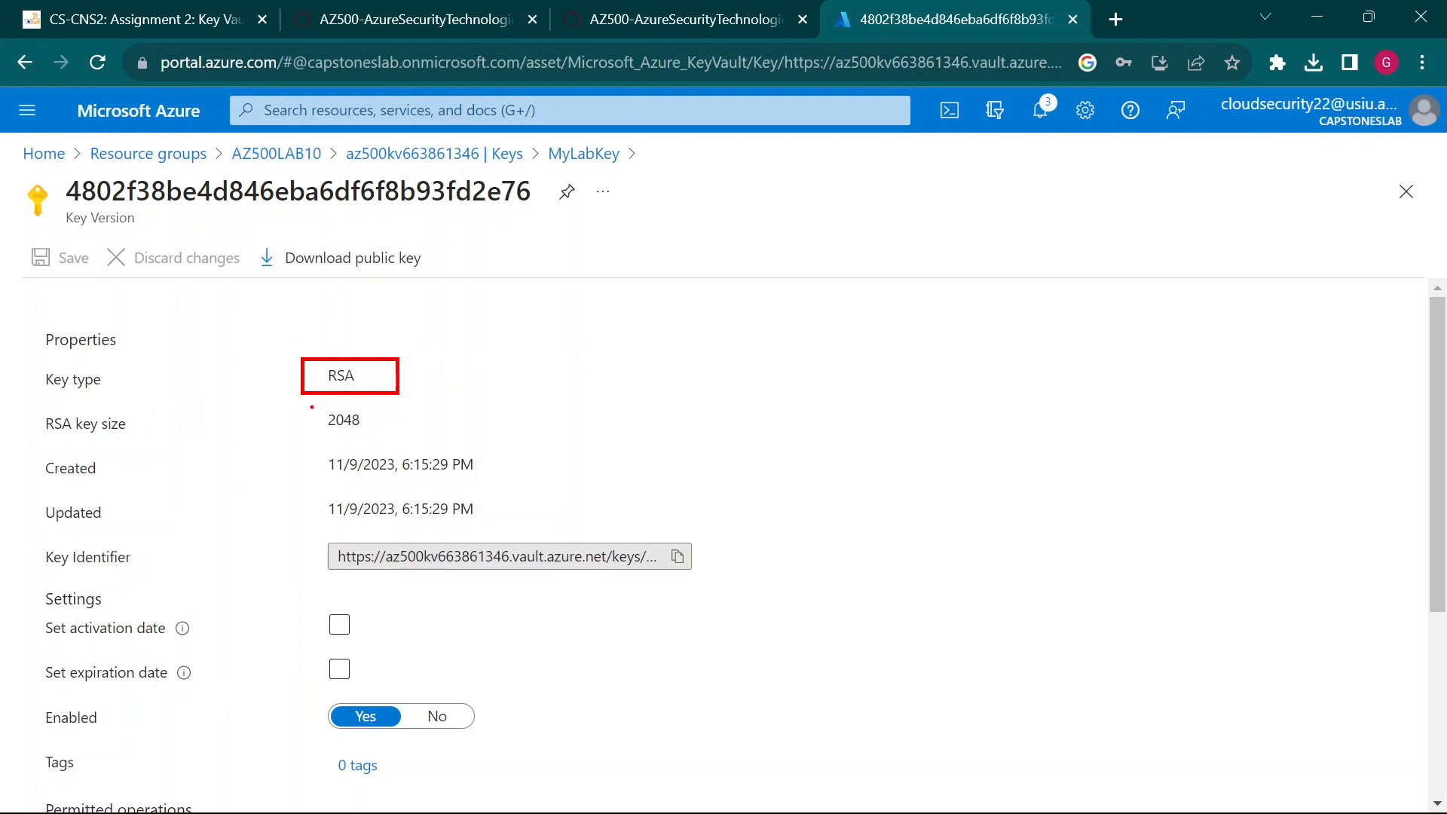
left_click_drag(324, 410, 401, 438)
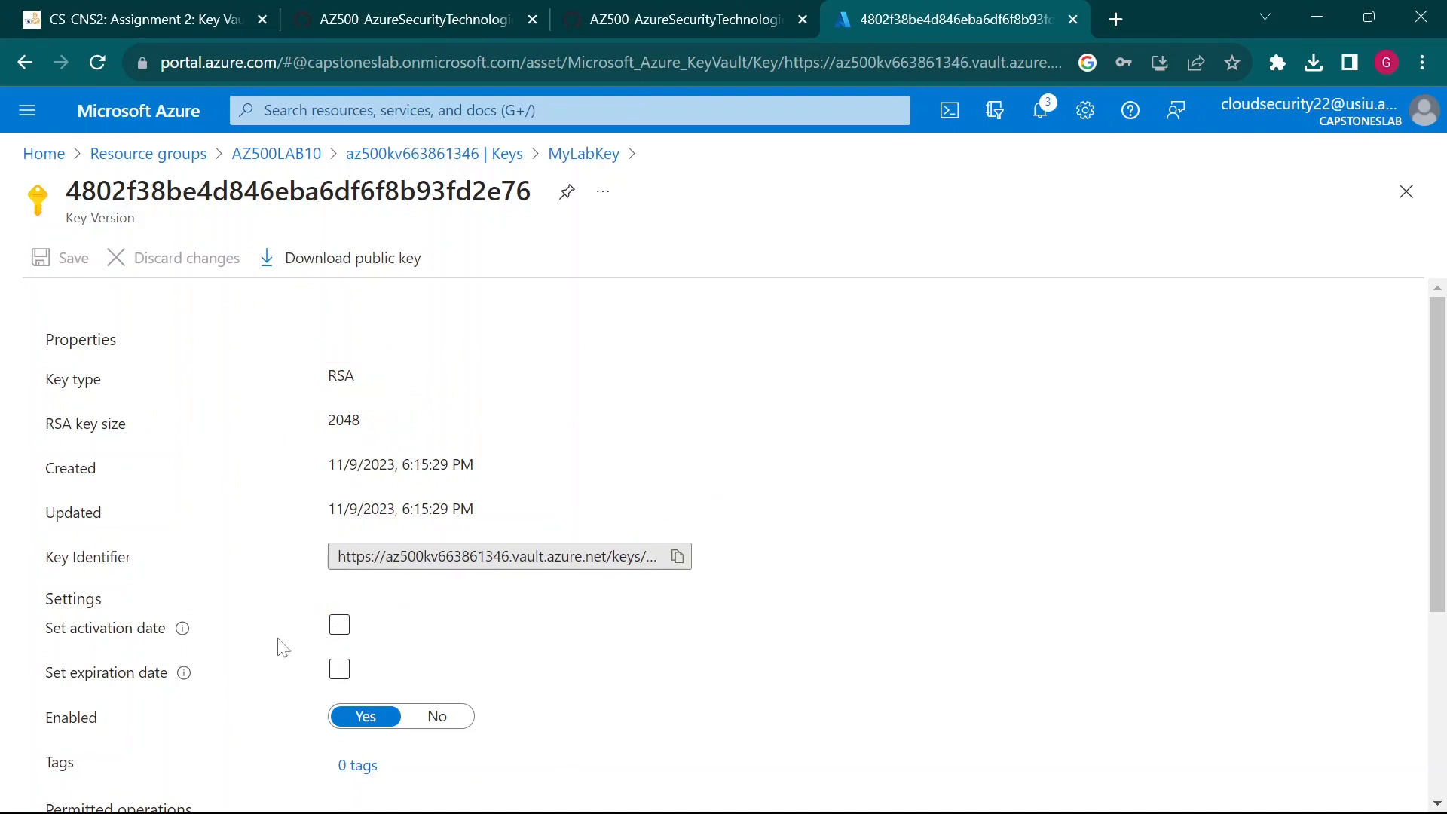
Examine the permitted operations of the key version and return to the vault's list of keys
scroll(235, 659, "down", 2)
scroll(235, 659, "down", 1)
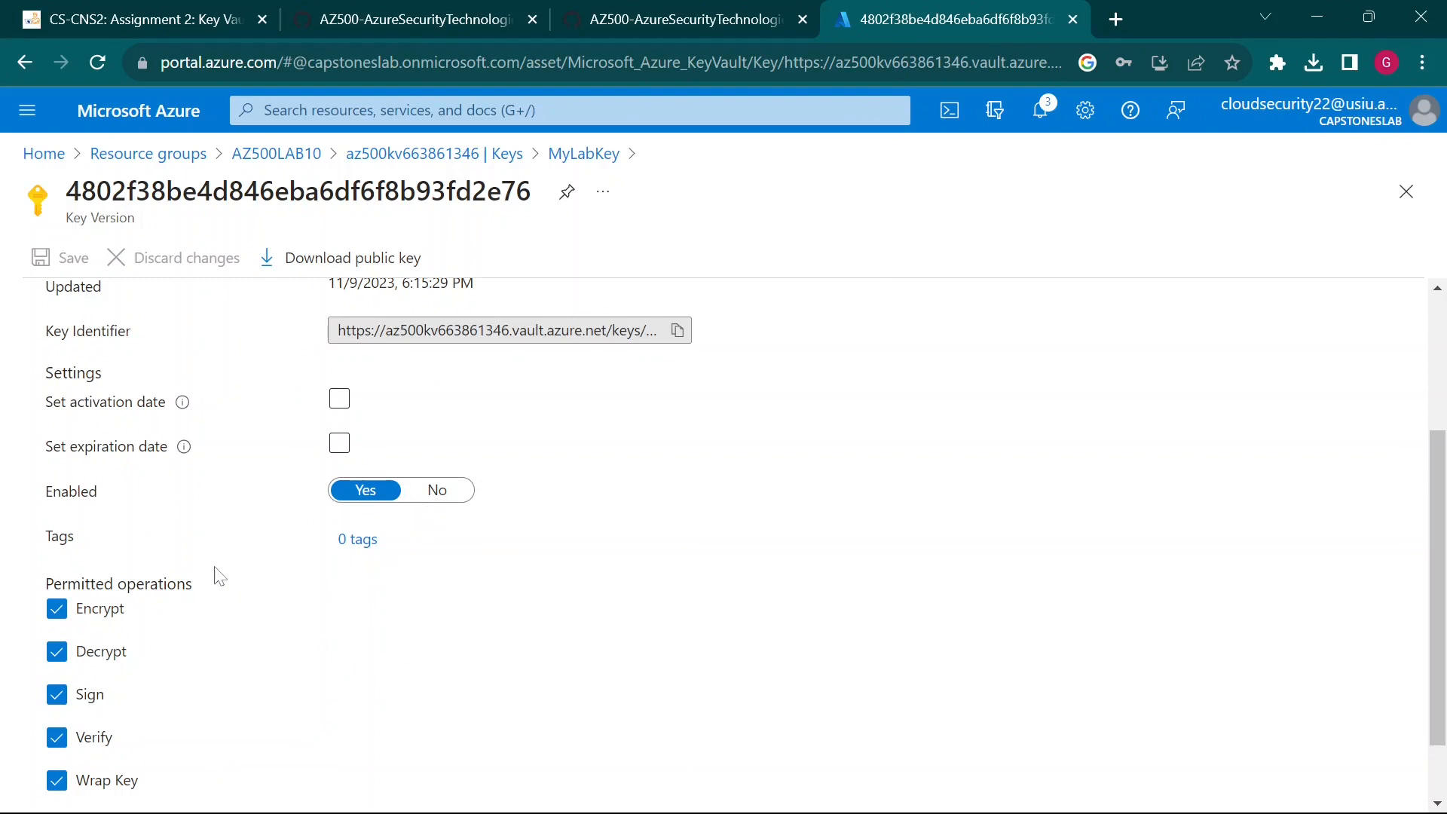
scroll(148, 623, "down", 1)
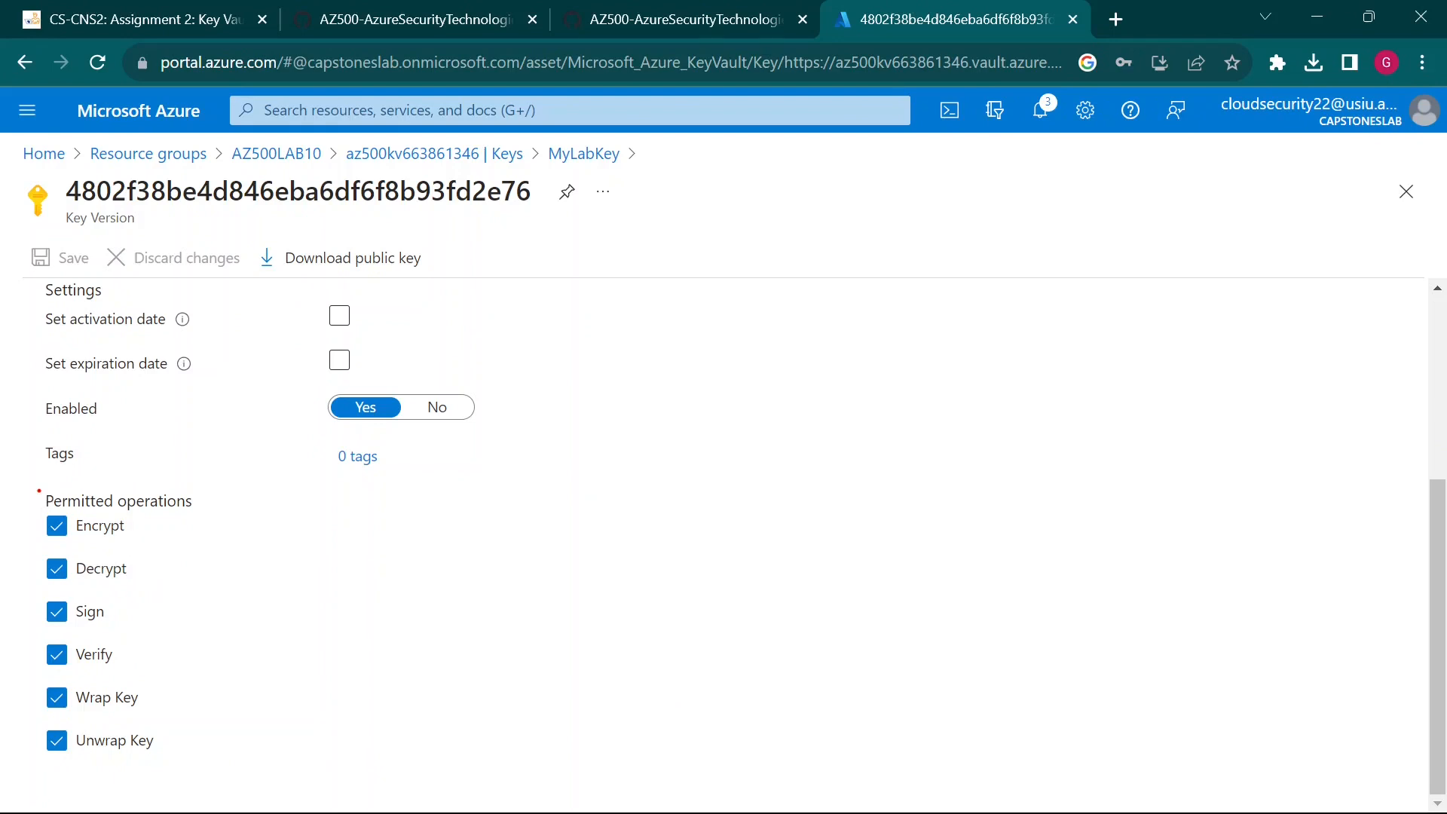
mouse_move(29, 478)
left_mouse_down()
mouse_move(213, 539)
mouse_move(260, 799)
mouse_move(273, 795)
left_mouse_up()
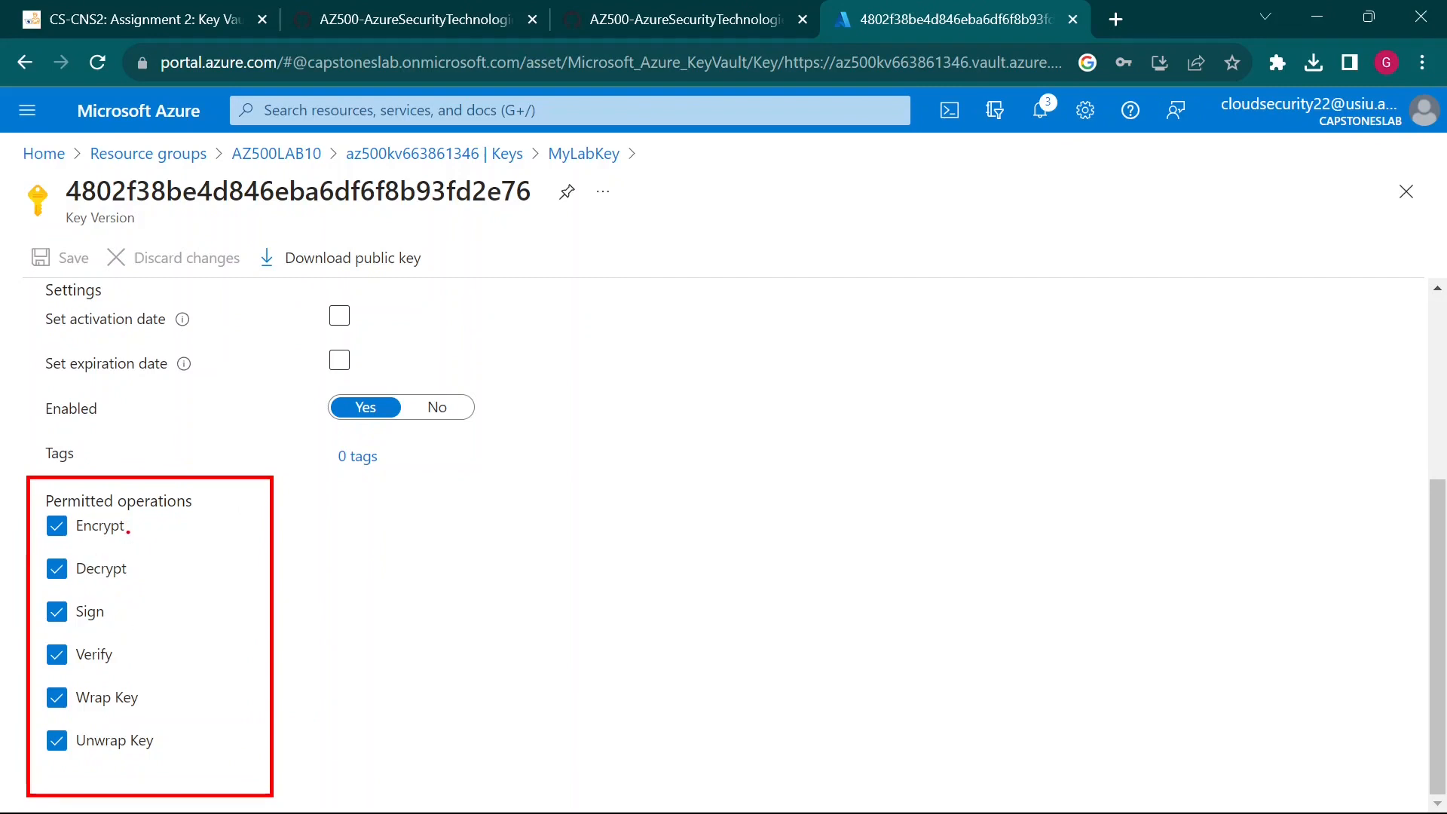
key("Escape")
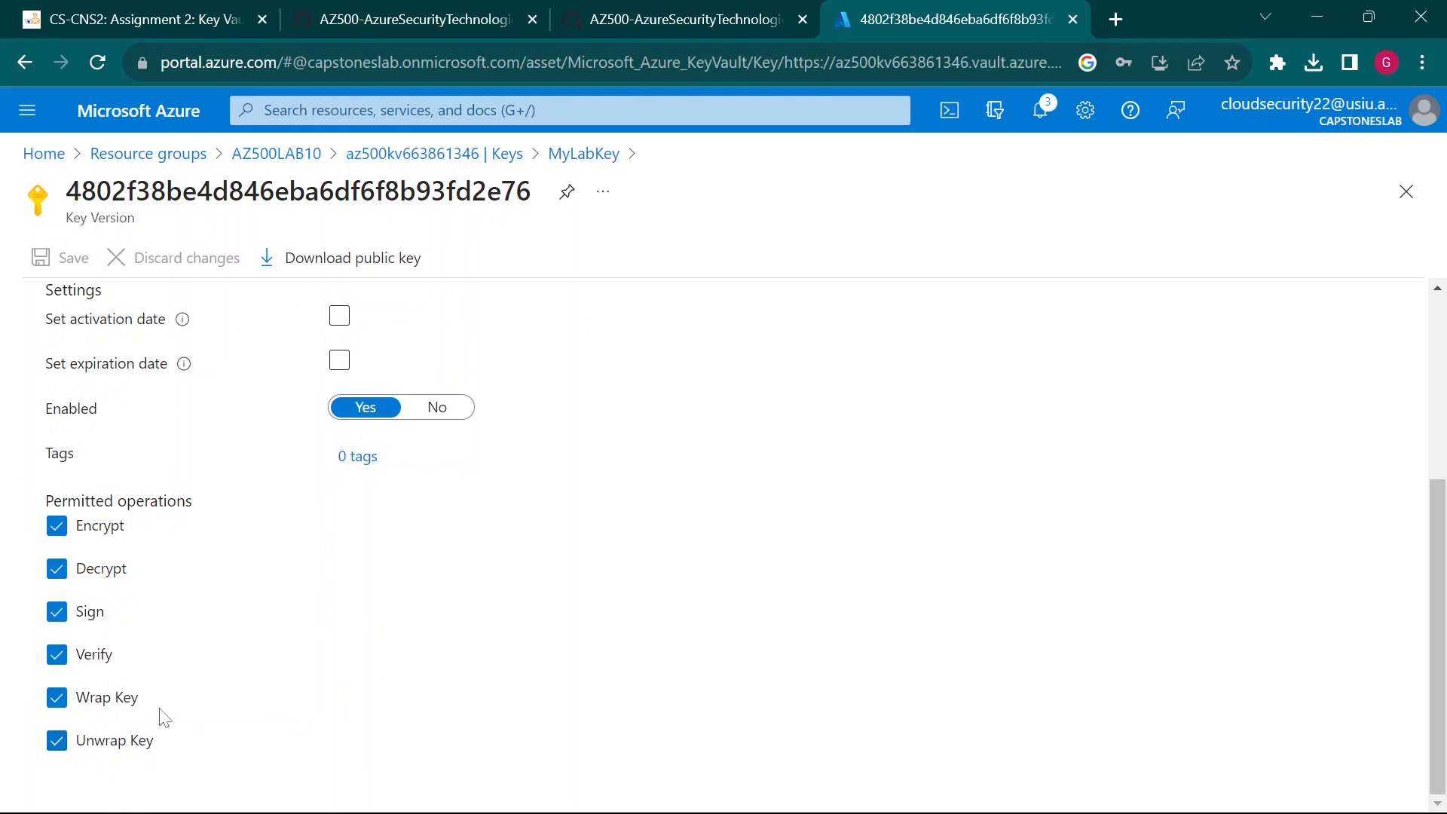
scroll(423, 629, "up", 4)
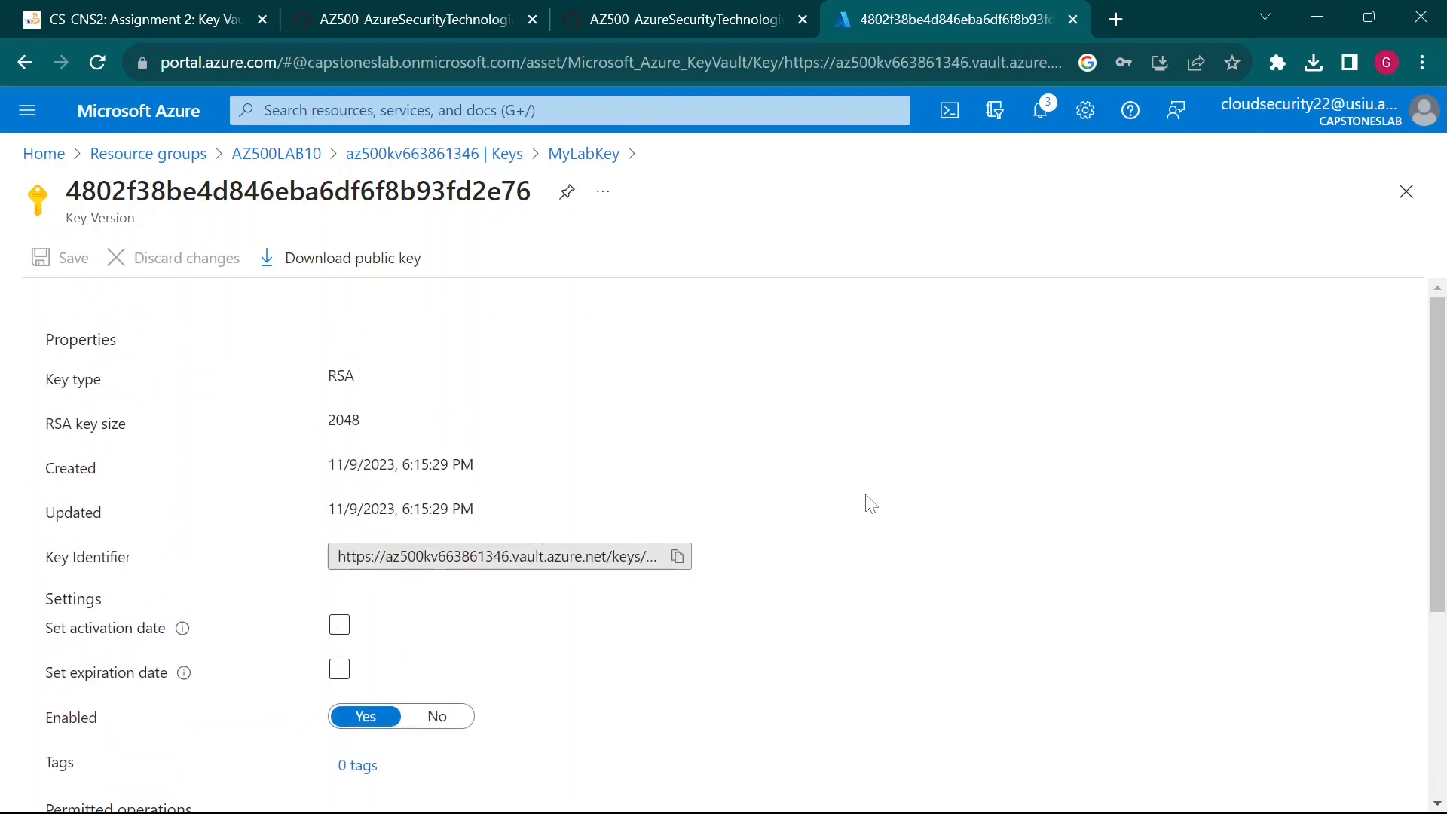
left_click(1404, 192)
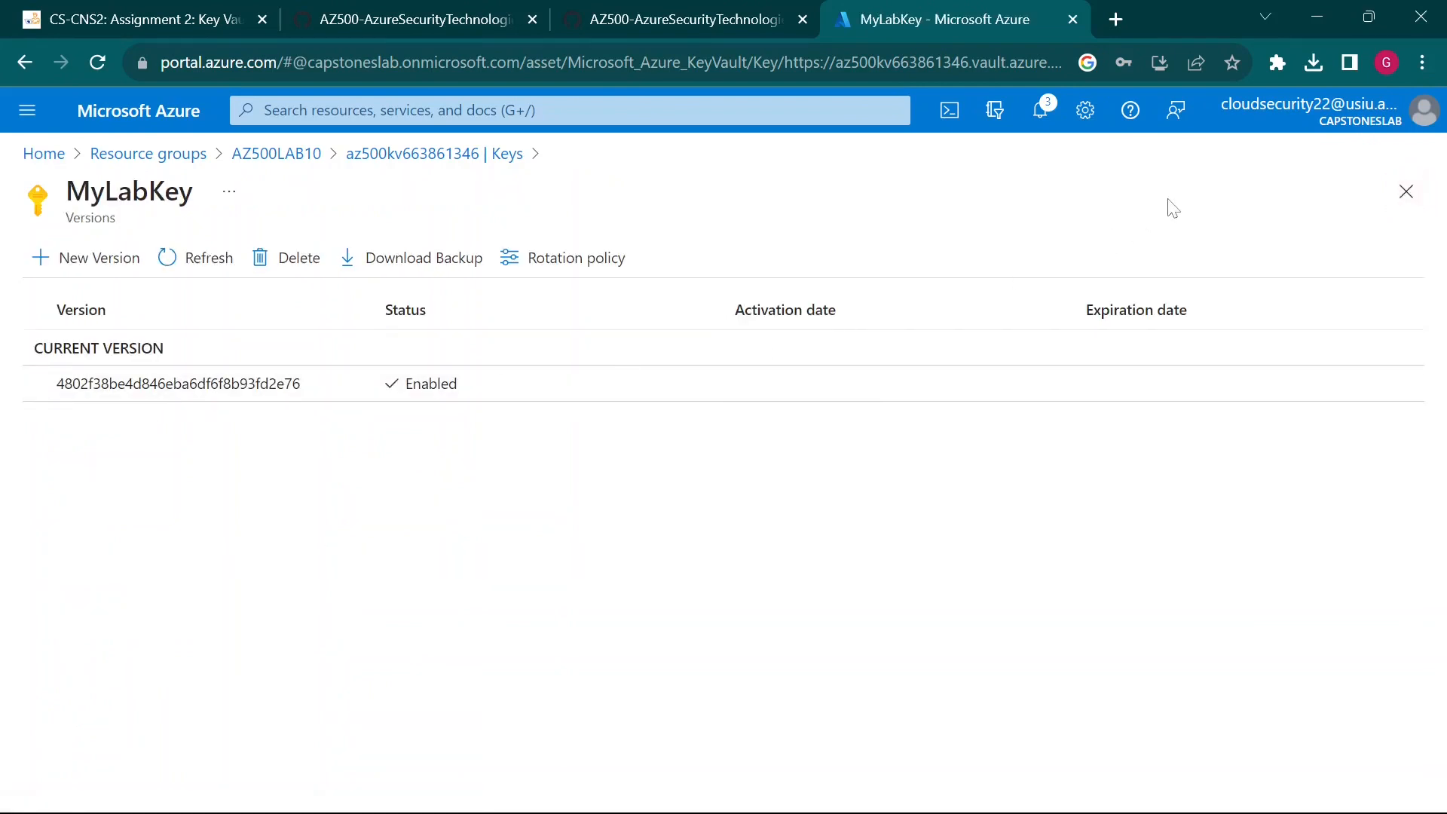
left_click(1395, 195)
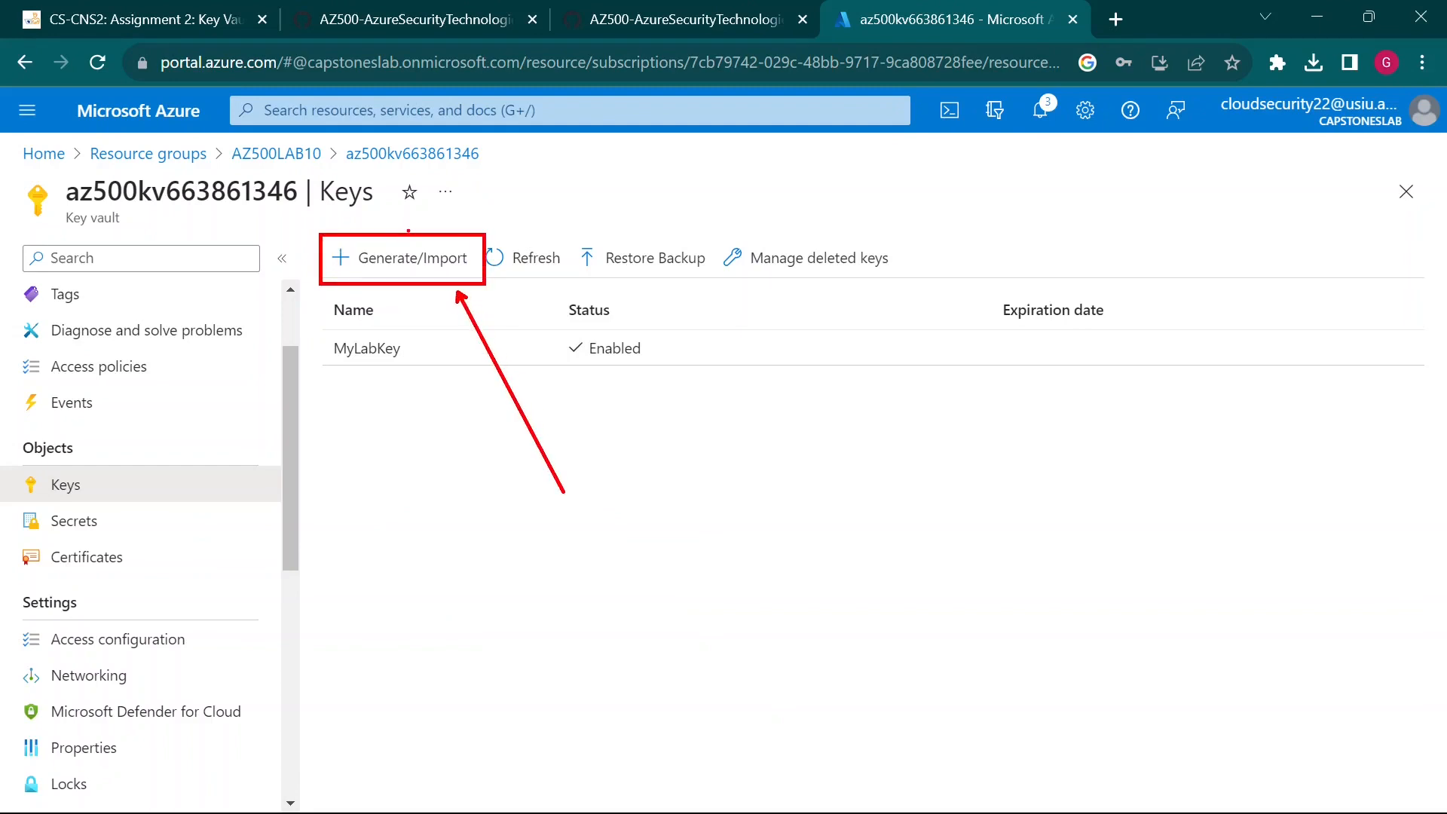
Open the form for creating a key and compare the fields of its Import and Generate options
left_click(405, 259)
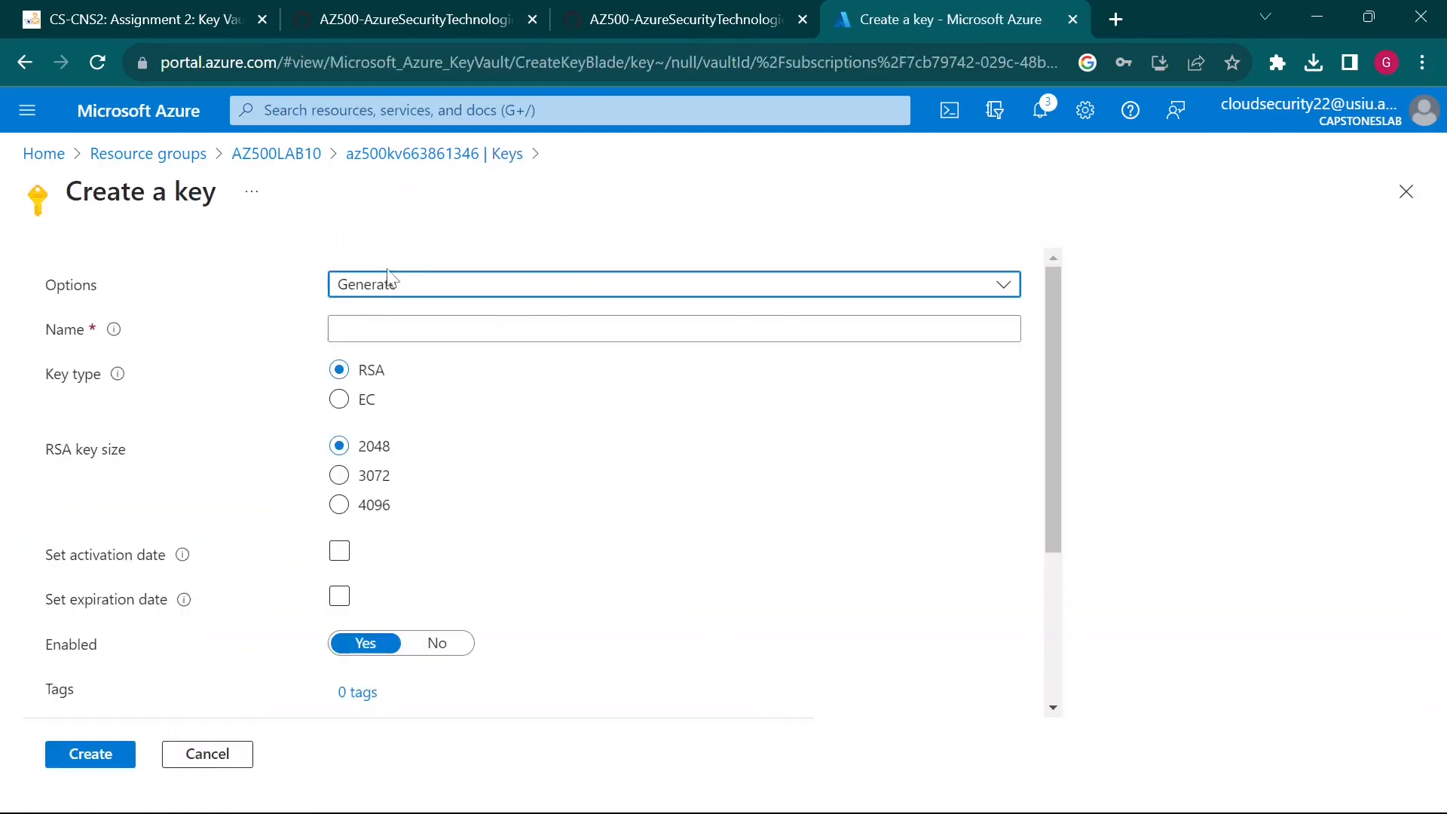
left_click(453, 299)
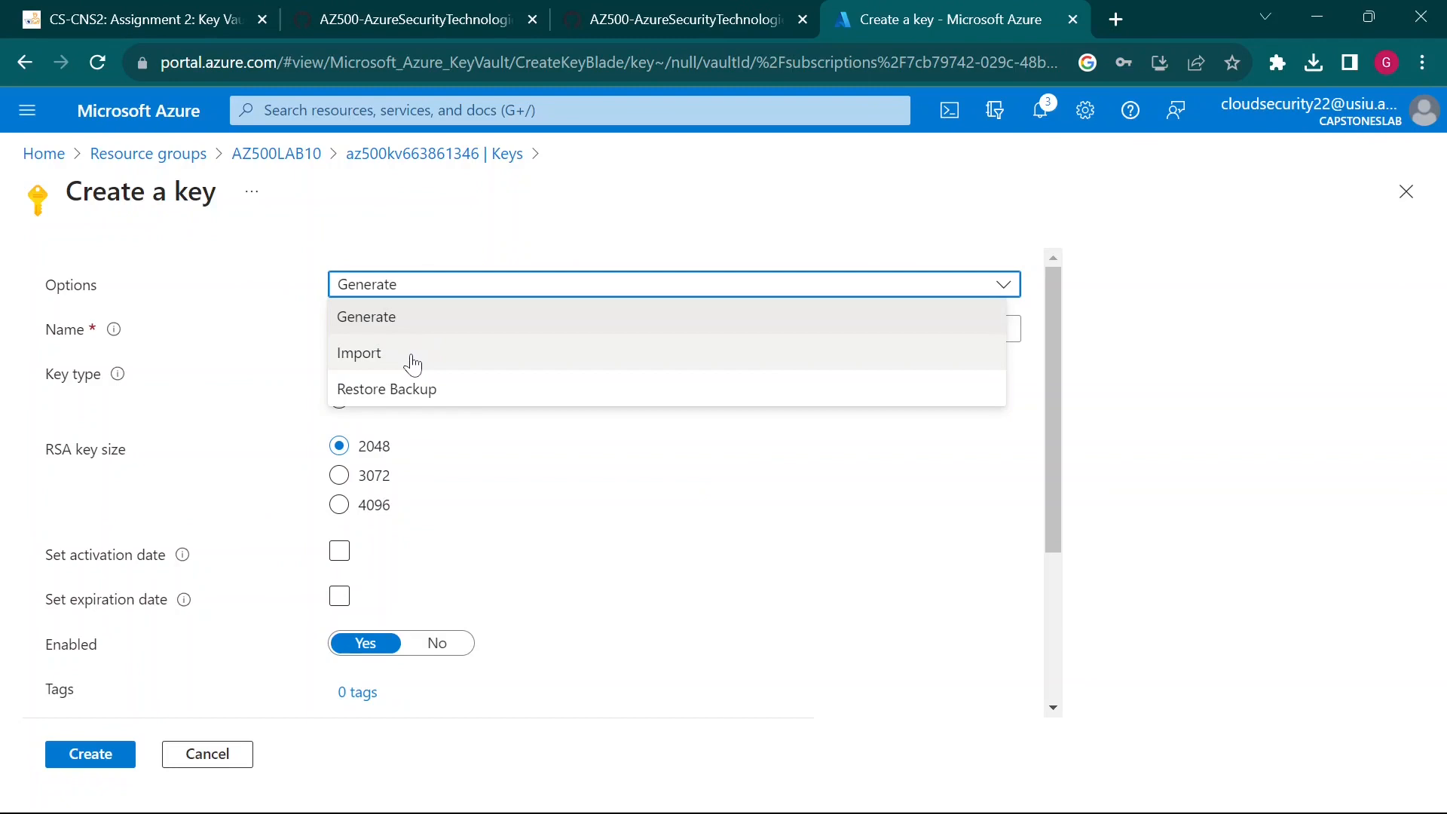
left_click(413, 364)
left_click(427, 292)
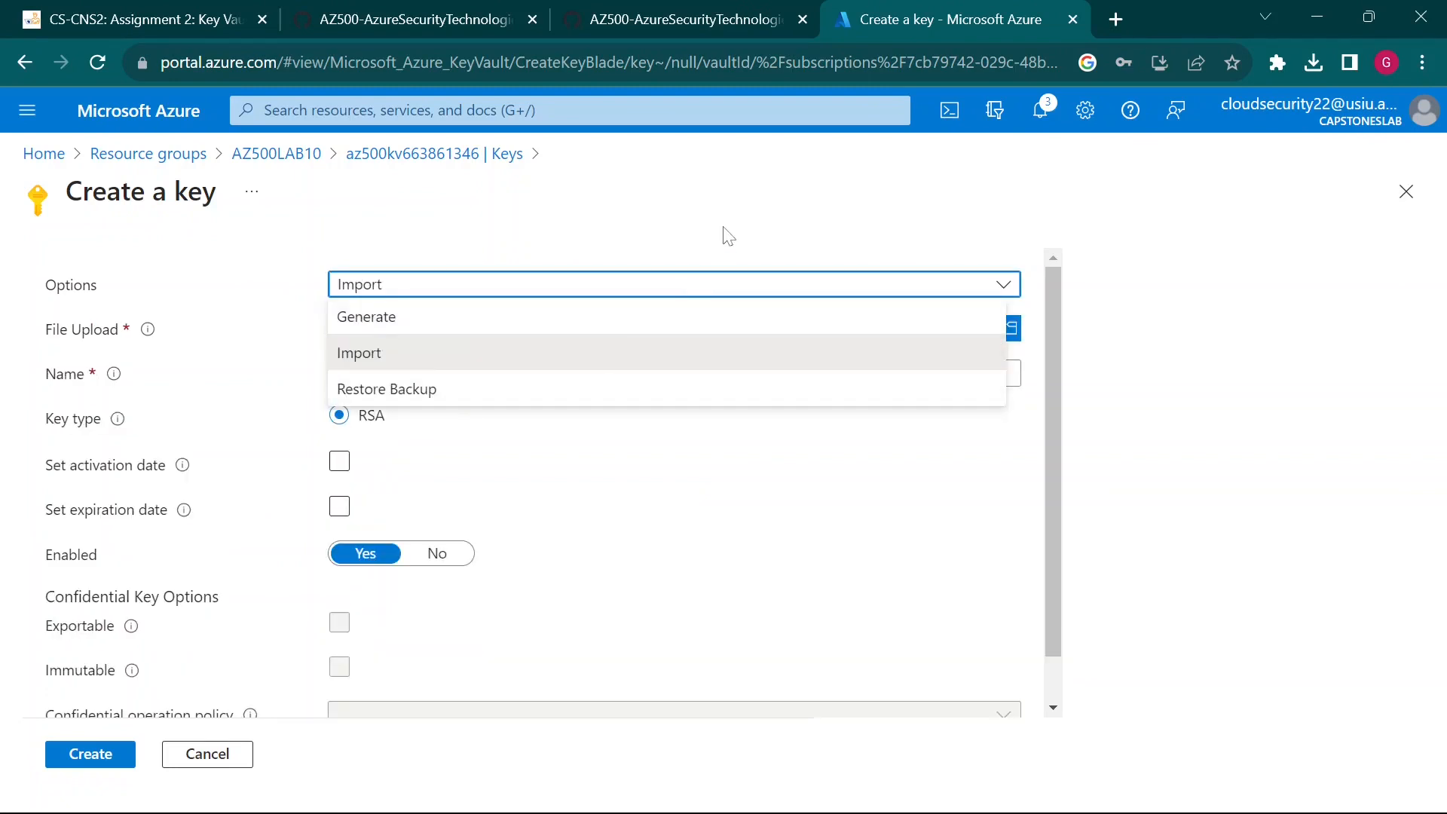
left_click(439, 319)
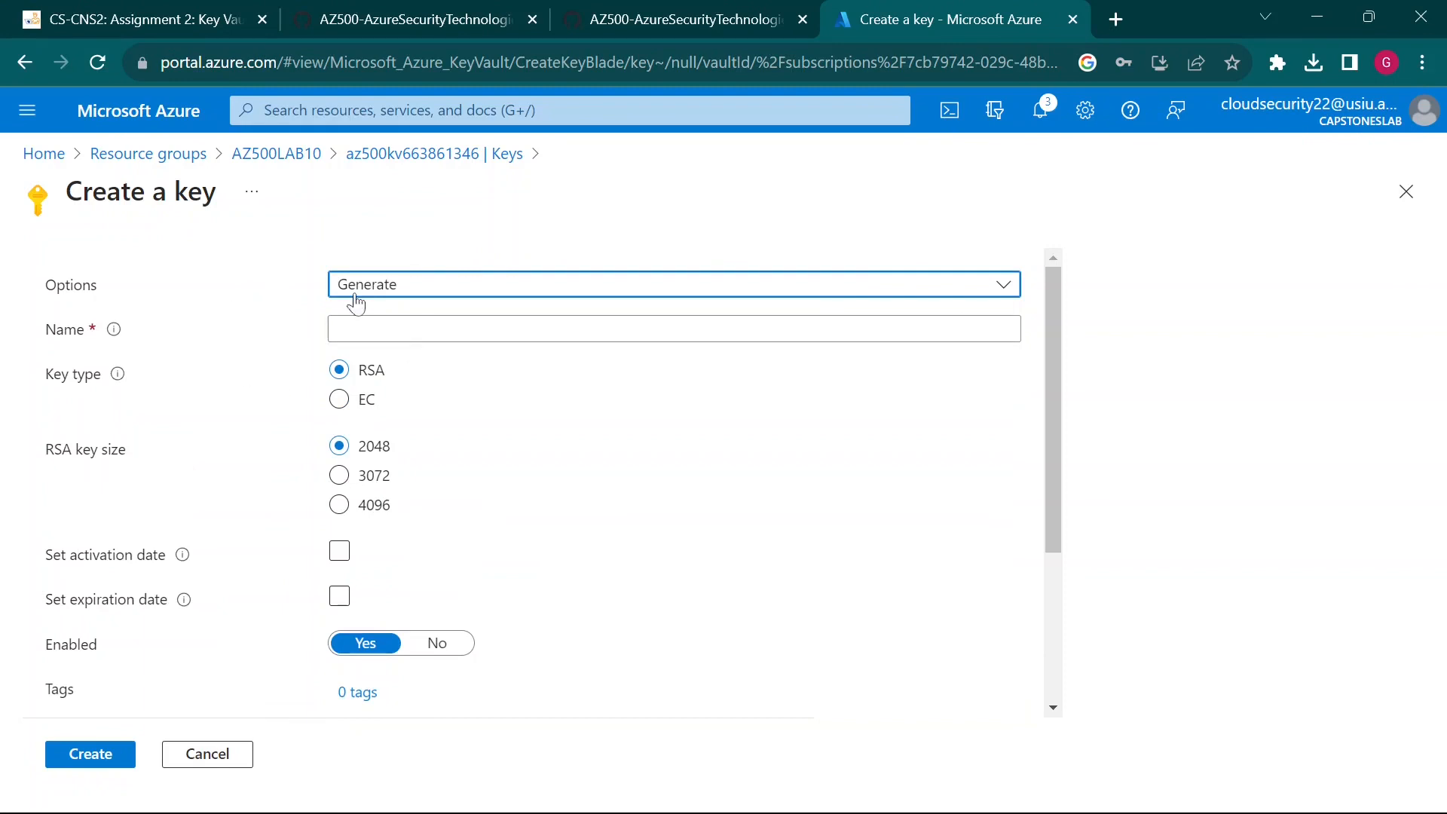
Review the key type, RSA size, date and confidential key settings for a generated key, and discard the form
left_click(400, 329)
left_click(476, 452)
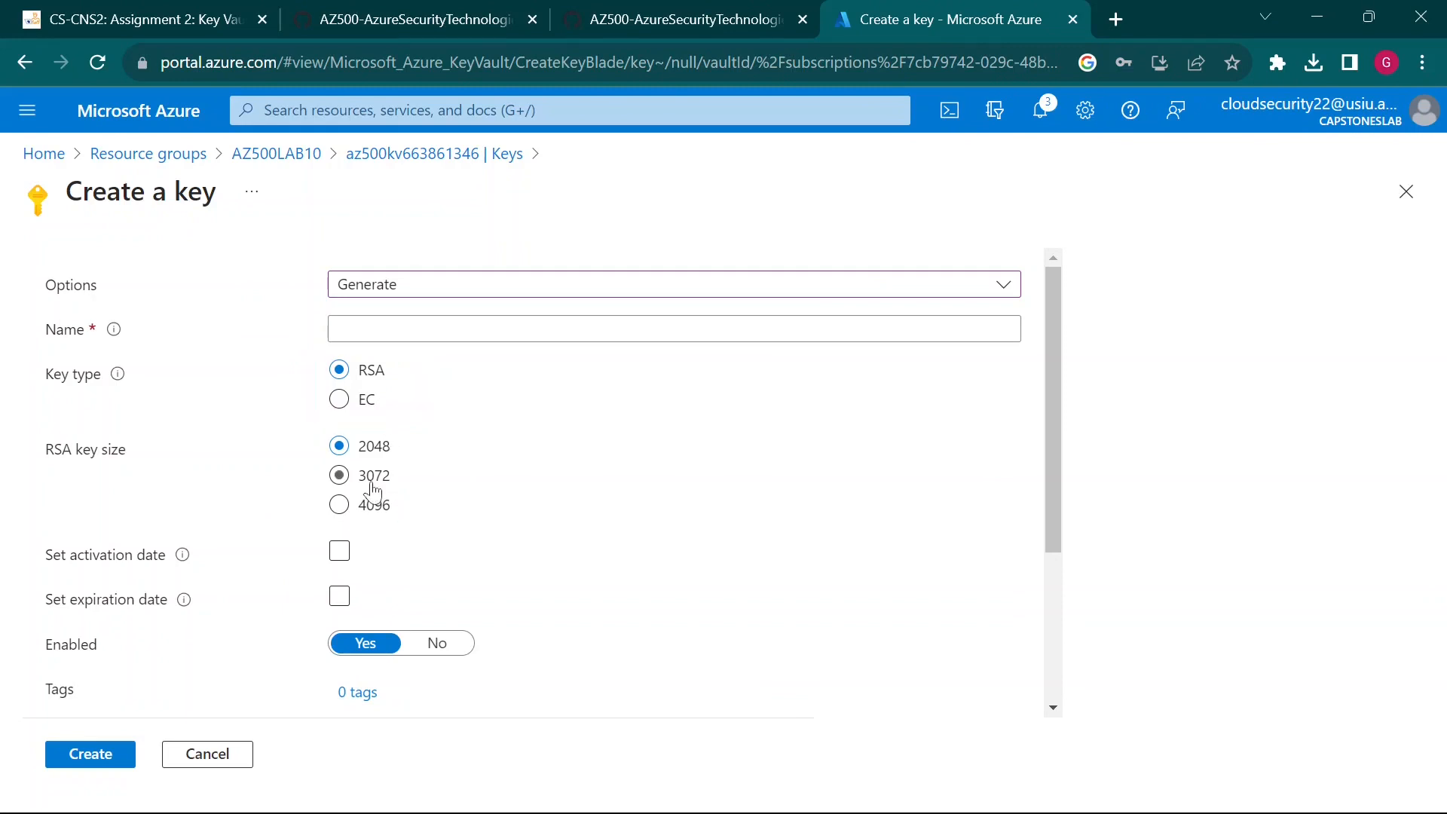
scroll(374, 543, "down", 2)
scroll(375, 534, "down", 2)
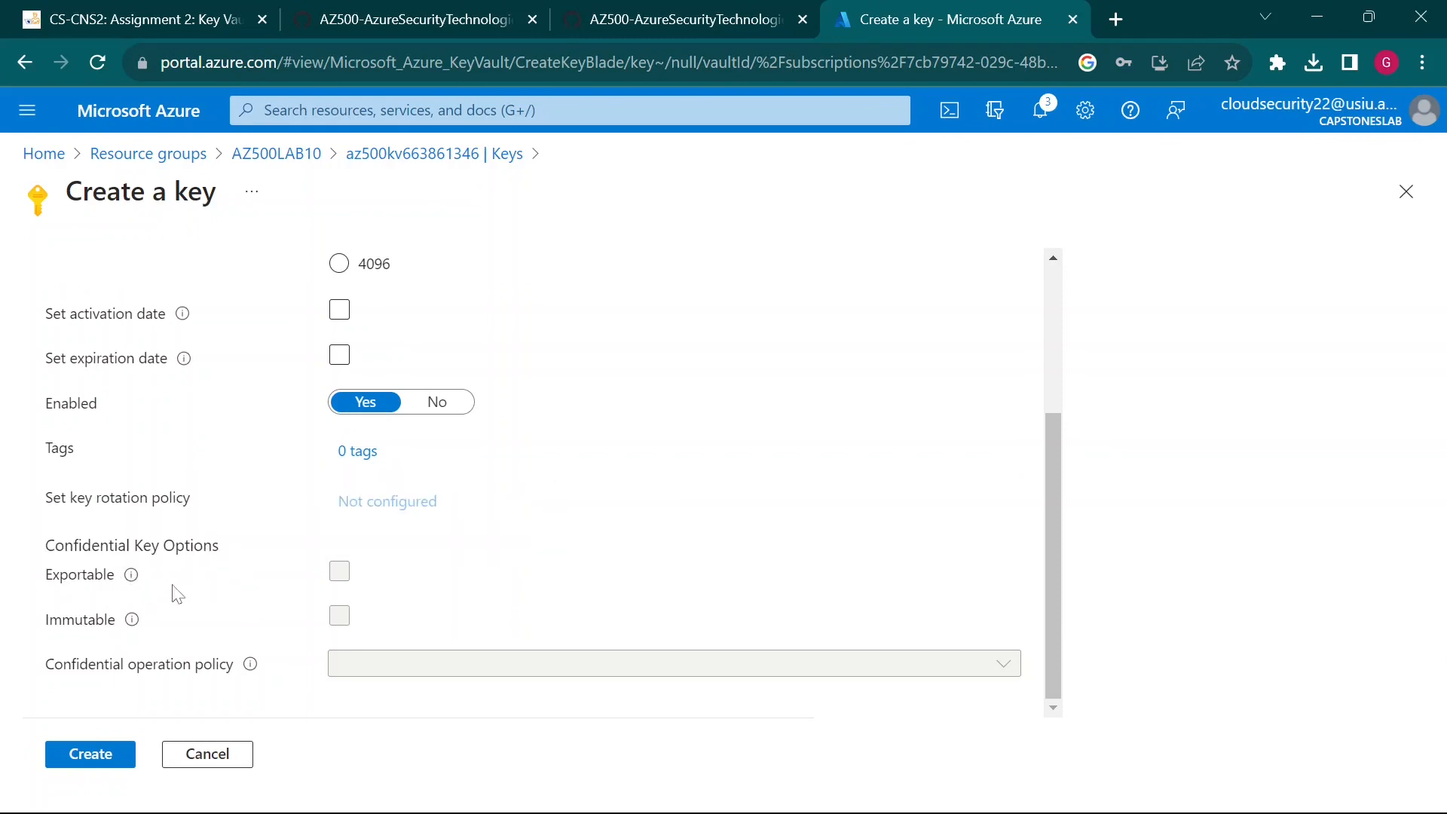
scroll(268, 601, "up", 4)
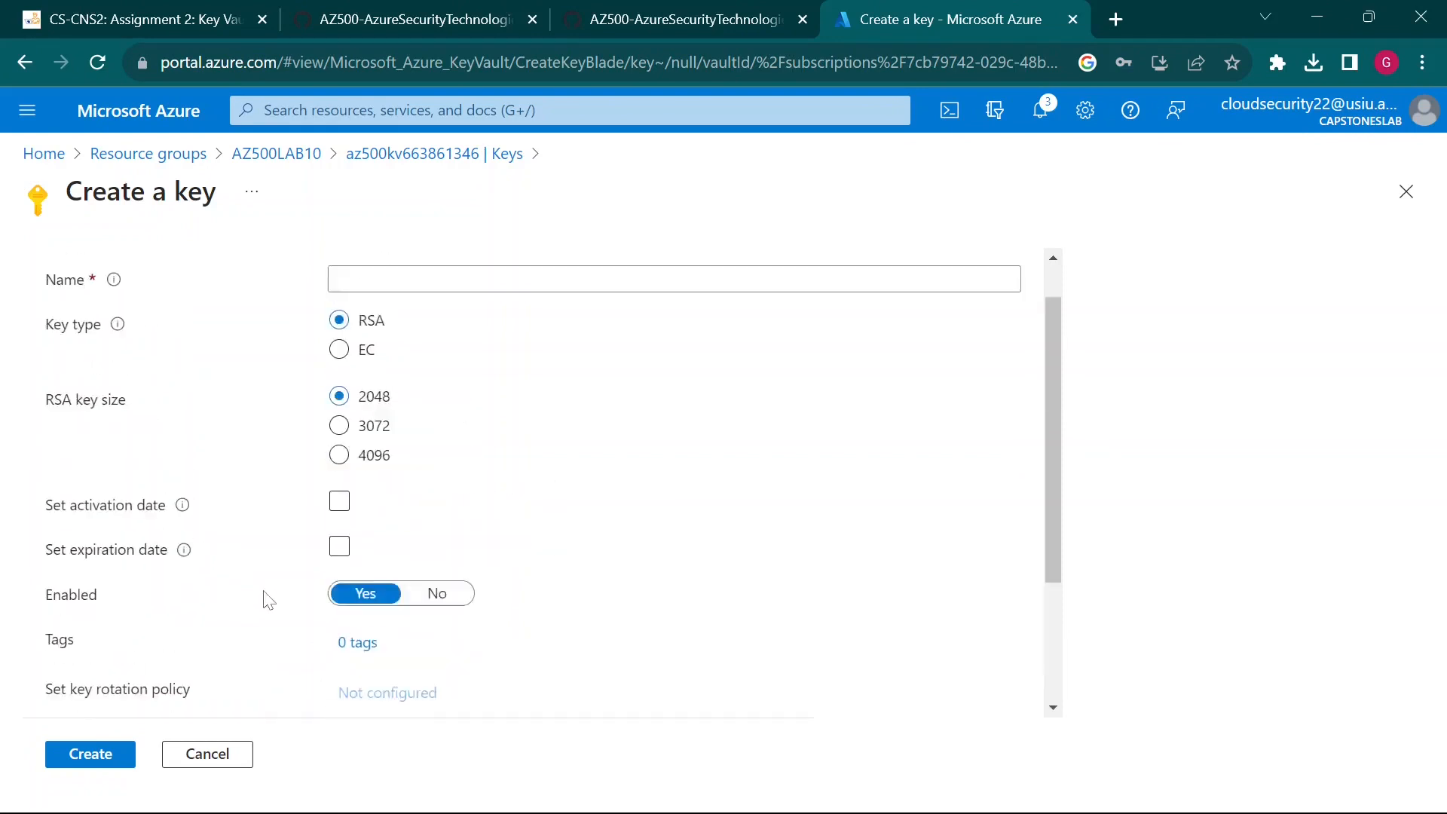
left_click(1410, 210)
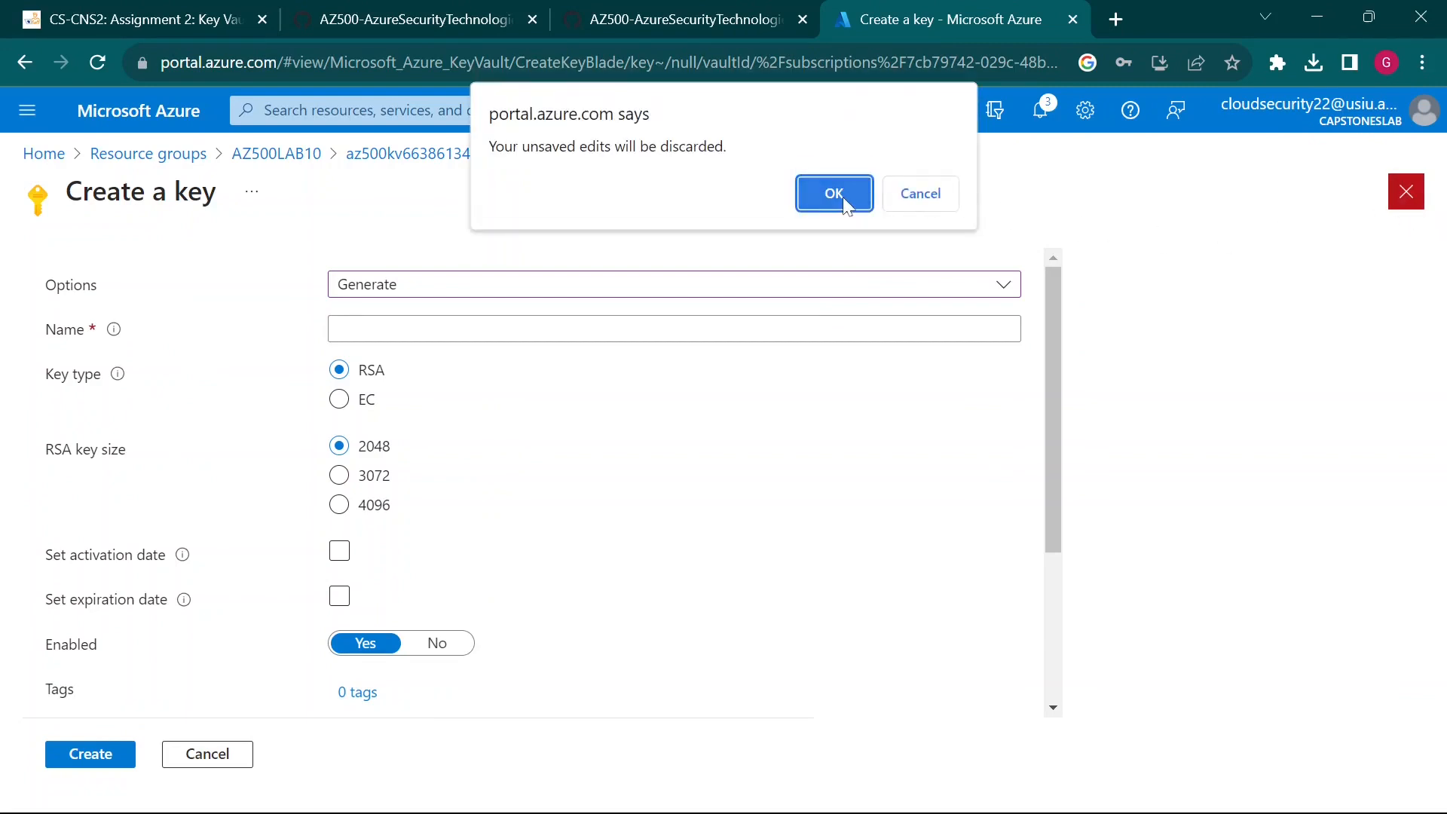
left_click(848, 202)
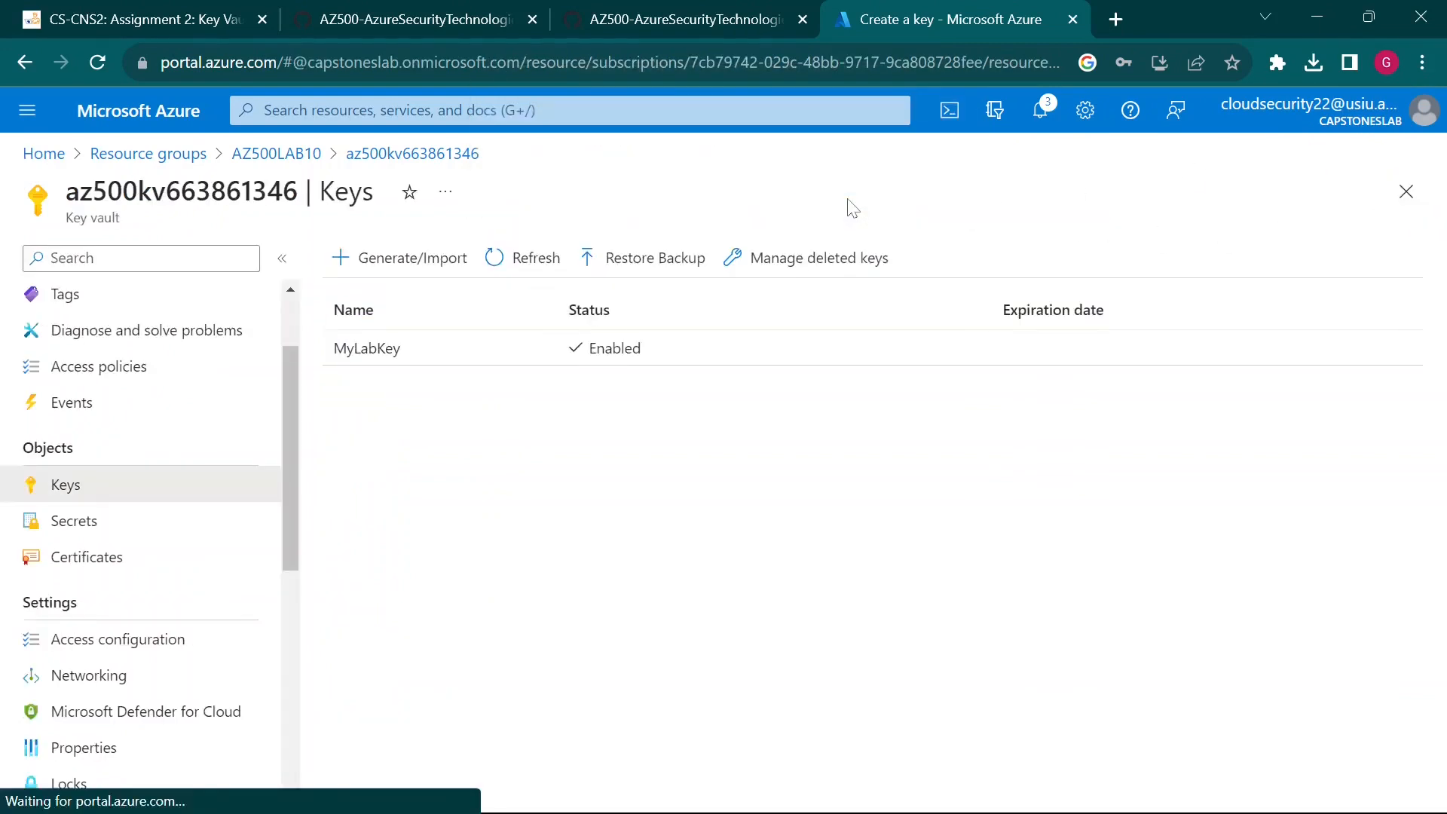
Show the vault's secrets and switch to the GitHub lab instructions to consult Task 3, Add a Secret to Key Vault
left_click(195, 536)
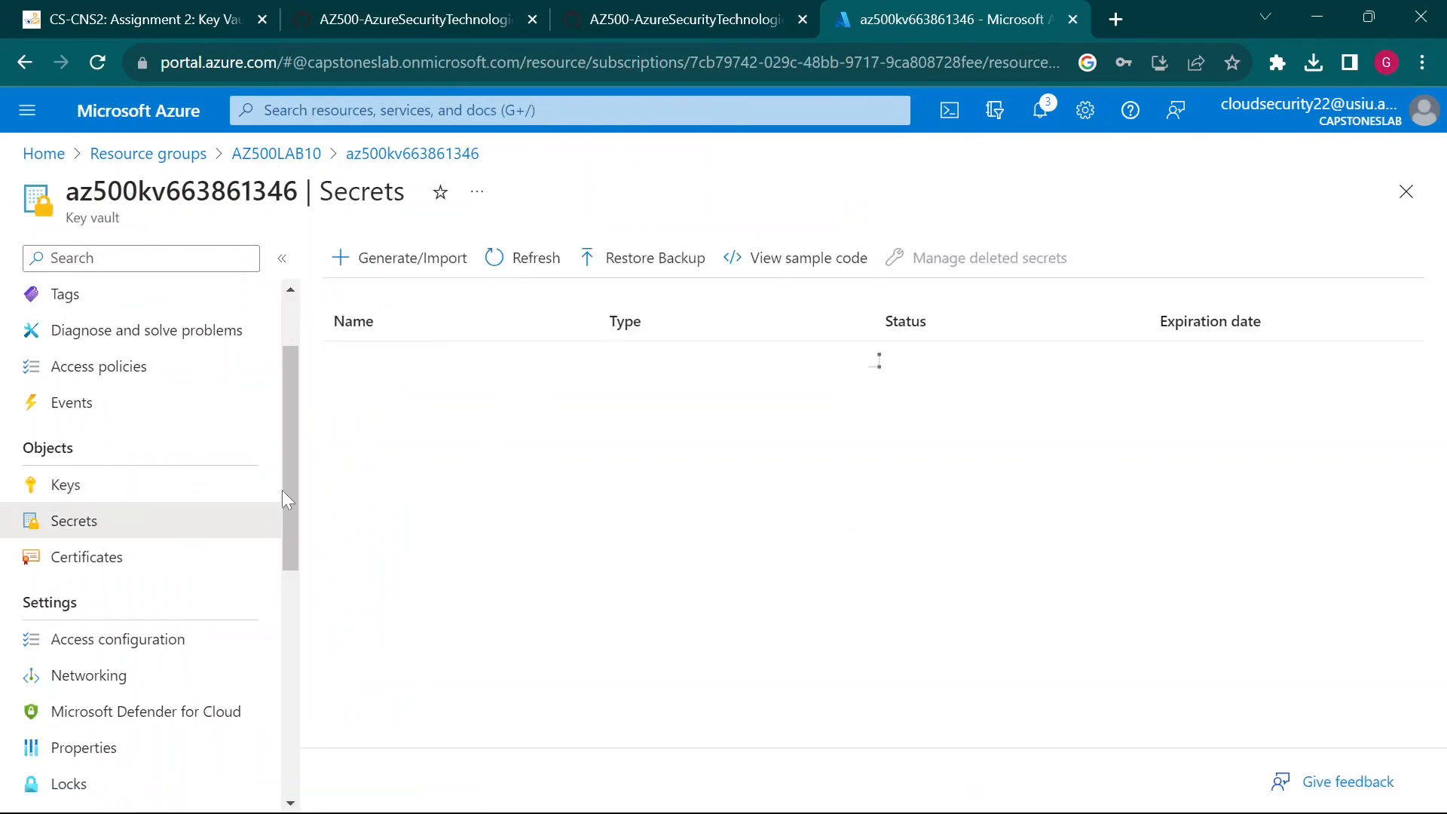
left_click(721, 9)
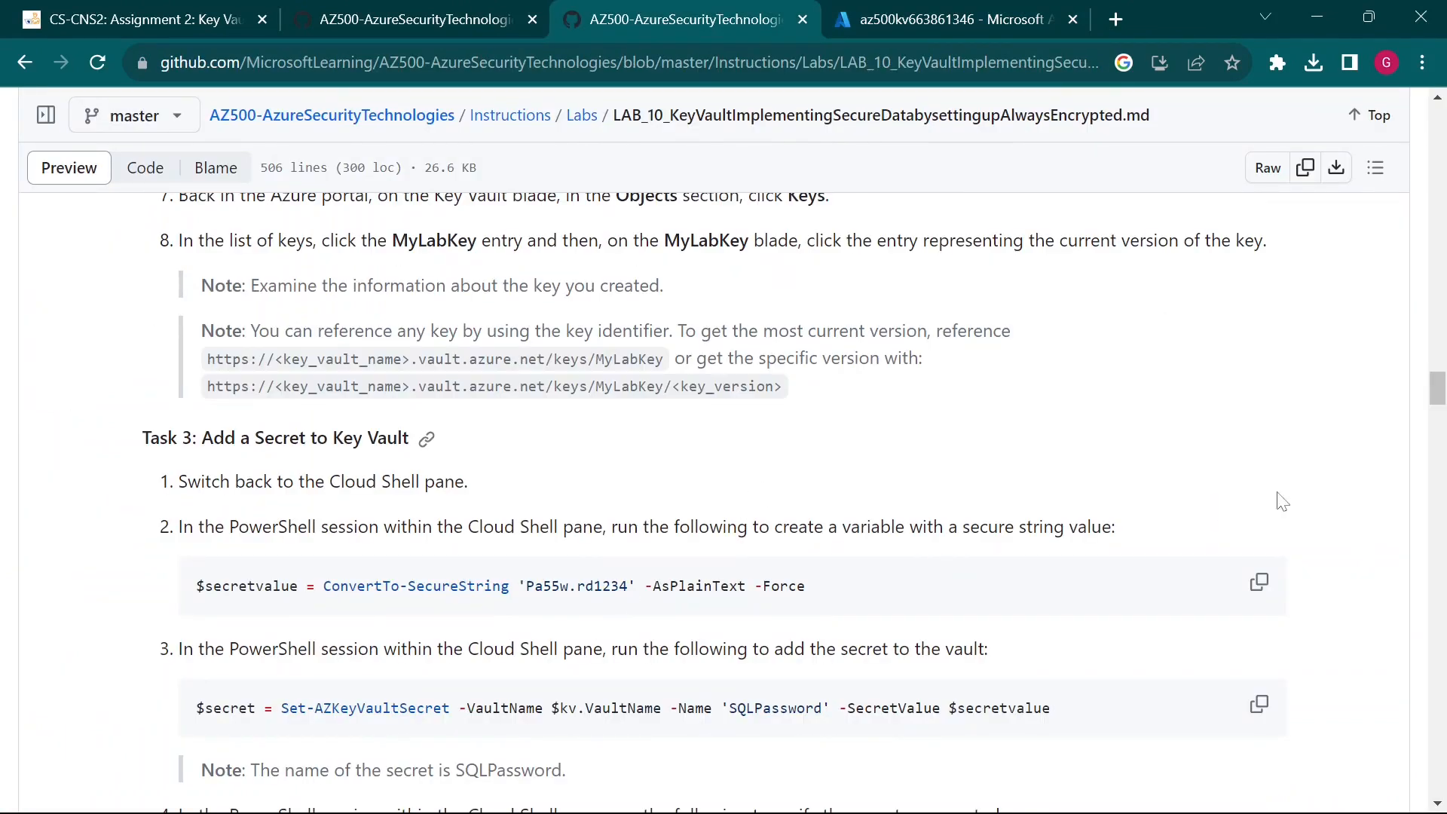
scroll(1343, 541, "down", 1)
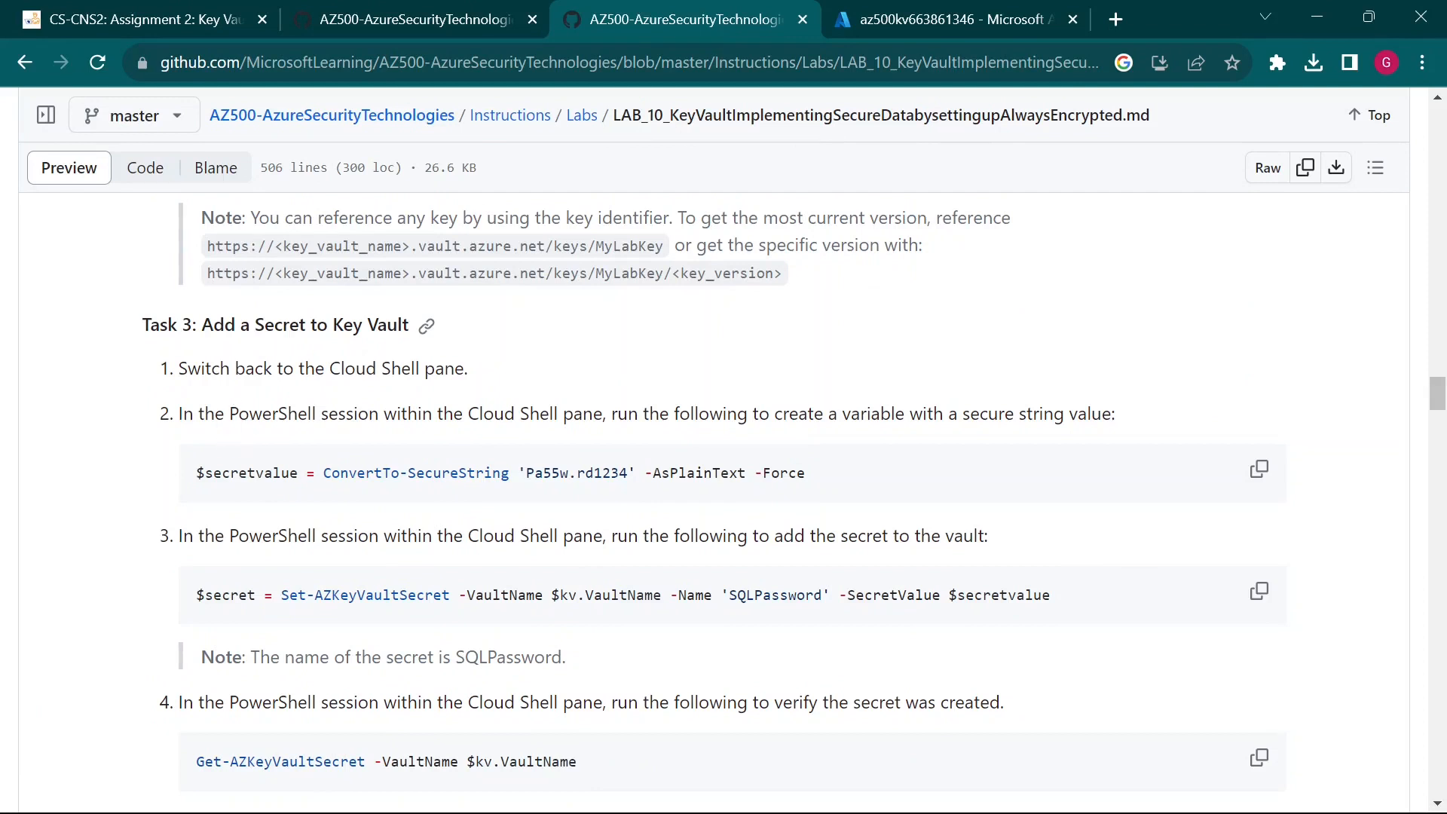
Switch back to the Azure portal, open the Cloud Shell and clear its console with cls
left_click(974, 14)
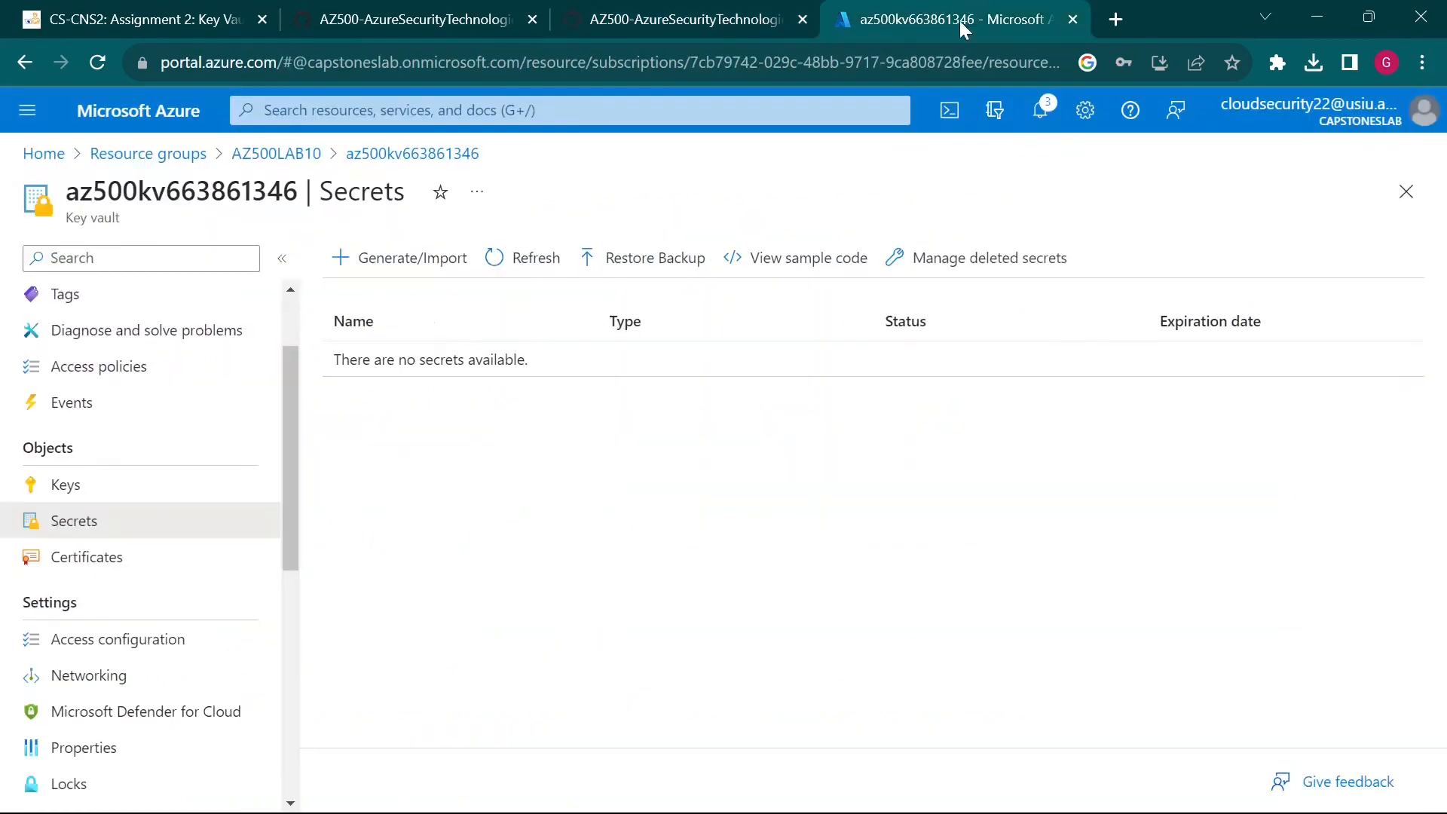
left_click(950, 110)
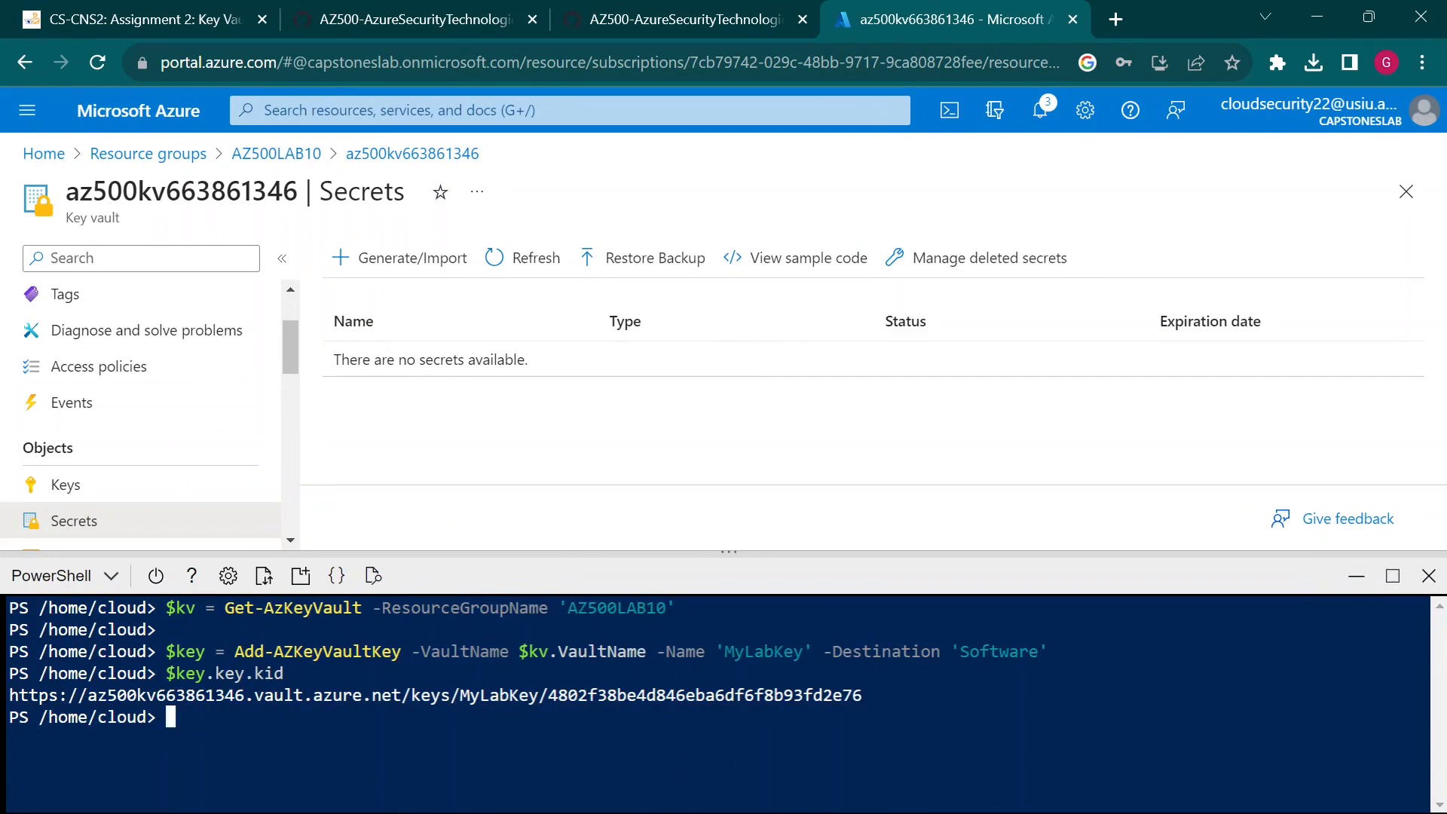
type("cls")
key("Return")
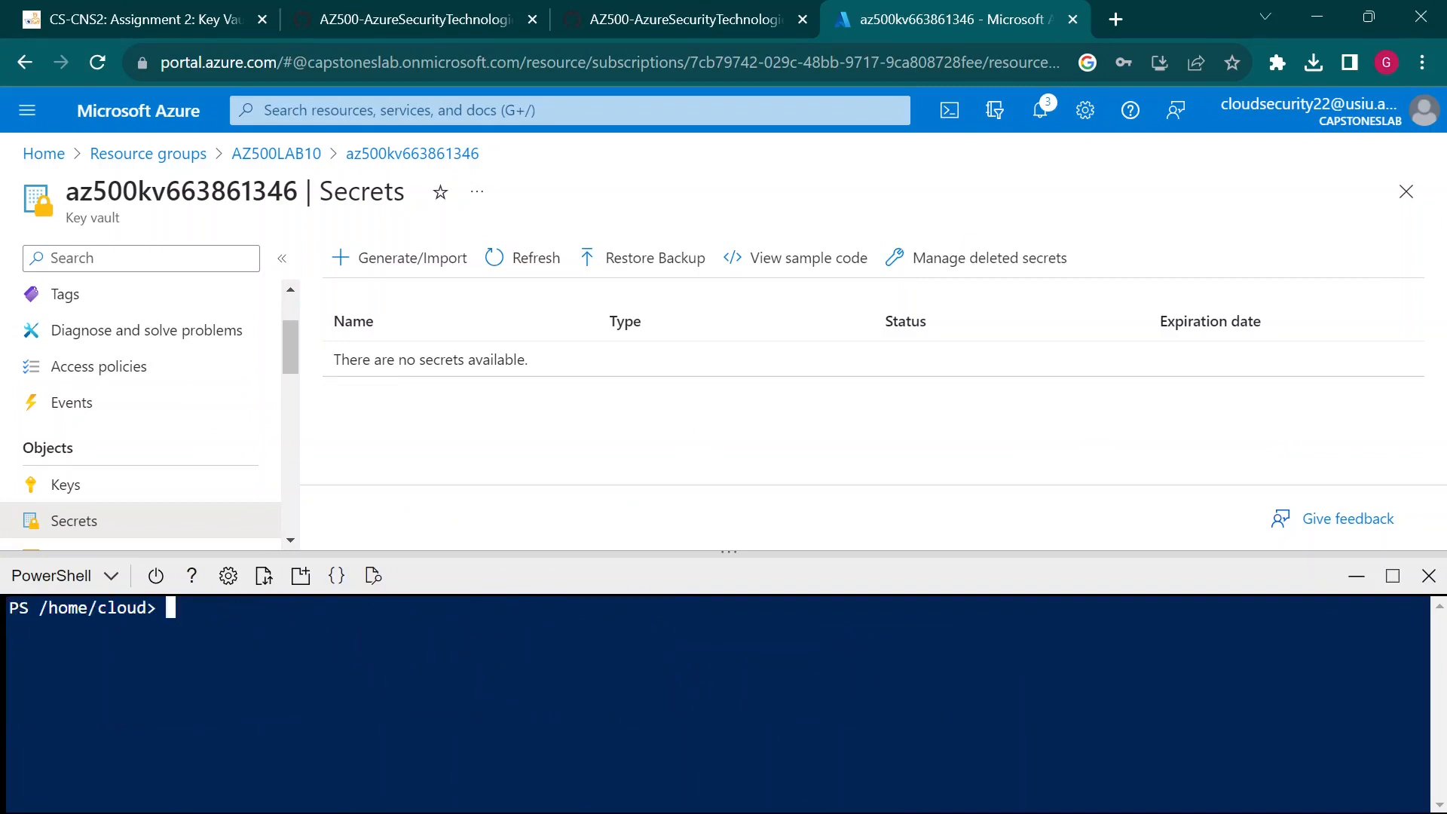
Switch to the GitHub lab instructions and examine the Task 3 commands for the secure string variable and the SQLPassword secret
left_click(631, 11)
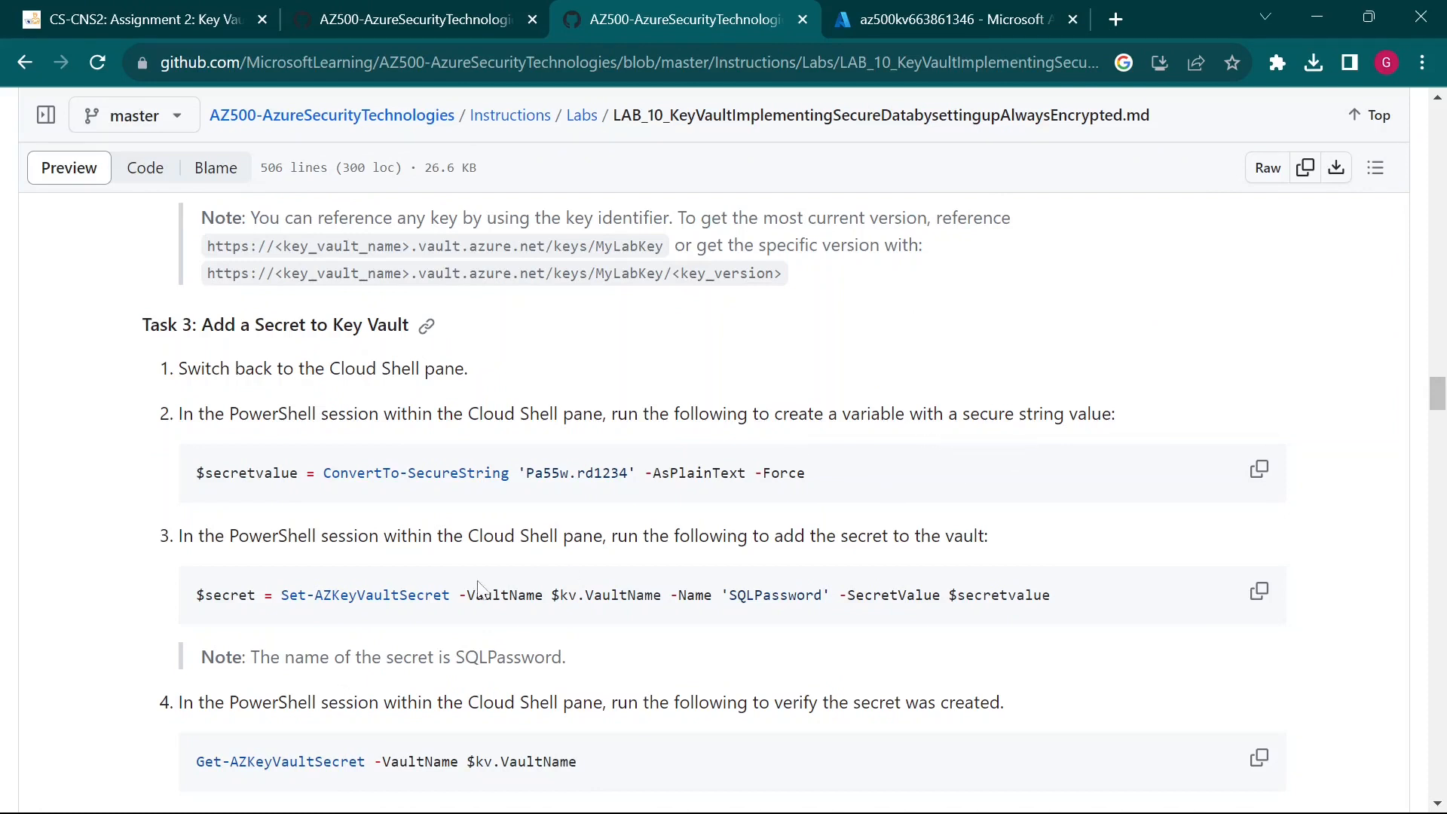
scroll(422, 584, "down", 1)
left_click_drag(197, 360, 810, 371)
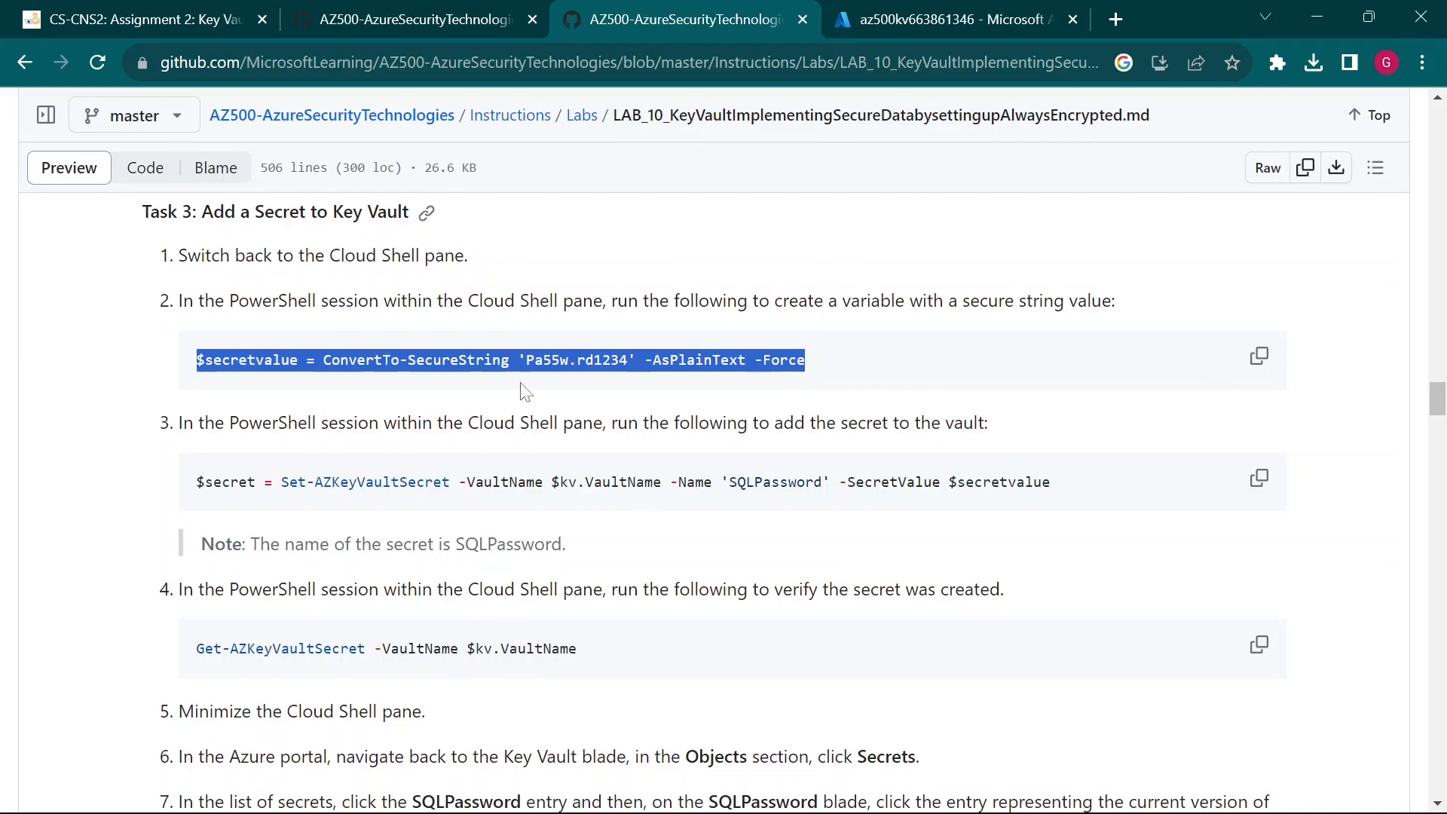
left_click(206, 381)
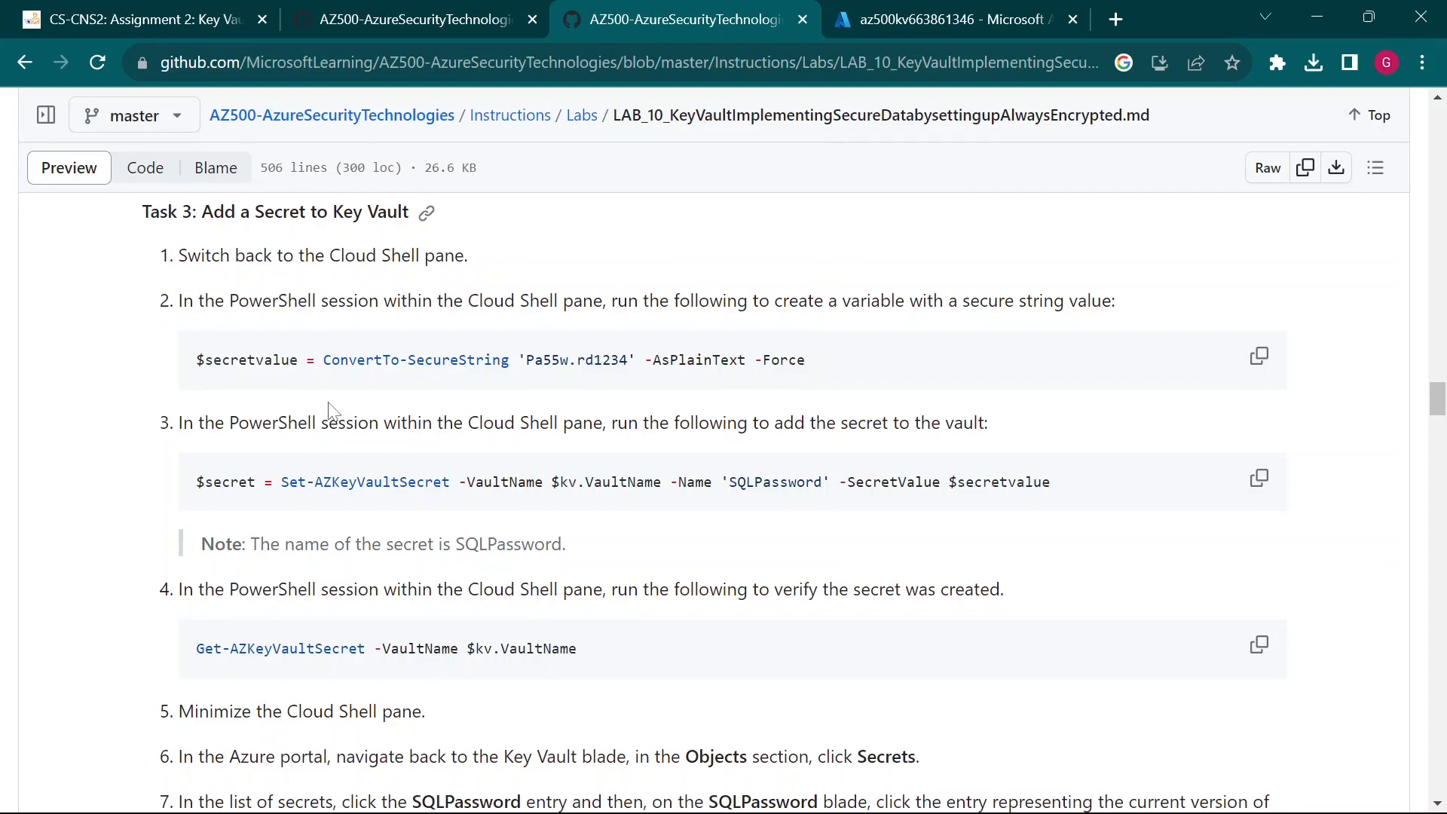
left_click_drag(527, 360, 628, 361)
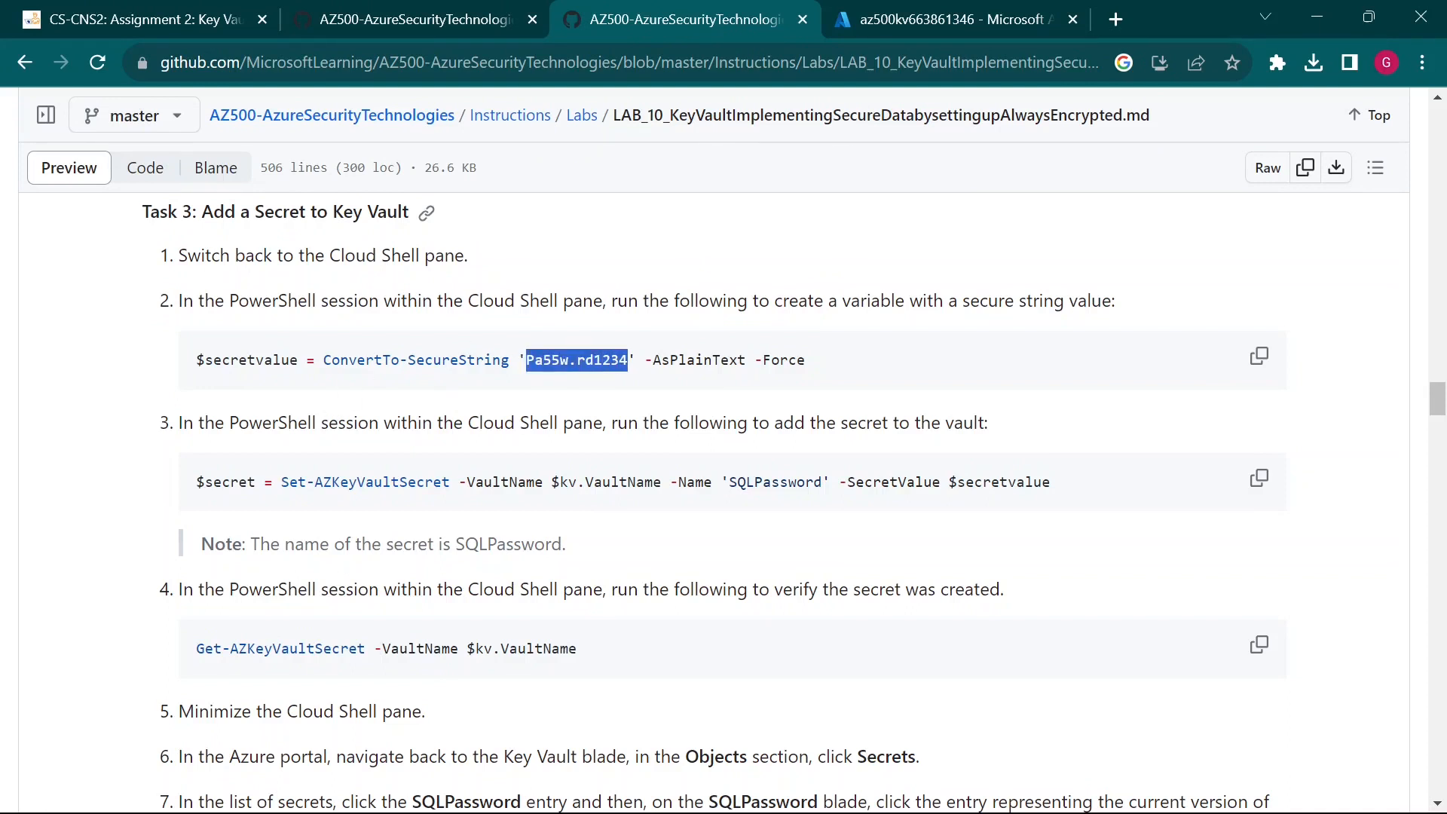
left_click(620, 362)
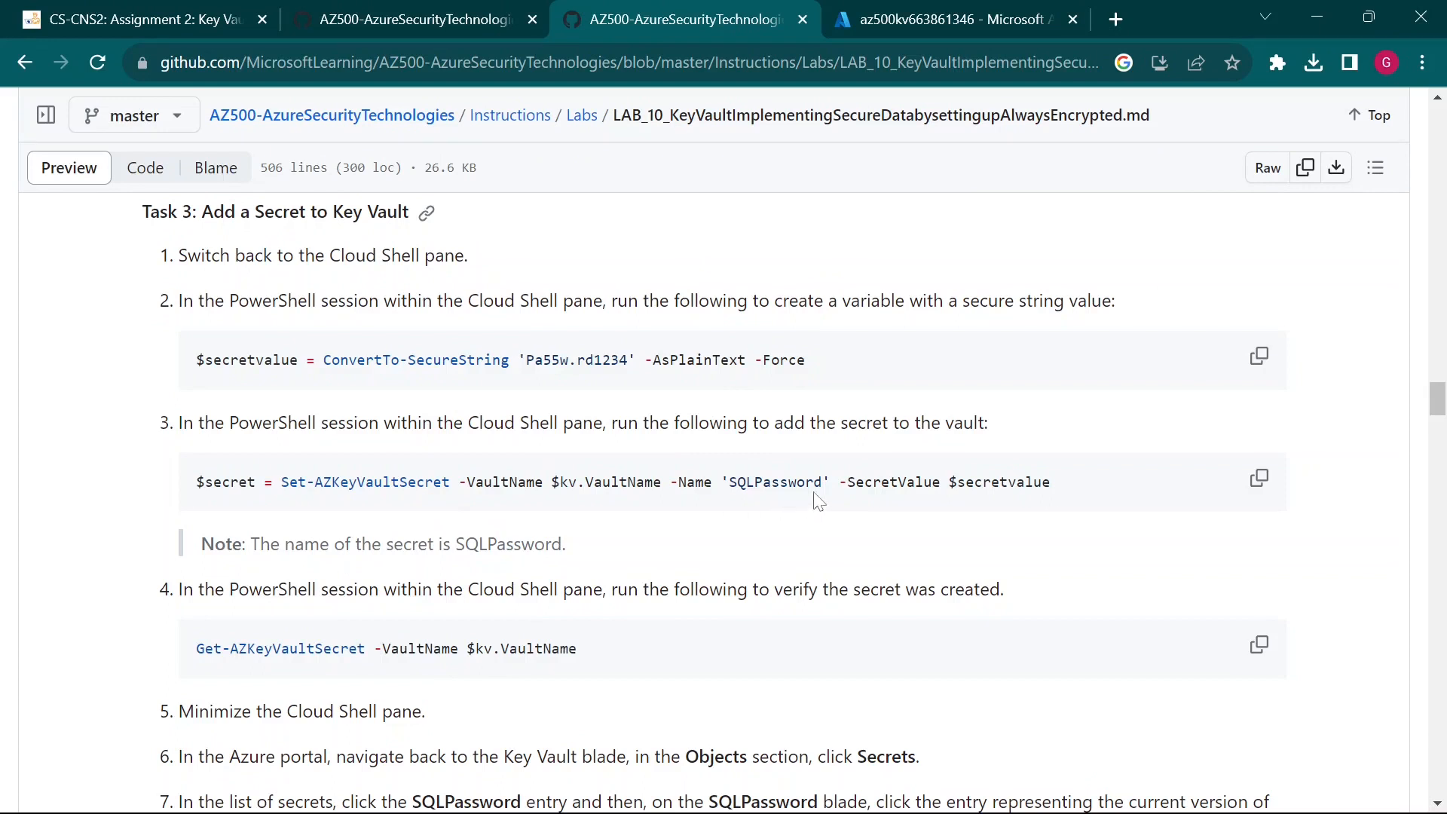
left_click_drag(729, 482, 823, 482)
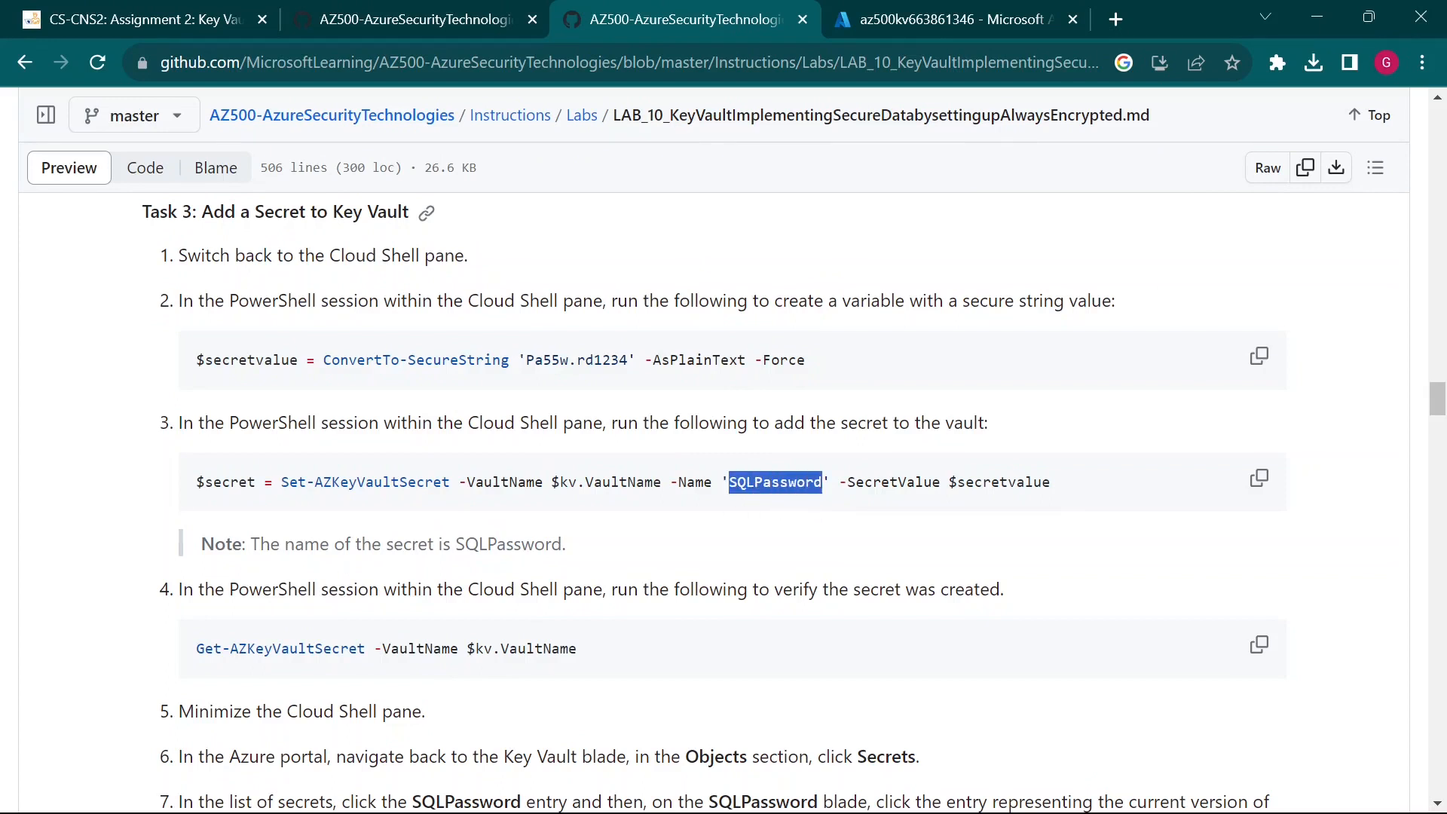
left_click(834, 500)
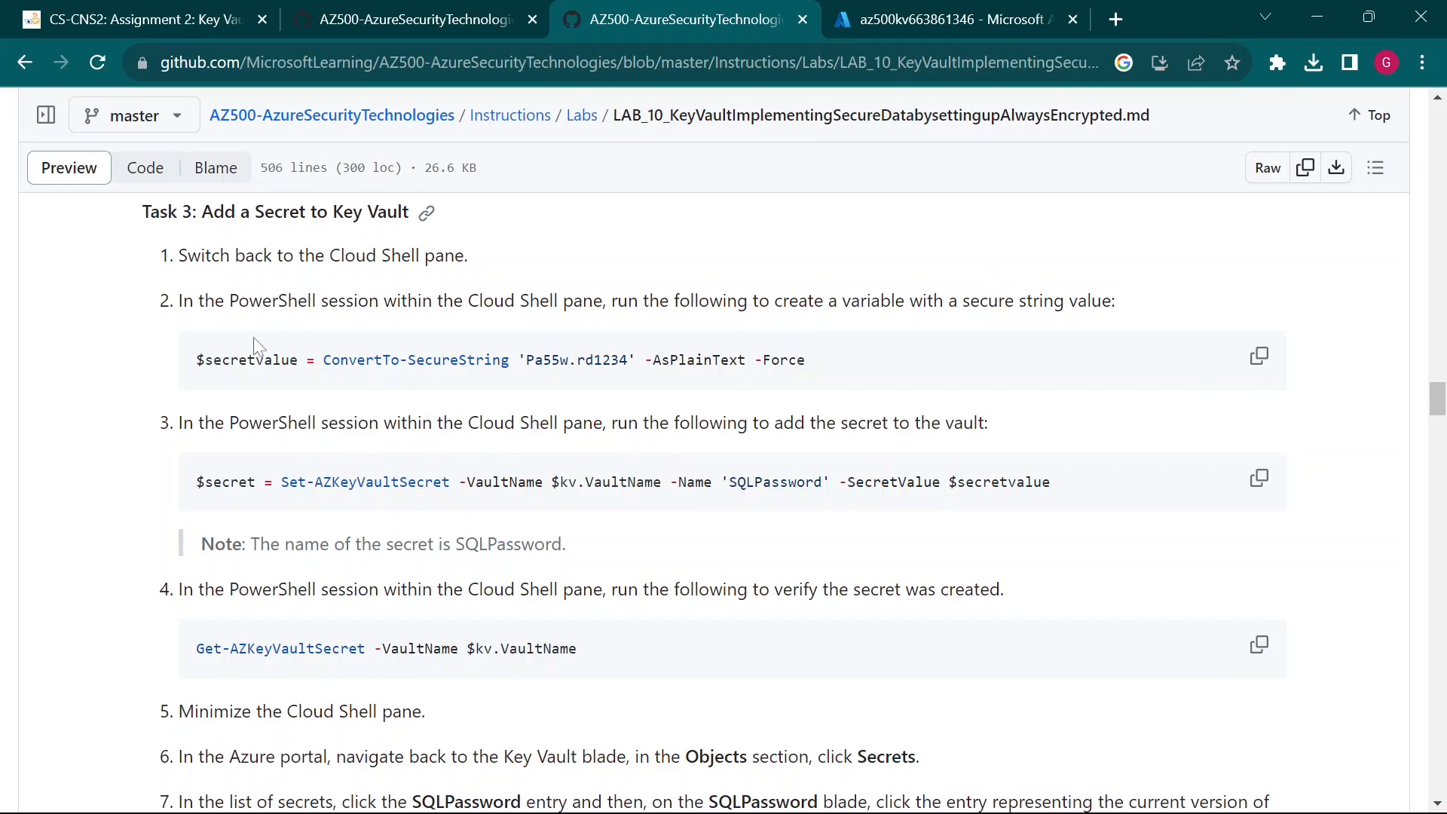
Copy the ConvertTo-SecureString command from the lab instructions and run it in the Azure Cloud Shell to store the password in $secretvalue
left_click(1260, 359)
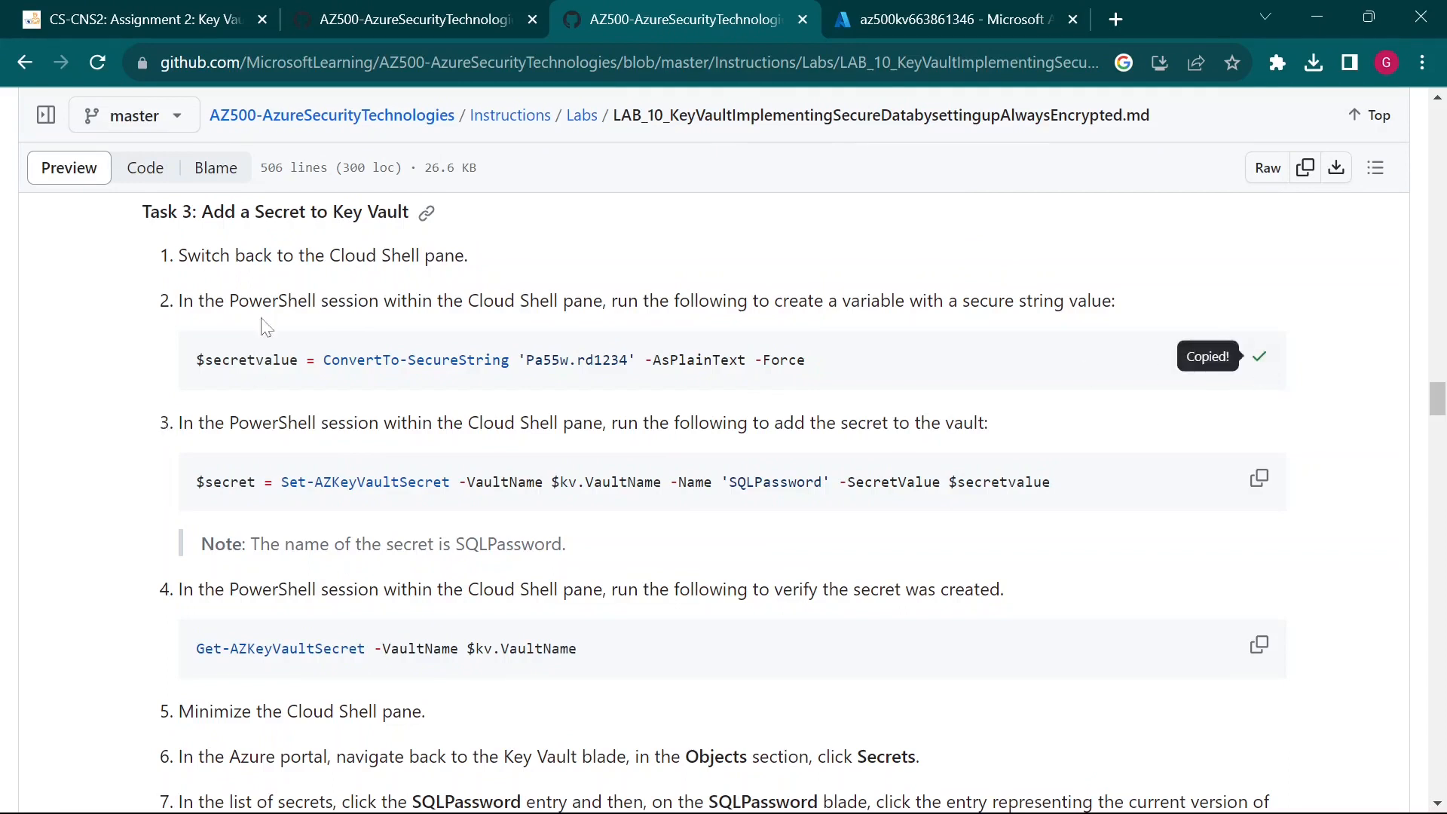
left_click_drag(196, 361, 809, 380)
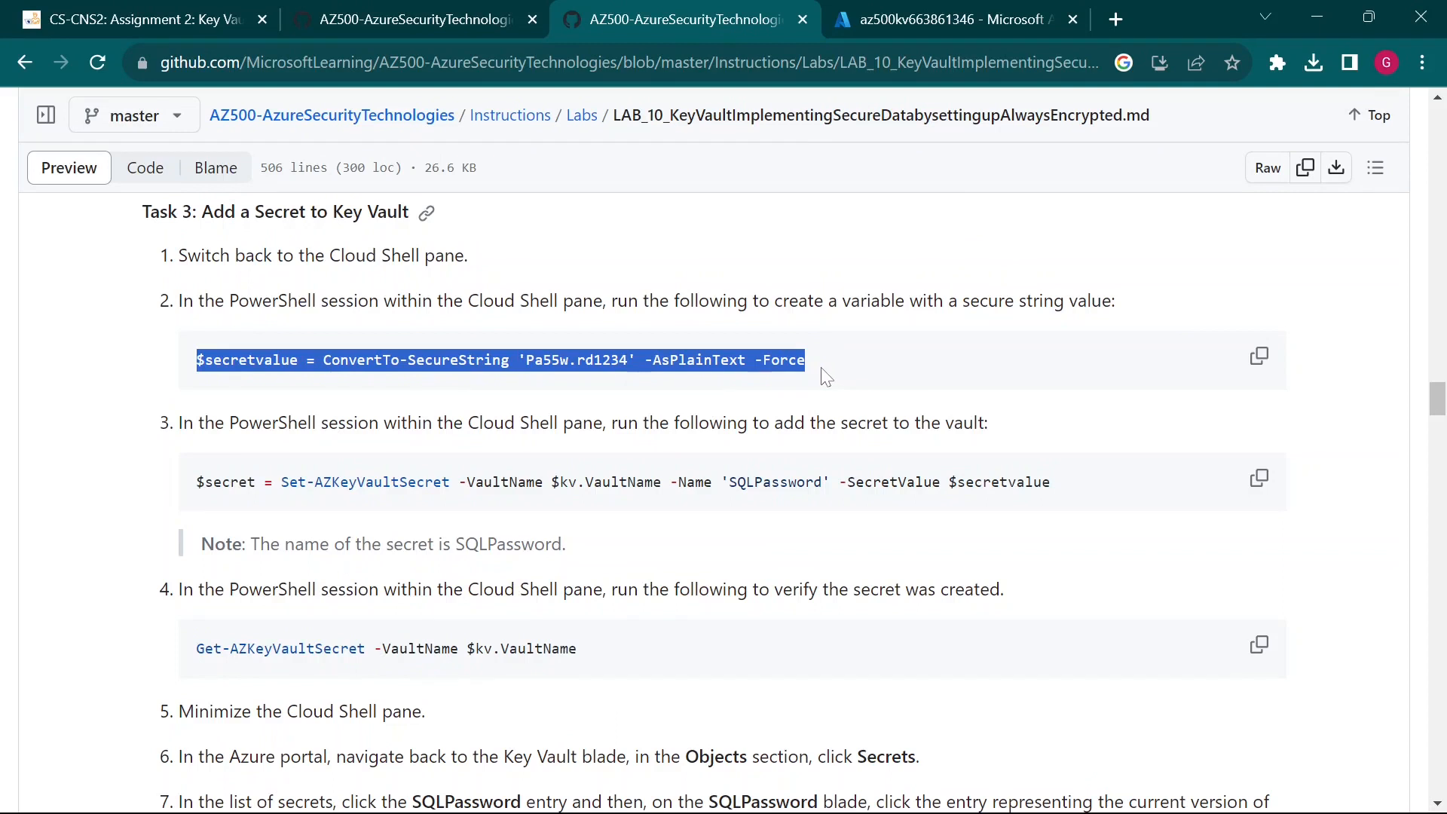
left_click(824, 373)
left_click(1261, 358)
key("ctrl+Tab")
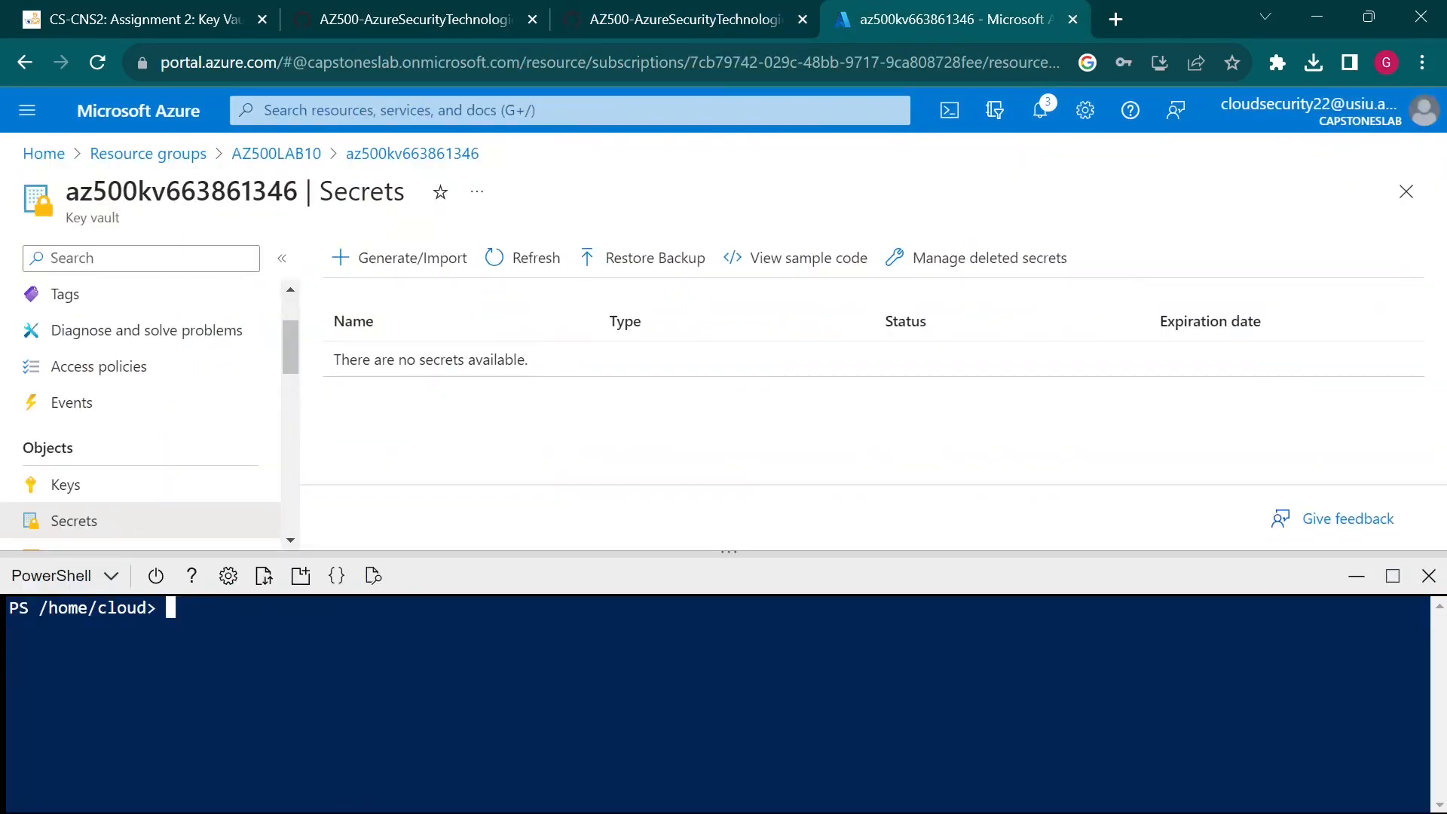
key("ctrl+v")
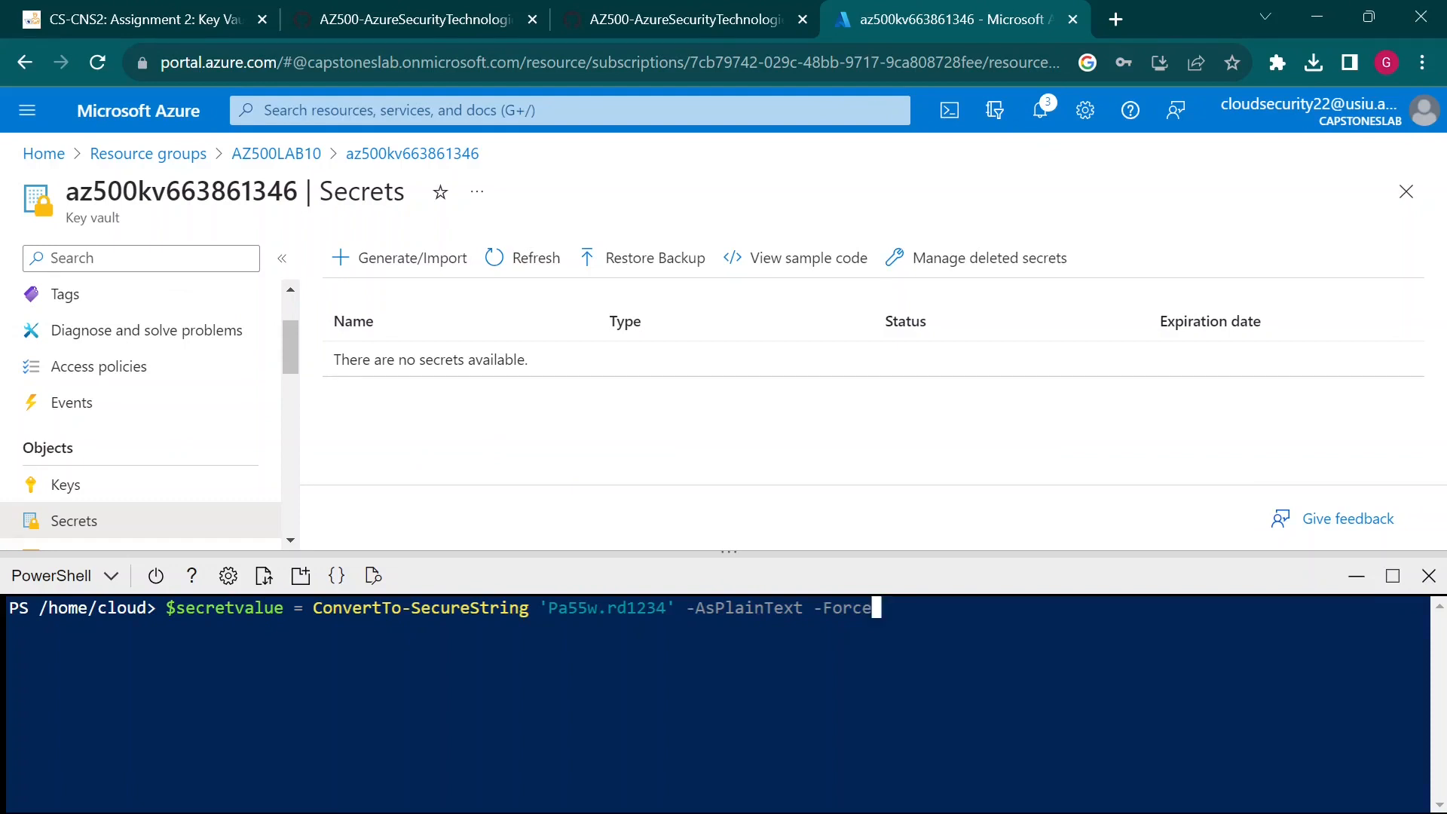
key("Return")
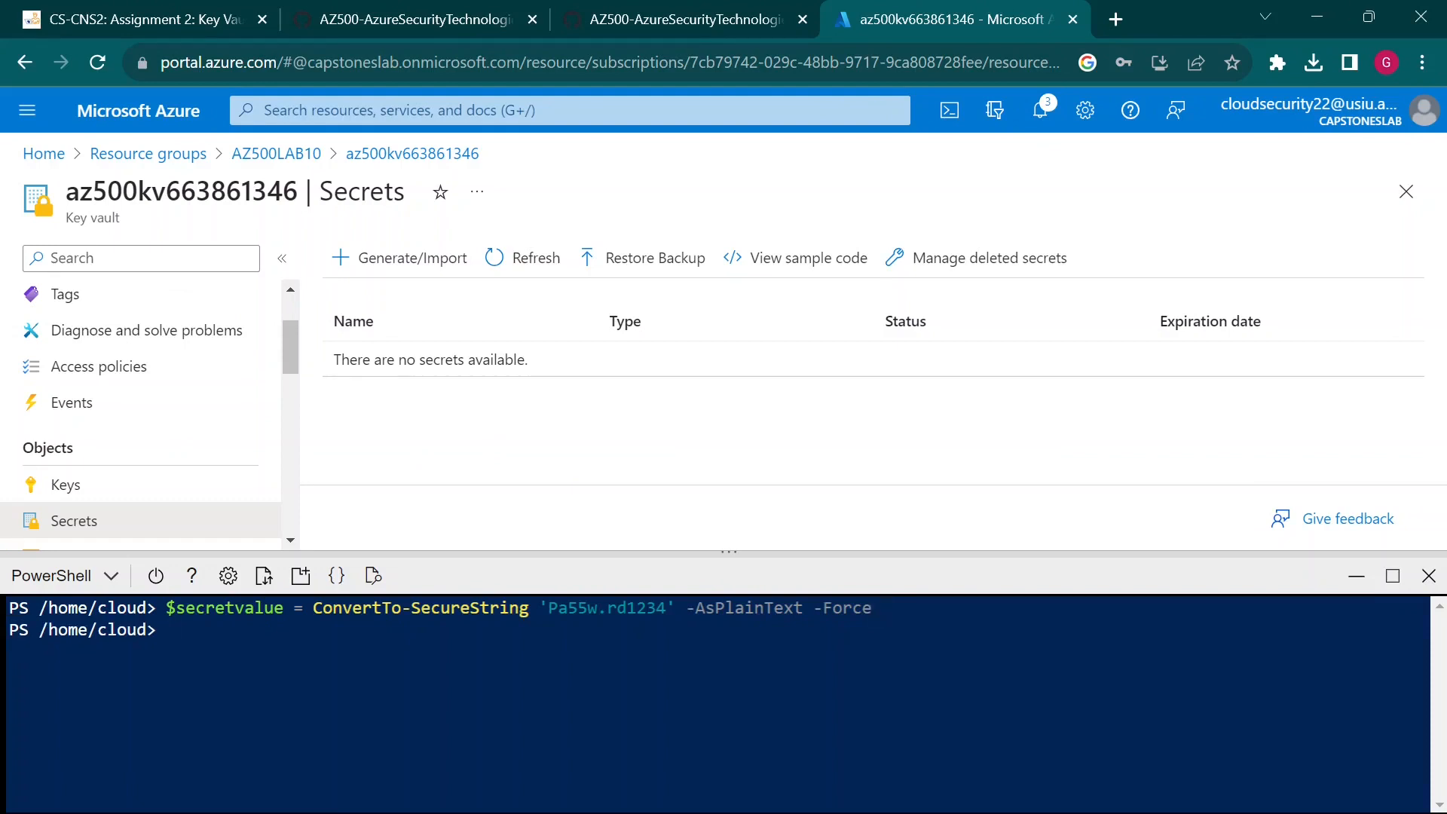
Copy the Set-AZKeyVaultSecret command from the GitHub instructions and run it in the Azure Cloud Shell to add SQLPassword to $kv.VaultName with $secretvalue
left_click(591, 26)
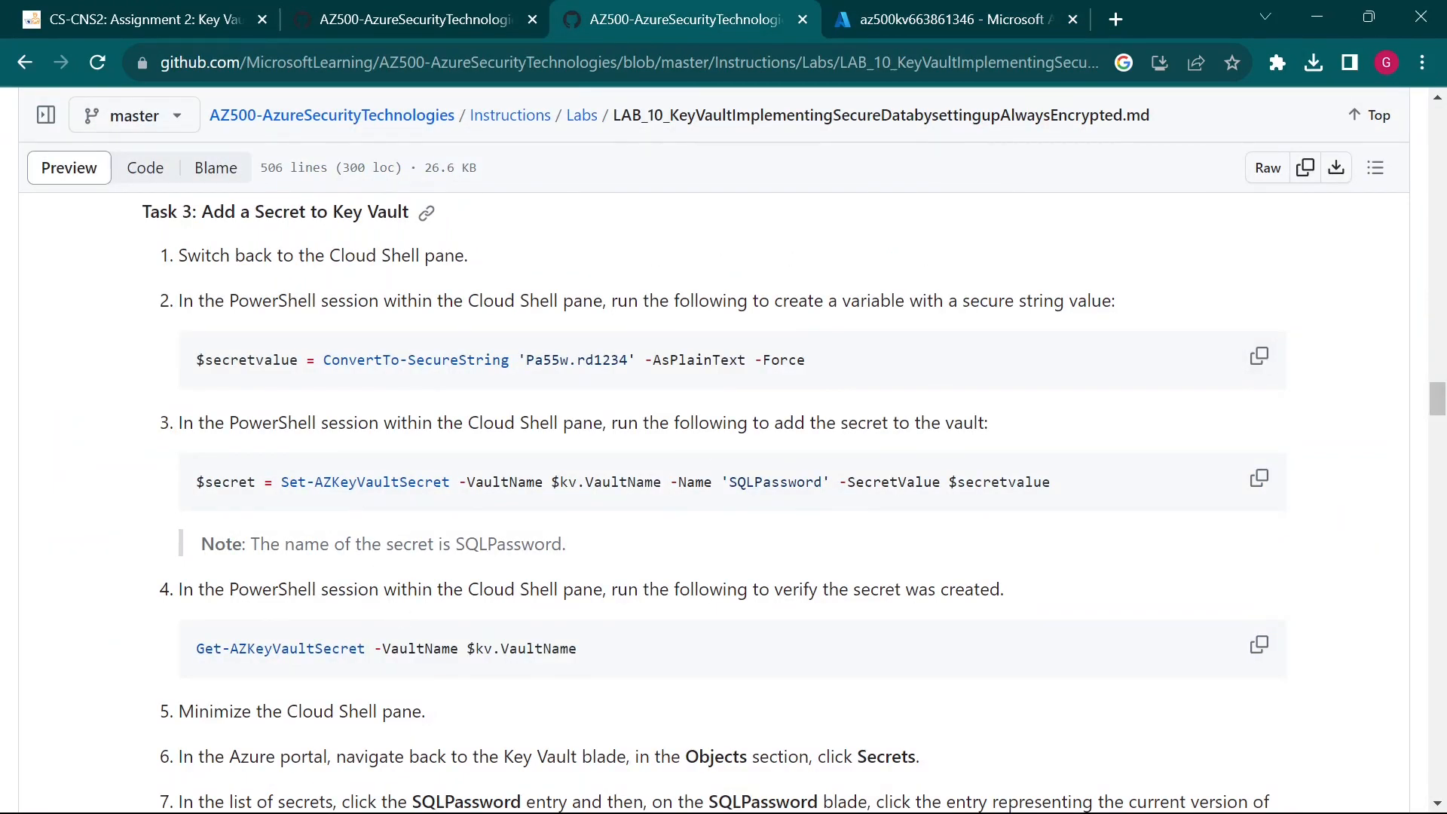
left_click(1260, 483)
mouse_move(178, 457)
left_mouse_down()
mouse_move(1081, 539)
mouse_move(1093, 515)
left_mouse_up()
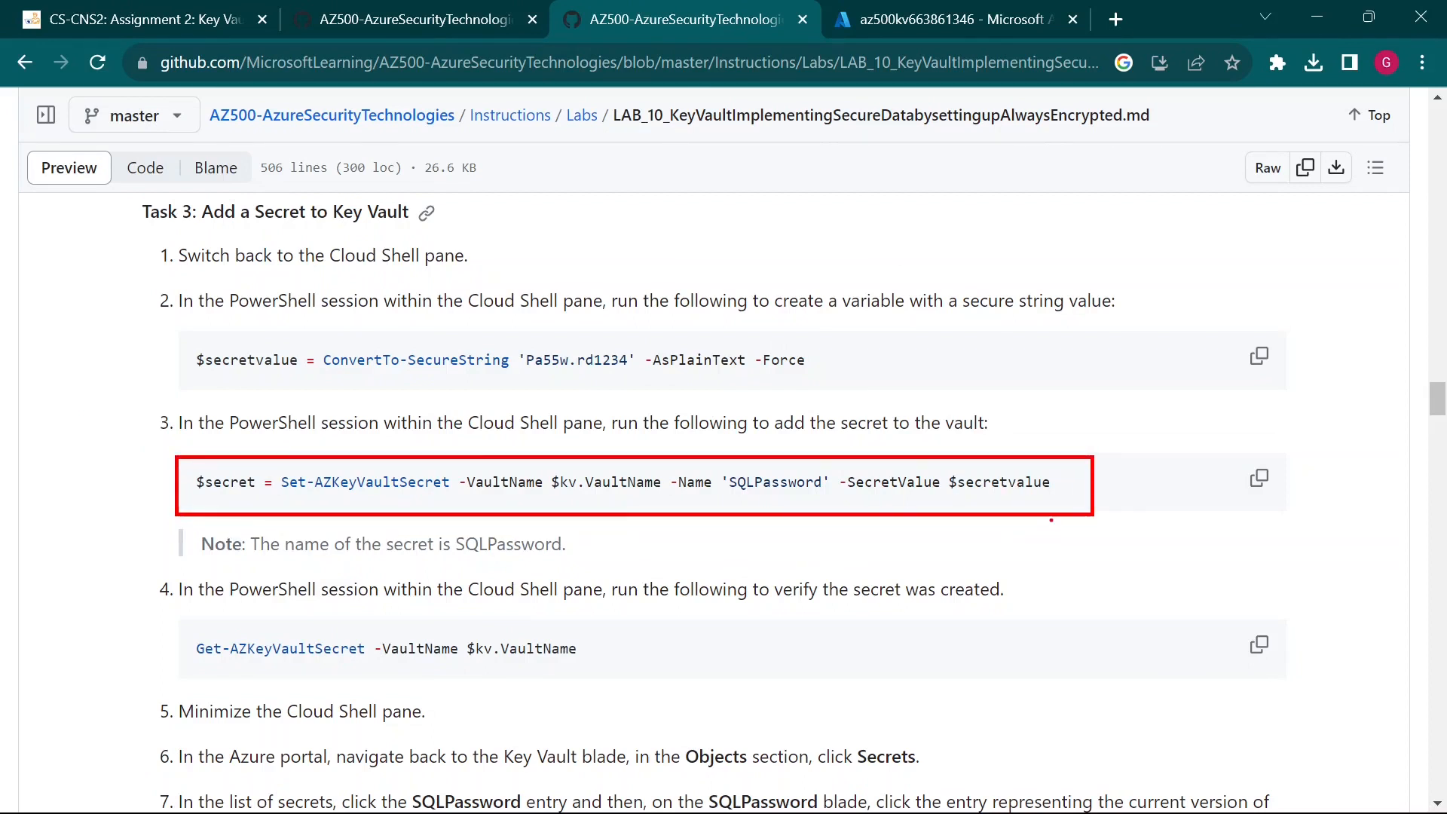
left_click(973, 30)
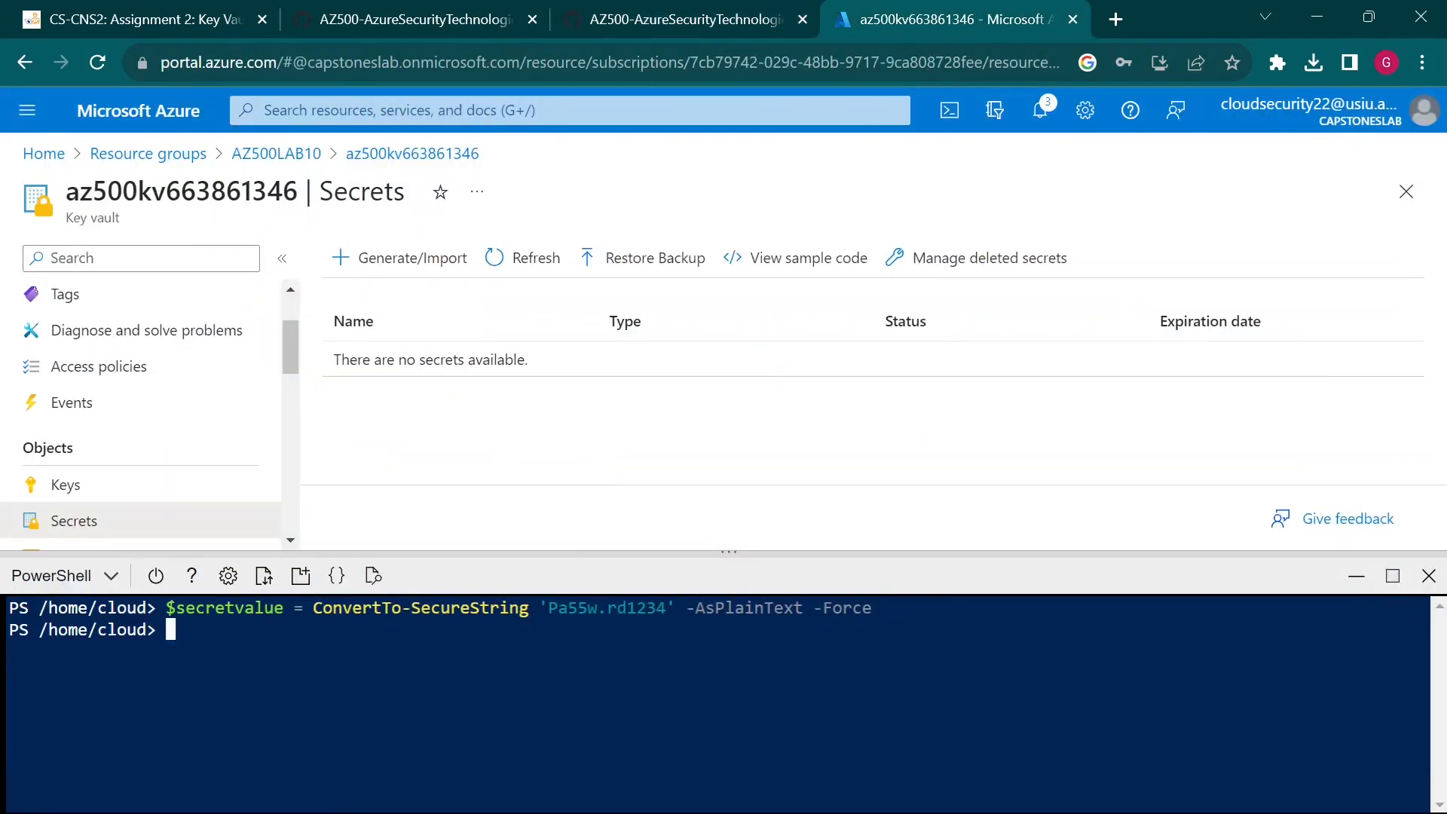
type("$s")
type("ecr")
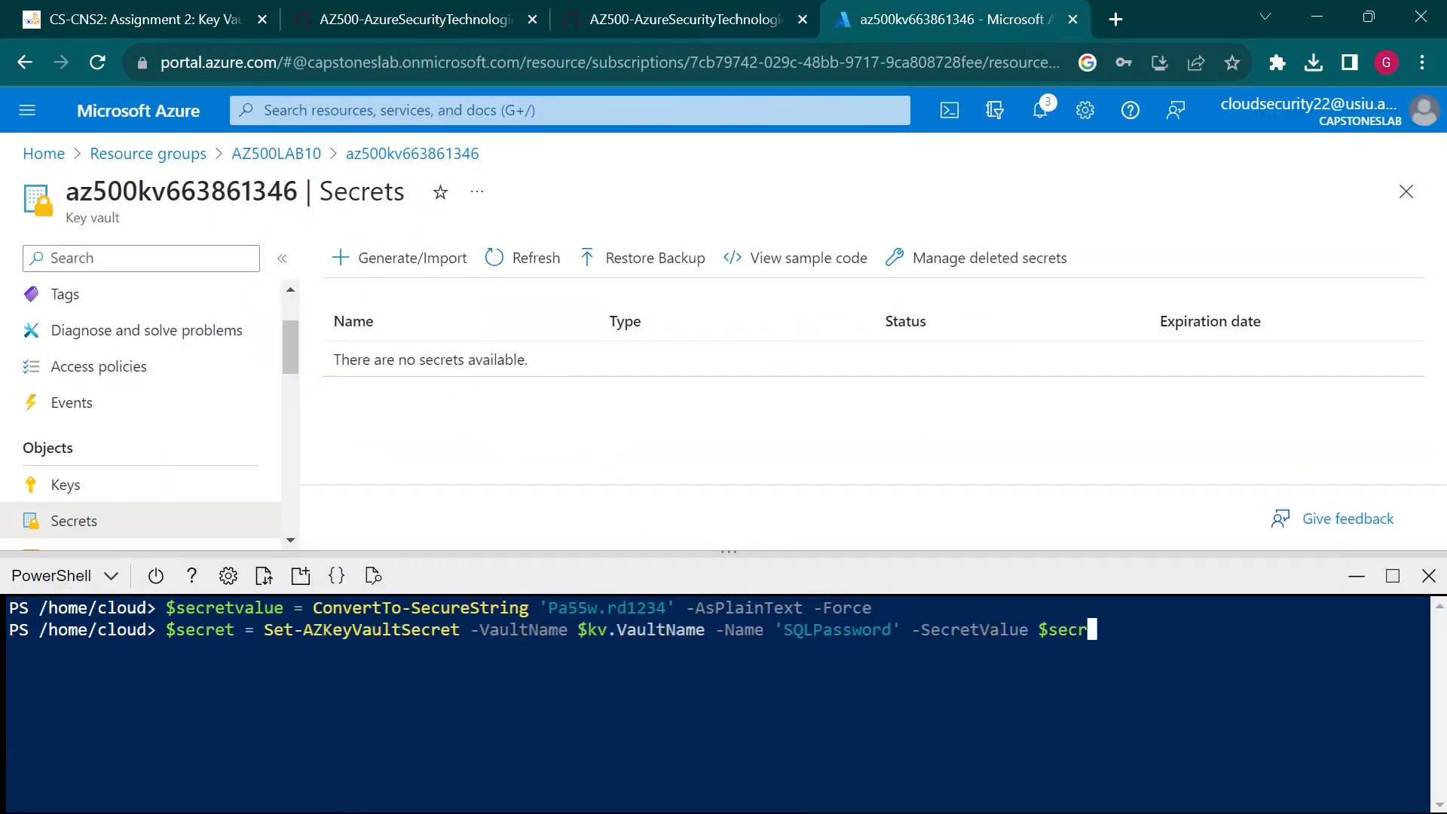
type("etvalue")
key("Return")
Switch to the GitHub lab instructions and examine the secret name in the note and in the Set-AZKeyVaultSecret command
left_click(678, 19)
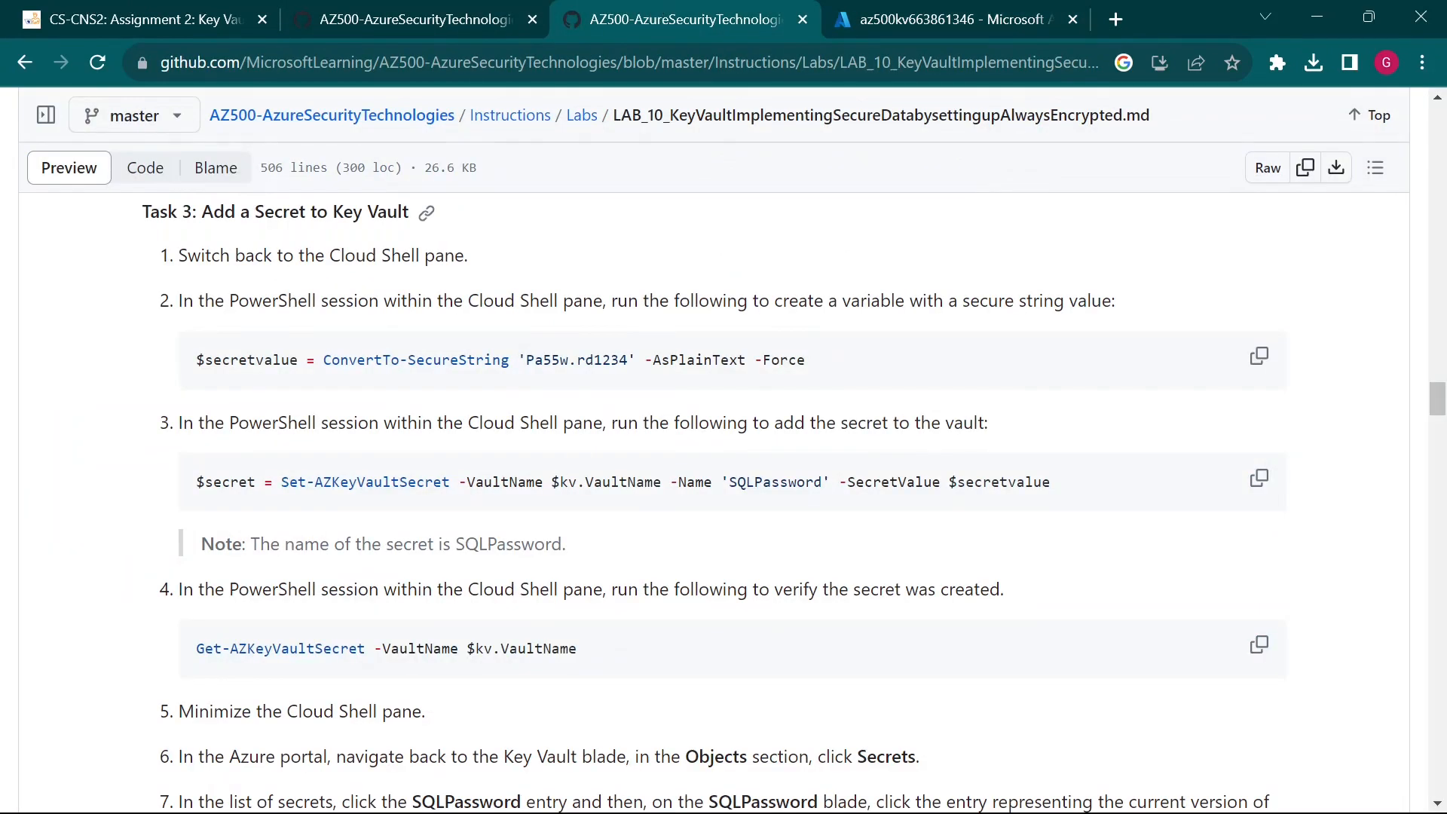
scroll(347, 615, "down", 1)
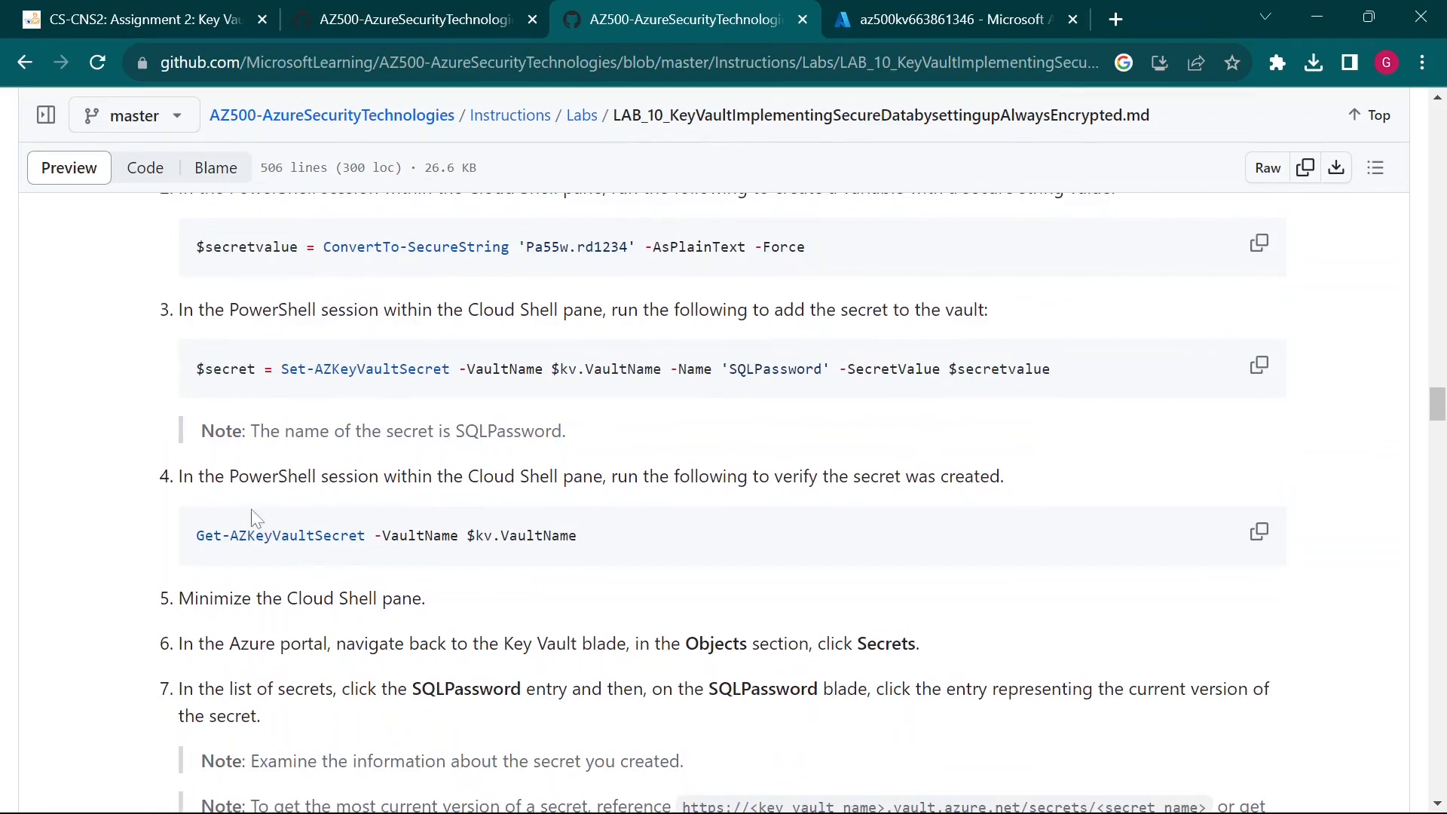
left_click_drag(201, 431, 307, 453)
left_click(482, 475)
left_click_drag(451, 431, 562, 431)
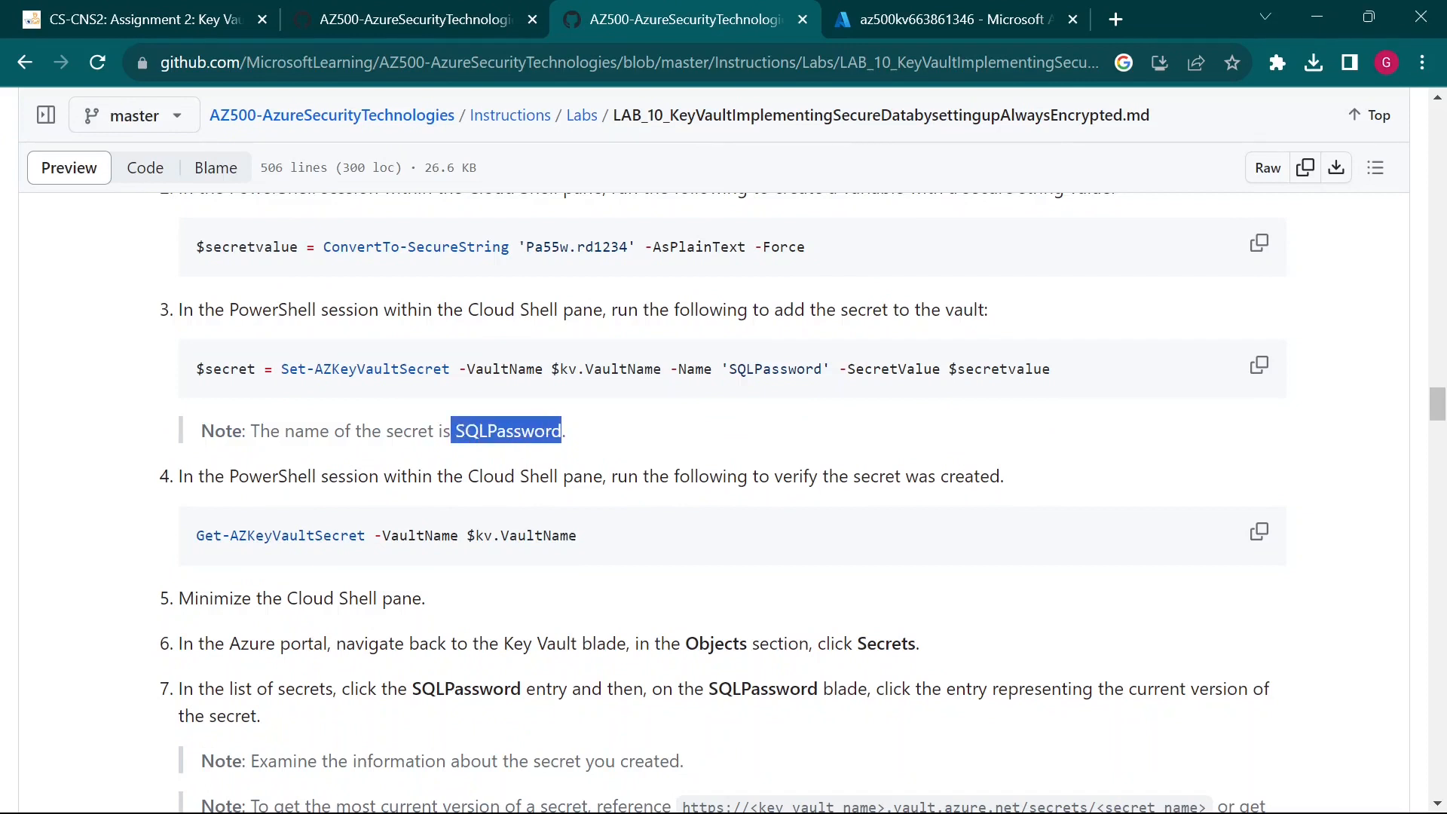
left_click_drag(729, 369, 822, 369)
left_click(828, 377)
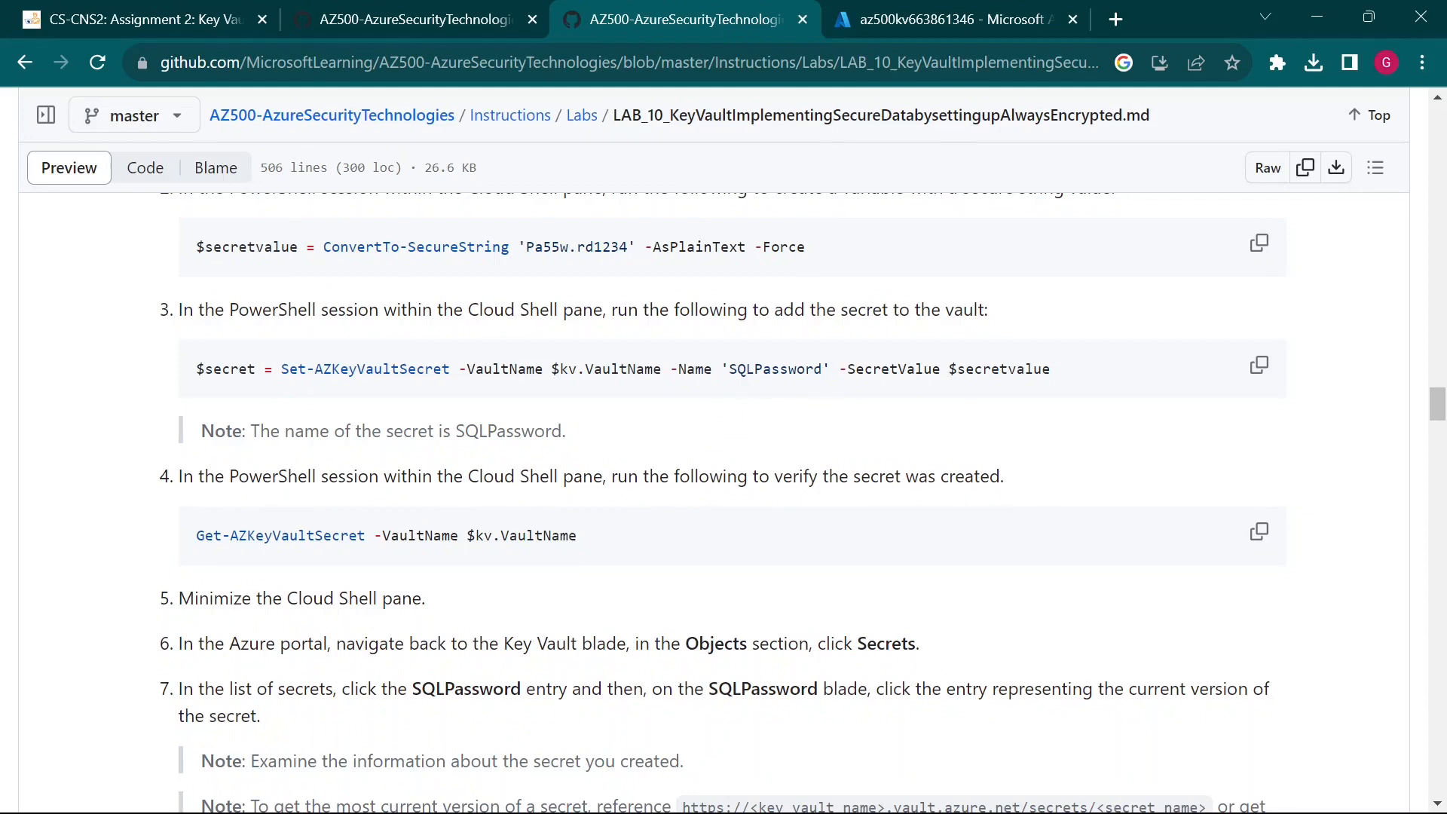
left_click_drag(729, 368, 823, 369)
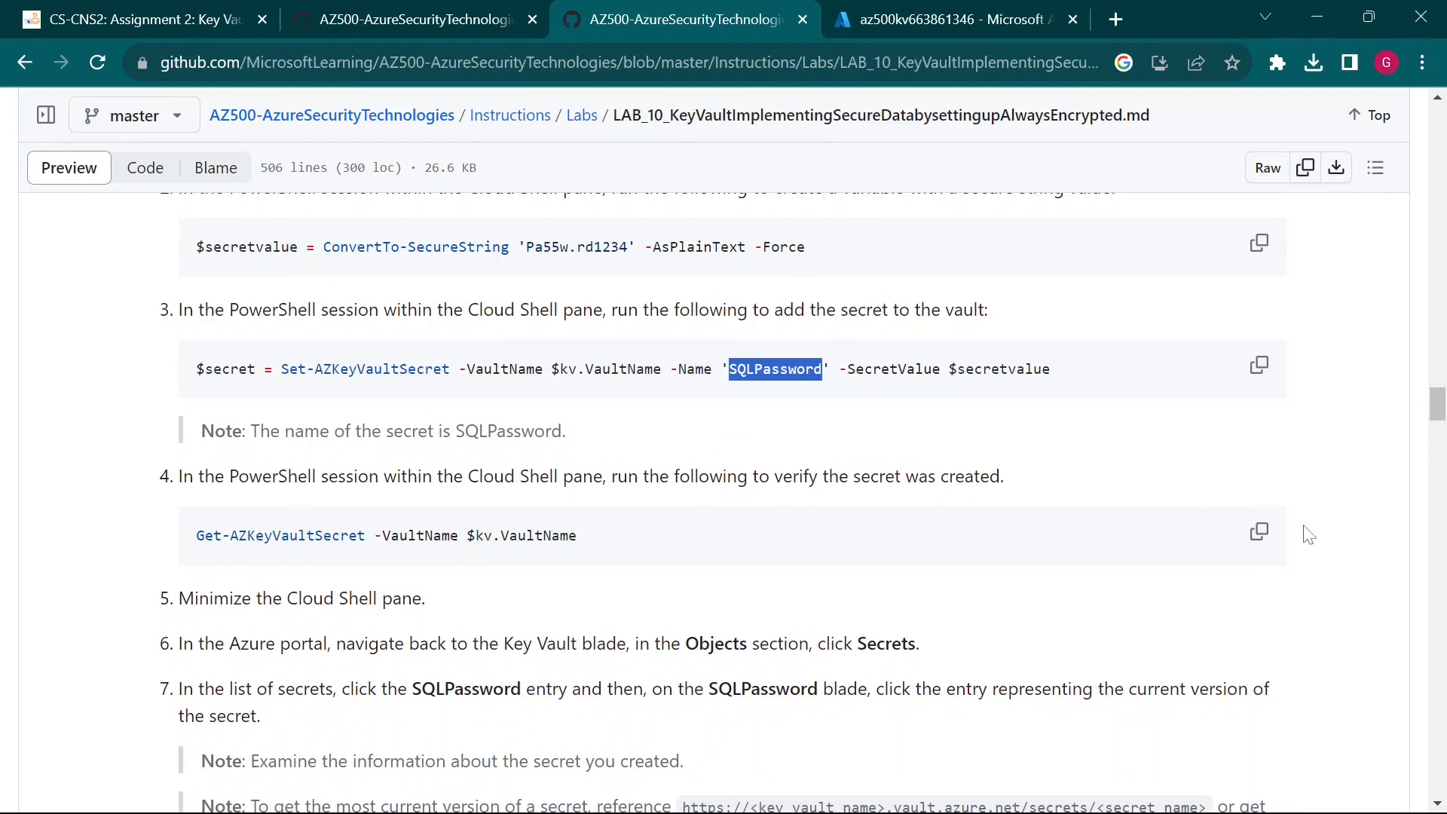
left_click(570, 677)
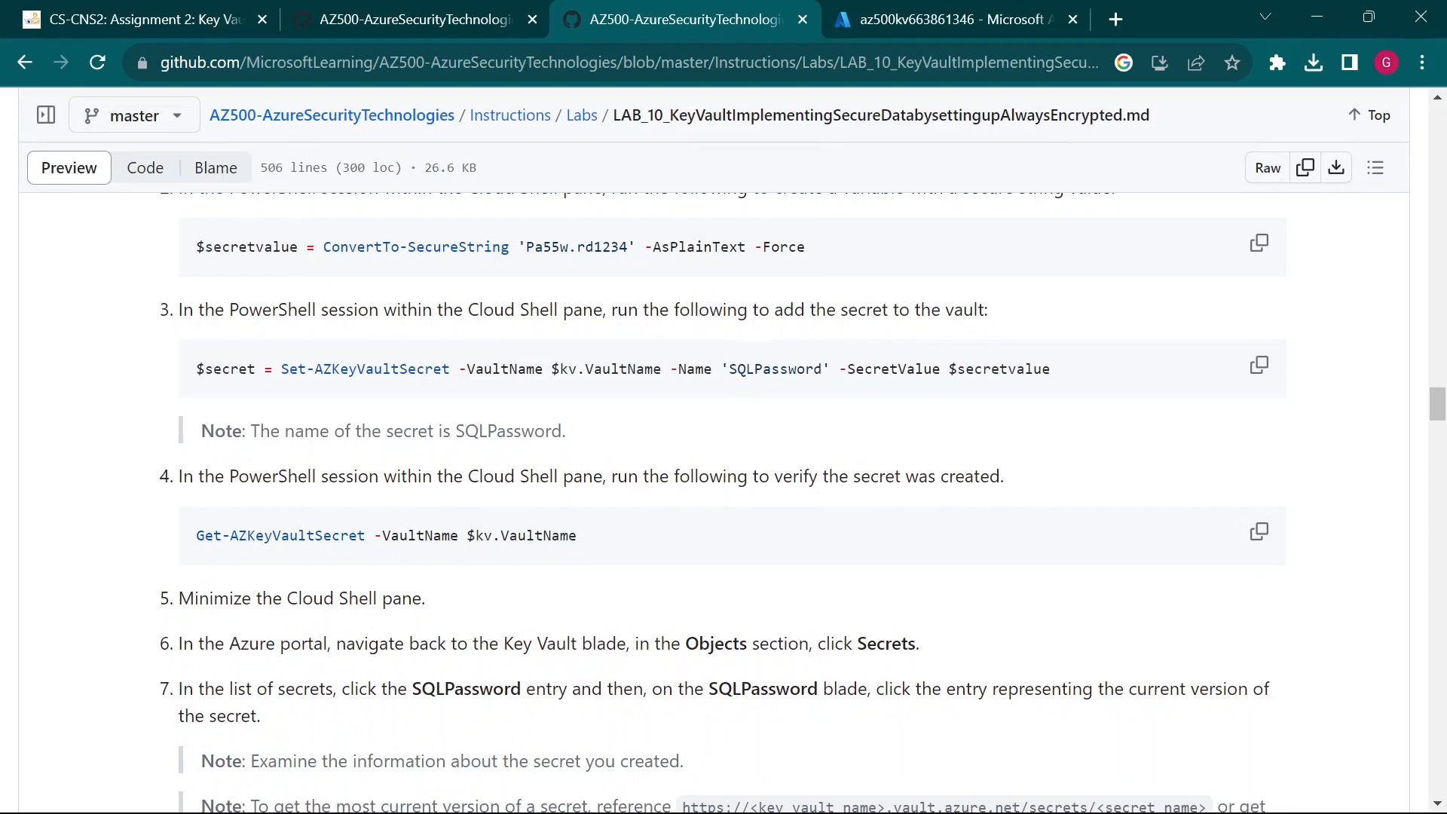
Copy Get-AZKeyVaultSecret -VaultName $kv.VaultName from the lab instructions and run it in the Azure Cloud Shell to verify the secret
mouse_move(179, 506)
left_mouse_down()
mouse_move(515, 562)
mouse_move(1008, 561)
left_mouse_up()
left_click(1259, 531)
left_click(867, 19)
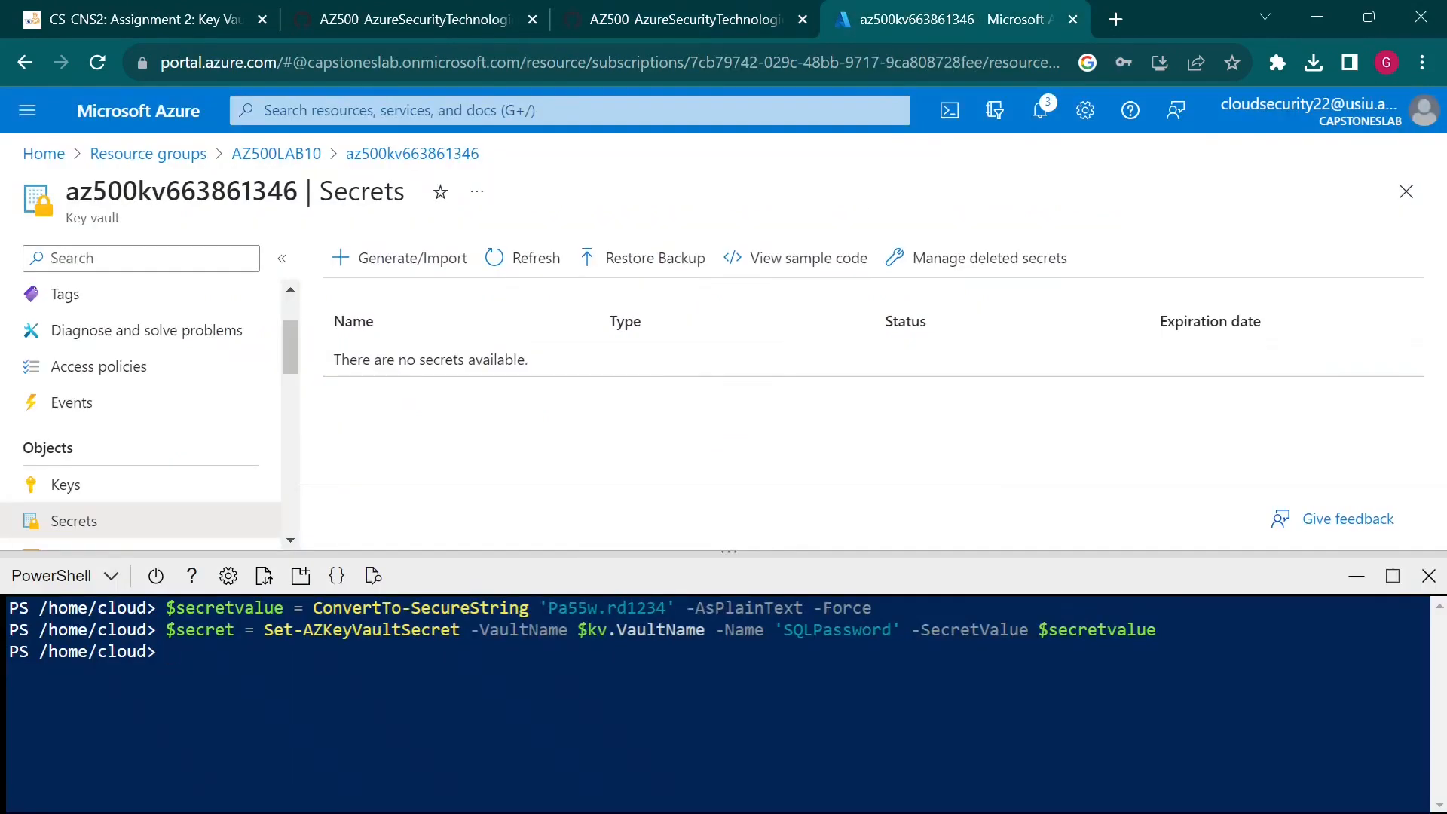
key("ctrl+v")
type("aultNam")
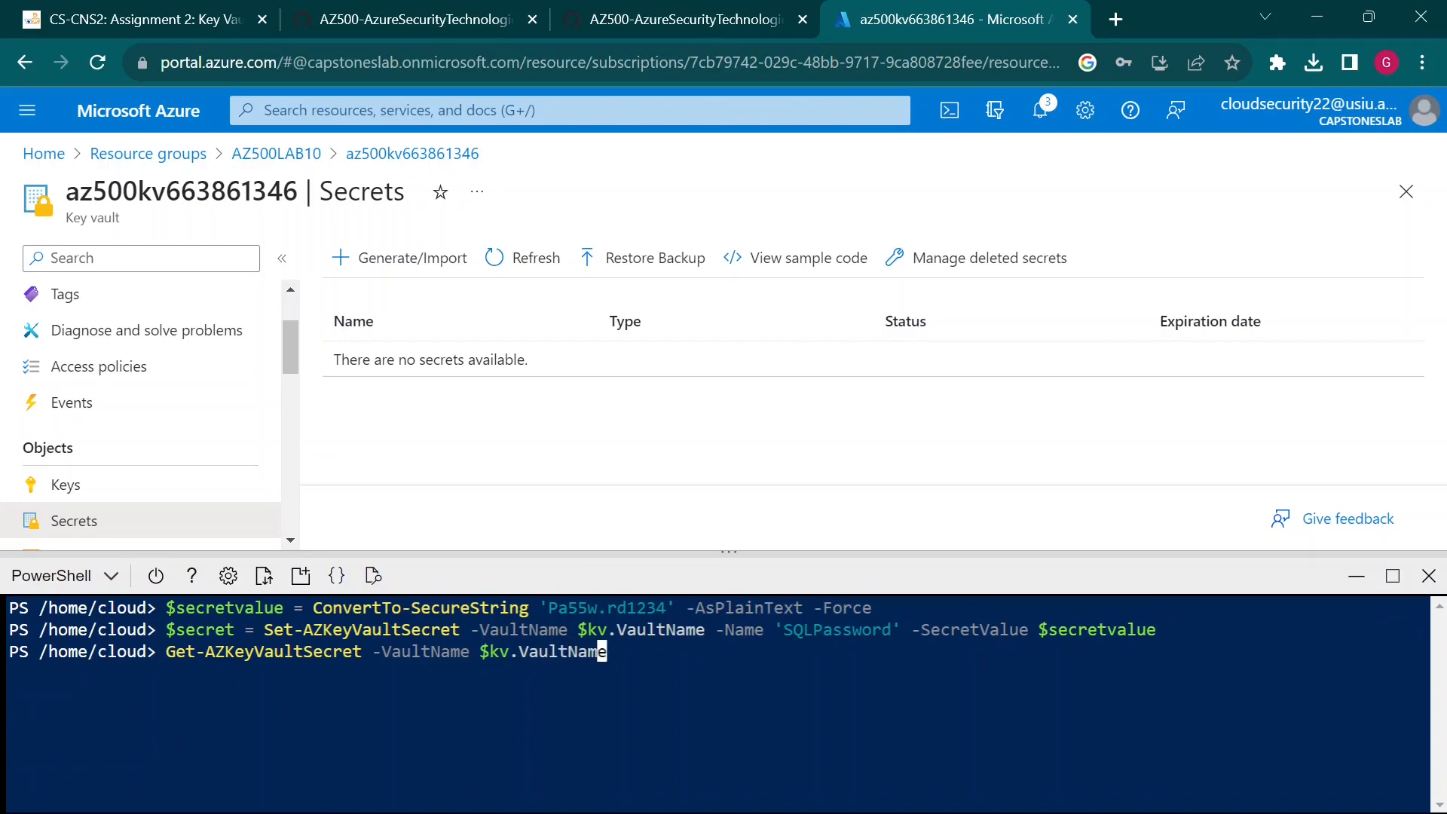
type("e 'SQLPassword' -AsPlainText")
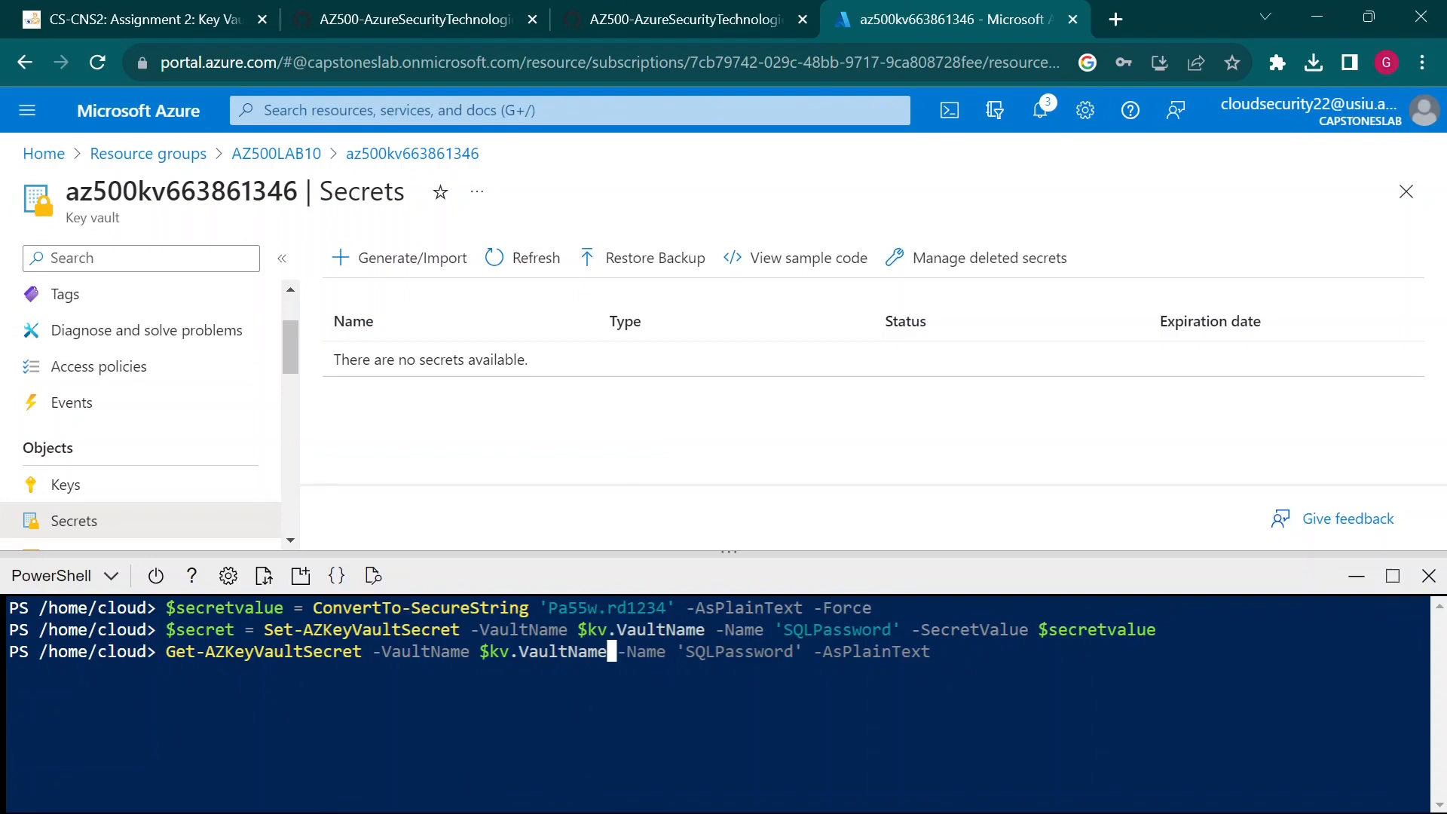
left_click(697, 9)
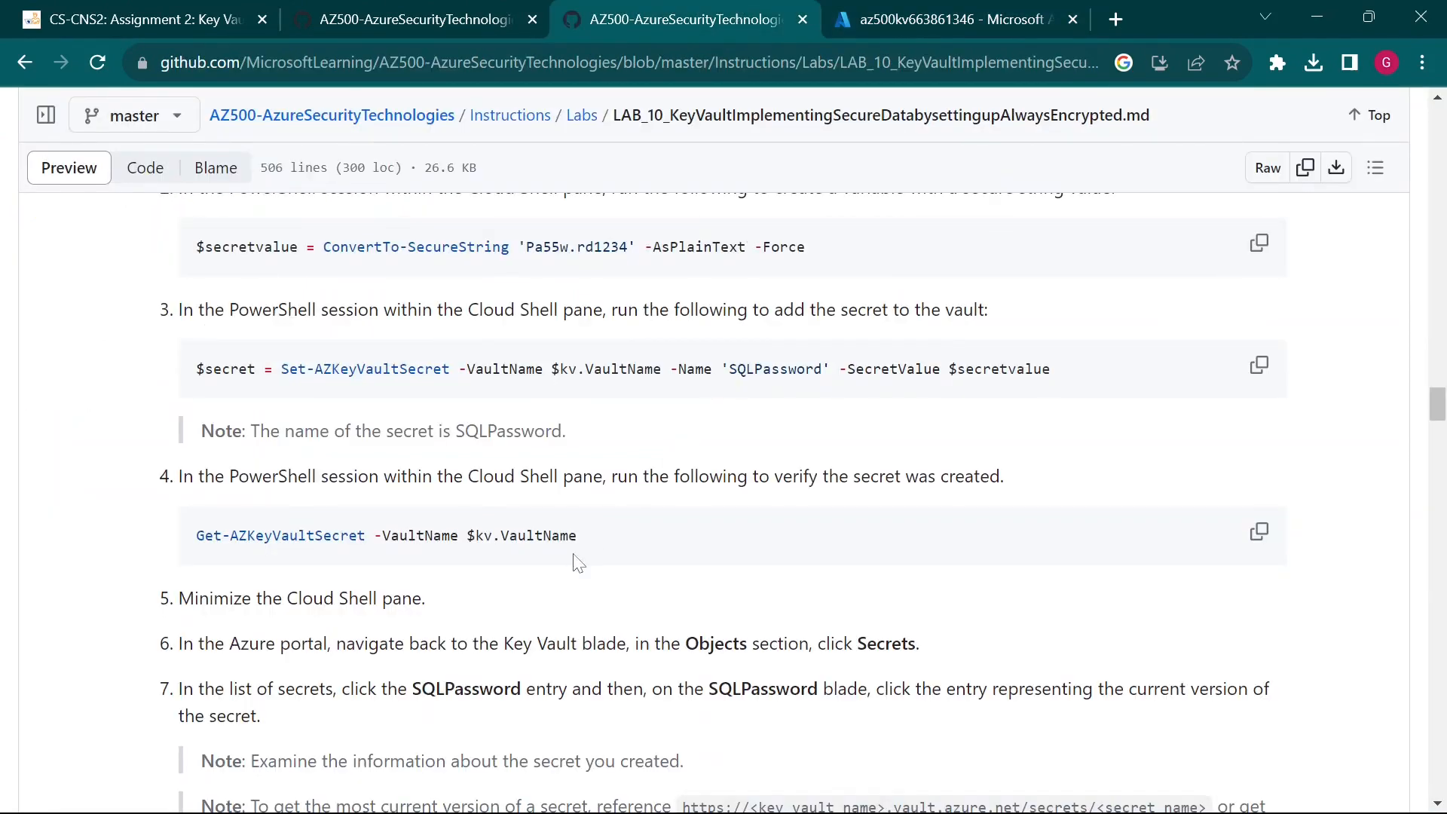
left_click(1026, 15)
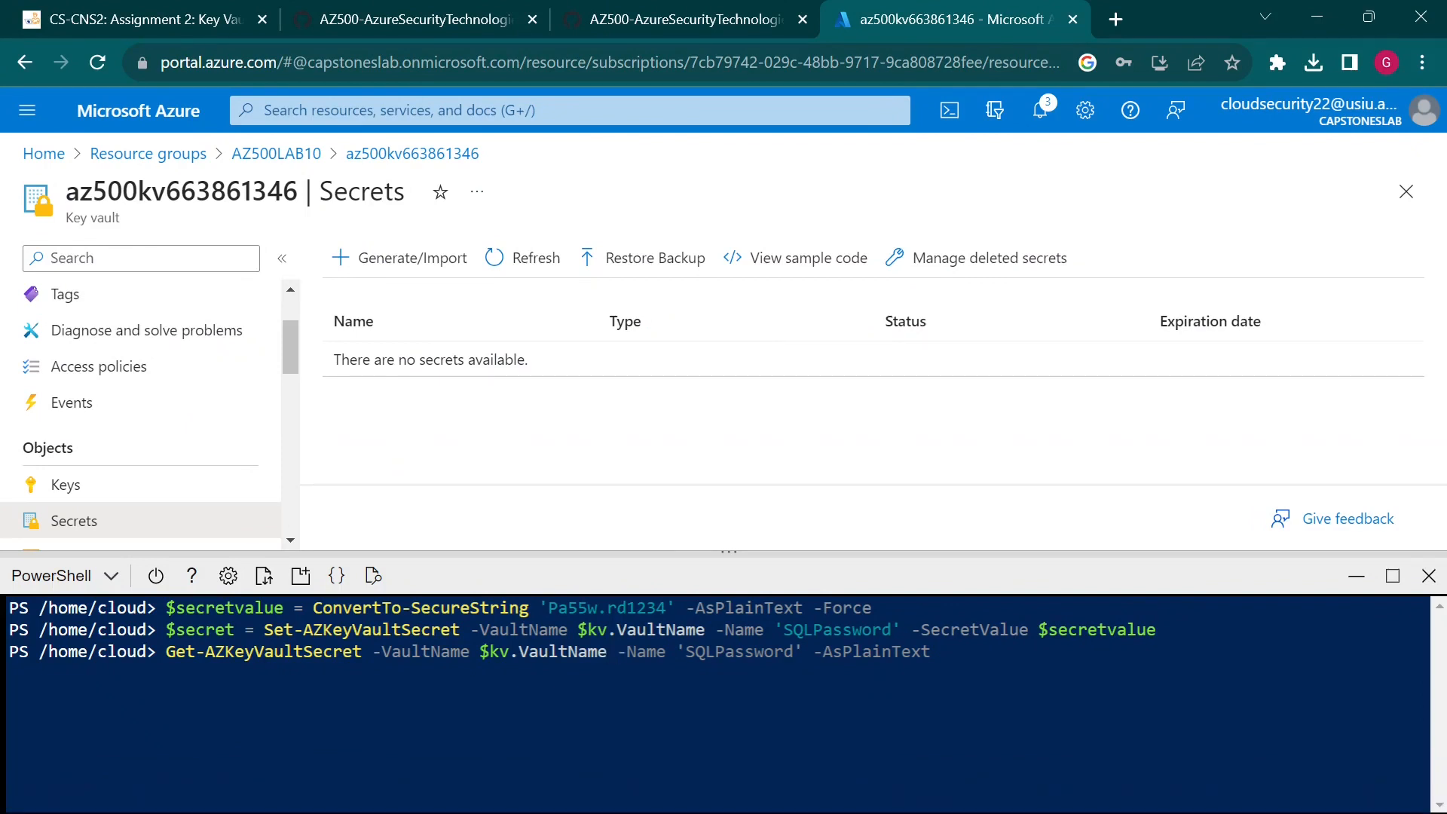
key("Return")
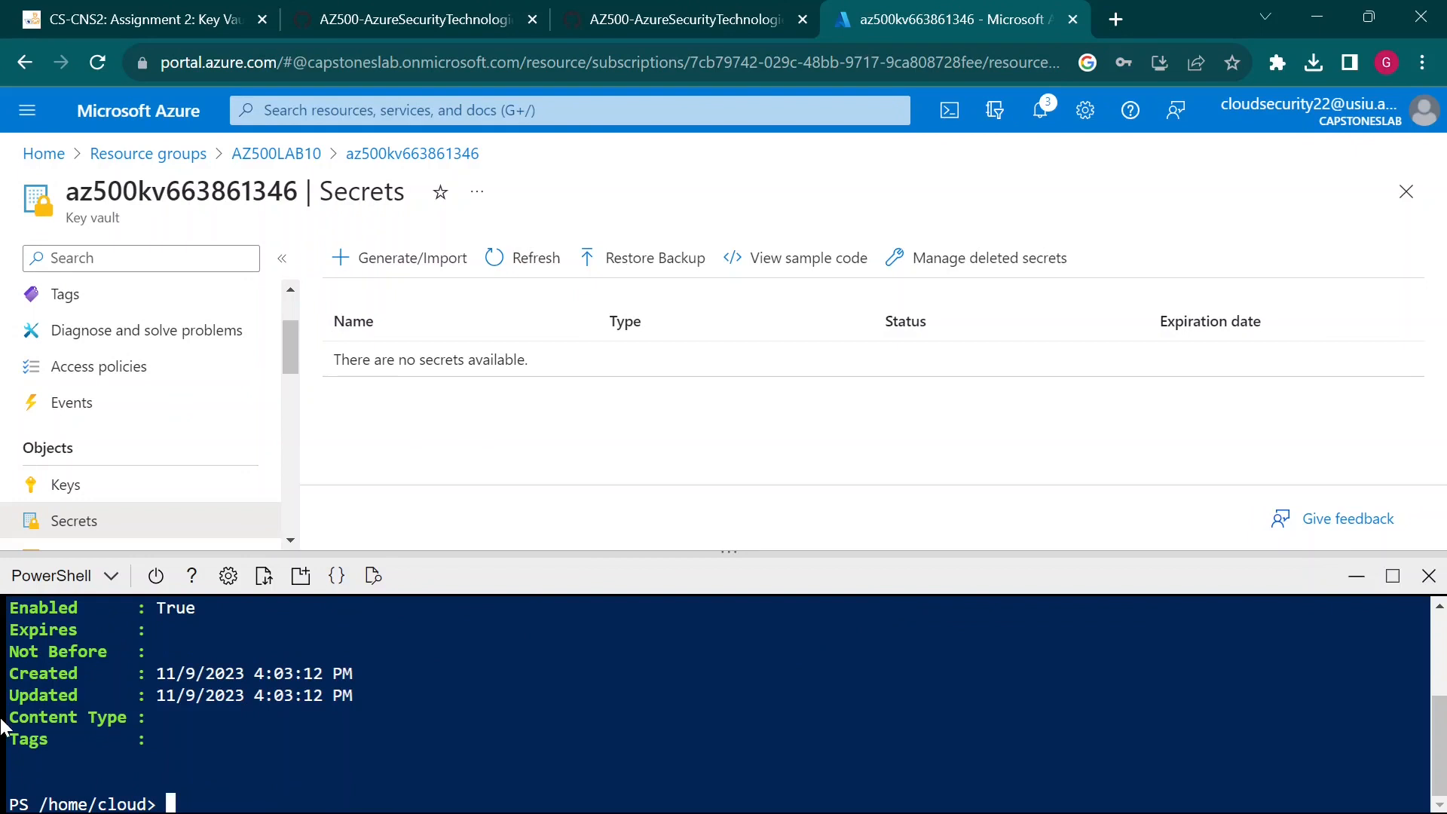
Enlarge the Cloud Shell pane and examine the vault name and secret name in the command output
left_click_drag(781, 553, 824, 337)
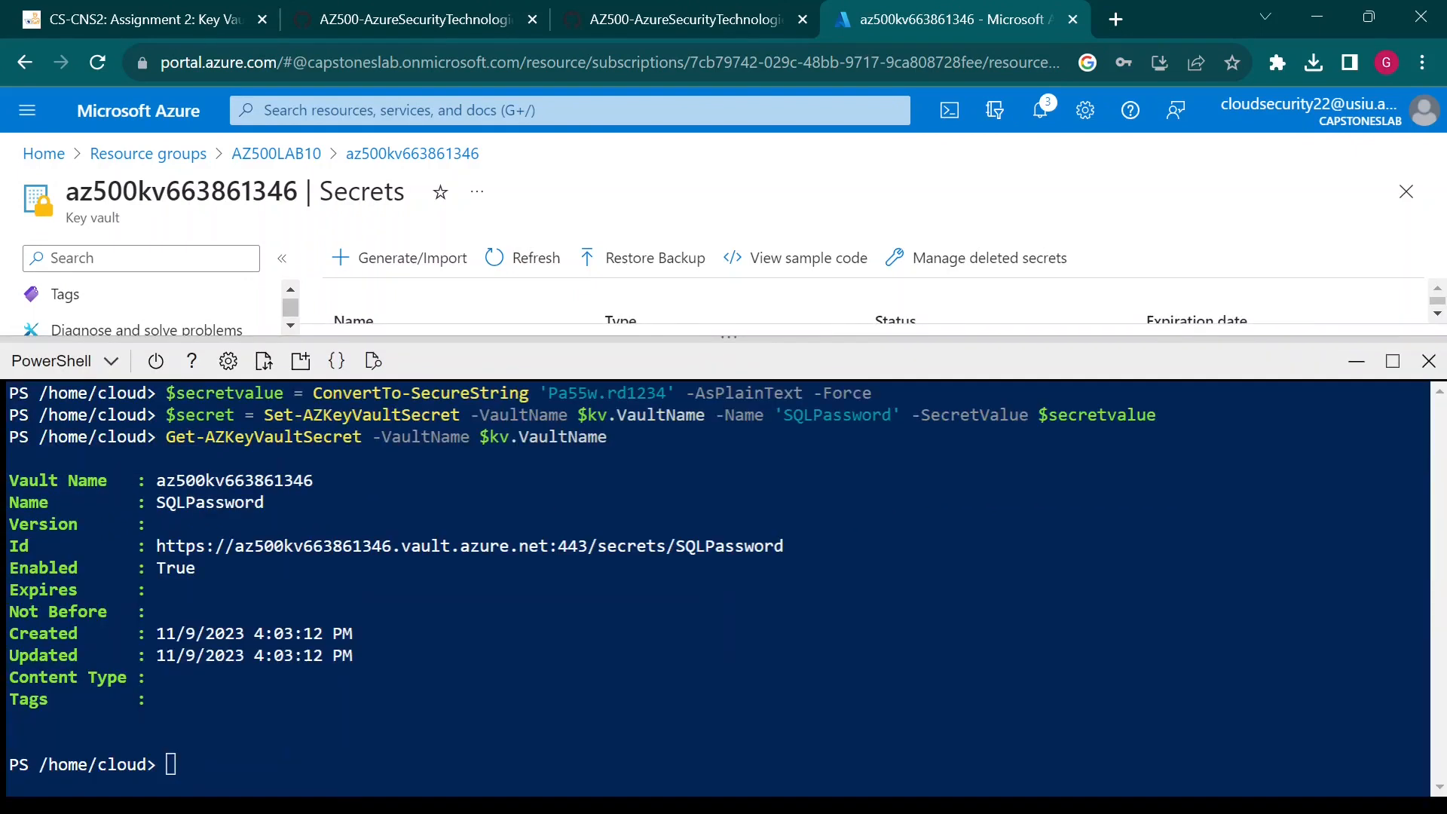
left_click_drag(49, 481, 295, 481)
left_click(241, 549)
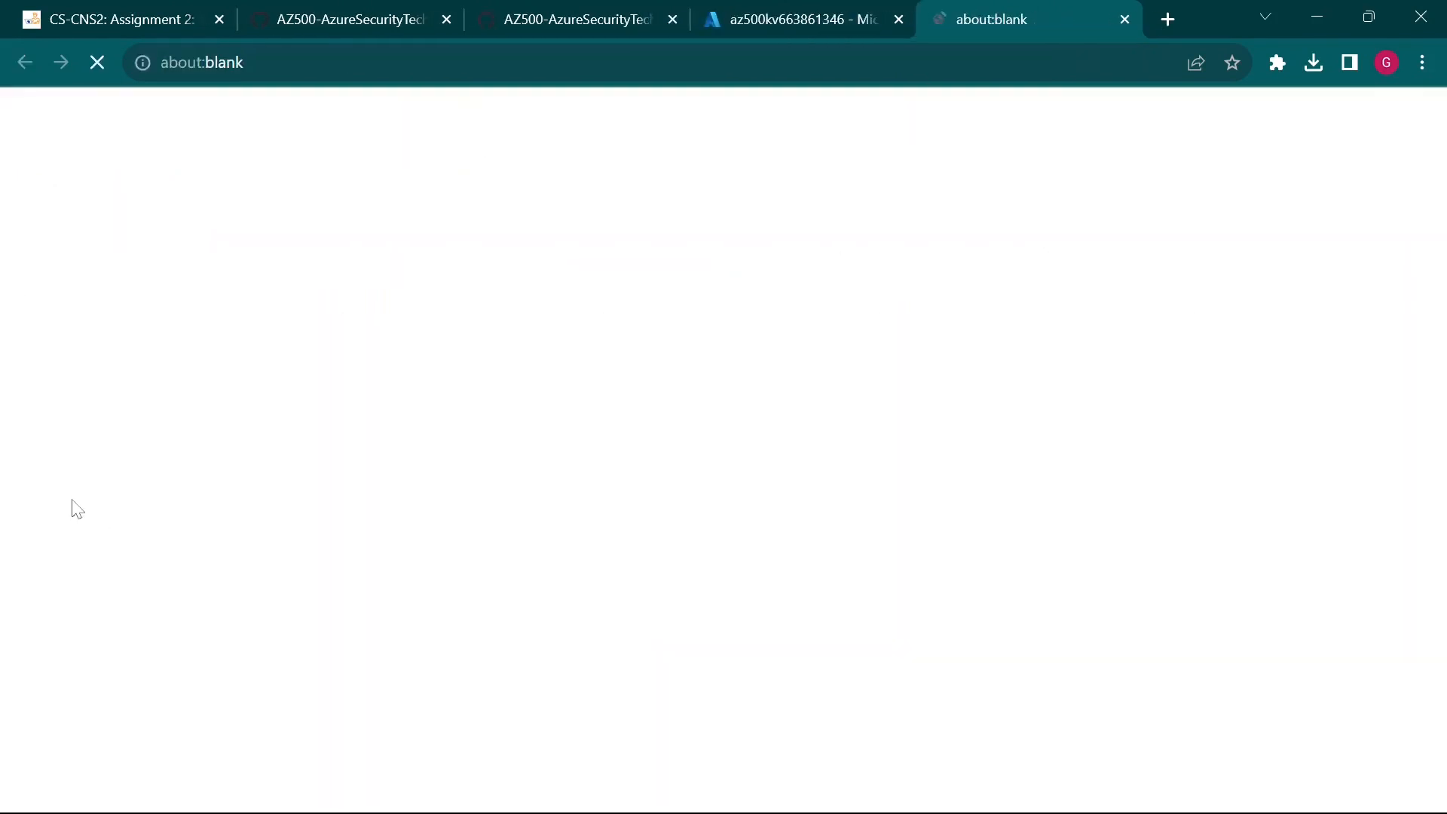
left_click(1125, 20)
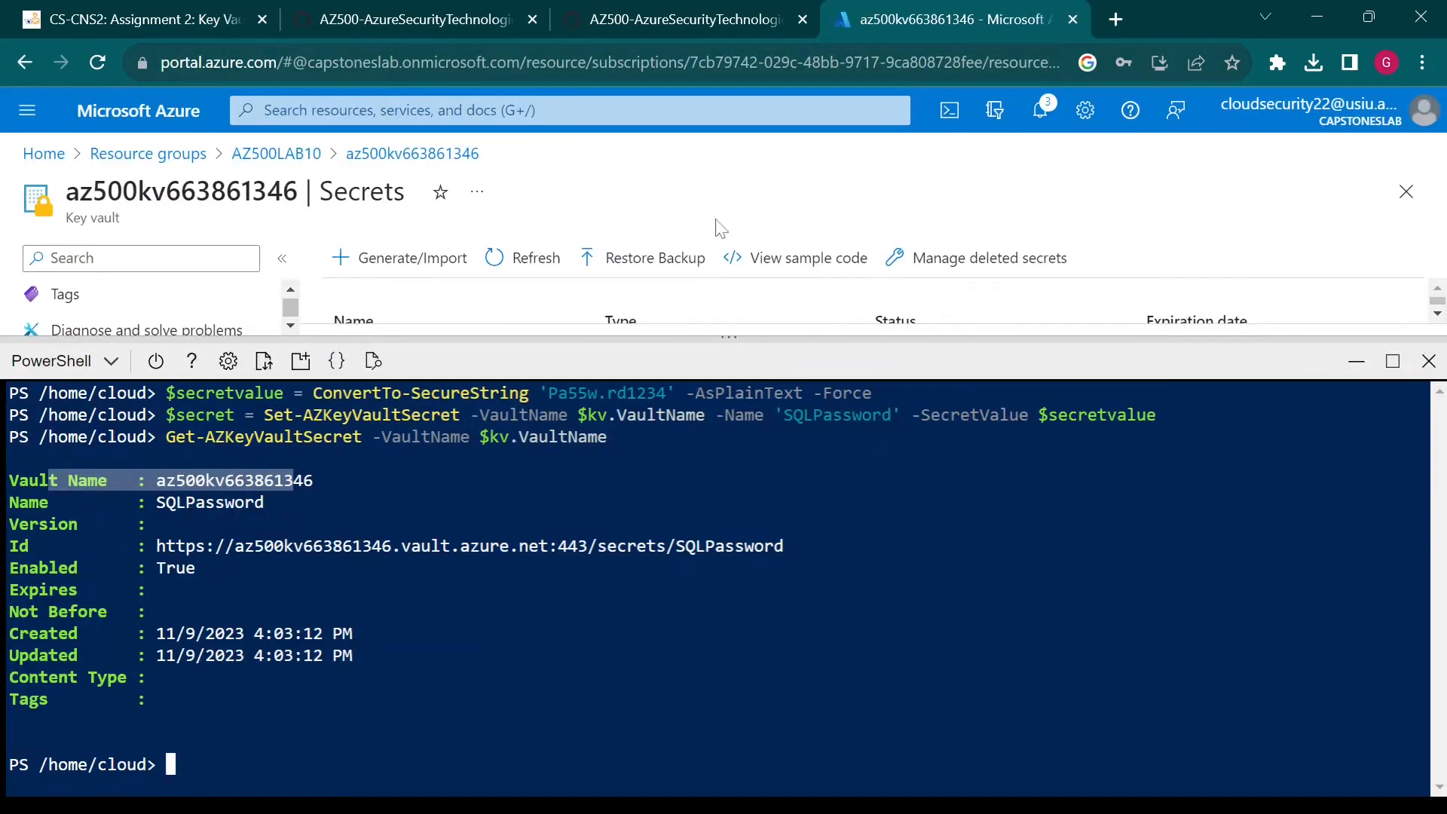
left_click_drag(156, 503, 264, 502)
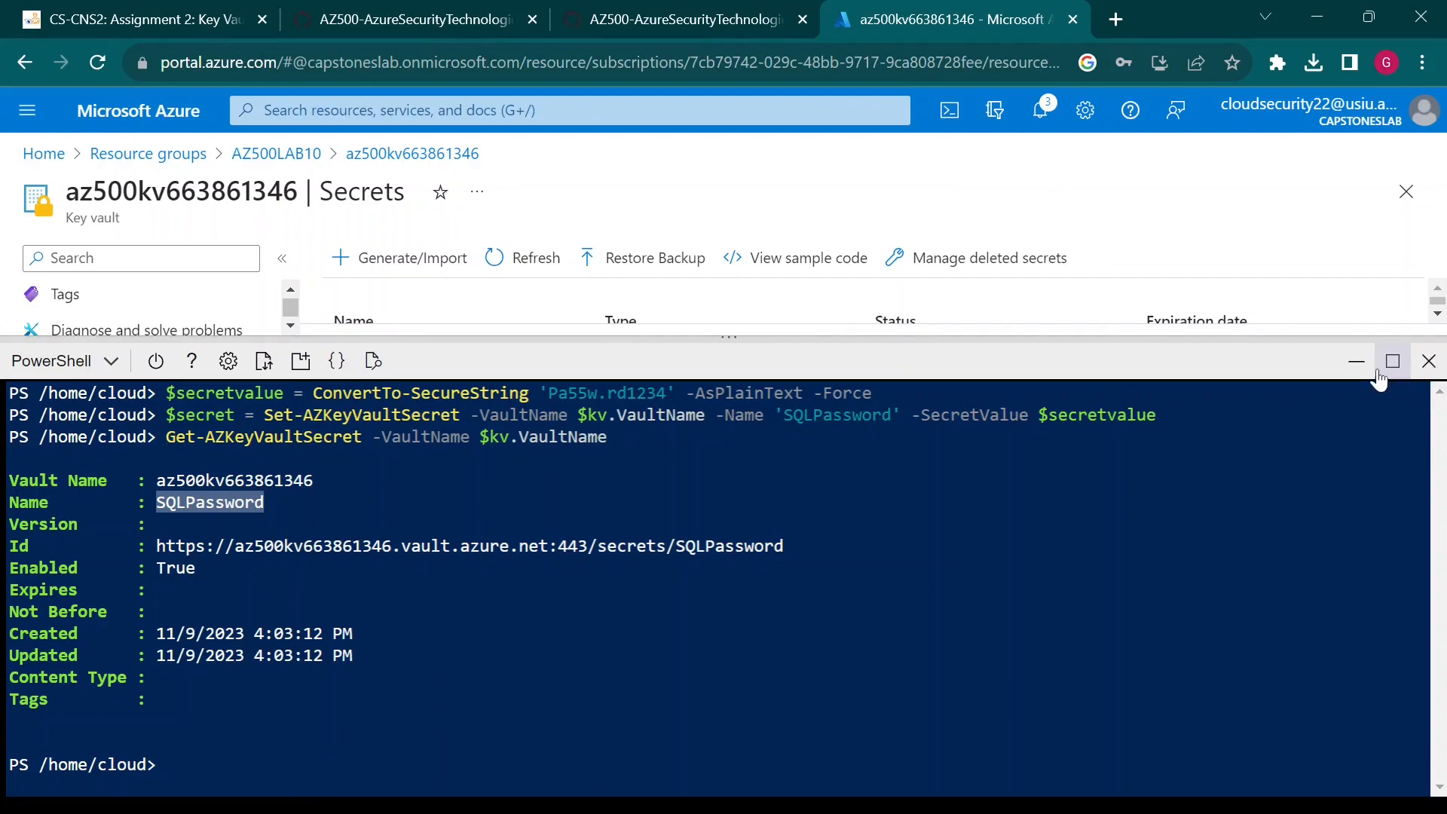
Minimize the Cloud Shell and refresh the key vault's list of secrets
left_click_drag(1380, 380, 1350, 509)
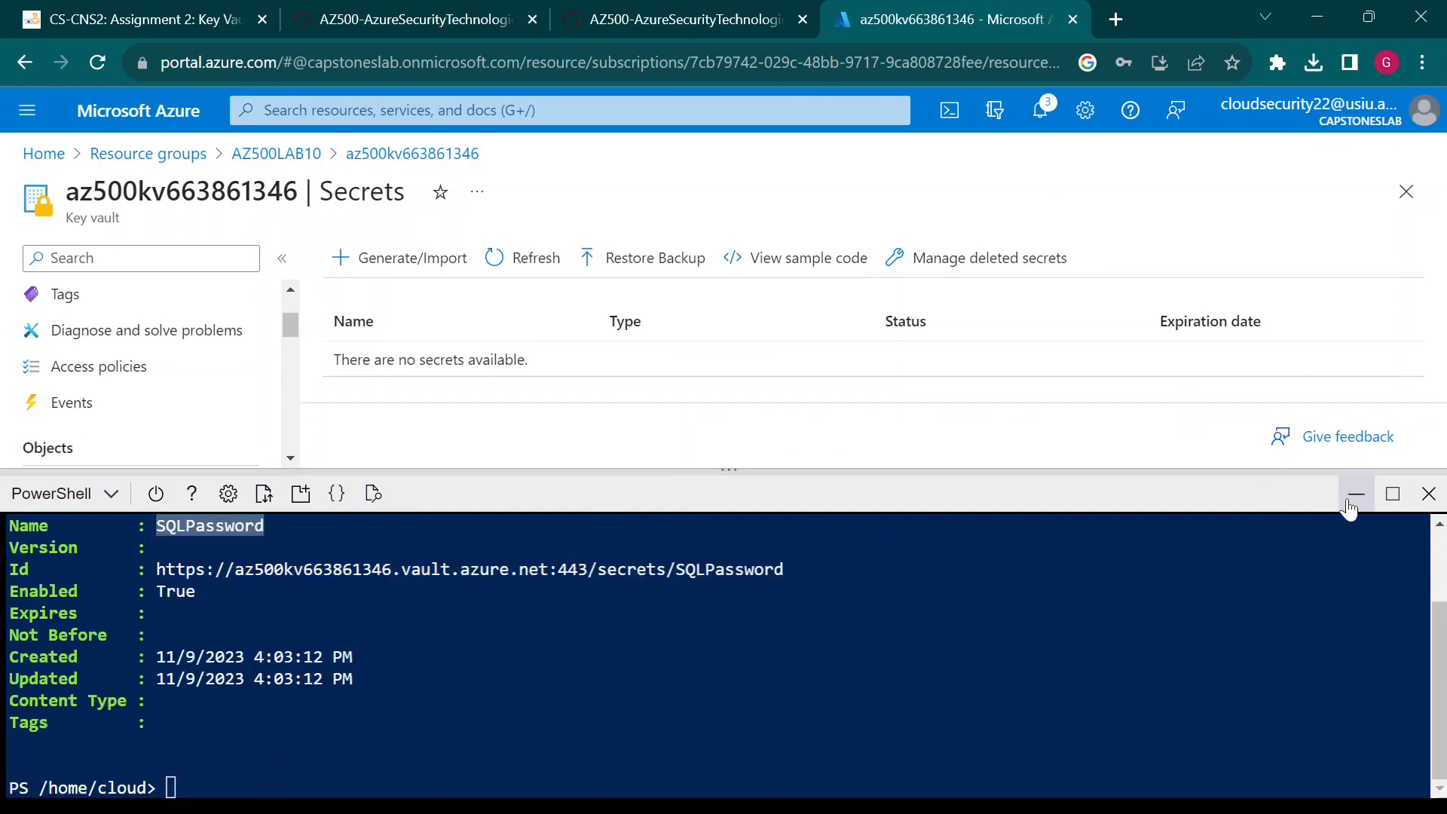
left_click(1349, 504)
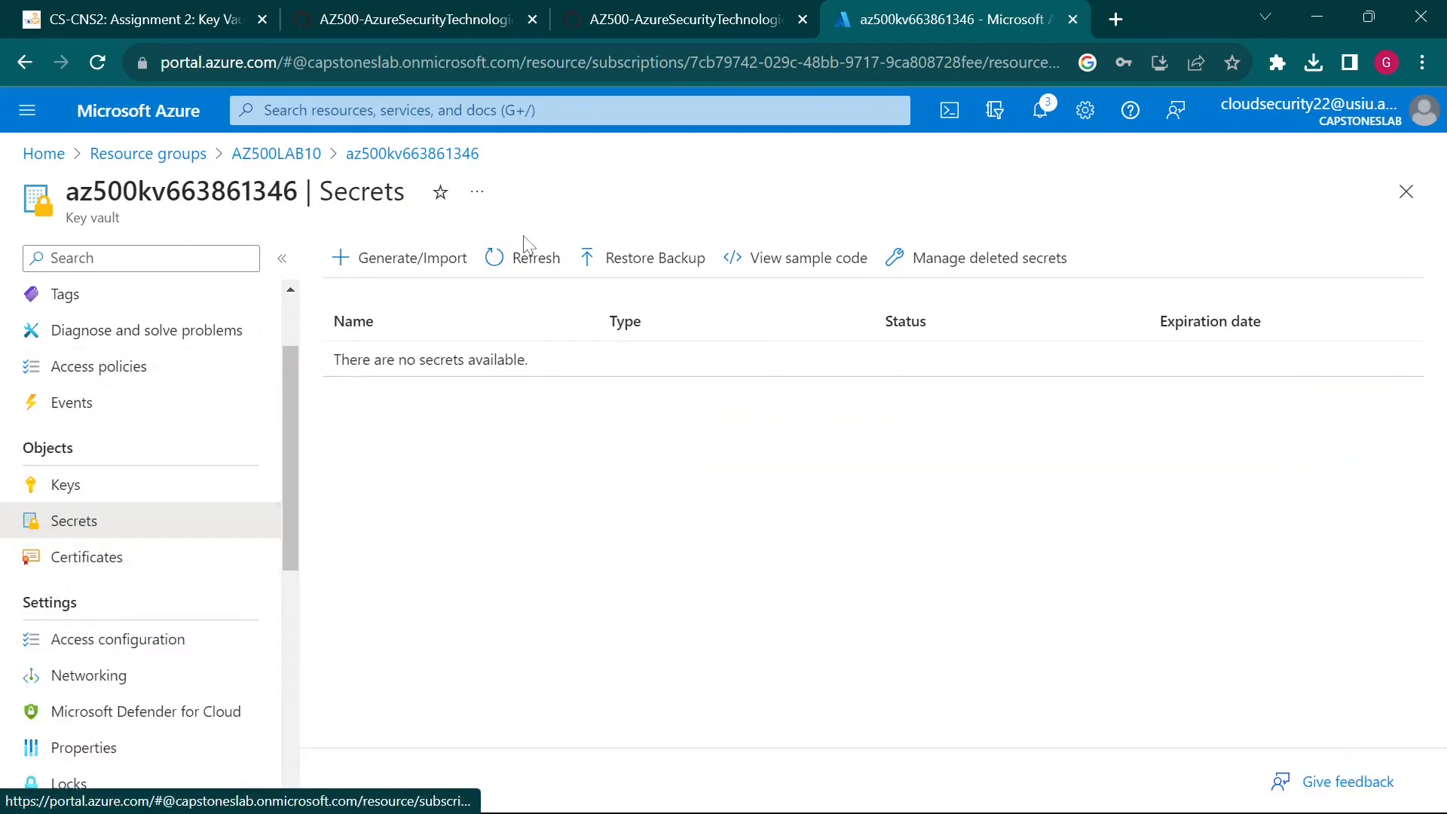
left_click(526, 260)
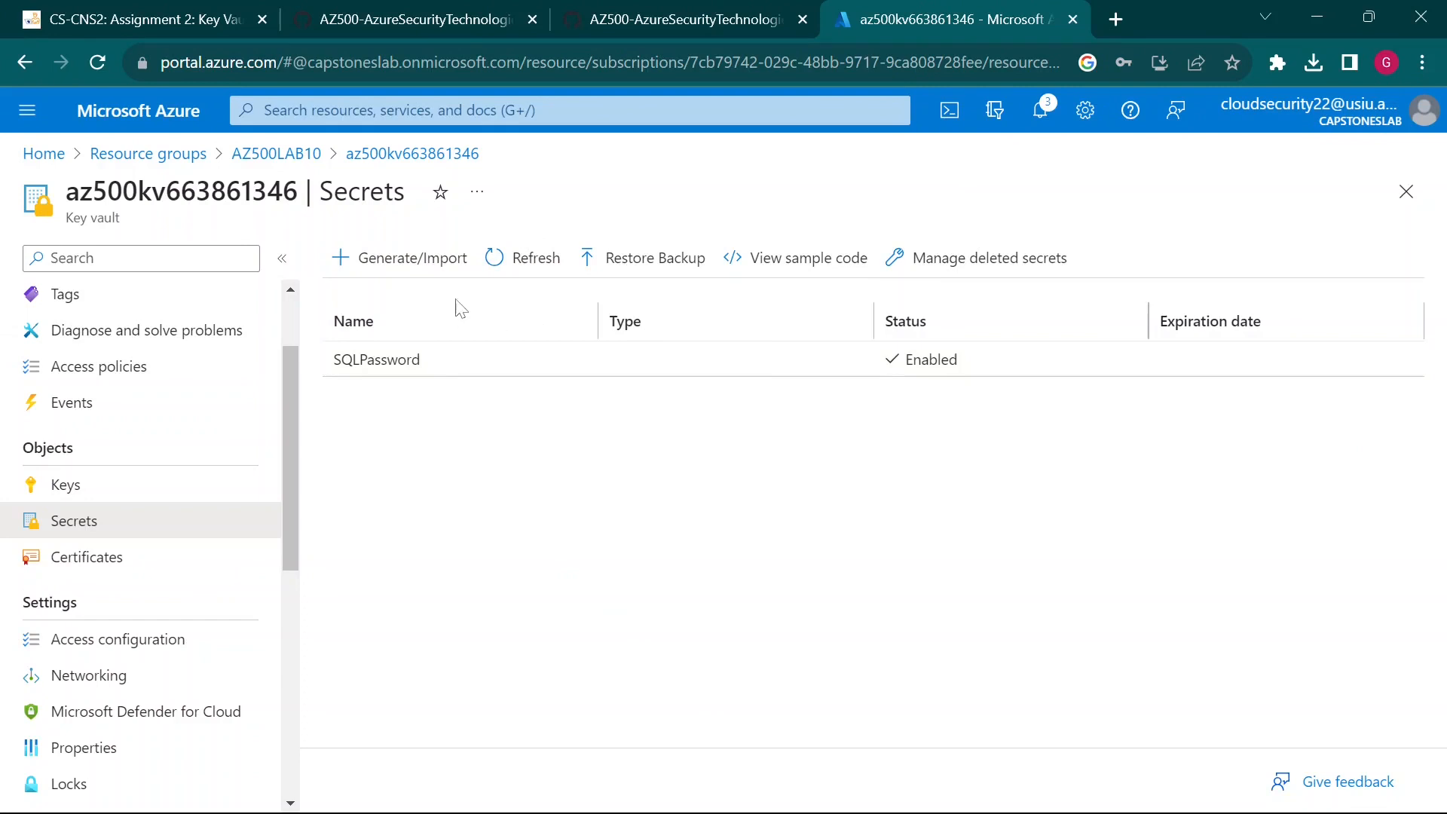
Open the current version of the SQLPassword secret and reveal its secret value for review
left_click(373, 360)
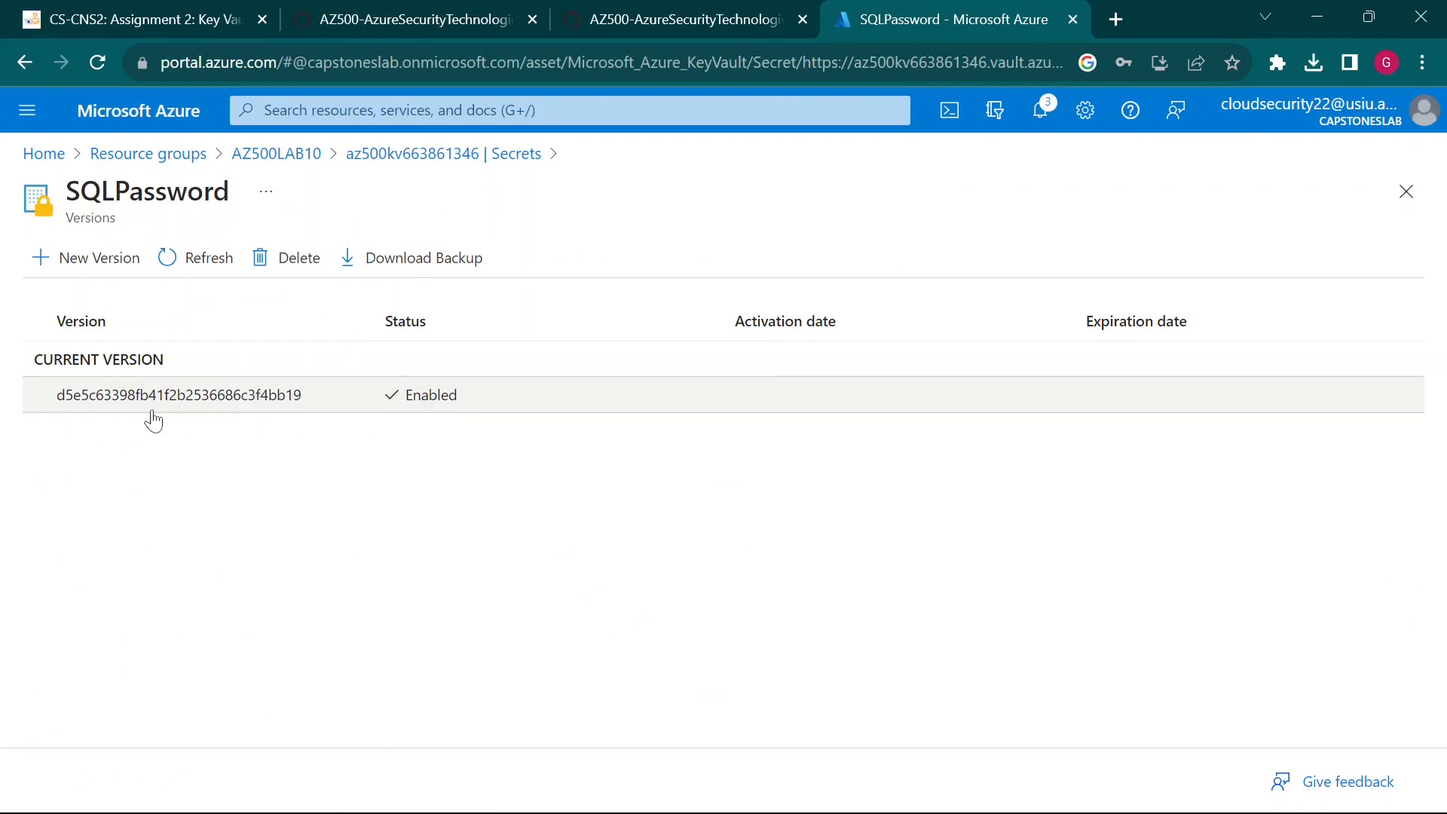
left_click(153, 400)
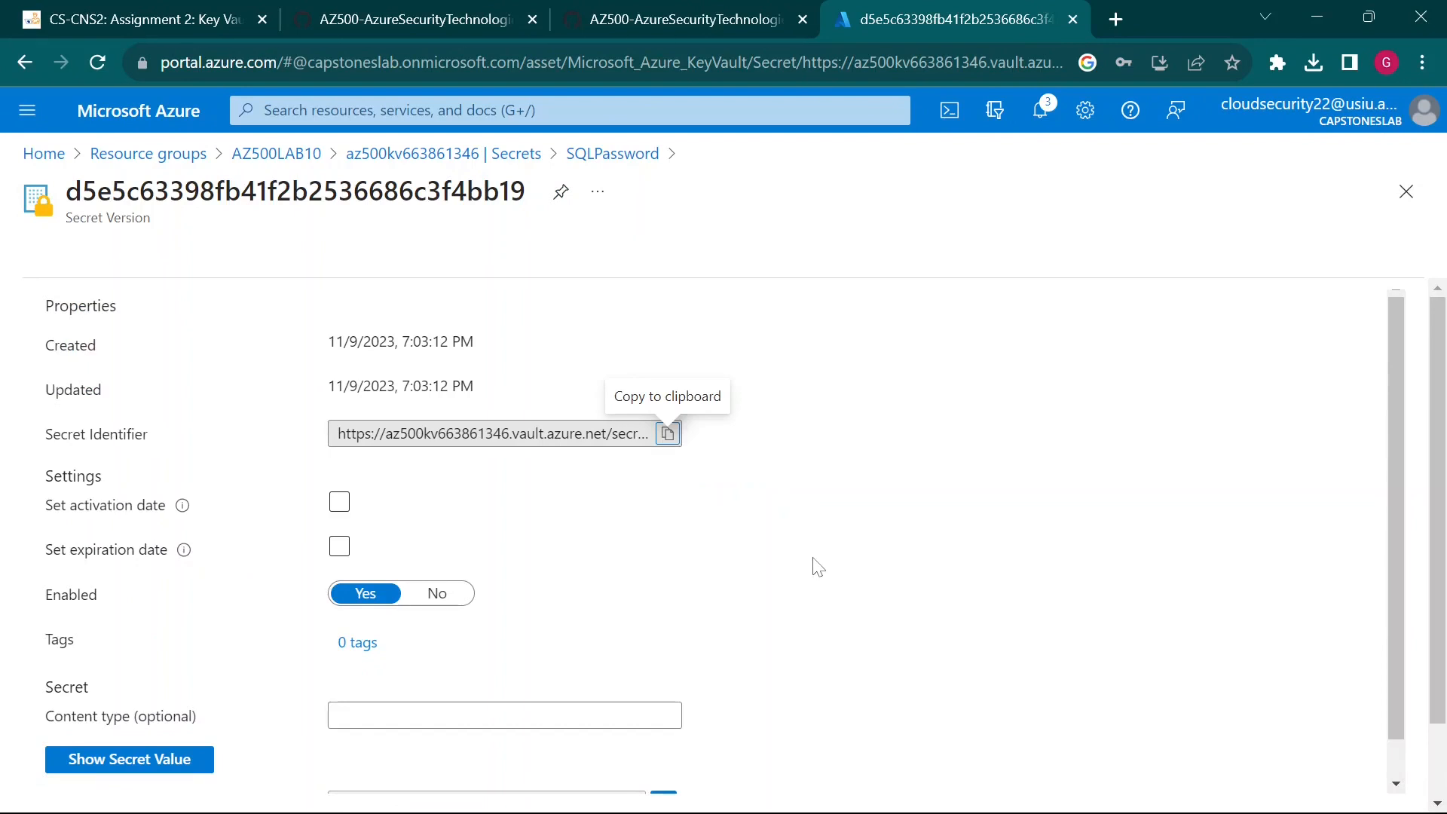
scroll(818, 567, "down", 1)
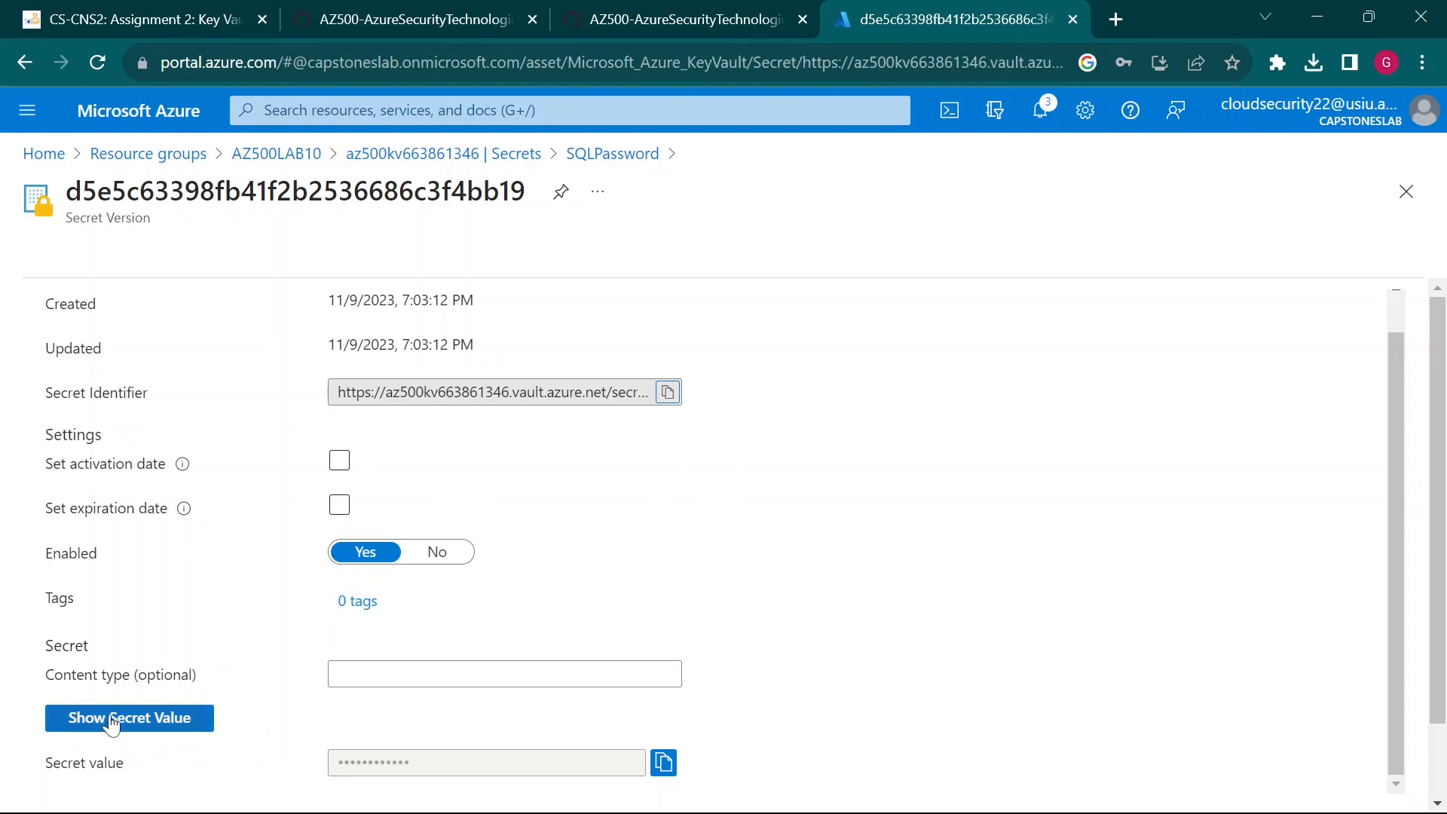
left_click(153, 726)
left_click(189, 722)
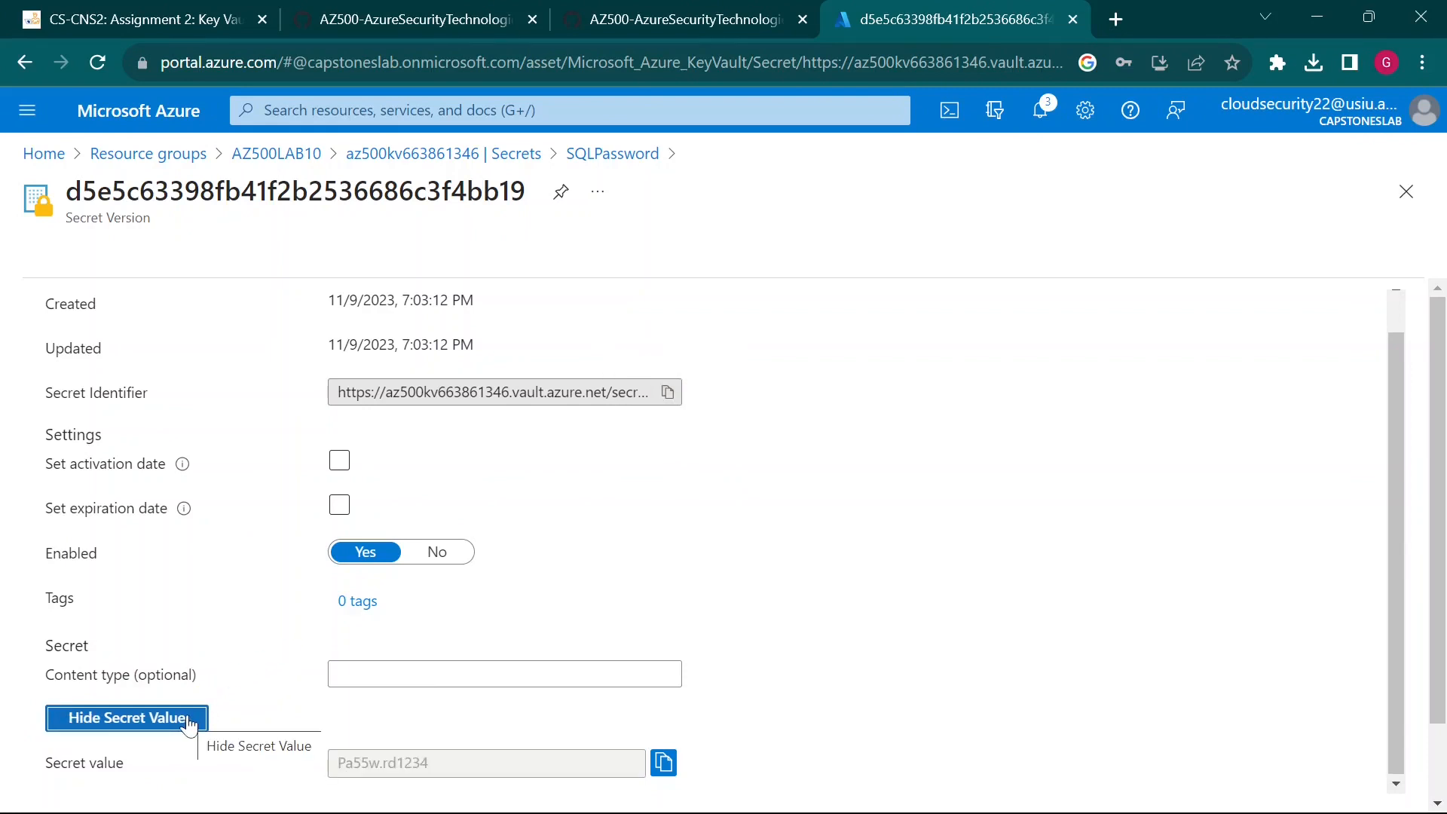
left_click(178, 722)
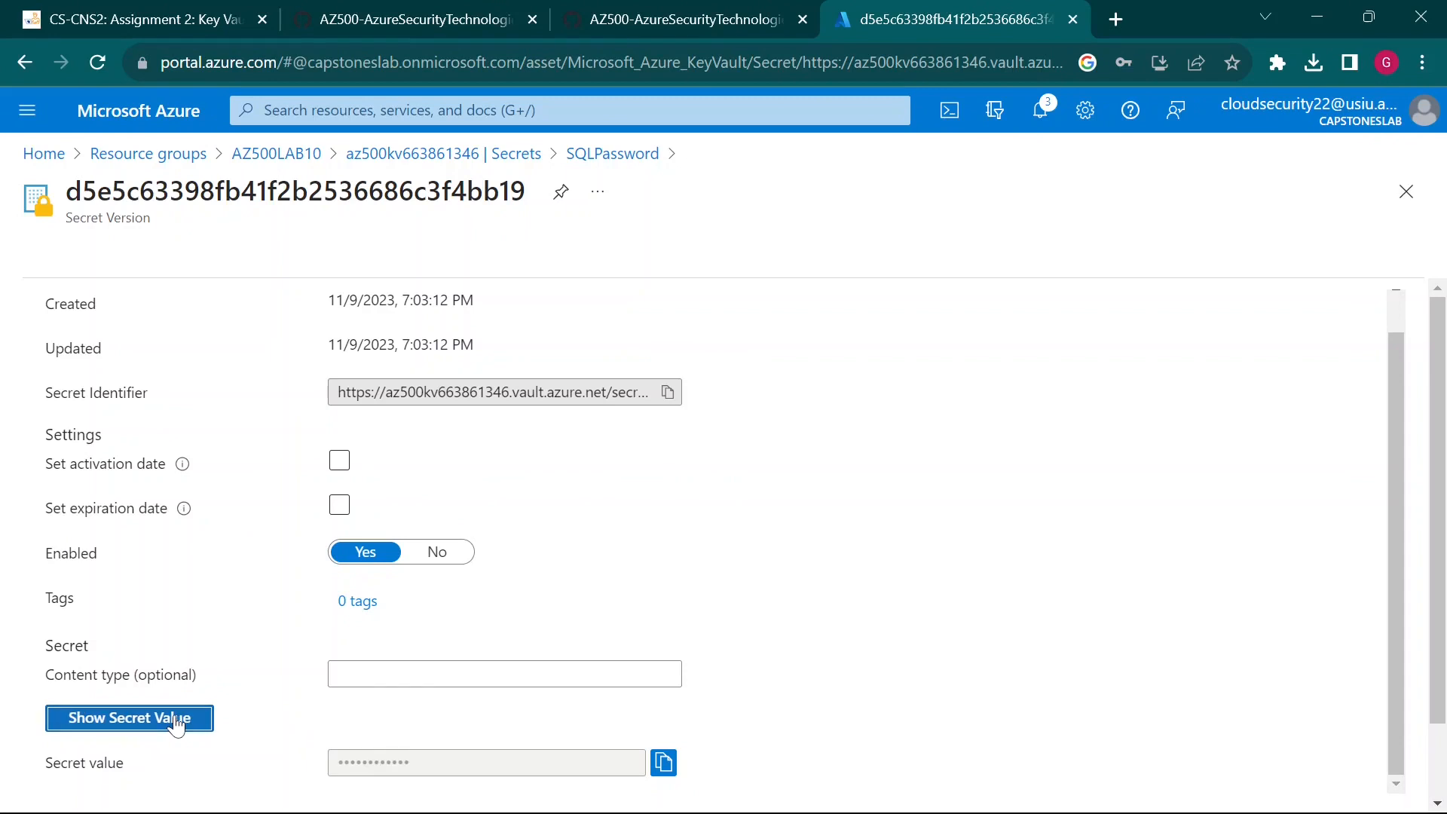
left_click(175, 723)
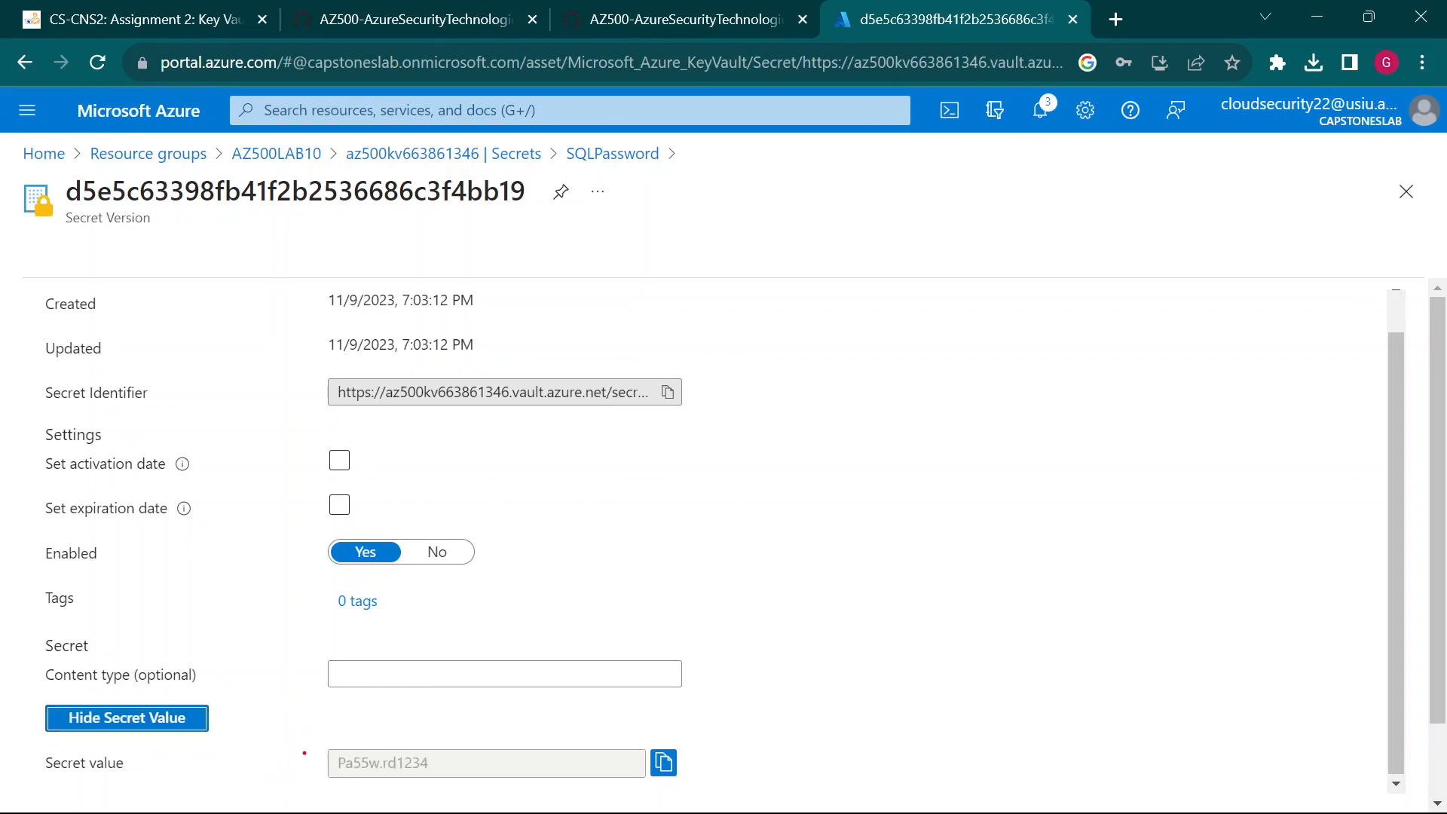
mouse_move(324, 742)
left_mouse_down()
mouse_move(715, 807)
mouse_move(726, 793)
left_mouse_up()
left_click_drag(753, 745, 935, 689)
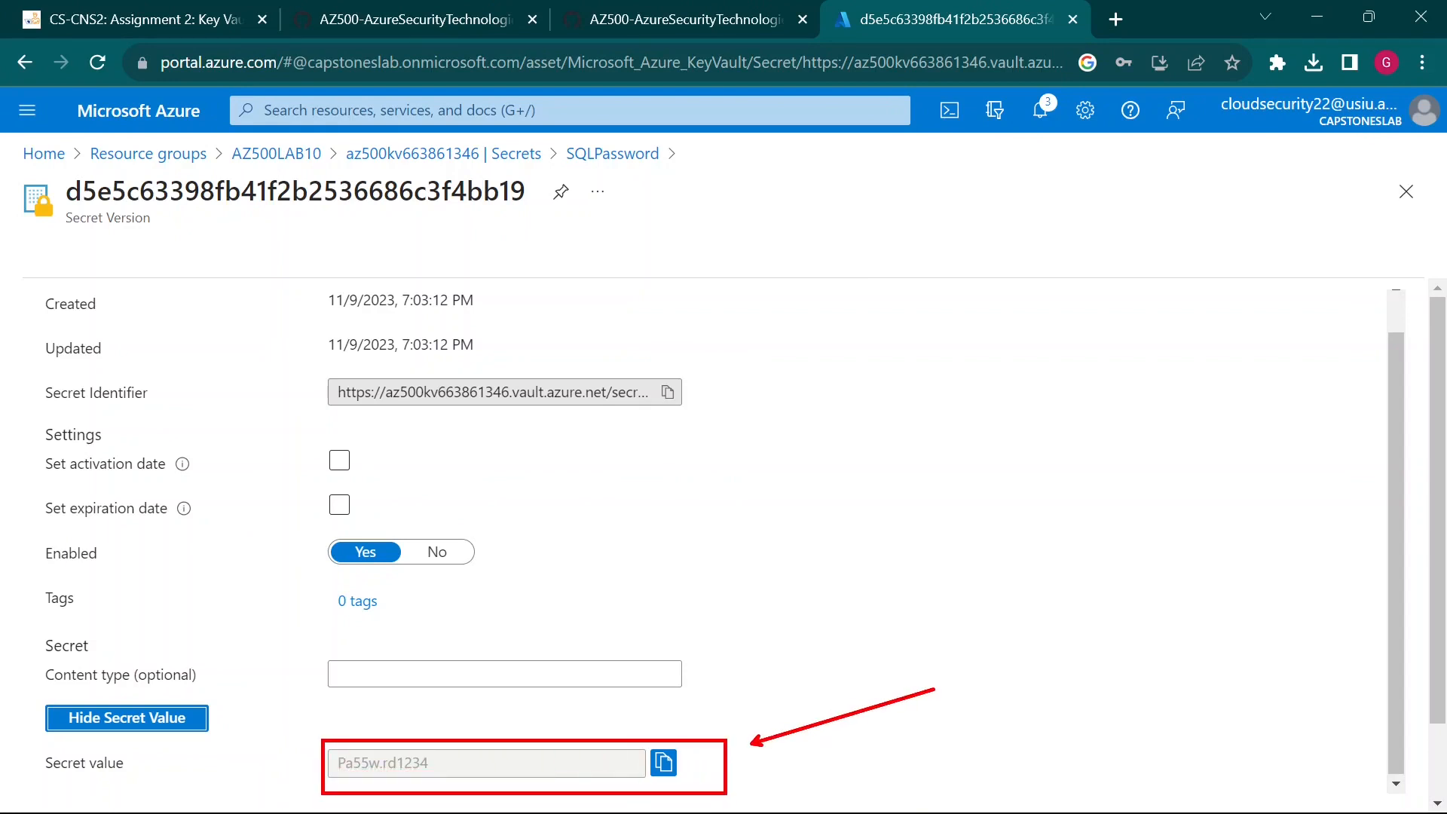
Toggle the visibility of the SQLPassword secret value, leave it hidden, and close the secret version's details
key("Escape")
left_click(188, 718)
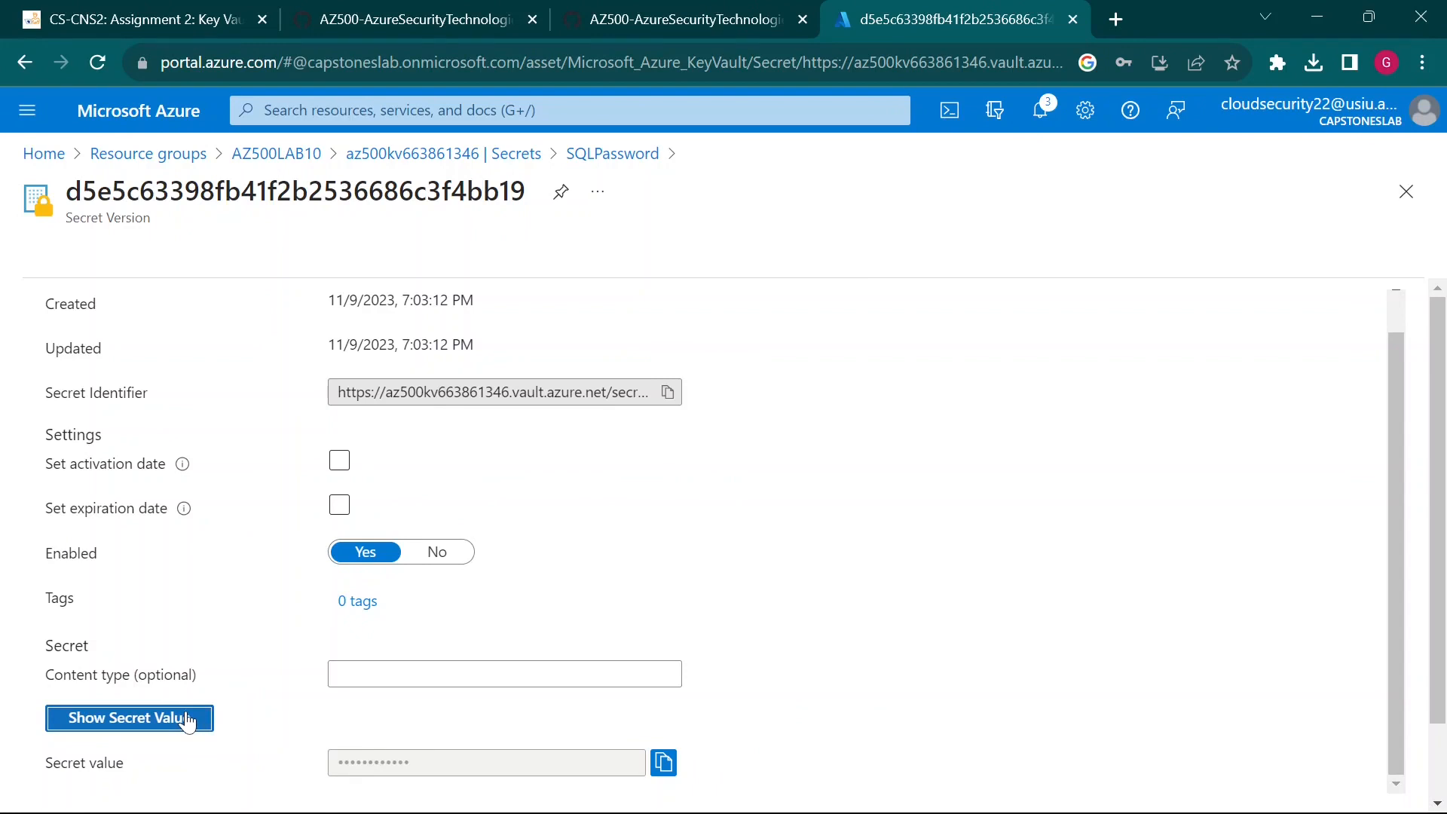
left_click(188, 718)
left_click(187, 717)
left_click(188, 718)
left_click(188, 717)
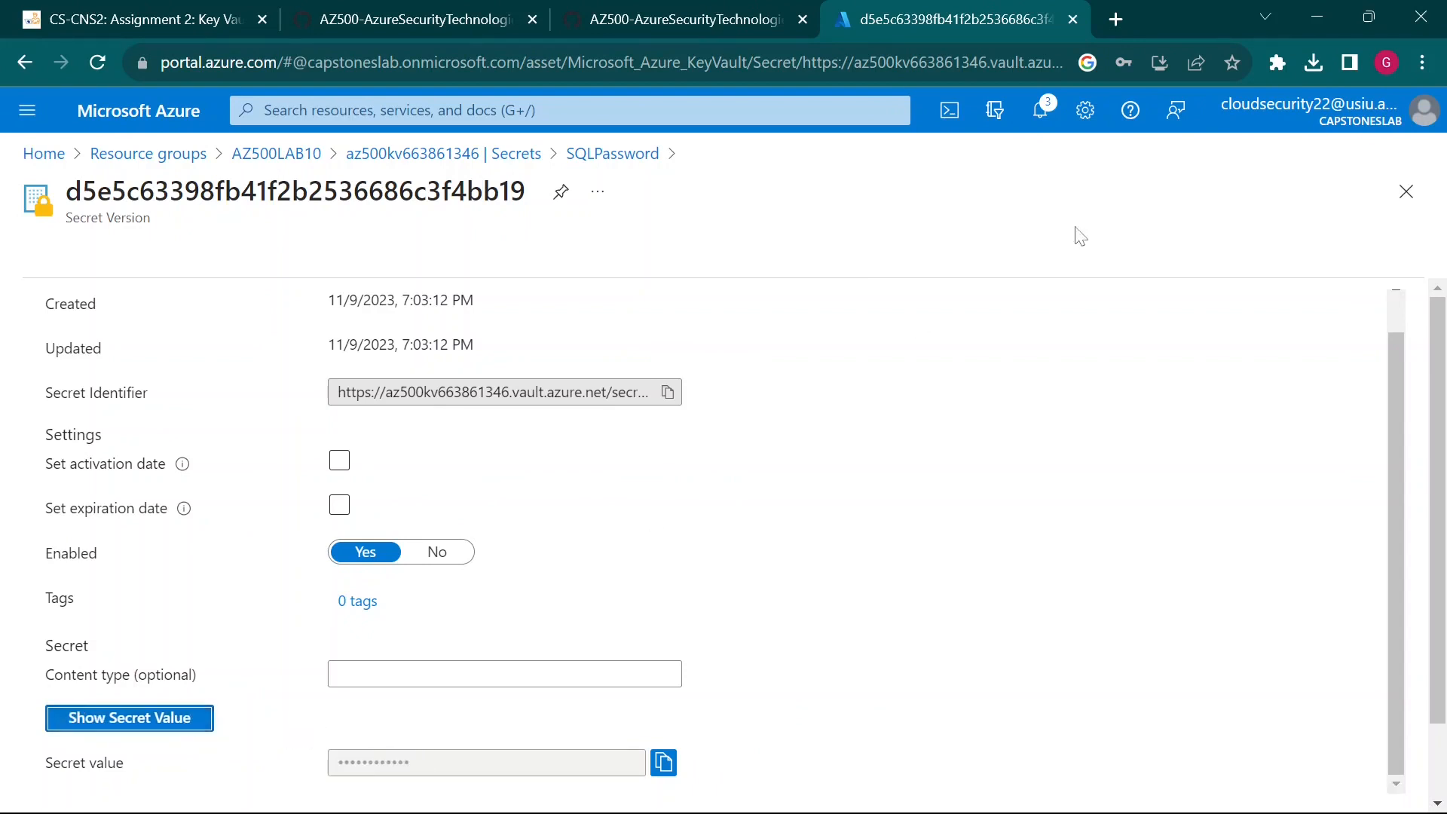
left_click(1407, 192)
Review steps 5 to 7 of the lab instructions, including the notes on referencing the current or a specific secret version
left_click(695, 10)
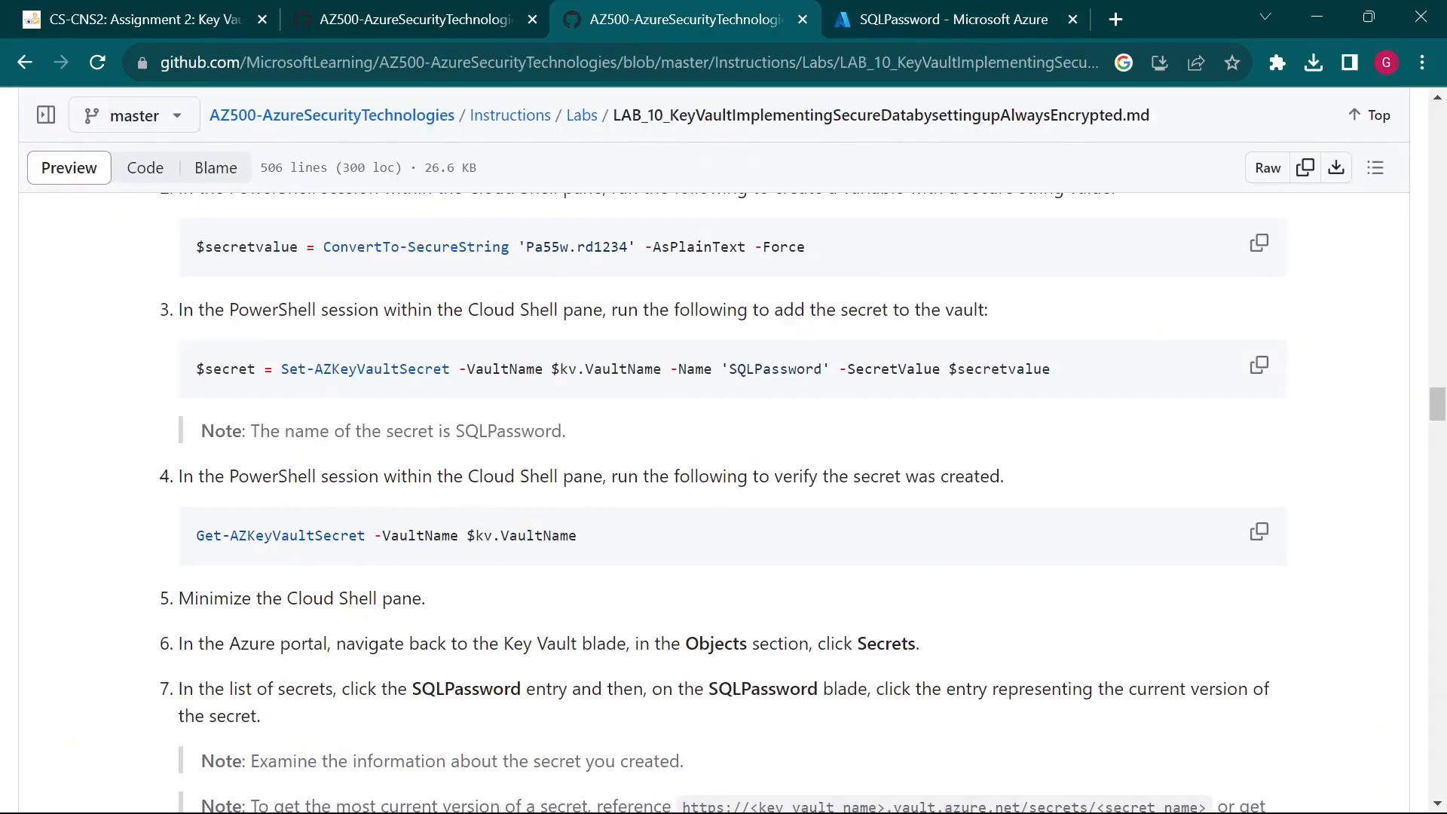
scroll(720, 505, "down", 3)
left_click_drag(179, 373, 475, 383)
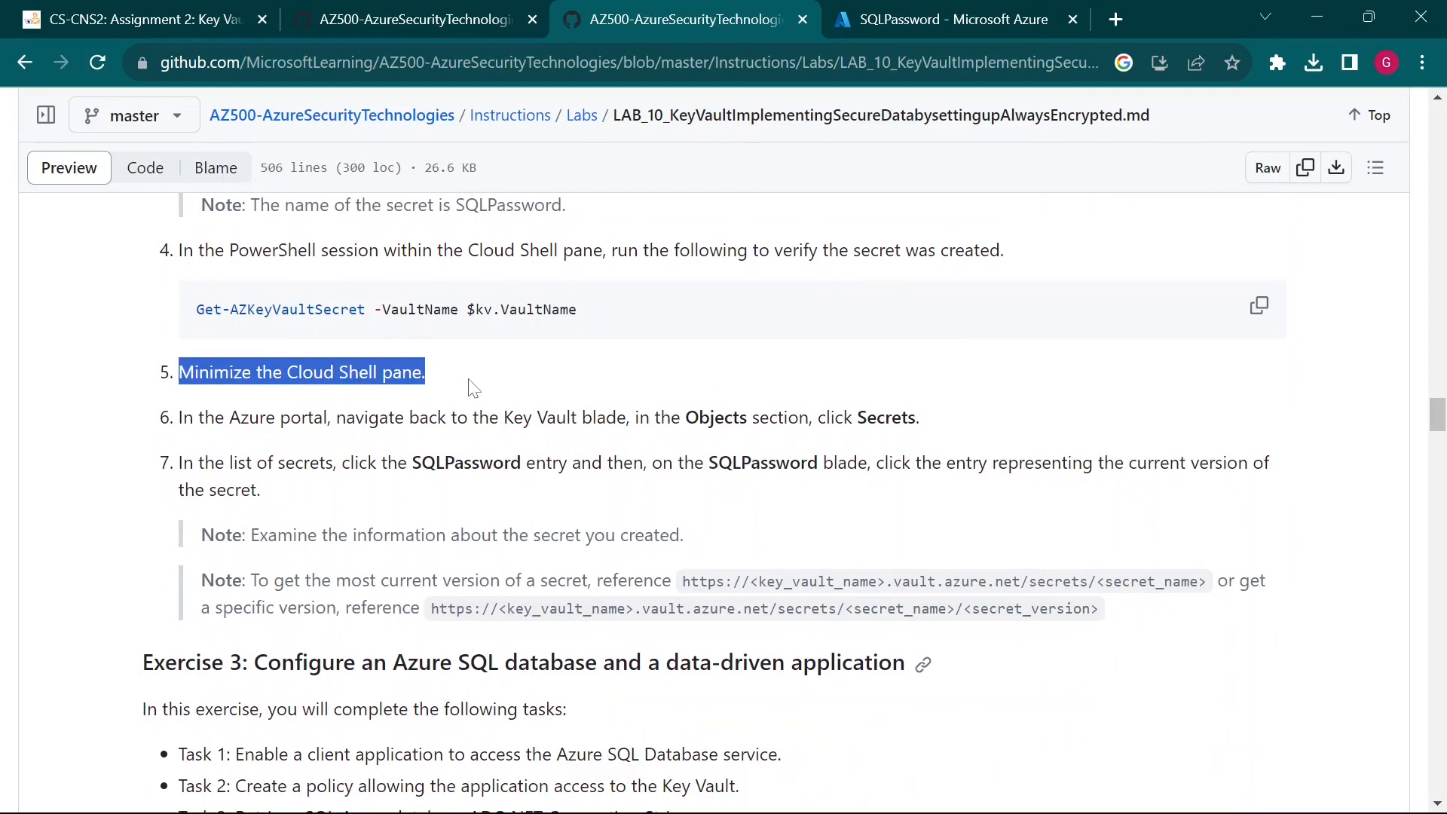
left_click(351, 410)
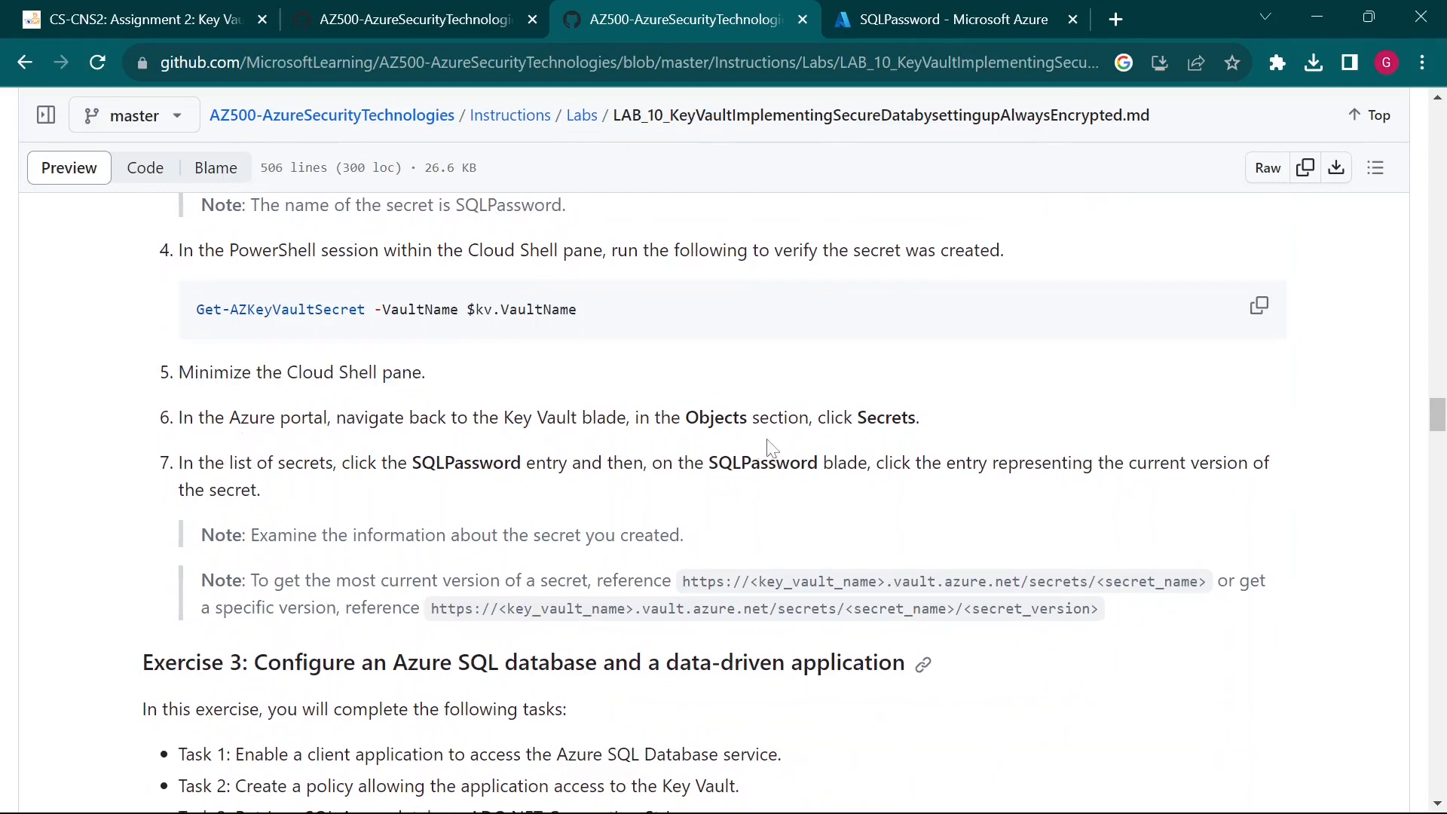
left_click_drag(268, 465, 273, 468)
left_click_drag(420, 463, 581, 464)
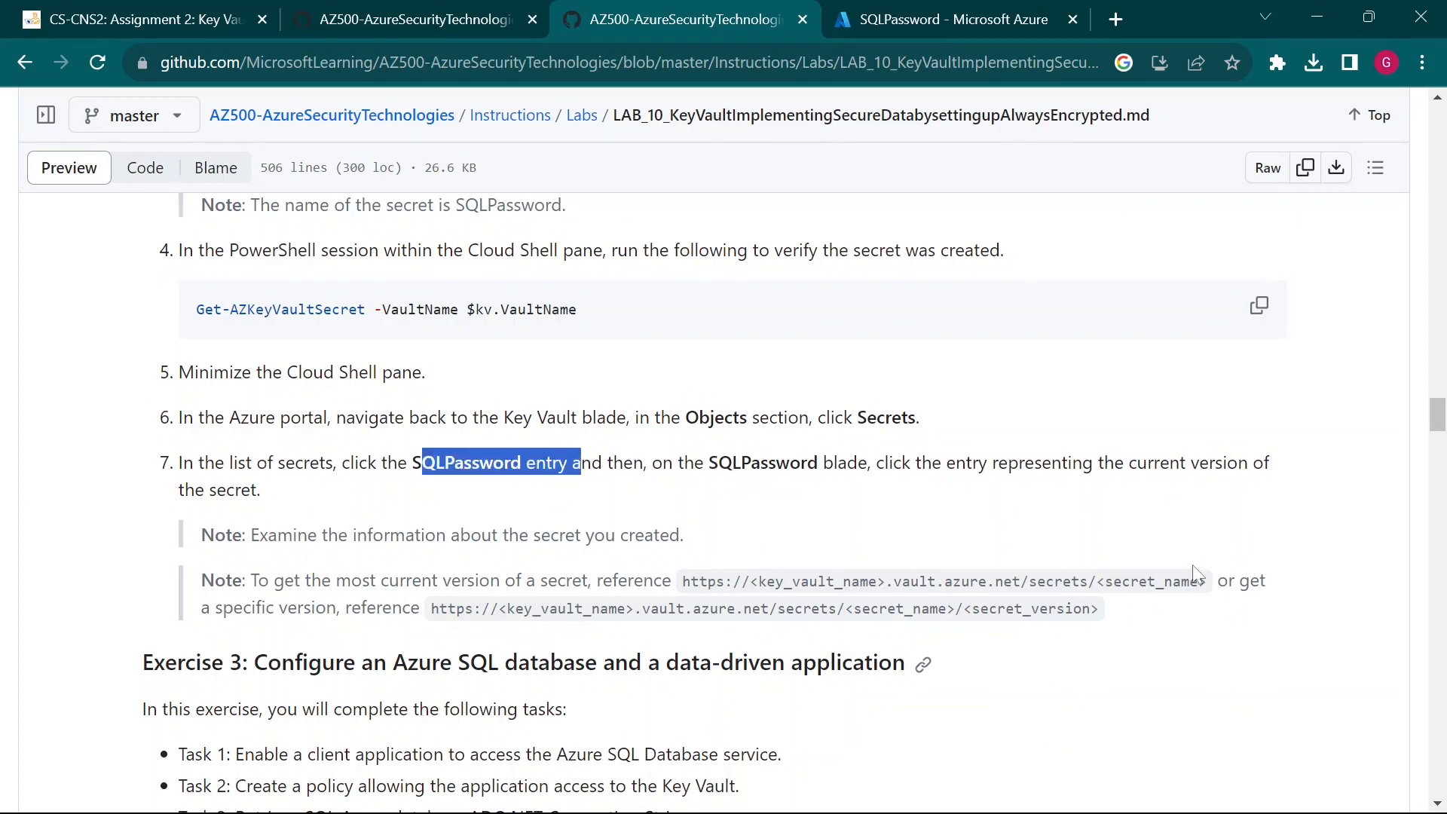
scroll(1195, 575, "down", 1)
left_click(179, 367)
left_click_drag(179, 367, 787, 496)
left_click(1135, 509)
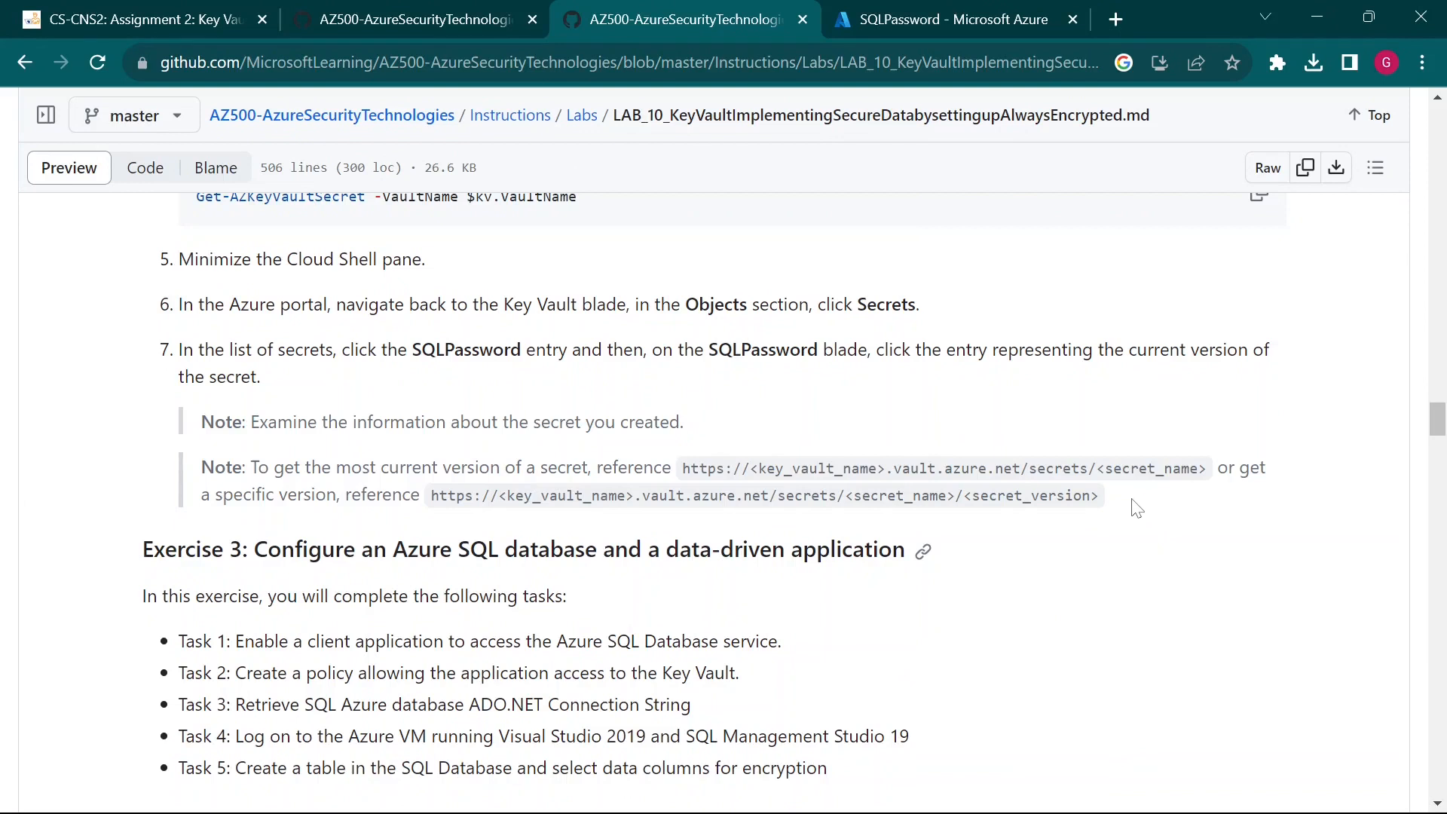
left_click_drag(1108, 496, 1058, 496)
left_click(1125, 504)
mouse_move(1080, 806)
left_click(1140, 657)
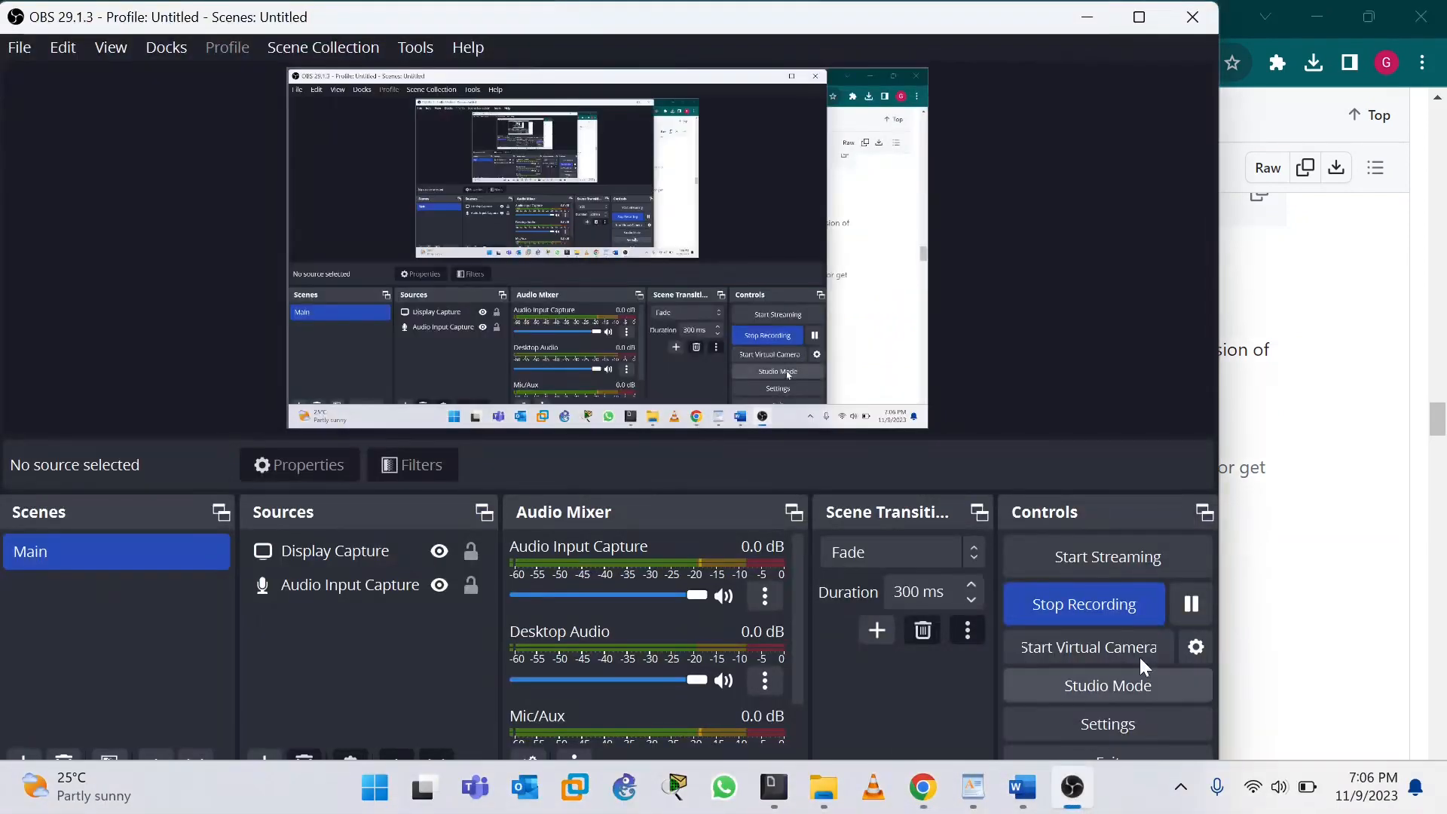
left_click(1185, 603)
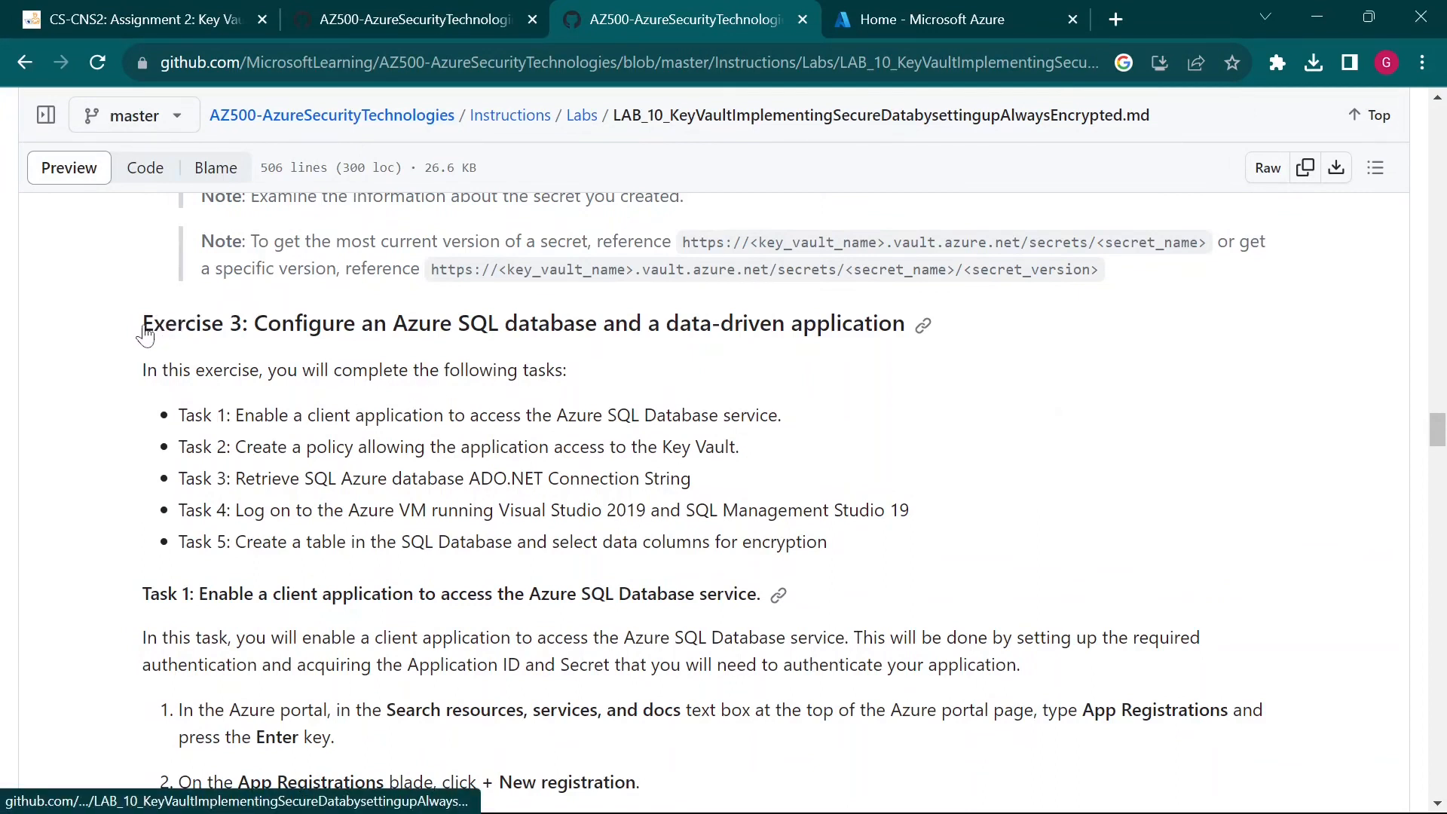
Read the Exercise 3 task list and the Task 1 instructions for registering a client application
left_click_drag(143, 323, 419, 323)
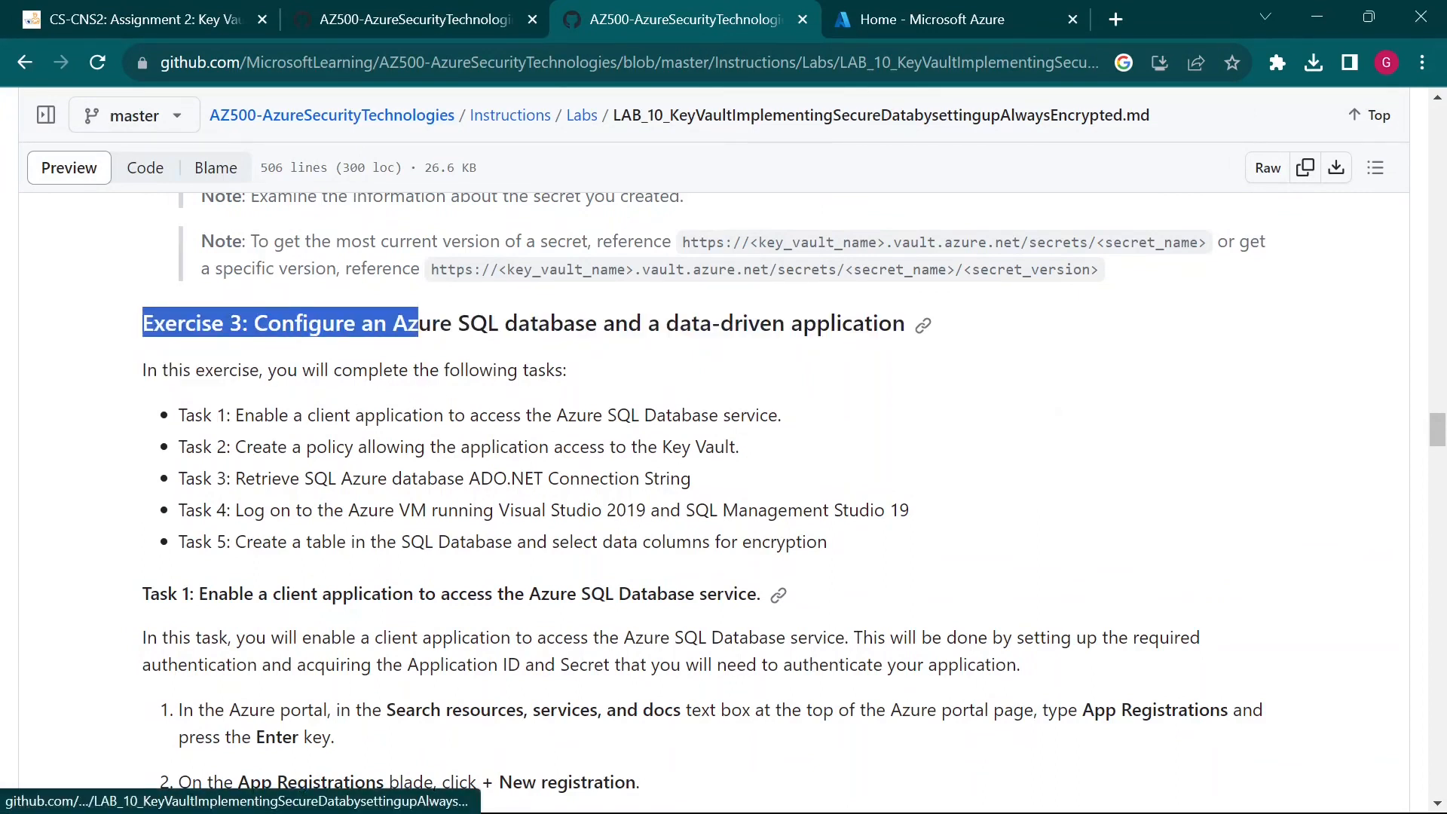
left_click(400, 403)
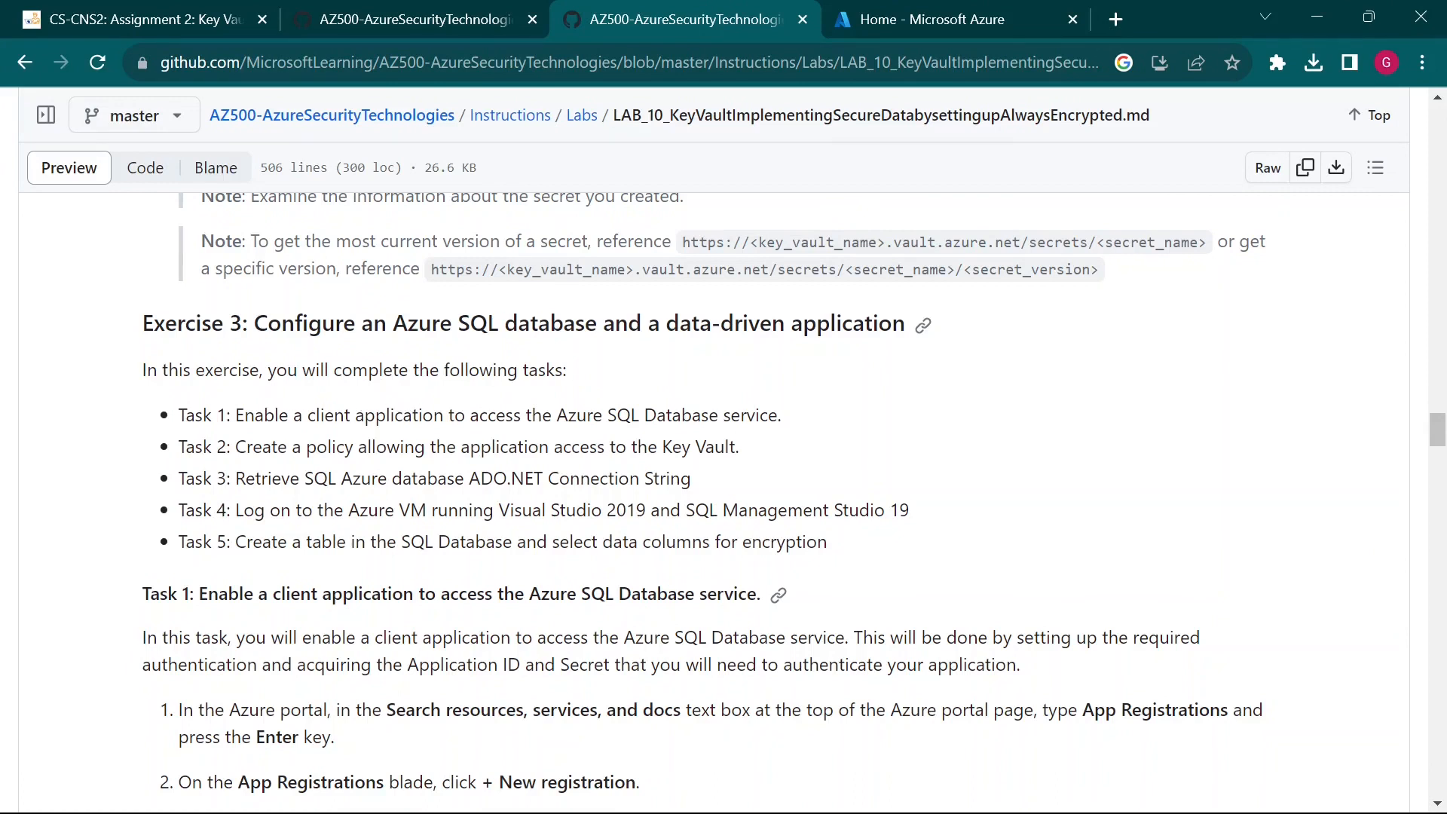
scroll(385, 429, "down", 1)
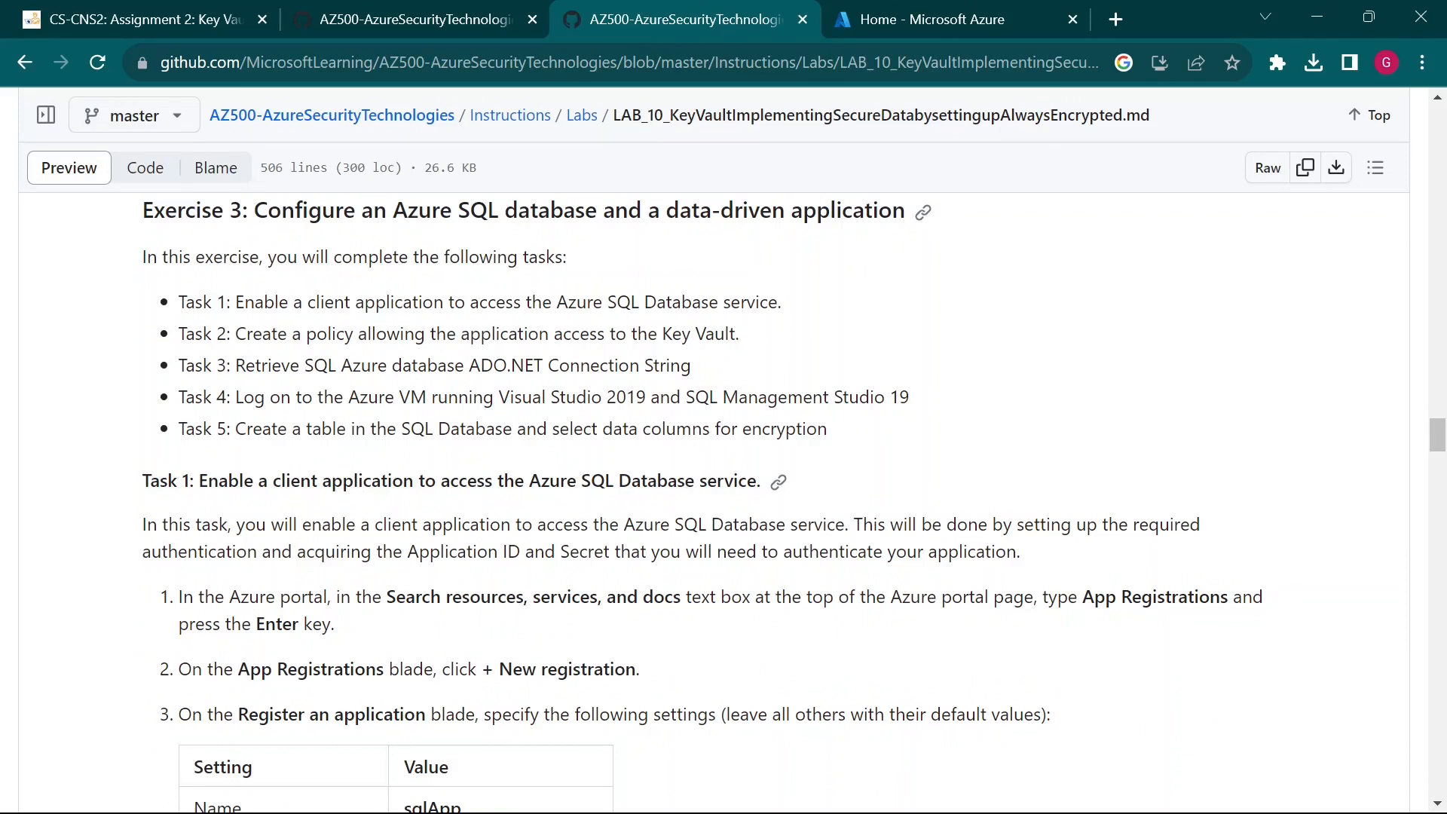
scroll(701, 503, "down", 2)
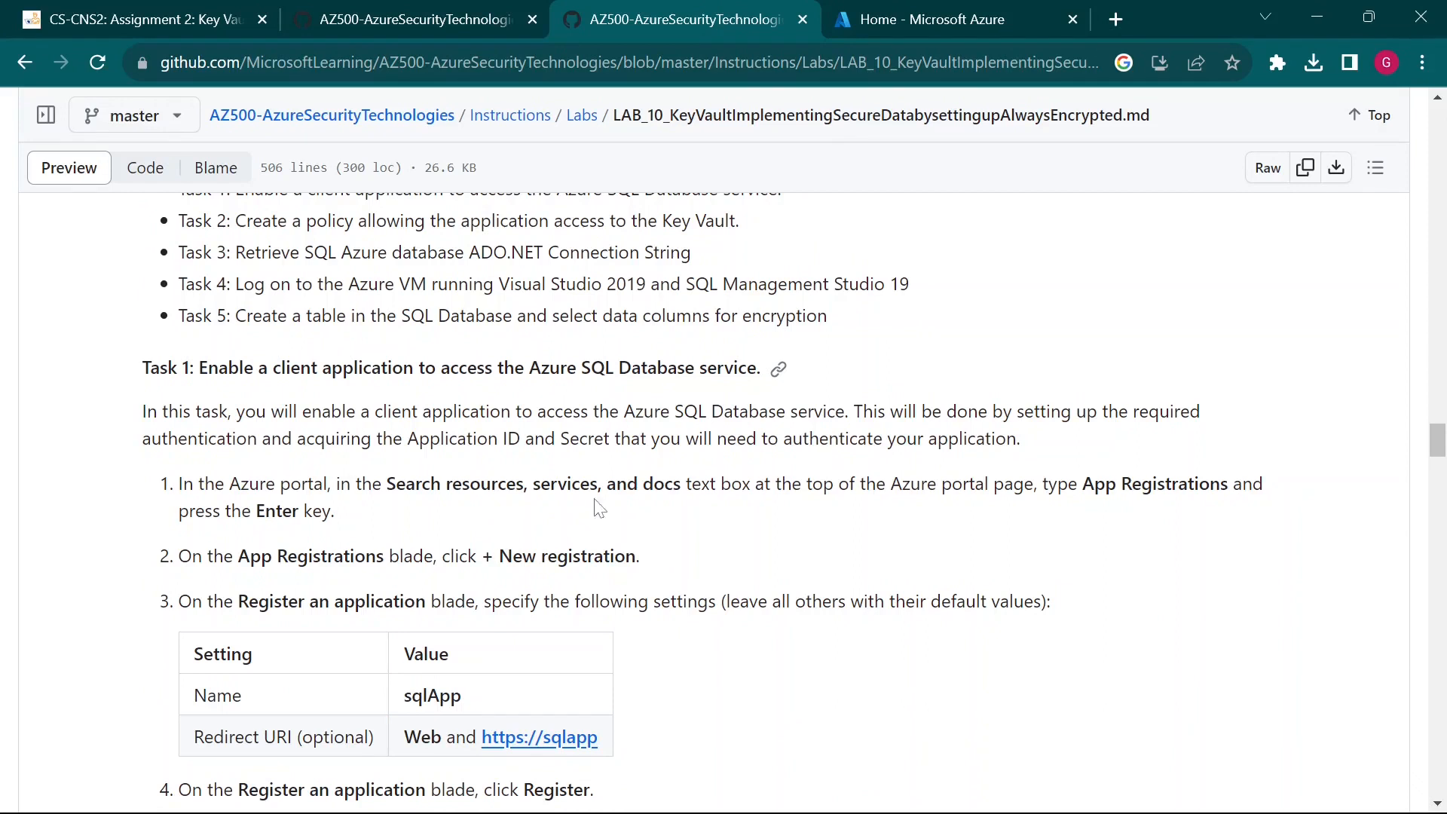
scroll(558, 520, "down", 1)
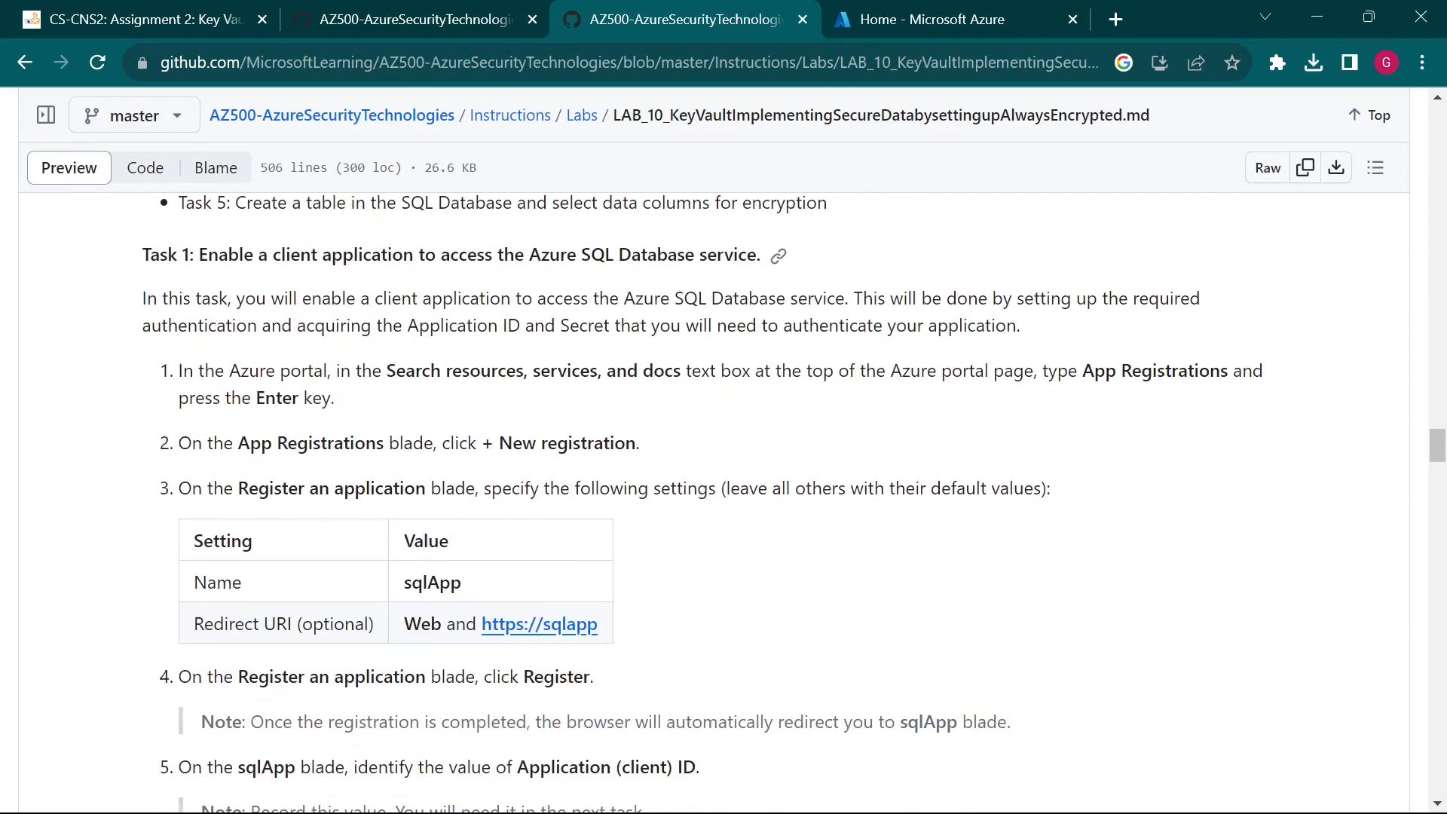
left_click_drag(1083, 371, 1233, 371)
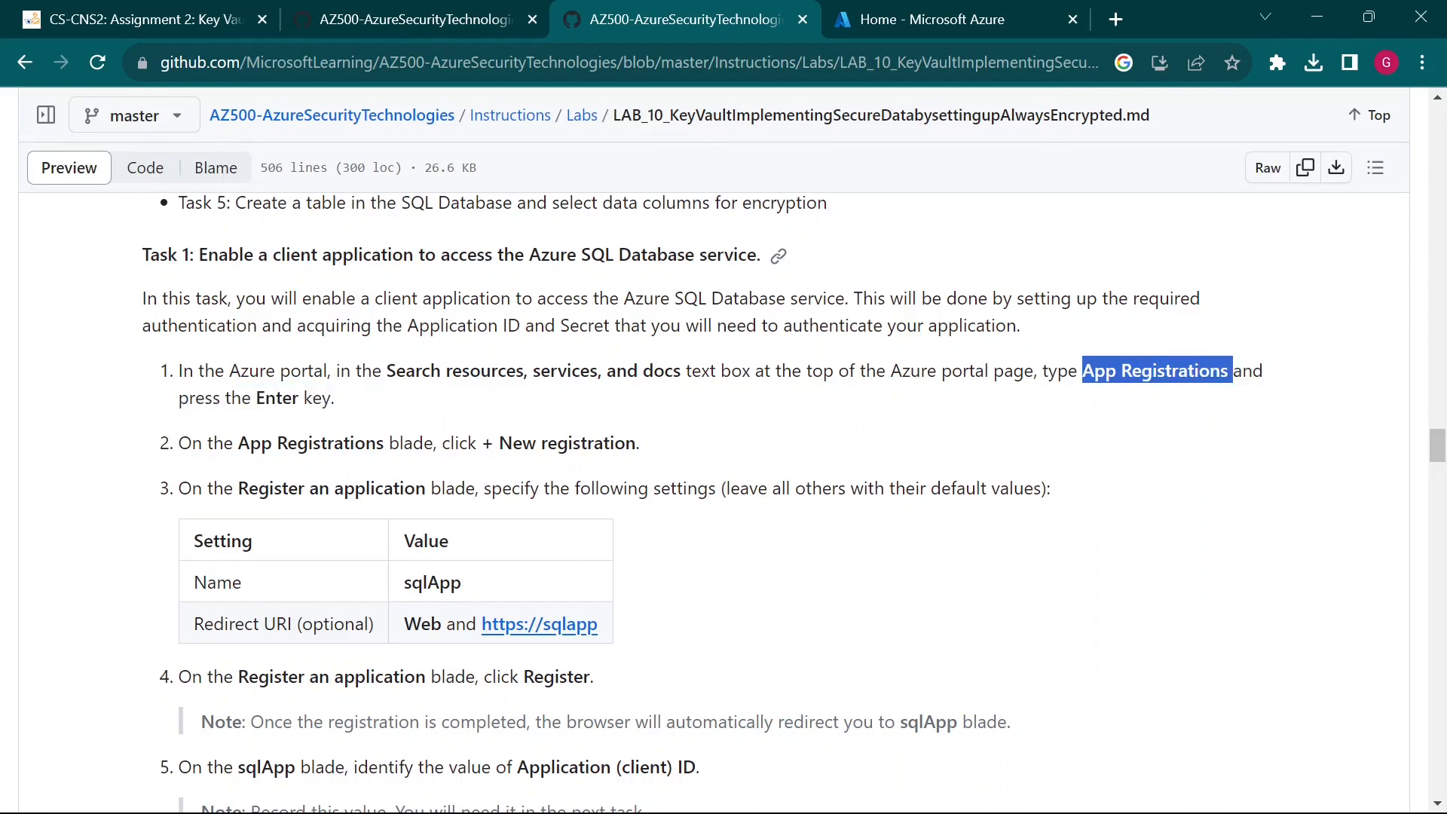
left_click(411, 396)
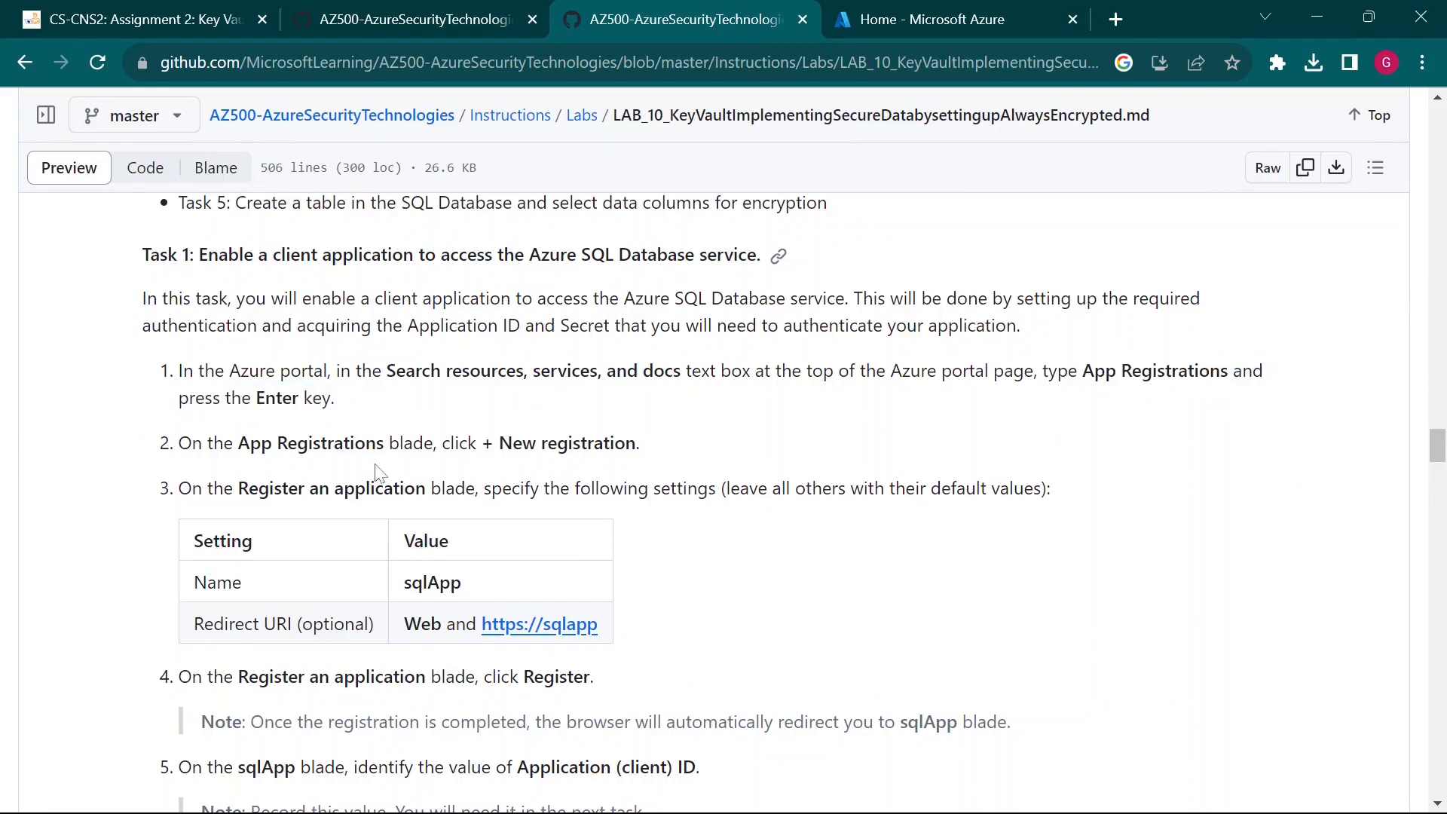
scroll(717, 498, "down", 1)
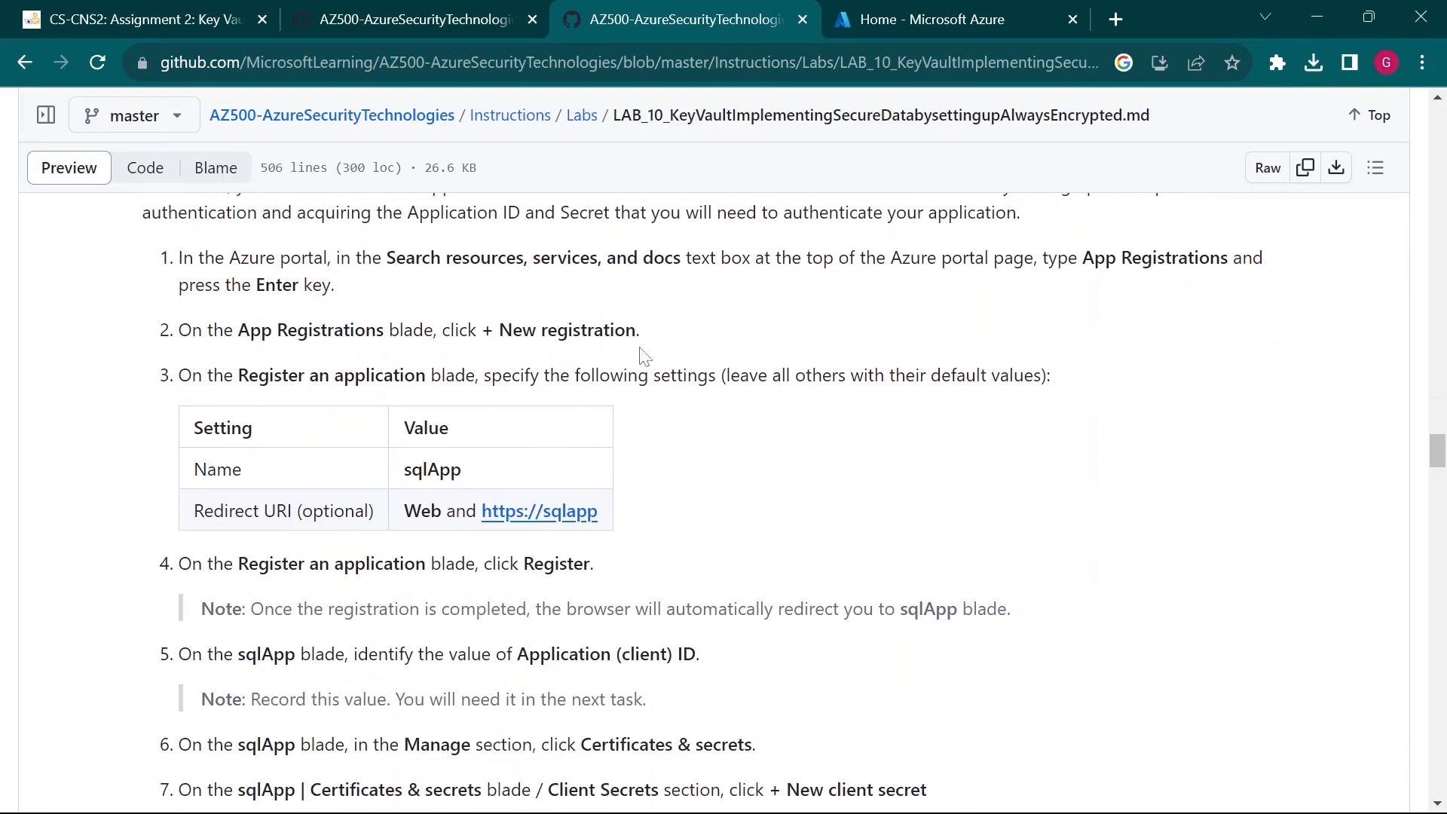
Switch to the Azure portal, search for "app regis", open the App registrations service, and close it again
left_click(843, 7)
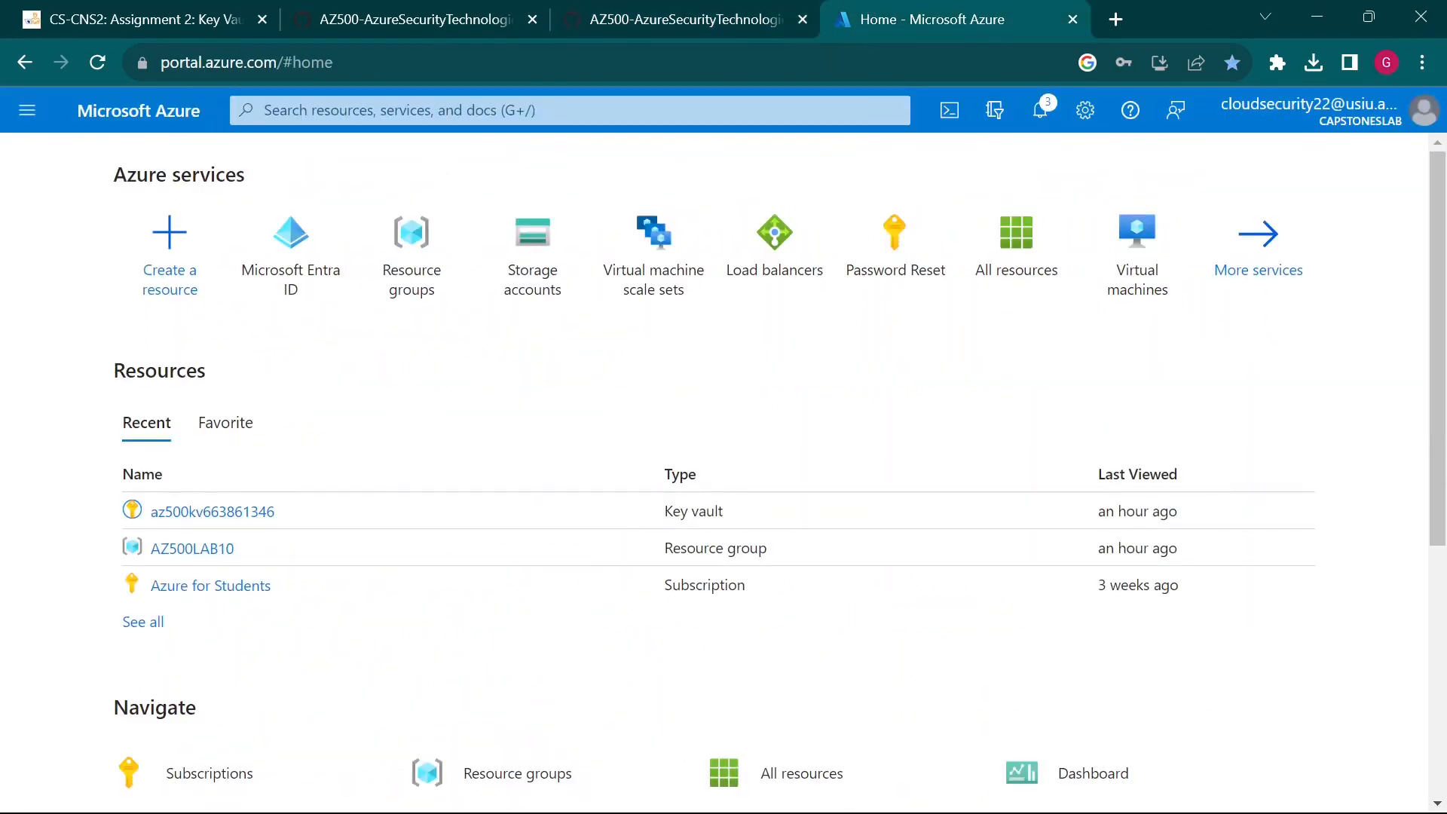
left_click(570, 110)
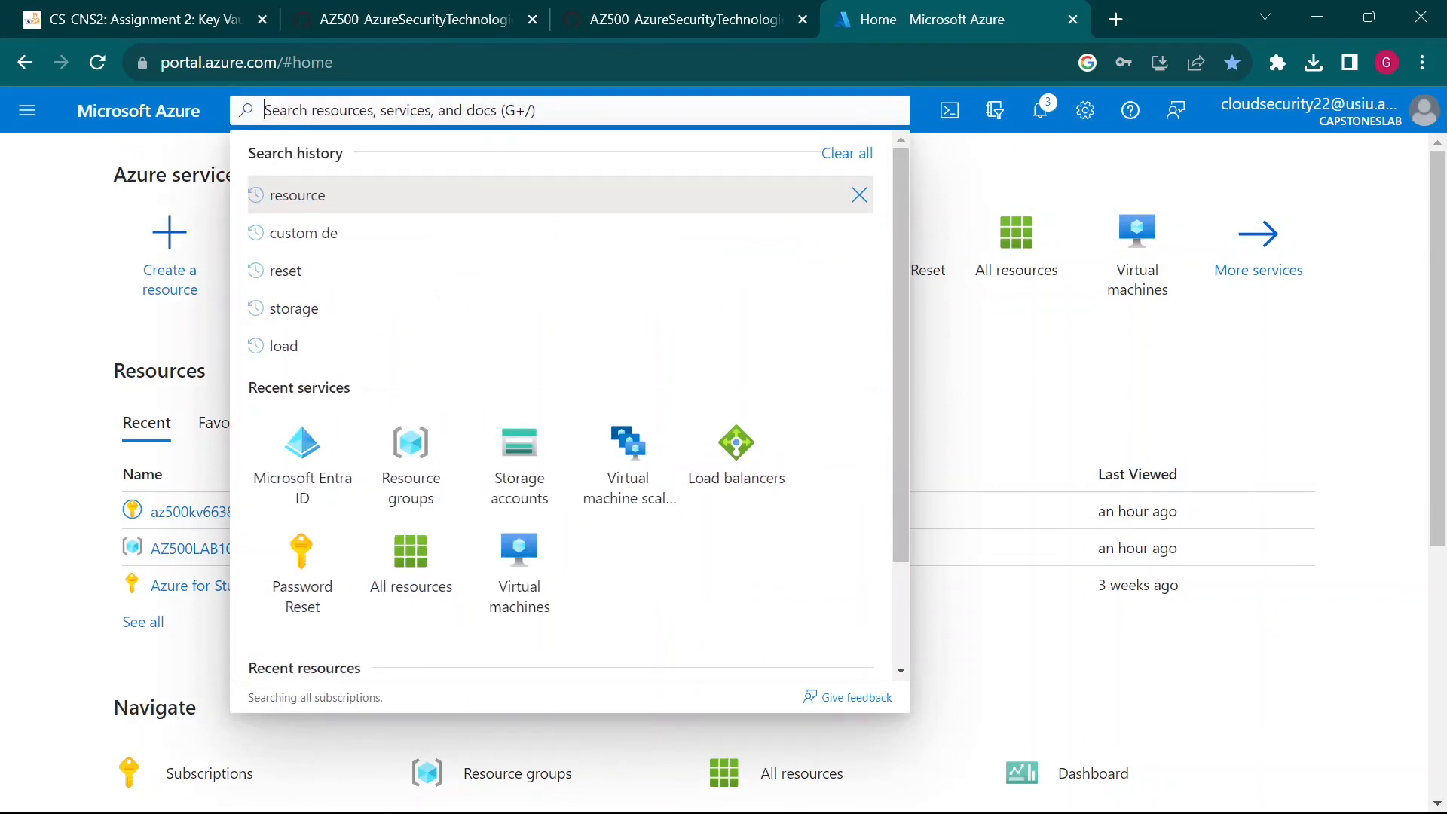
type("app regis")
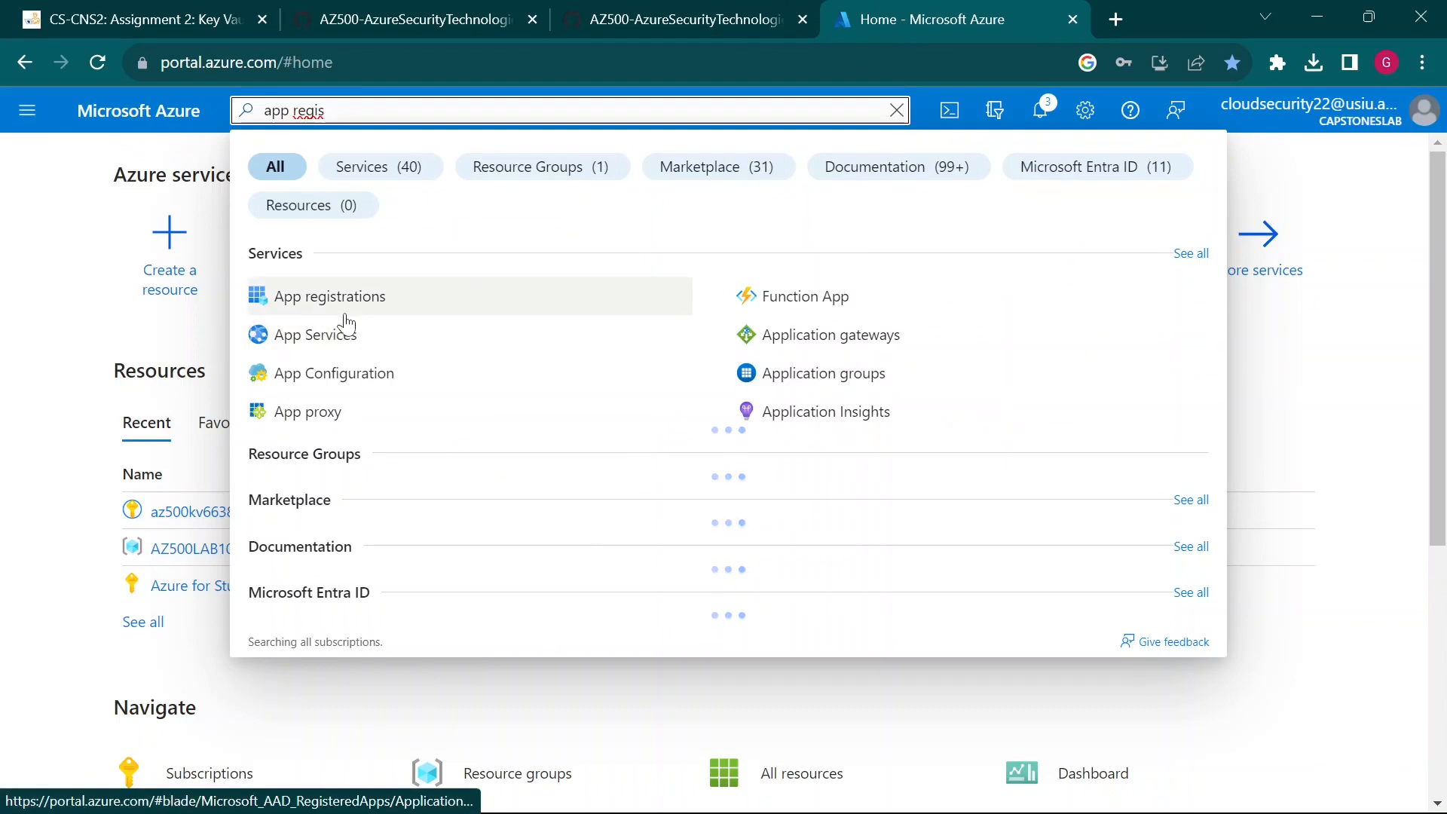
key("ctrl+2")
key("Caps_Lock")
left_click_drag(401, 307, 429, 334)
key("Escape")
left_click(411, 308)
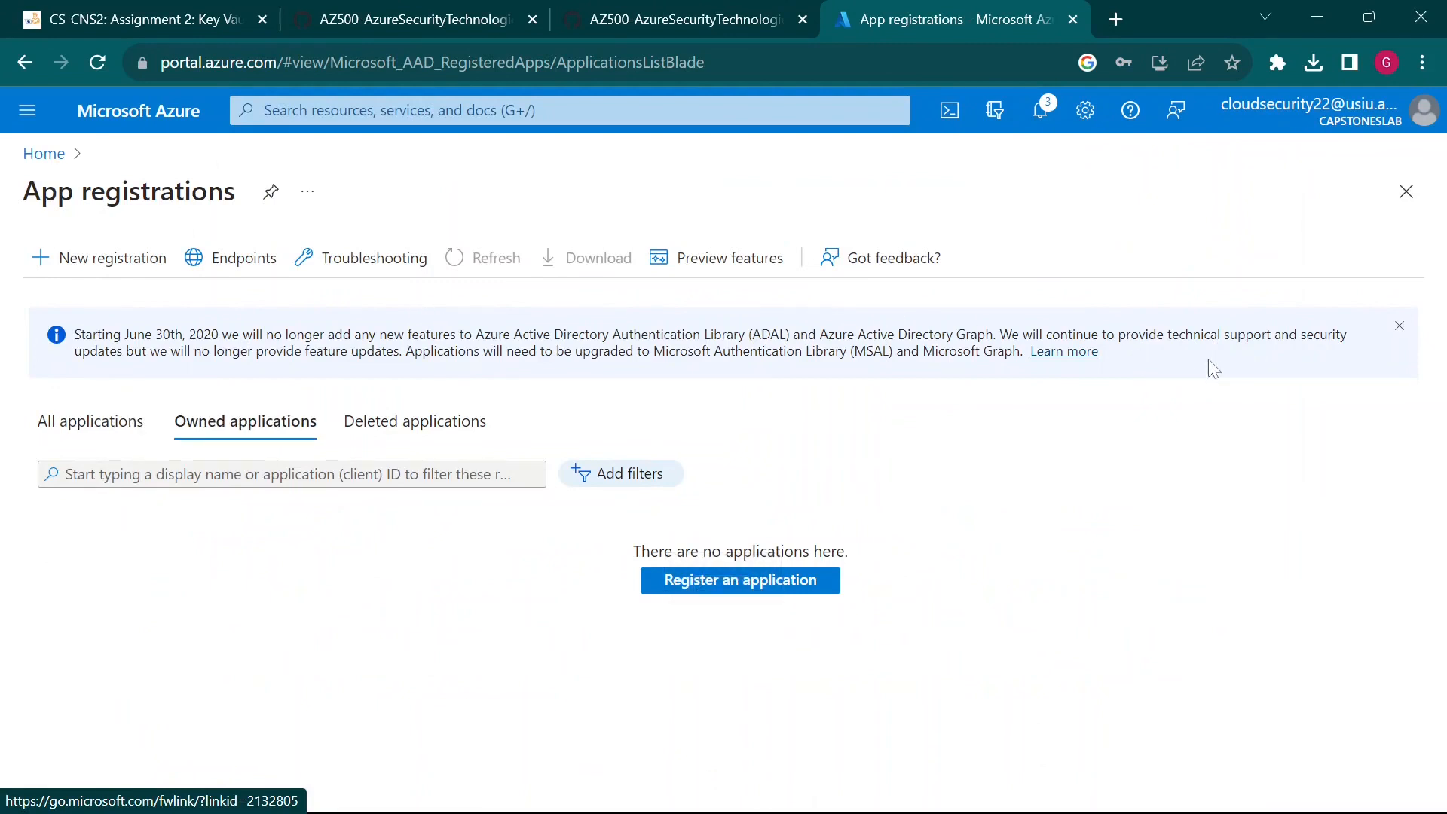
left_click(1417, 202)
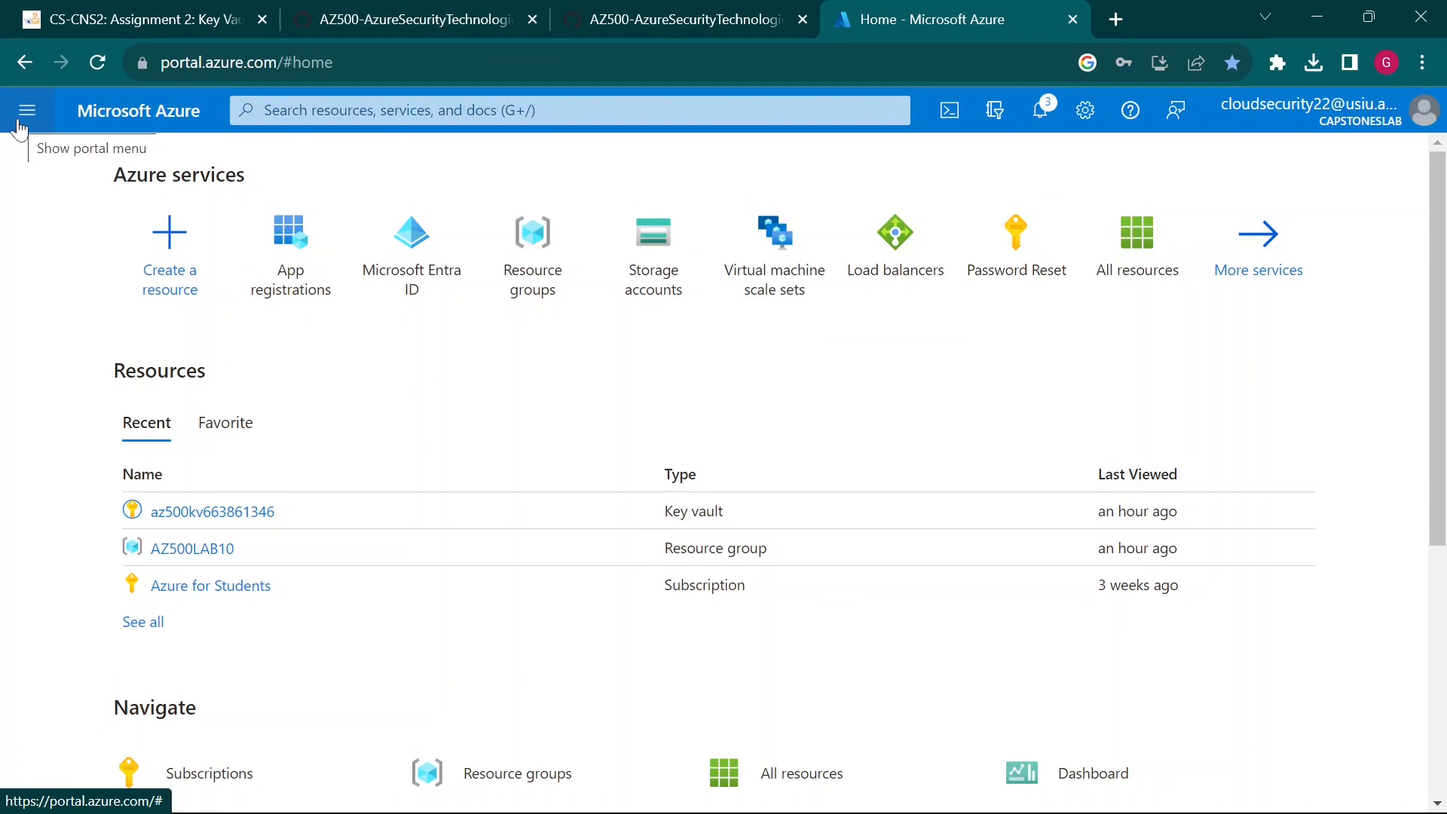
Open Microsoft Entra ID from the portal's favorite services
key("Caps_Lock")
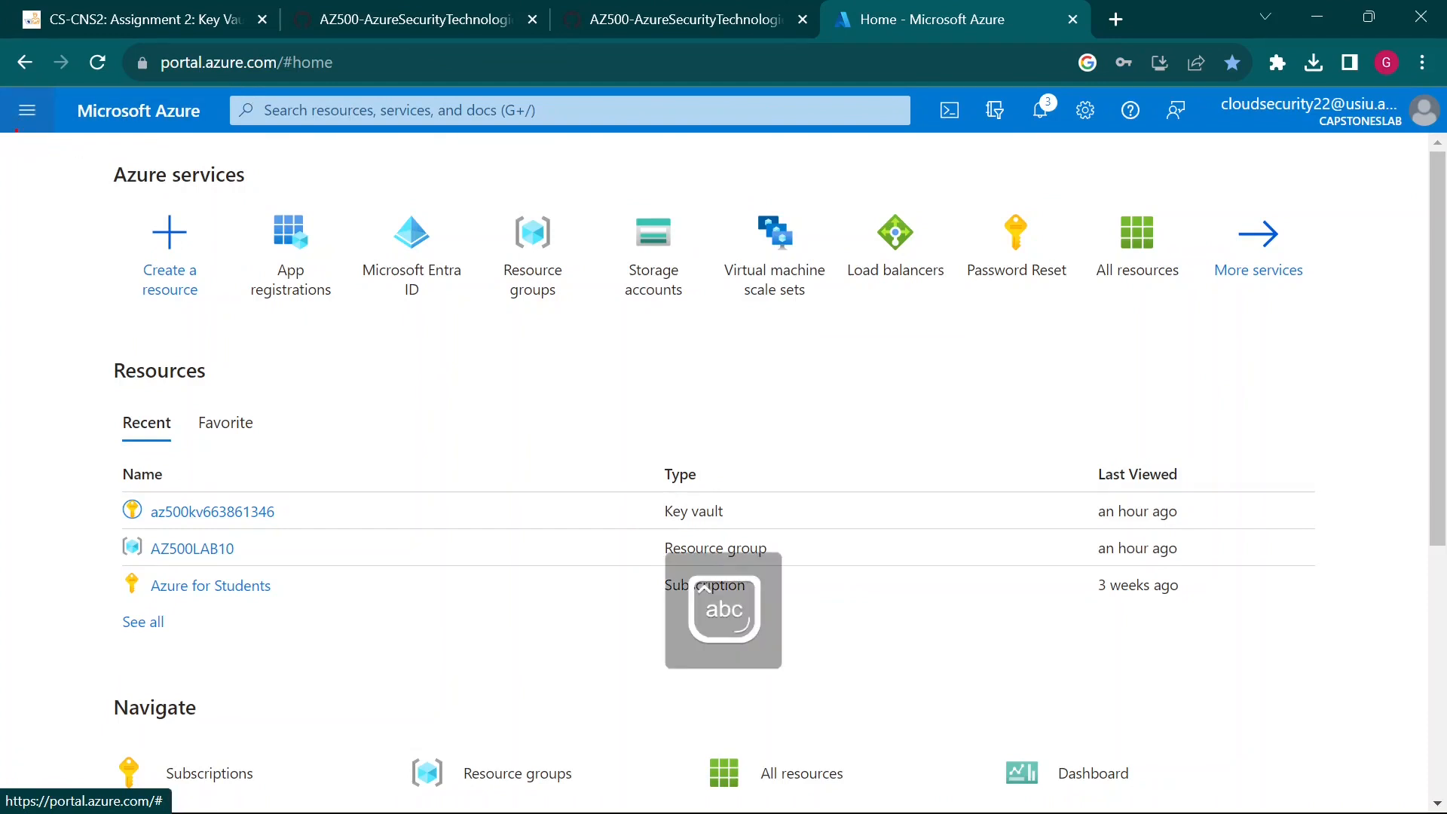
left_click(30, 110)
scroll(113, 596, "down", 2)
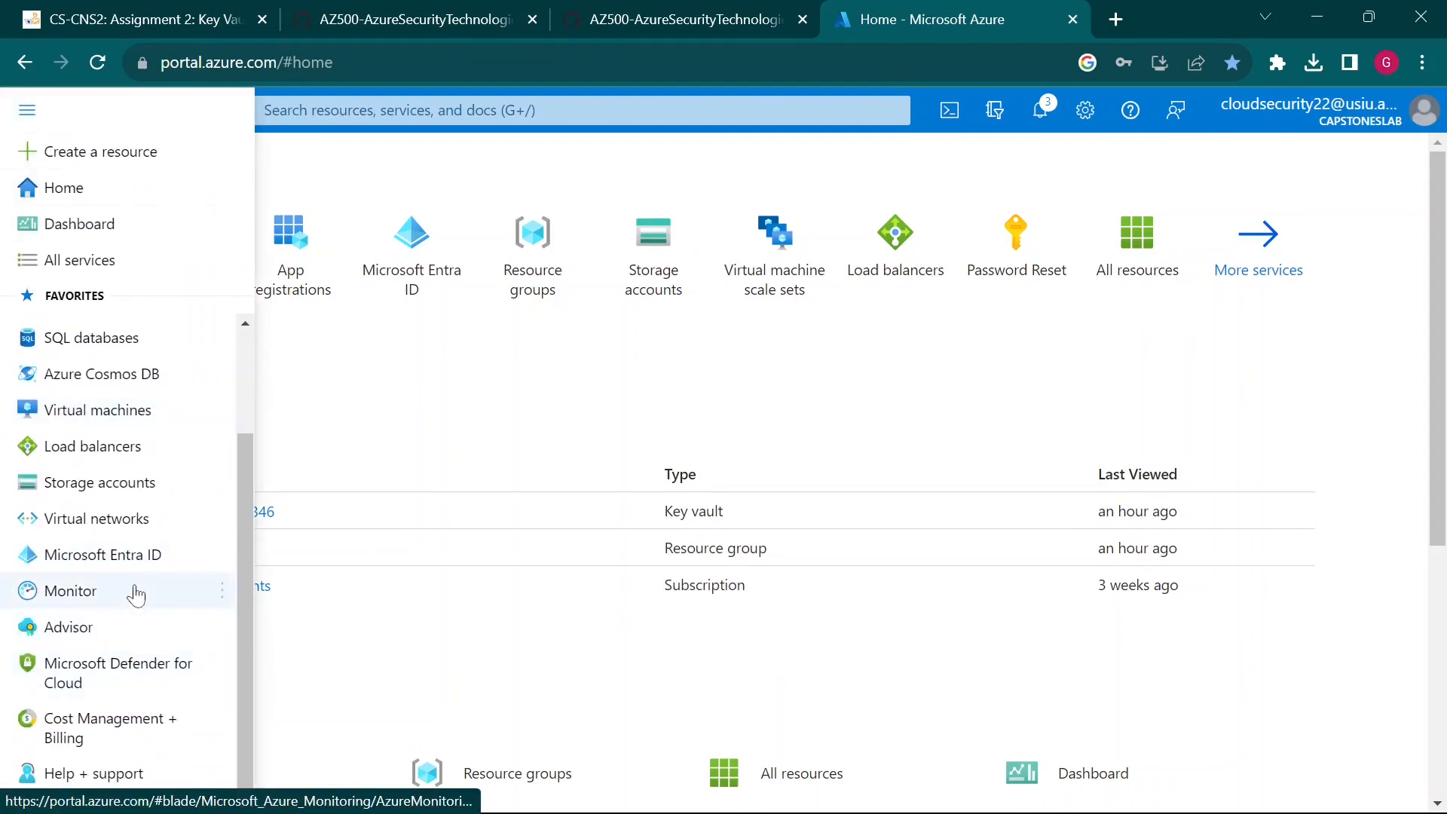
mouse_move(144, 562)
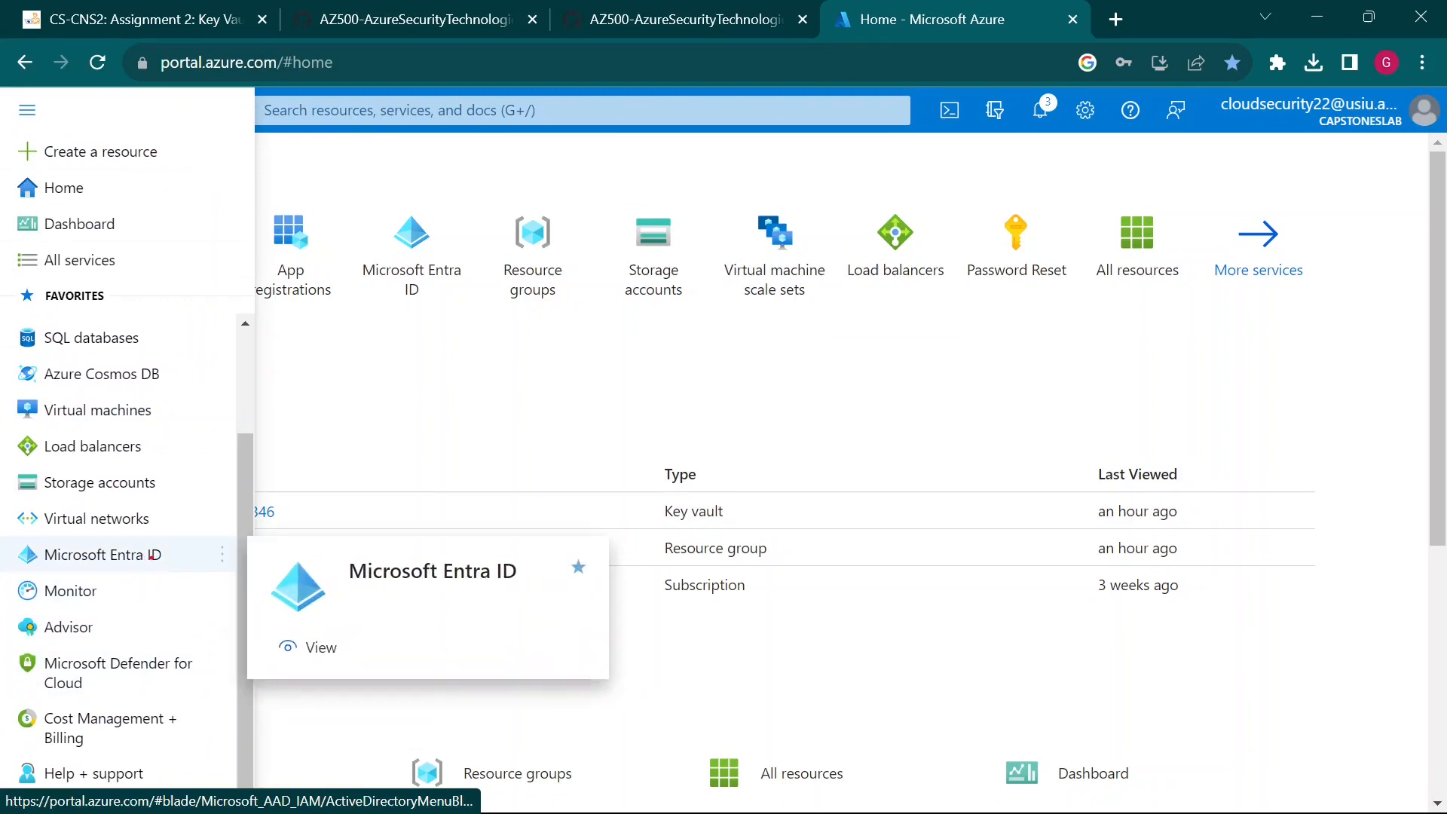
left_click(150, 562)
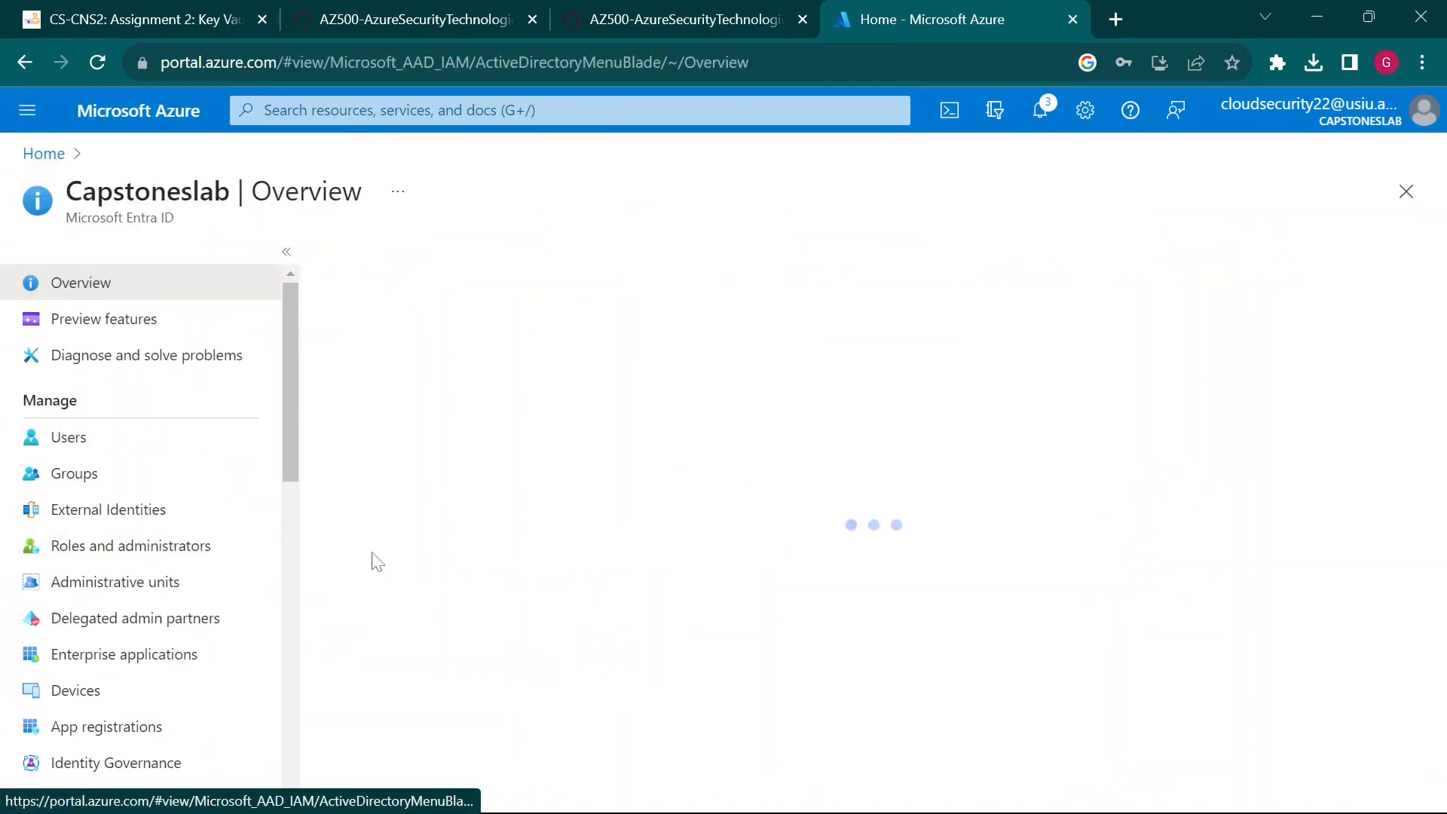
Open the App registrations of the Capstoneslab directory and start a new registration
scroll(171, 592, "down", 2)
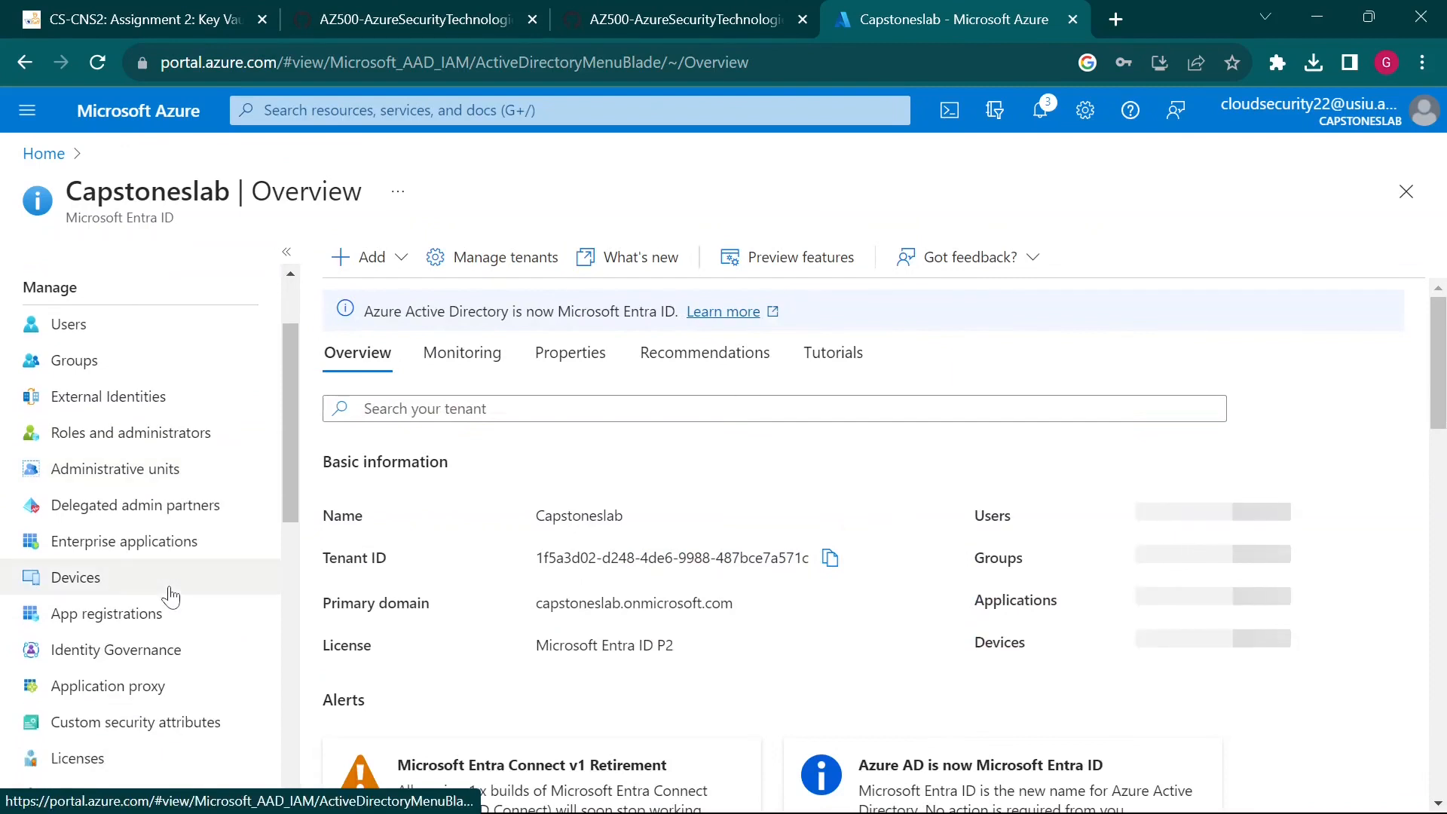
scroll(172, 595, "down", 2)
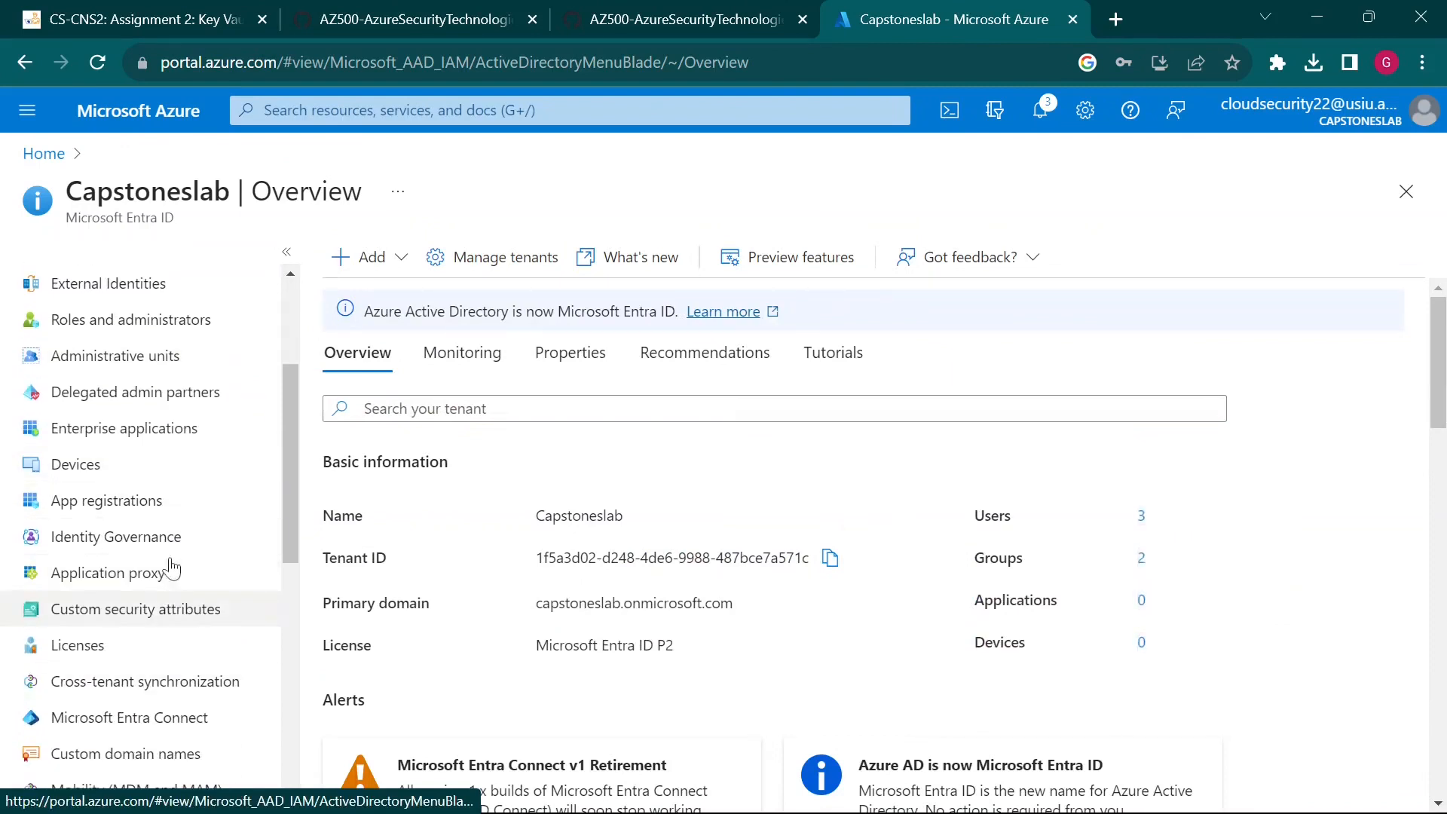
scroll(151, 637, "up", 4)
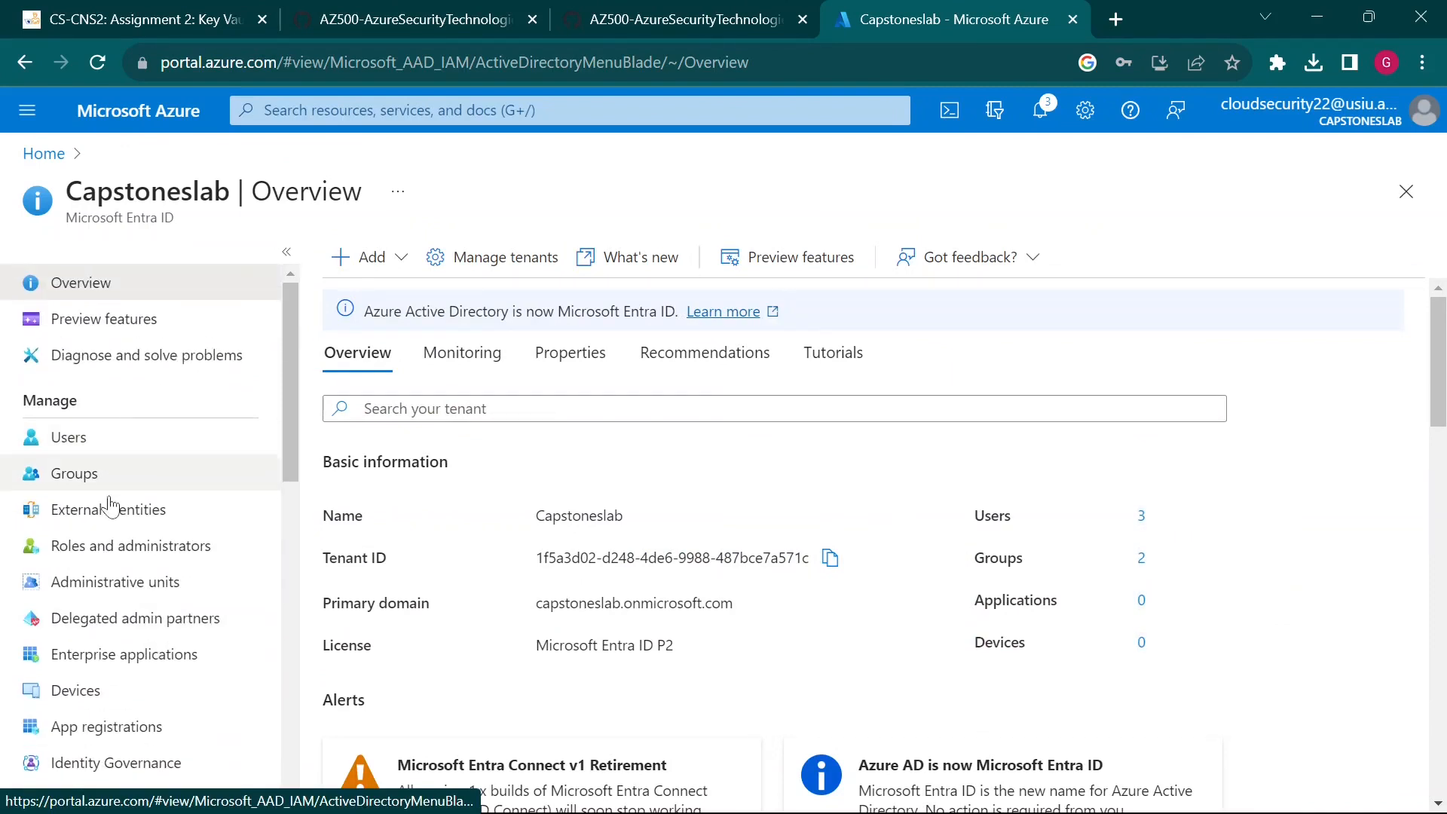
scroll(152, 569, "down", 4)
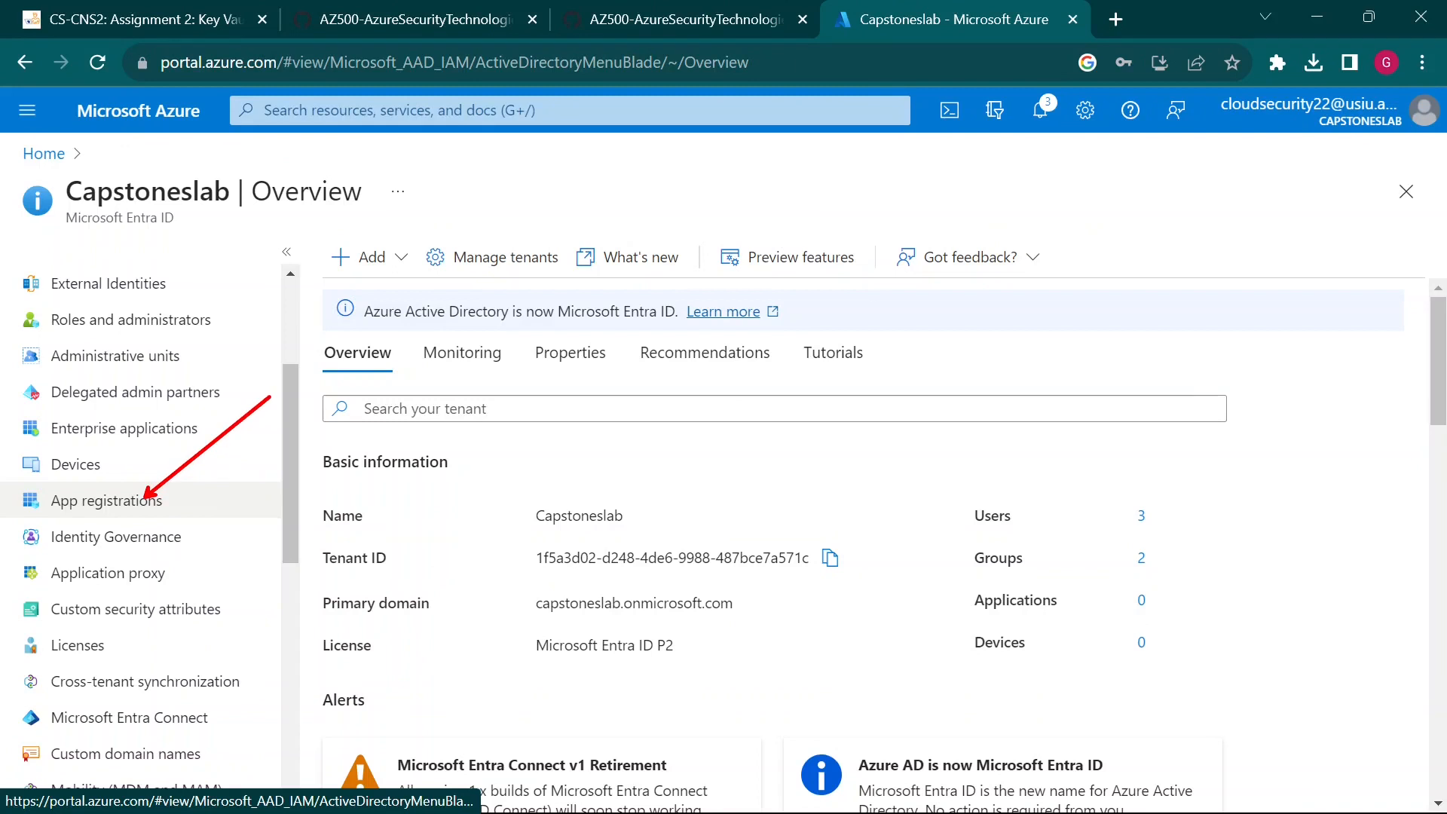
left_click(188, 517)
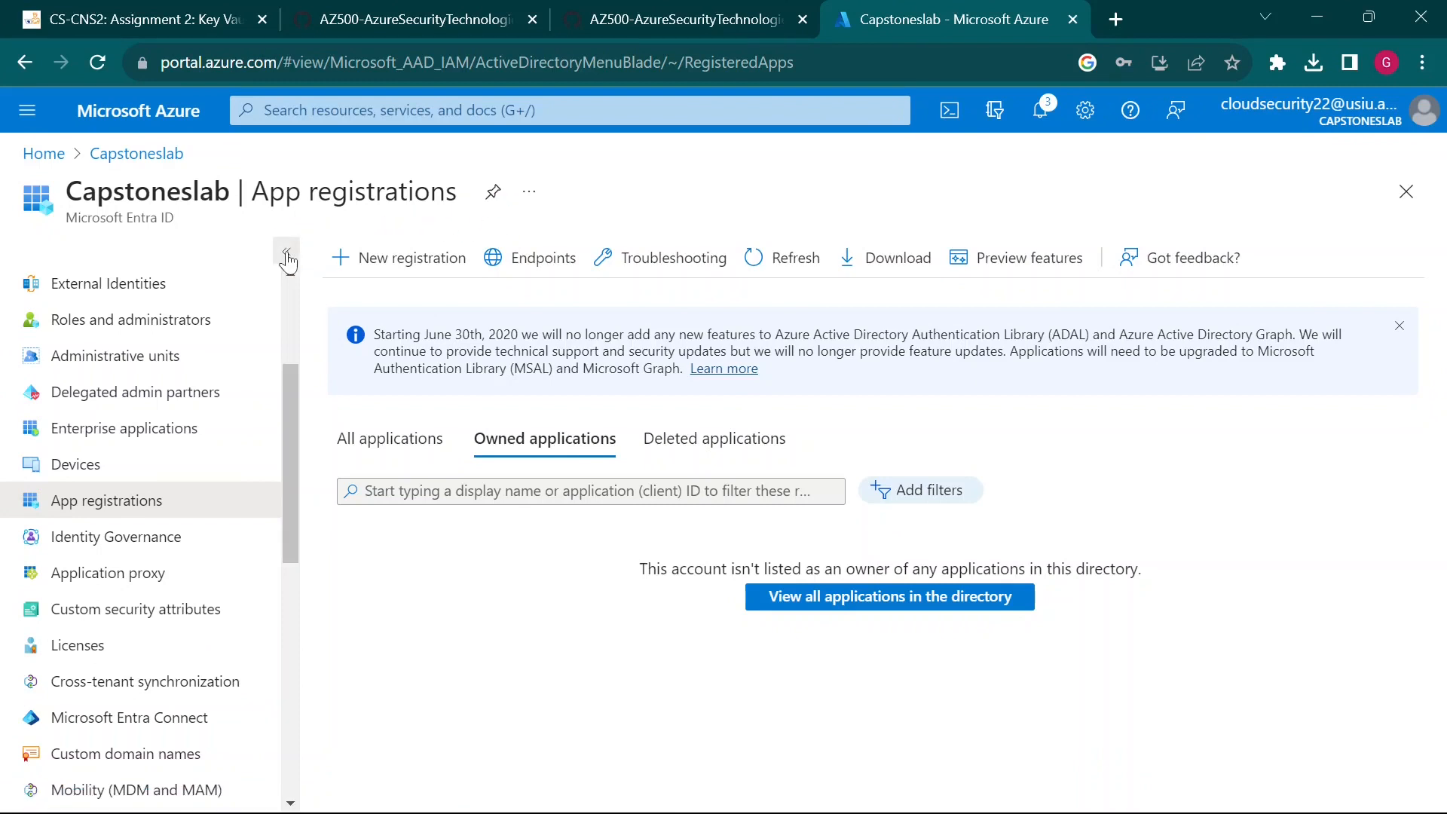
left_click(286, 252)
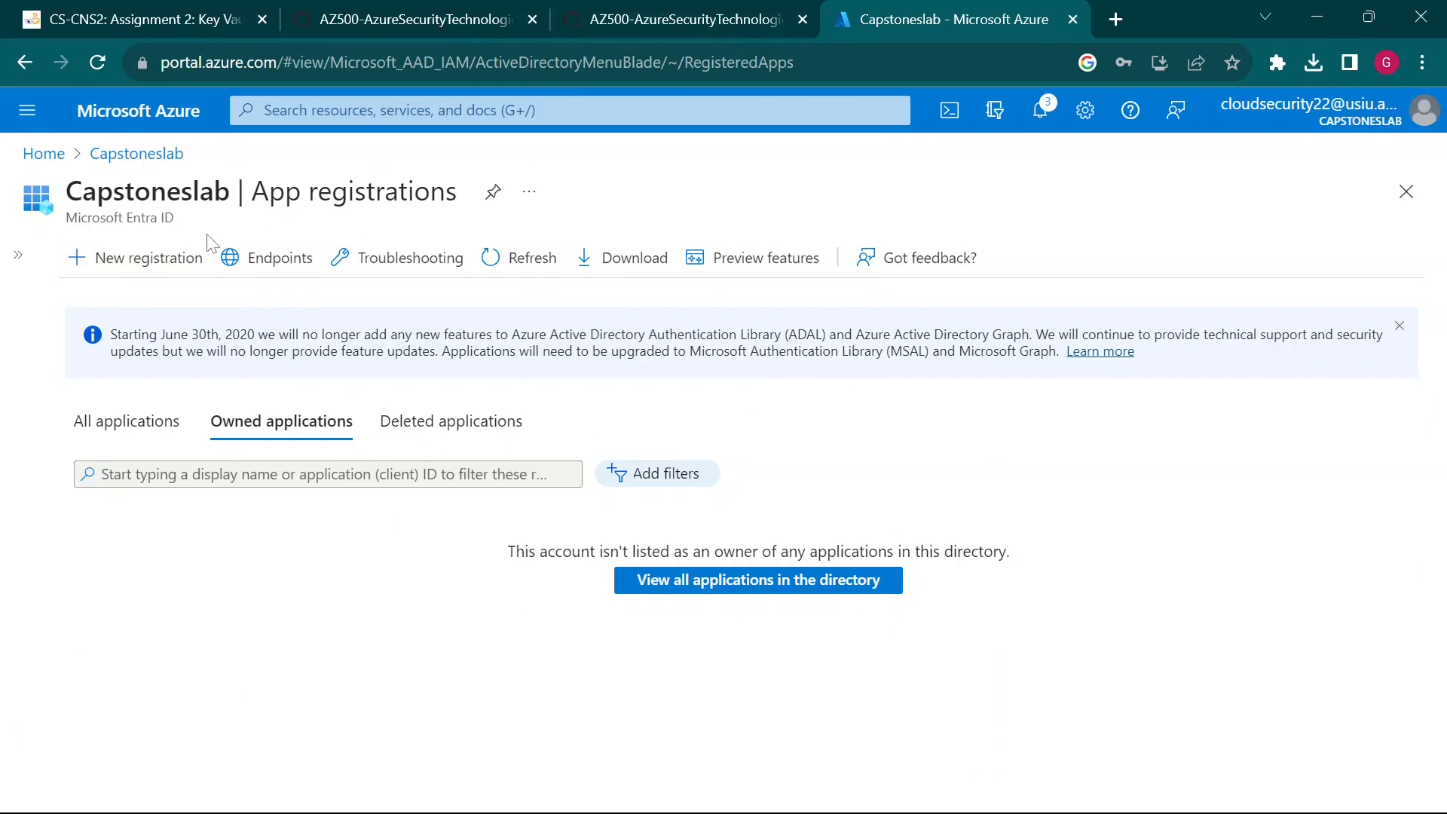
left_click(172, 261)
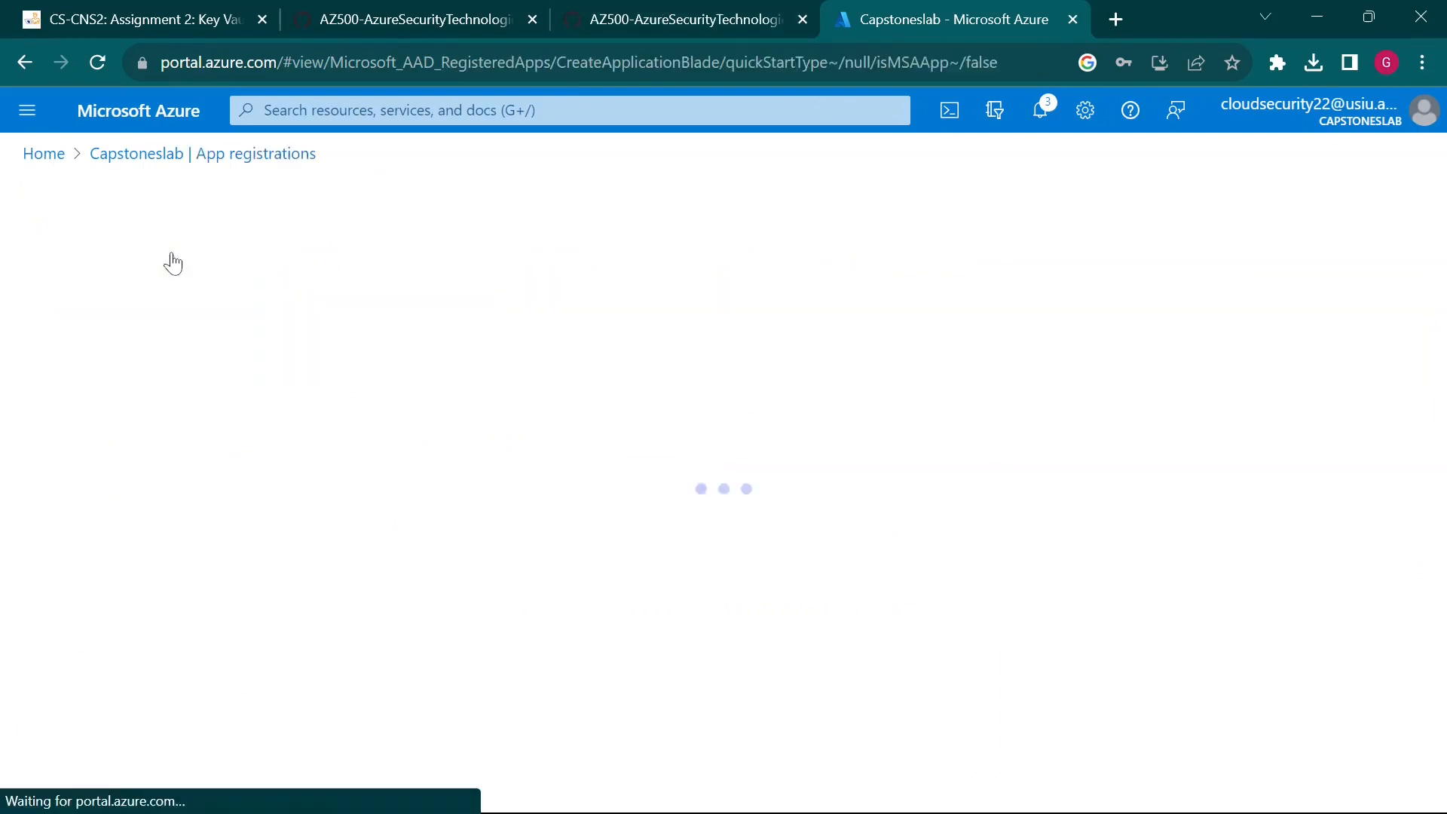
Copy the application name sqlApp from the GitHub lab instructions into the Name of the new app registration in the Azure portal
left_click(682, 19)
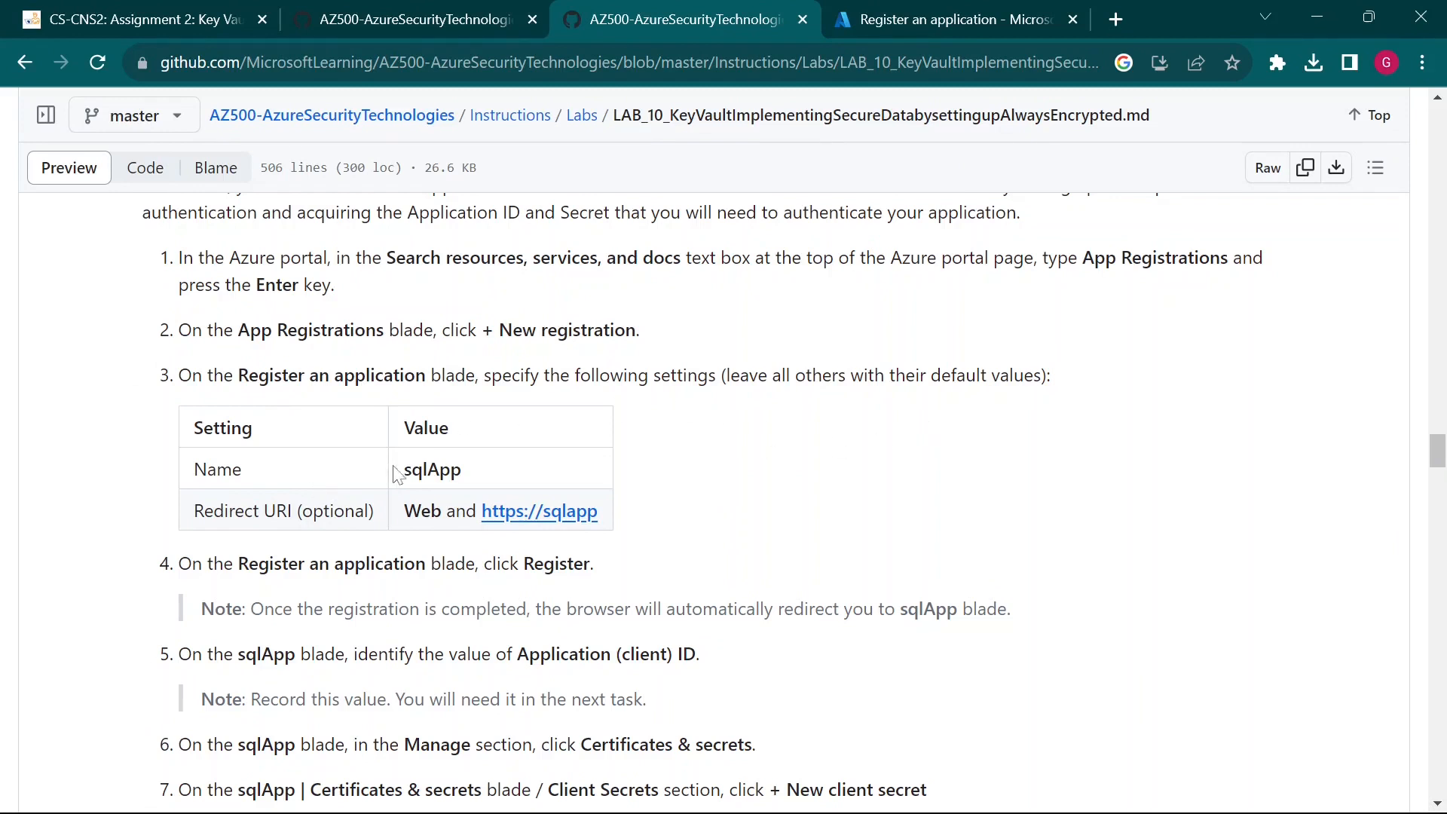
left_click_drag(405, 473, 479, 472)
key("ctrl+c")
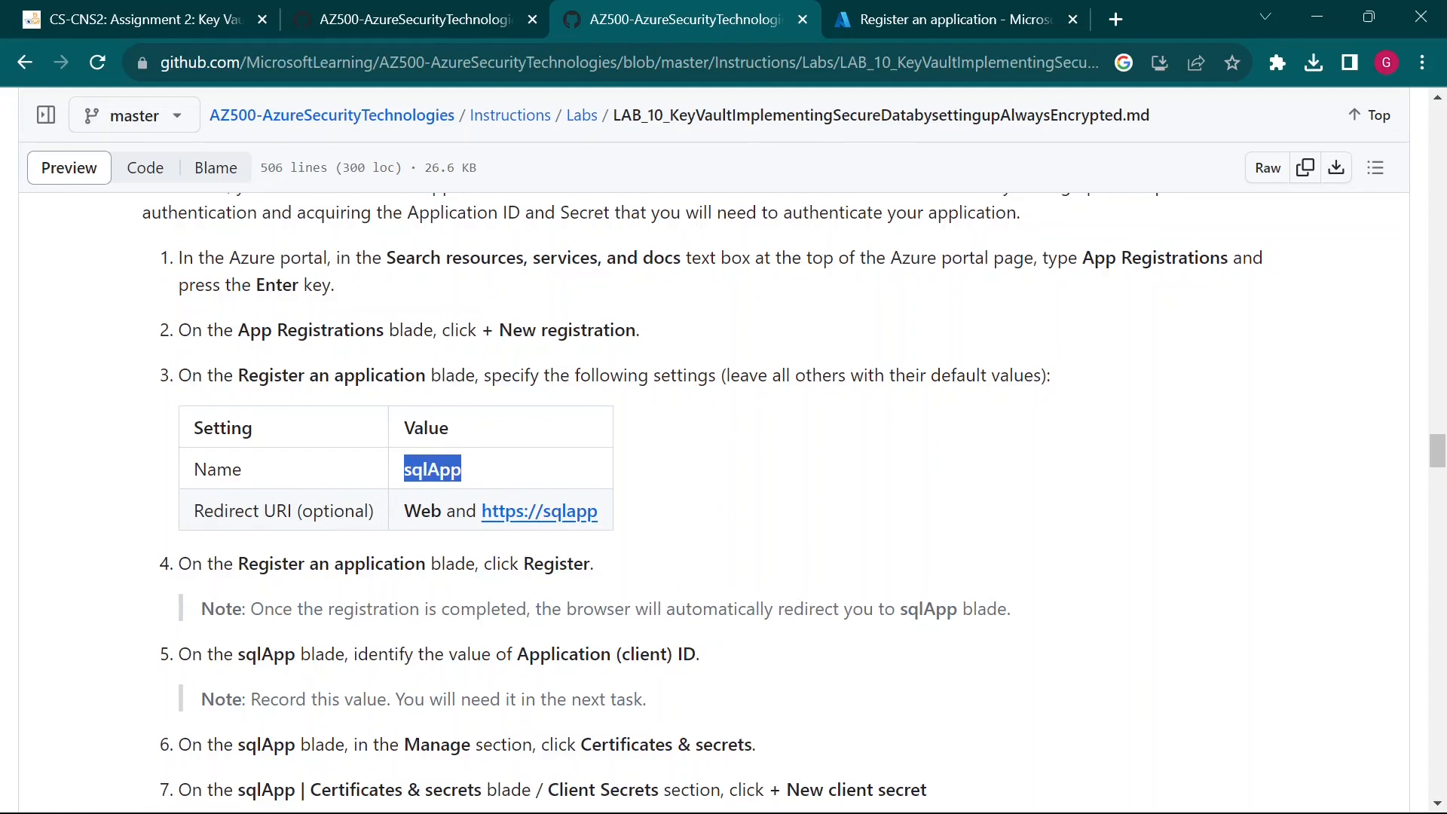
left_click(921, 14)
left_click(475, 345)
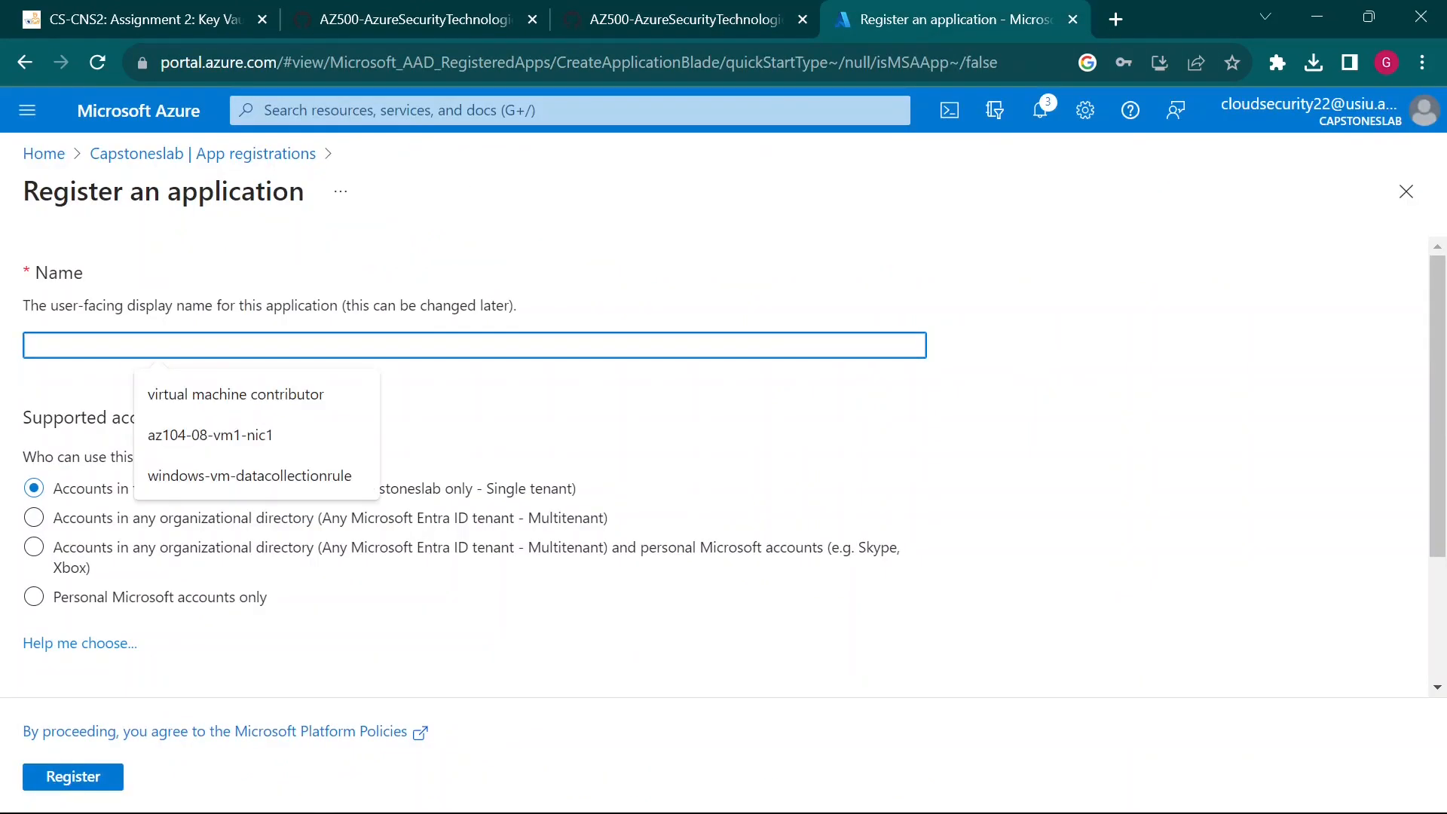
key("ctrl+v")
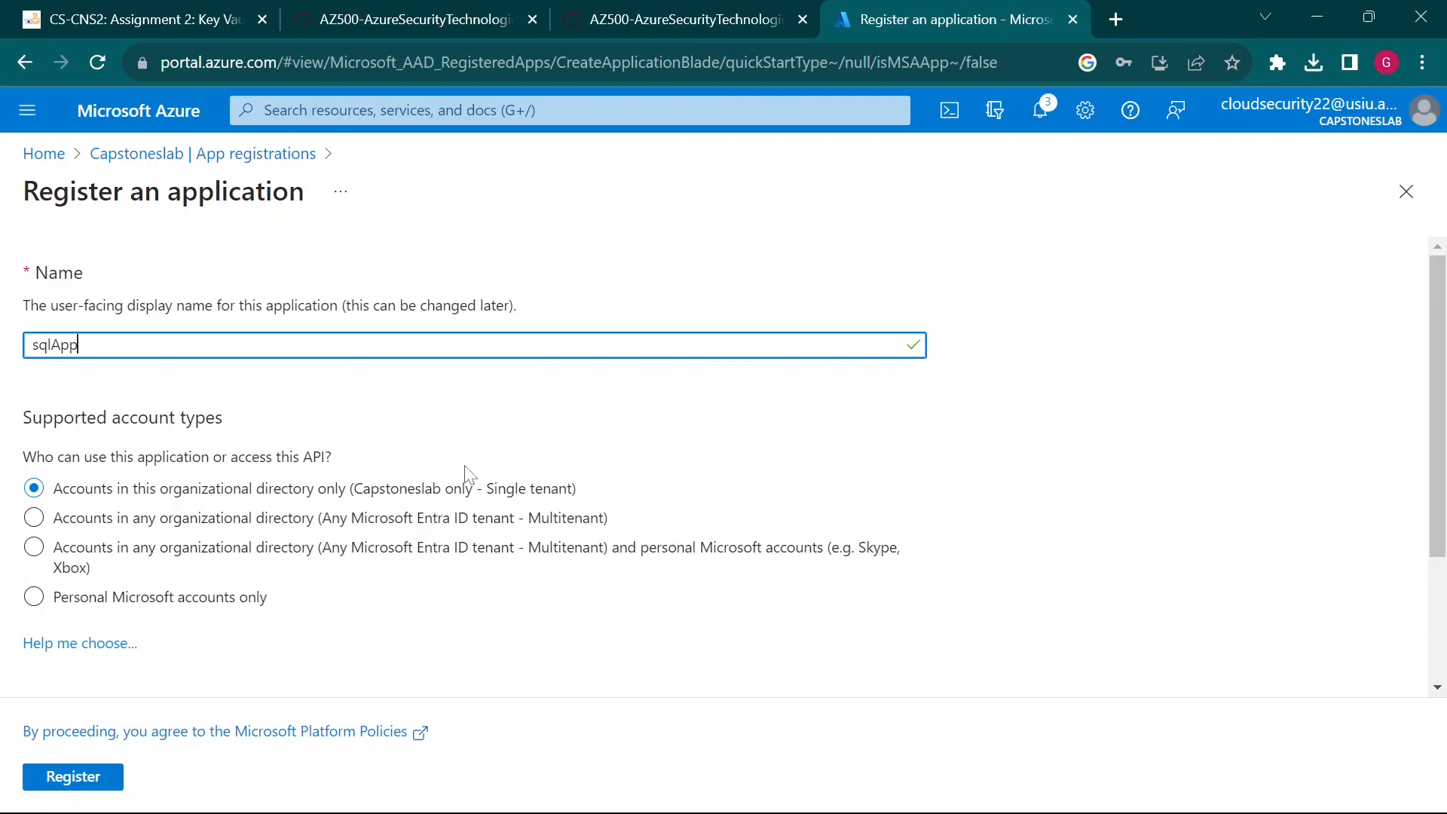
Check the required redirect URI type in the lab instructions and set the registration's Redirect URI platform to Web
scroll(452, 559, "down", 3)
scroll(92, 568, "down", 2)
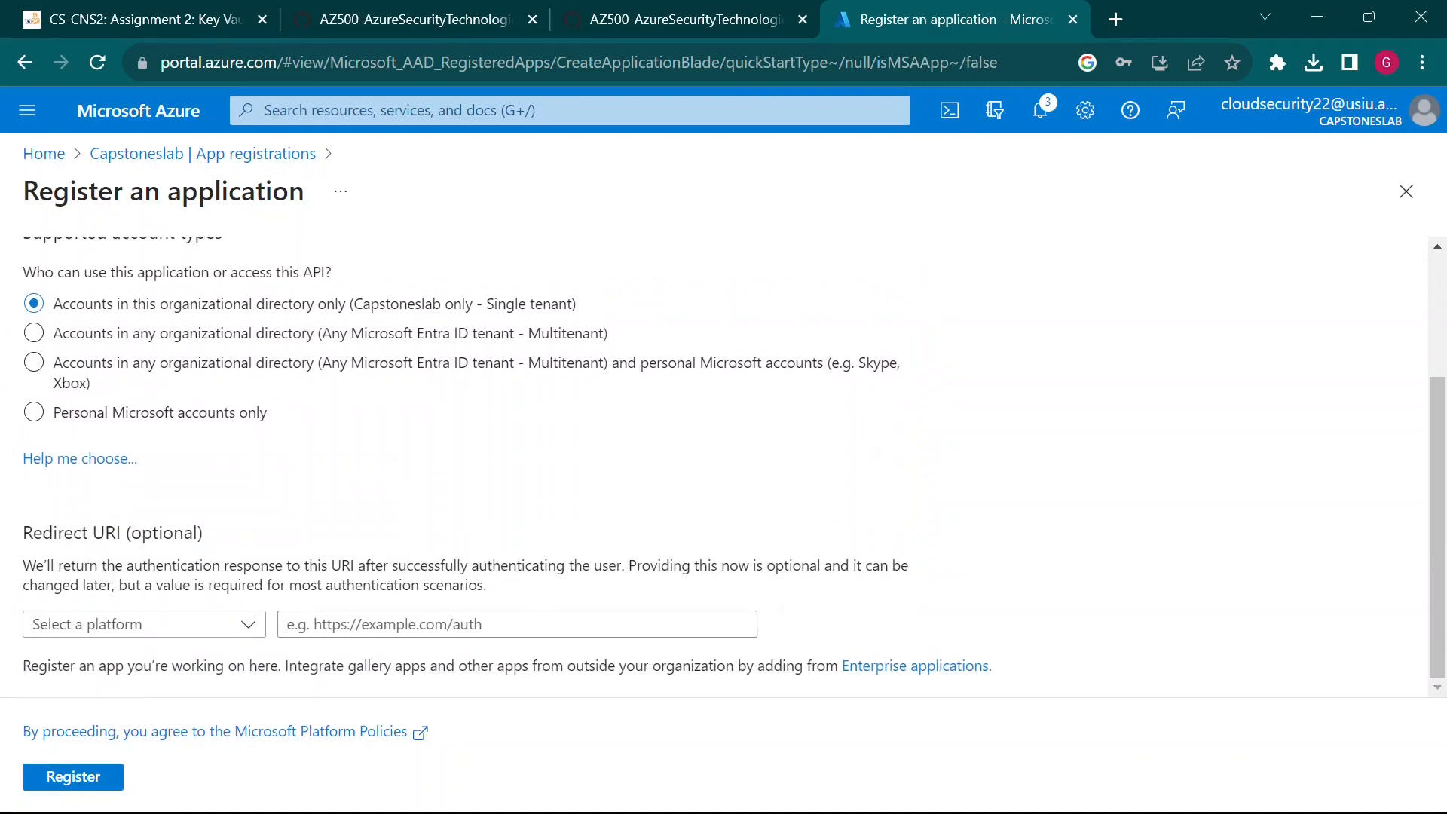
mouse_move(8, 513)
left_mouse_down()
mouse_move(249, 534)
mouse_move(269, 553)
left_mouse_up()
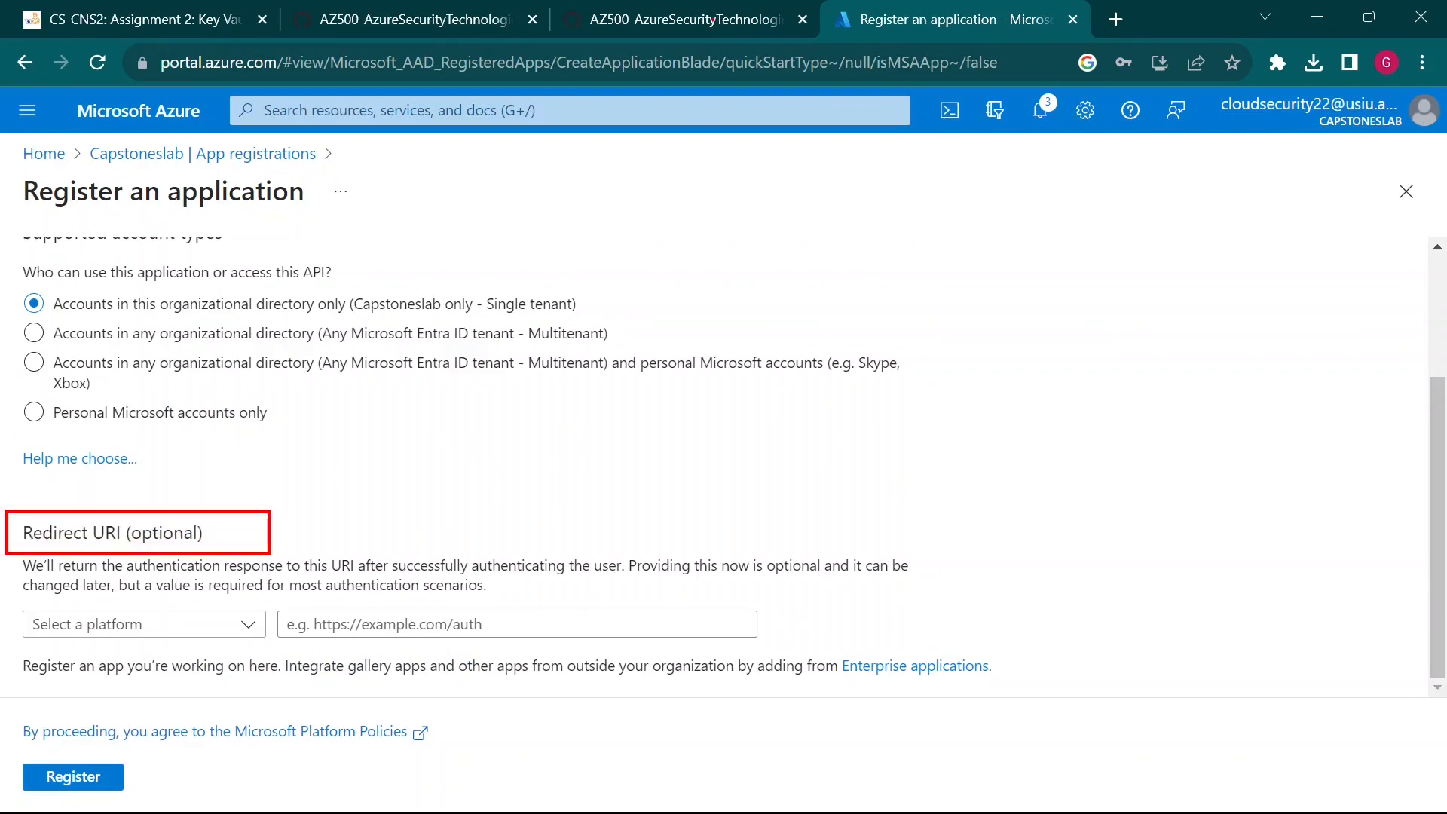
left_click(712, 3)
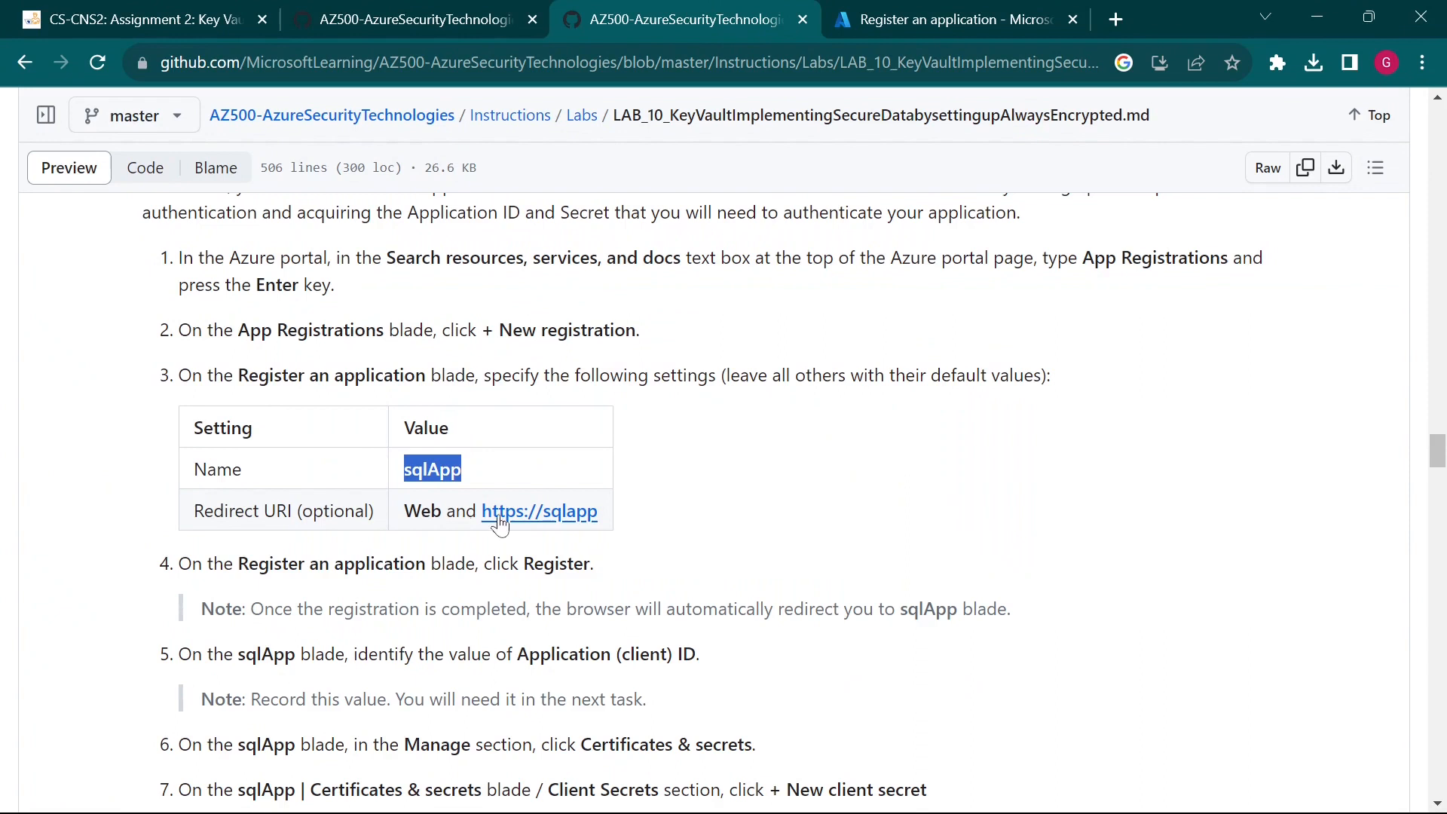
left_click_drag(404, 512, 443, 513)
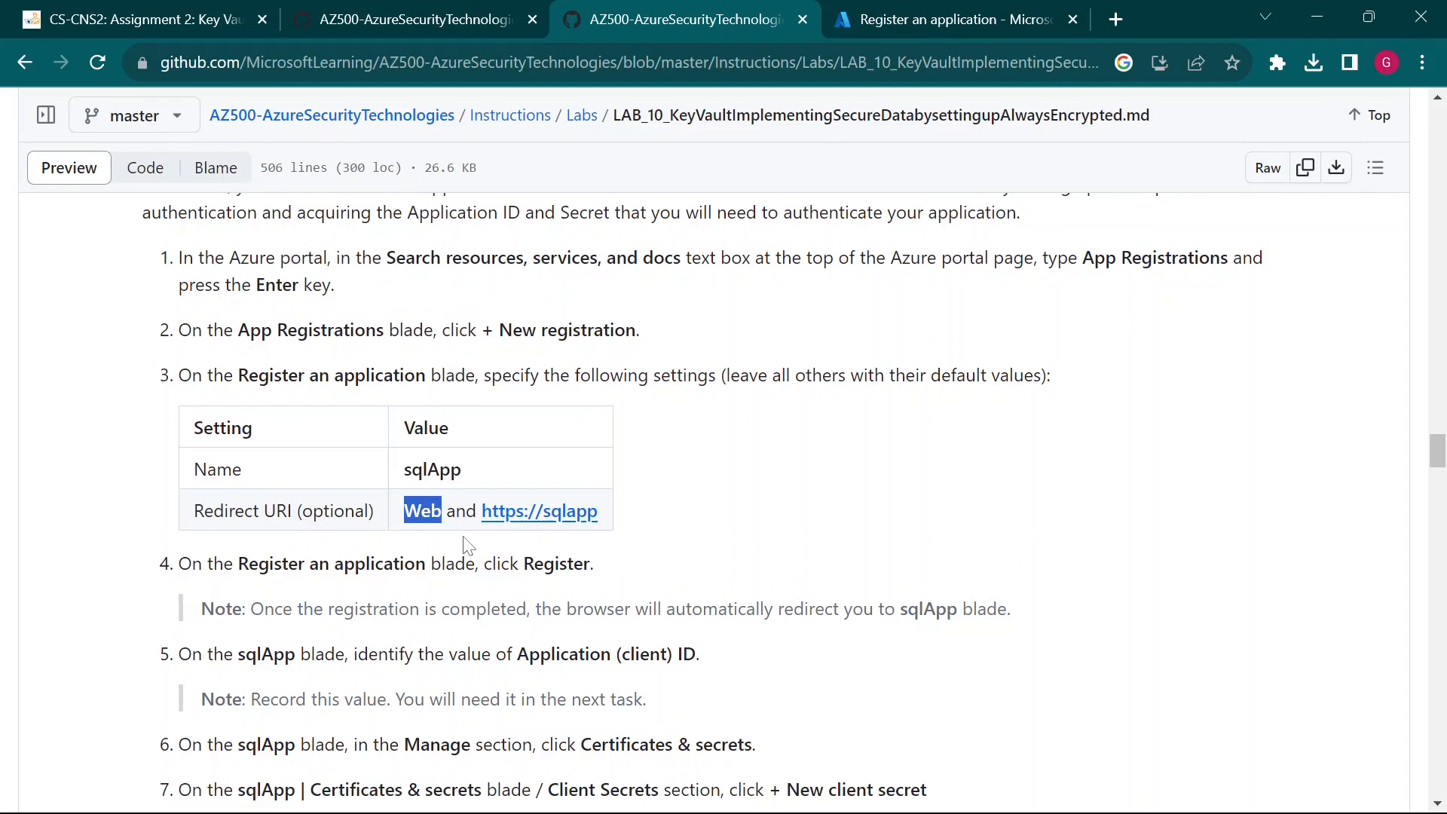
left_click(897, 21)
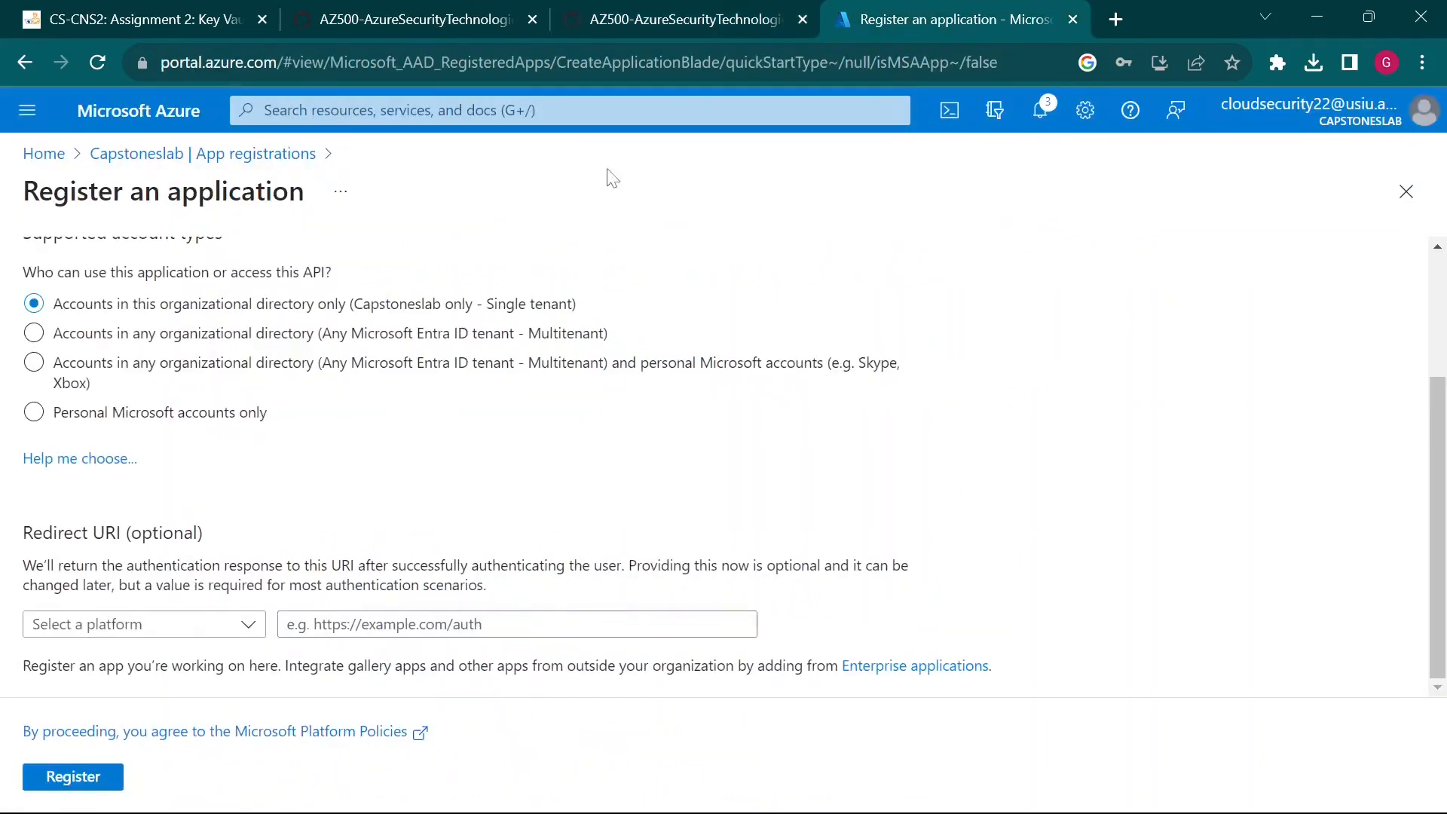
left_click(126, 635)
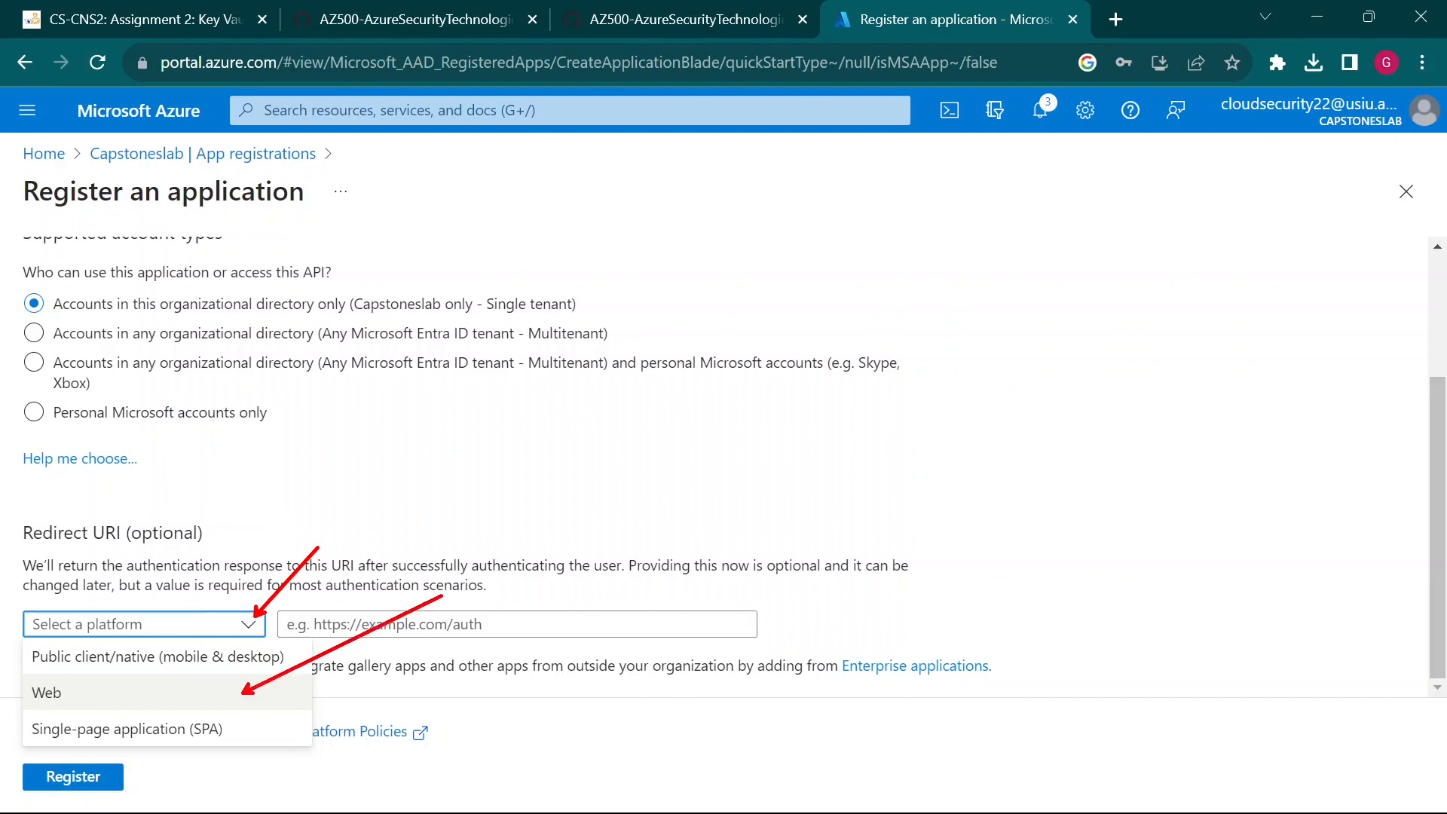
left_click(190, 691)
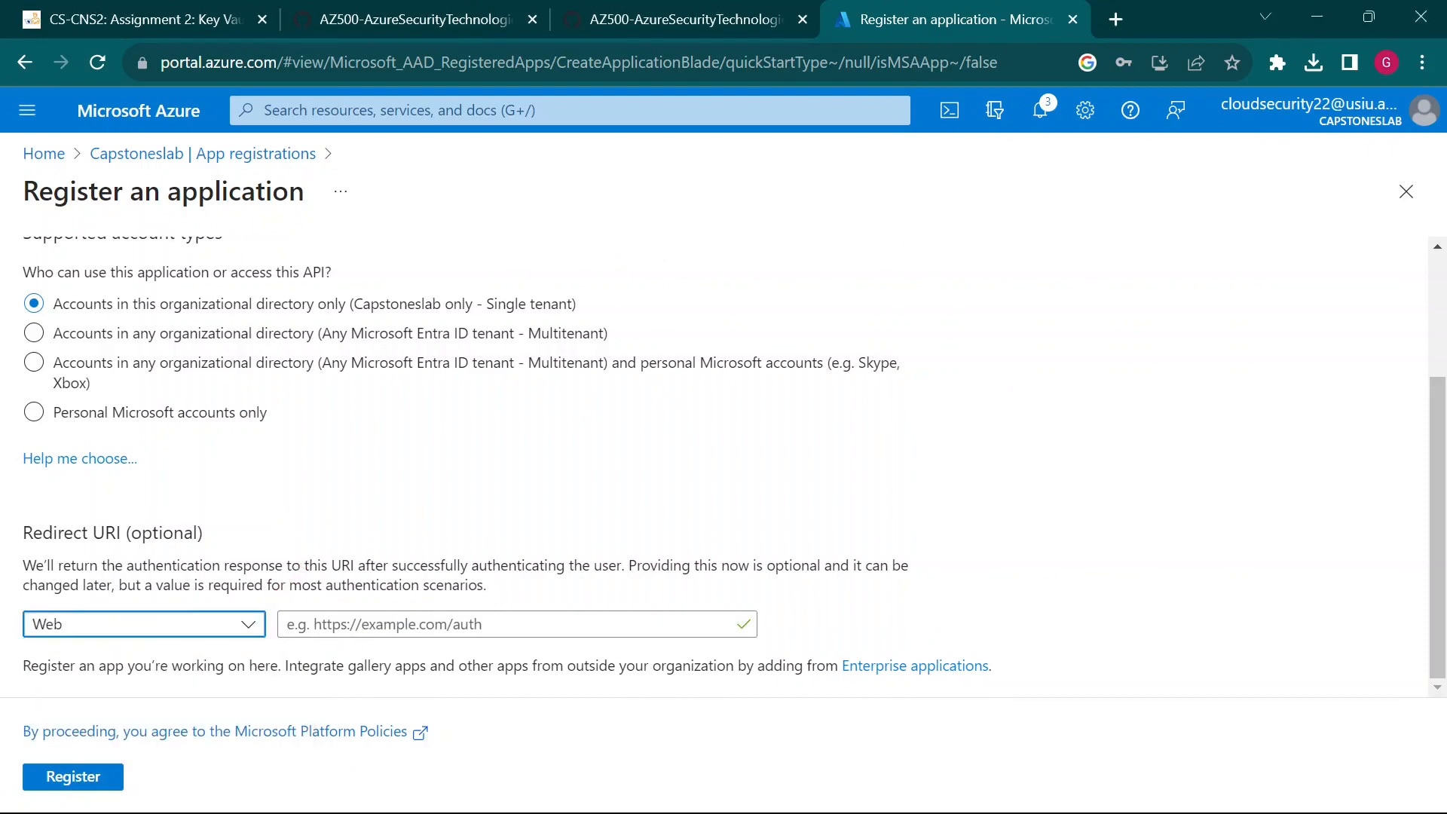
left_click(748, 21)
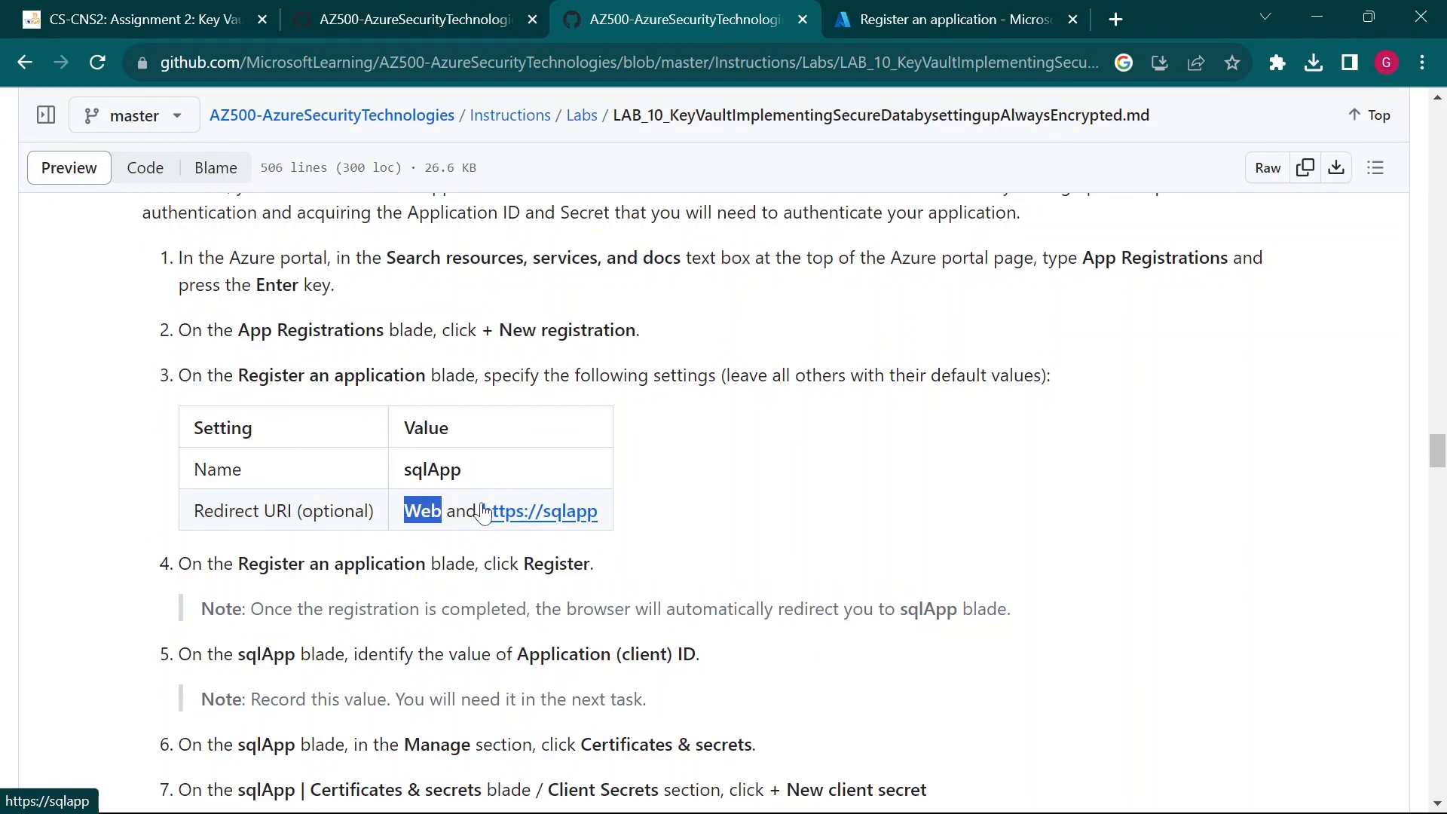
left_click_drag(482, 512, 587, 511)
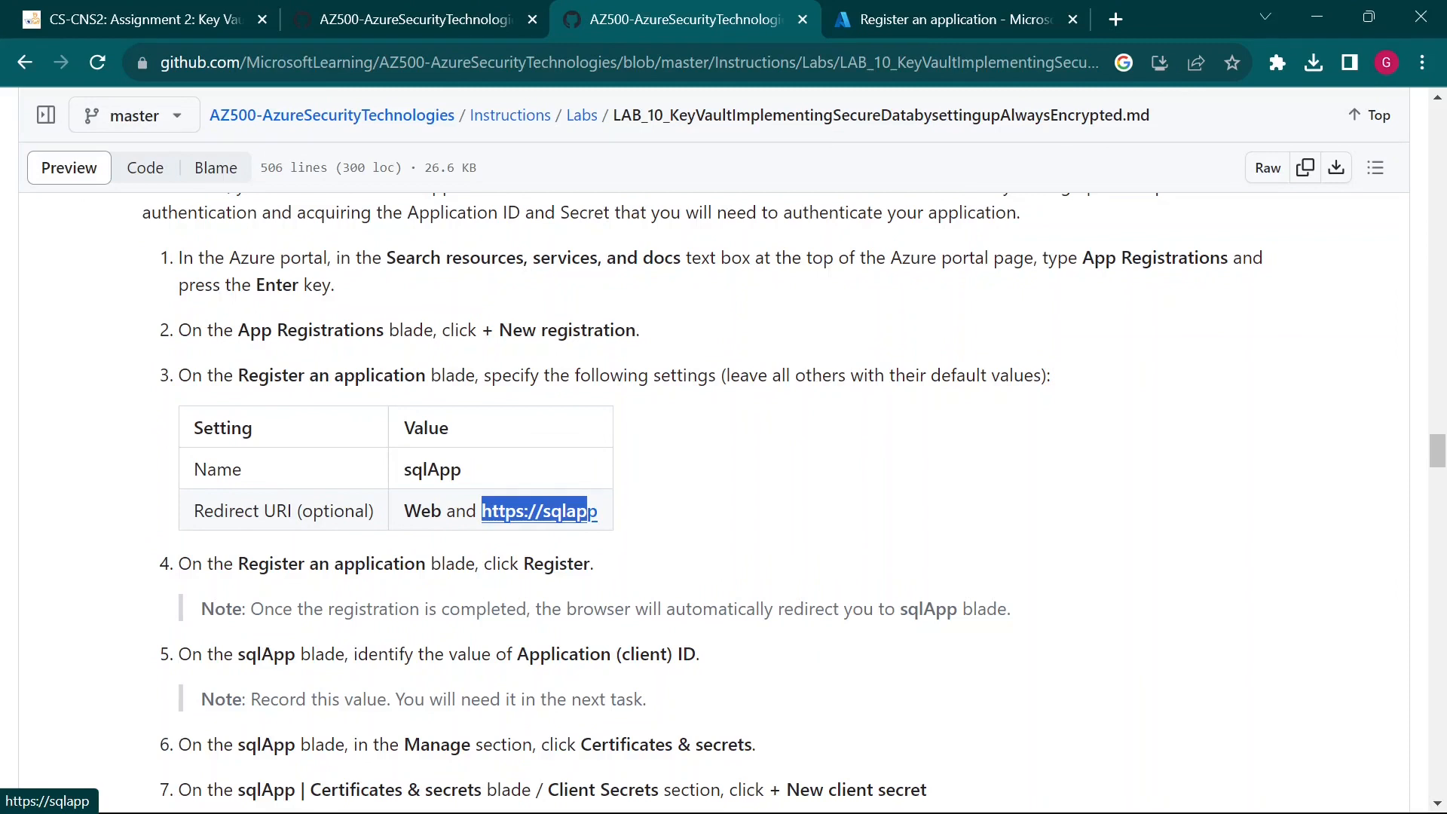
left_click_drag(586, 511, 598, 511)
key("ctrl+c")
left_click(960, 11)
left_click(404, 624)
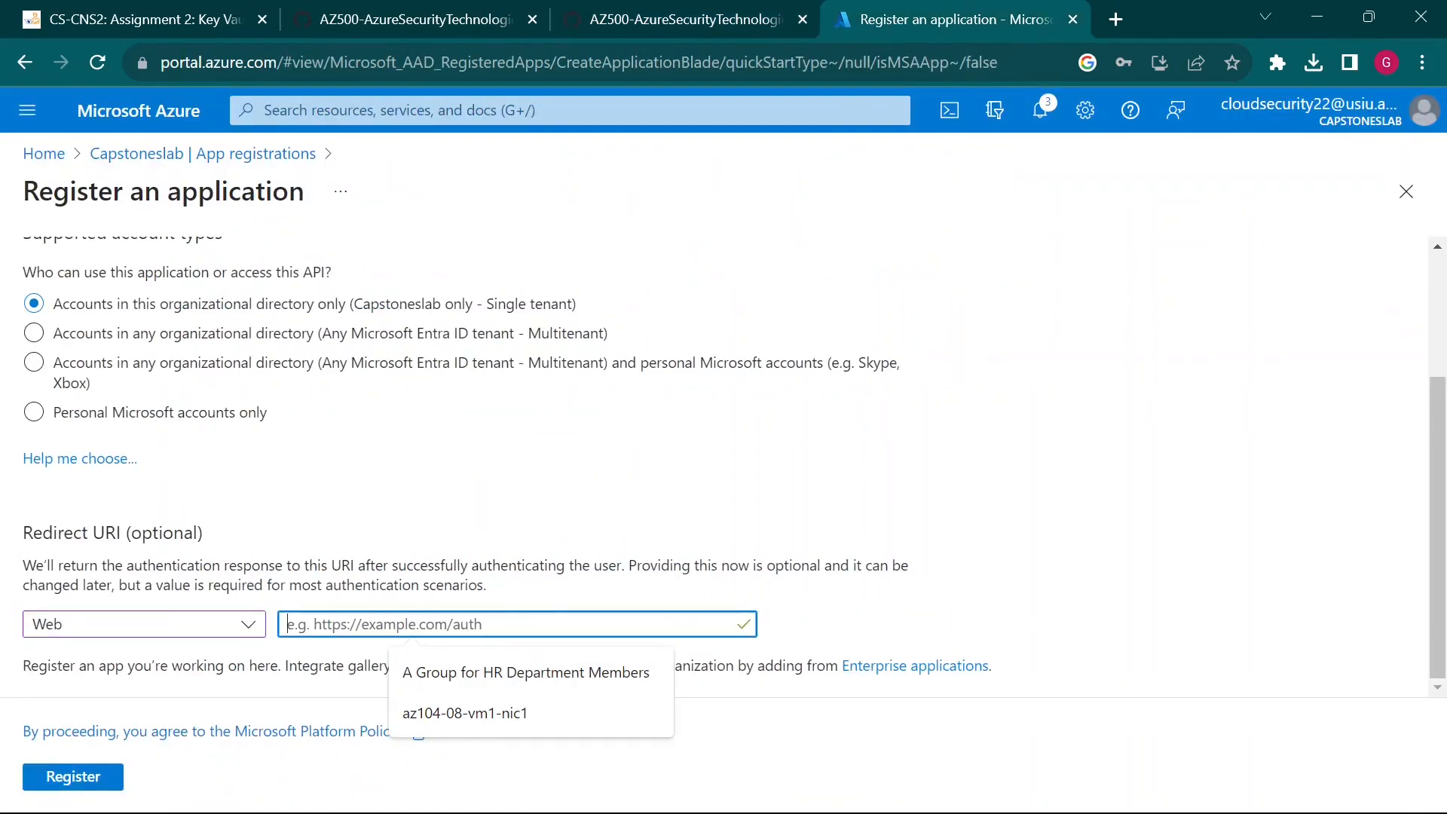
key("ctrl+v")
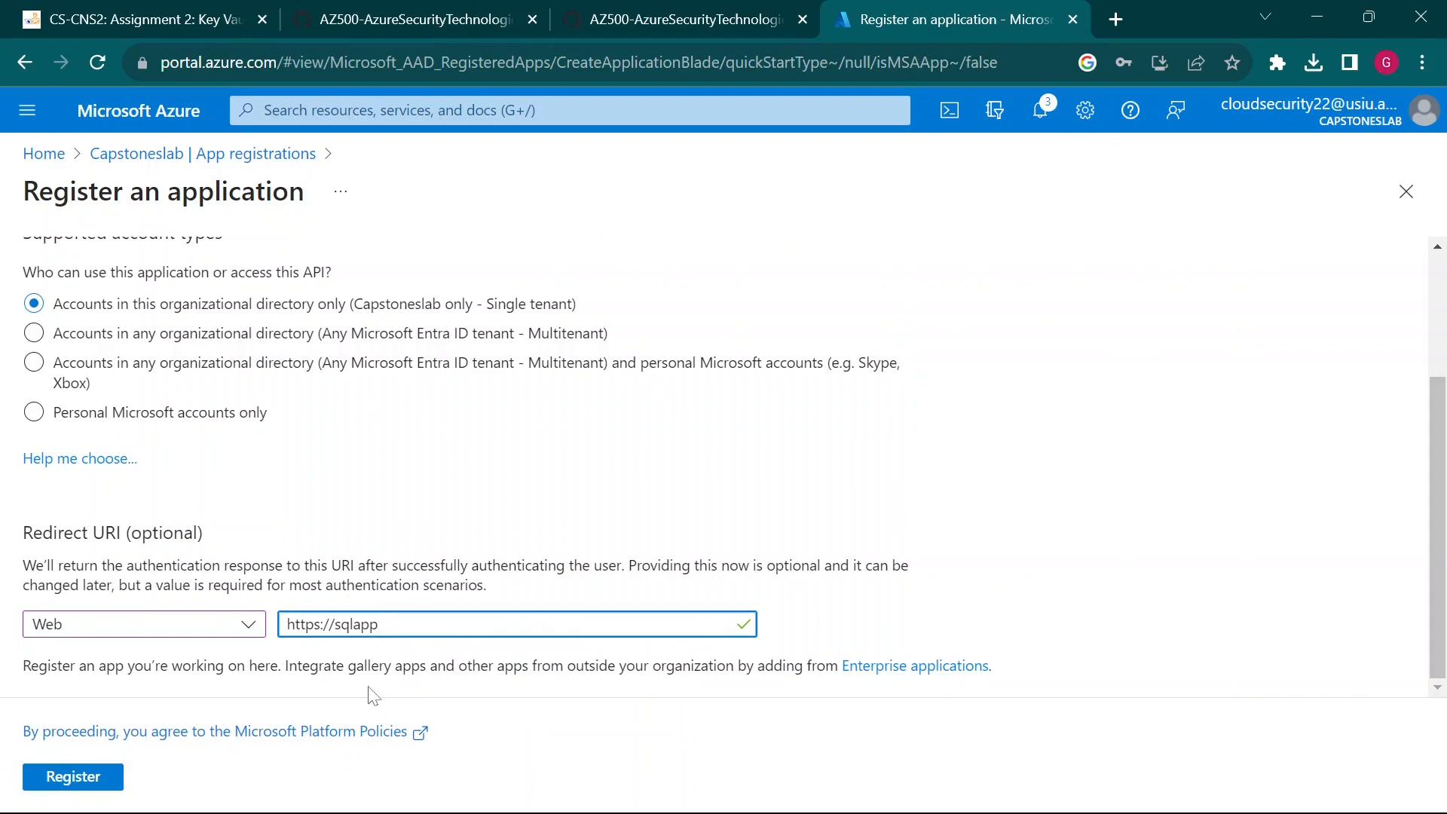
Register the application, read the lab's note on the redirect, and return to the new sqlApp overview in the portal
left_click(702, 10)
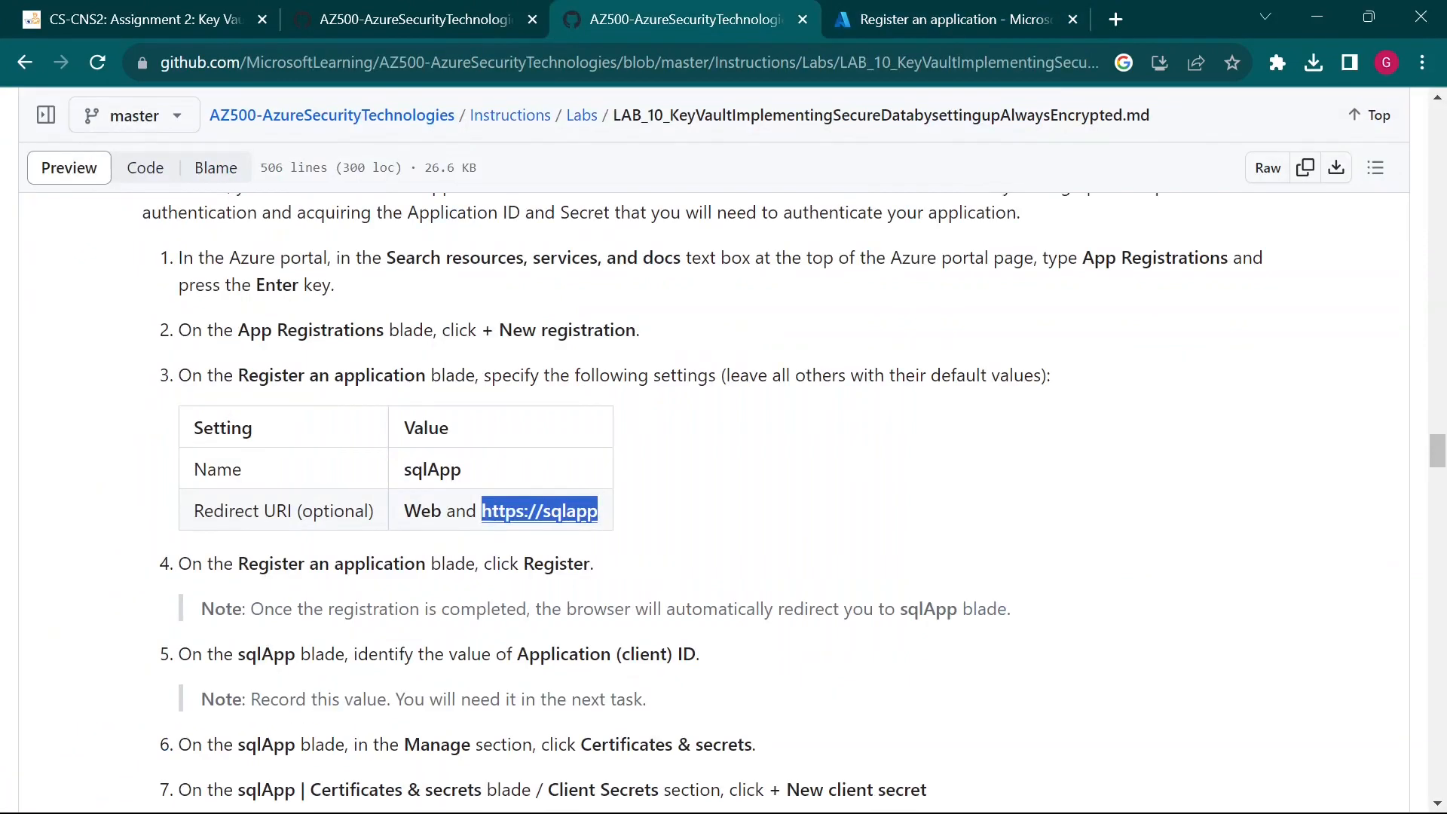
left_click(1033, 9)
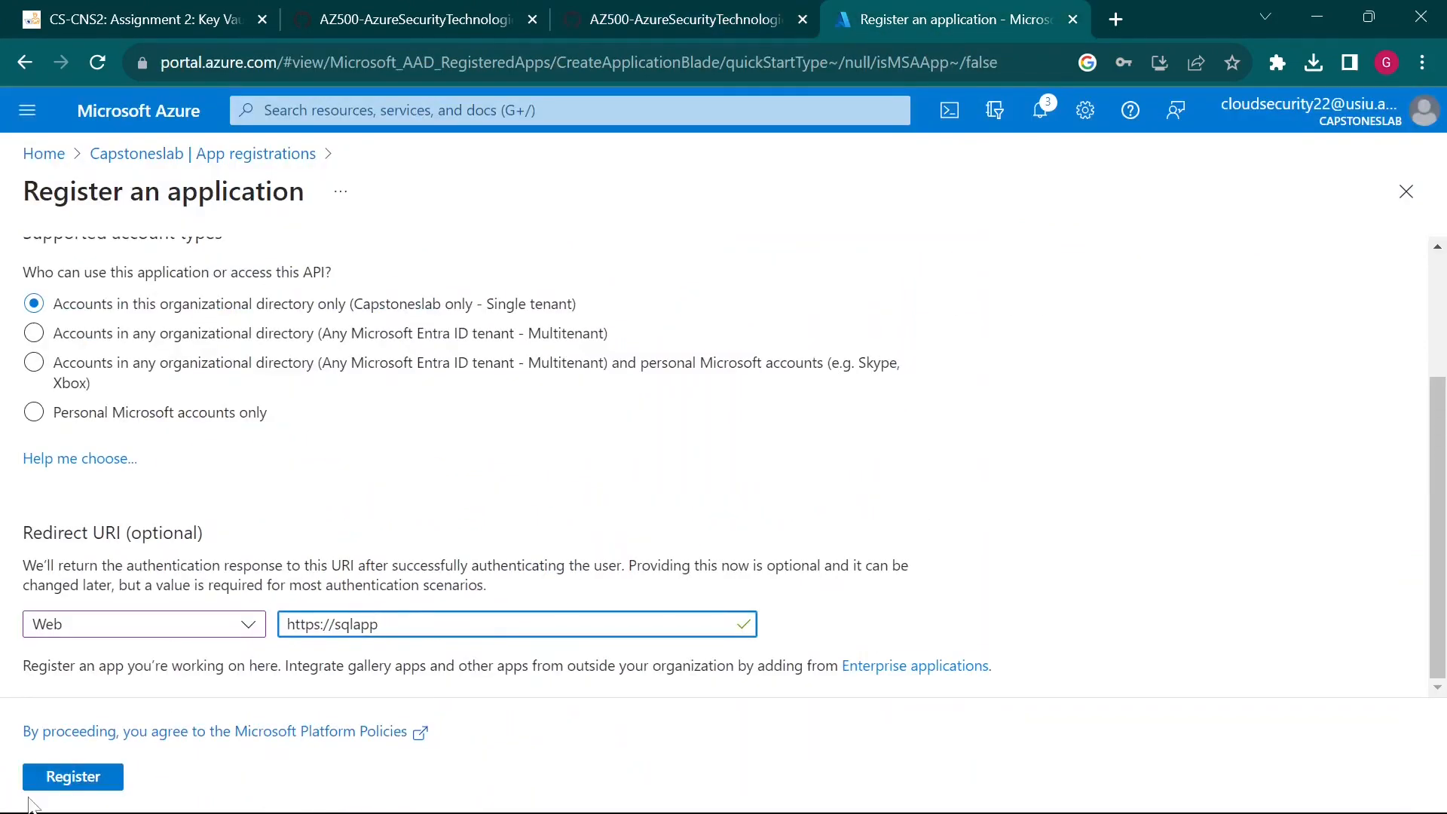
left_click(82, 782)
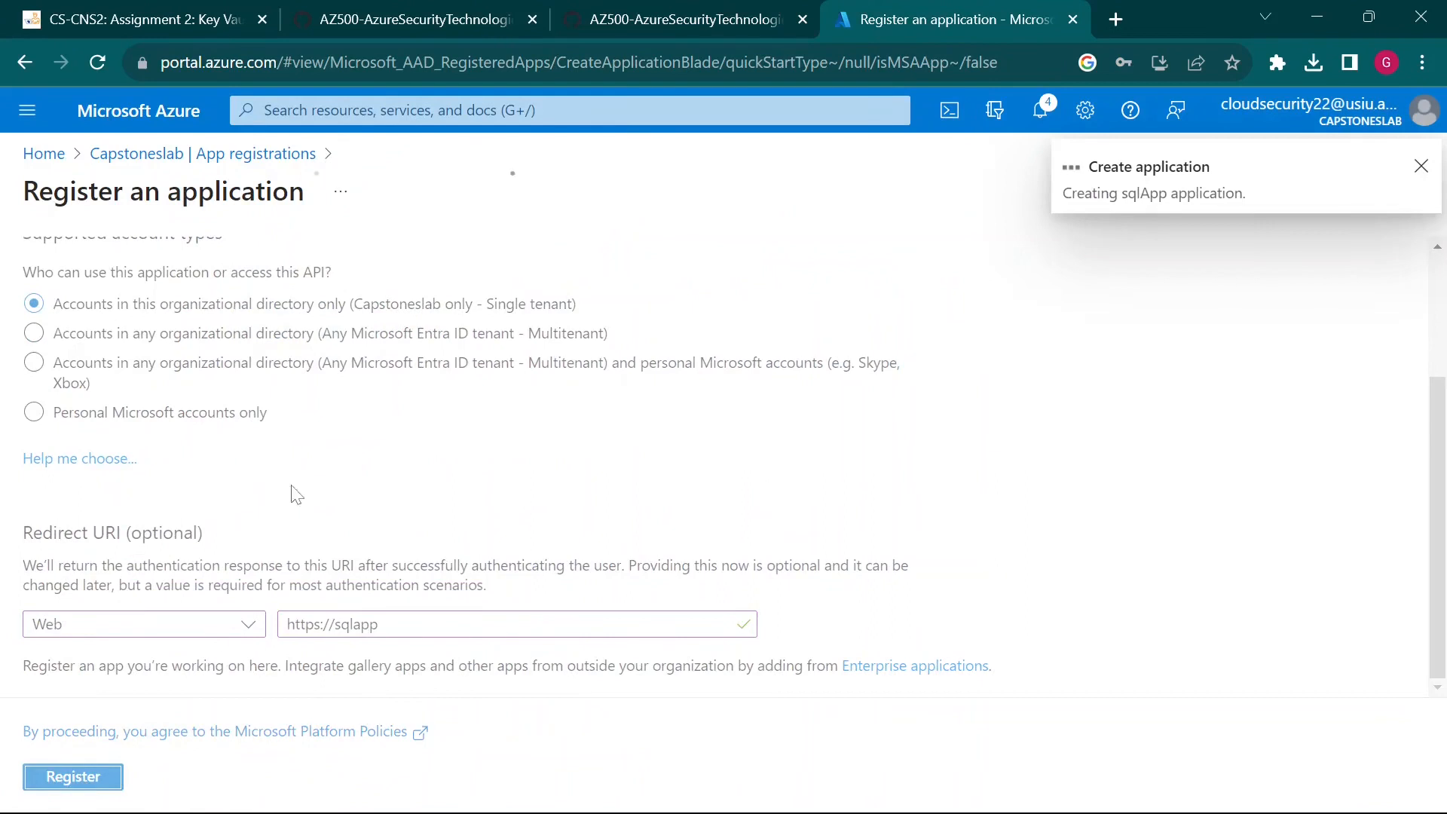
left_click(669, 16)
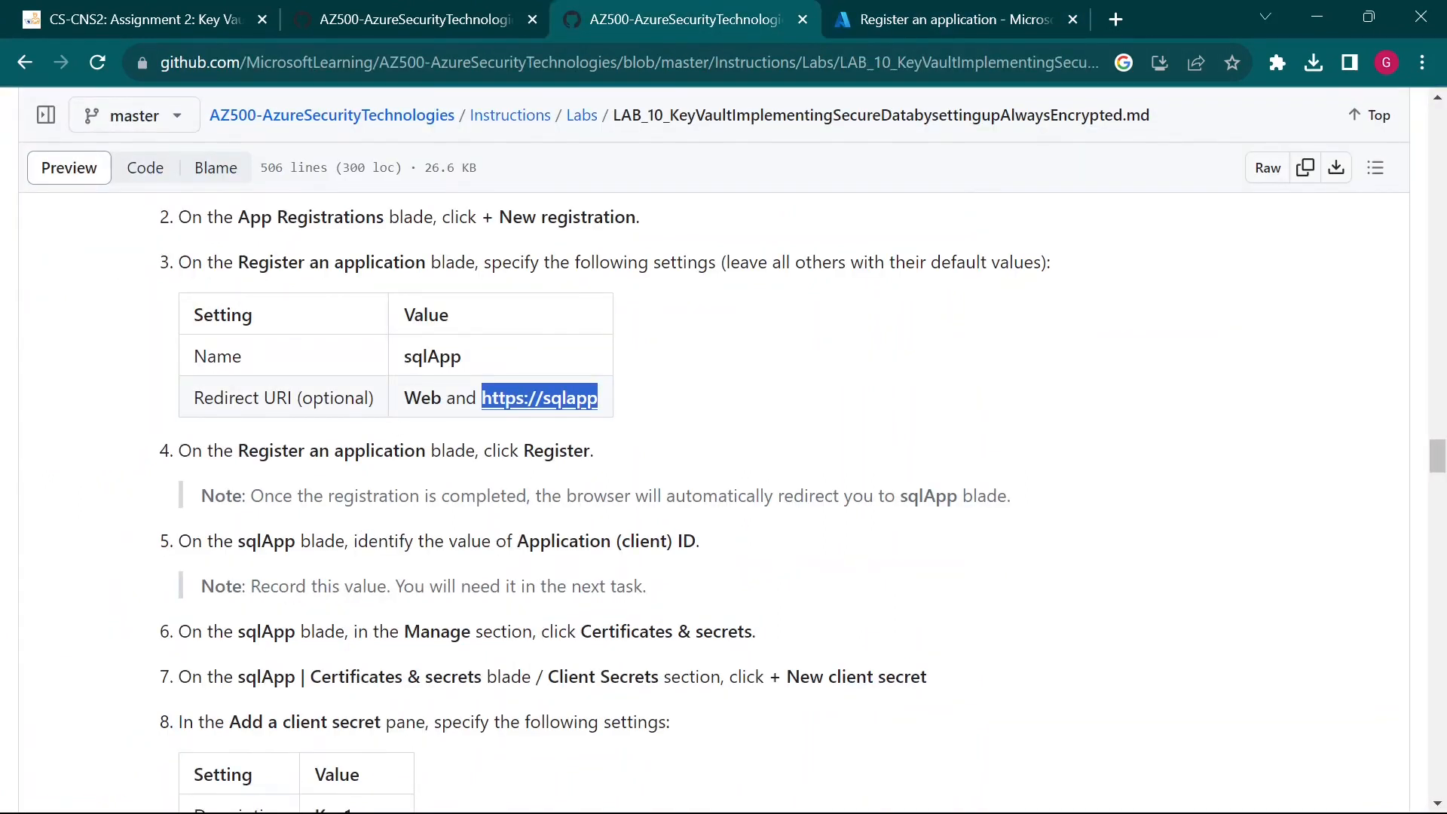
left_click_drag(274, 497, 833, 497)
left_click(563, 497)
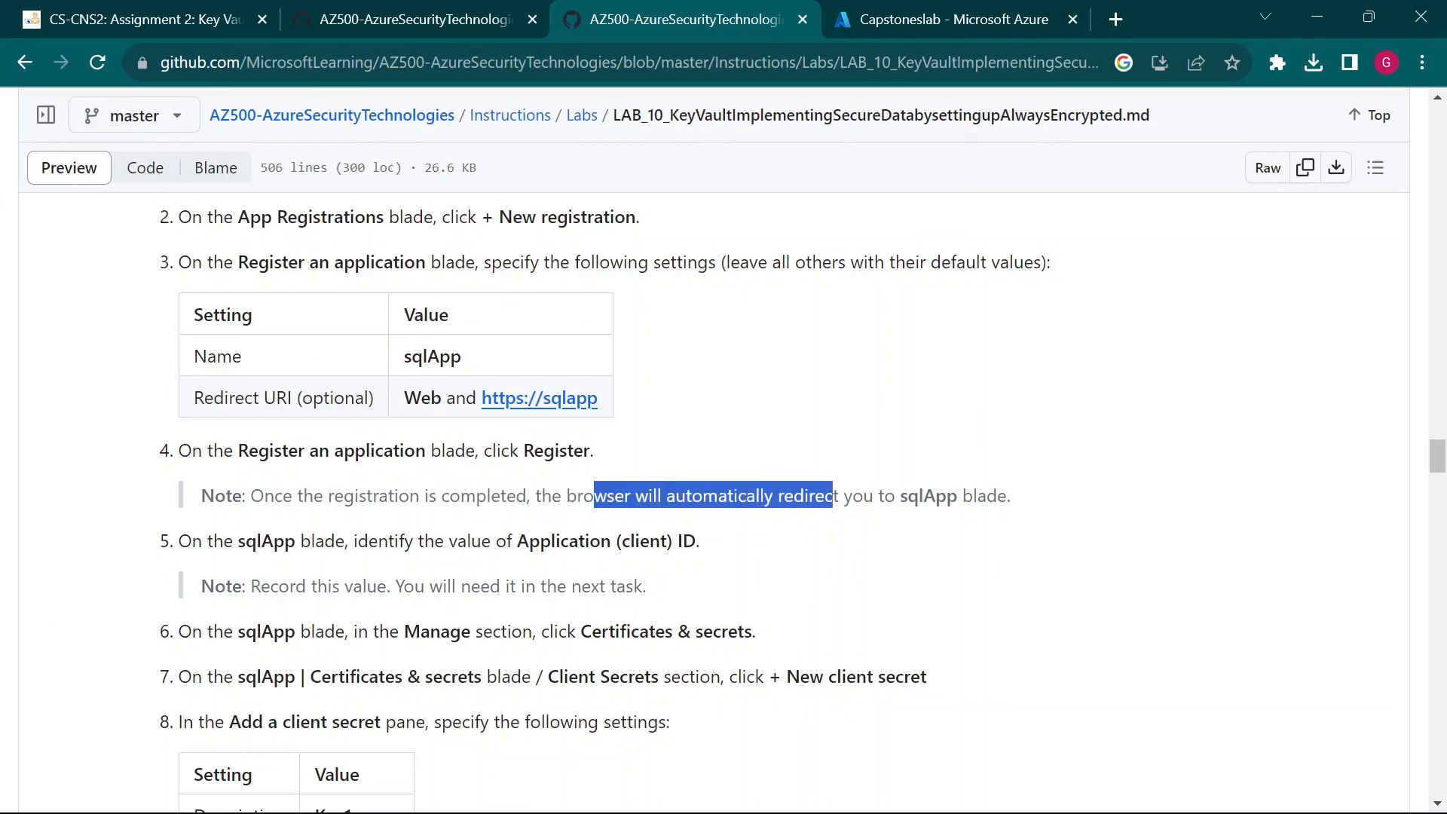
left_click(984, 27)
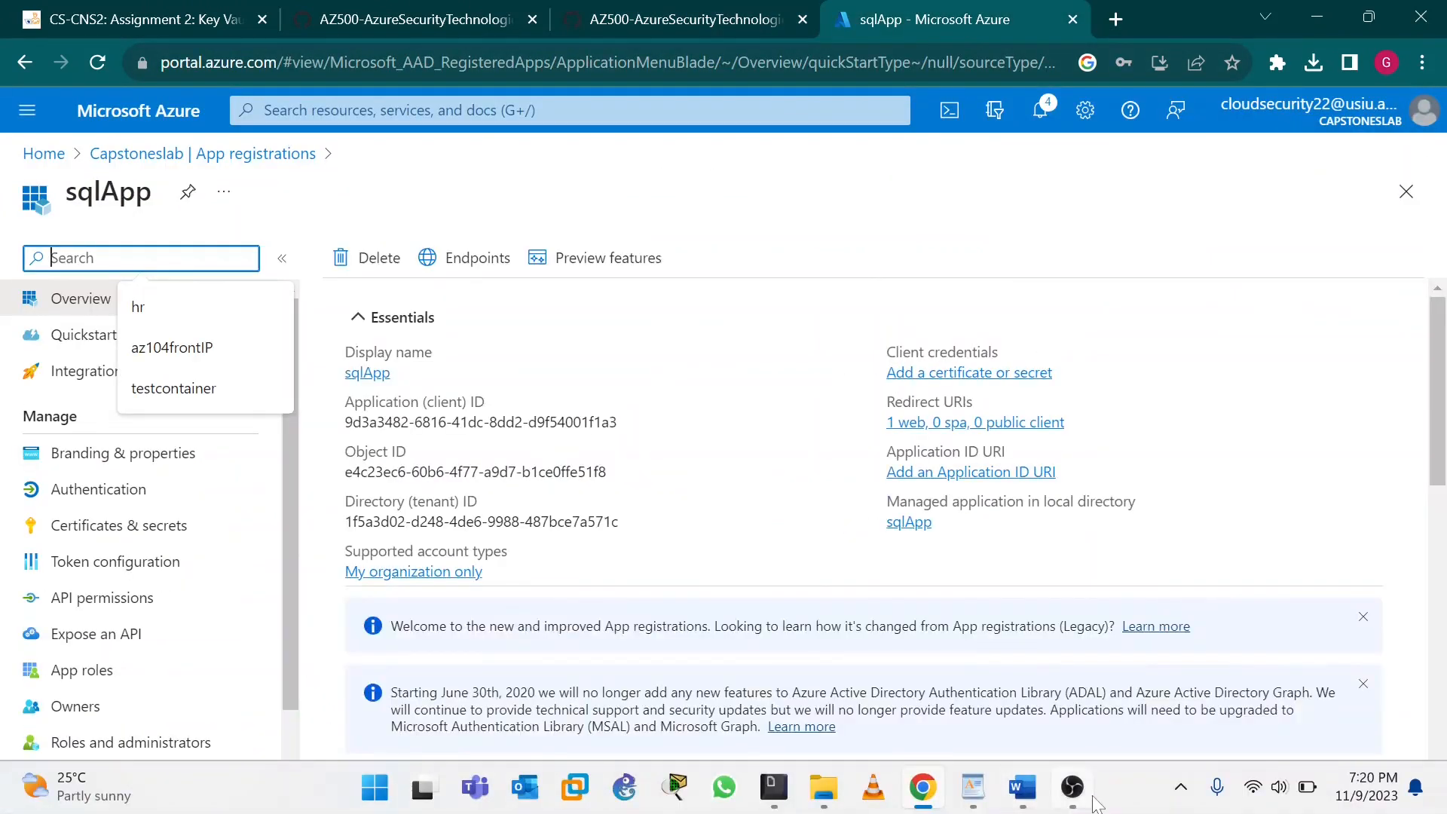
left_click(367, 208)
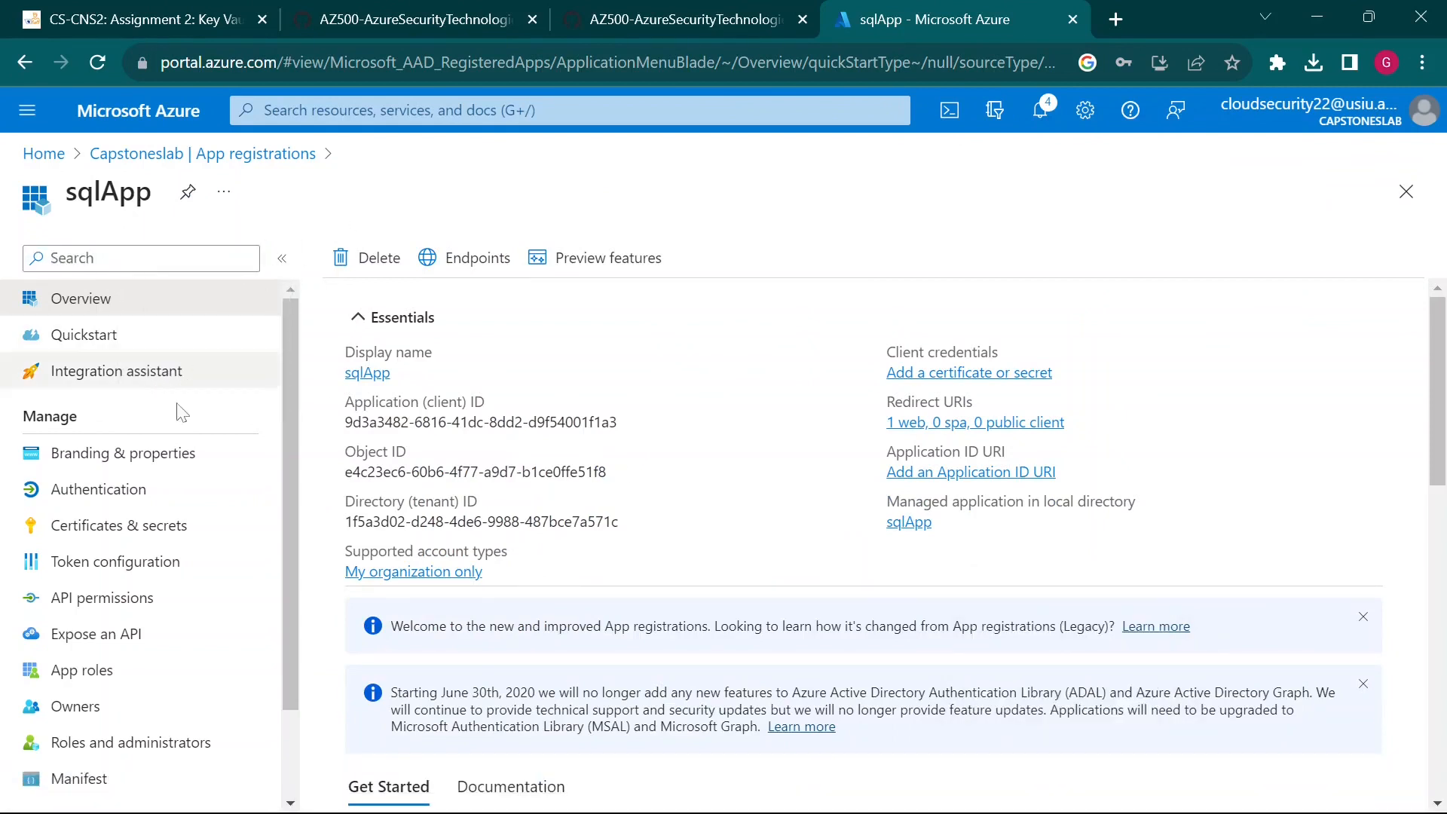
Copy sqlApp's Application (client) ID and record it under the matching heading in the WordPad notes, as the lab requires
left_click(677, 8)
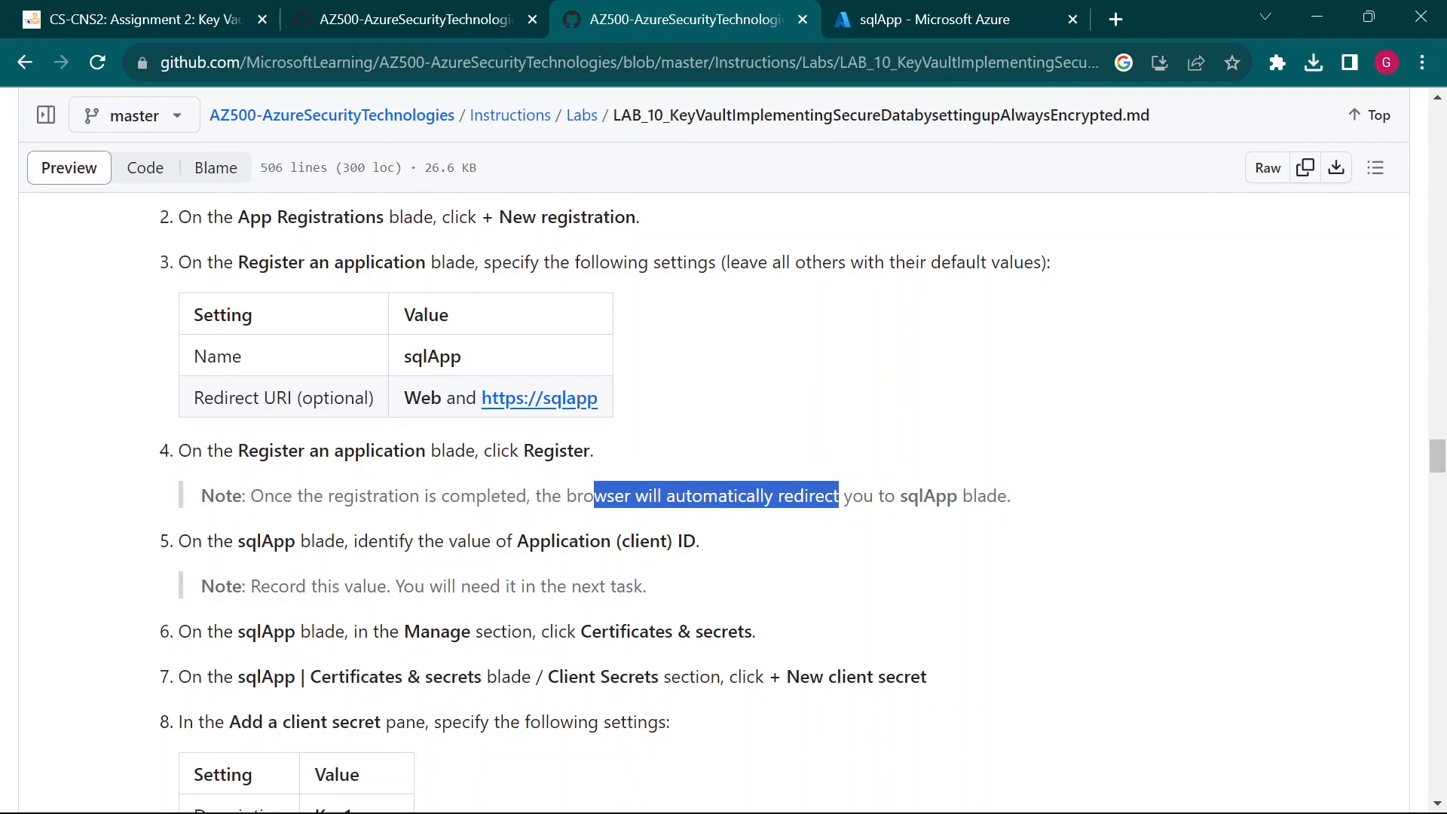
left_click(907, 13)
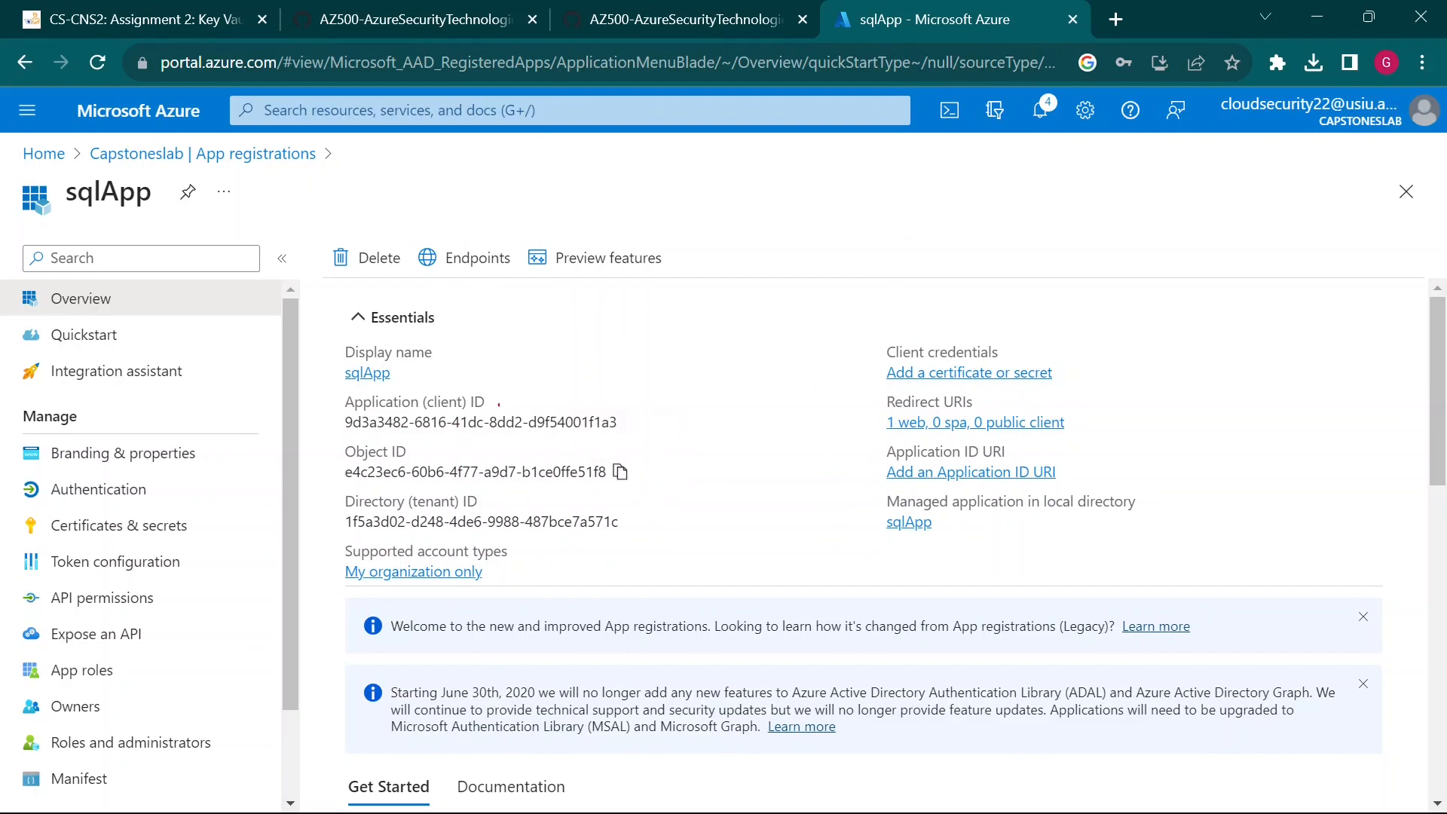
left_click_drag(509, 402, 661, 346)
left_click(631, 423)
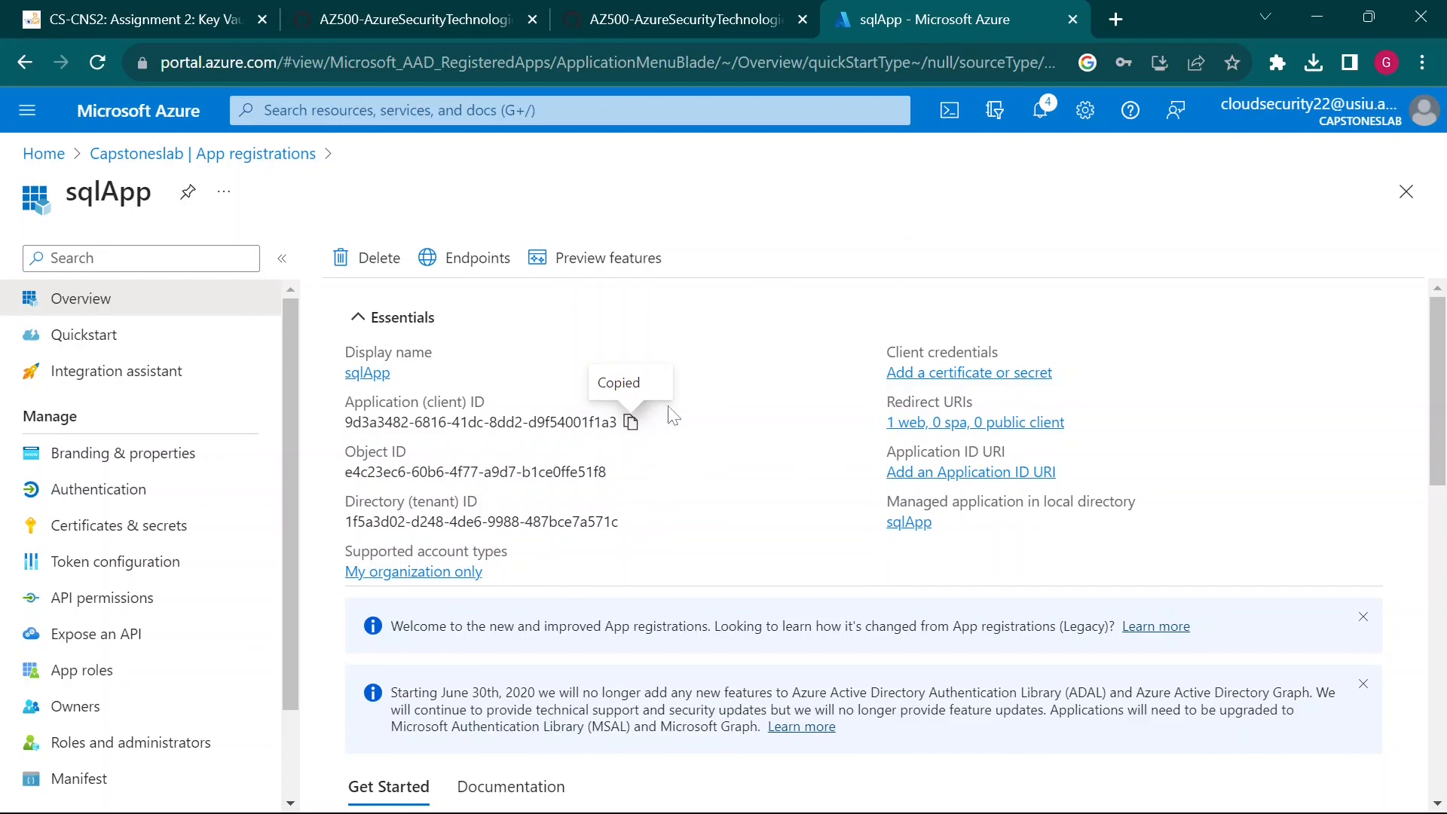
left_click(631, 423)
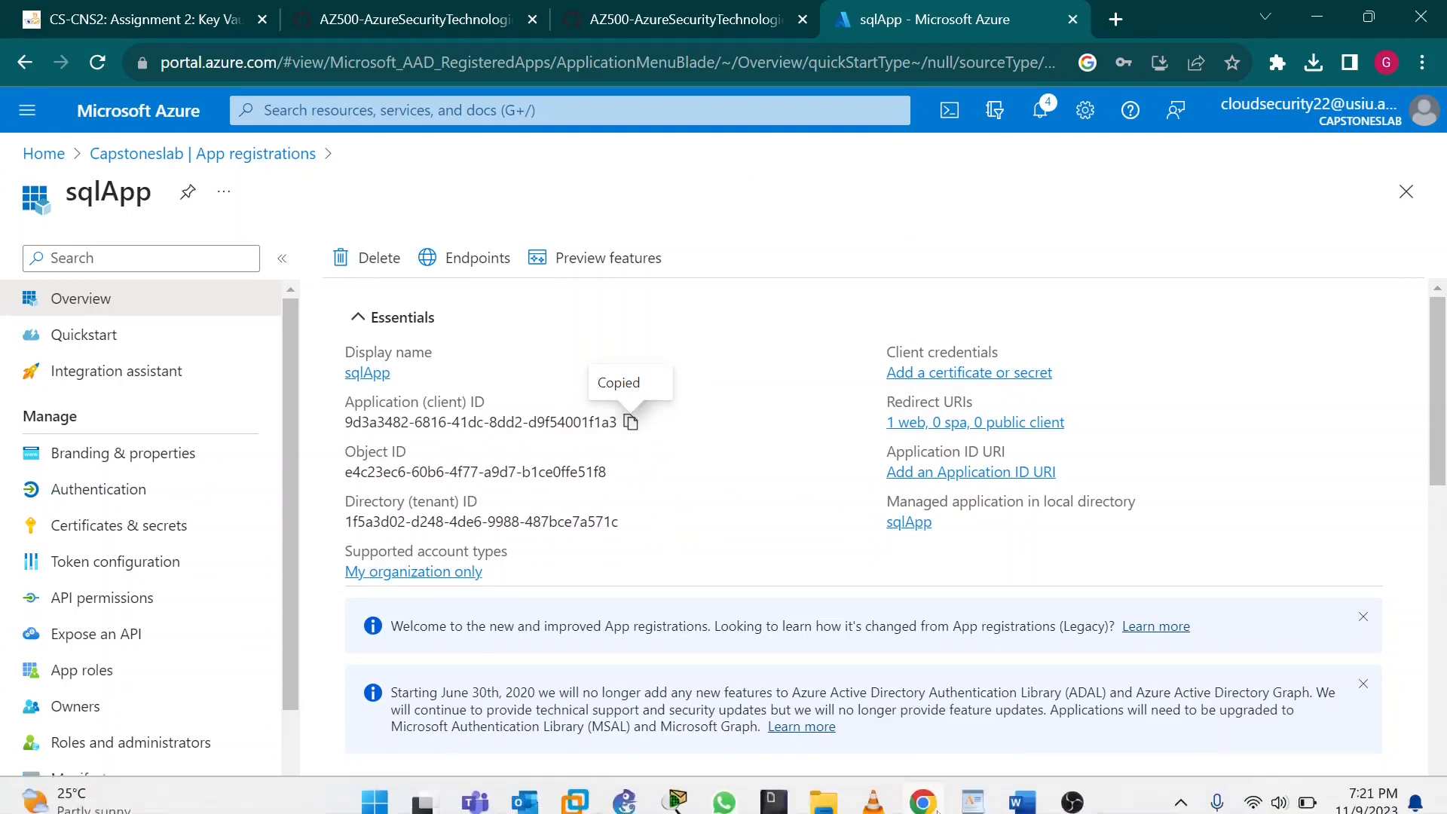
left_click(974, 789)
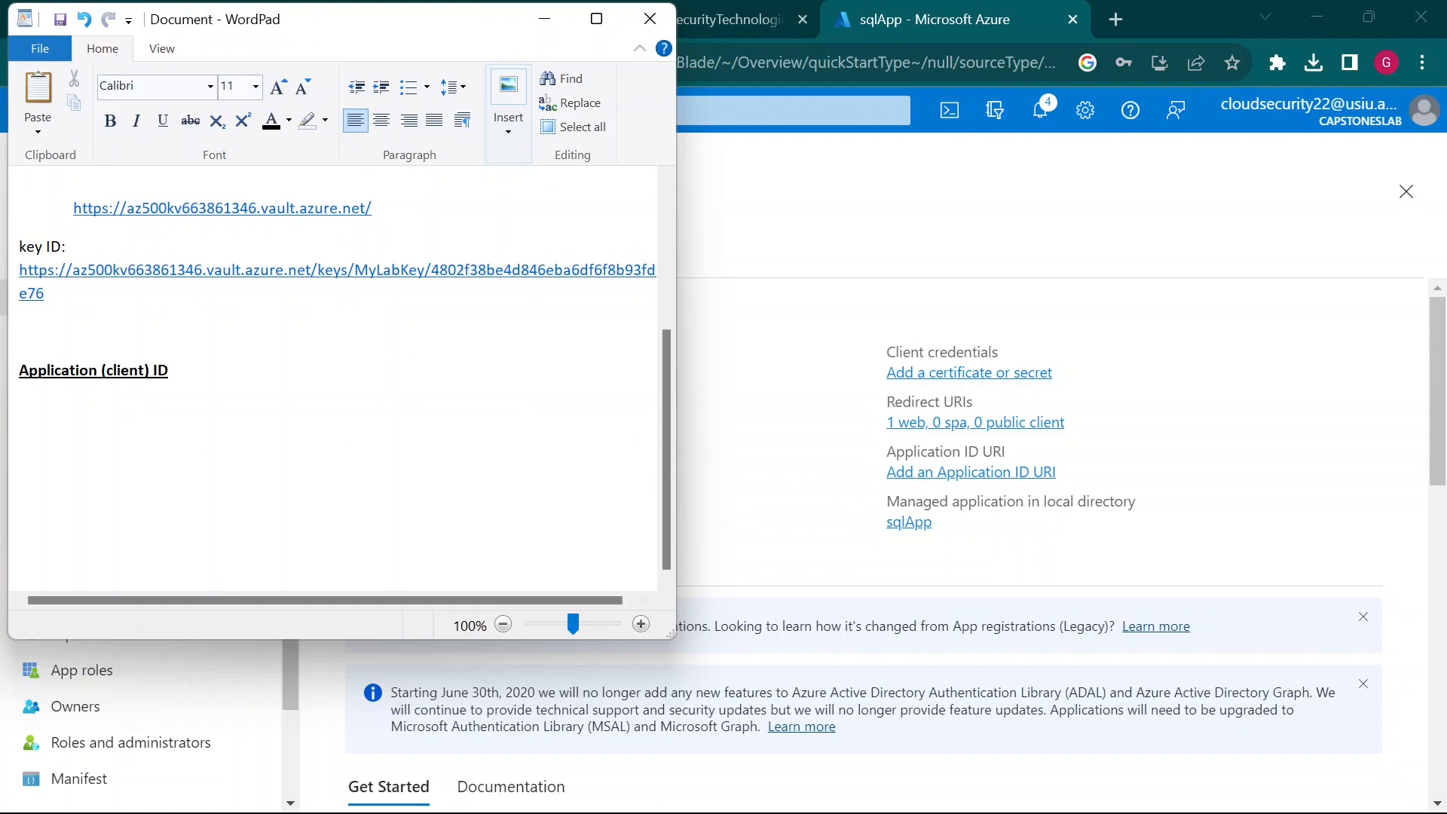
key("ctrl+v")
key("Return")
left_click(902, 208)
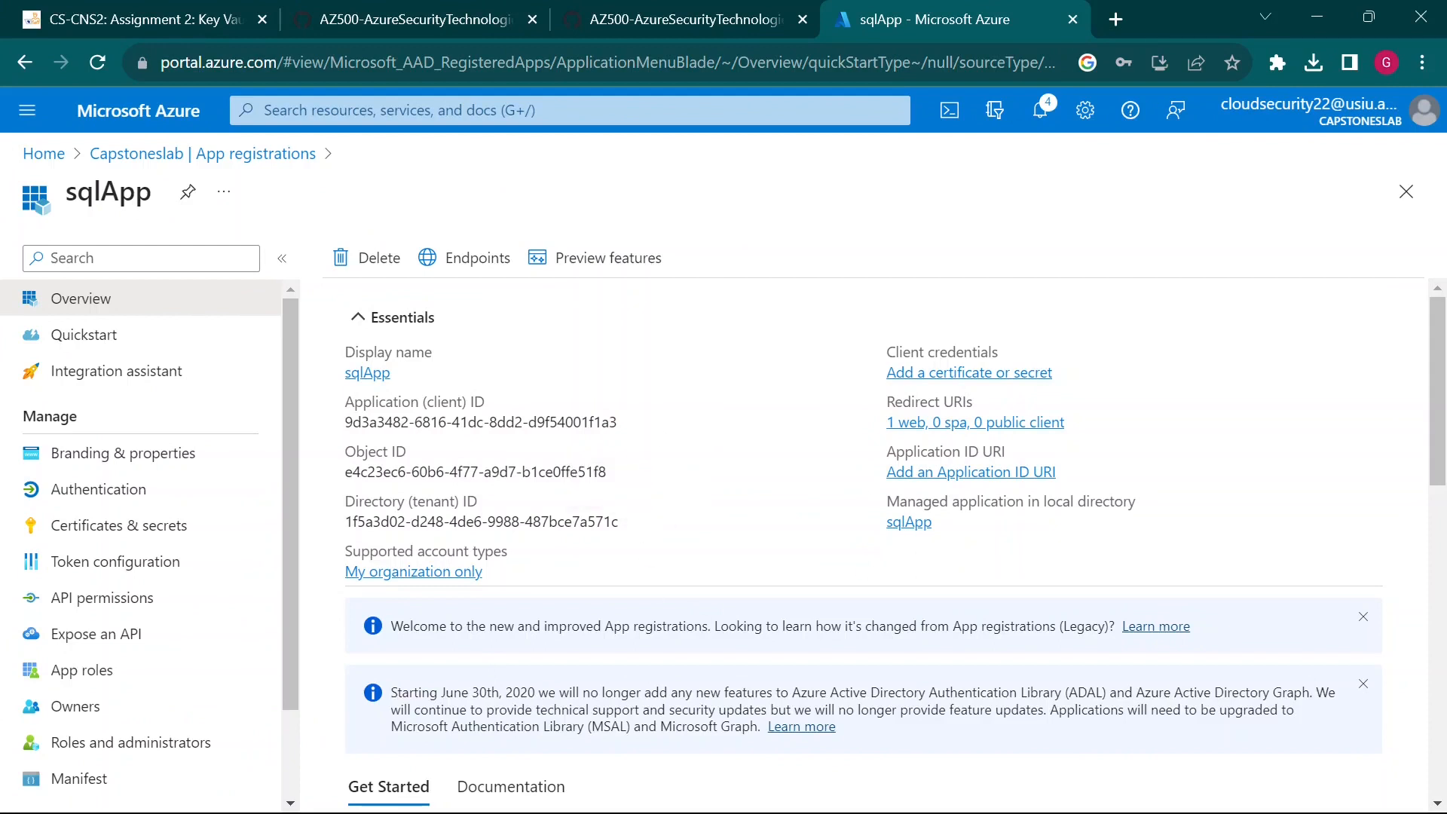
Check the lab instructions for the next task on certificates and client secrets, and return to sqlApp's overview in the portal
scroll(734, 554, "down", 10)
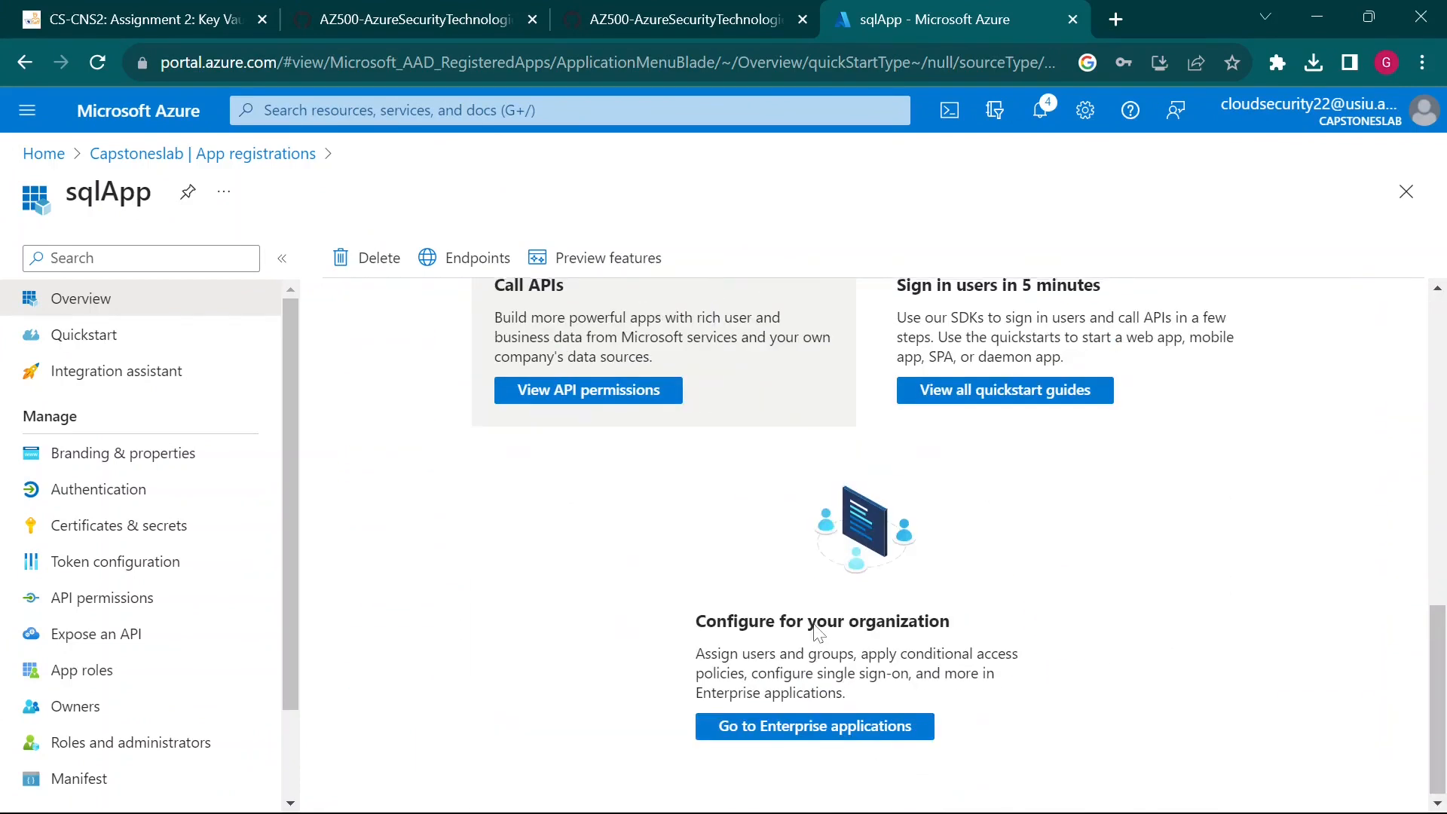
scroll(818, 633, "up", 10)
left_click(739, 15)
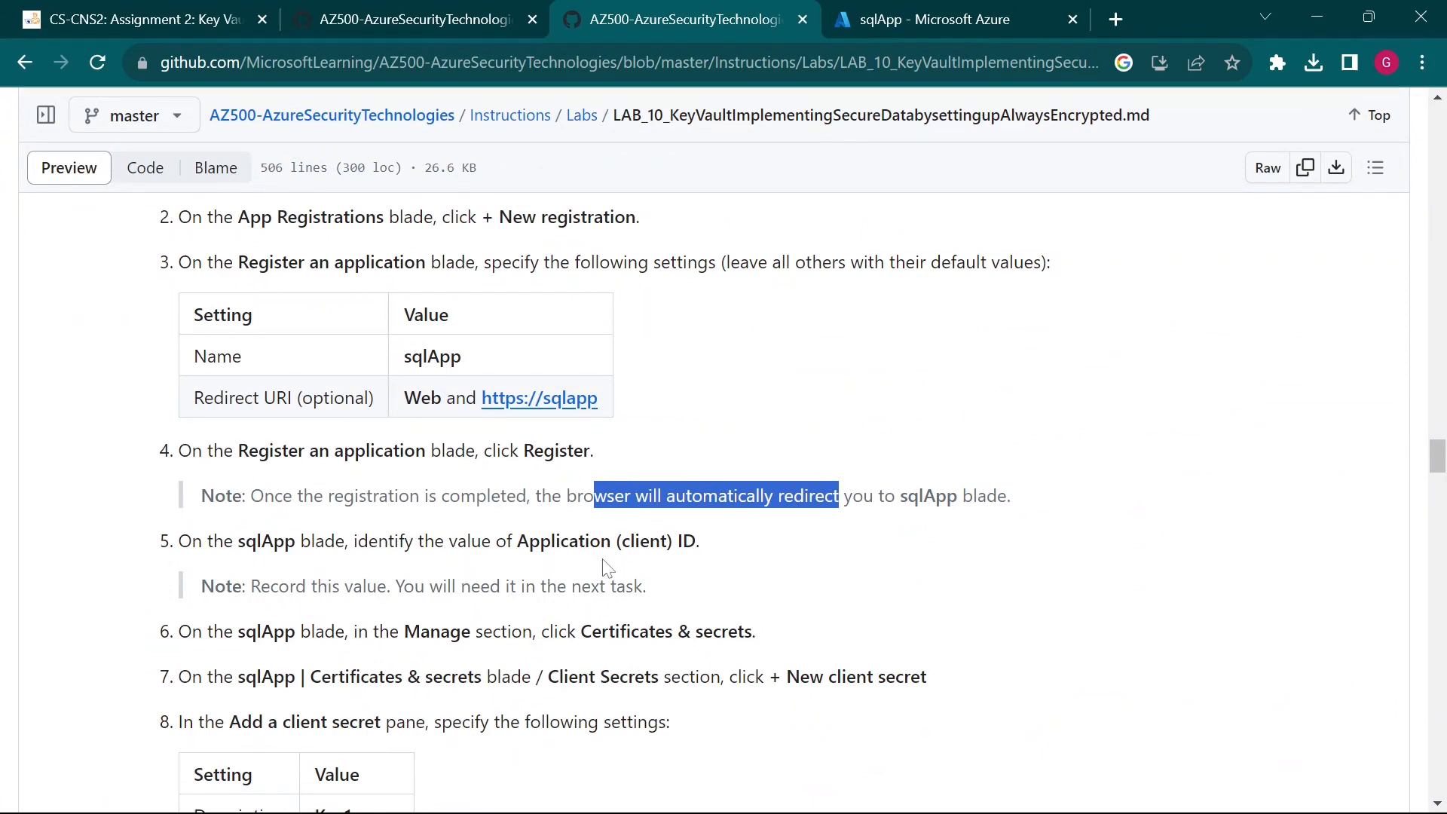
scroll(724, 497, "down", 1)
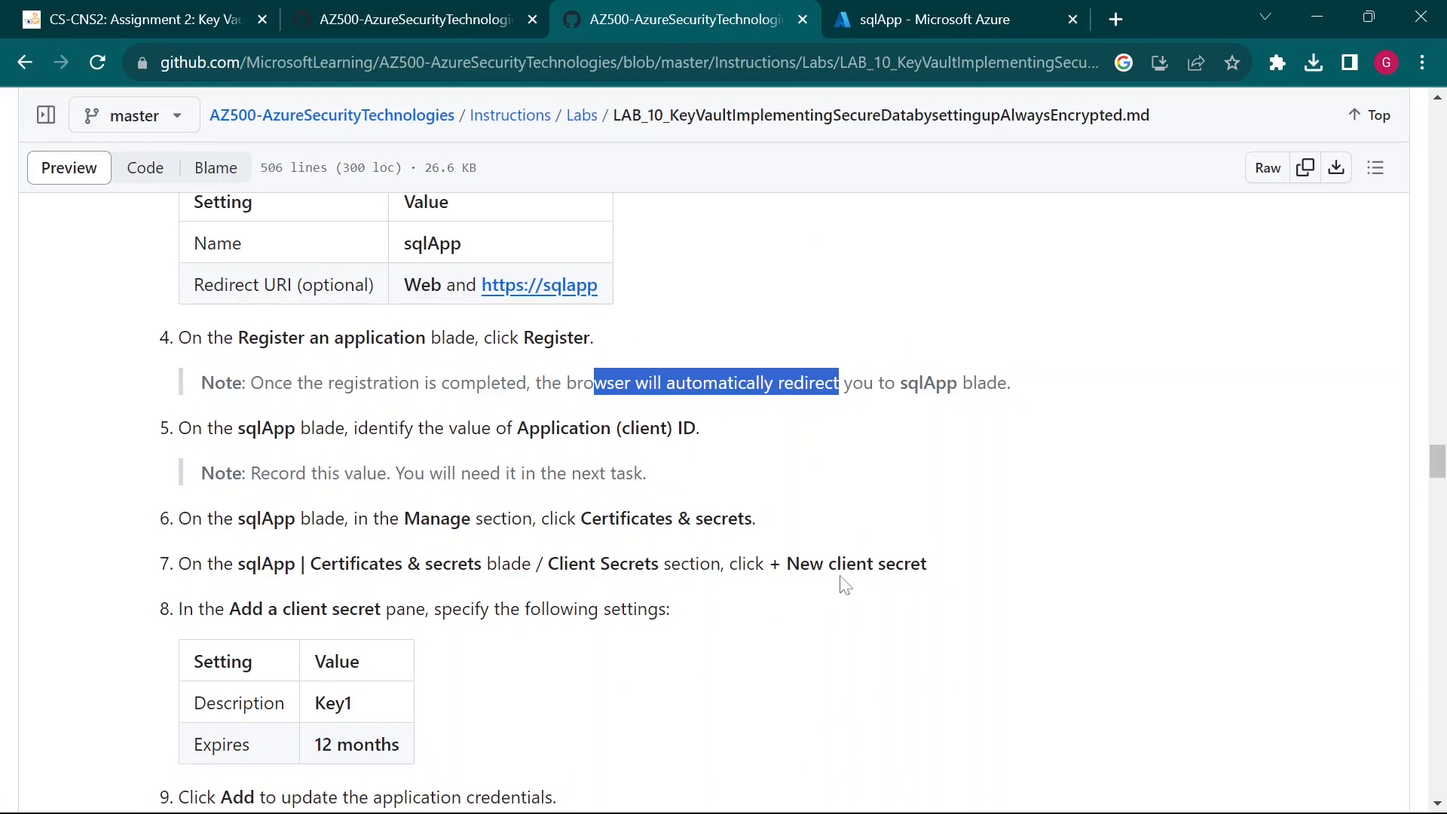
left_click(1010, 19)
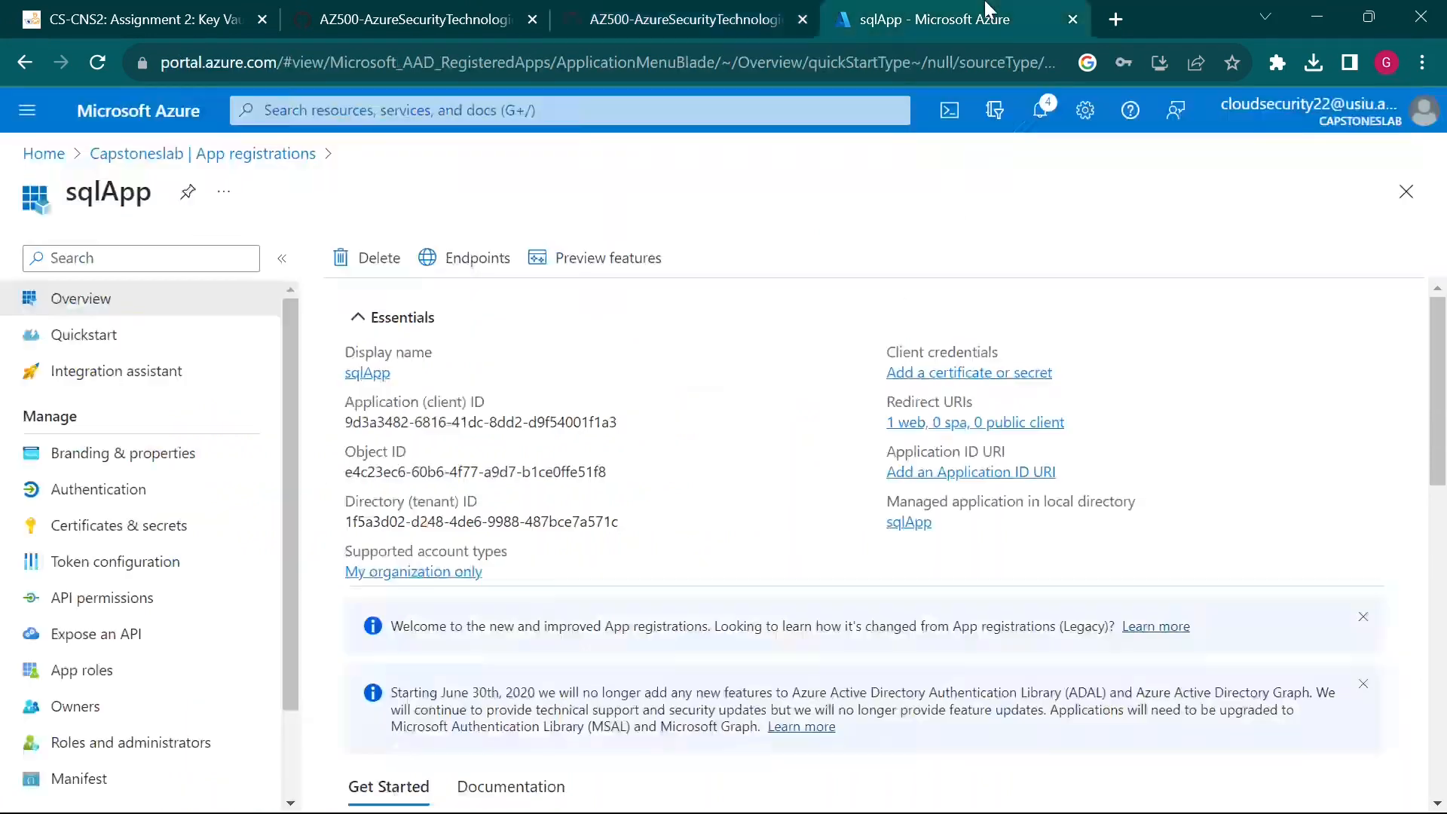
Open the Certificates & secrets page of the sqlApp registration
scroll(220, 495, "down", 3)
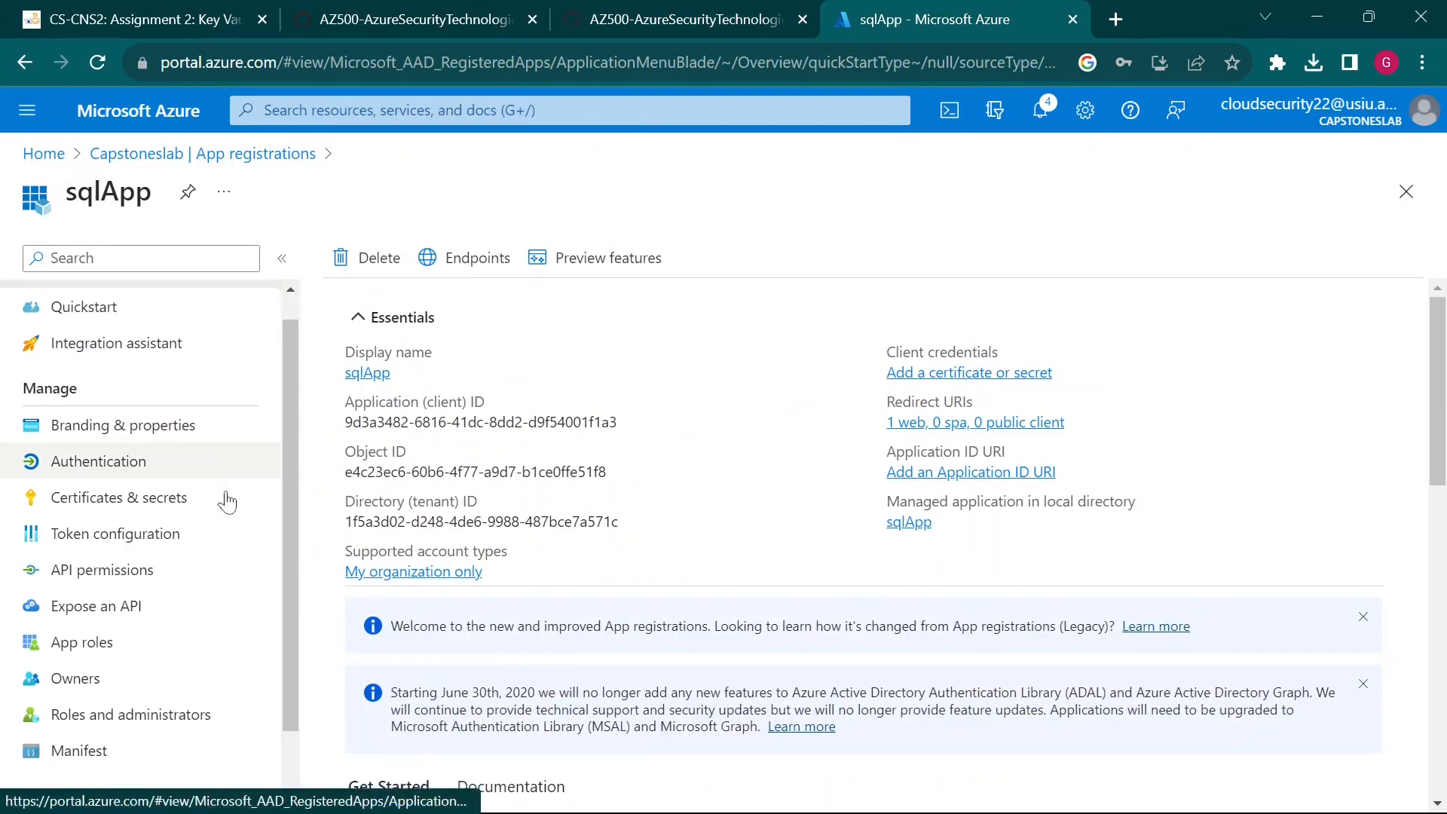
mouse_move(1, 281)
left_mouse_down()
mouse_move(245, 365)
mouse_move(241, 691)
left_mouse_up()
key("Escape")
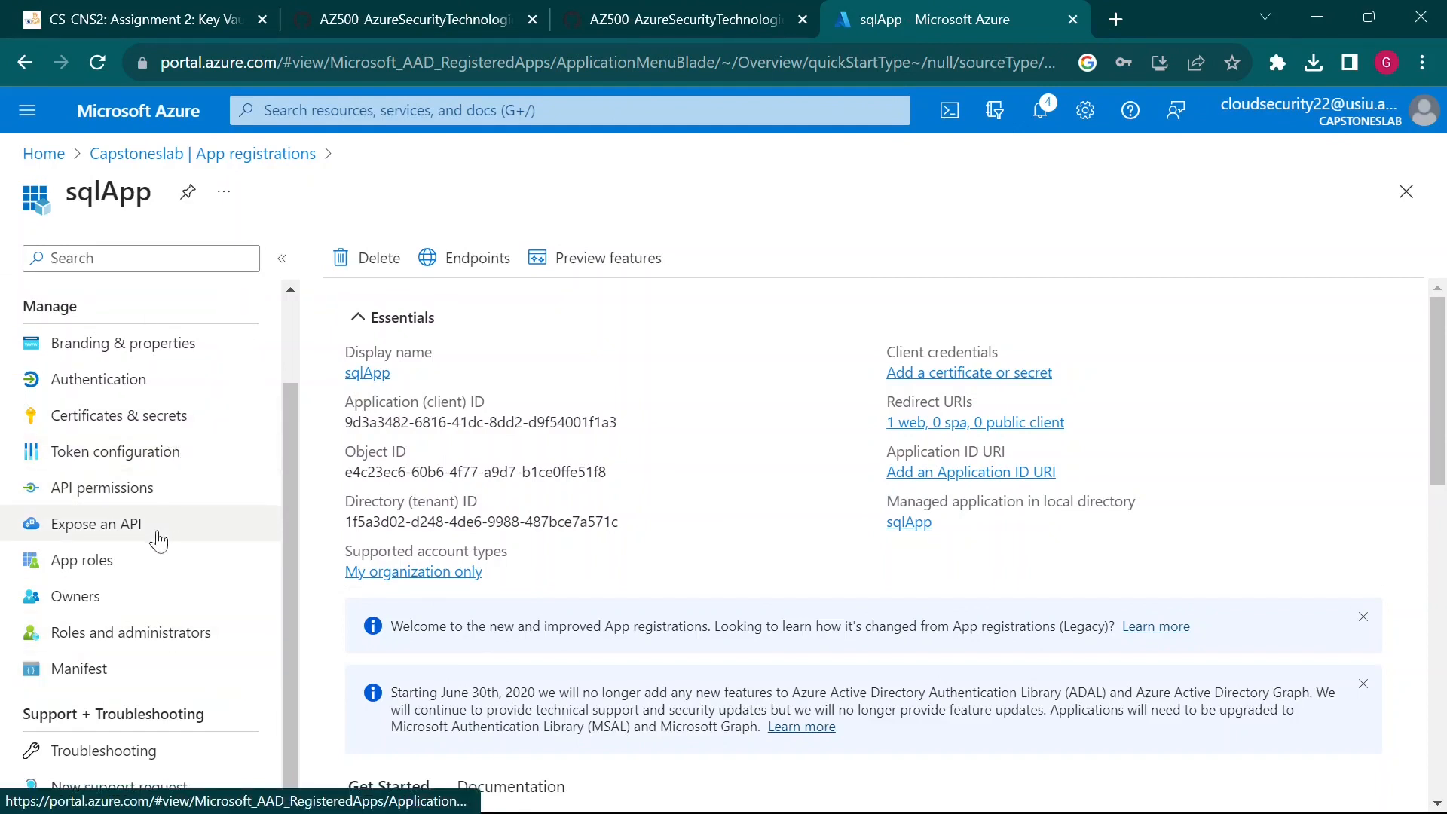
key("ctrl+2")
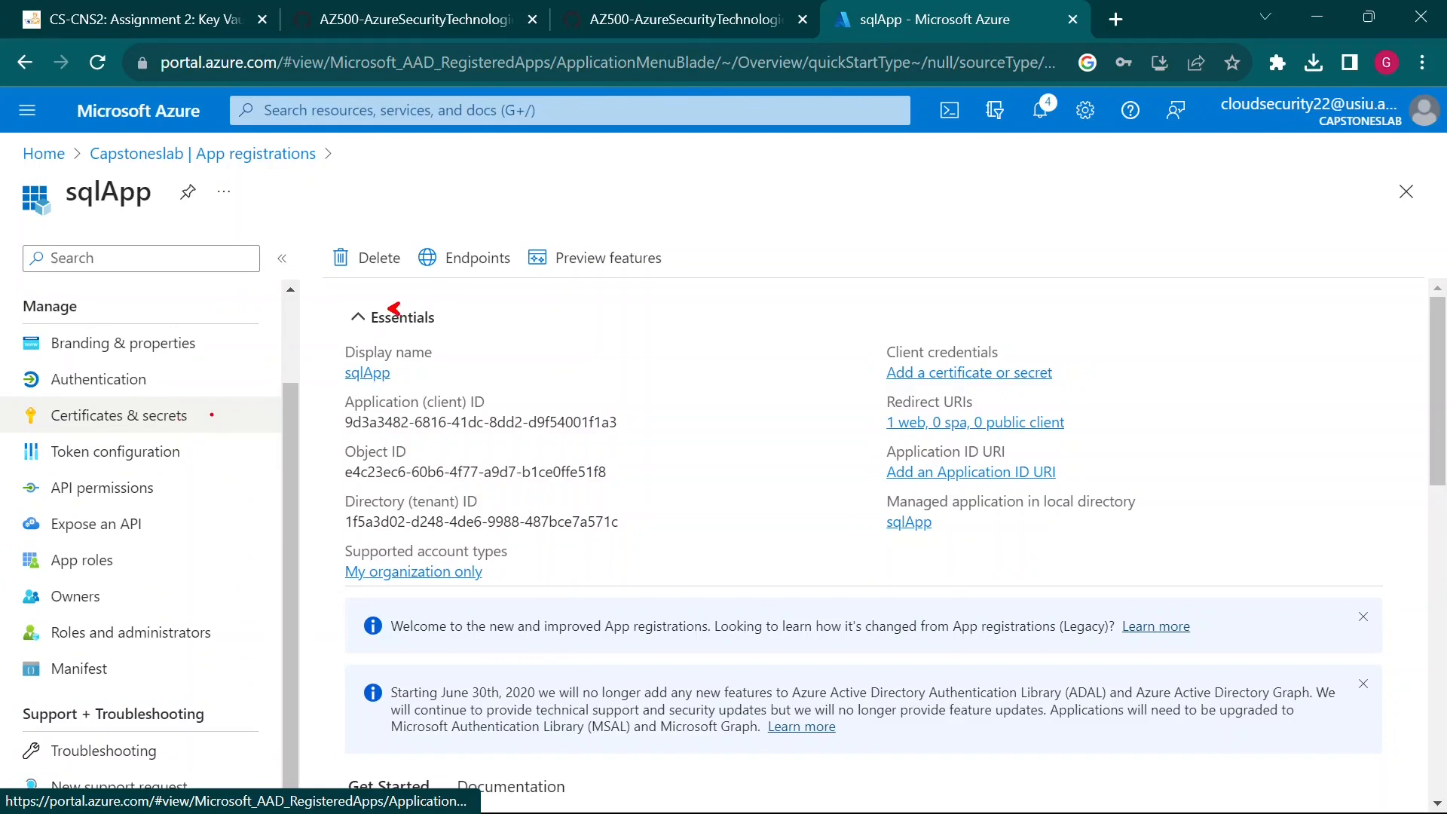
left_click_drag(212, 415, 305, 318)
key("Escape")
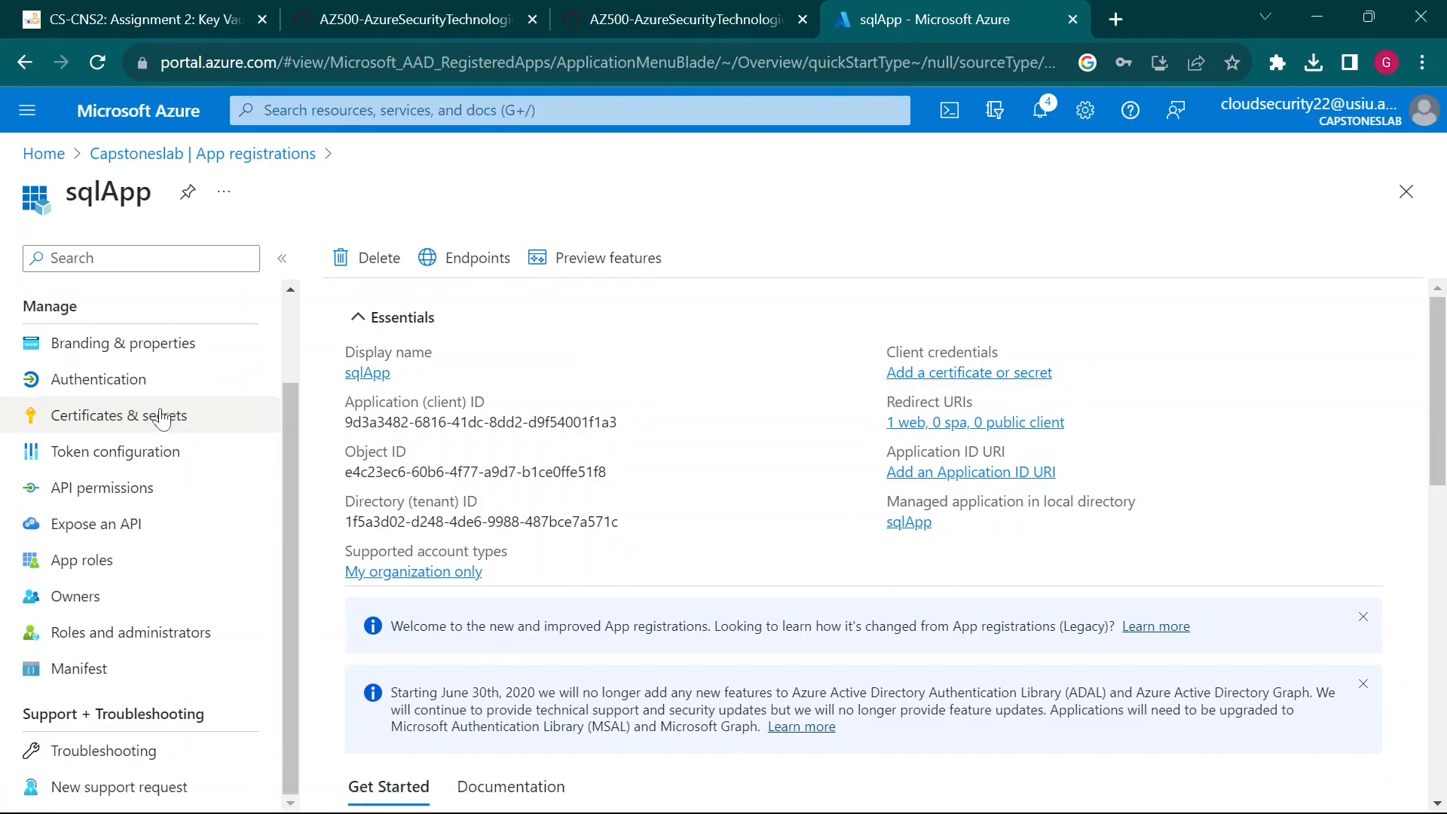
left_click(162, 420)
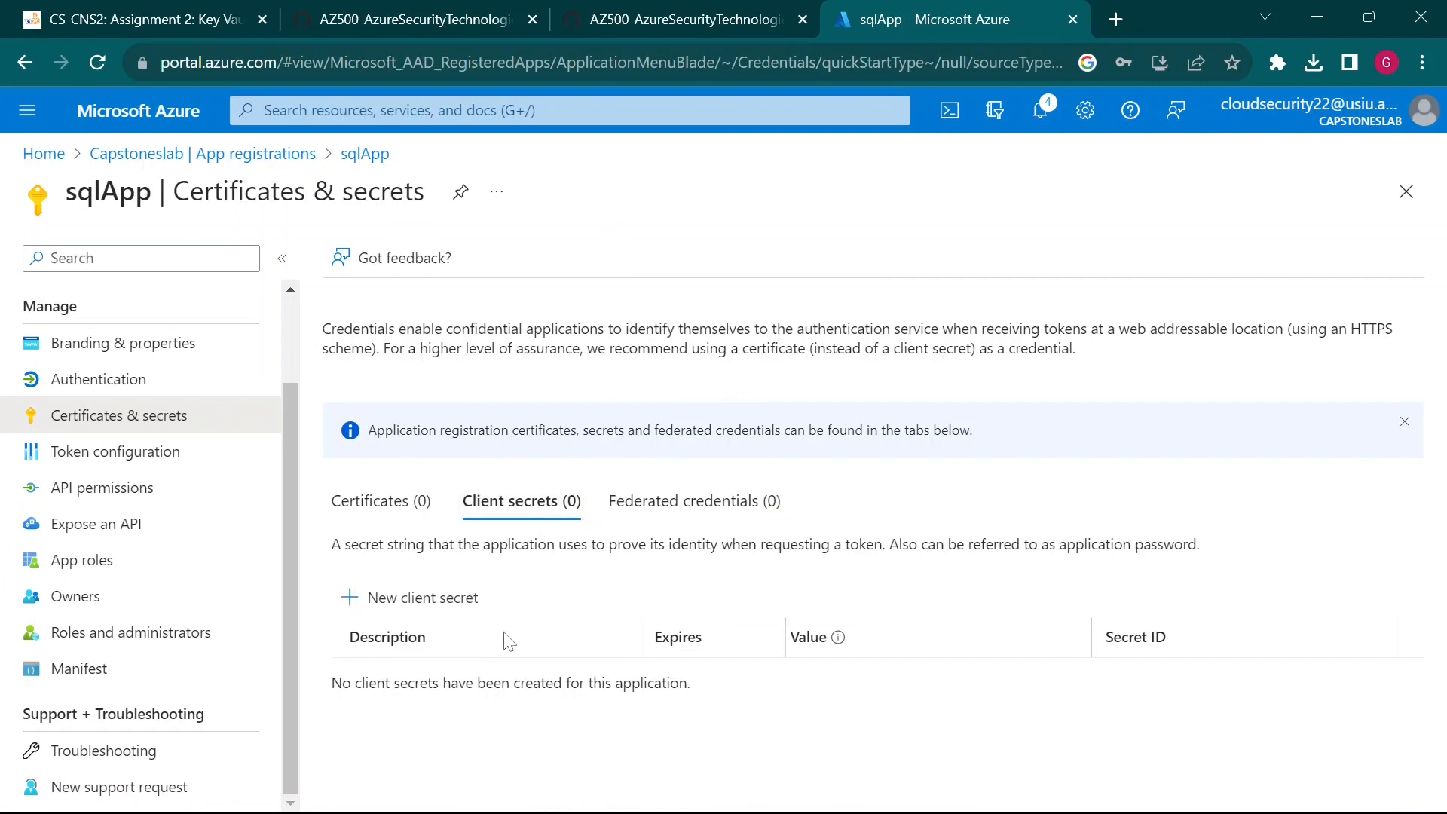
Look at the blank client secret form, close it, and read the page's description of what a client secret is
left_click(448, 597)
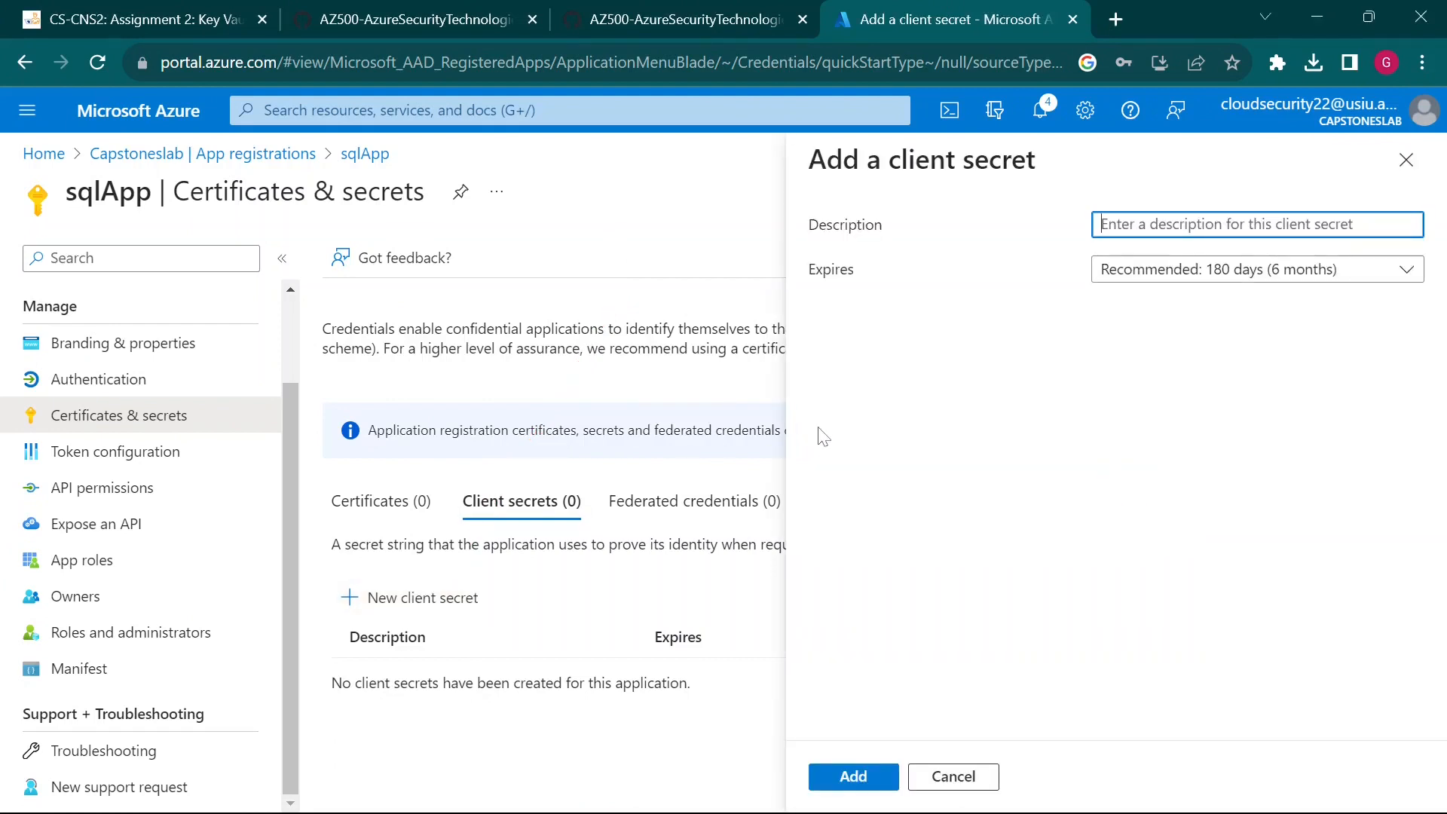
left_click(1393, 178)
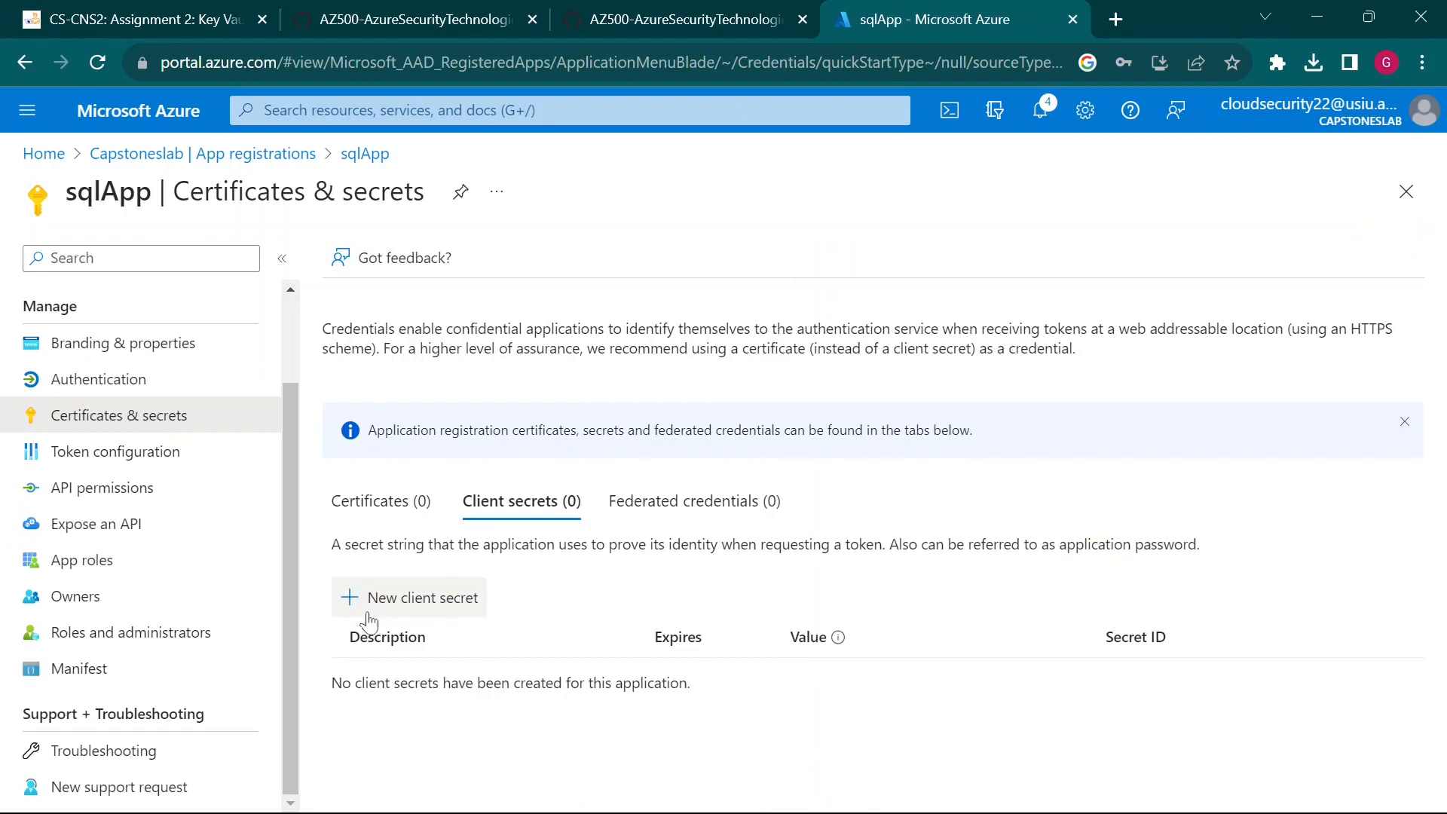
left_click_drag(332, 544, 1198, 558)
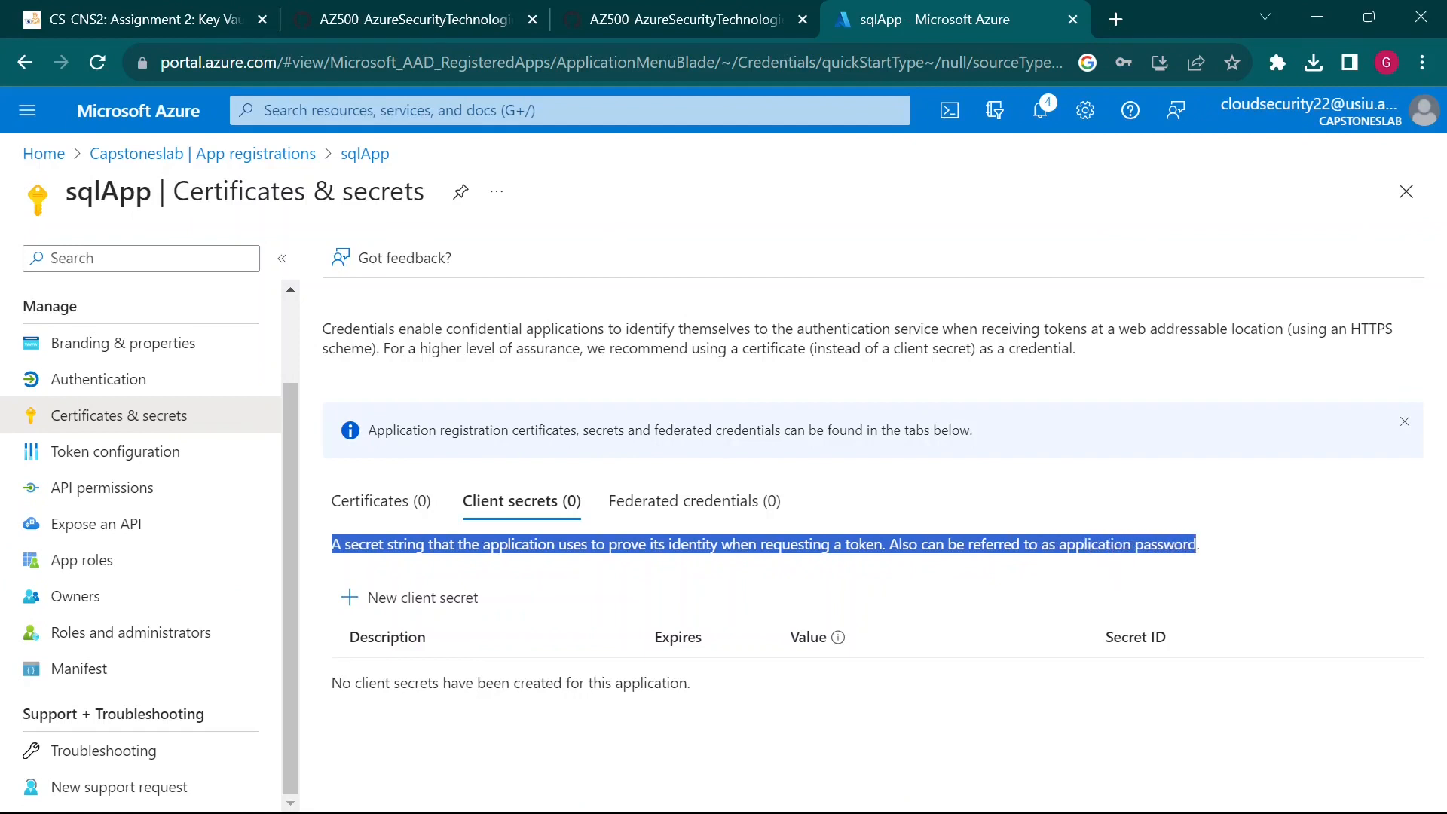
left_click(1069, 601)
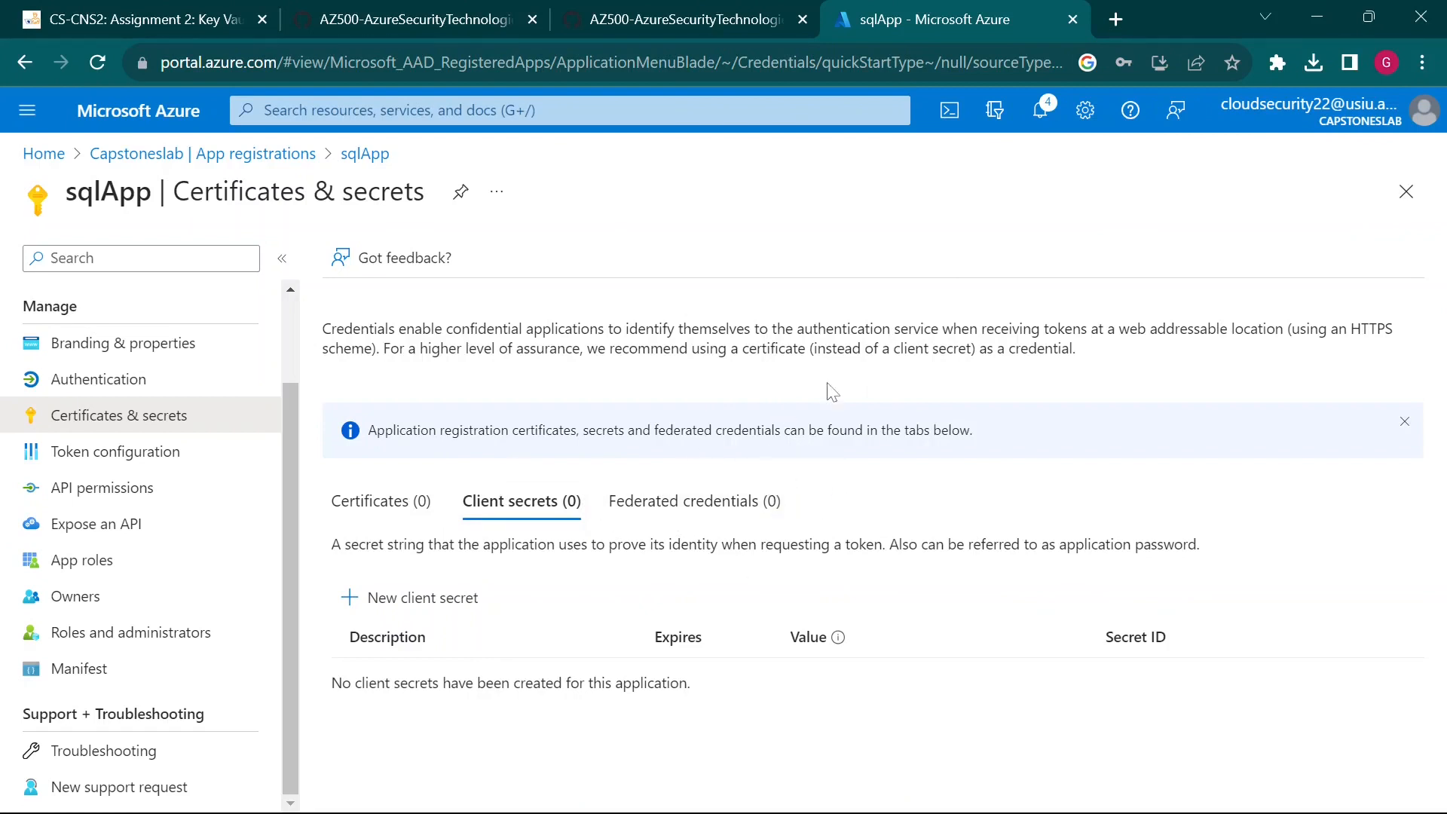
Start a new client secret for sqlApp and check the lab instructions for the settings it requires
left_click(422, 598)
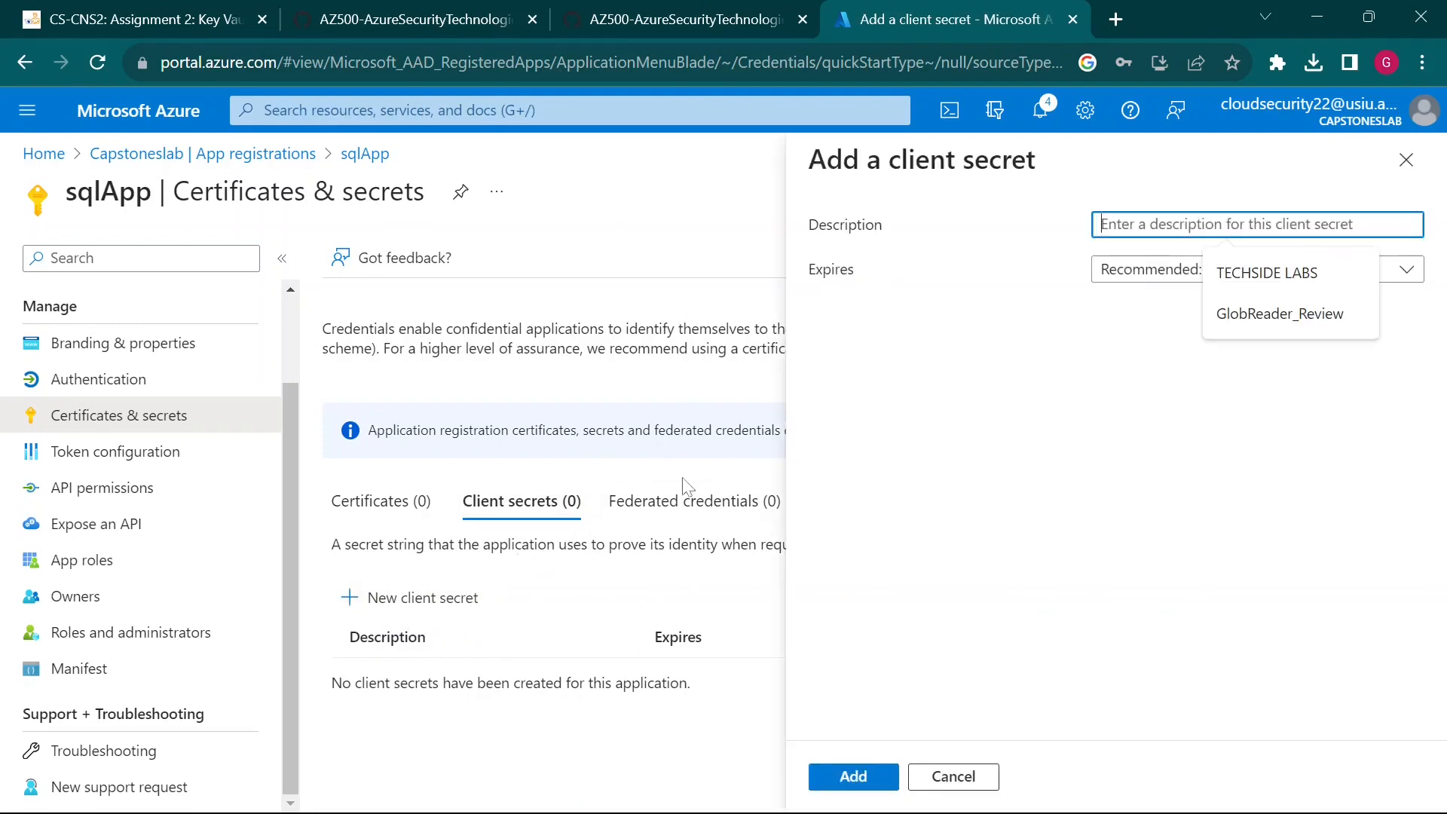
left_click(701, 19)
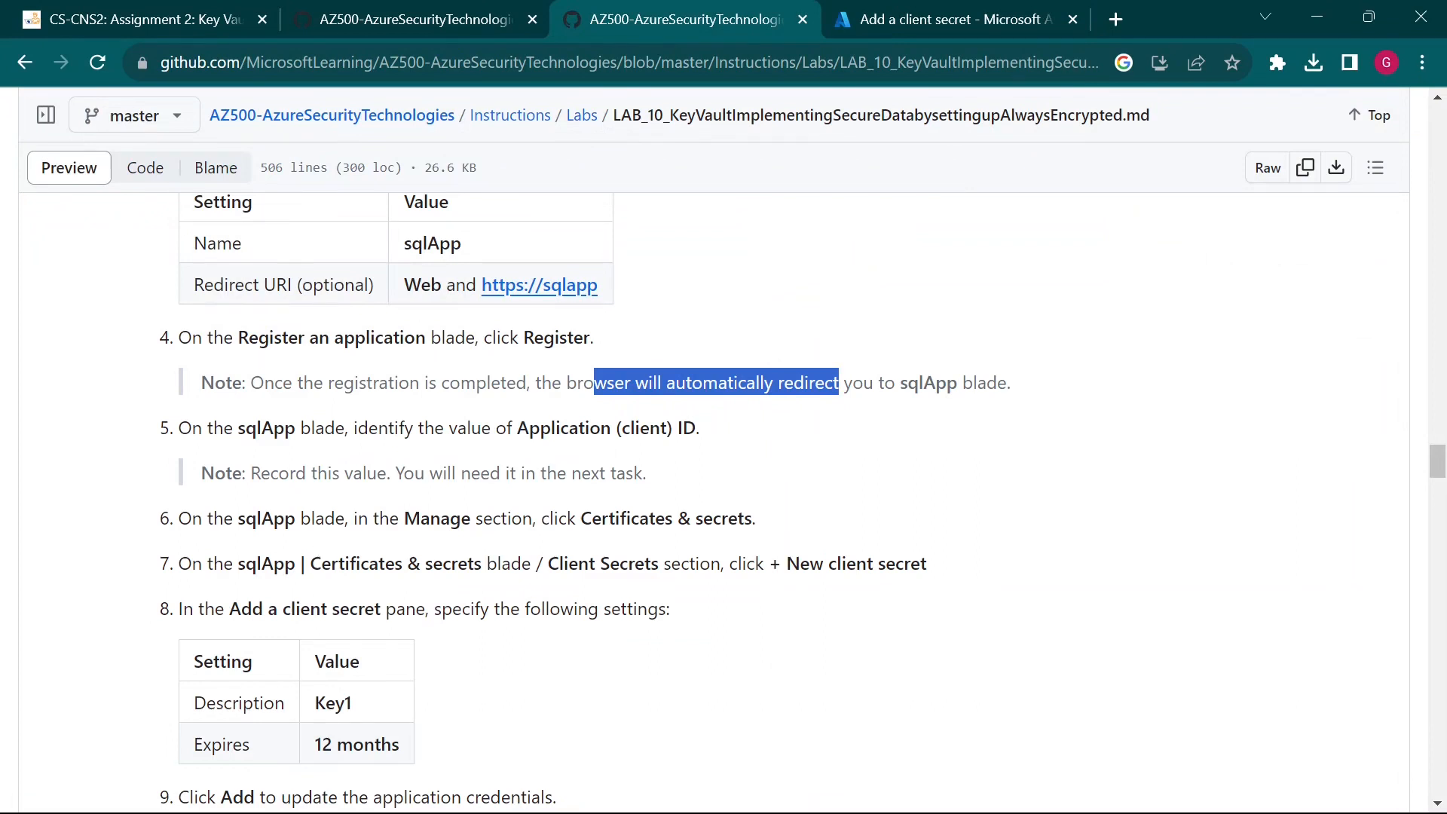
scroll(262, 538, "down", 1)
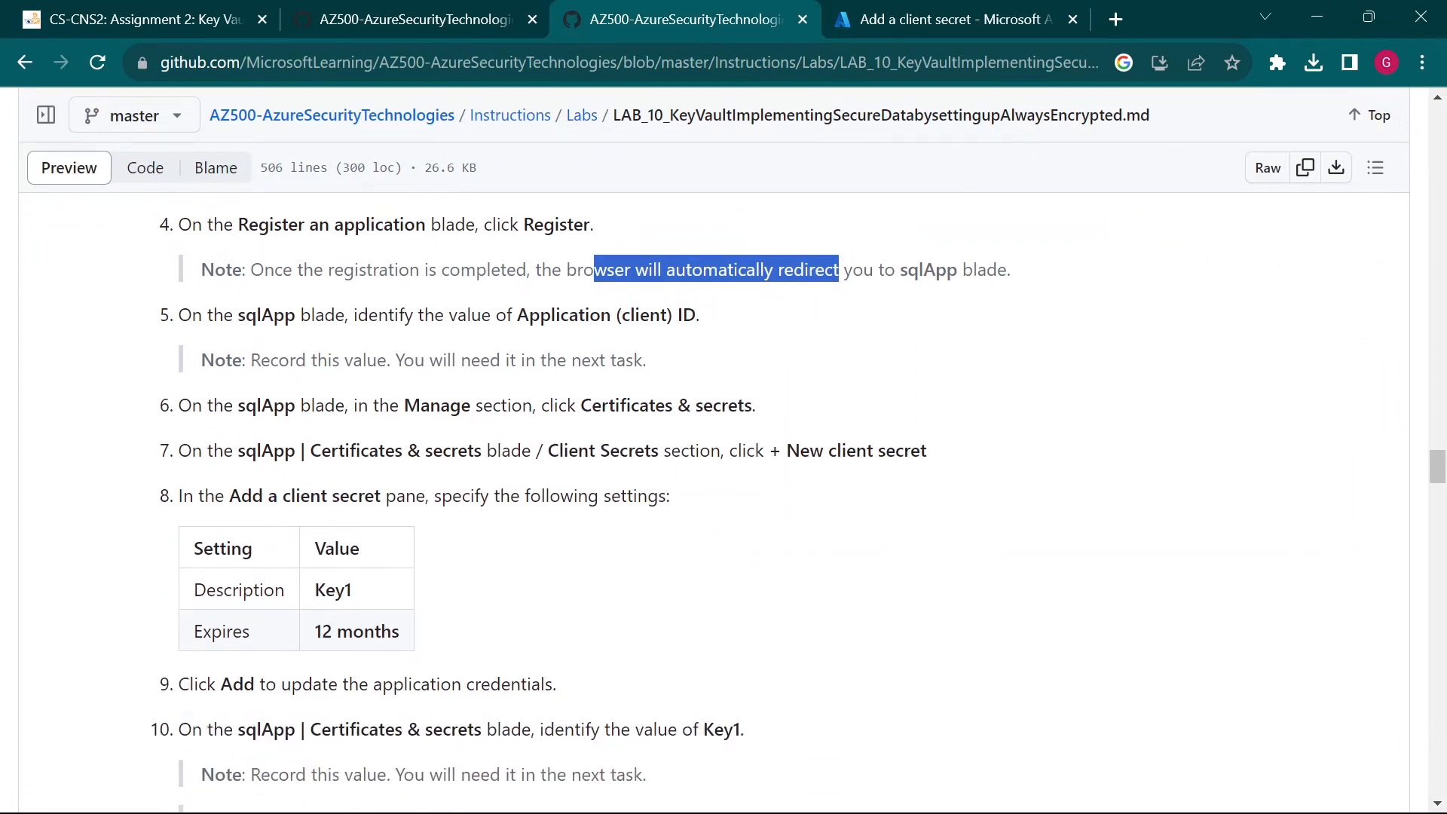
scroll(701, 501, "down", 1)
left_click_drag(229, 383, 327, 383)
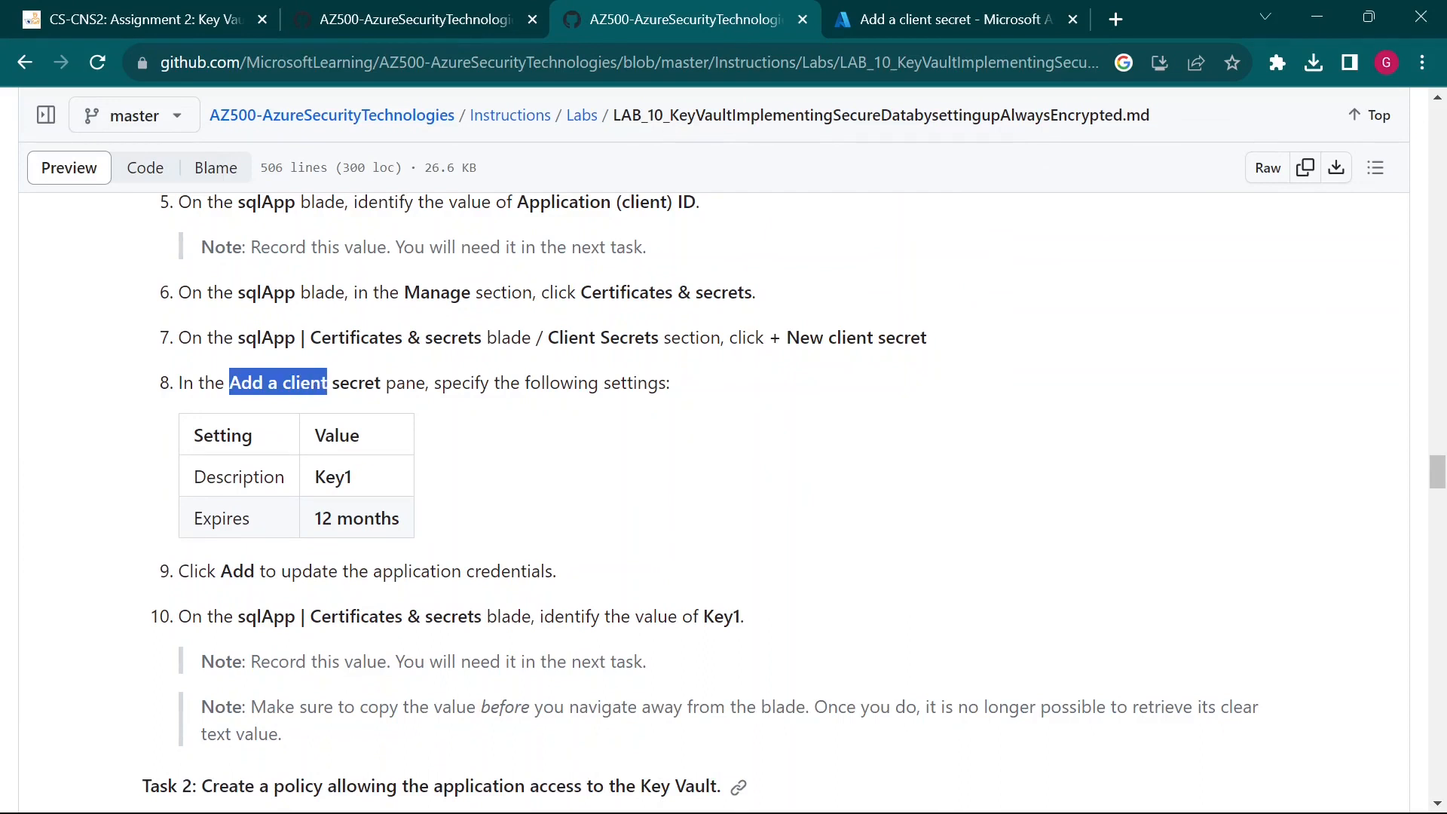
left_click(331, 383)
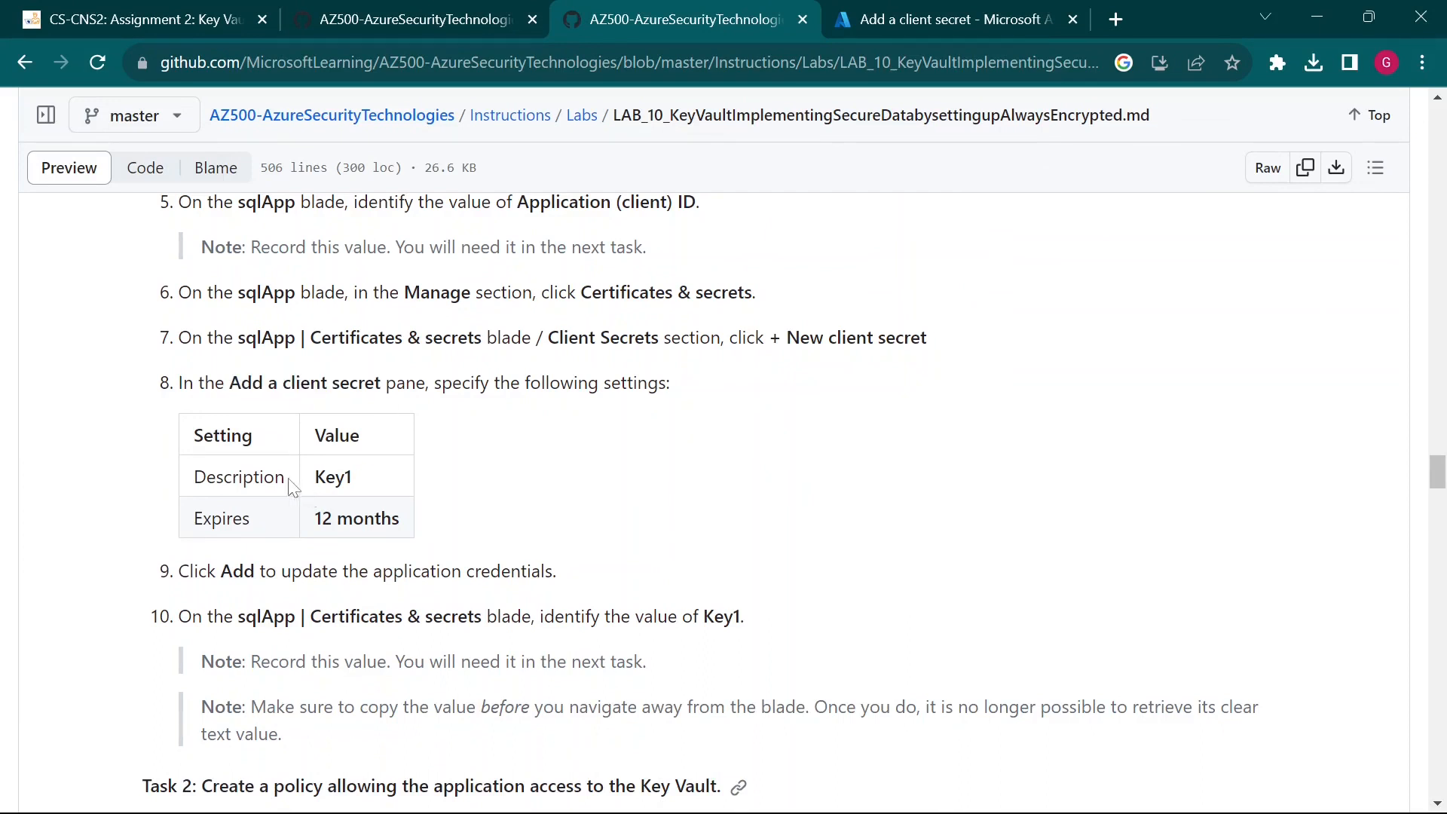
Copy the description Key1 from the lab instructions into the new client secret's Description
left_click_drag(311, 479, 359, 483)
left_click(365, 496)
left_click(1011, 11)
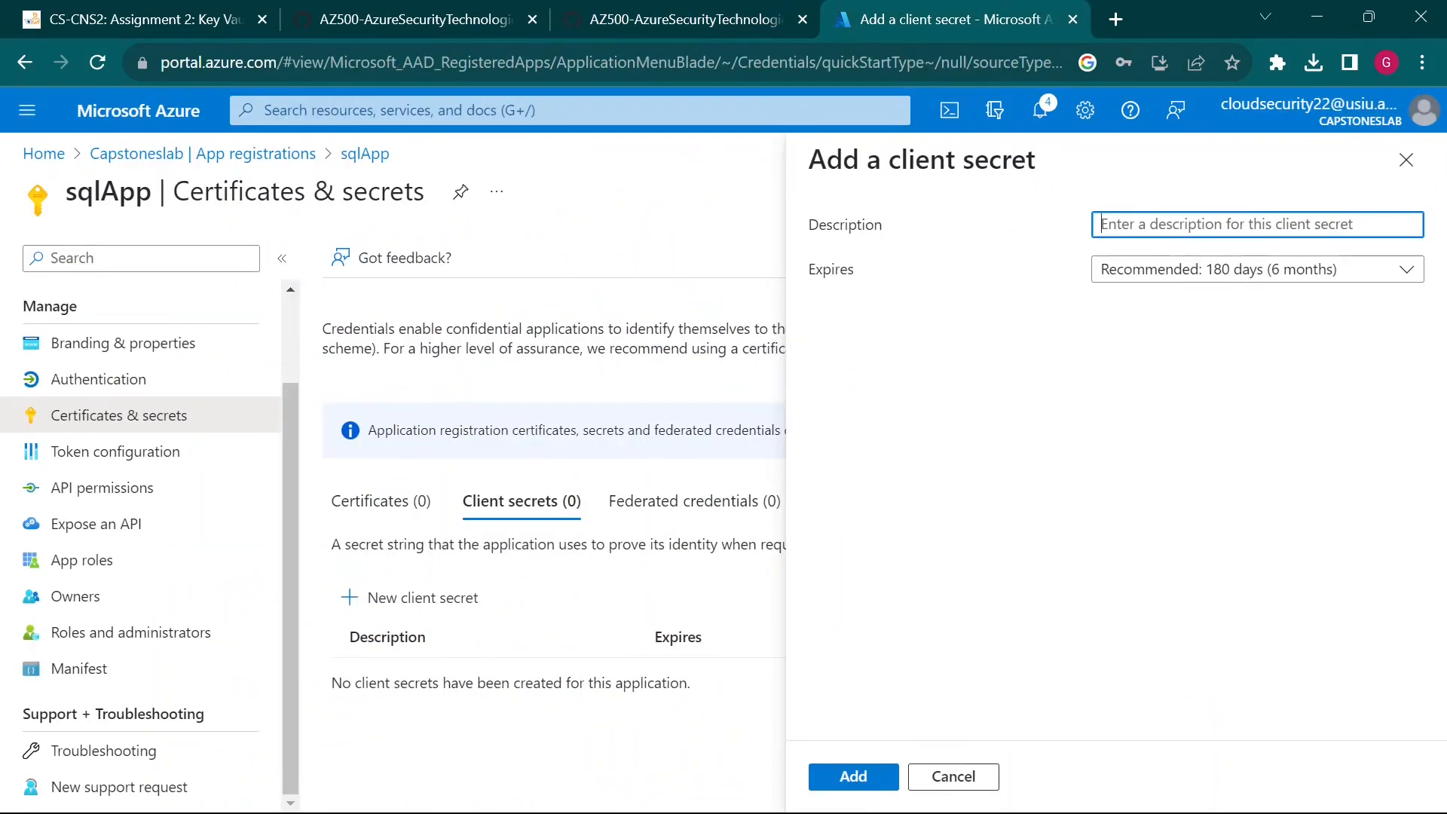
left_click(1257, 225)
key("ctrl+v")
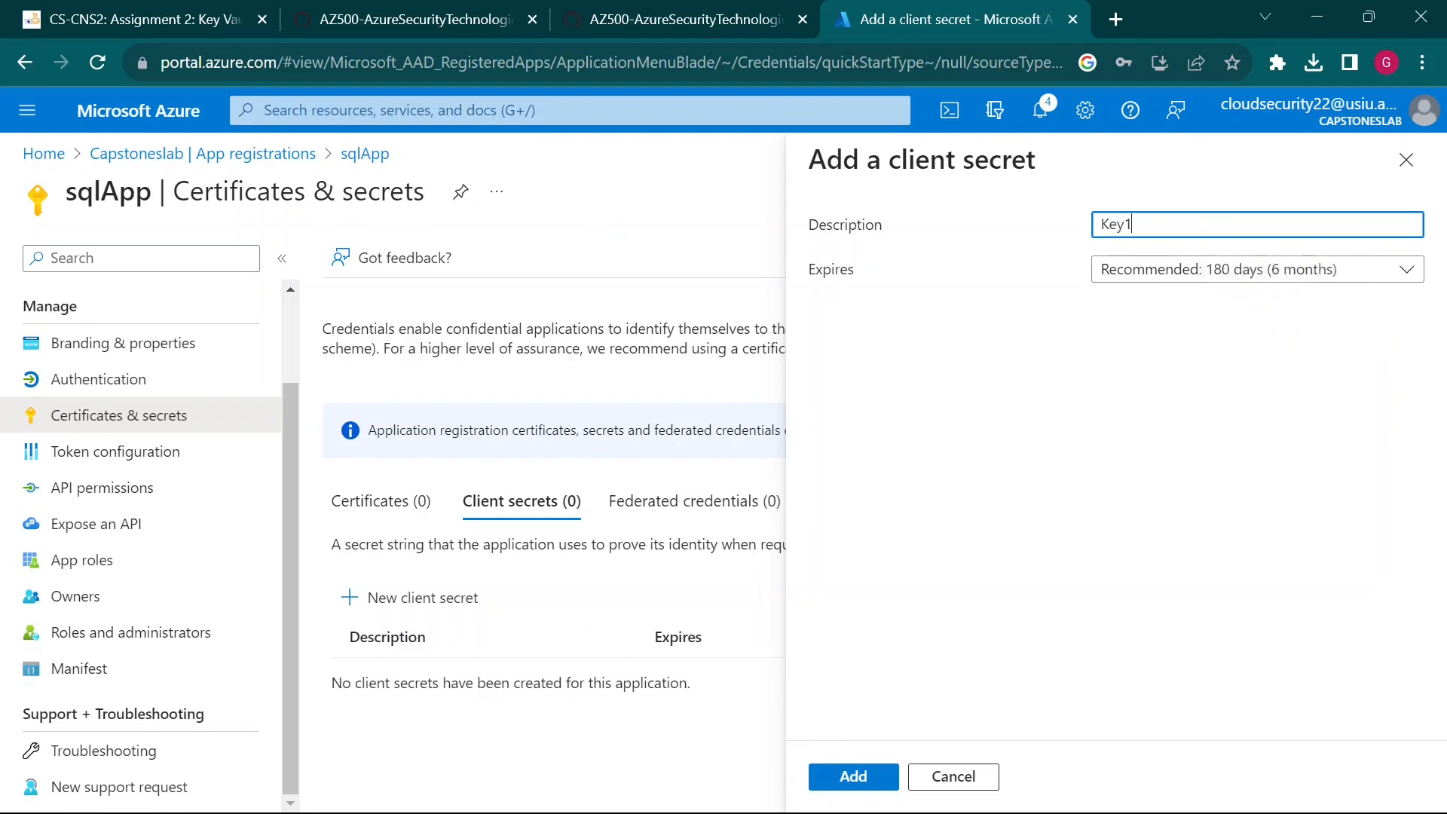
Set the client secret to expire in 365 days (12 months) and add it
left_click(1170, 273)
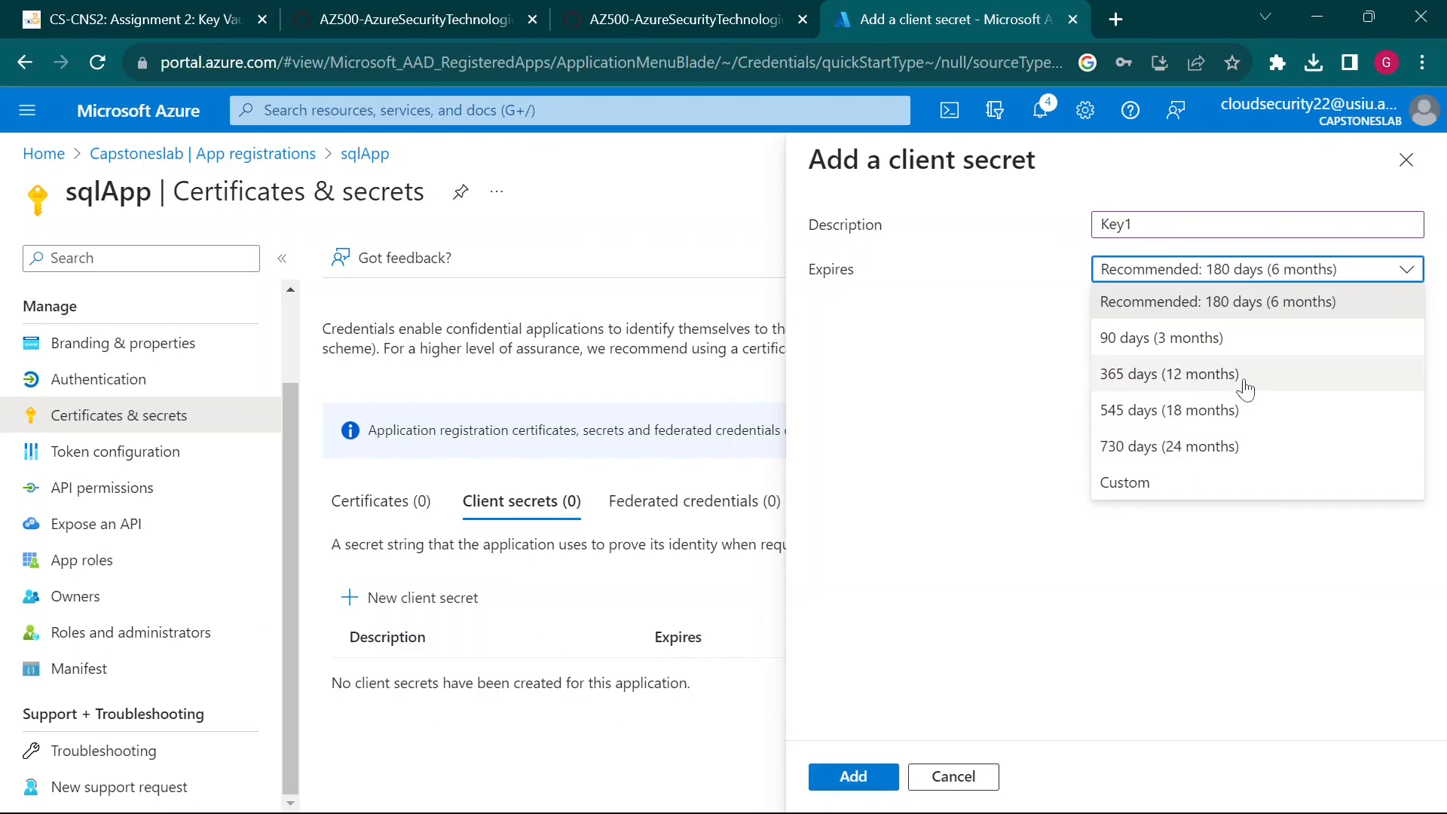
left_click(1155, 377)
left_click(871, 781)
Read the lab's notes on recording the Key1 value before navigating away from the blade
left_click(686, 18)
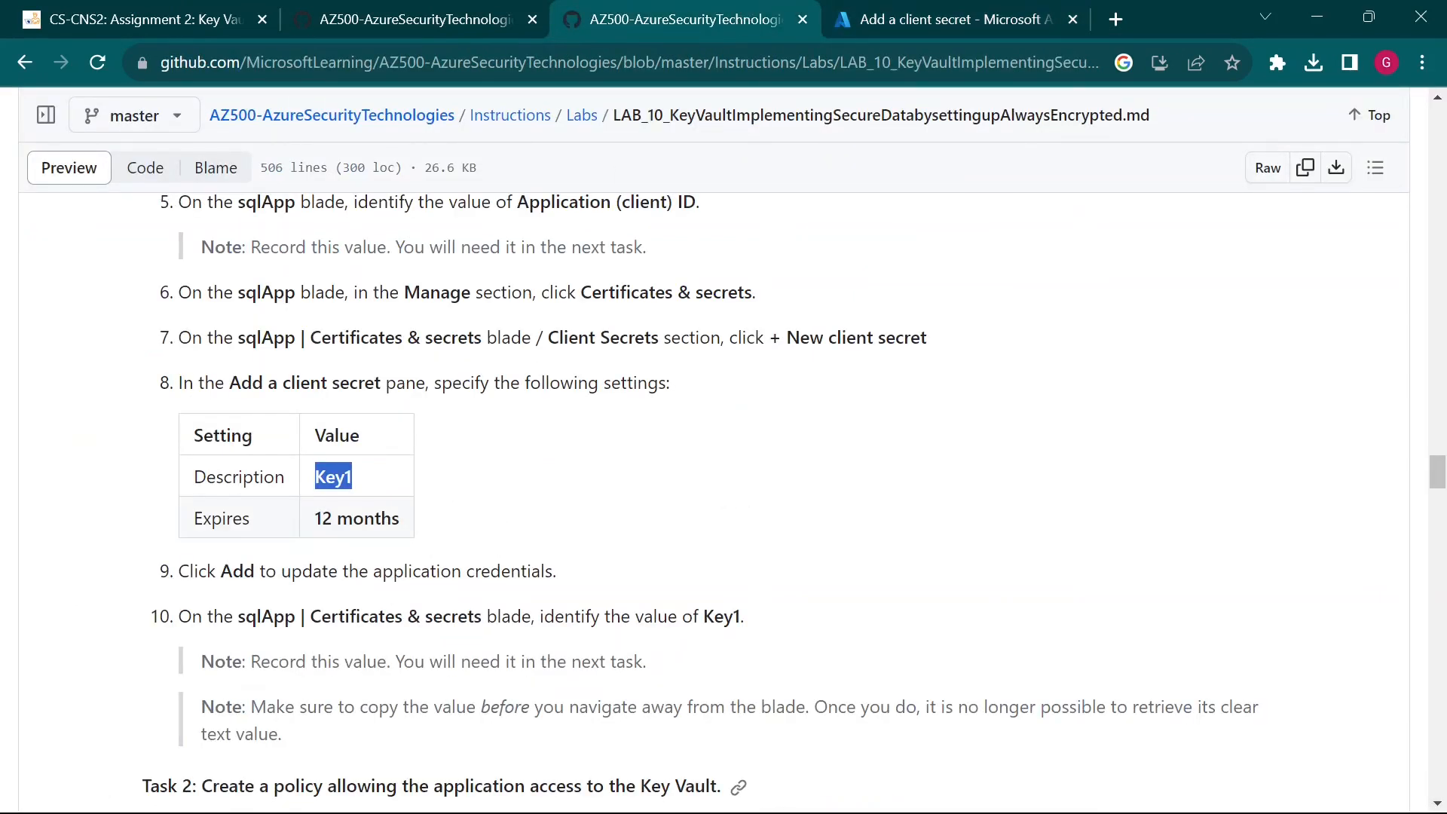
scroll(545, 373, "down", 3)
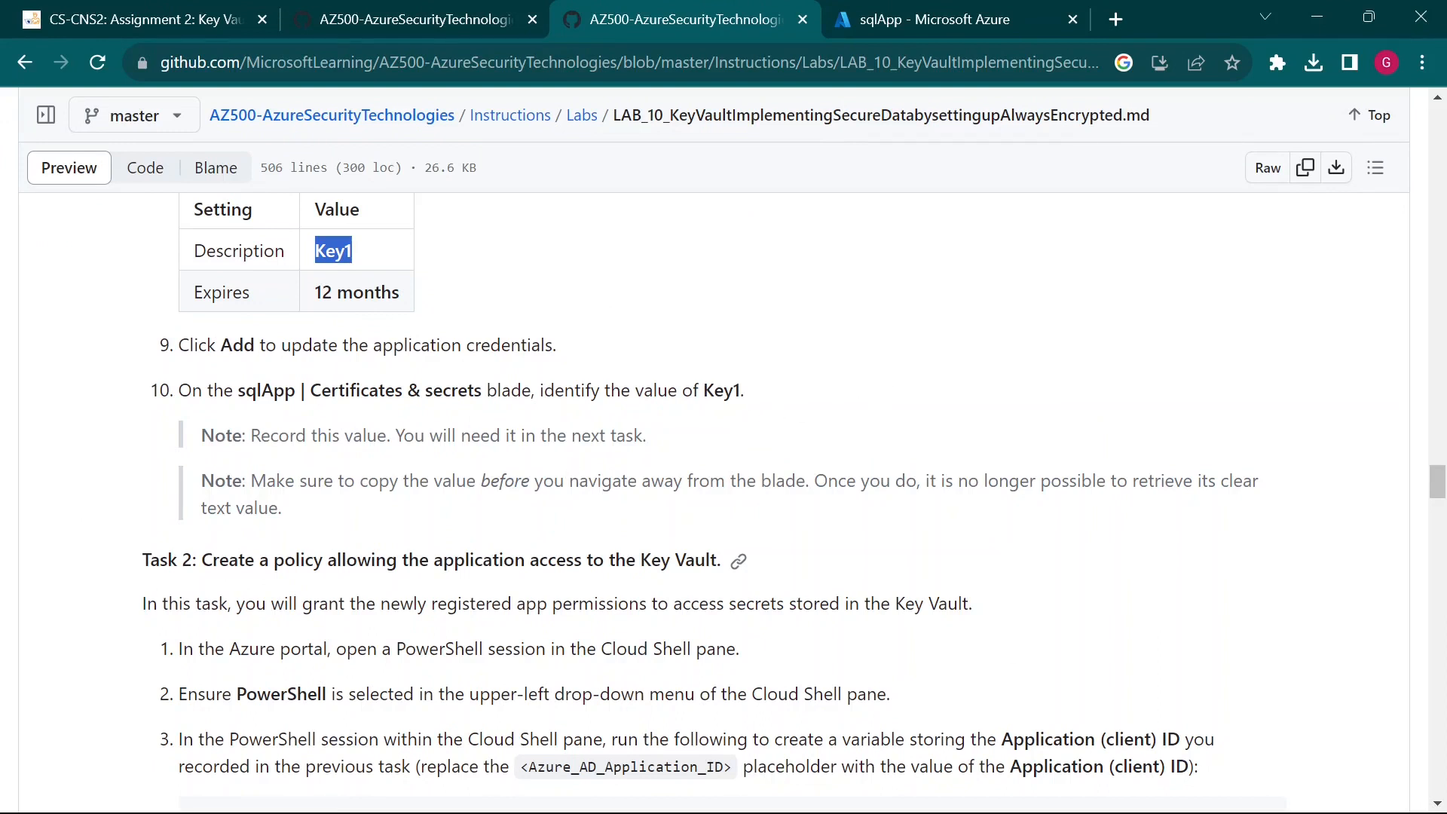
left_click_drag(253, 436, 428, 437)
left_click(463, 457)
left_click_drag(201, 481, 907, 481)
left_click(907, 481)
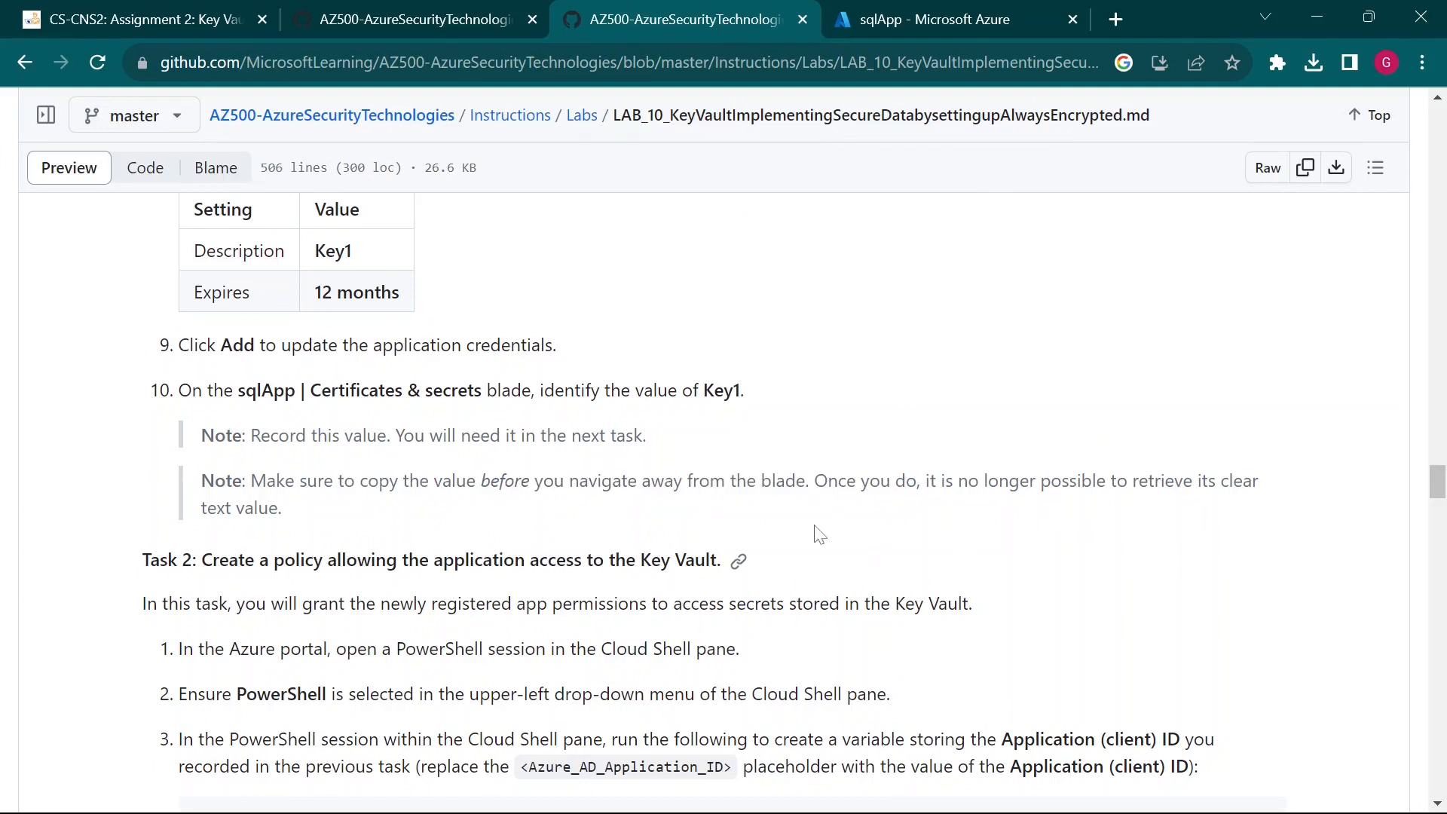
Return to sqlApp's client secrets, narrow the Description column, and examine the Key1 entry, its value and its copy option
left_click(929, 11)
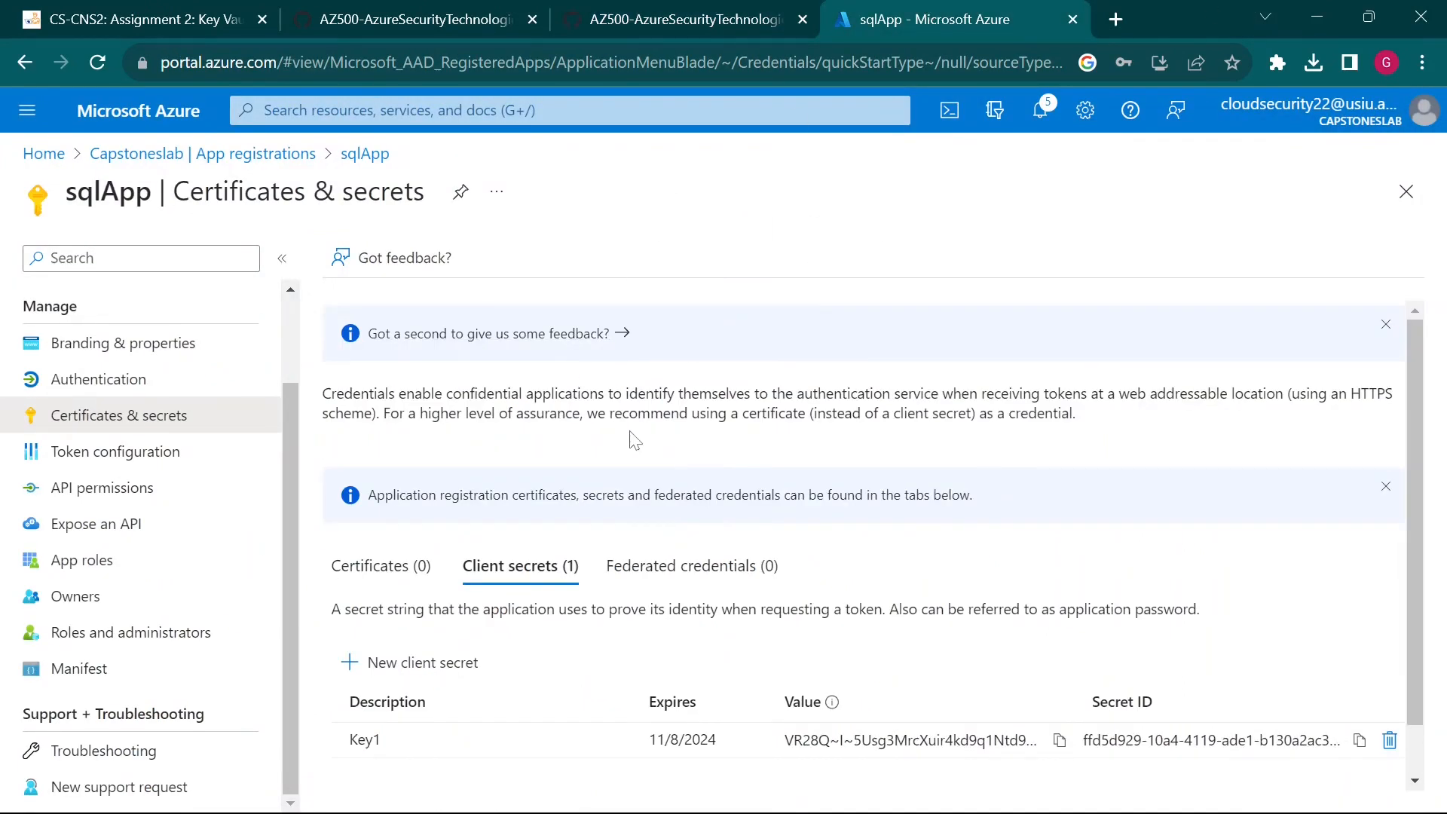
scroll(701, 458, "down", 1)
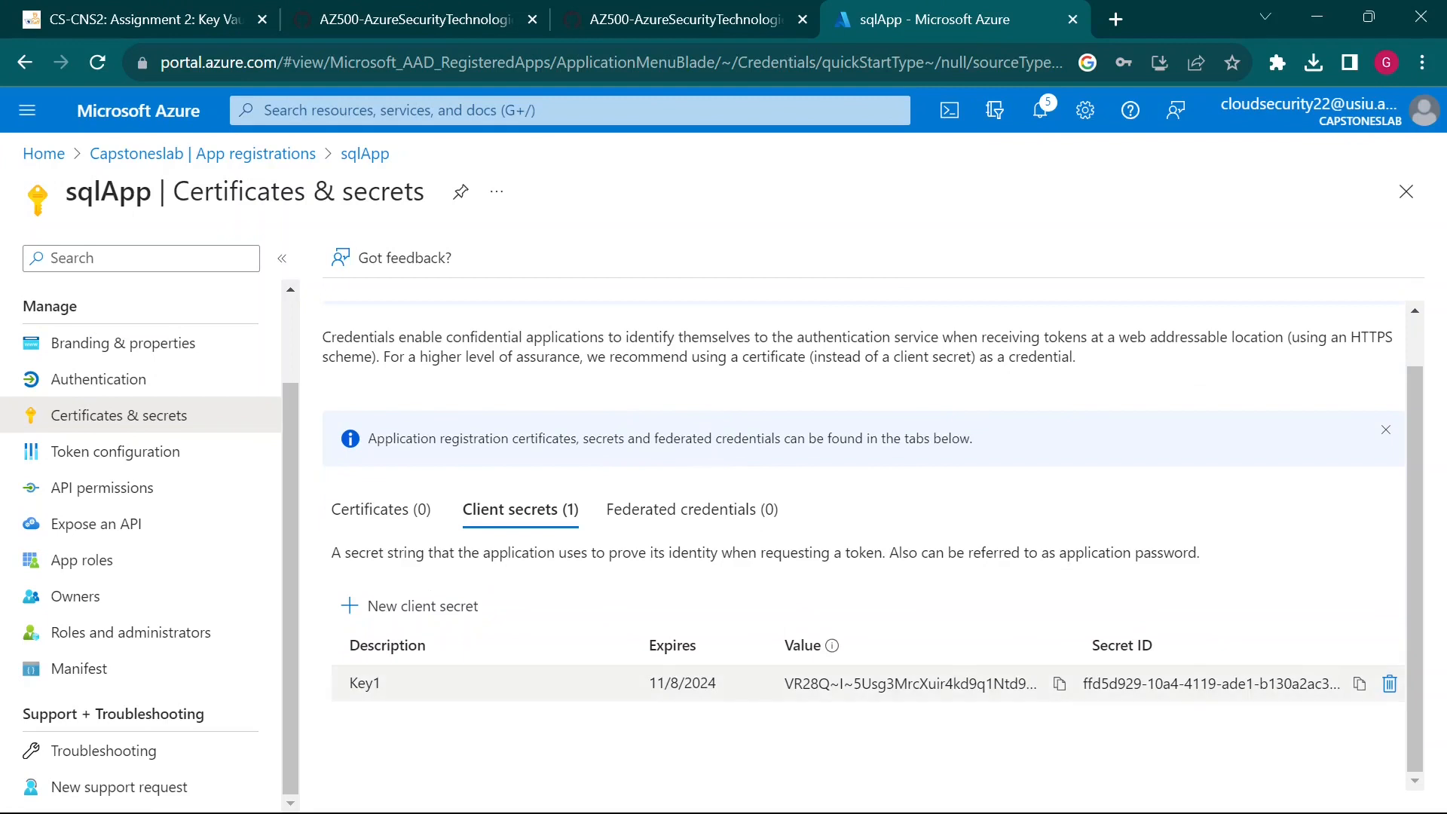
left_click_drag(633, 640, 527, 640)
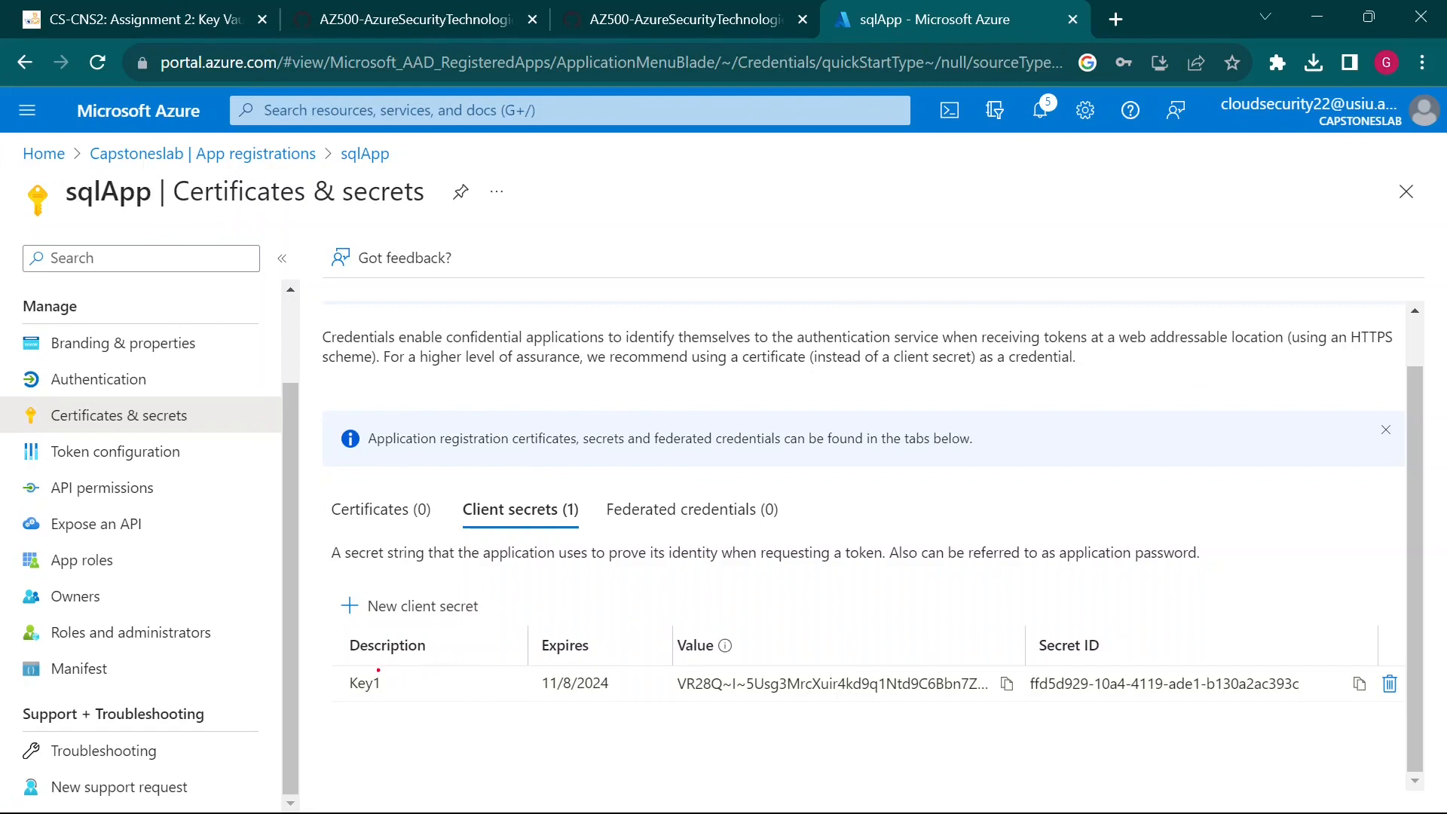
left_click_drag(340, 661, 515, 711)
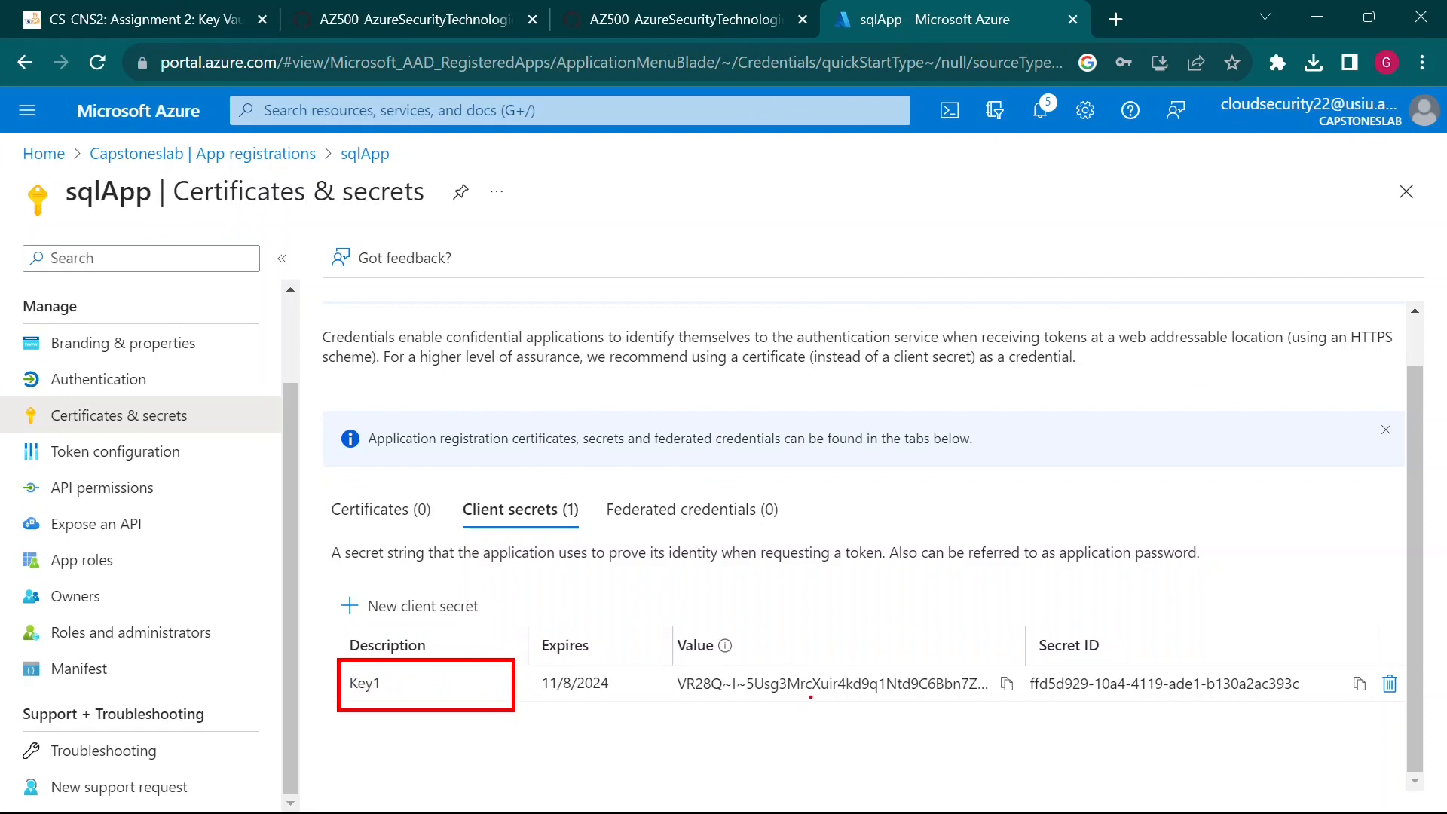
left_click_drag(813, 698, 859, 767)
left_click_drag(1008, 700, 1024, 737)
key("Escape")
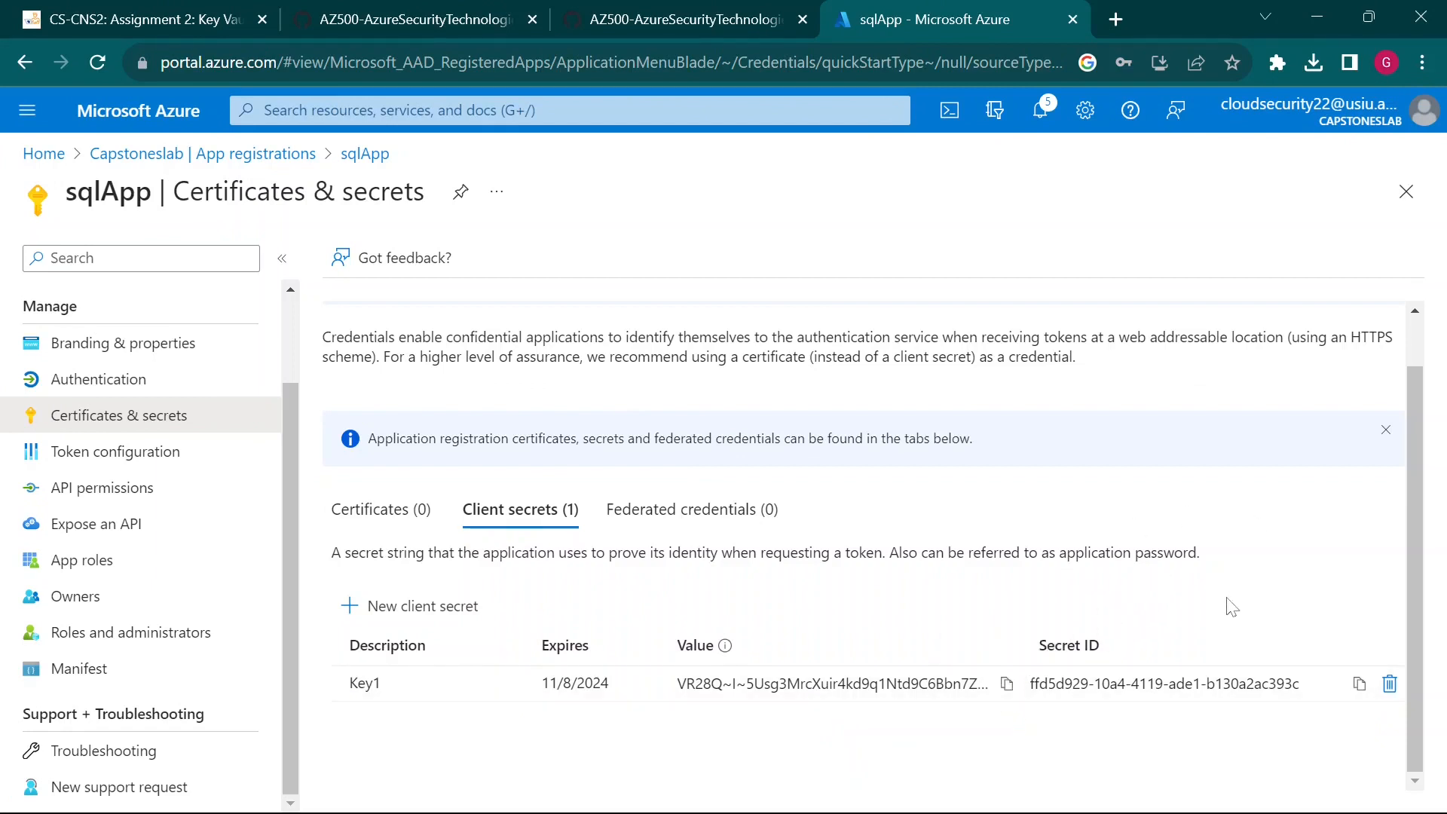
Recheck the lab's instruction on recording the value and copy Key1's secret value from the portal
left_click(643, 9)
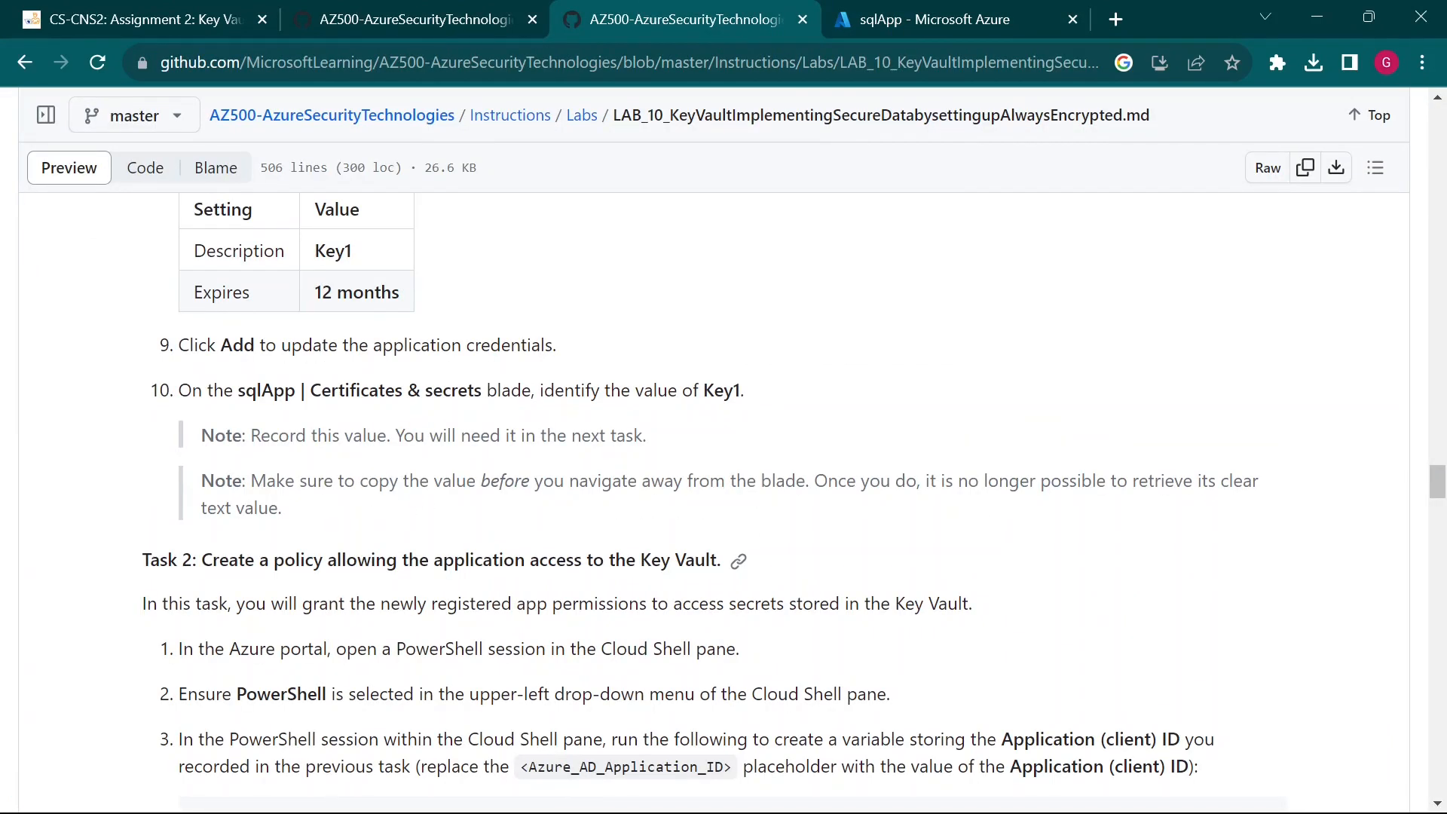
left_click(965, 16)
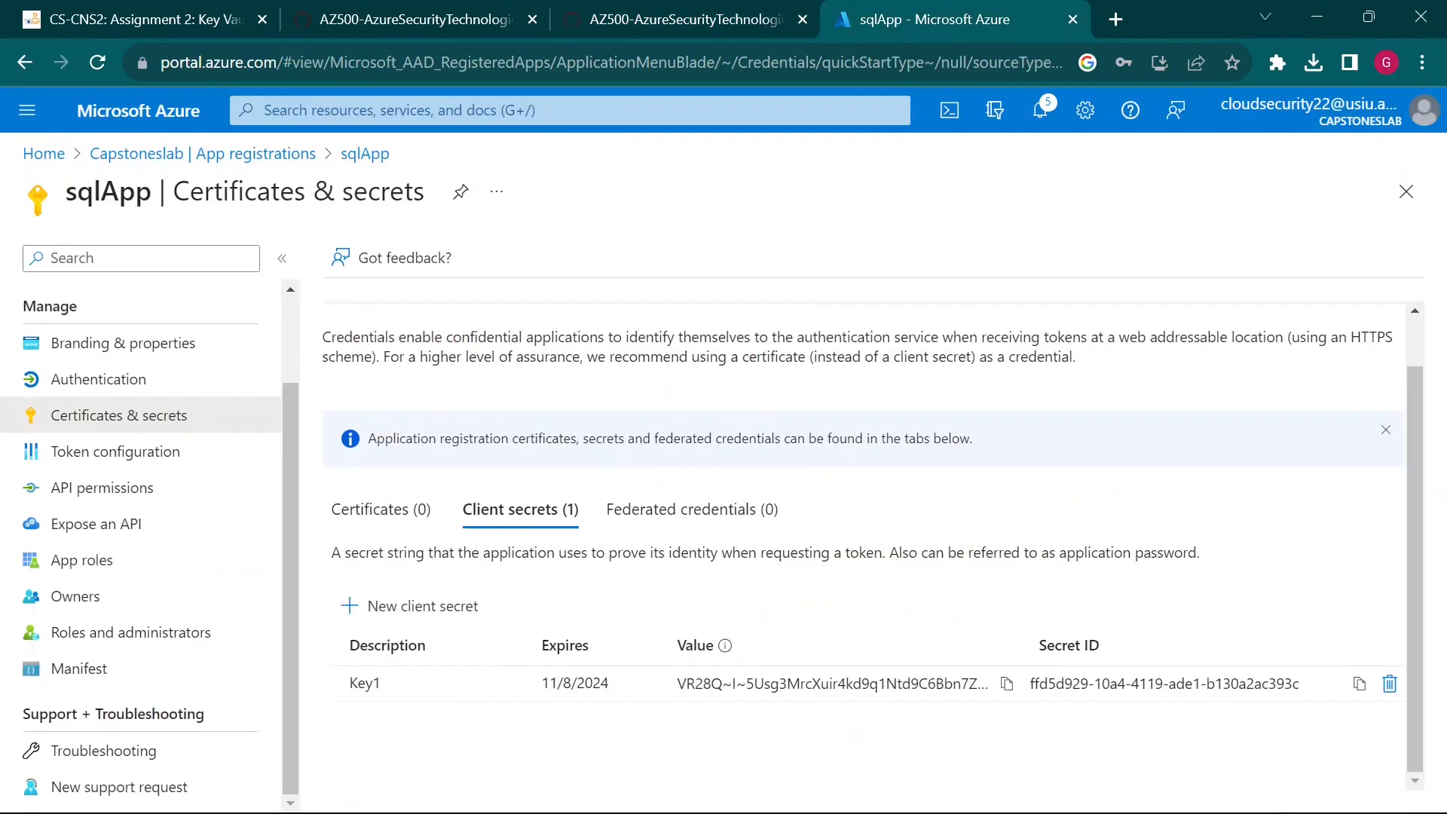
left_click(1007, 685)
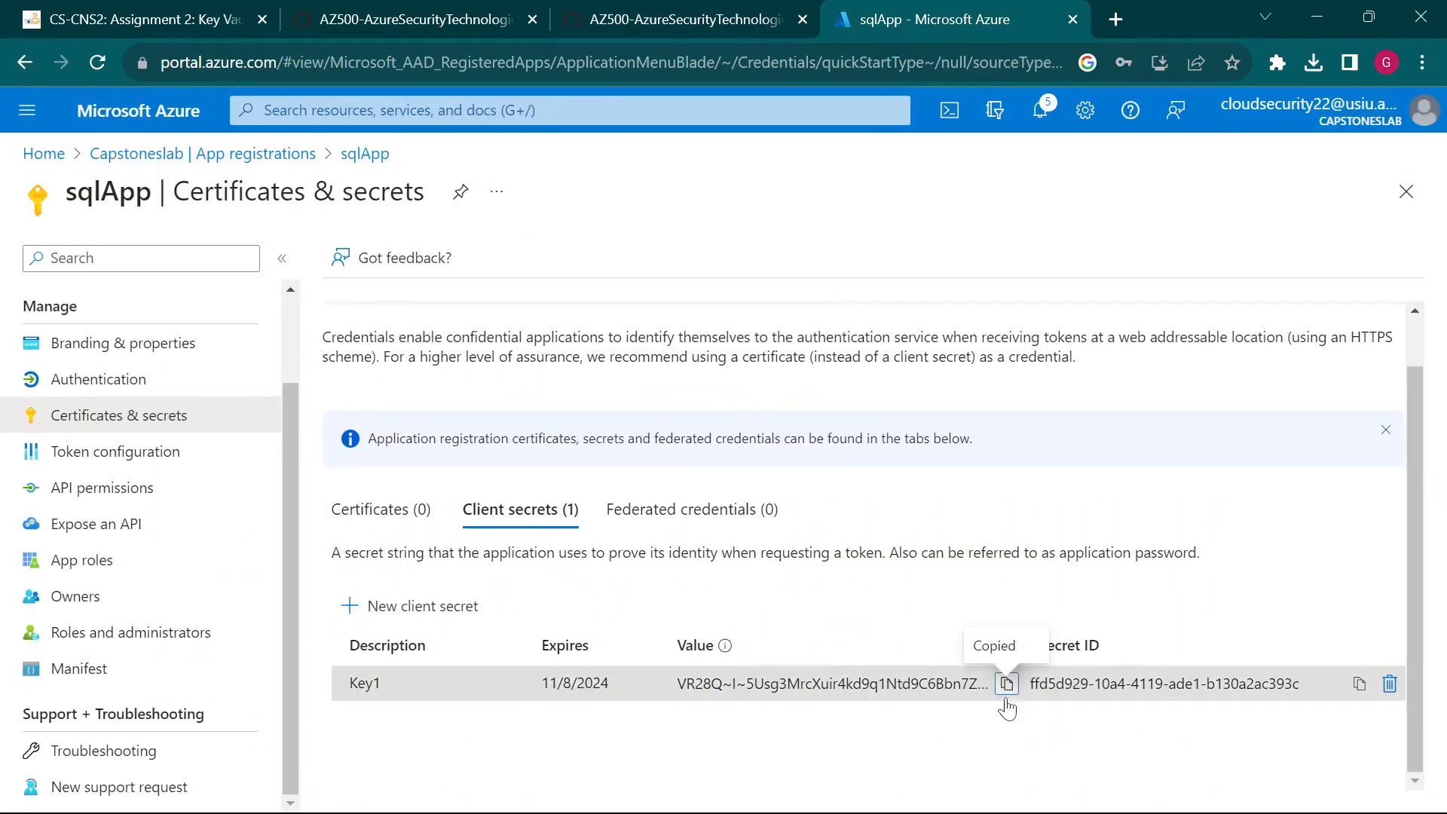
Switch to the WordPad notes and add the label "AppSql Key1 Value" below the recorded Application (client) ID
left_click(974, 790)
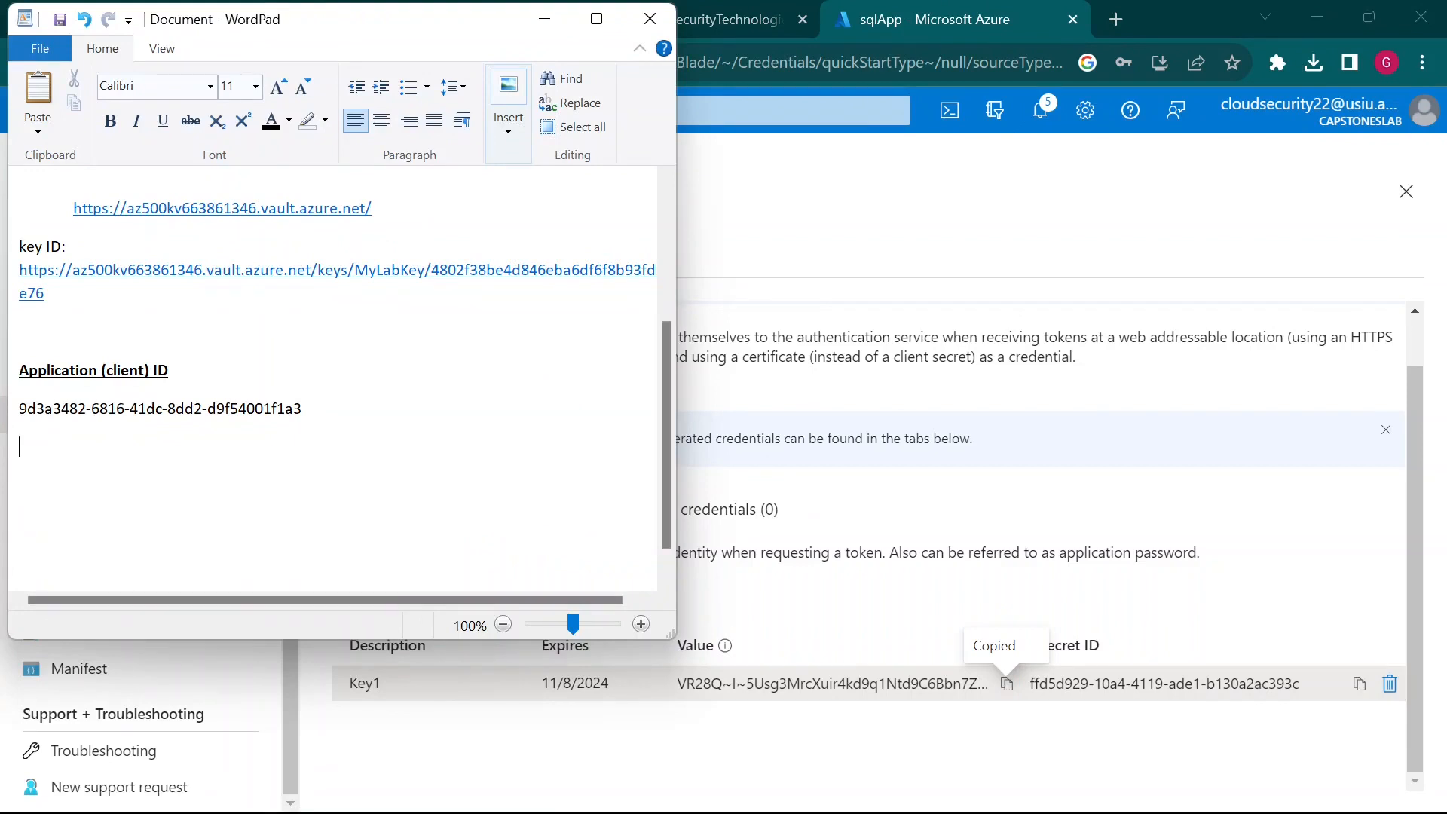
key("Caps_Lock")
type("Key1 Value")
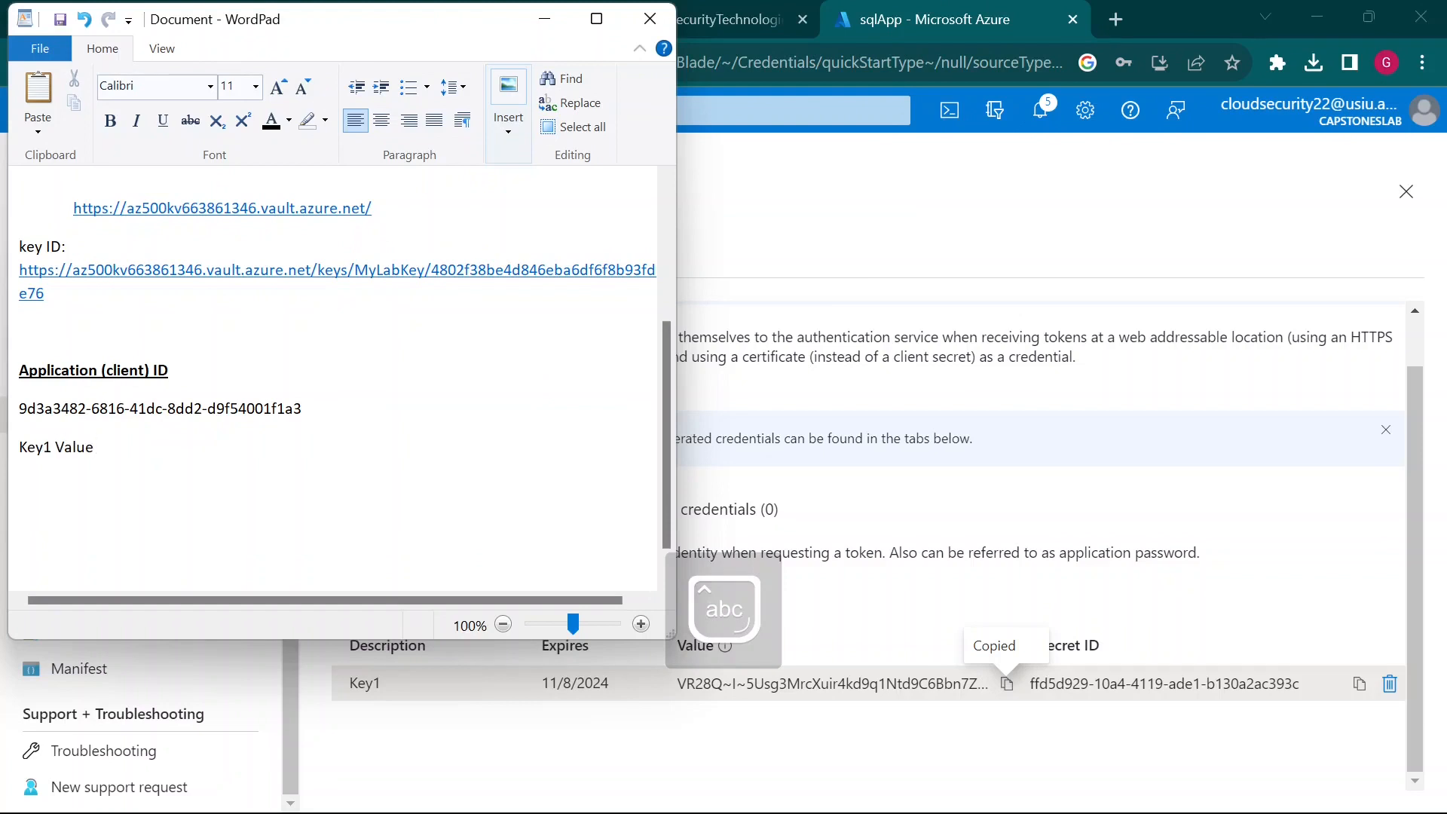
key("Caps_Lock")
type("APP")
key("BackSpace")
key("BackSpace")
key("Caps_Lock")
type("pp")
key("Caps_Lock")
type("S")
key("Caps_Lock")
type("ql")
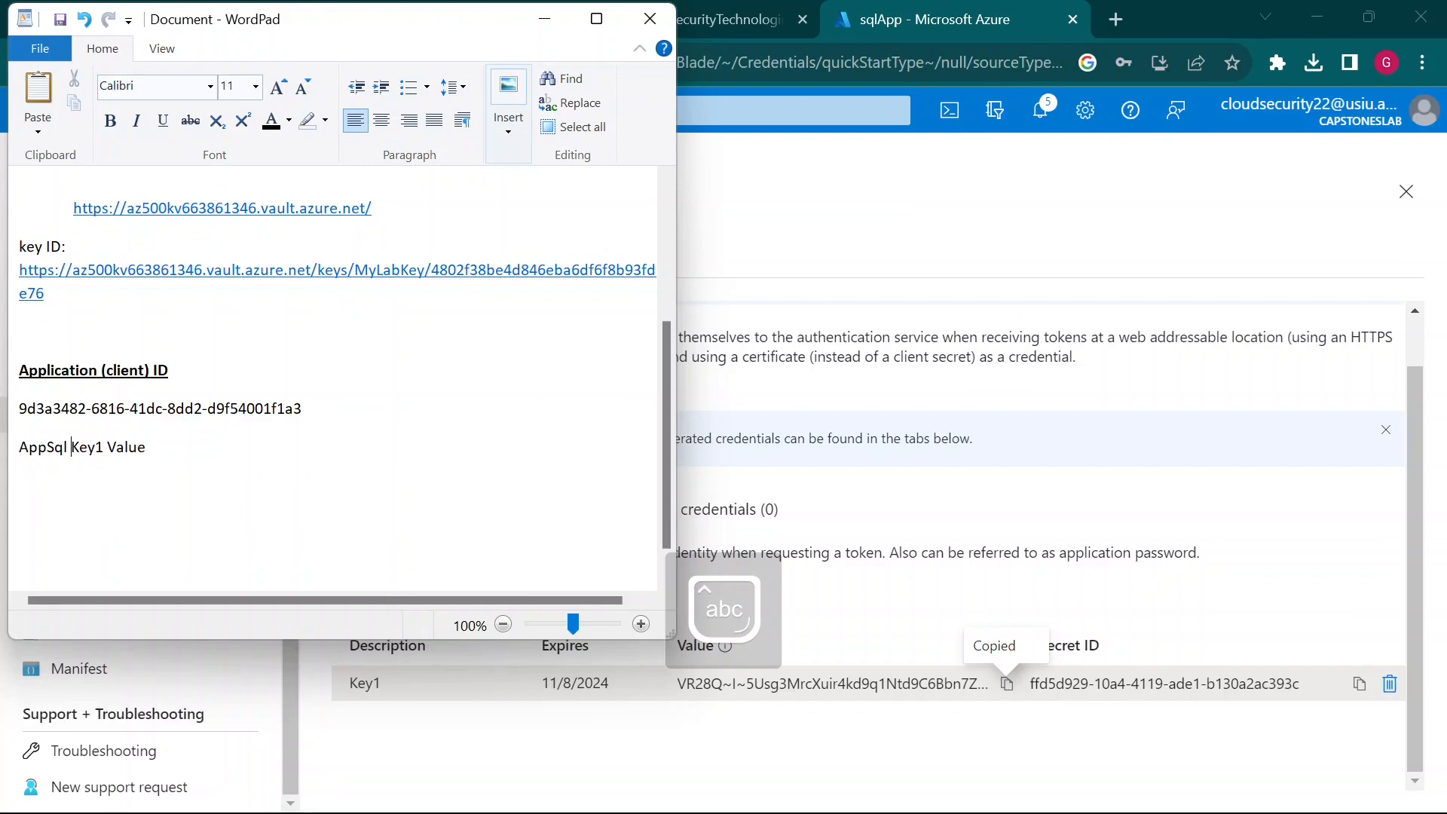
Complete the "AppSql Key1 Value:" label with the copied client secret value and begin a new line below it
key("End")
type(":")
key("ctrl+v")
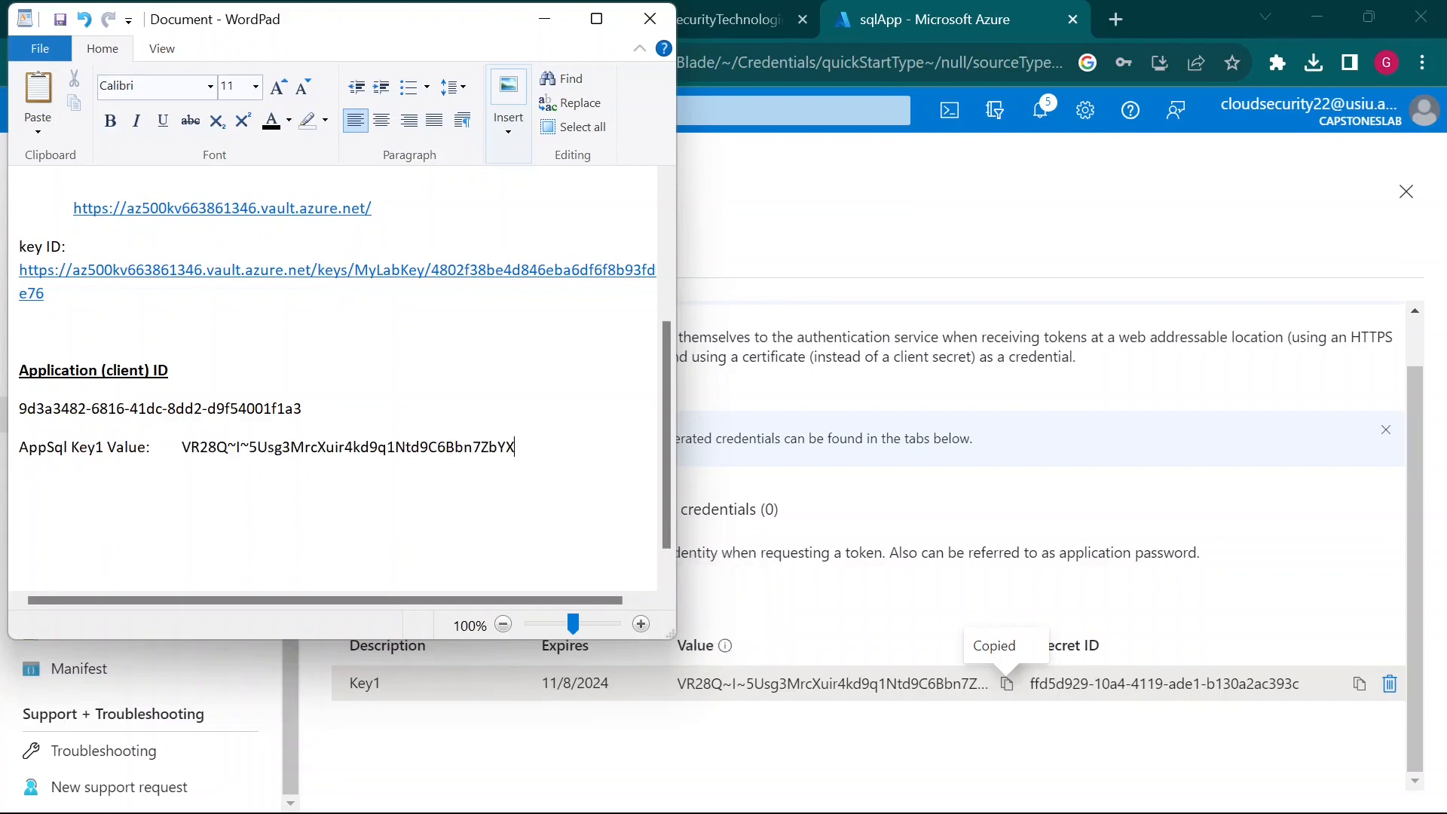
key("Return")
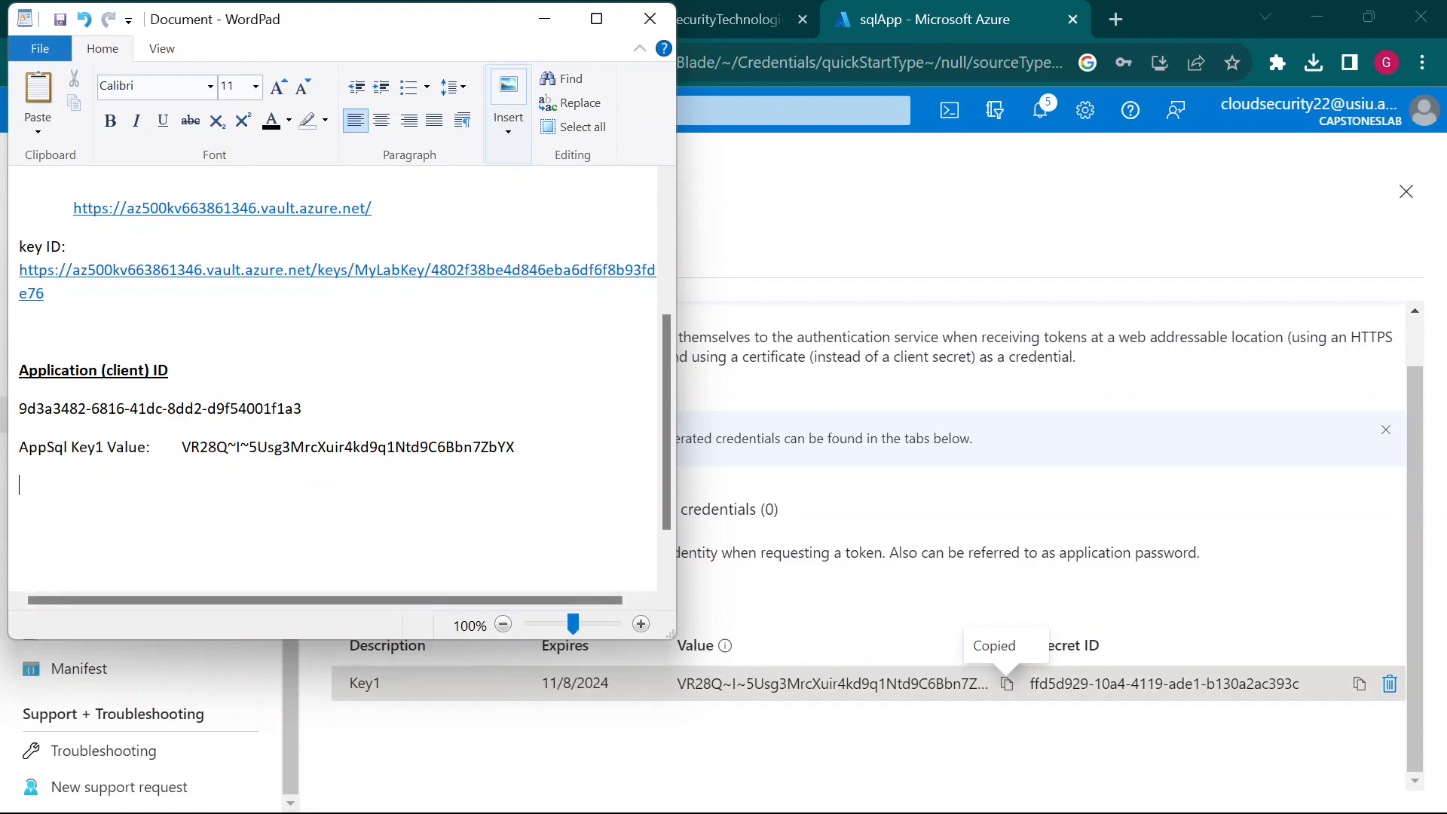
Copy Key1's Secret ID from the portal and record it in the WordPad notes after the label "Secret ID:"
left_click(1360, 684)
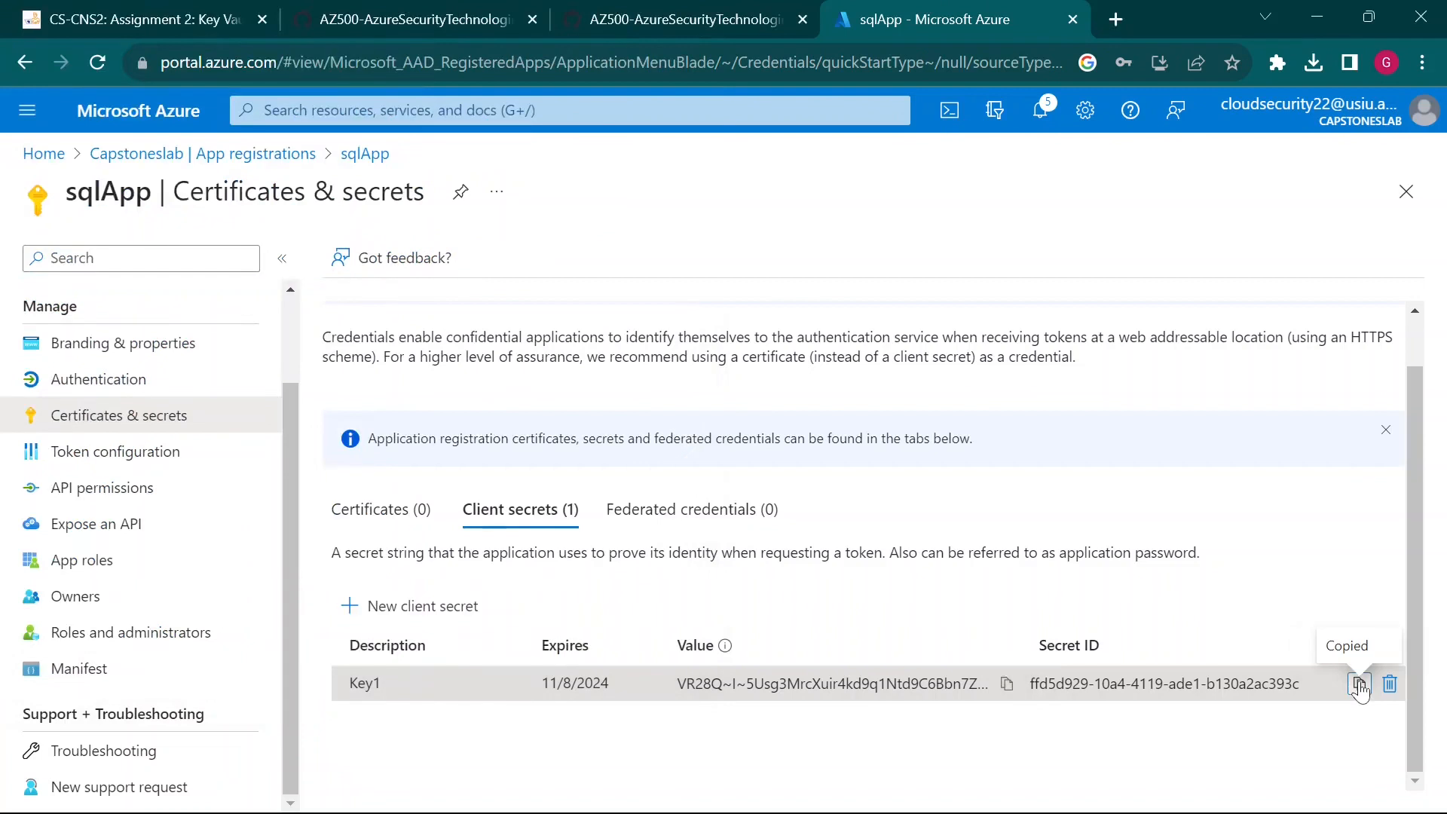
mouse_move(1016, 773)
left_click(980, 795)
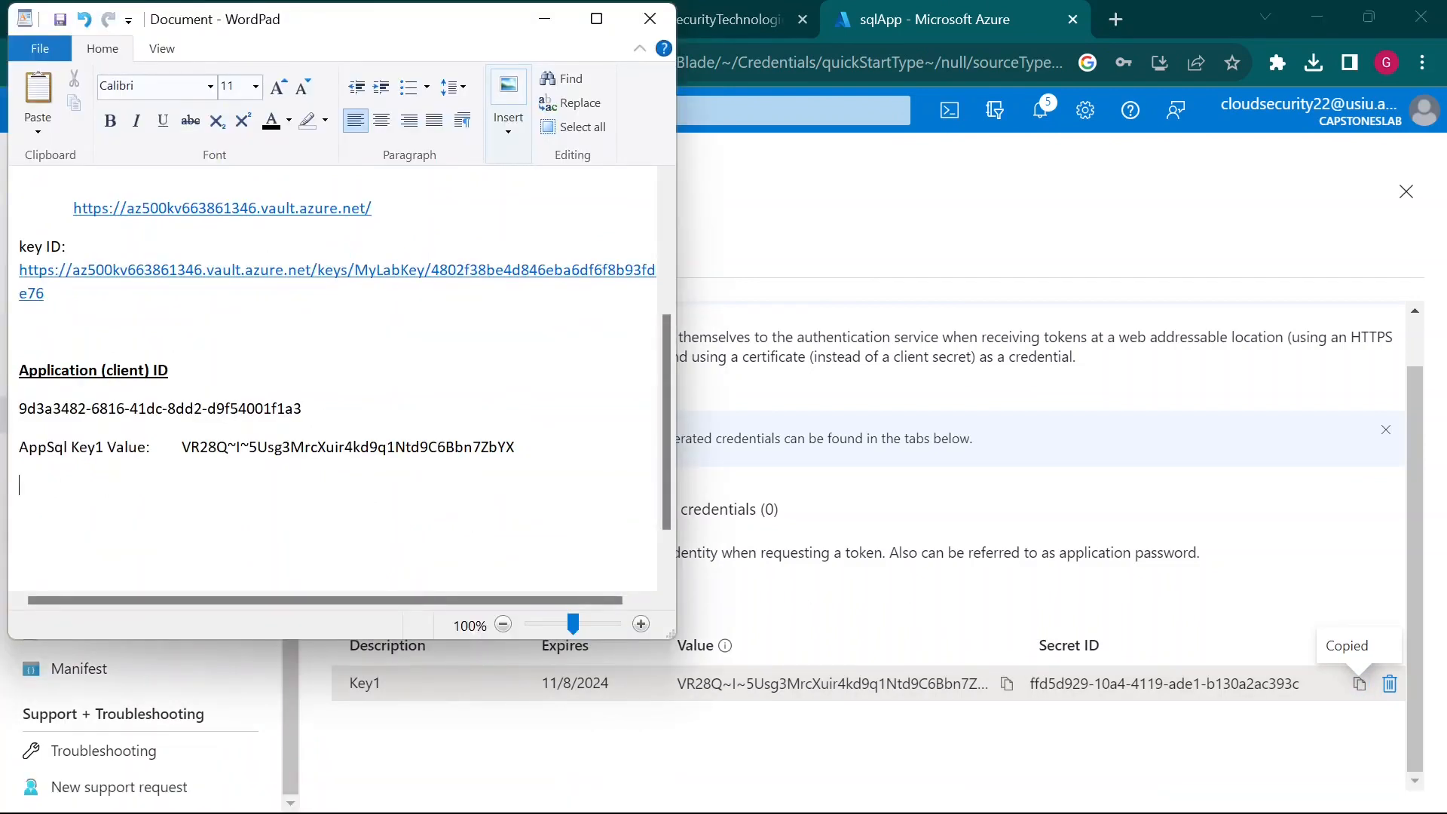
key("Caps_Lock")
type("S")
key("Caps_Lock")
type("ecret")
key("Caps_Lock")
type("ID")
key("Caps_Lock")
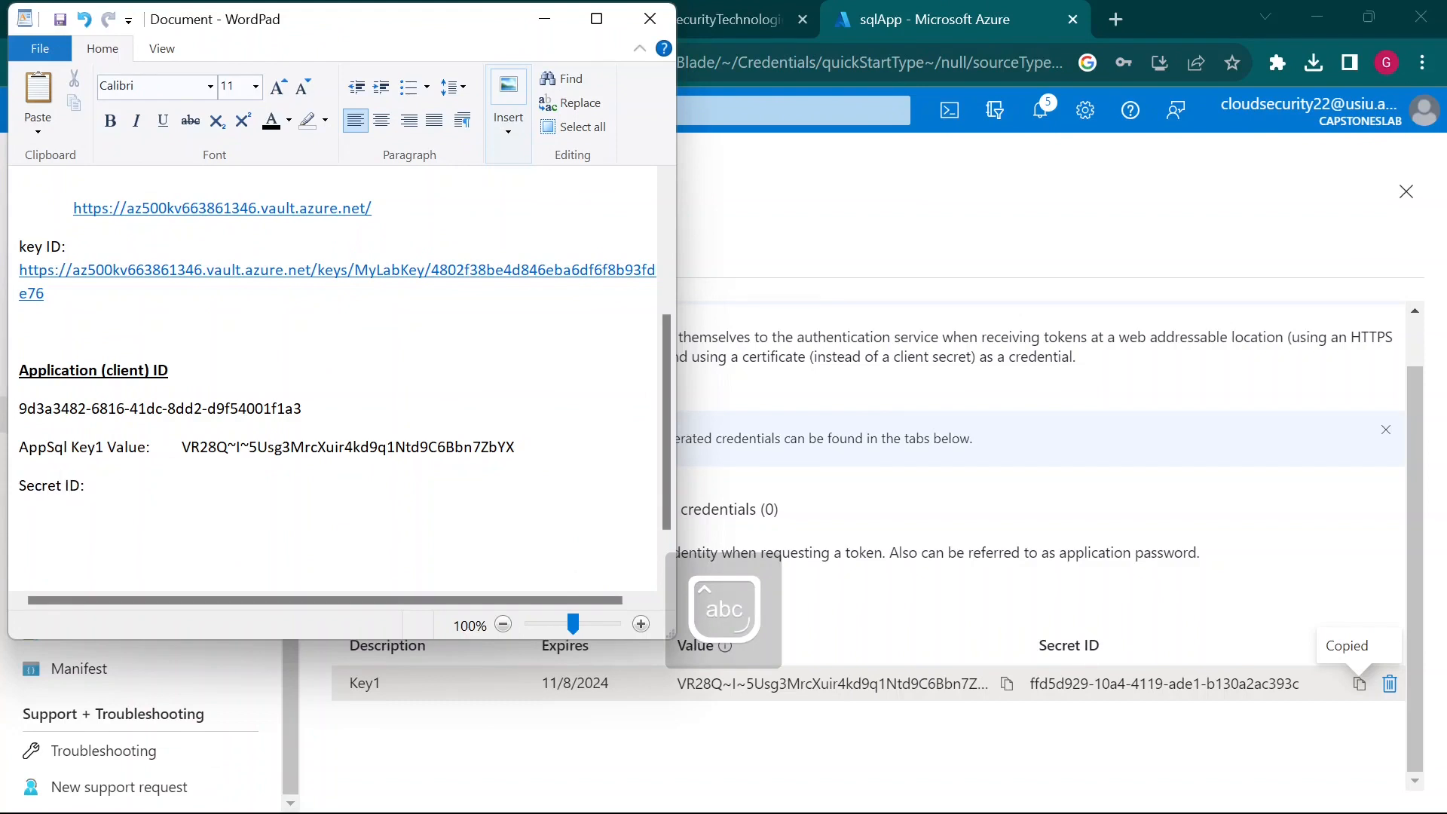
key("Tab")
key("ctrl+v")
Indent the Secret ID line in the notes by one tab stop
key("Home")
key("Tab")
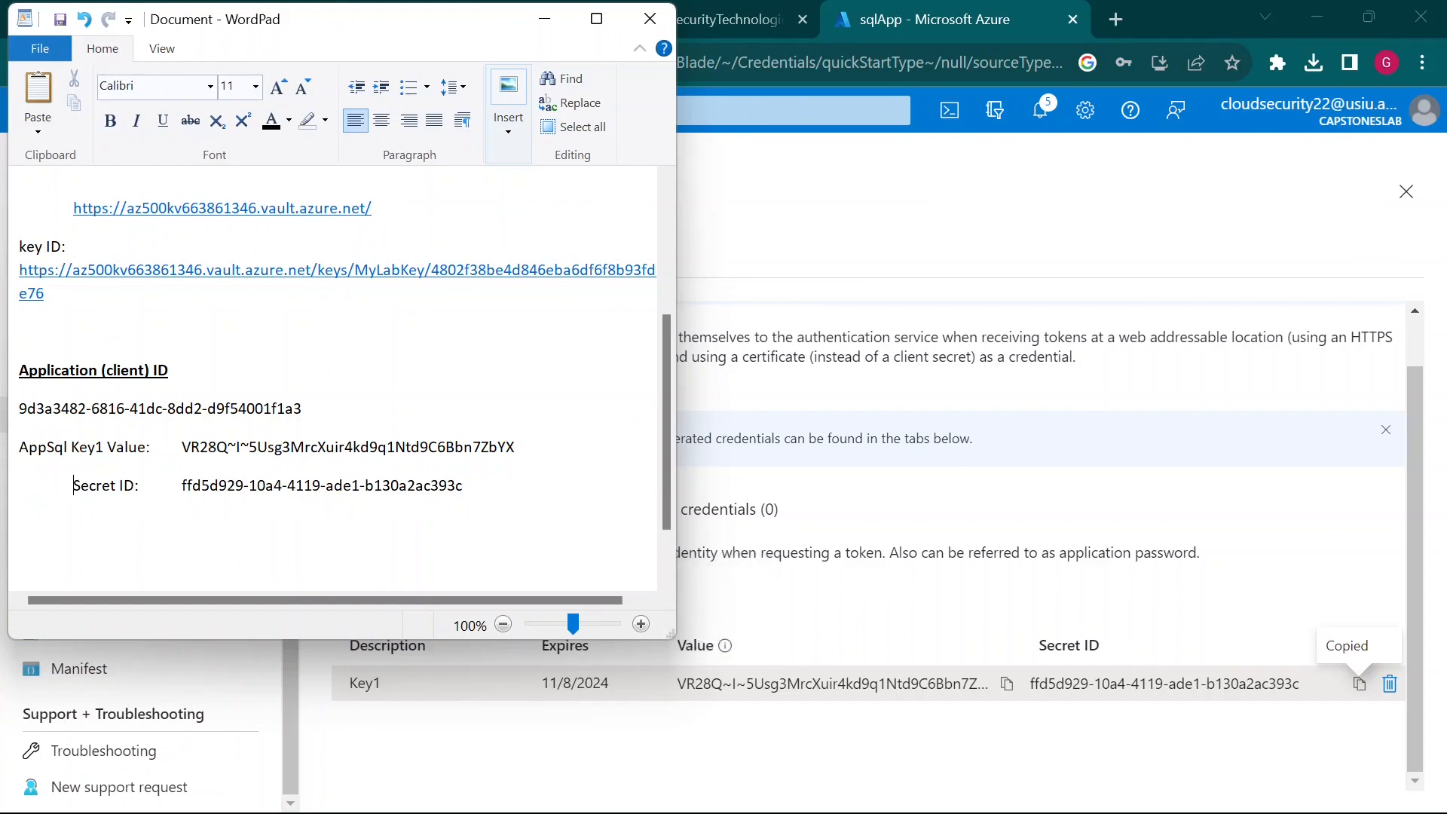
key("Tab")
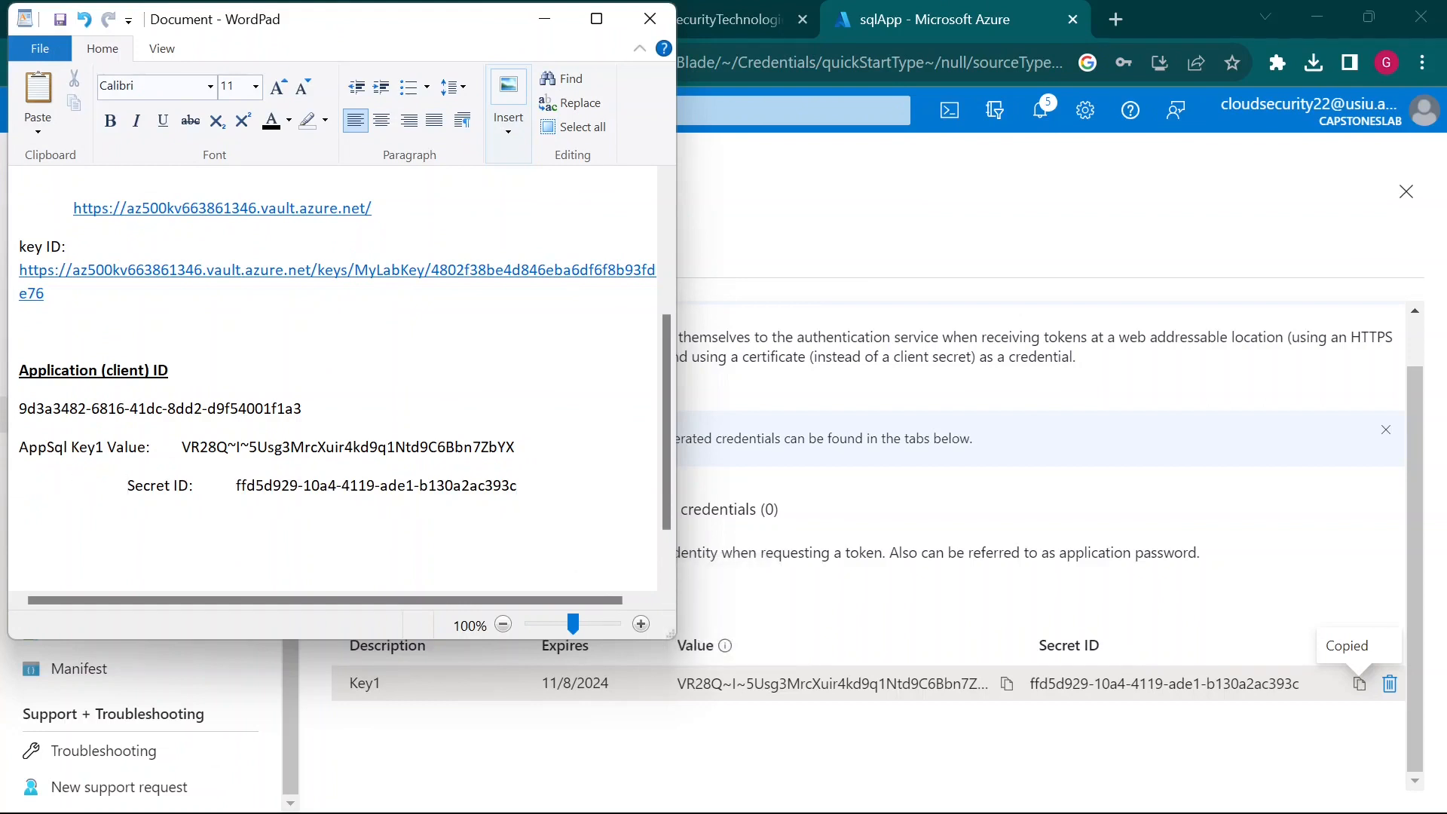
key("BackSpace")
Look at sqlApp's token configuration and client secrets in the portal, and recheck the lab's notes on recording the Key1 value
left_click(803, 248)
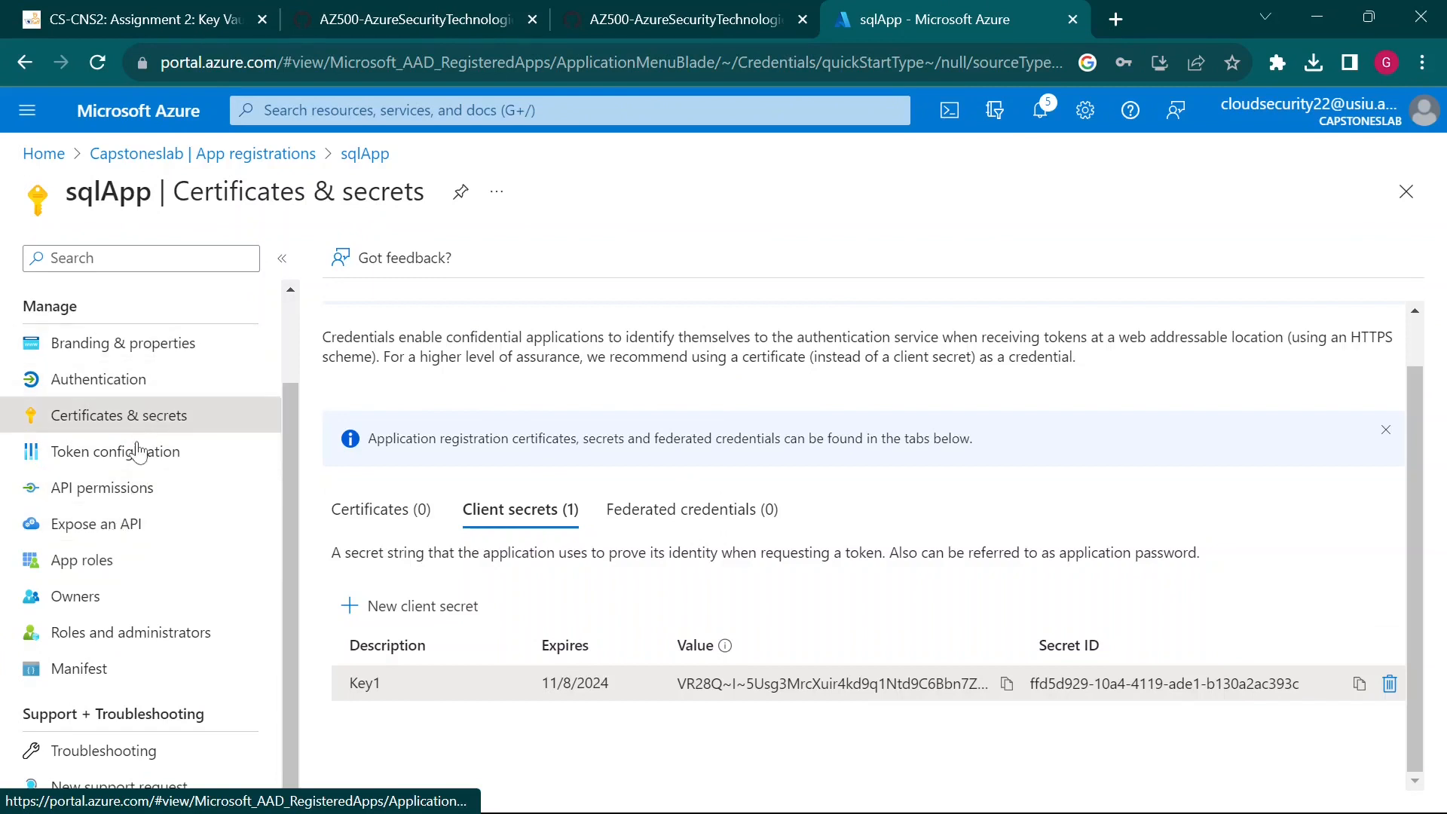
left_click(131, 466)
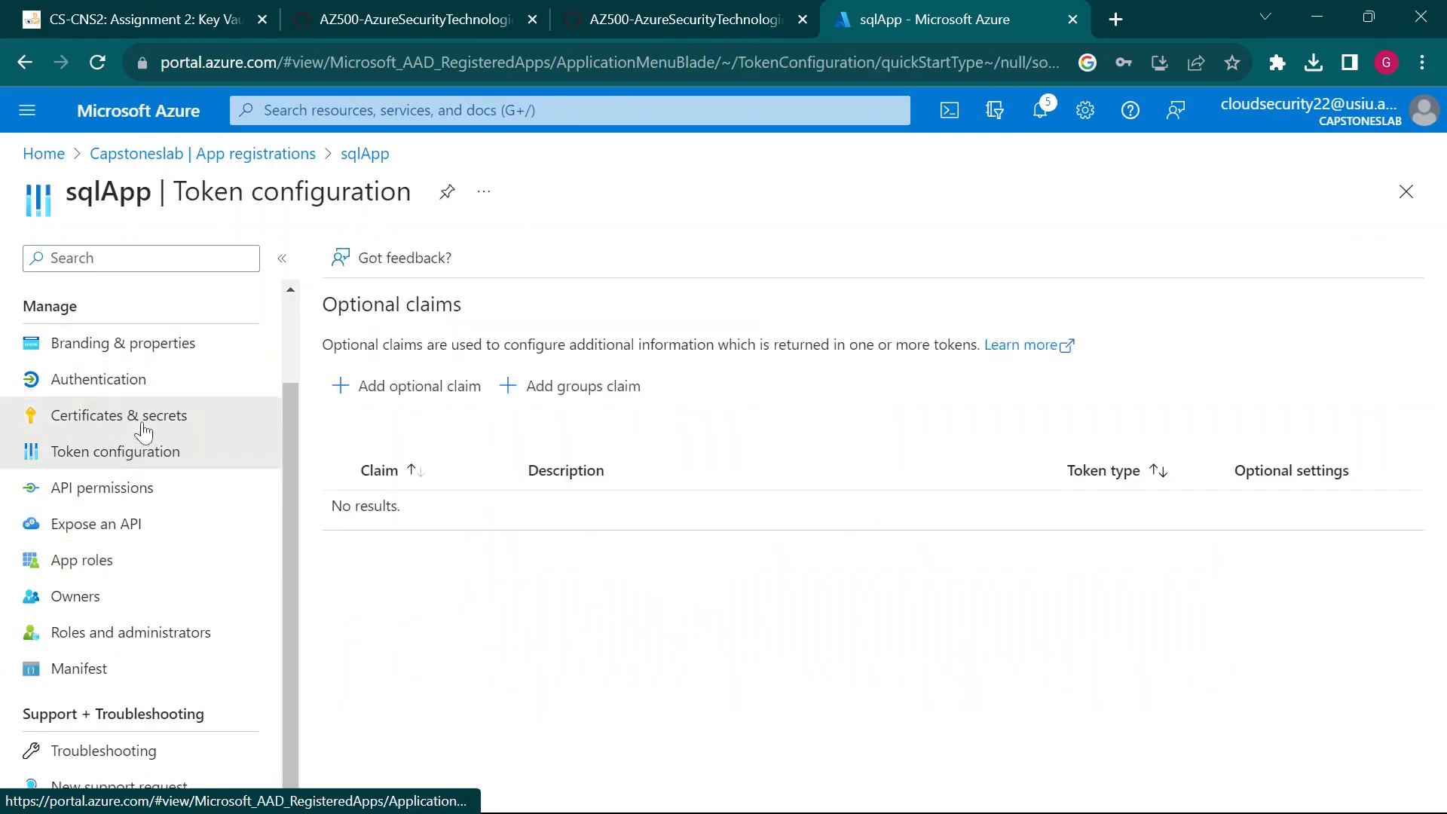
left_click(144, 432)
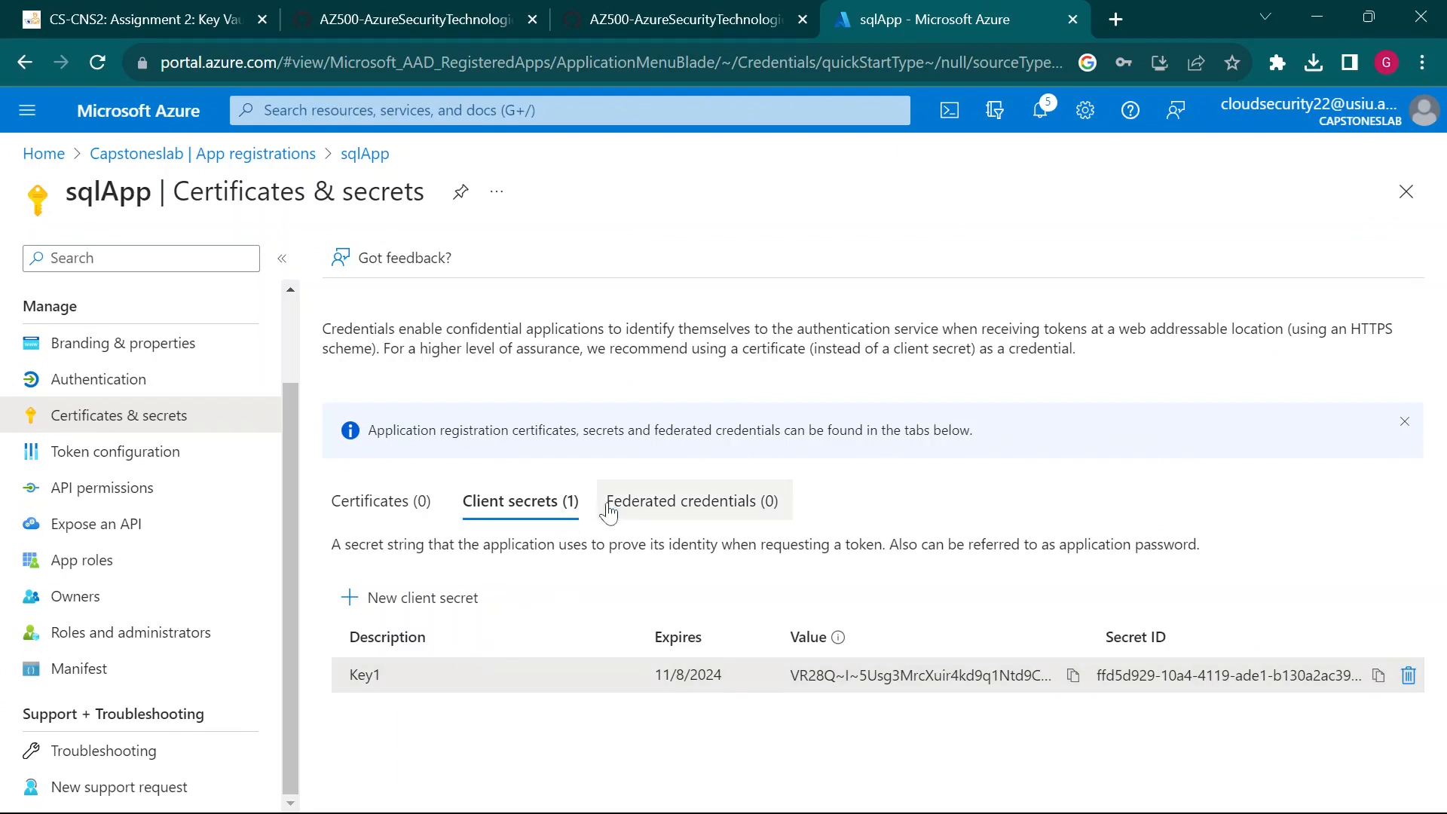
left_click(729, 13)
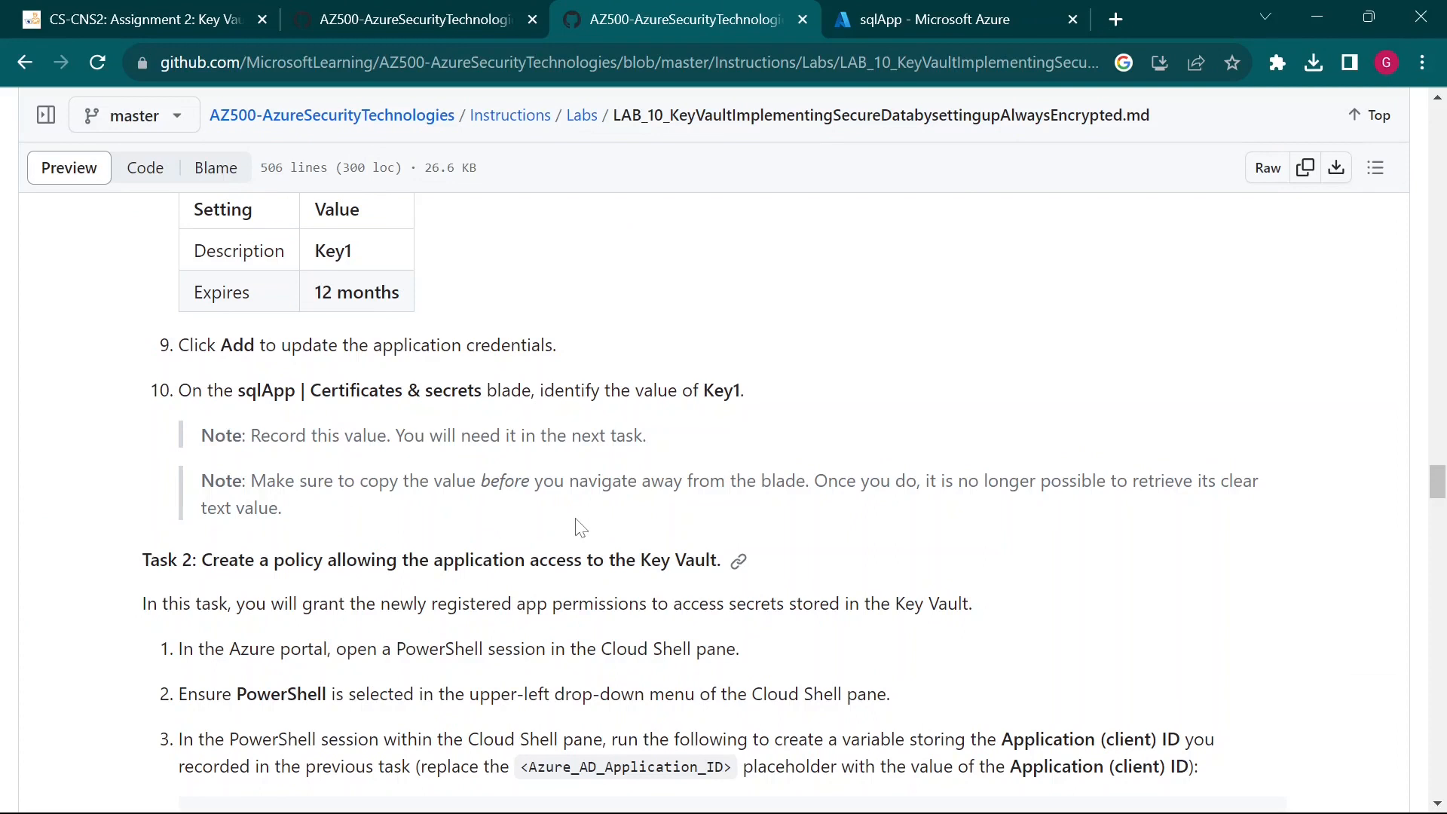
left_click(1021, 21)
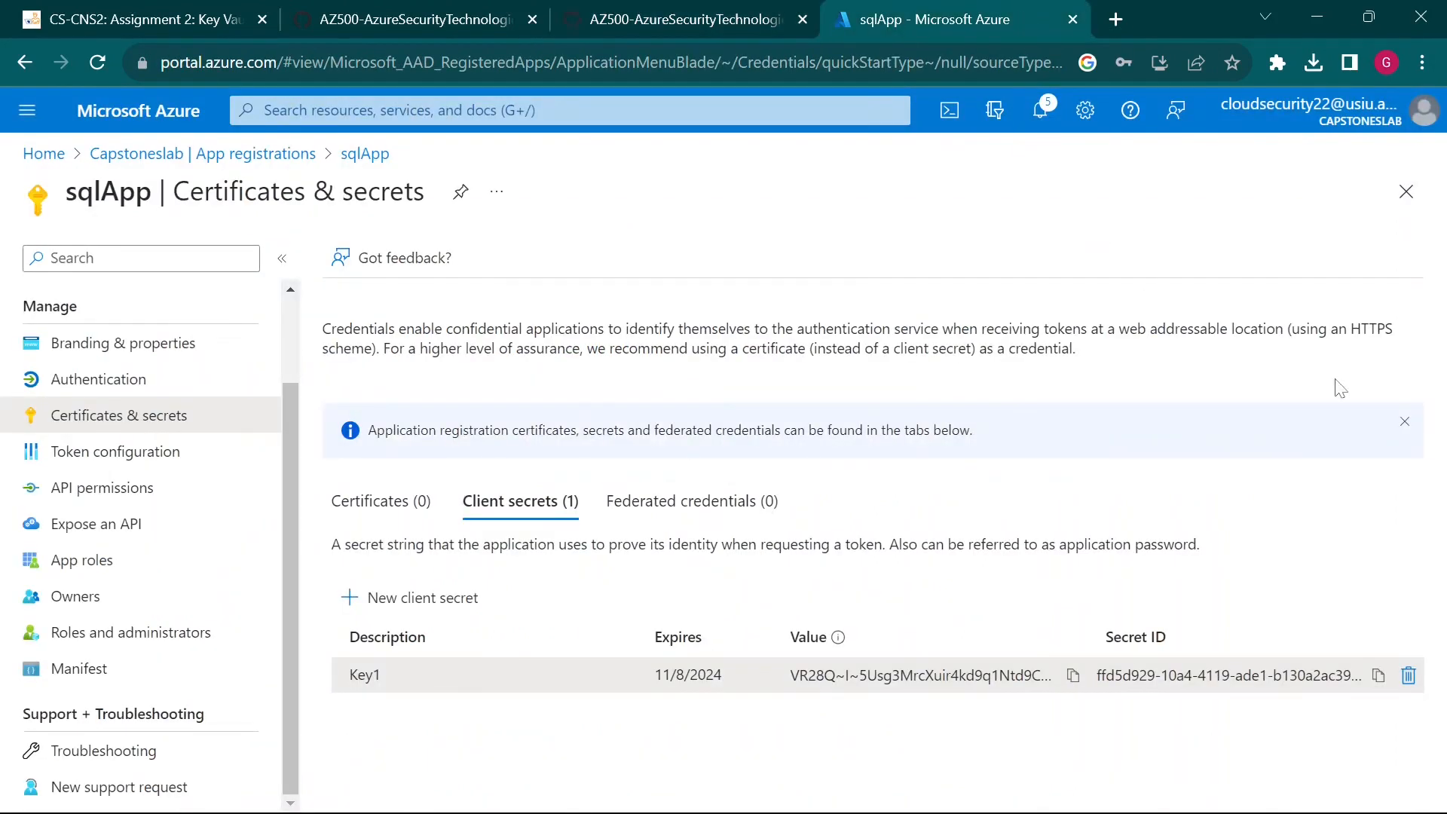
List all applications in App registrations, refresh the list, and check sqlApp's certificates and secrets before closing its blade
left_click(1409, 204)
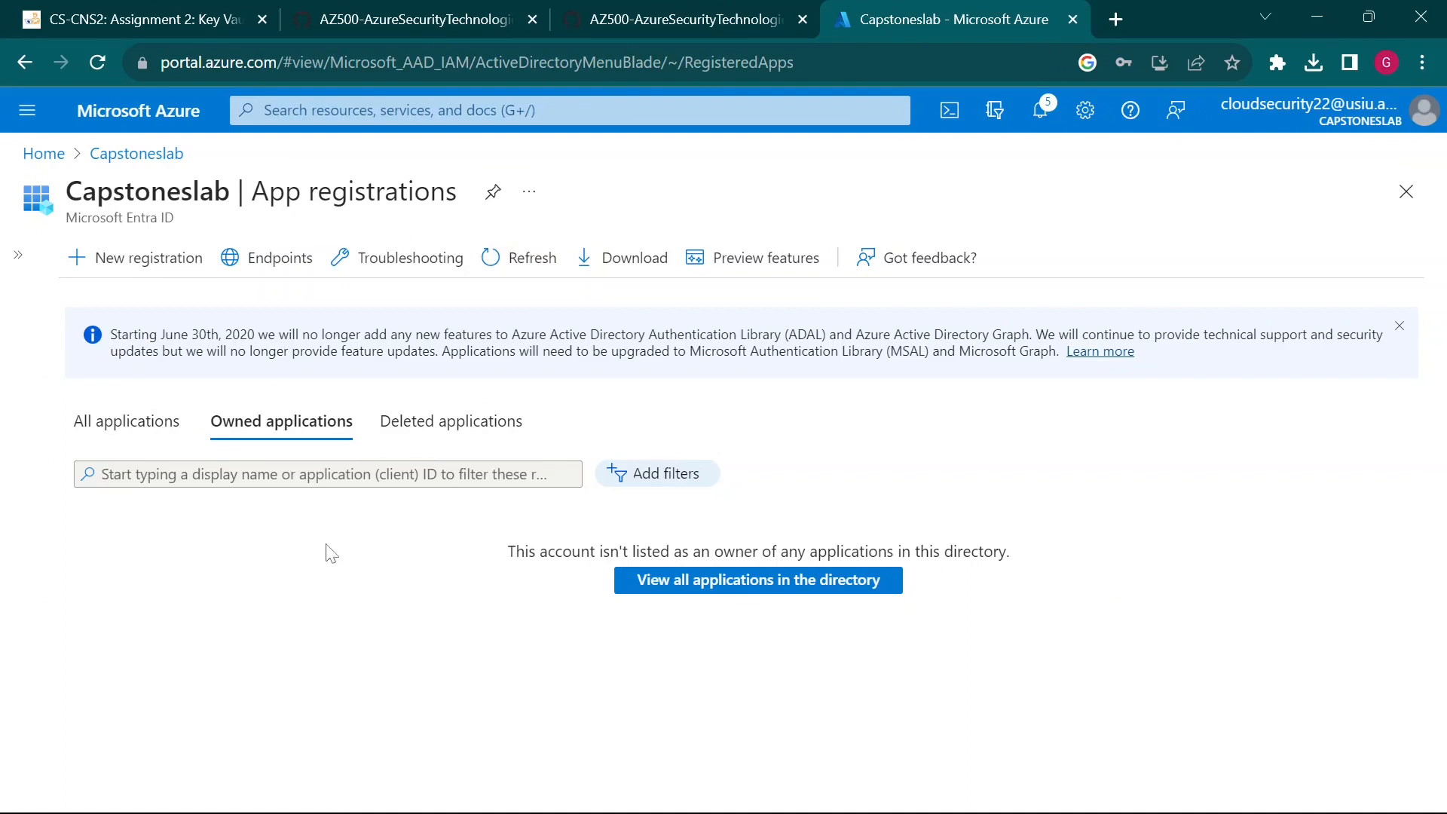
left_click(139, 425)
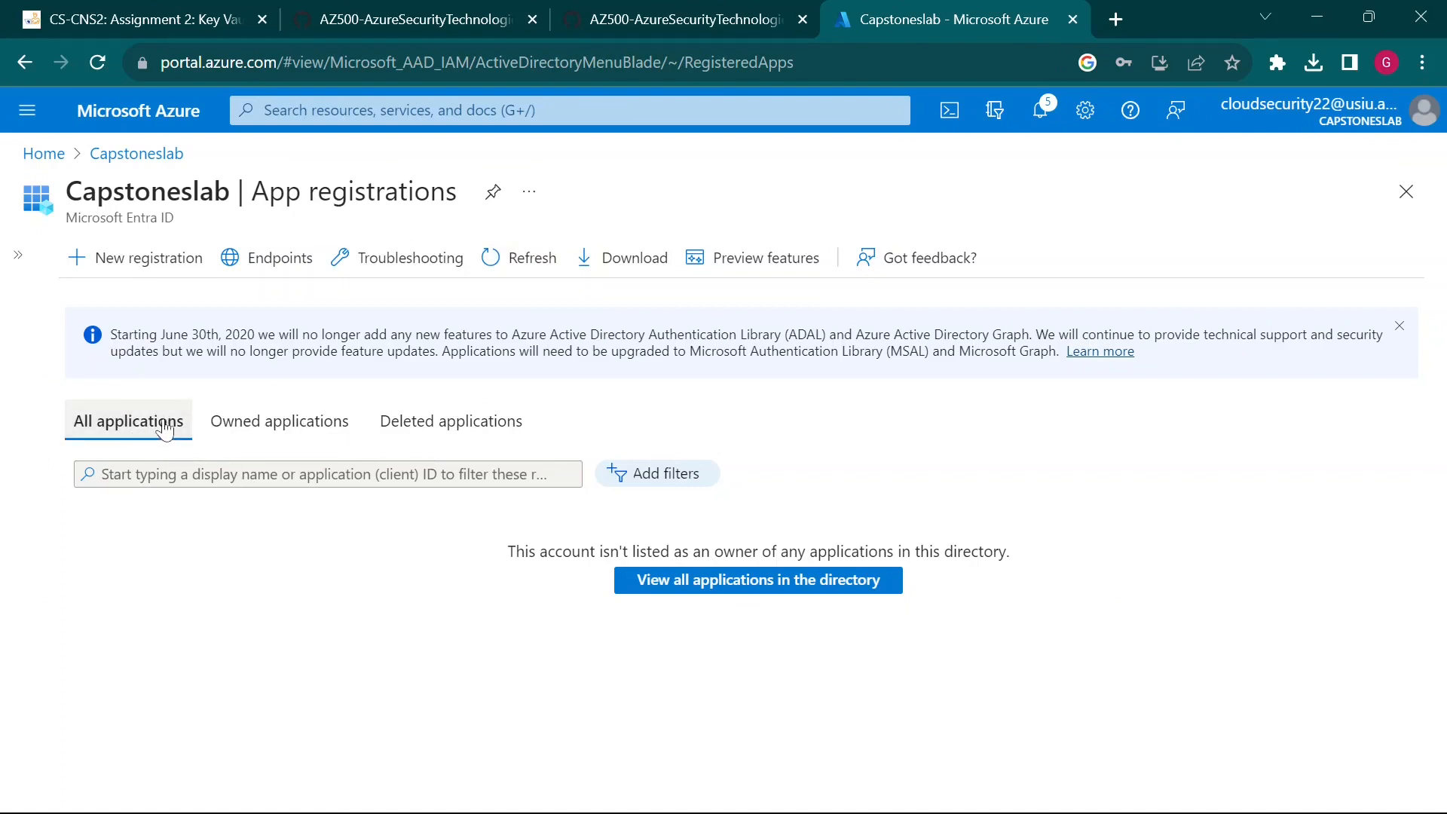
left_click(520, 276)
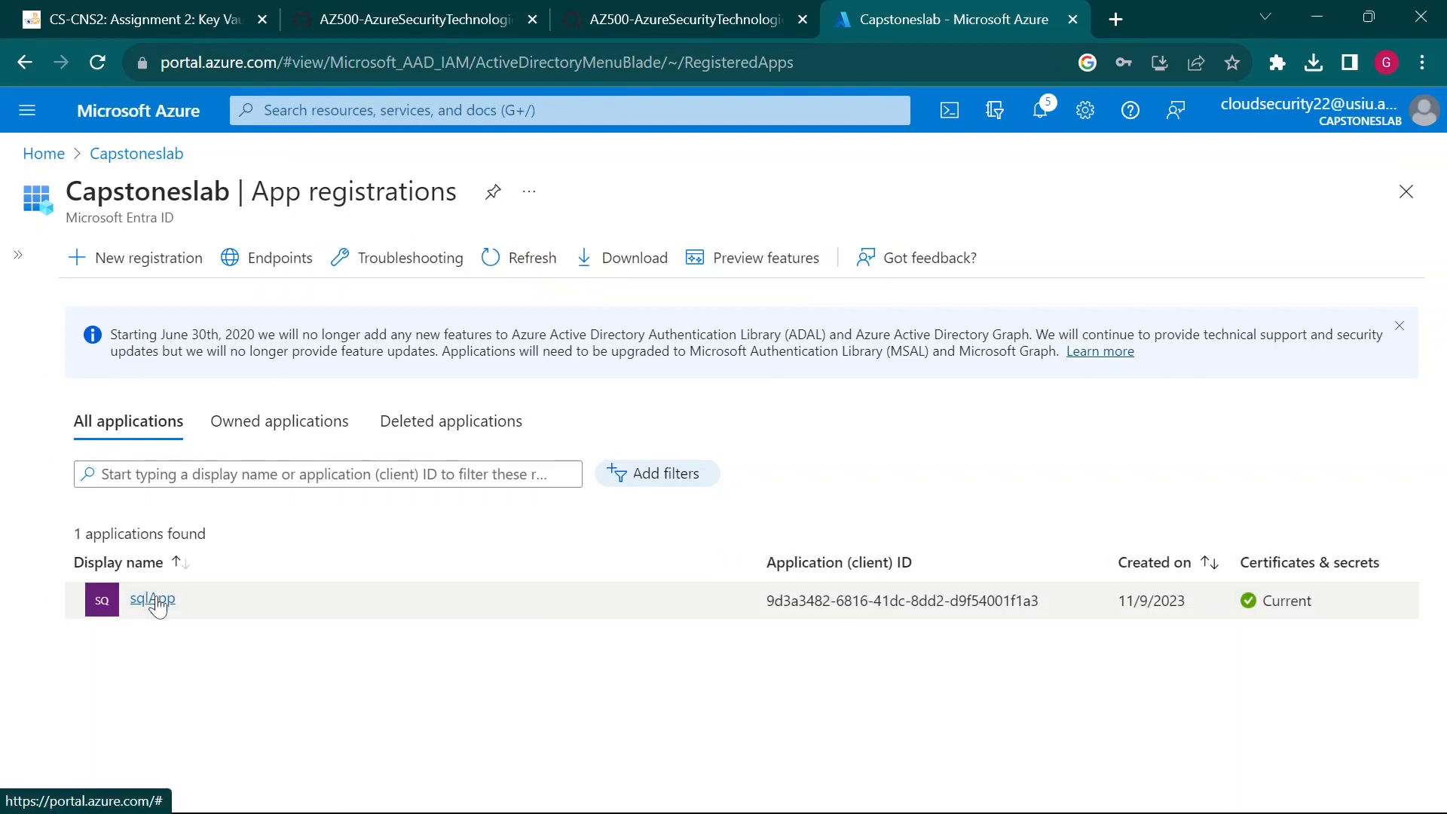
left_click(153, 600)
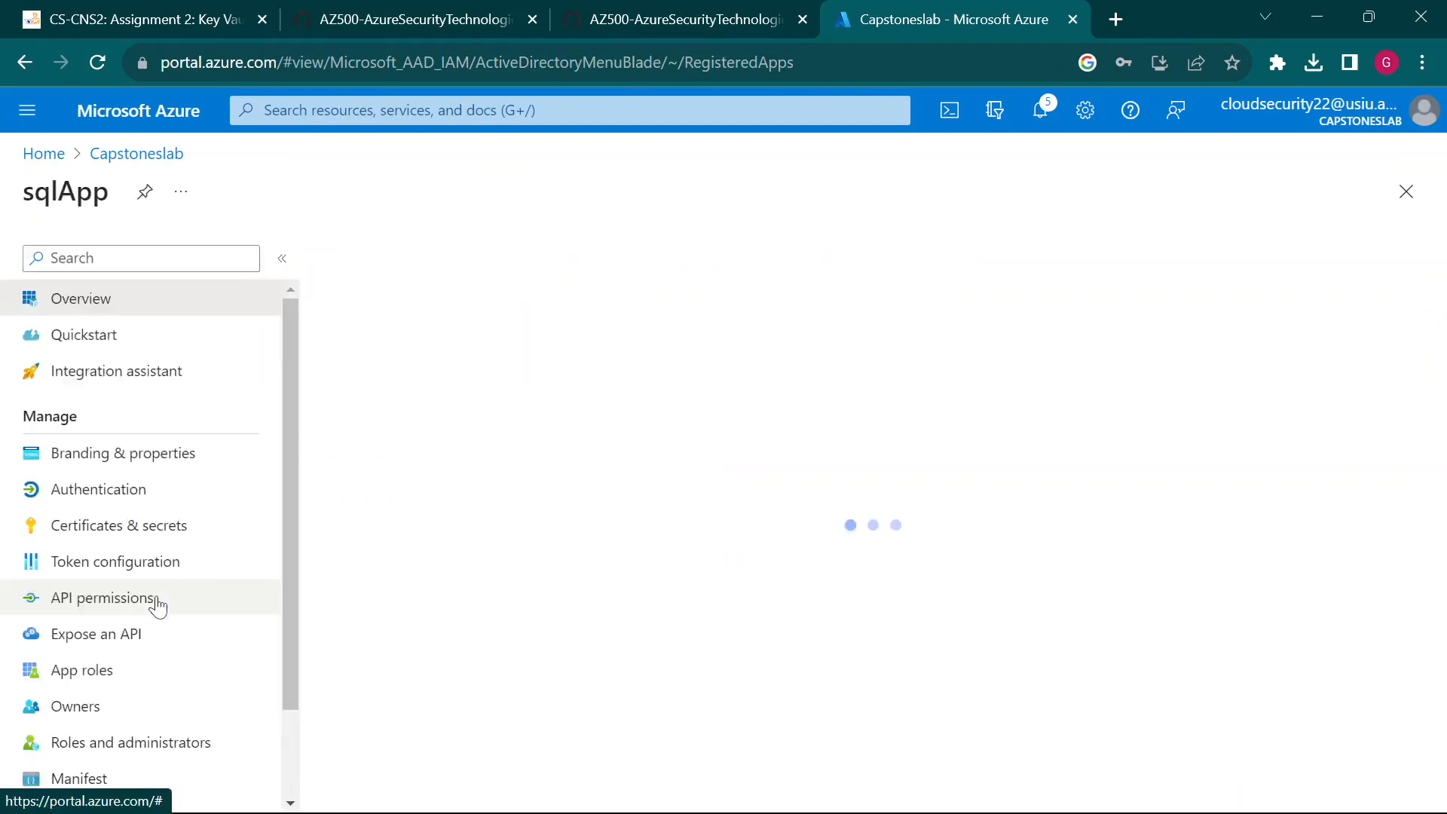
left_click(170, 527)
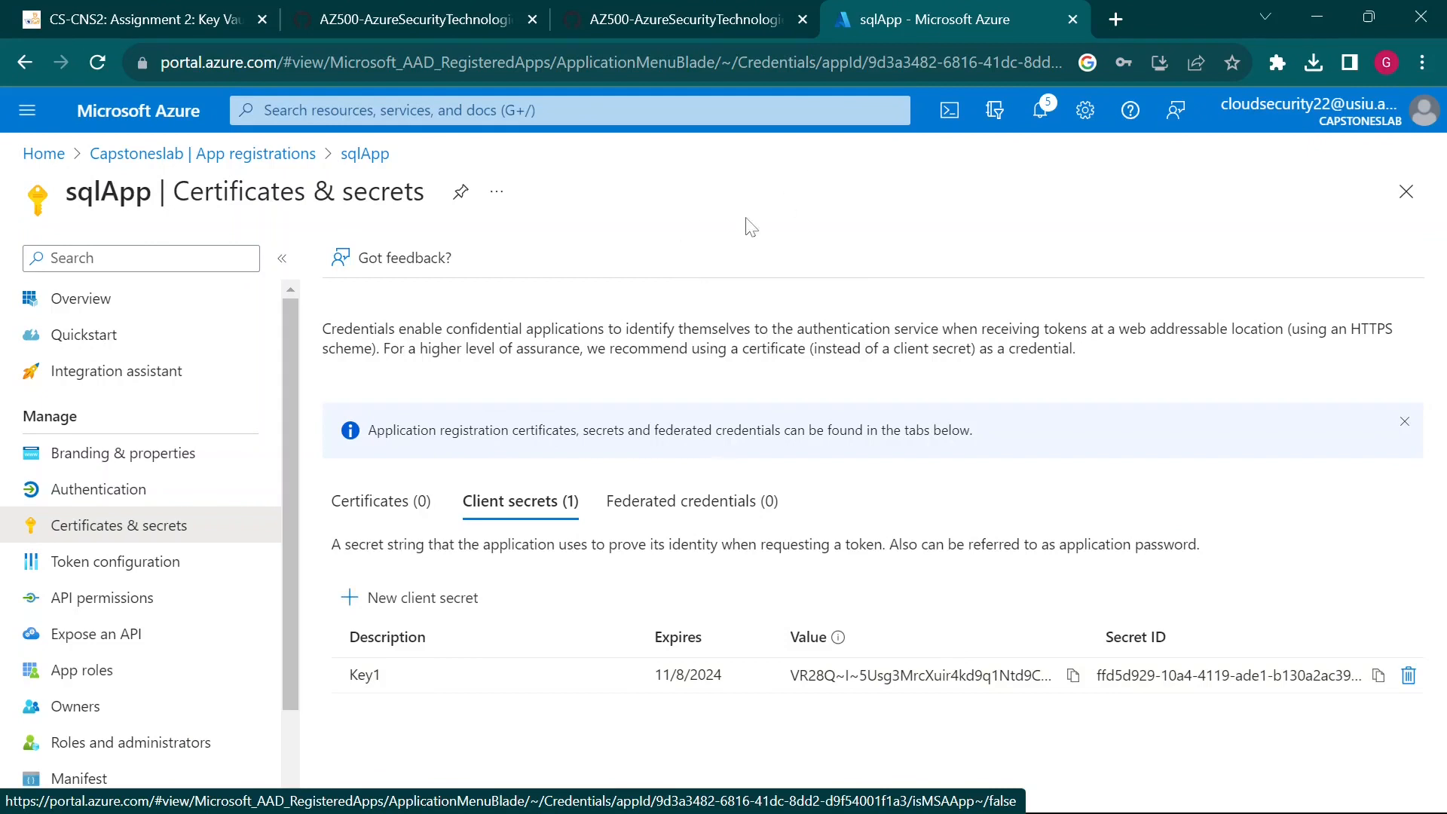
left_click(1404, 192)
Review the lab's Task 1 instructions and read Task 2 on creating a policy allowing the application access to the Key Vault
left_click(754, 17)
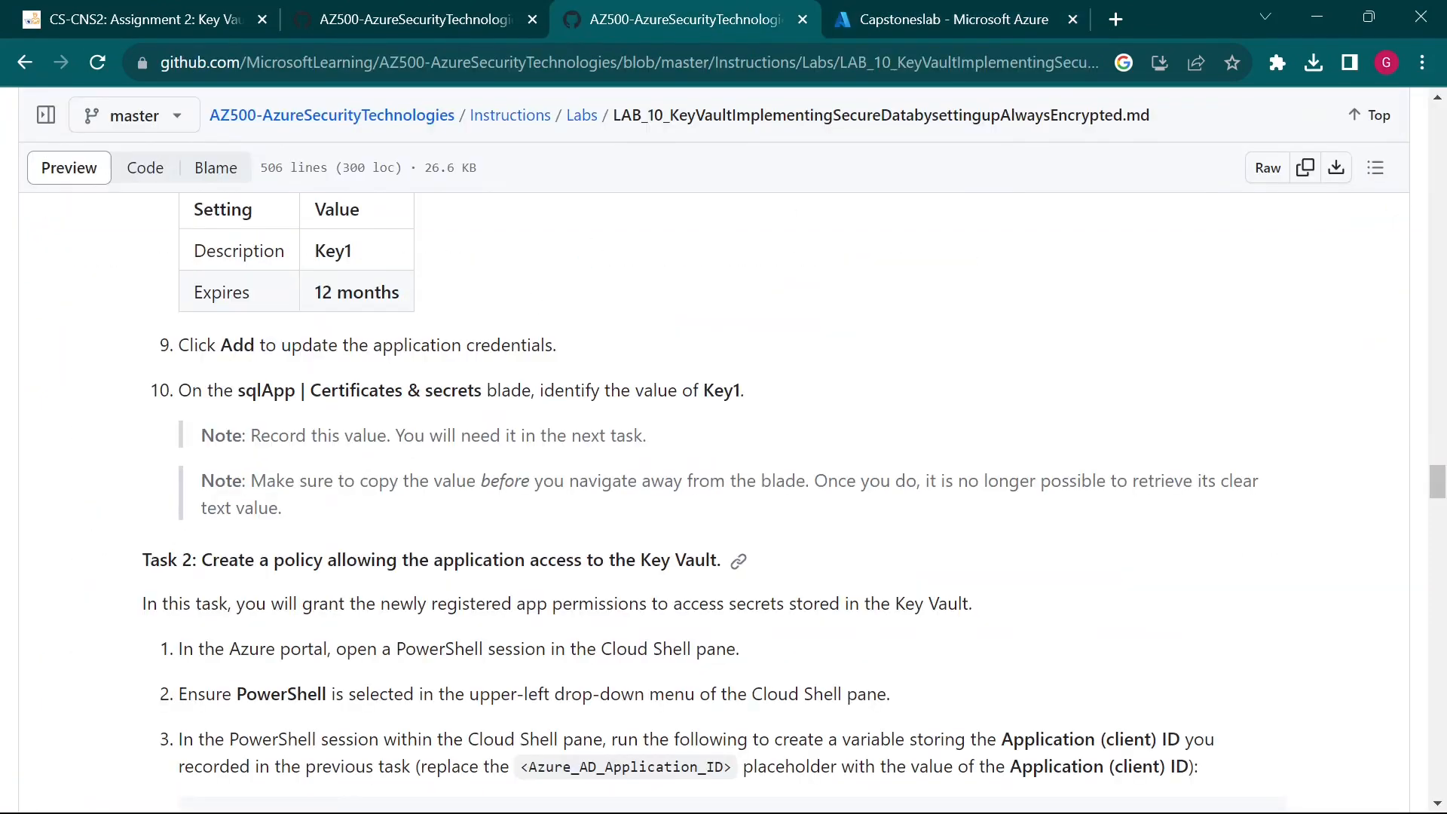
scroll(526, 592, "down", 1)
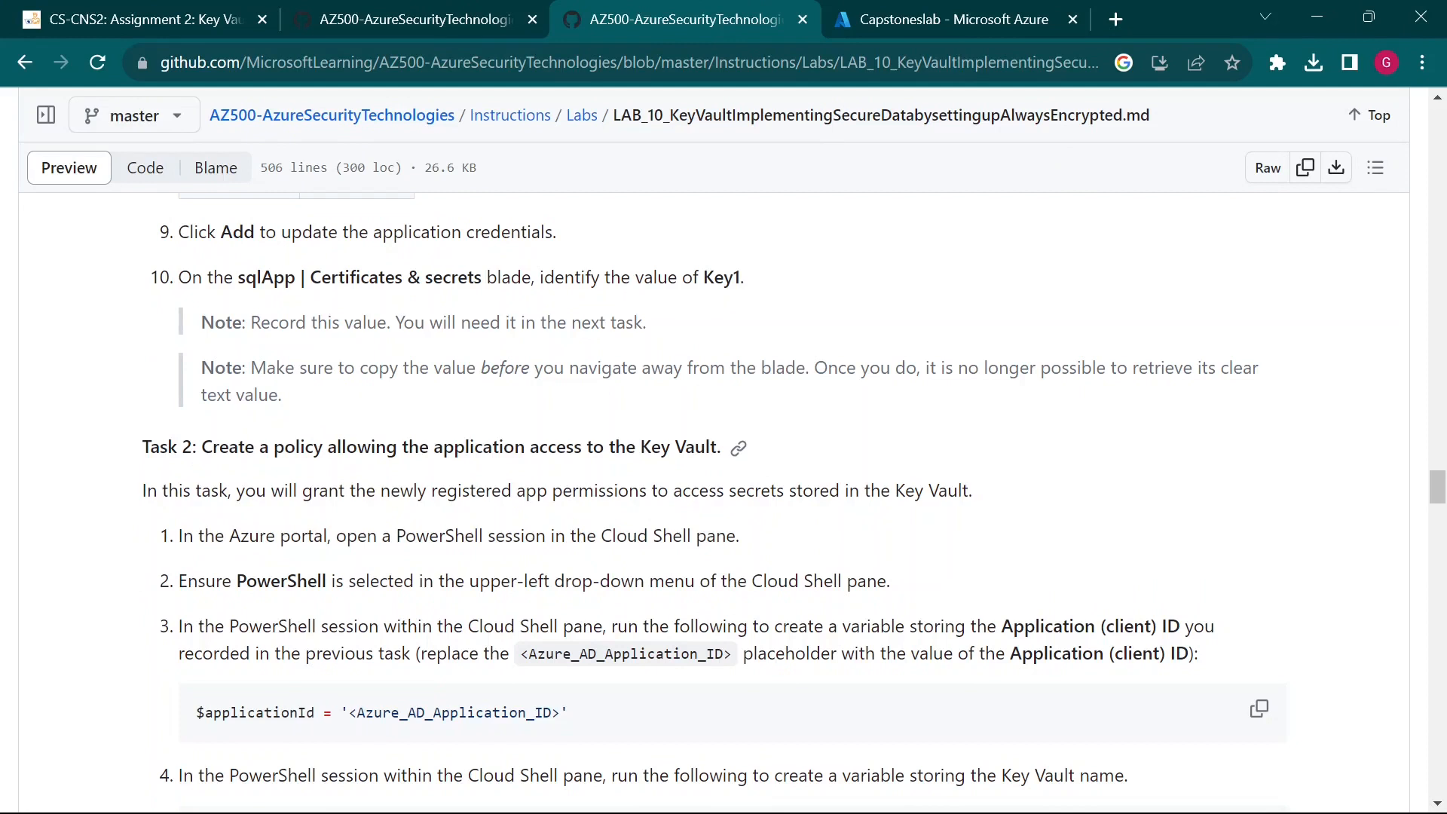
scroll(332, 614, "down", 1)
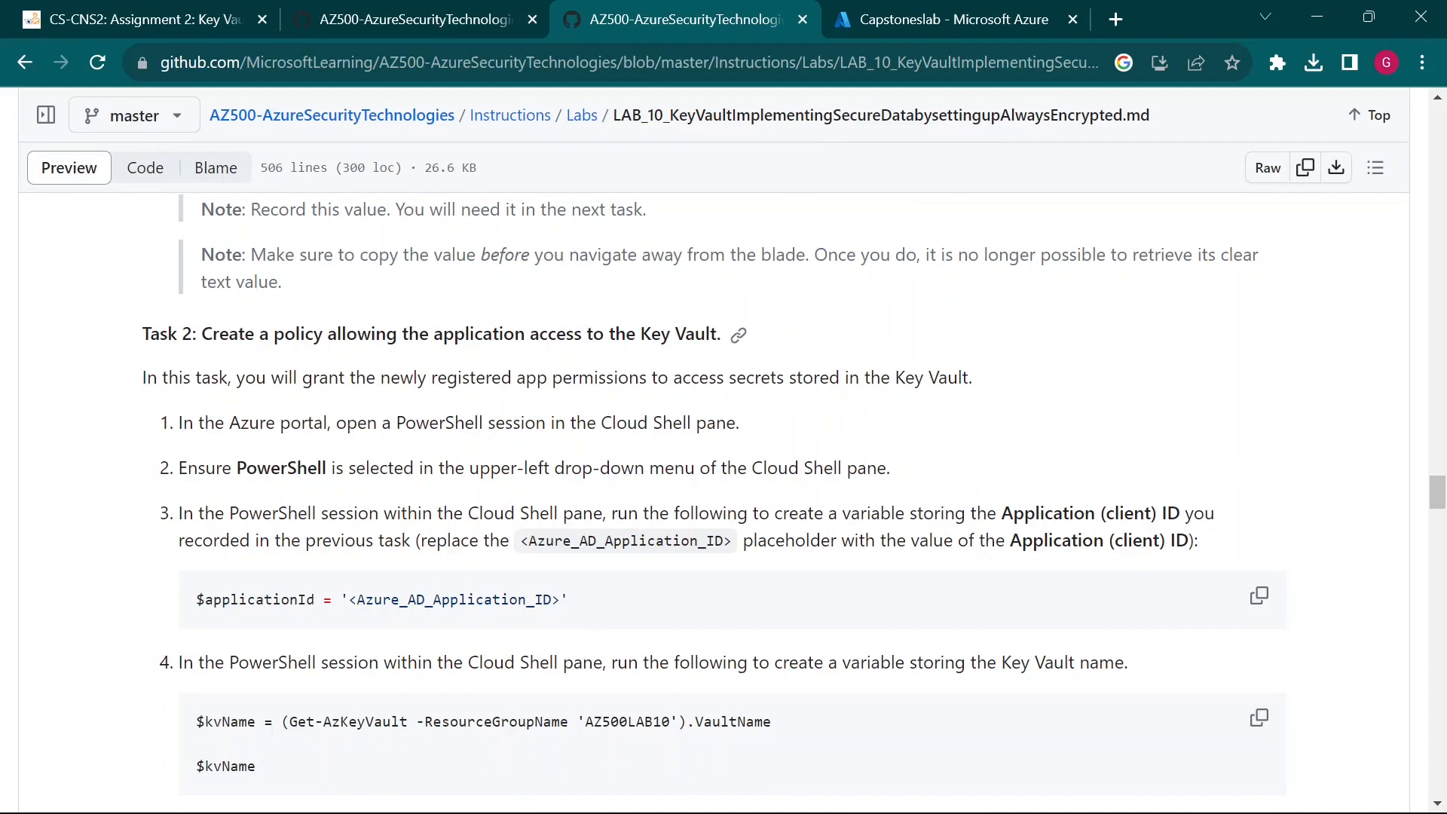
scroll(462, 518, "up", 10)
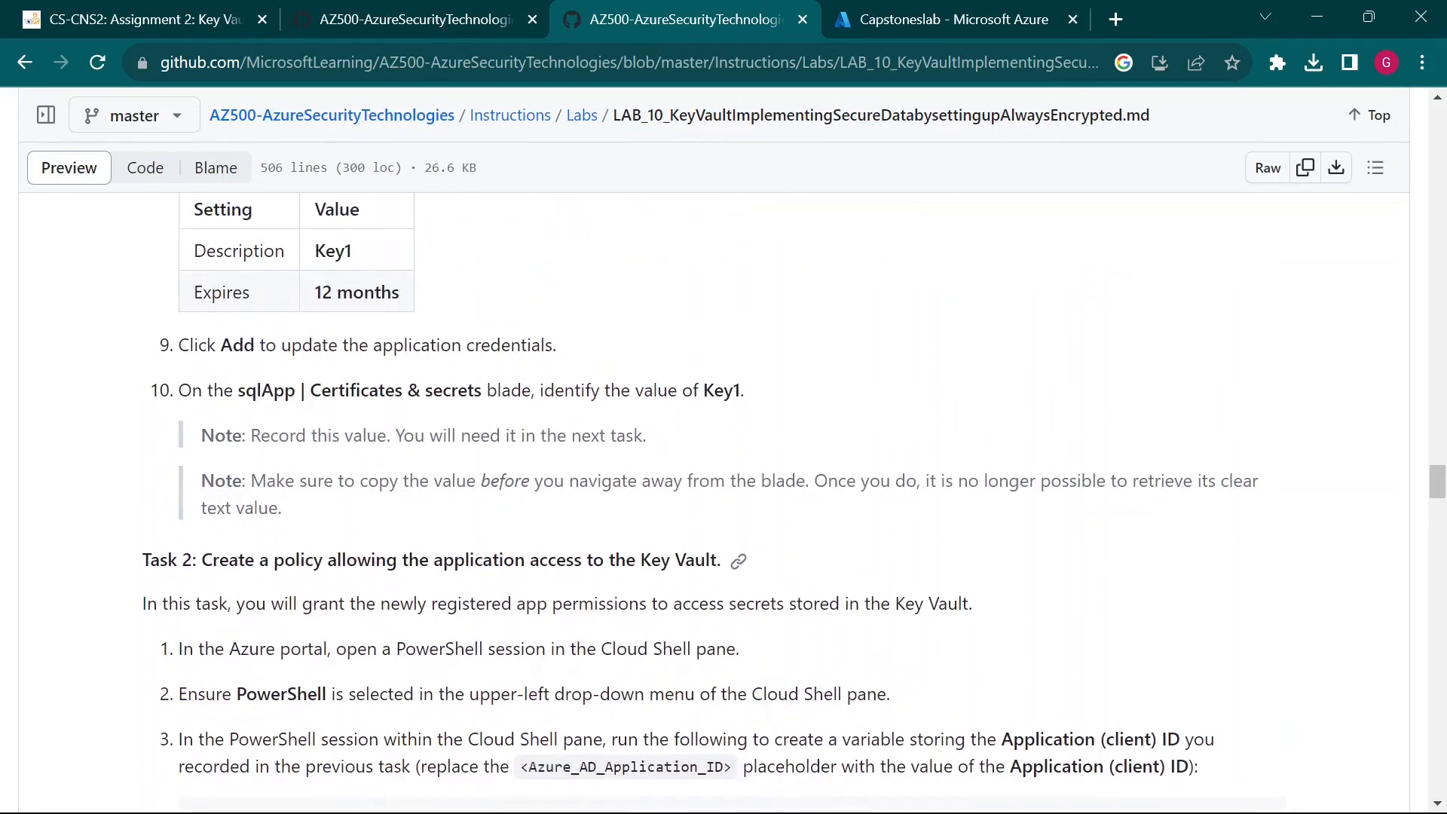
scroll(461, 518, "up", 5)
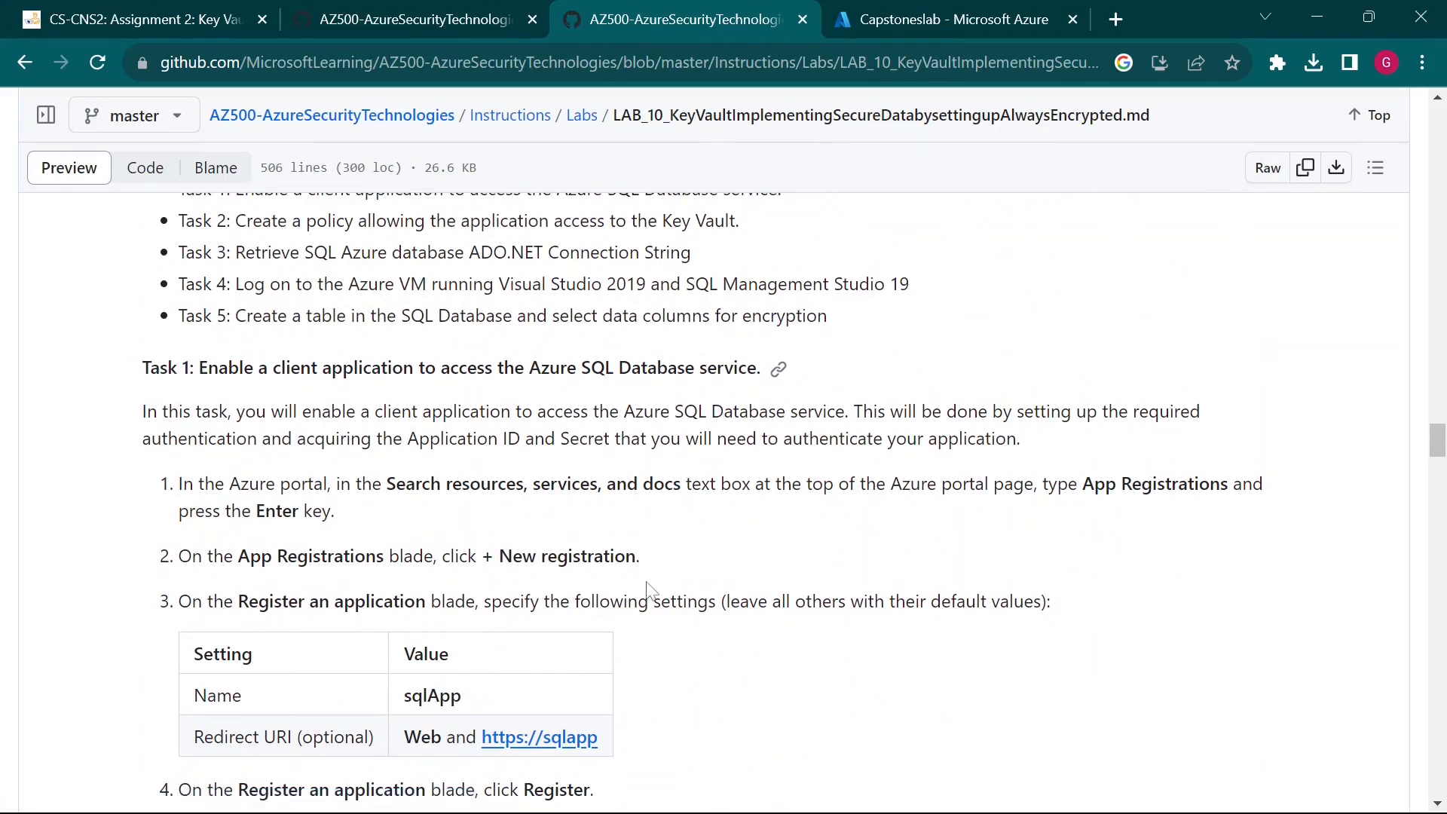
scroll(645, 596, "down", 10)
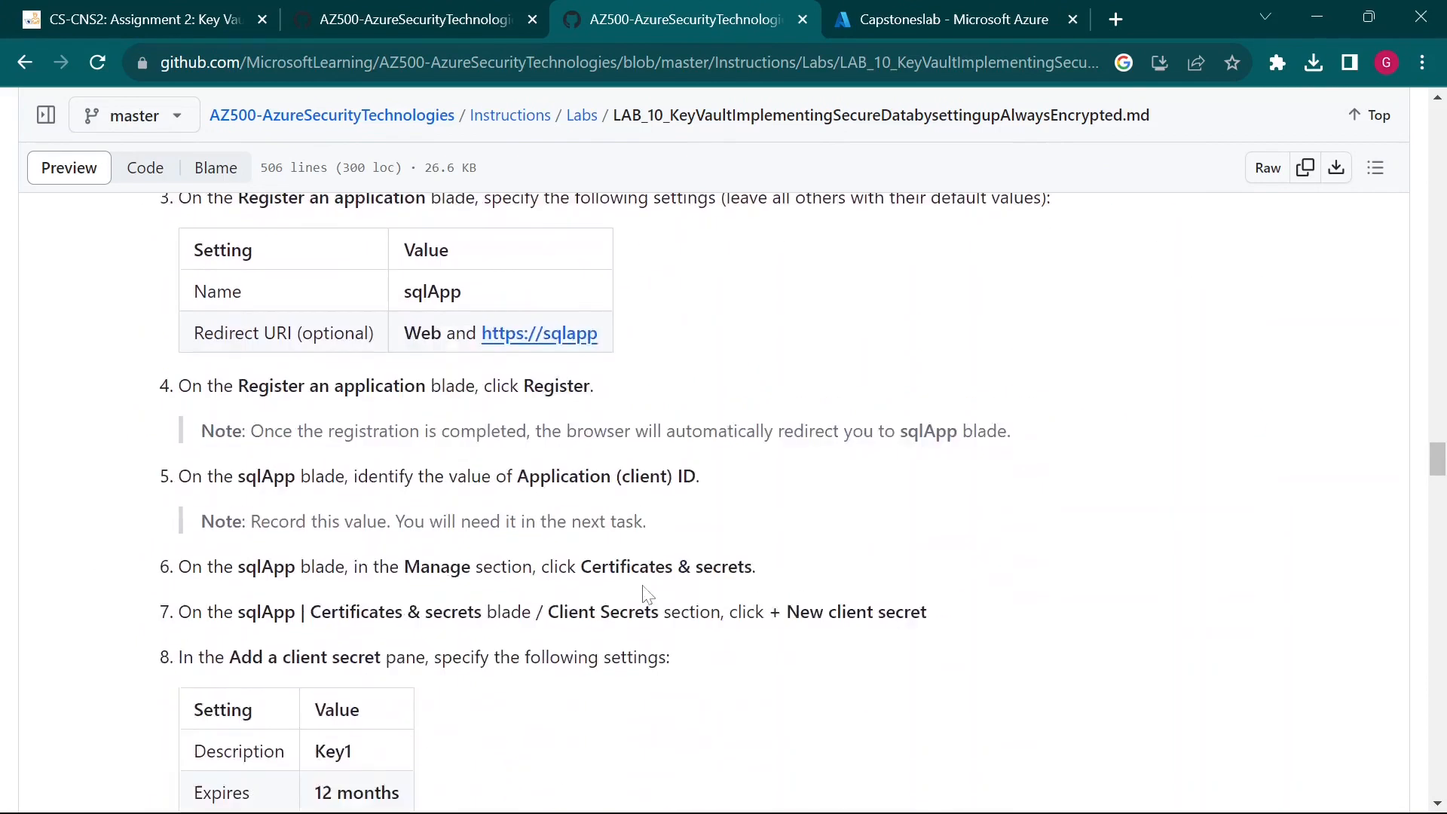
scroll(645, 596, "down", 2)
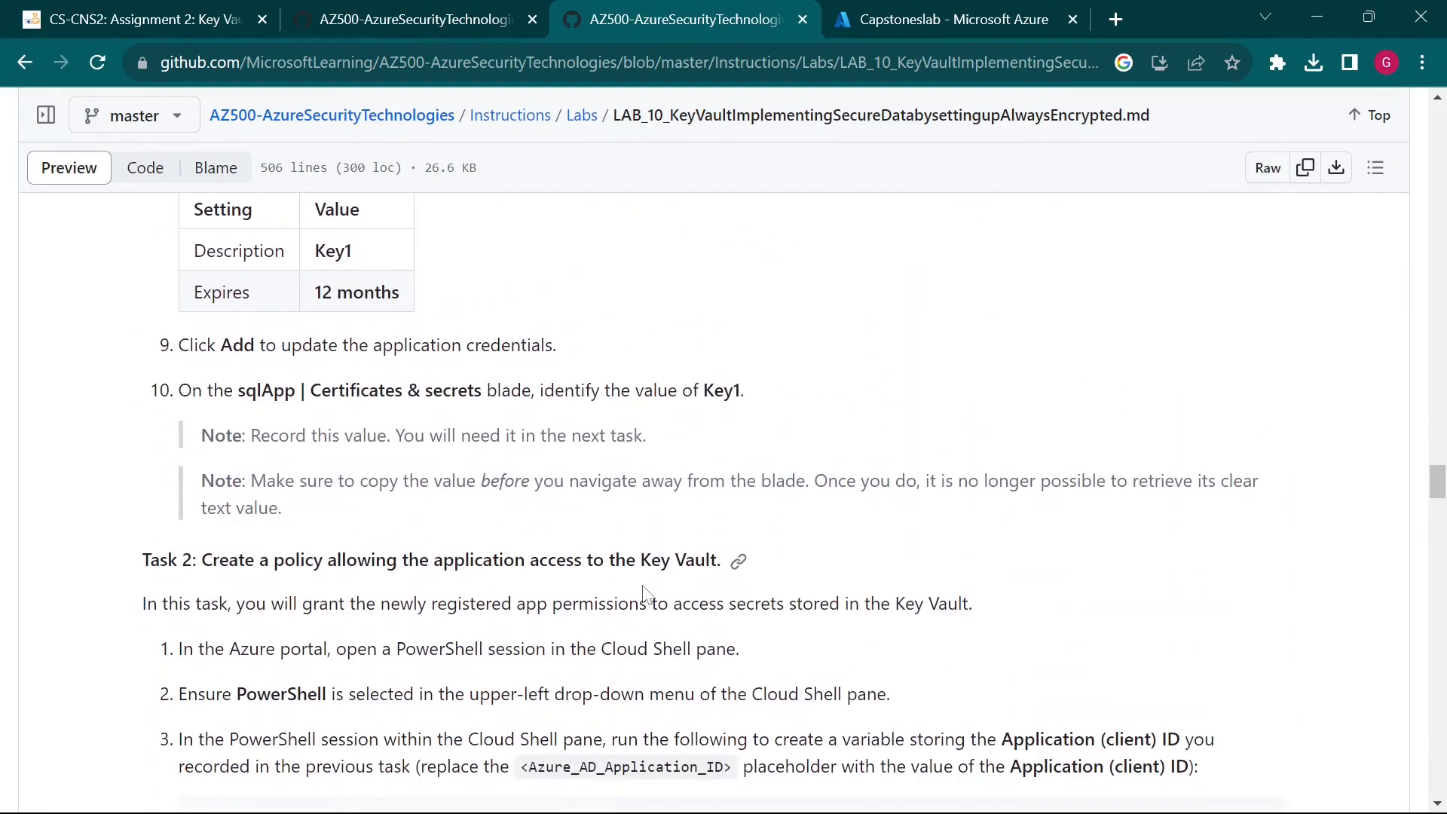
scroll(645, 596, "down", 2)
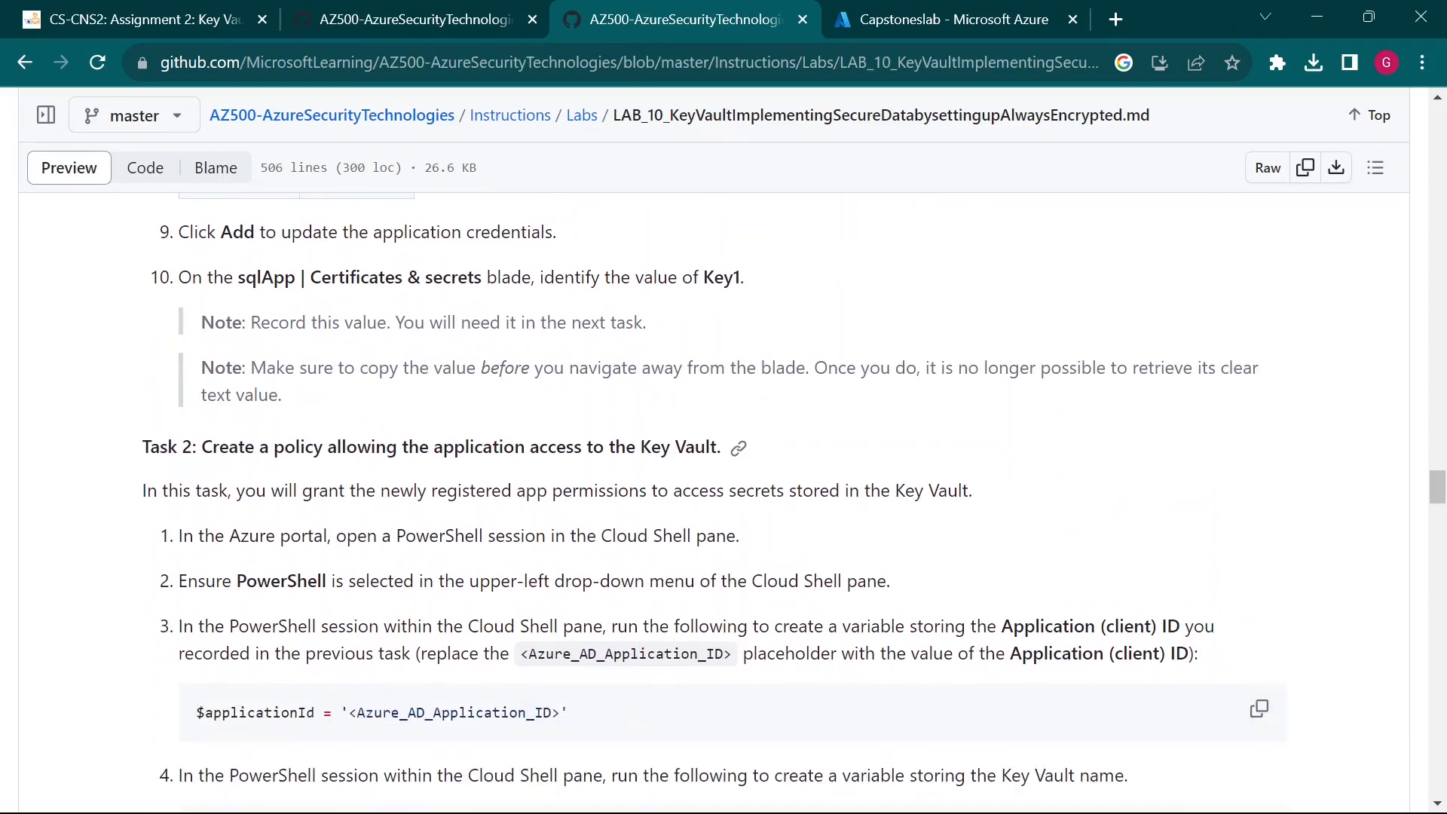
scroll(304, 513, "down", 3)
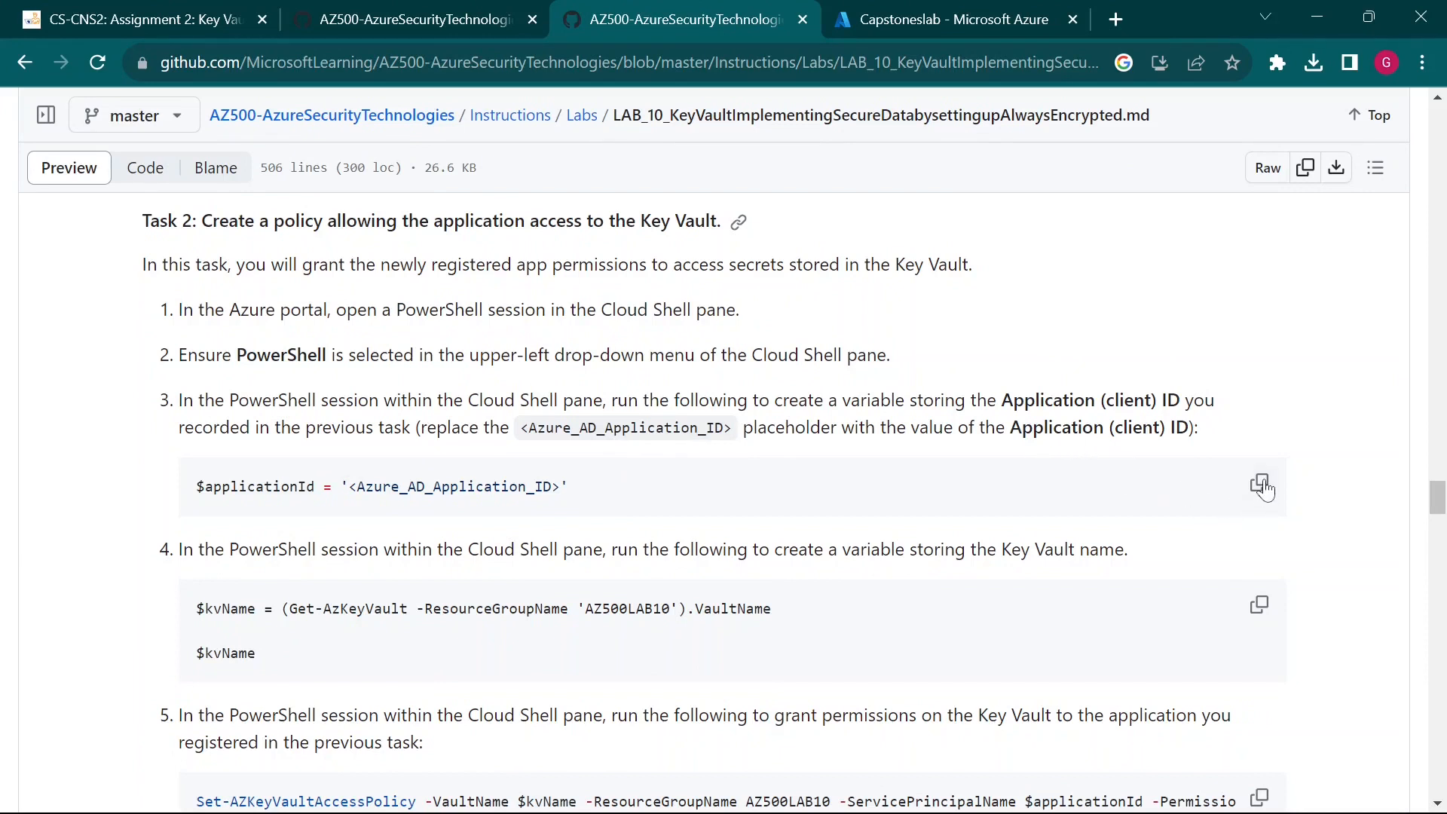
Open the PowerShell Cloud Shell session in the Azure portal and clear the terminal
left_click(874, 10)
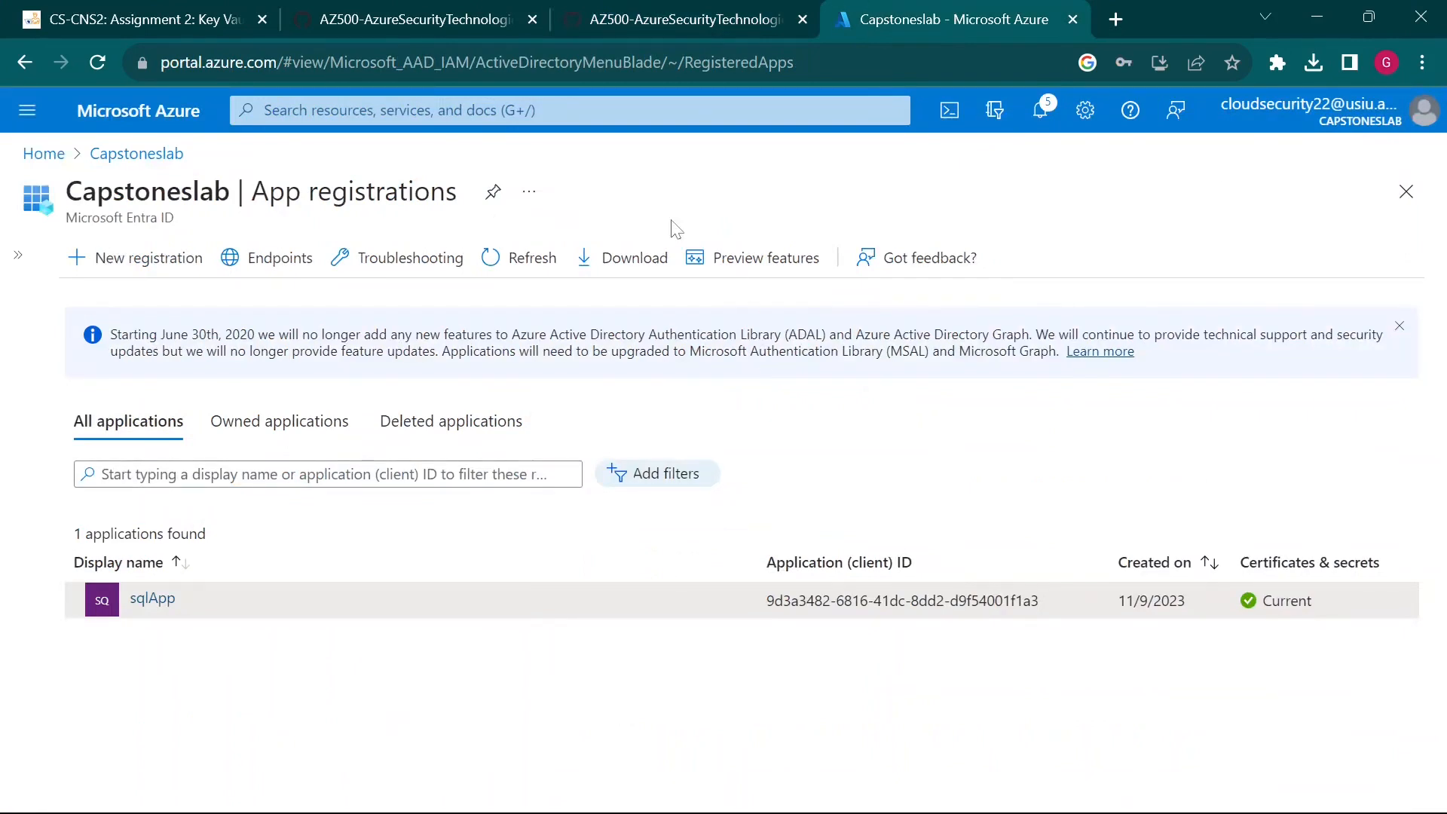
left_click(950, 110)
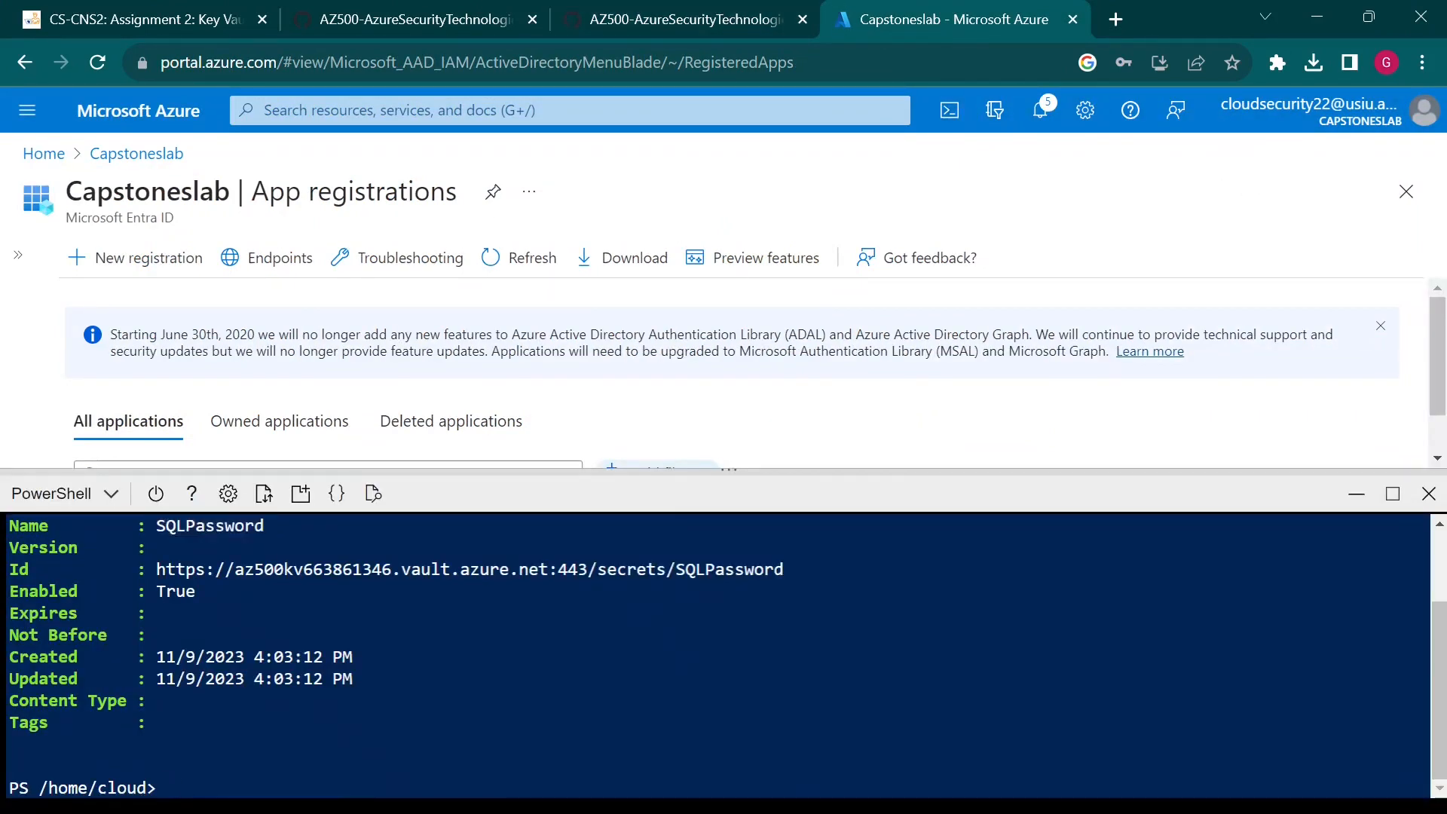
type("clear")
key("Return")
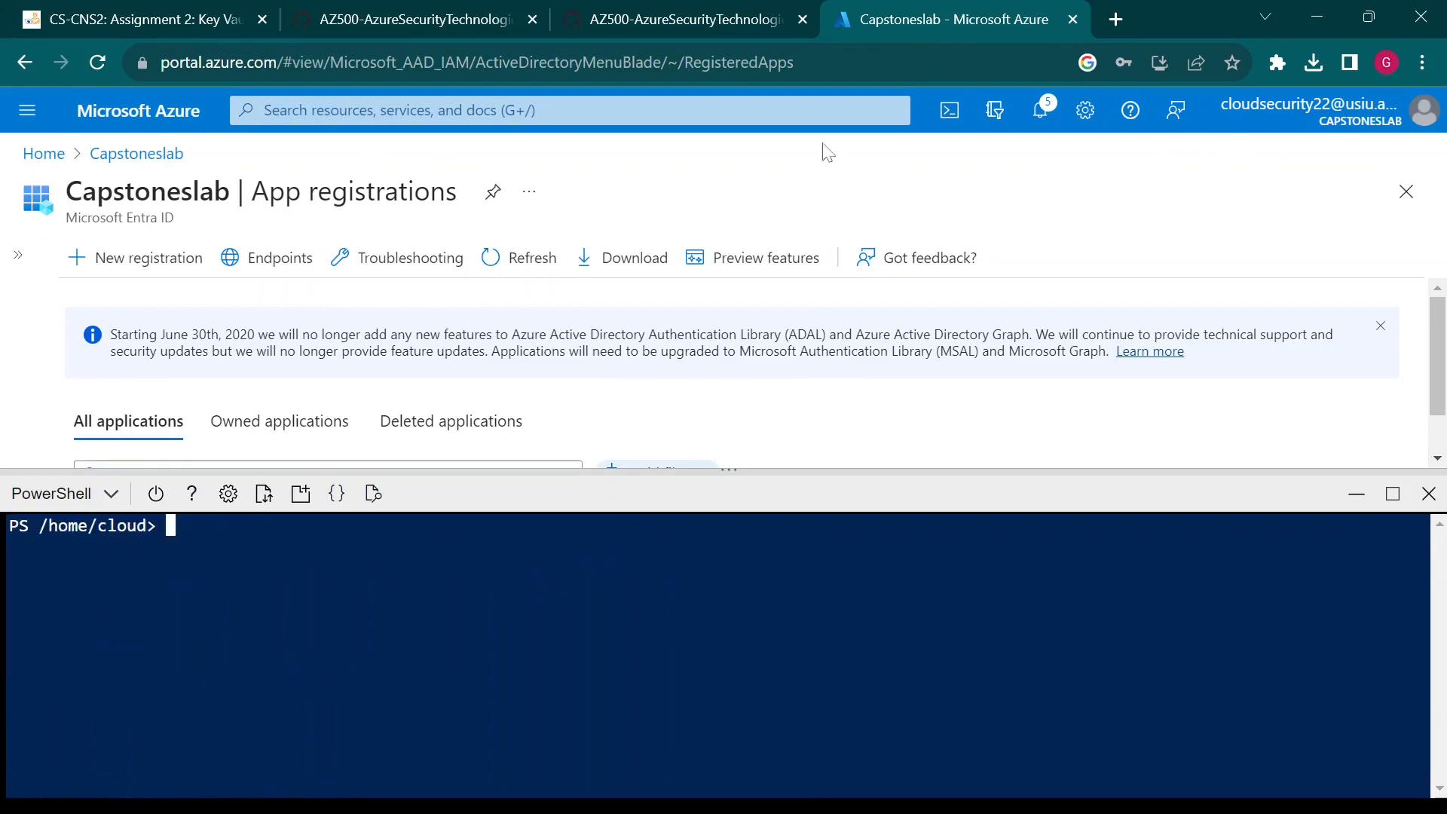
Copy the lab's $applicationId = '<Azure_AD_Application_ID>' command and paste it into the WordPad notes below the Secret ID
left_click(728, 10)
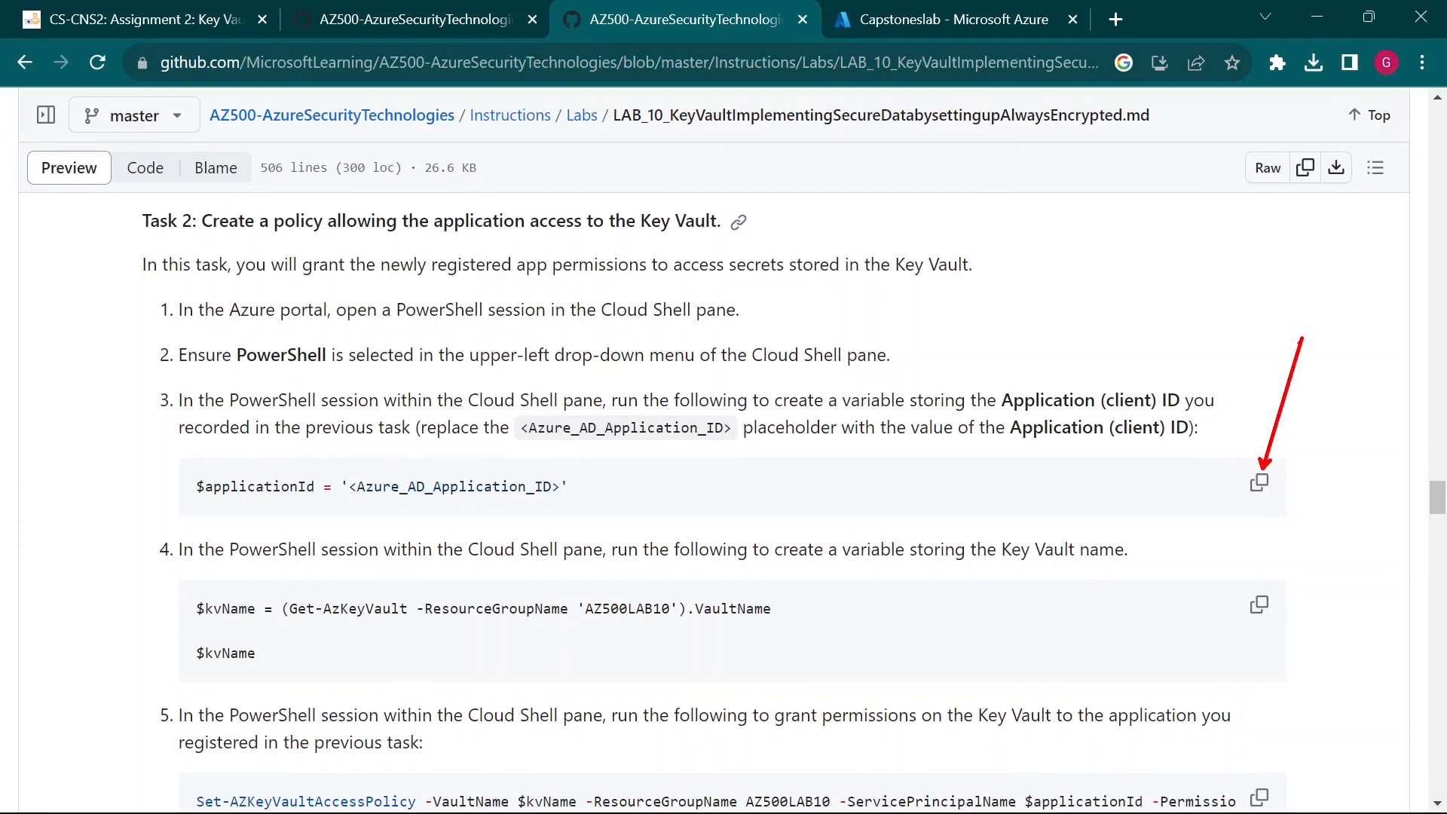
left_click(1260, 482)
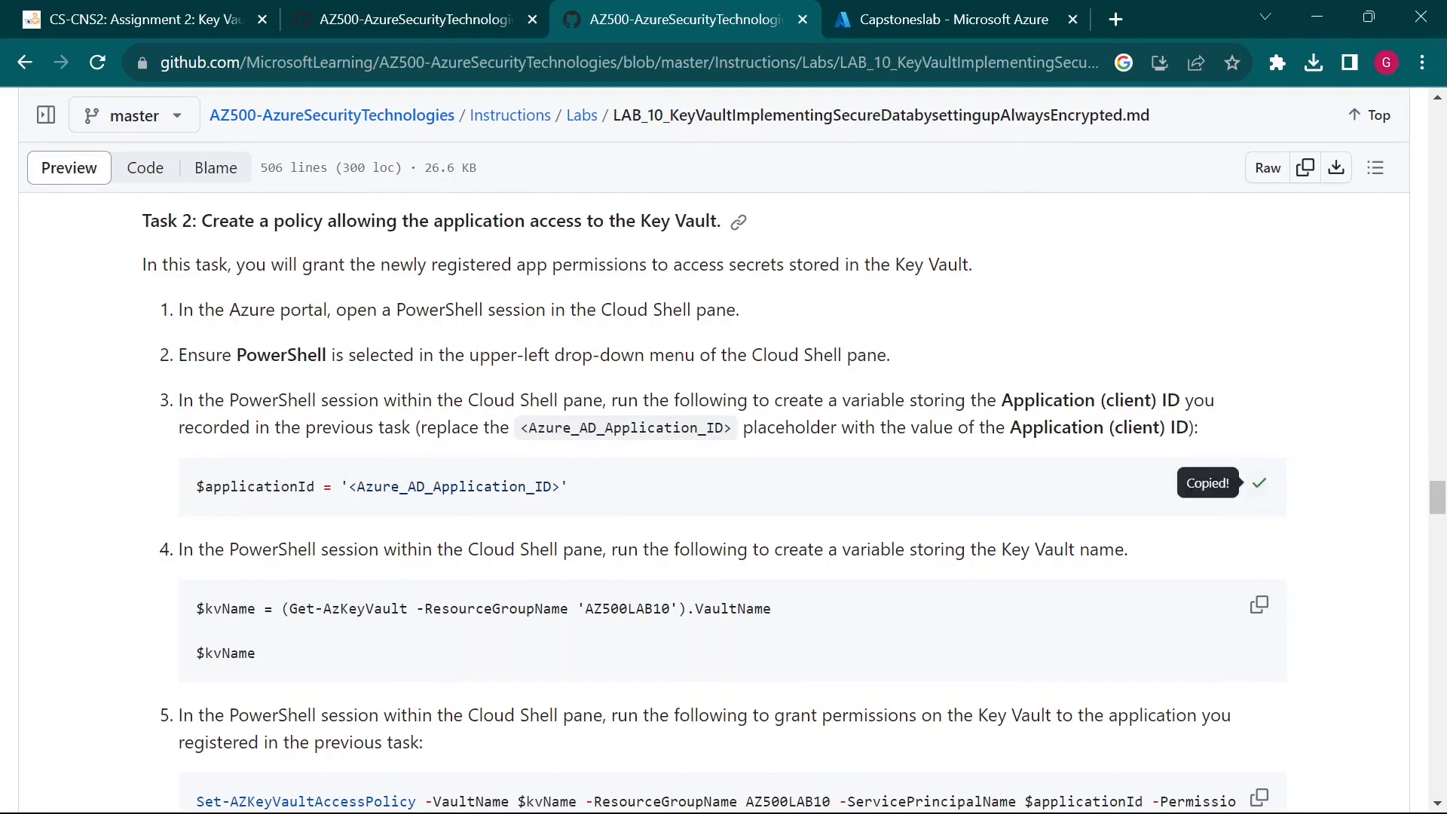
mouse_move(1003, 786)
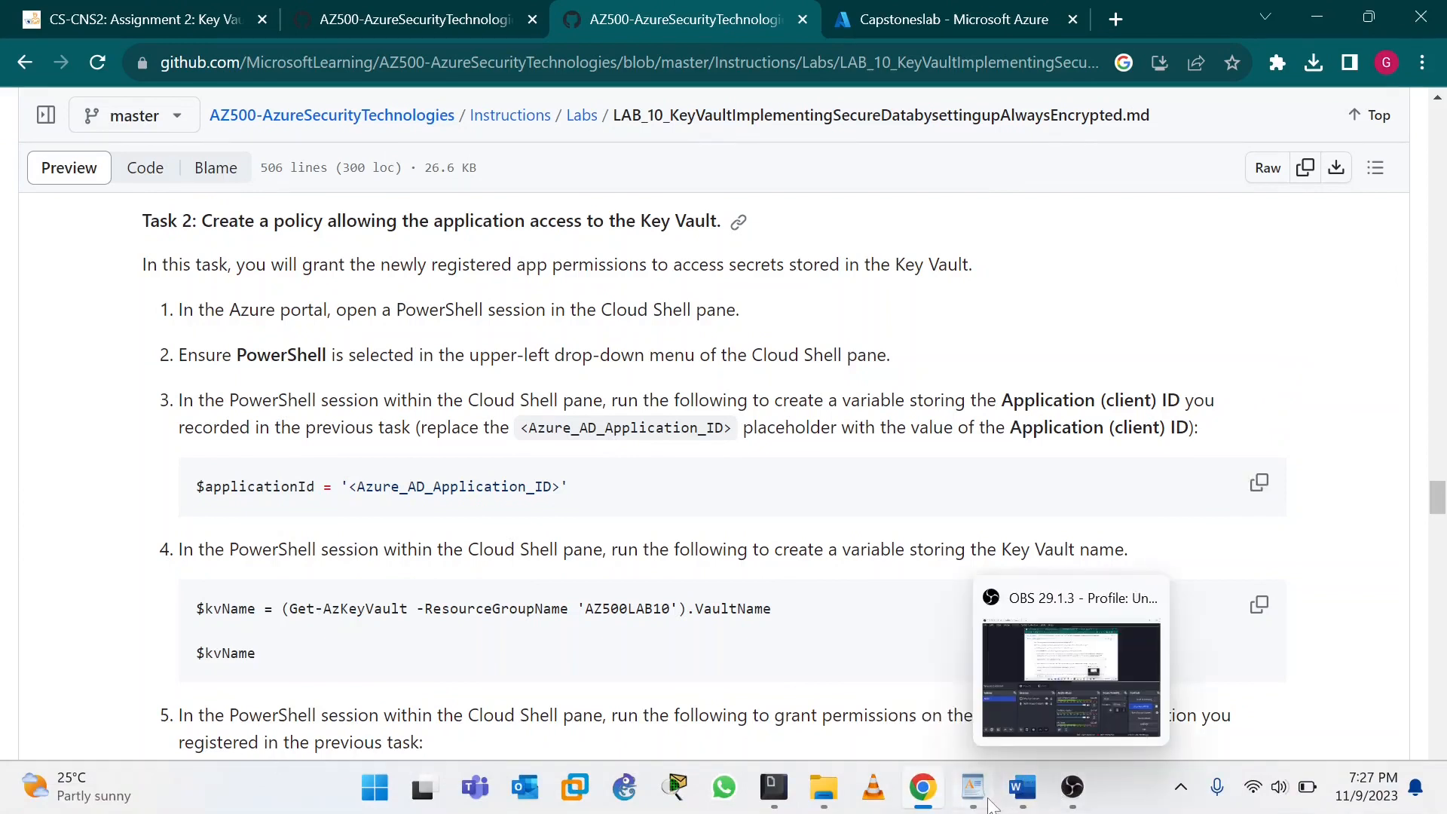
left_click(988, 731)
left_click(23, 523)
key("Return")
key("ctrl+v")
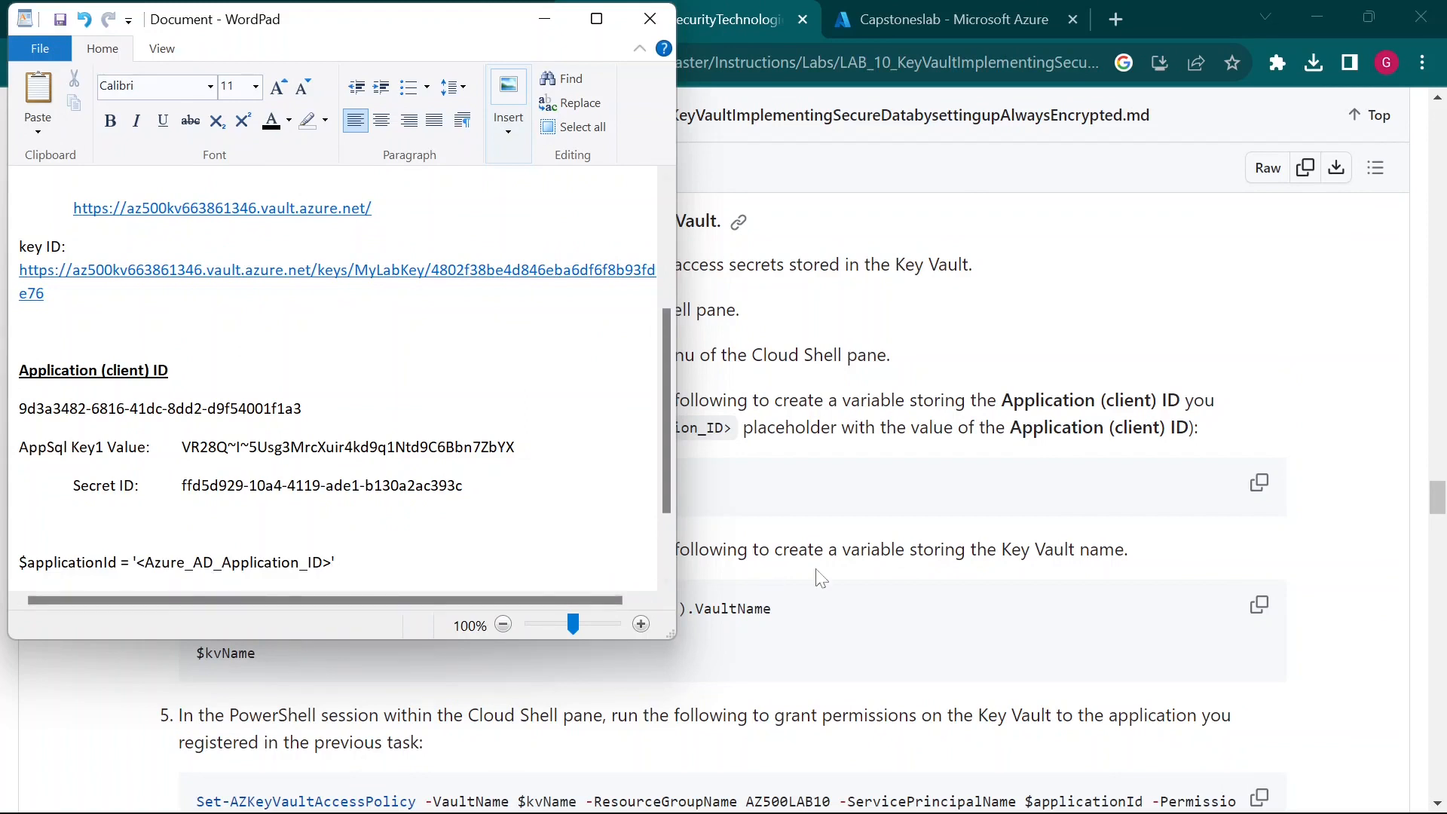
left_click(1361, 570)
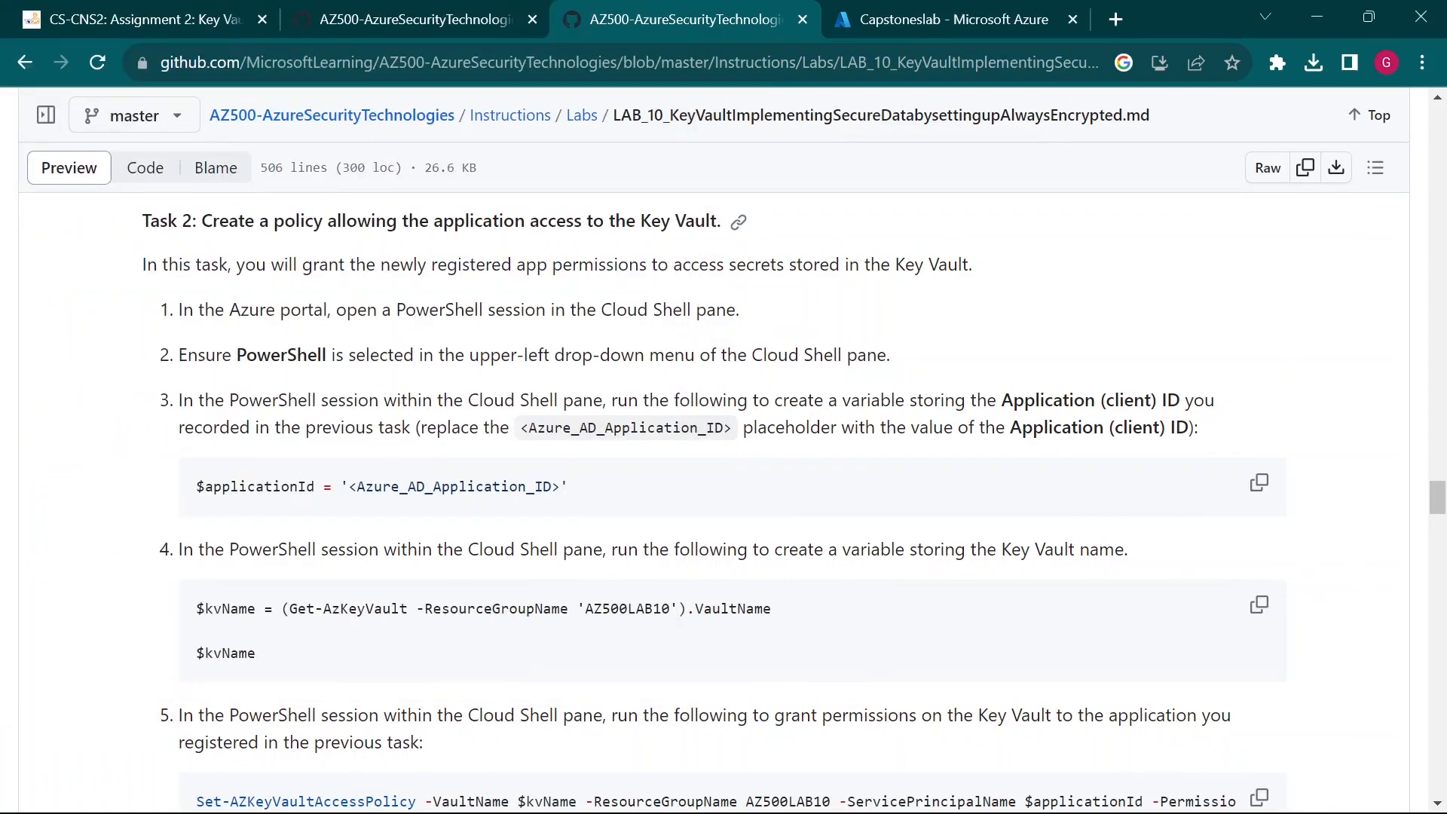
left_click(973, 787)
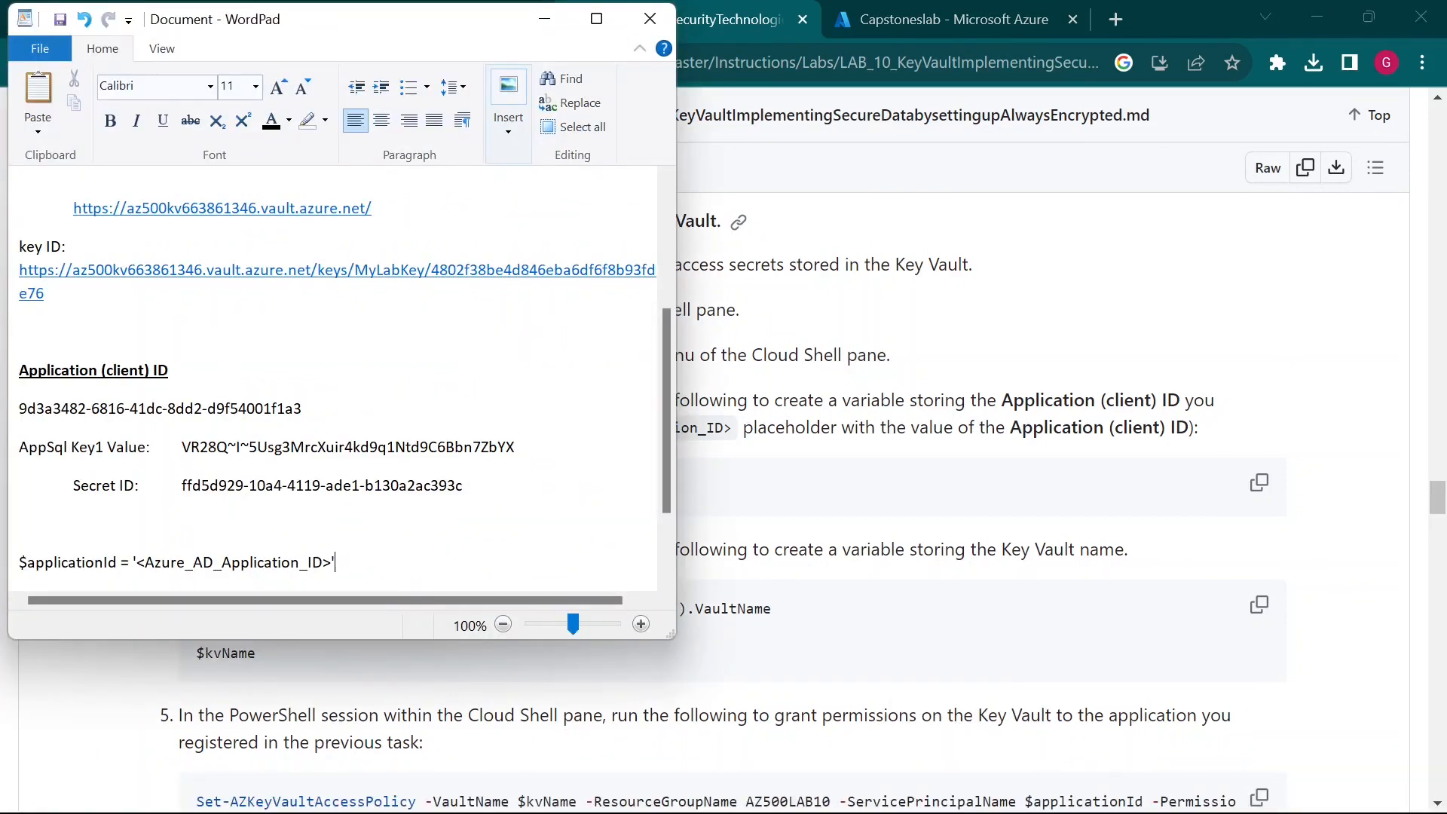
Replace the <Azure_AD_Application_ID> placeholder in the notes' $applicationId command with the recorded AppSql Key1 secret value, keeping the quotes
left_click_drag(181, 449, 515, 452)
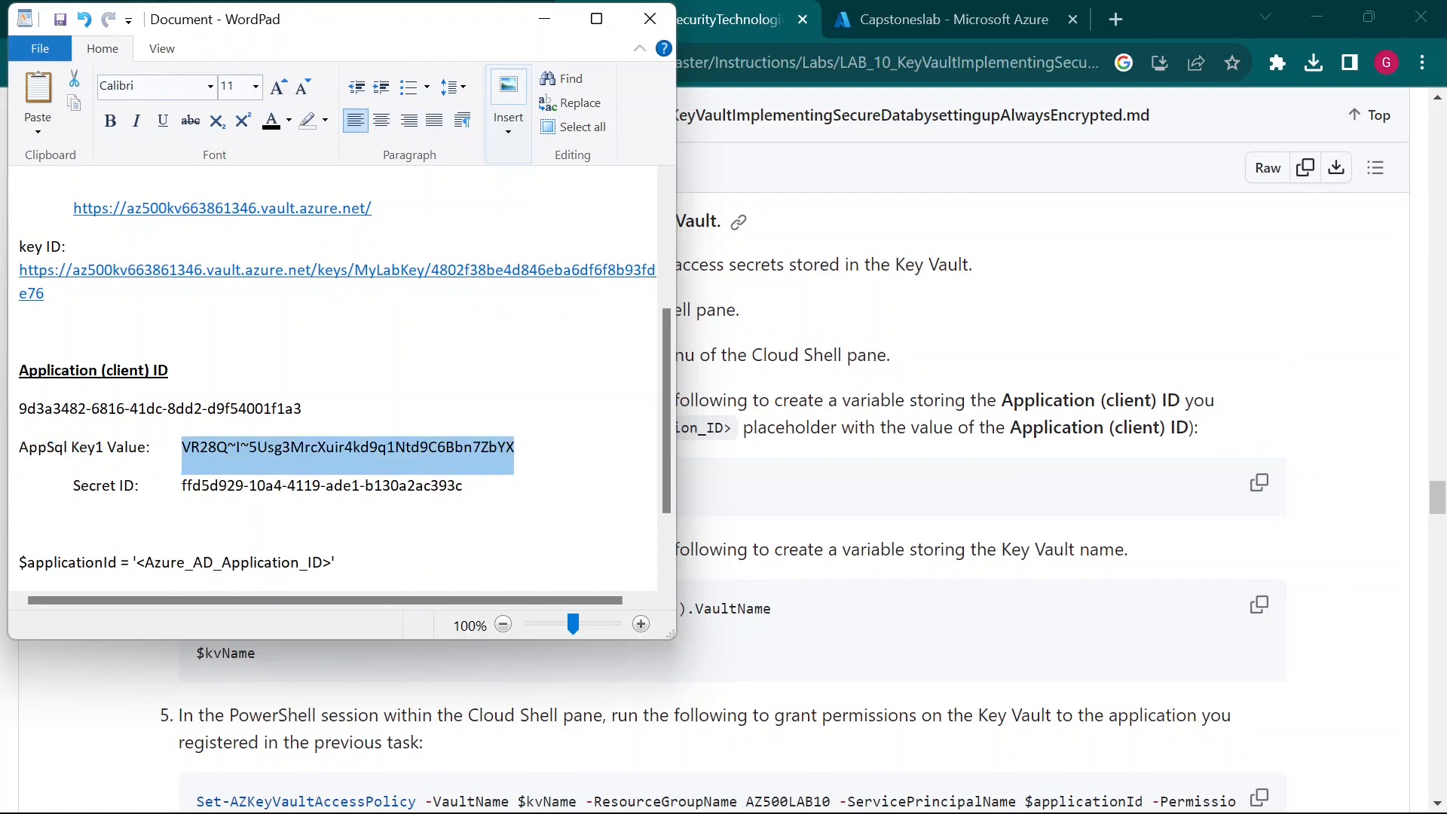
left_click(331, 563)
key("ctrl+shift+Left")
key("ctrl+shift+Left")
key("ctrl+shift+Left")
key("ctrl+shift+Left")
key("ctrl+shift+Left")
key("ctrl+shift+Left")
key("ctrl+shift+Left")
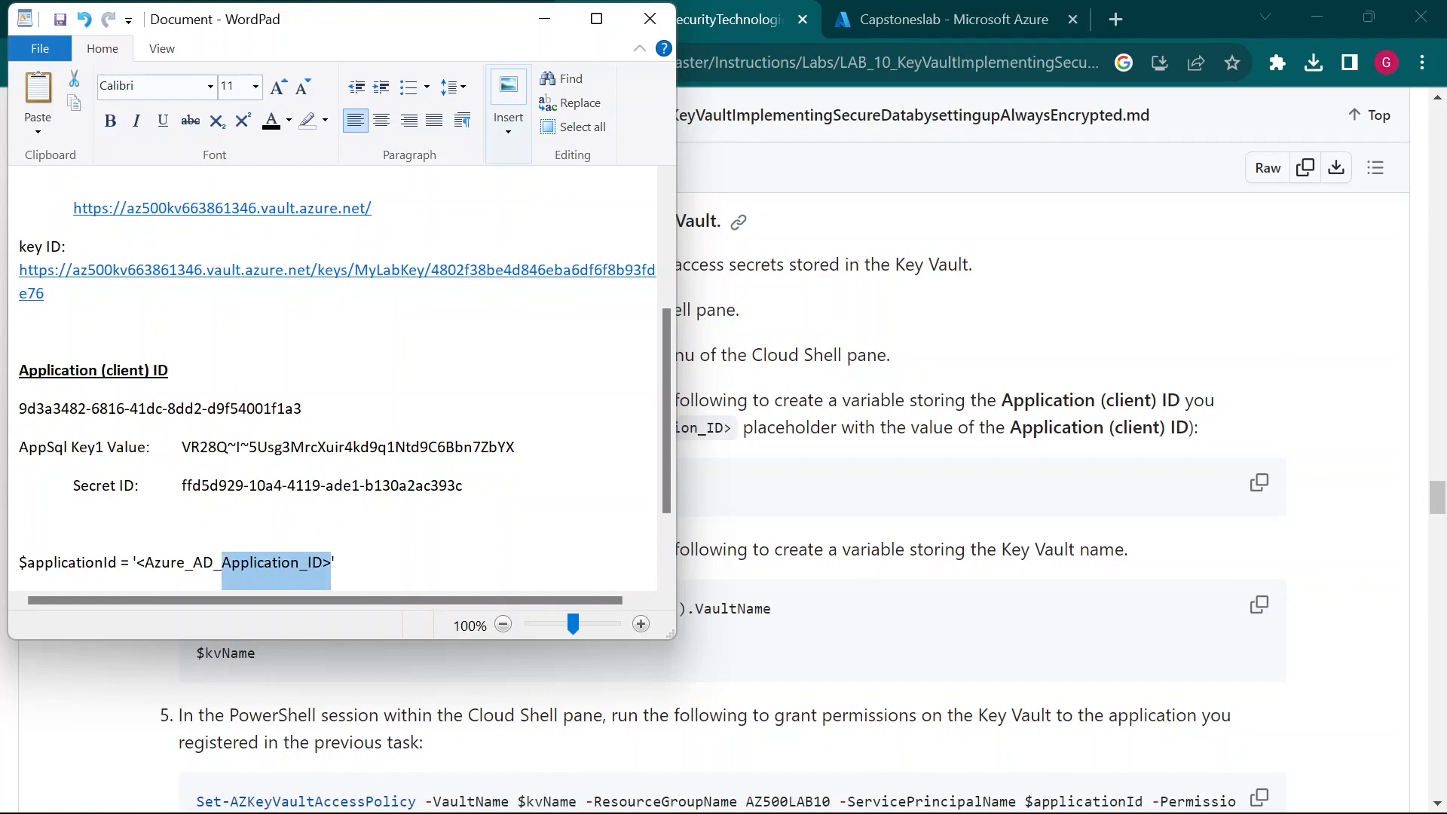
key("ctrl+shift+Left")
key("ctrl+shift+Left")
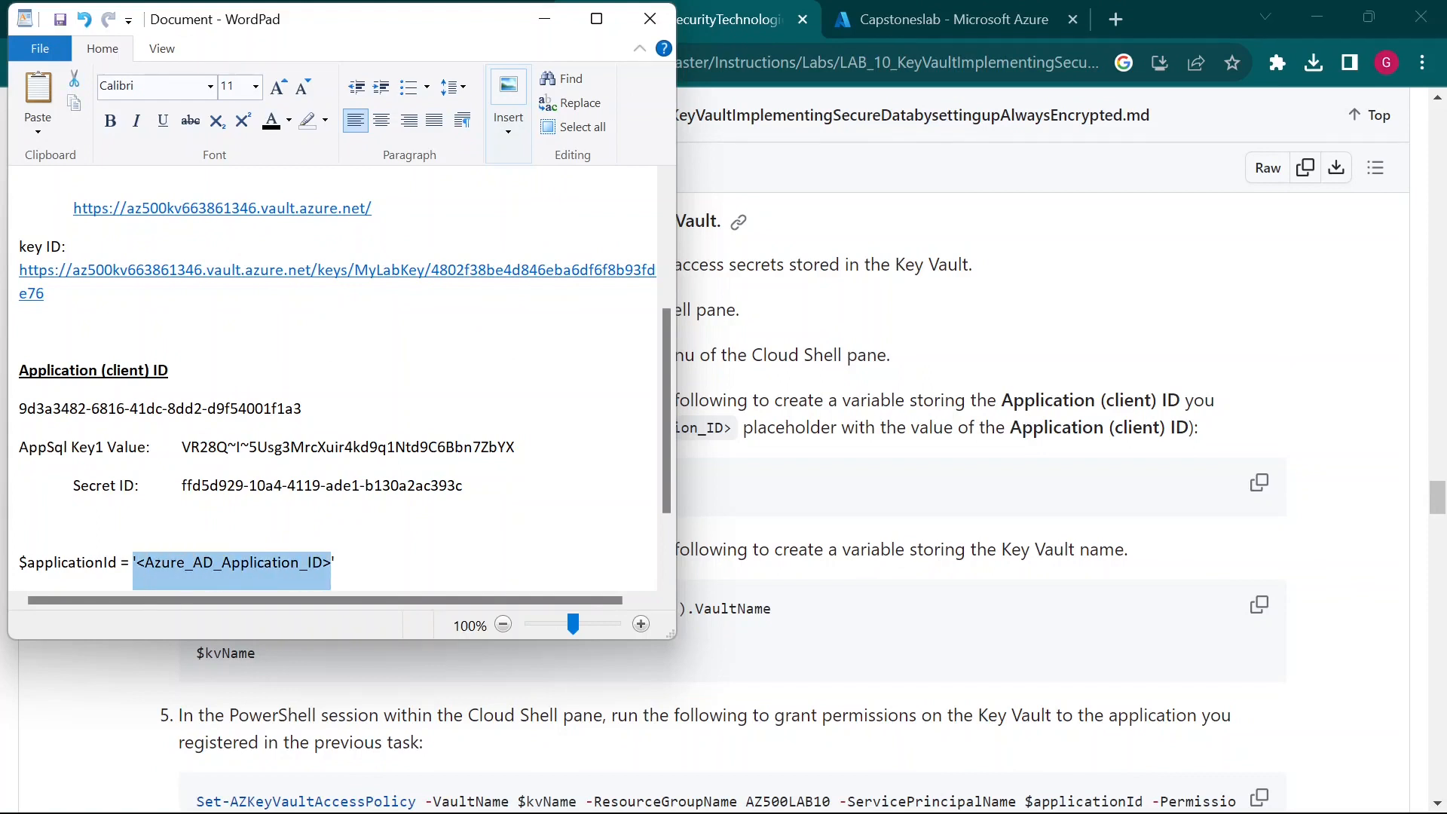
key("BackSpace")
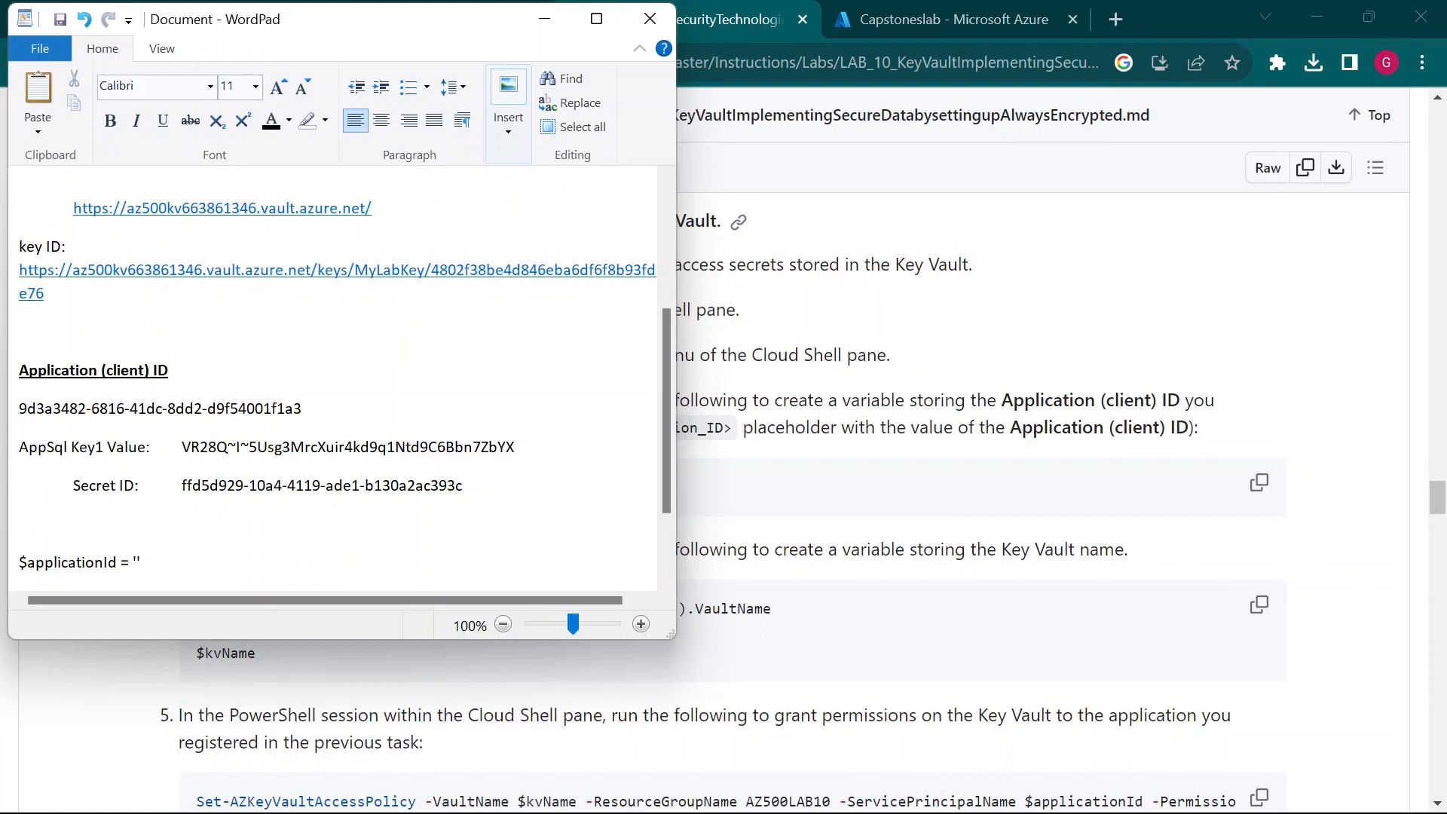
key("ctrl+v")
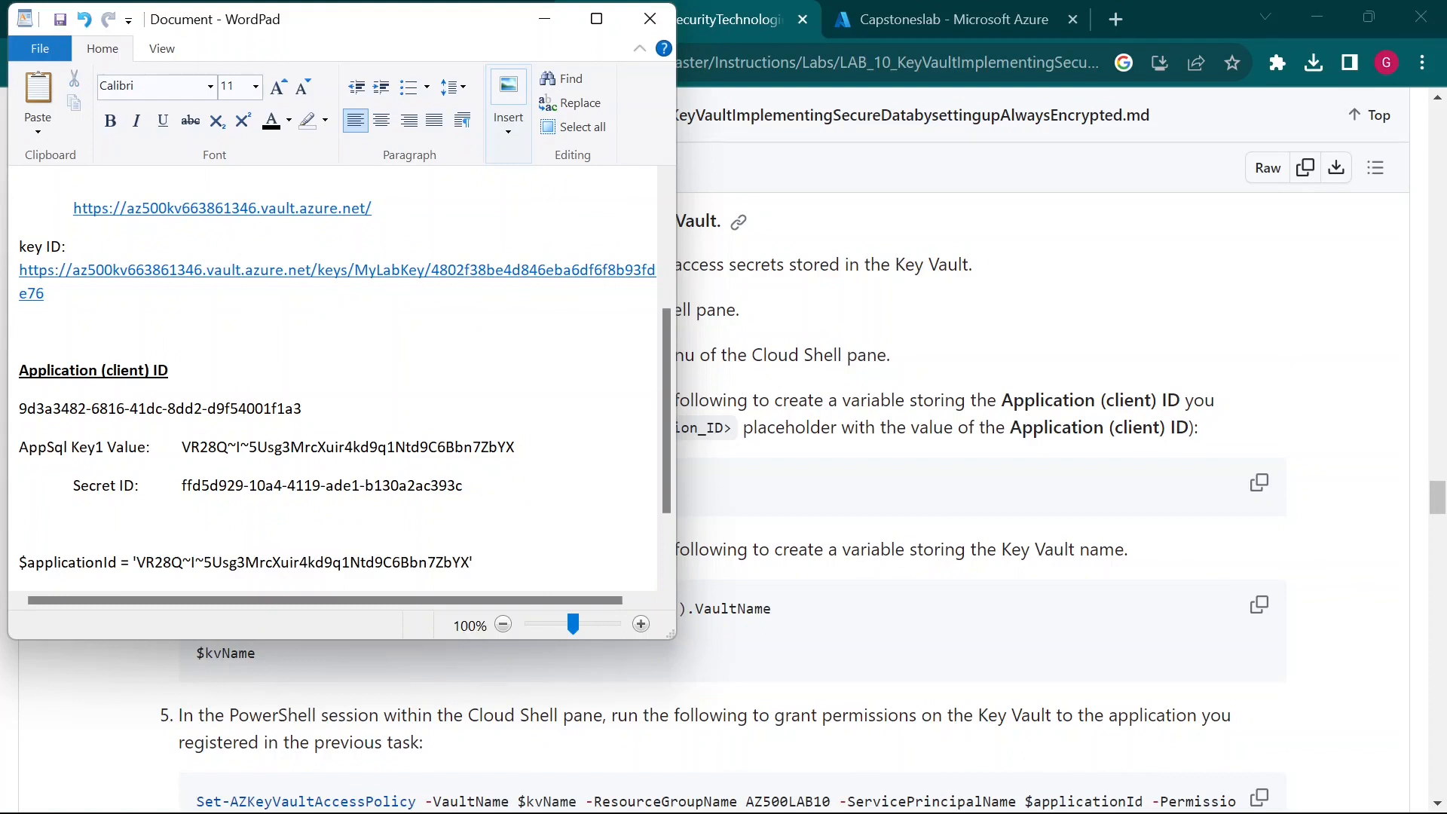
Cut the completed $applicationId command with the Key1 secret value from the WordPad notes and run it in the PowerShell Cloud Shell
key("shift+Right")
key("shift+Left")
key("ctrl+shift+Left")
key("Right")
key("shift+Right")
key("shift+Left")
left_click_drag(474, 564, 9, 564)
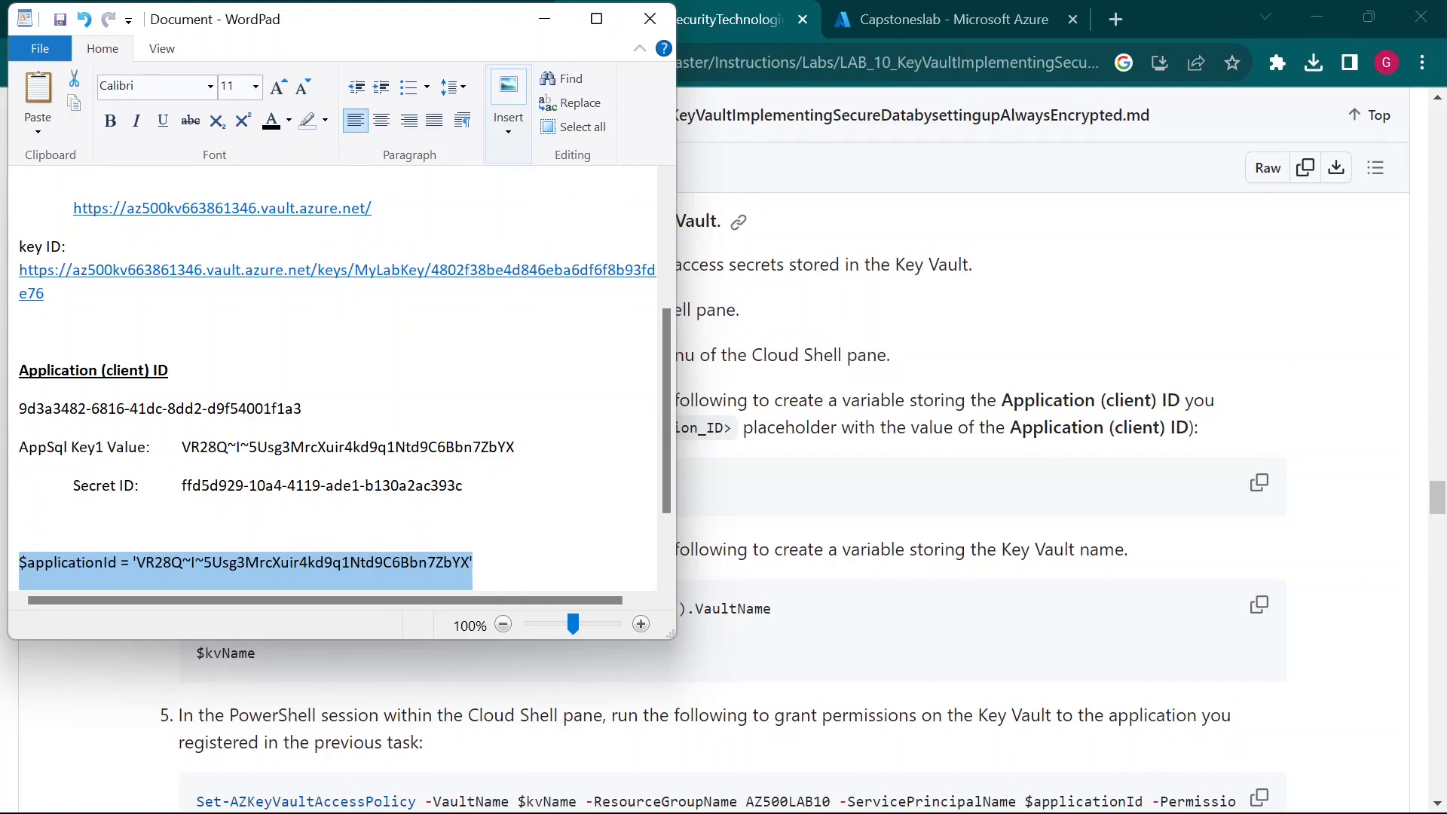
key("ctrl+x")
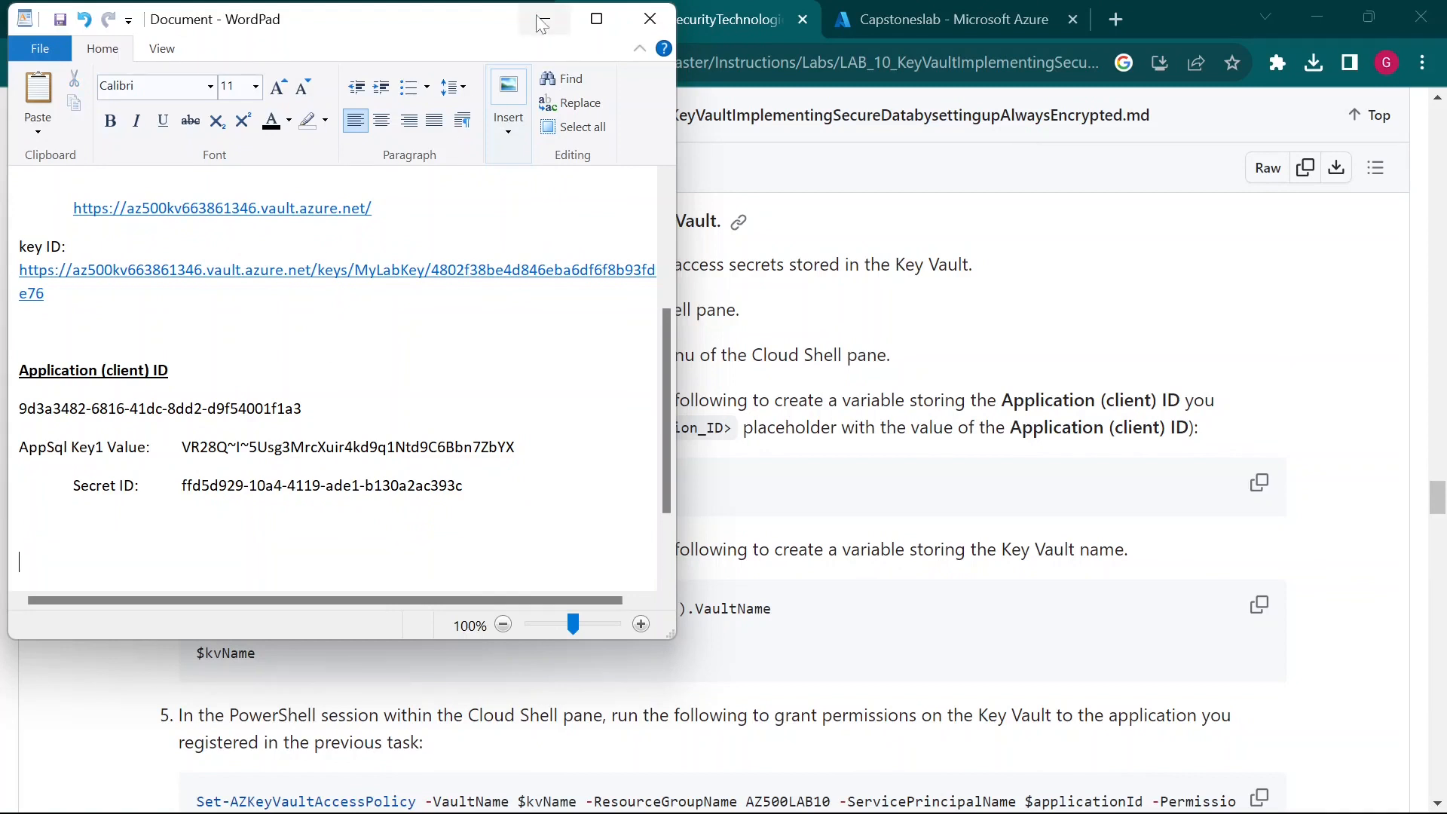
left_click(545, 19)
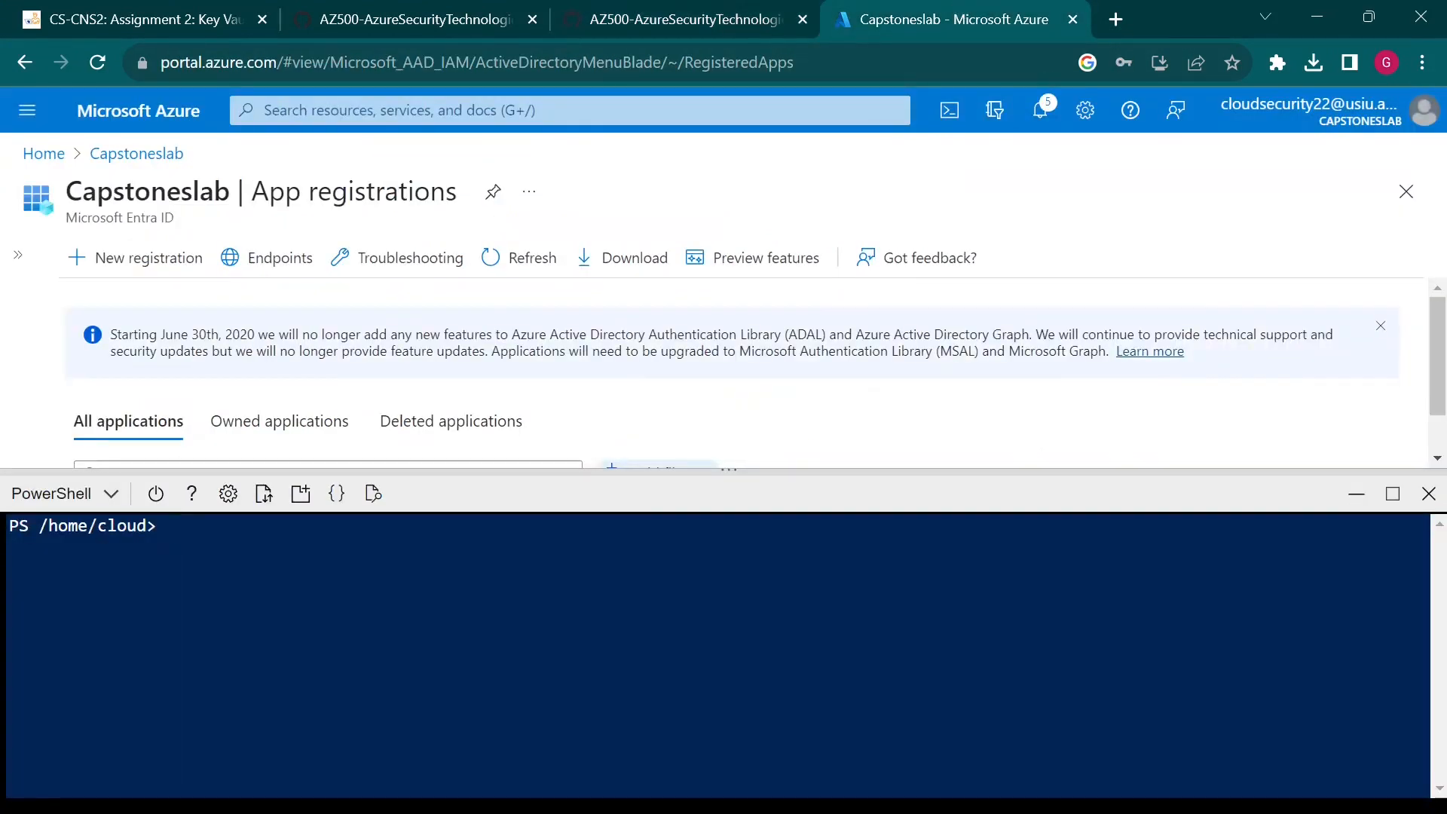
key("ctrl+v")
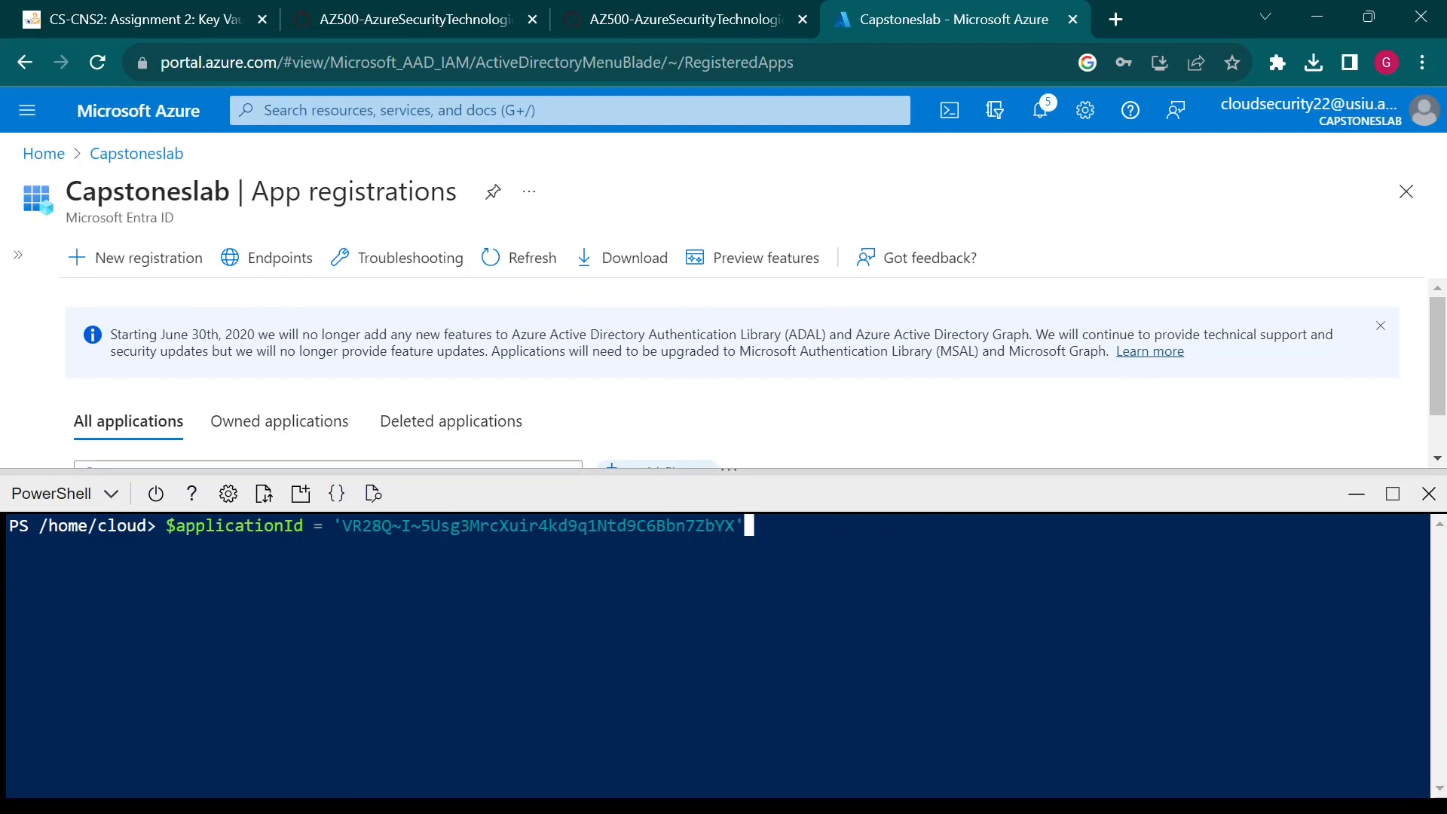
key("Return")
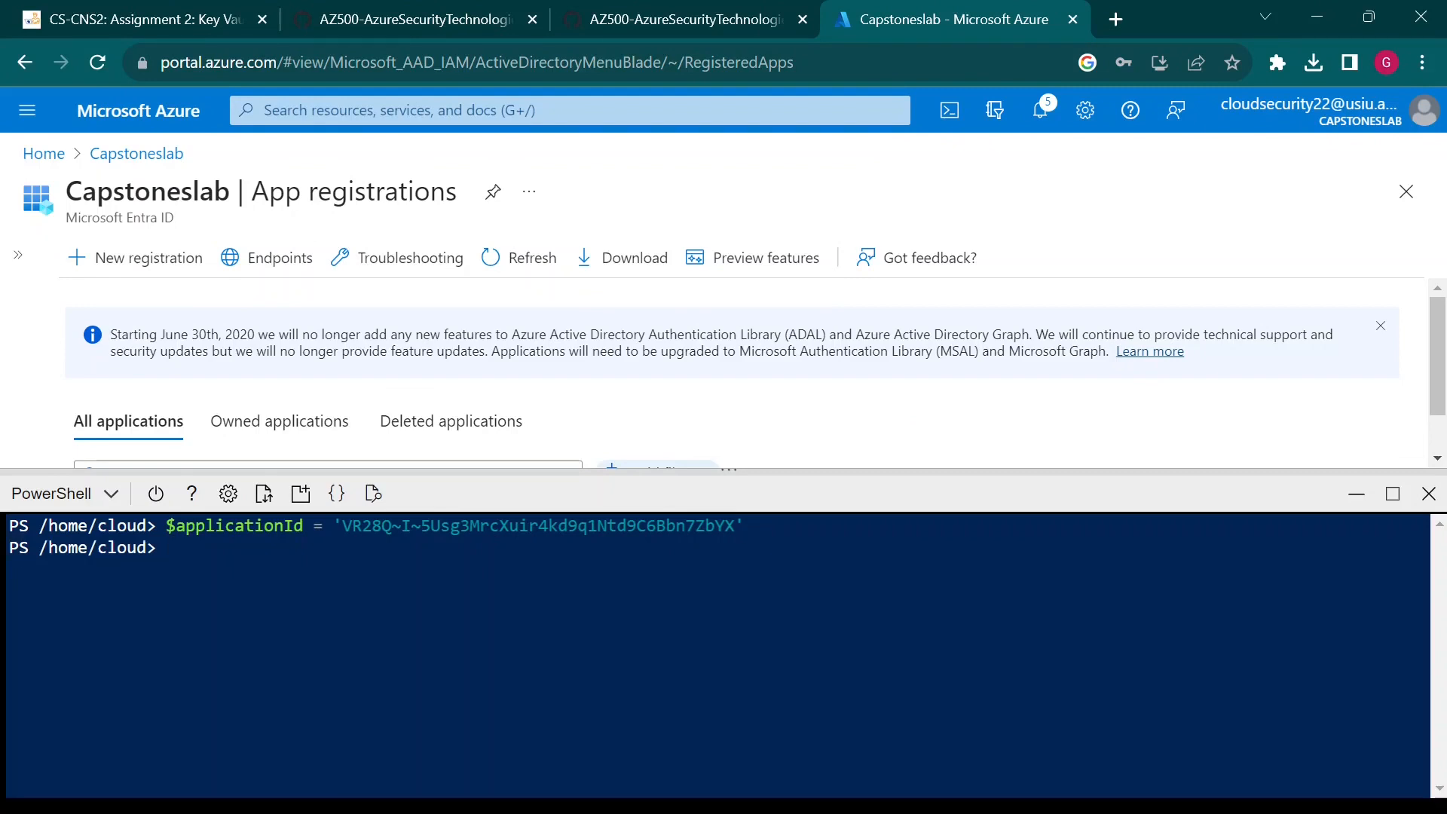
Copy the lab's $kvName = (Get-AzKeyVault -ResourceGroupName 'AZ500LAB10').VaultName command and run it in the Cloud Shell
left_click(653, 19)
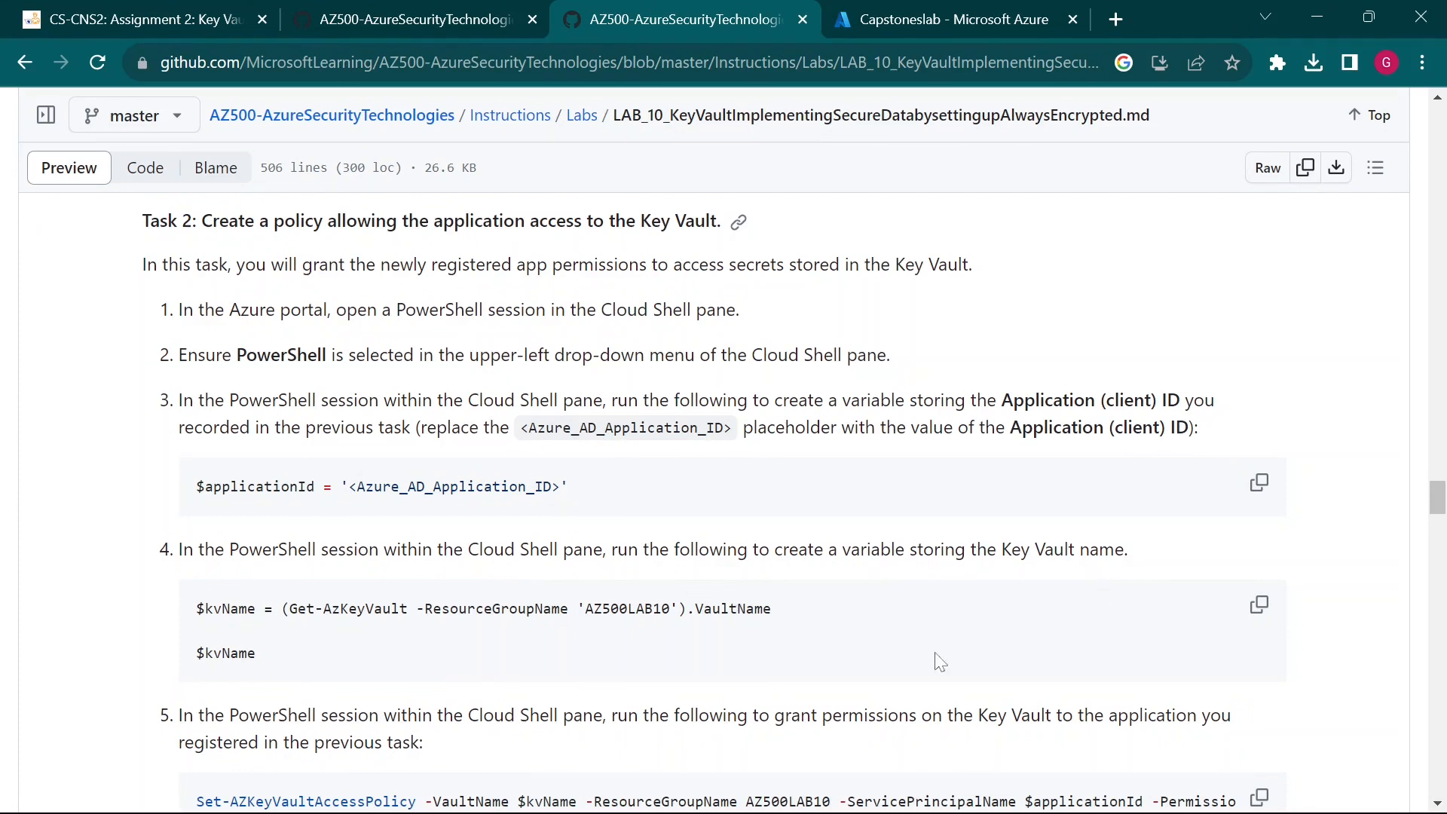
scroll(837, 656, "down", 2)
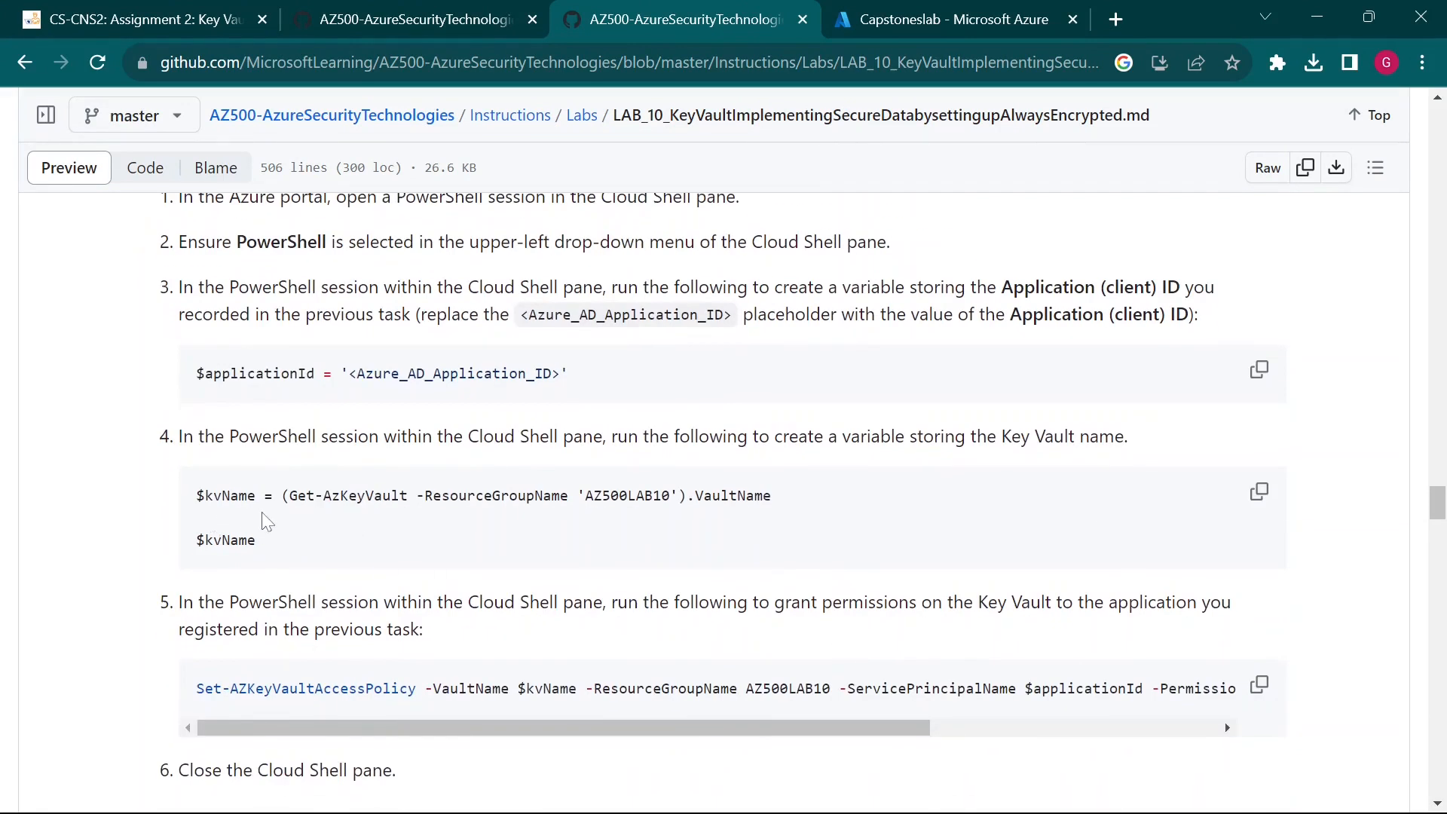
left_click(1262, 499)
scroll(280, 567, "down", 1)
left_click(934, 11)
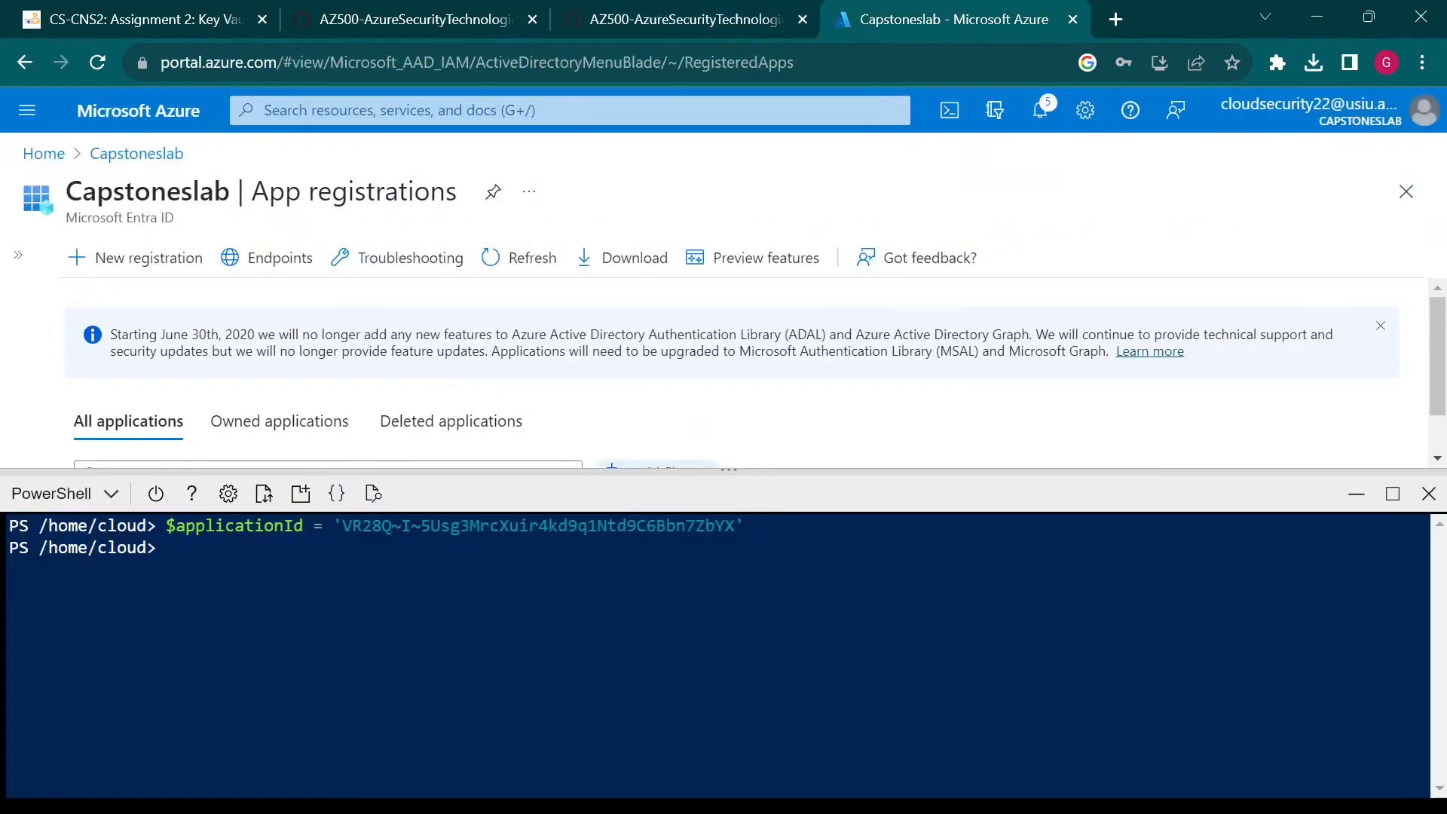
key("ctrl+v")
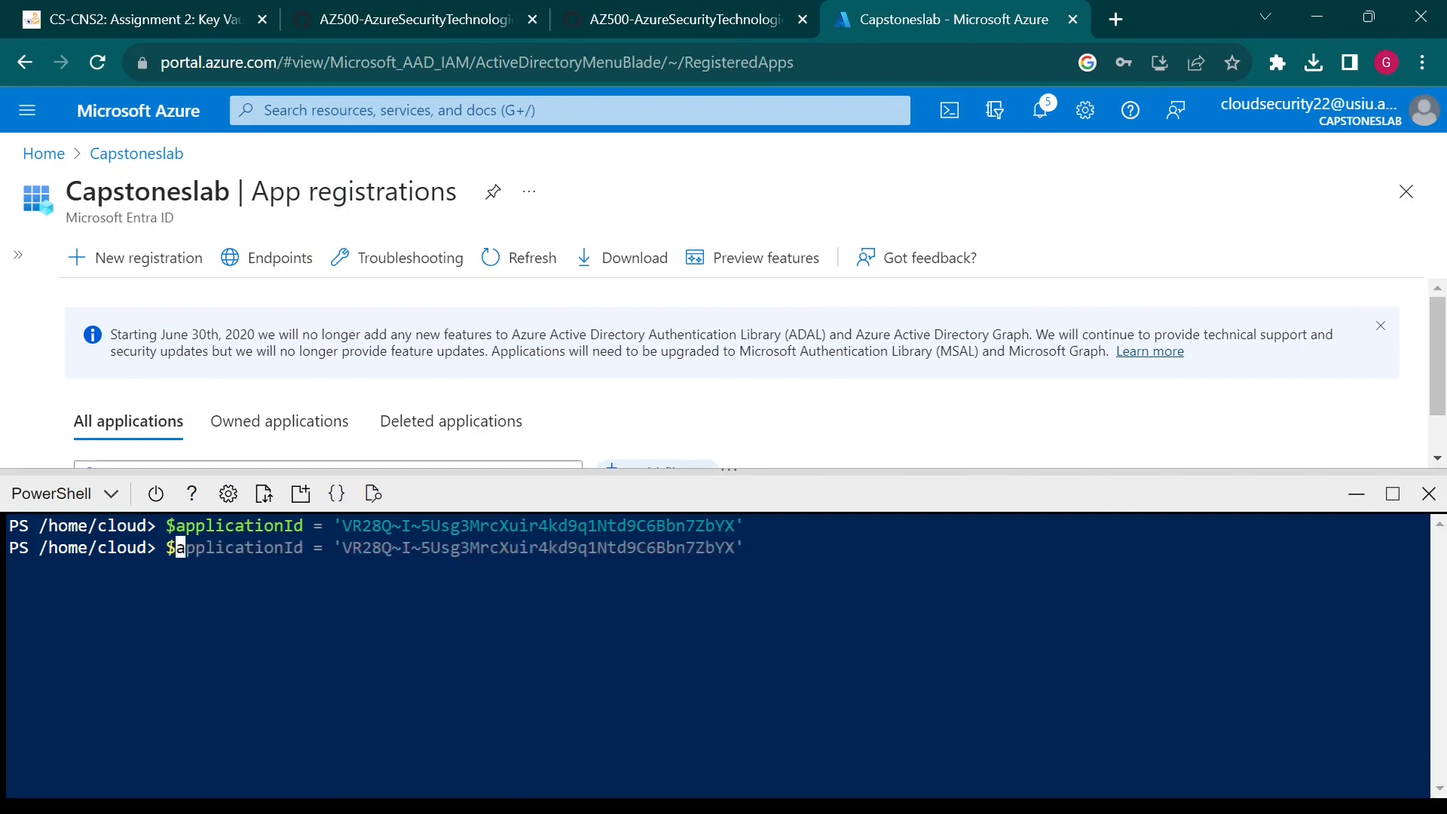
key("Return")
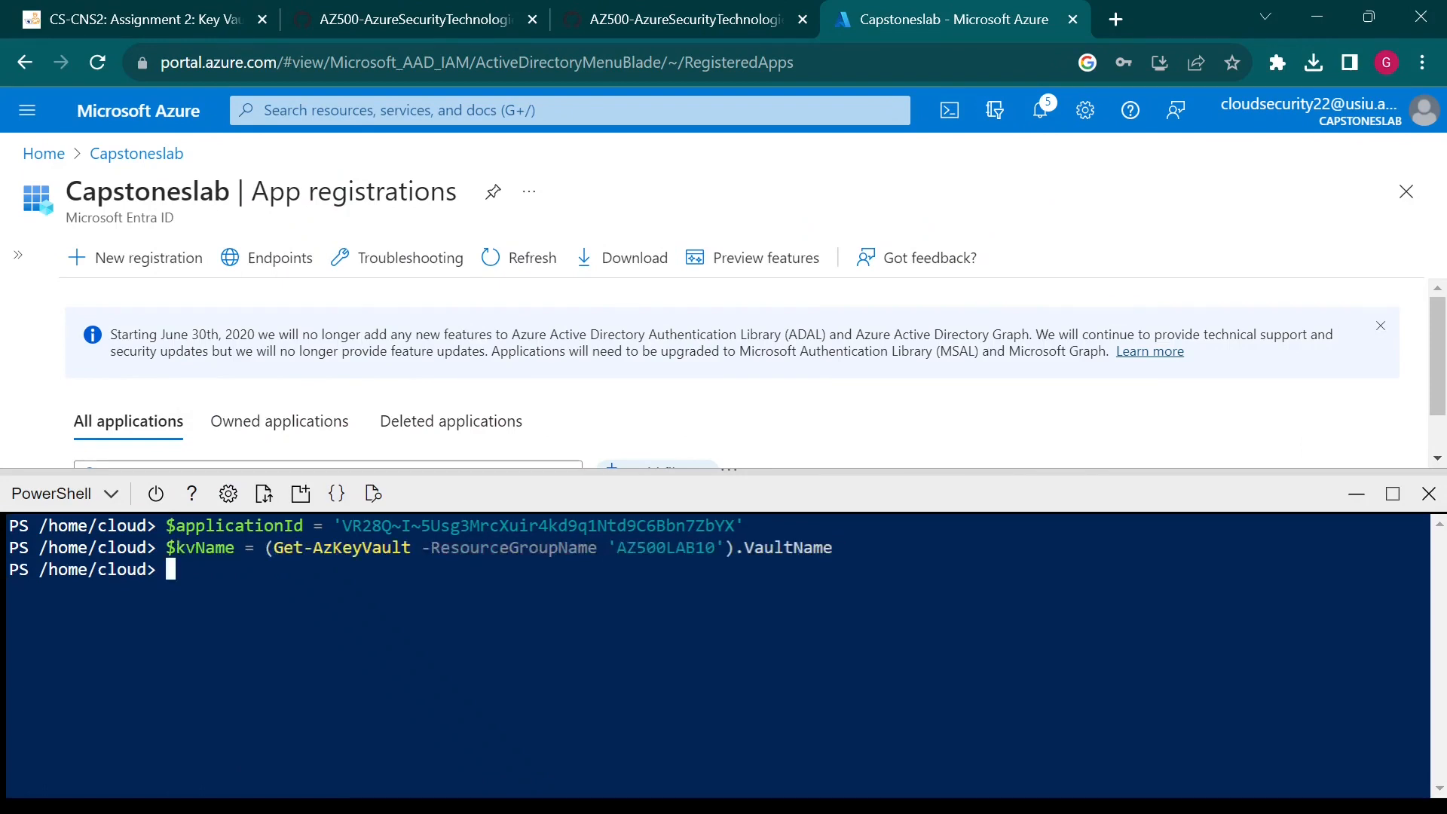
key("Return")
Output the $kvName variable in the Cloud Shell, checking the lab's instruction, and copy the returned vault name
type("$kvName")
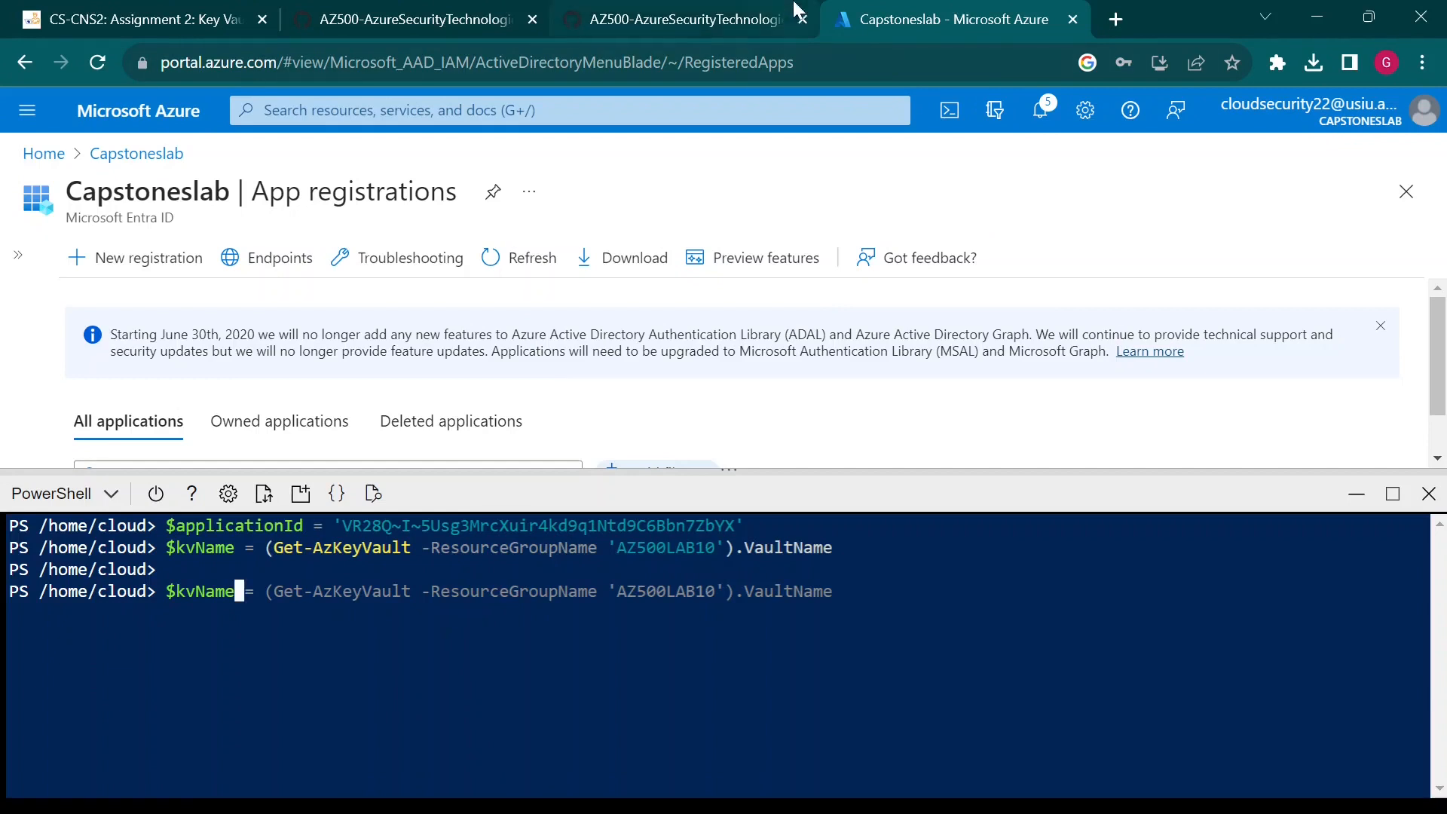
left_click(735, 16)
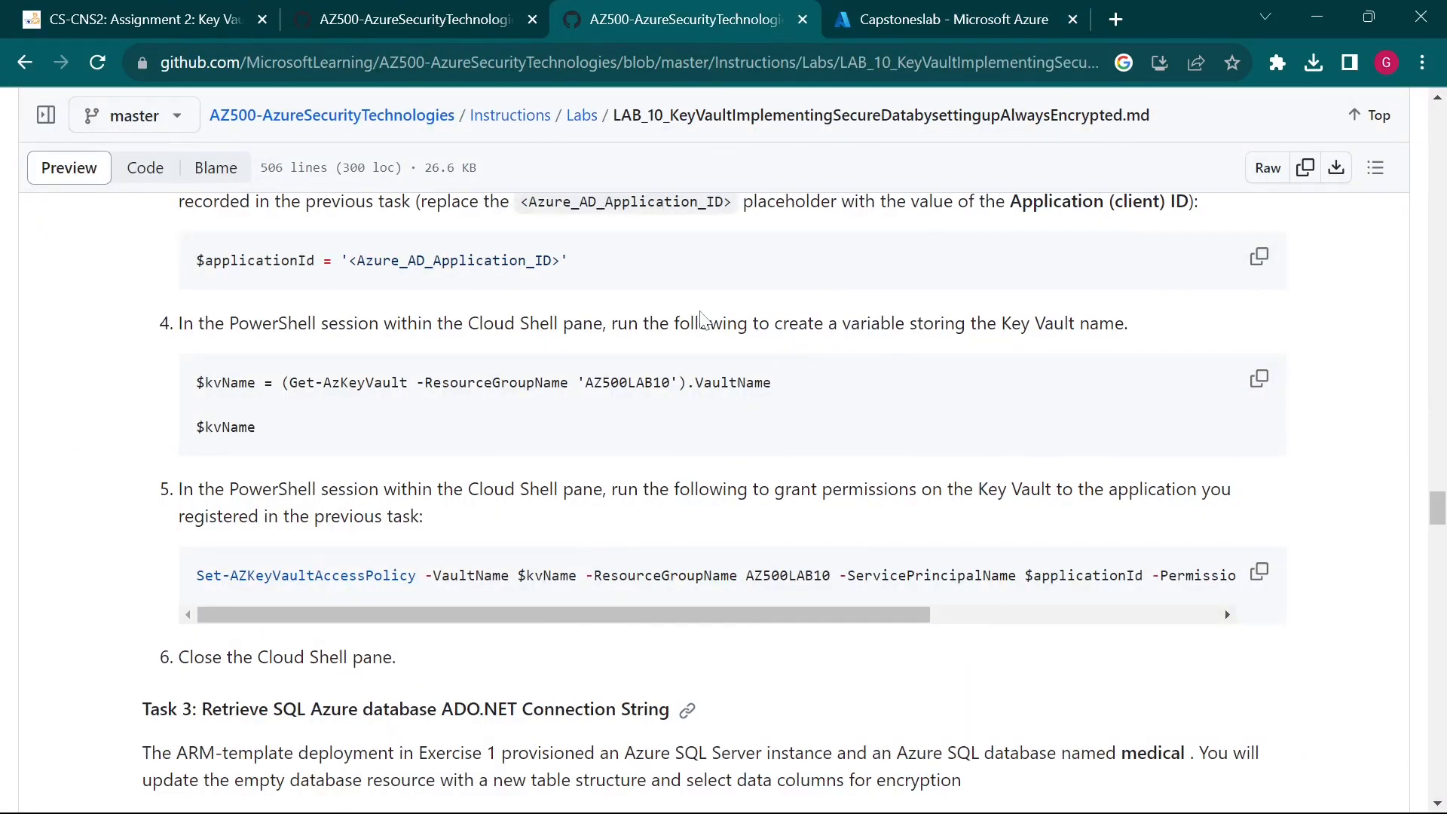
left_click(1025, 11)
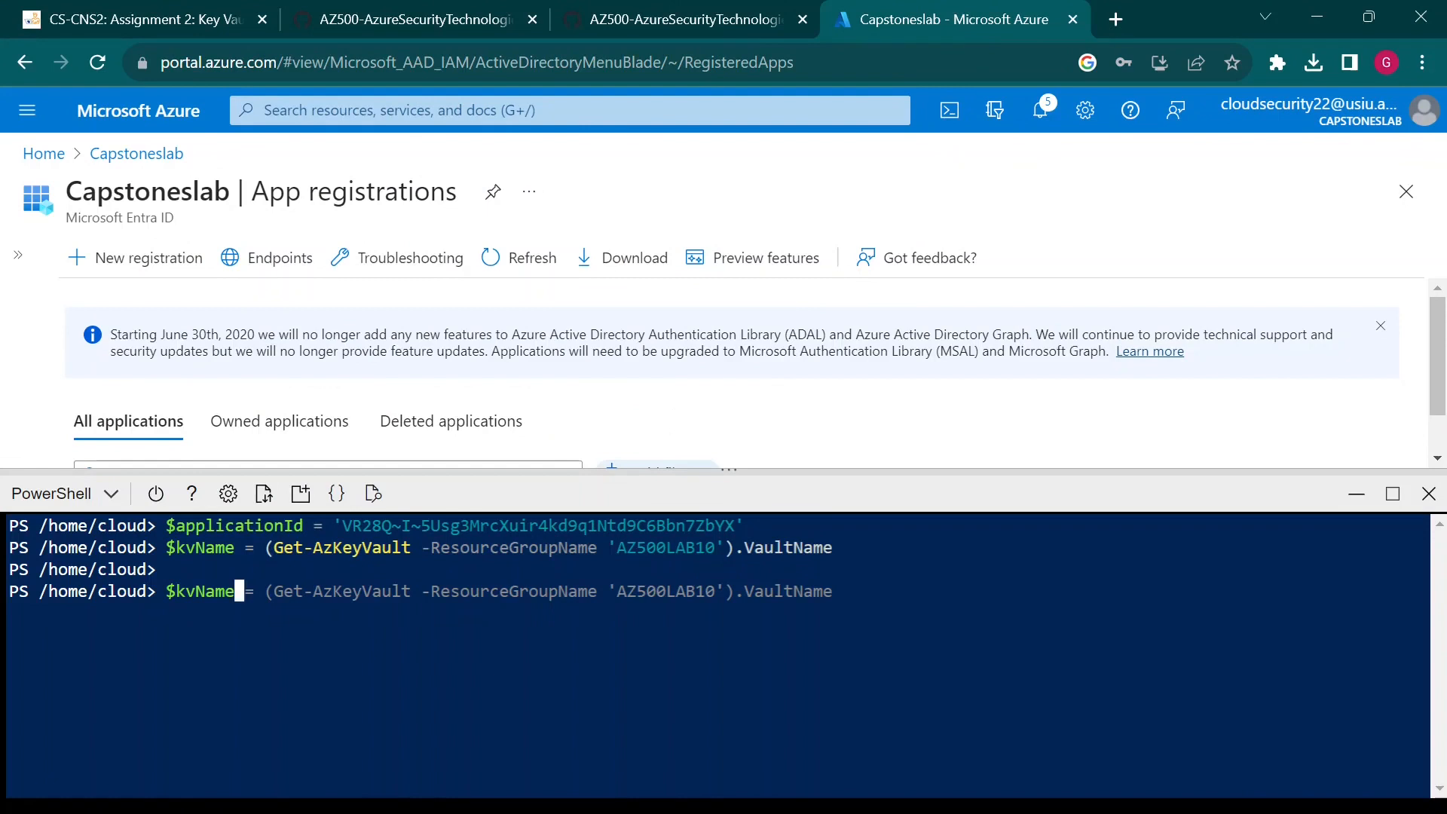
key("Return")
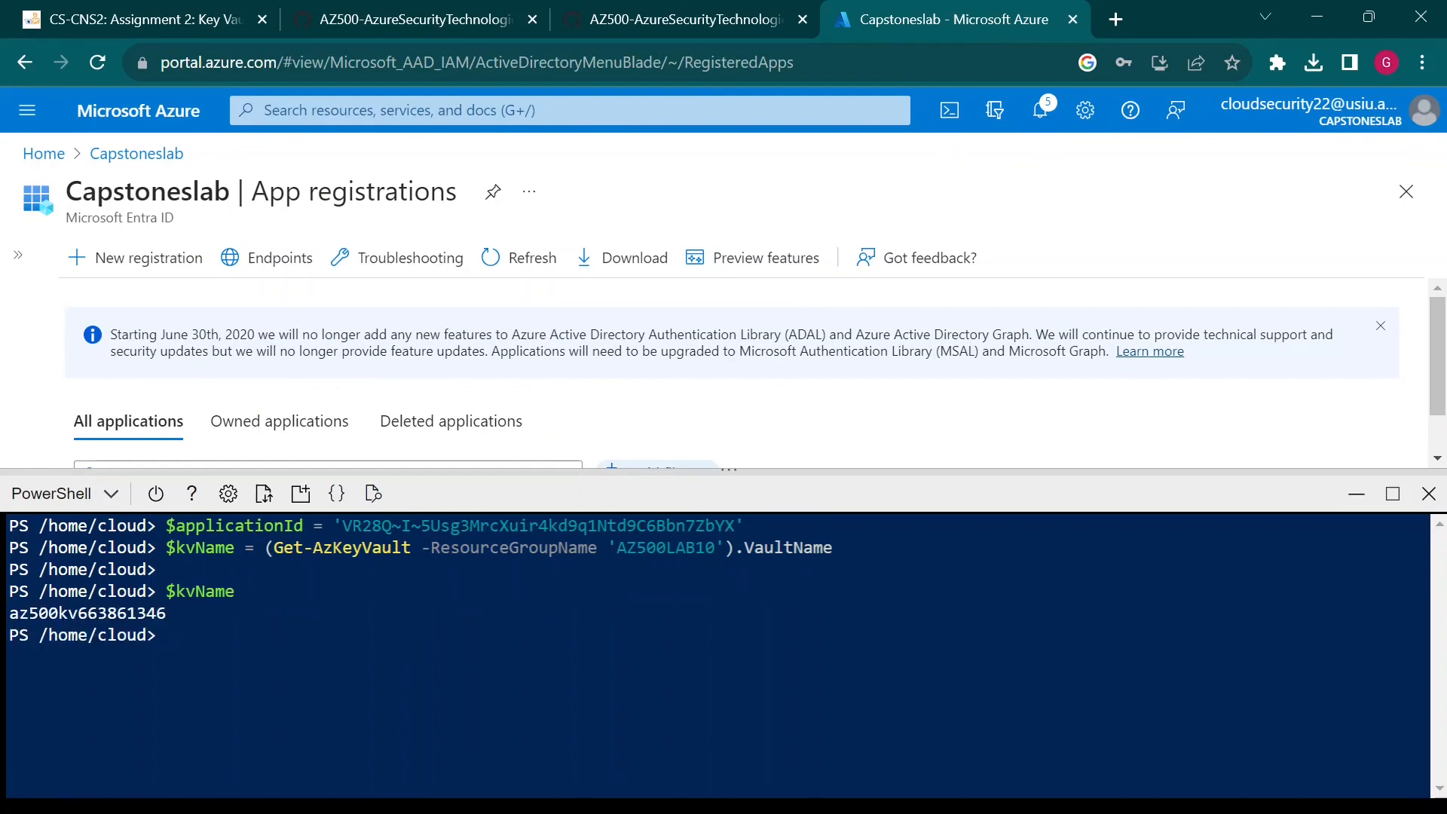
left_click_drag(10, 614, 167, 614)
key("ctrl+c")
Try to grant $applicationId get, wrapKey, unwrapKey, sign, verify and list key permissions on $kvName with the lab's Set-AZKeyVaultAccessPolicy command for AZ500LAB10
left_click(577, 19)
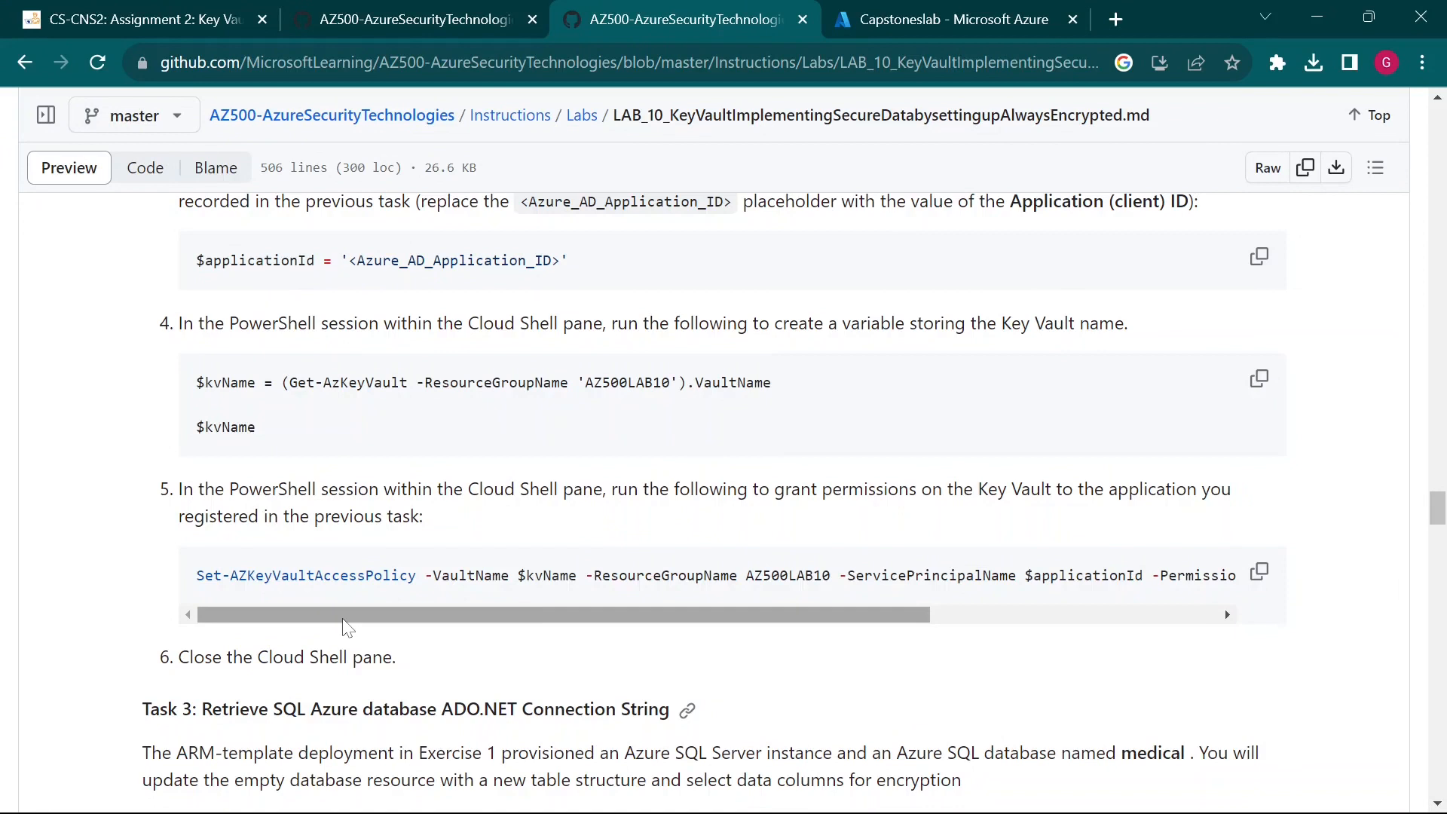
scroll(350, 625, "down", 1)
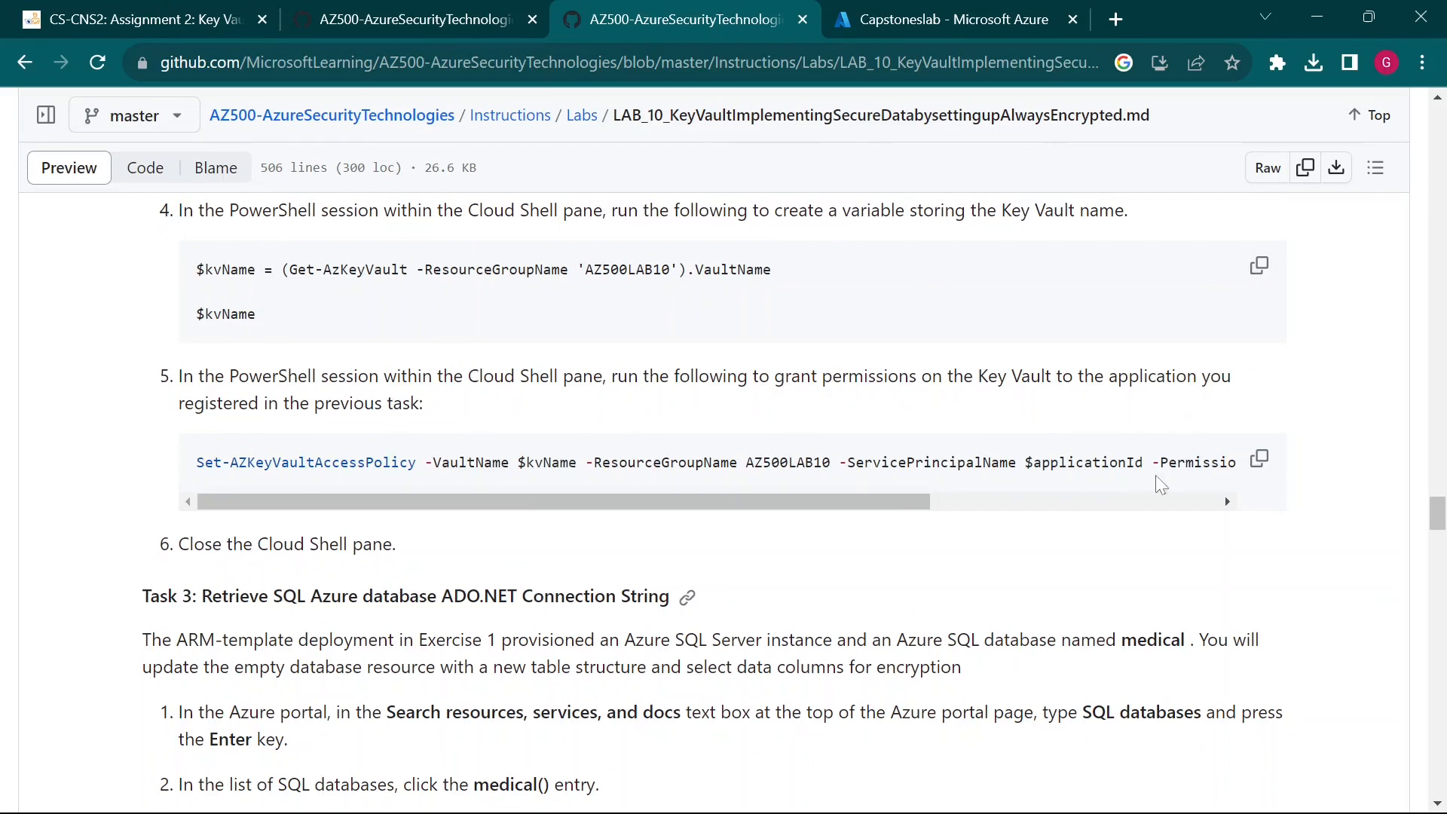
left_click(1259, 459)
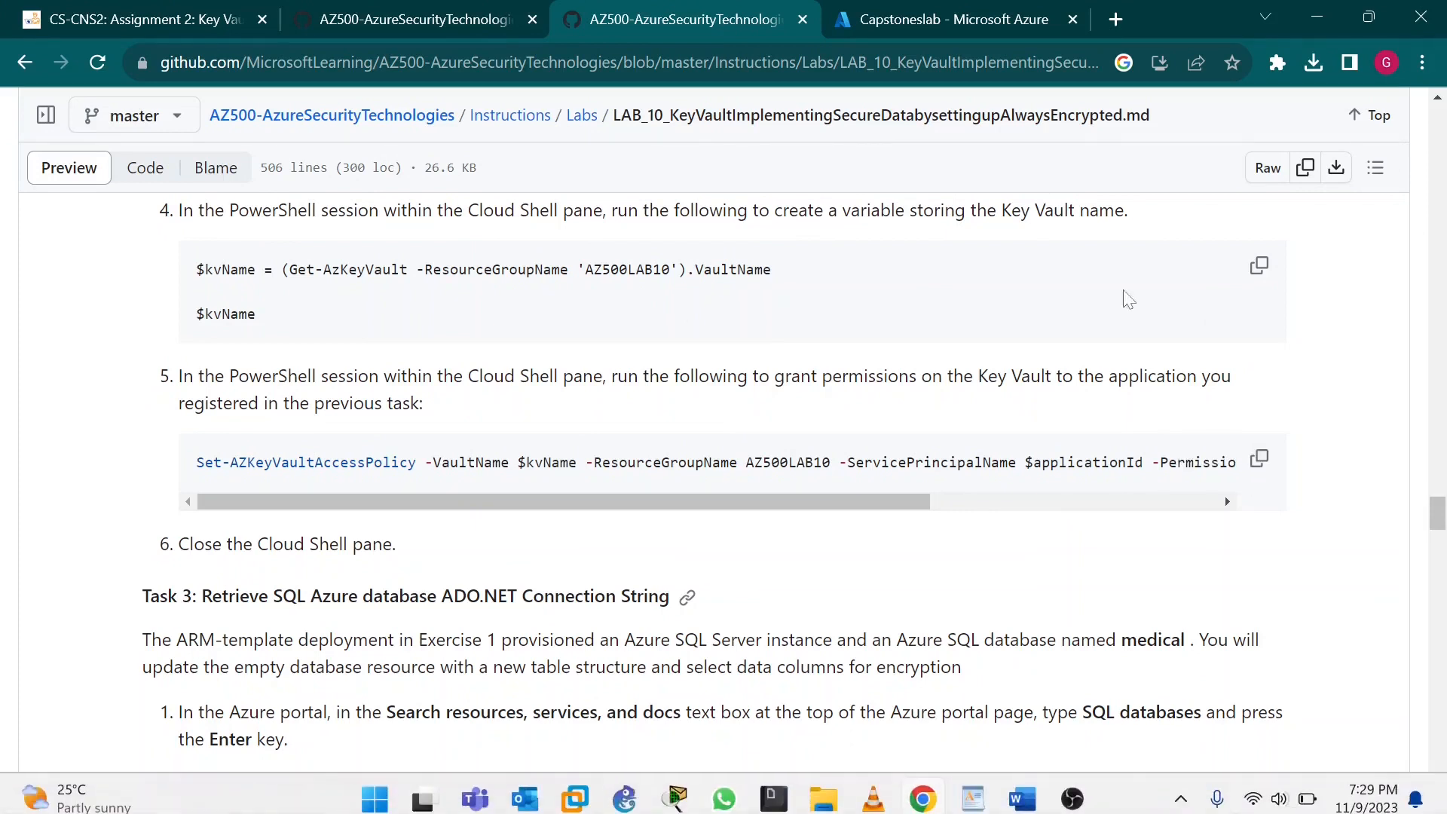
left_click(1019, 13)
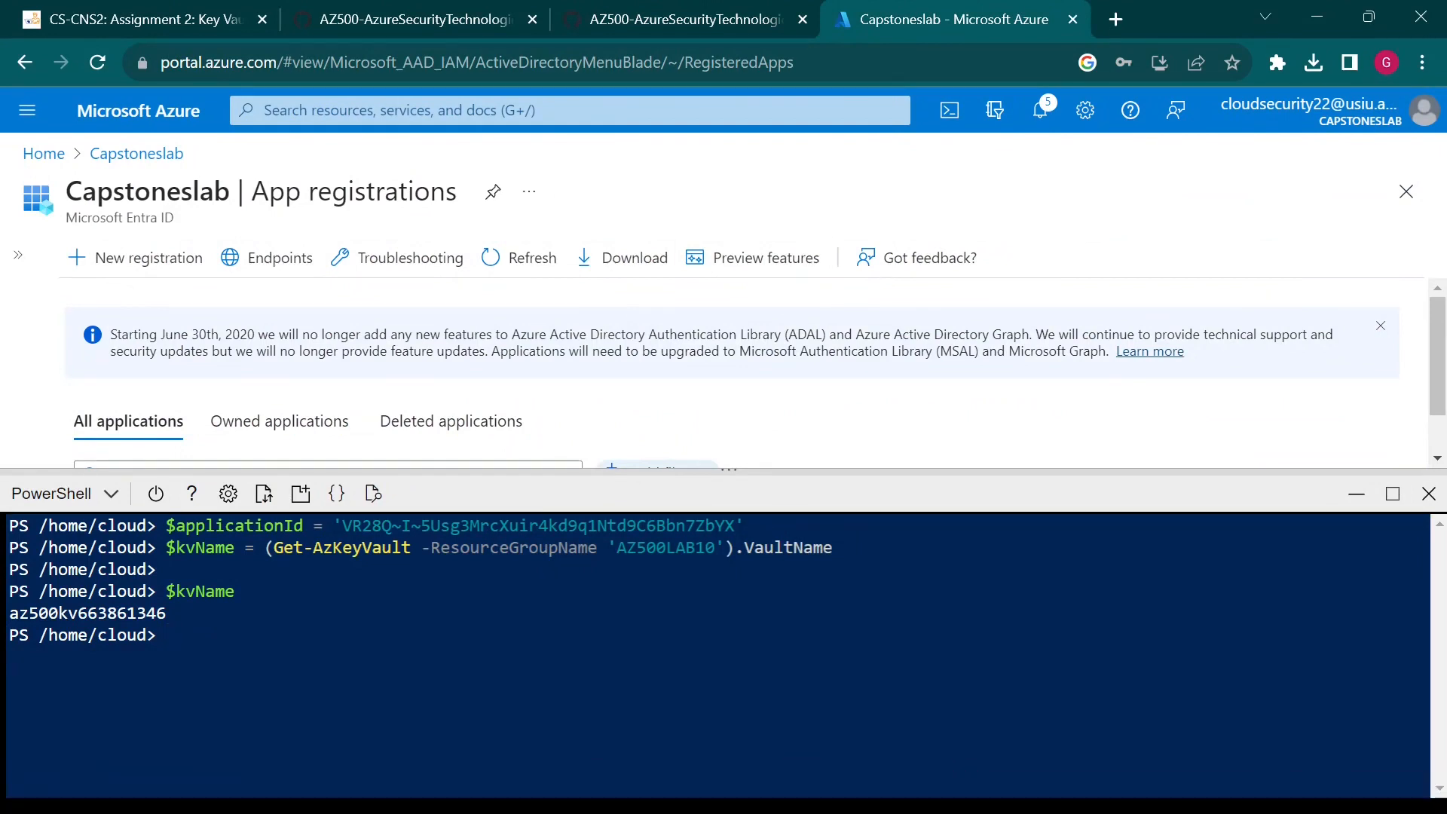
key("ctrl+v")
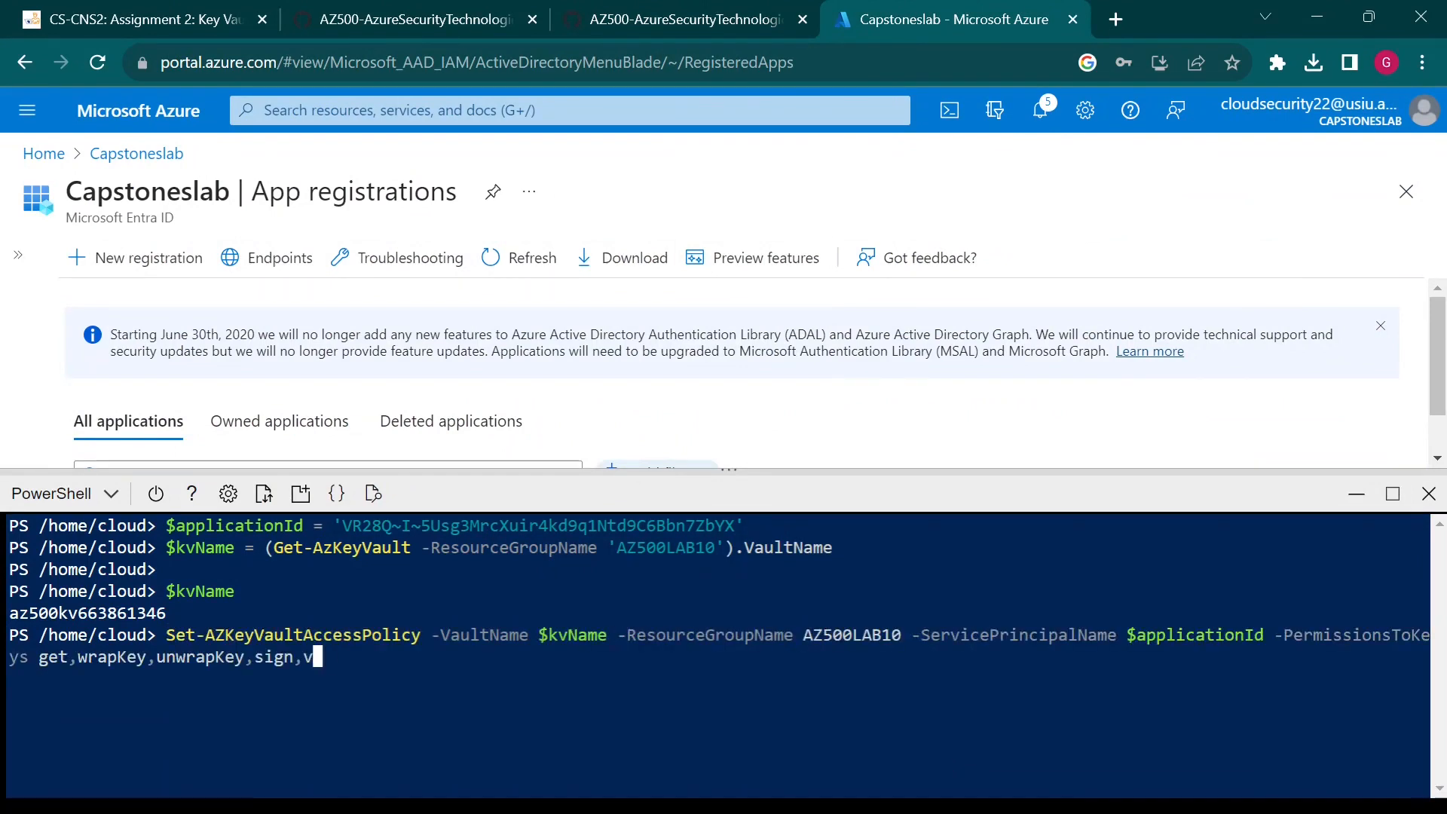
type("ify,list")
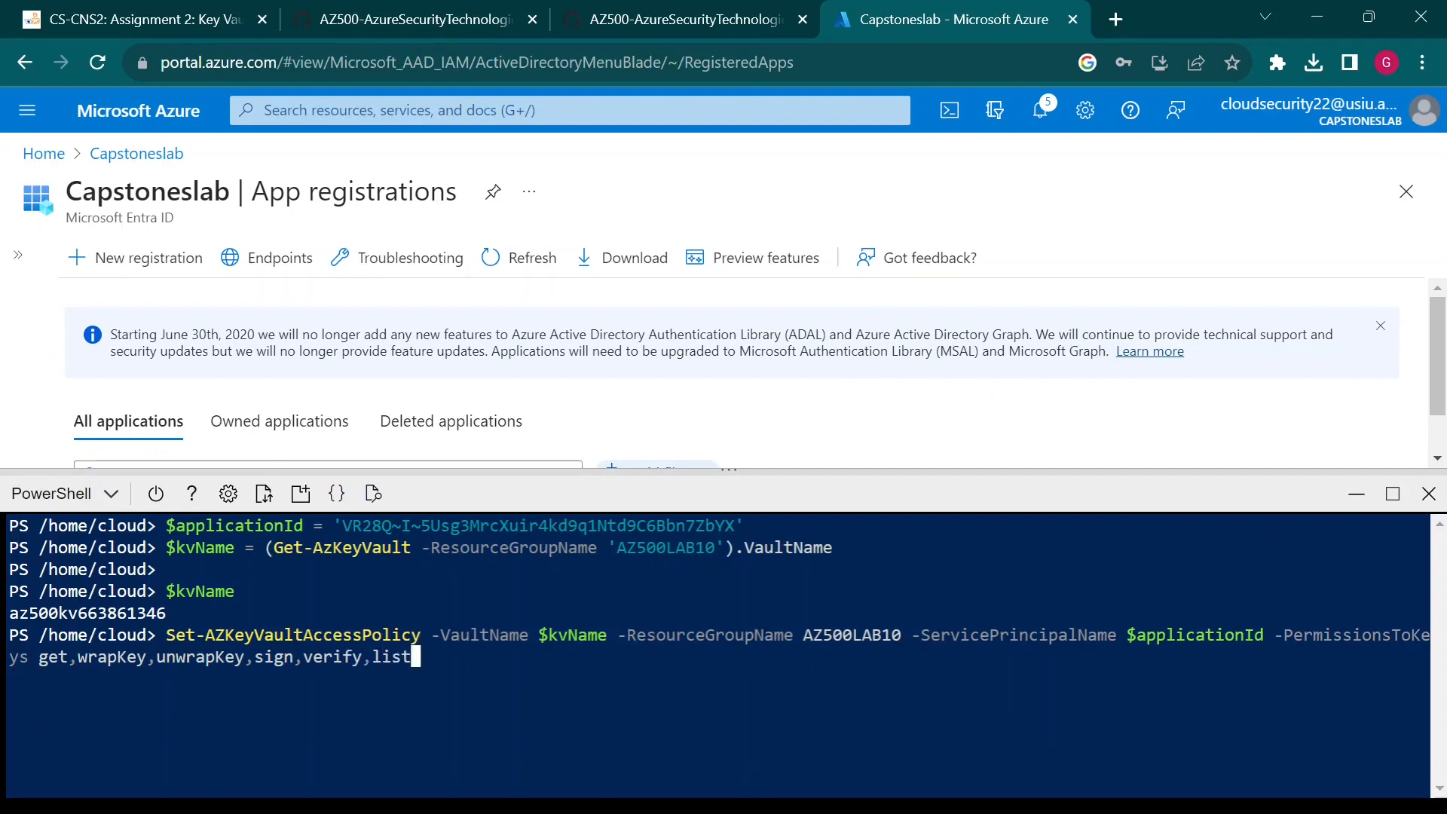
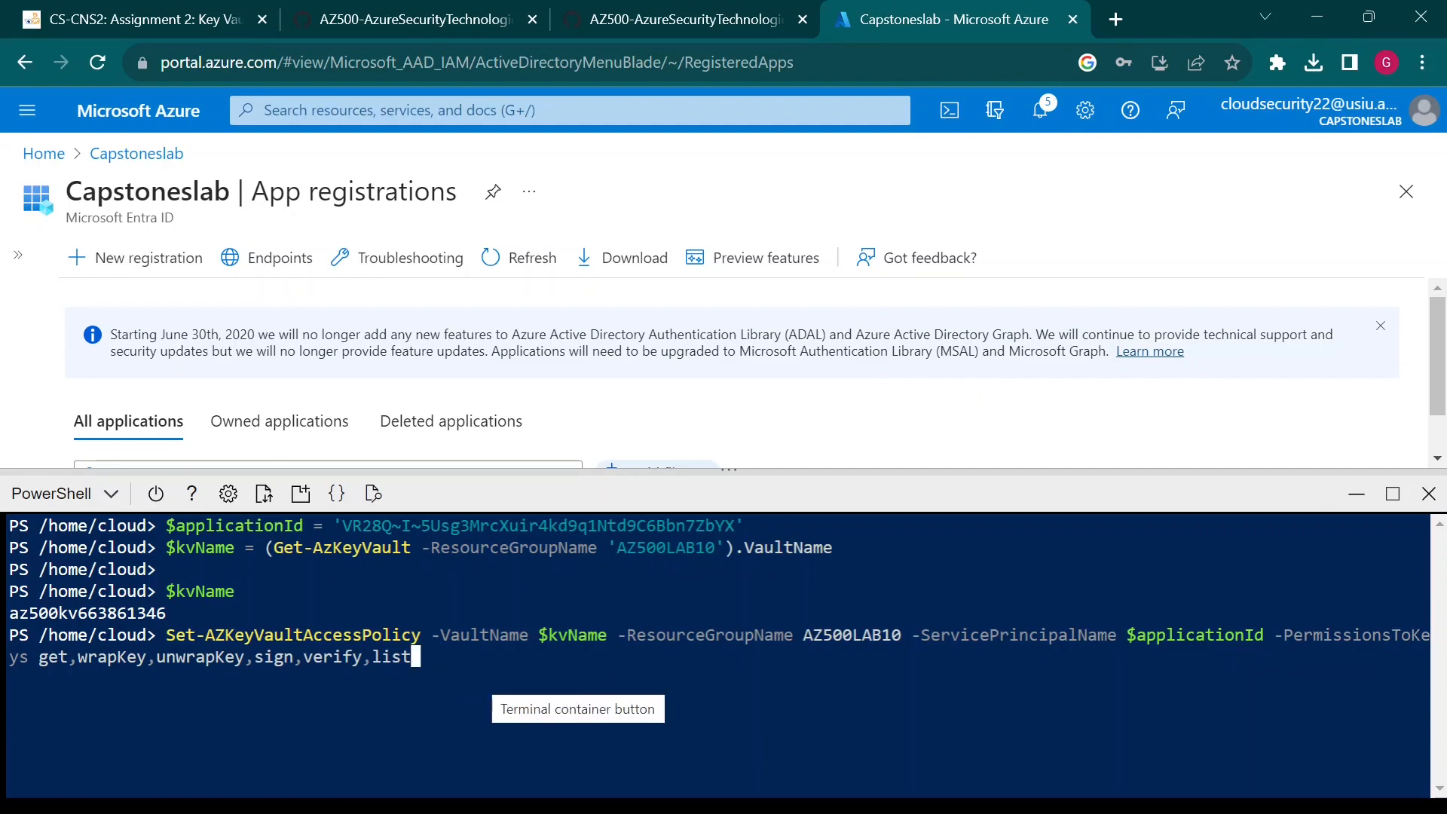
key("Return")
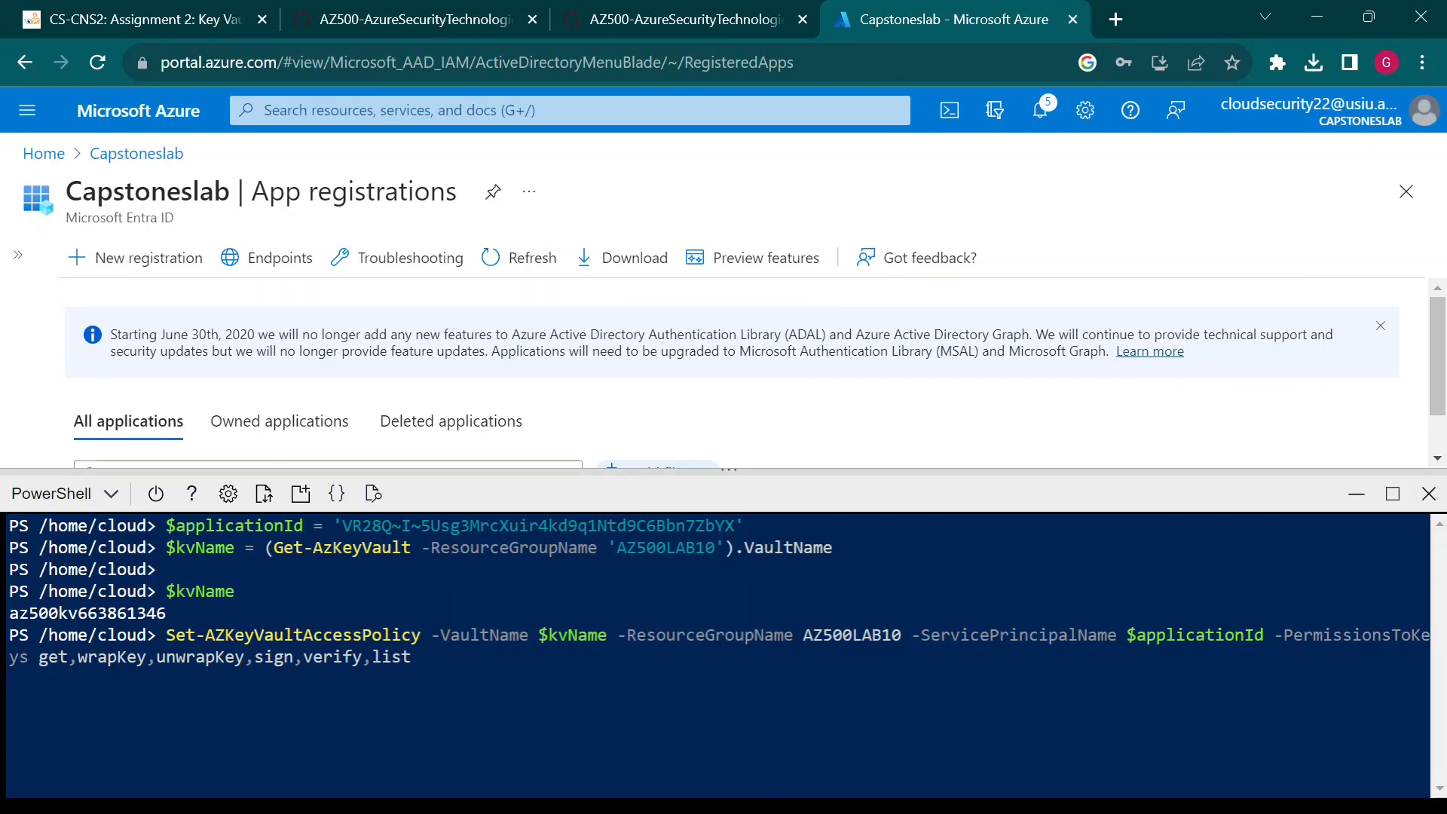
left_click(603, 17)
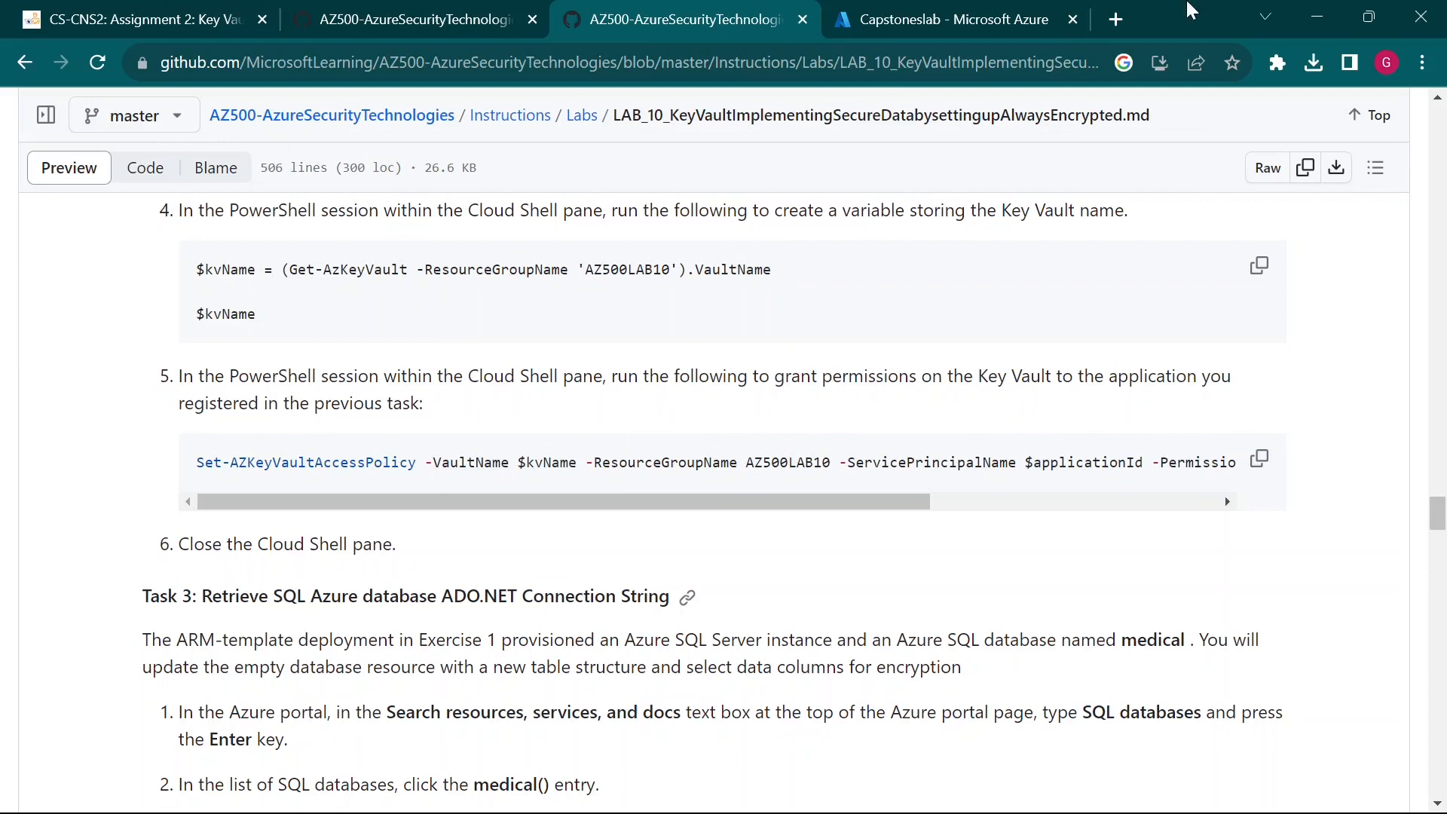
left_click(939, 16)
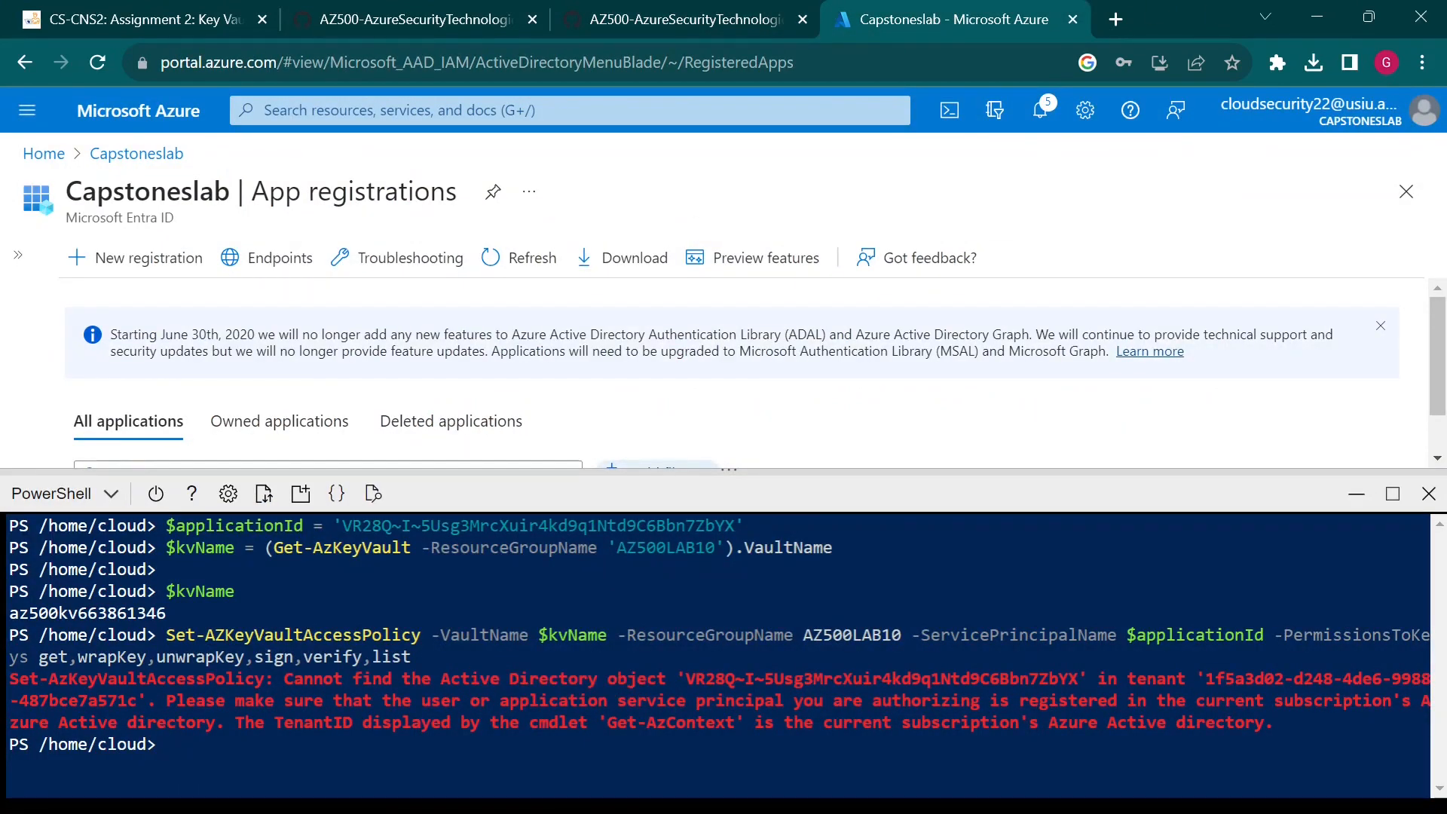
mouse_move(1078, 805)
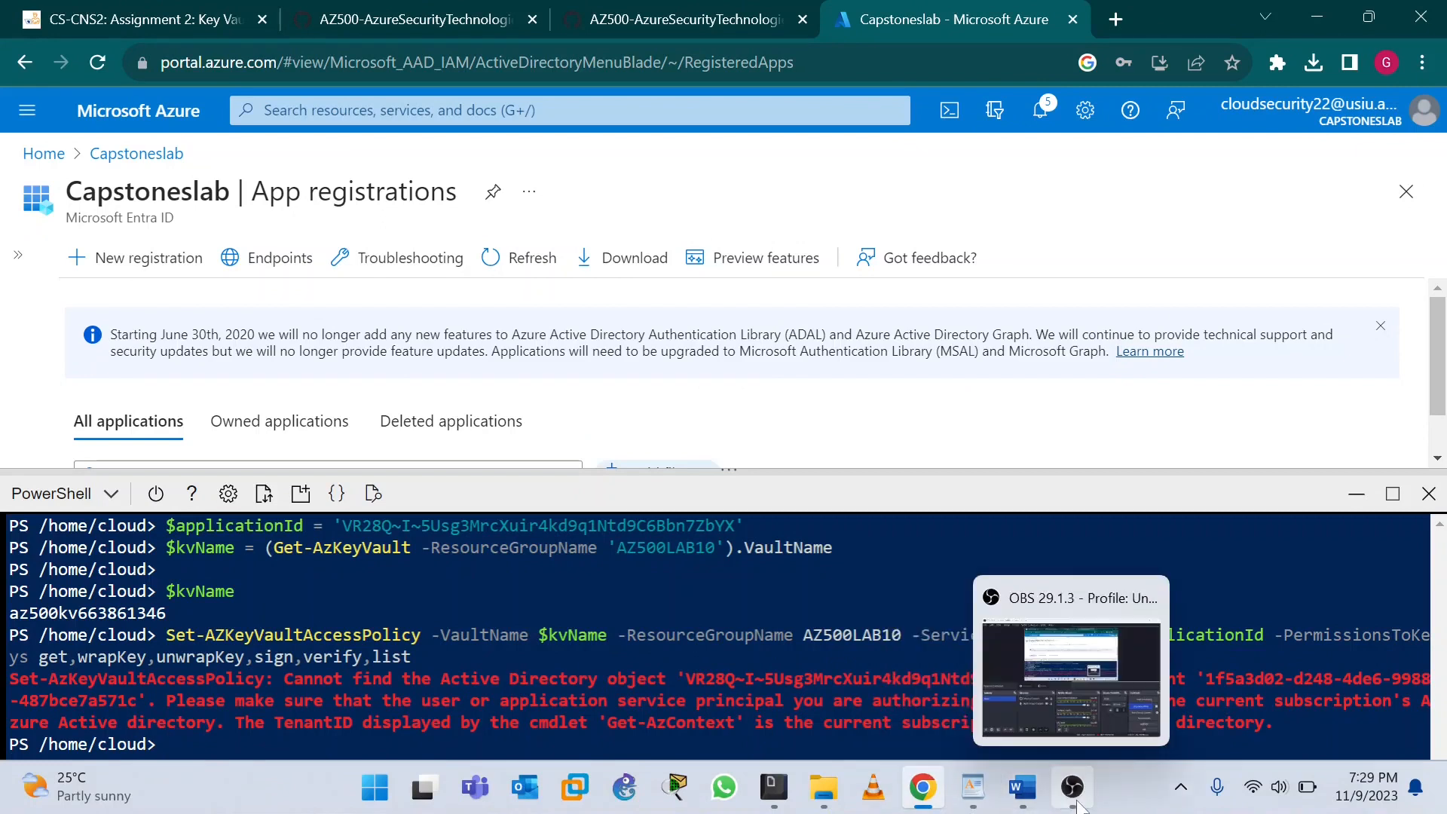
left_click(1139, 682)
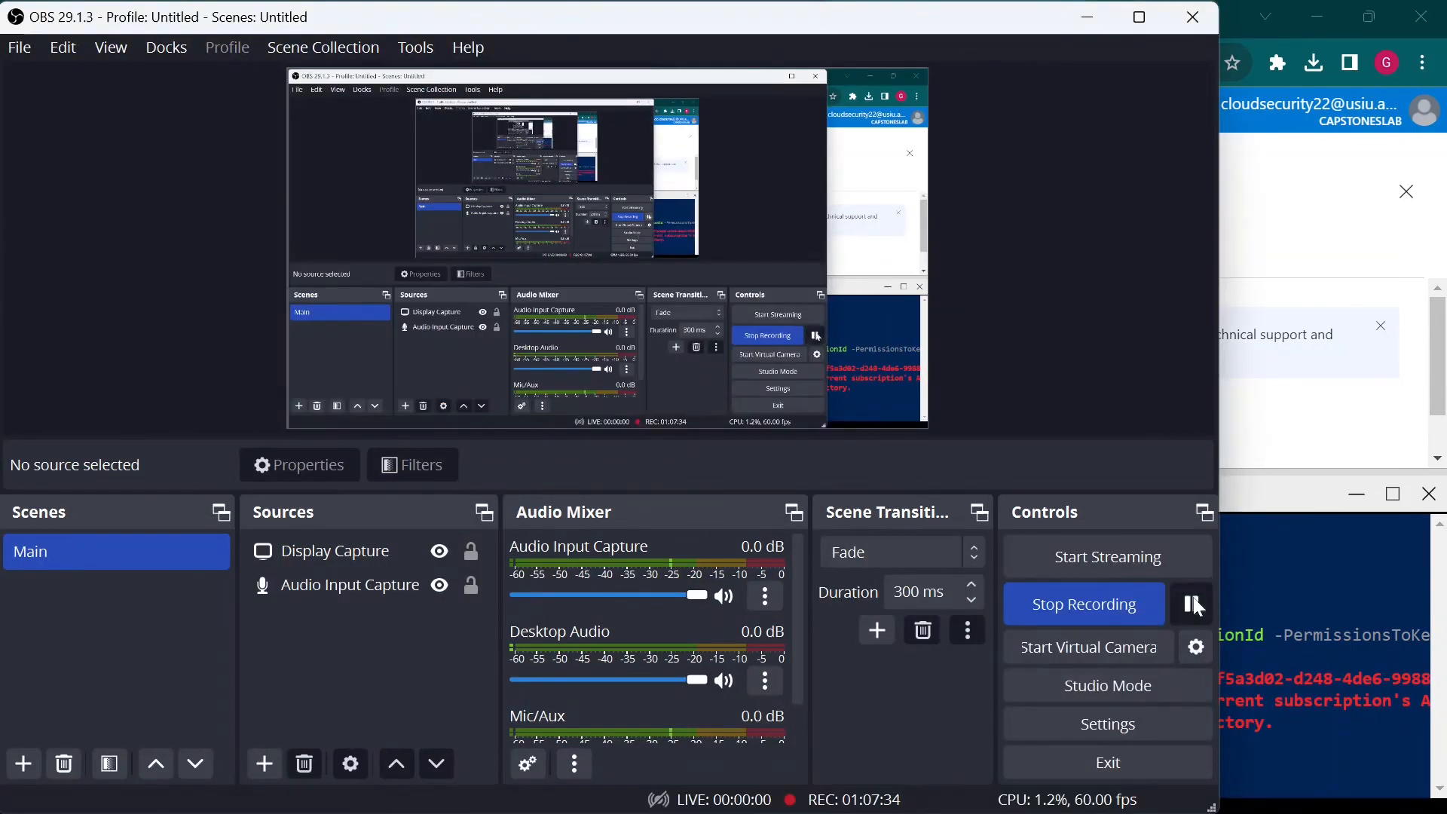
left_click(1193, 603)
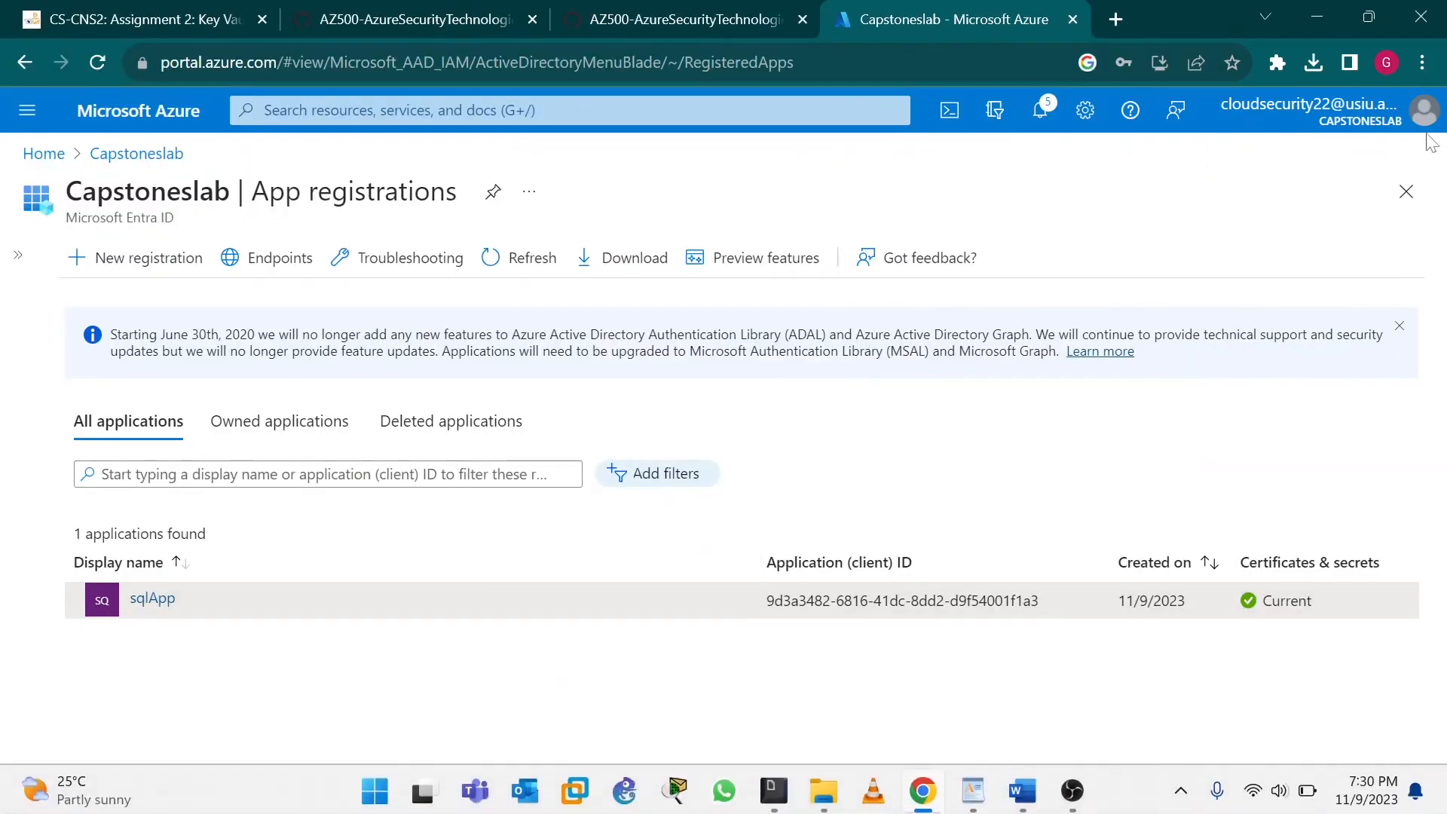
Reopen the Cloud Shell and examine the Set-AzKeyVaultAccessPolicy error, especially the Active Directory object it refers to
left_click(951, 111)
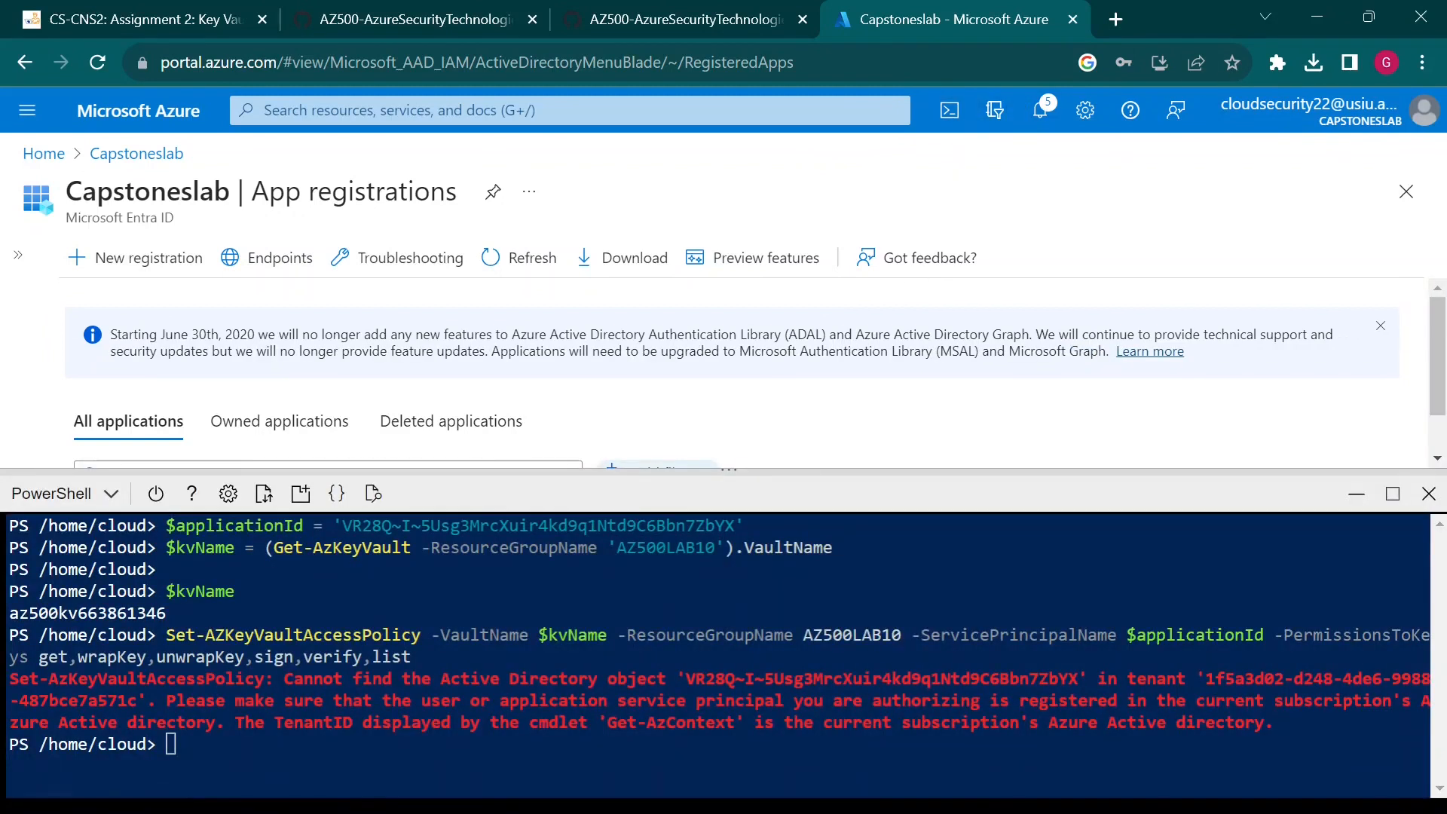
left_click_drag(10, 678, 244, 680)
left_click(245, 681)
left_click_drag(686, 679, 1059, 678)
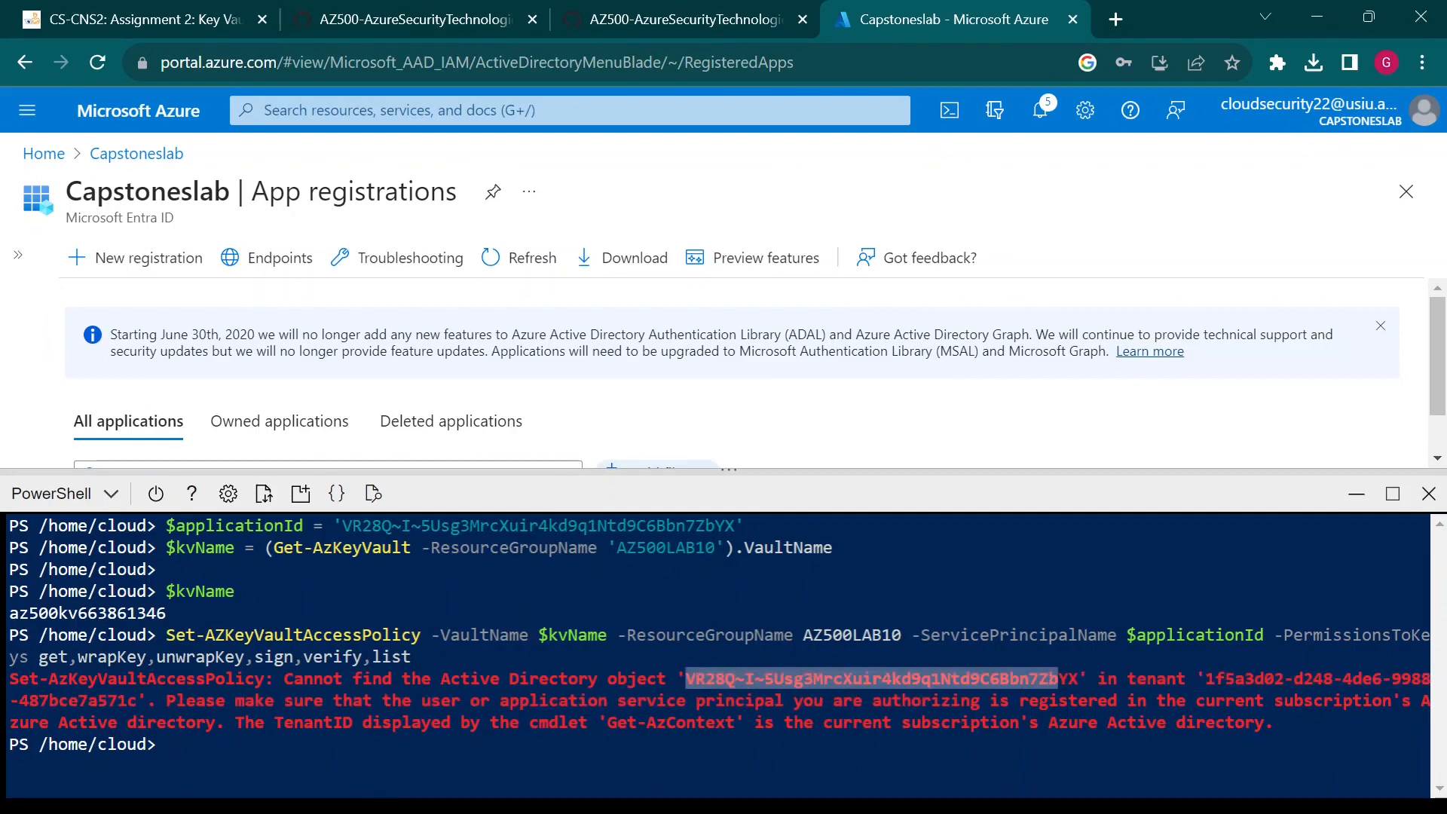
left_click(1058, 680)
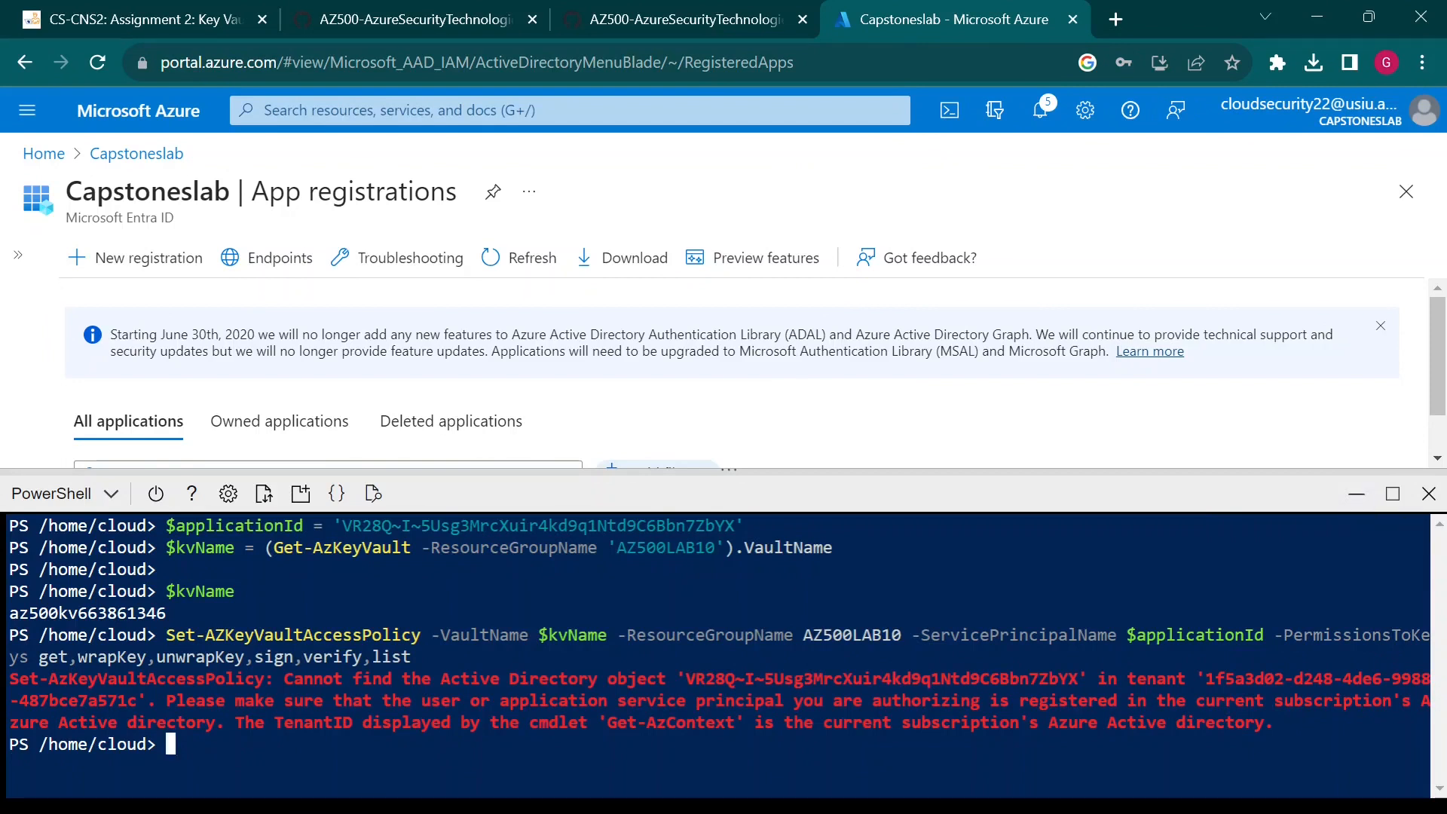
Minimize the Cloud Shell, select sqlApp's application (client) ID in App registrations, and switch to the WordPad notes
left_click(1357, 493)
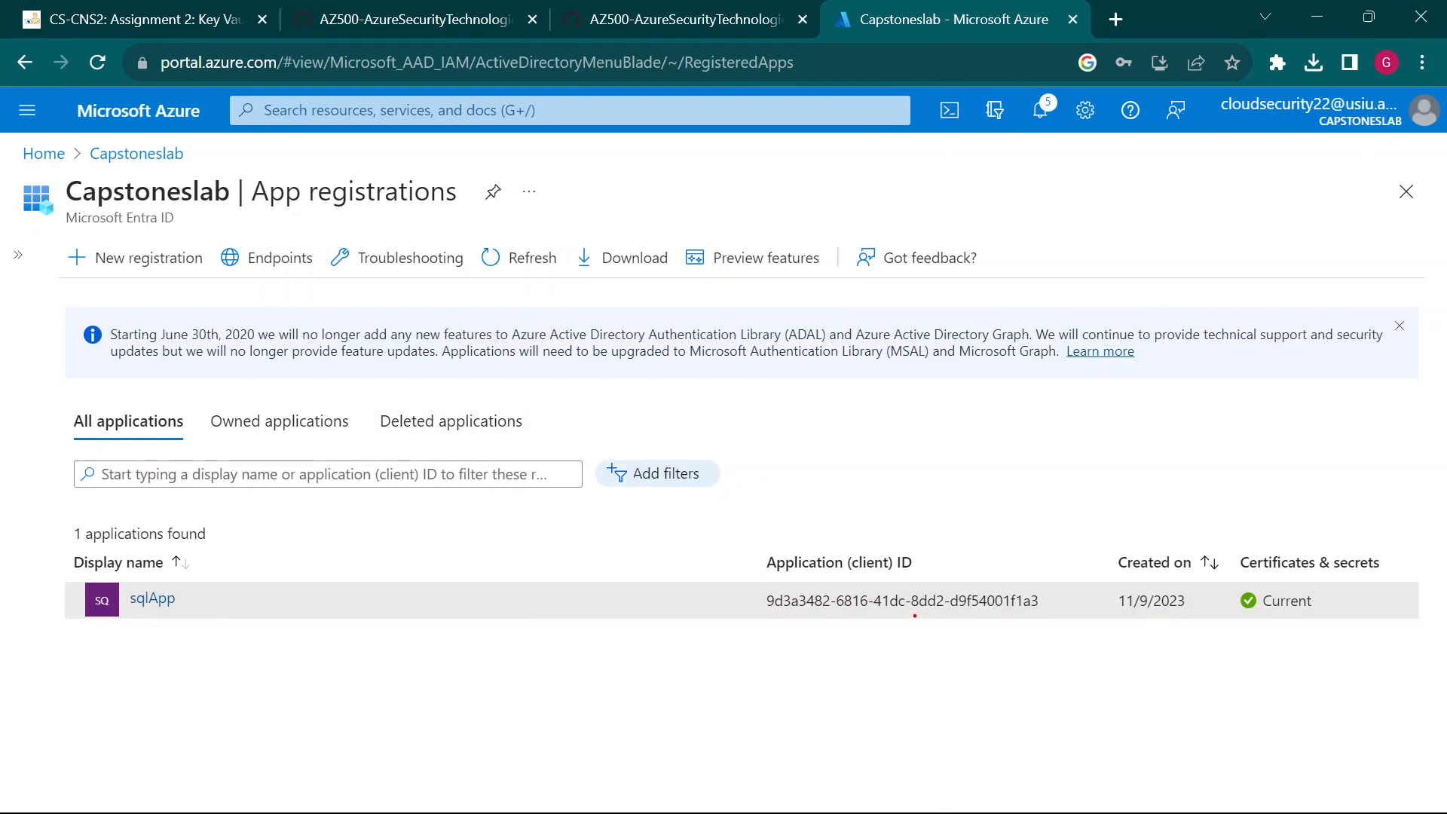
left_click_drag(915, 623, 980, 709)
key("Escape")
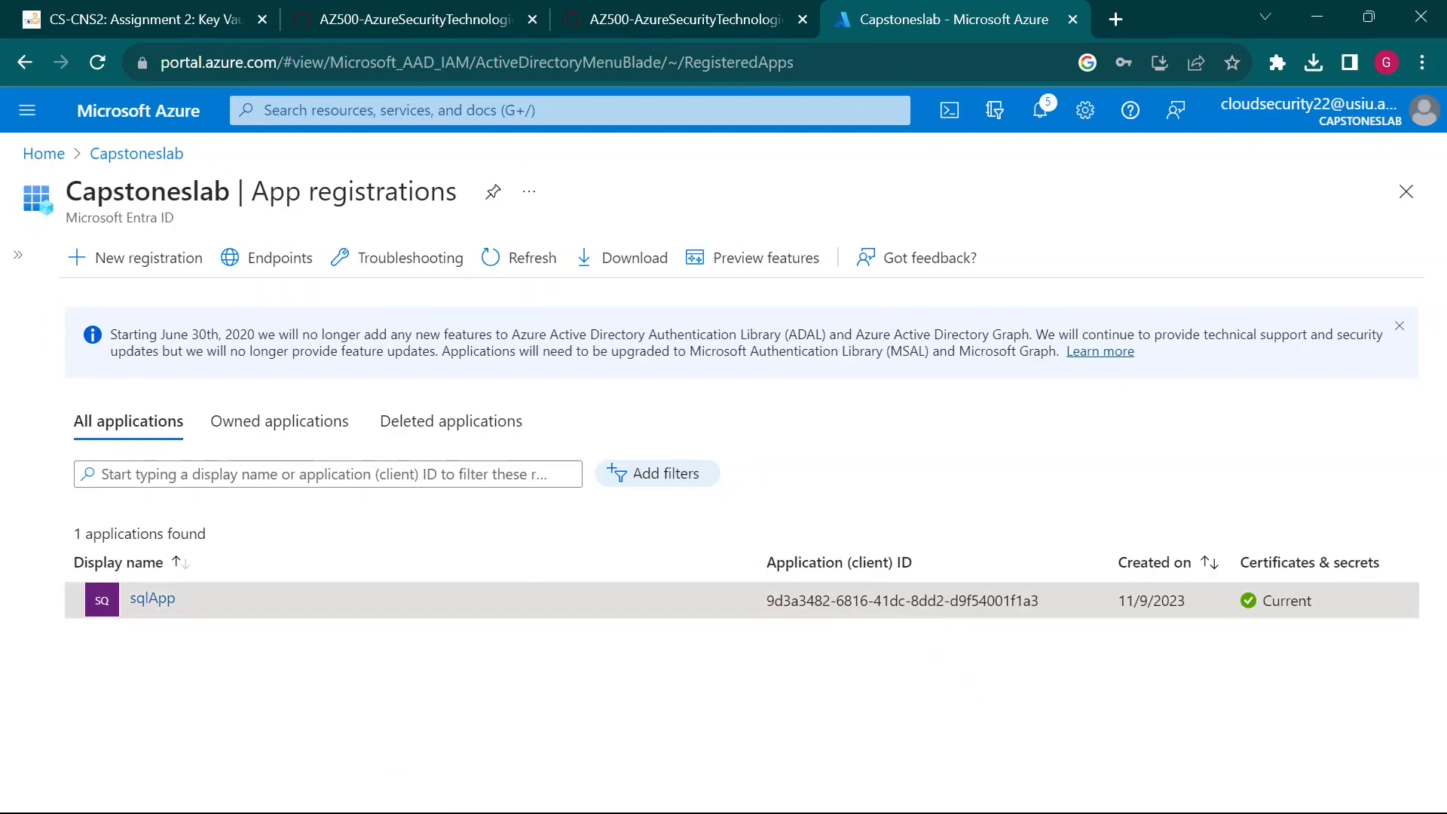
left_click_drag(1039, 599, 783, 592)
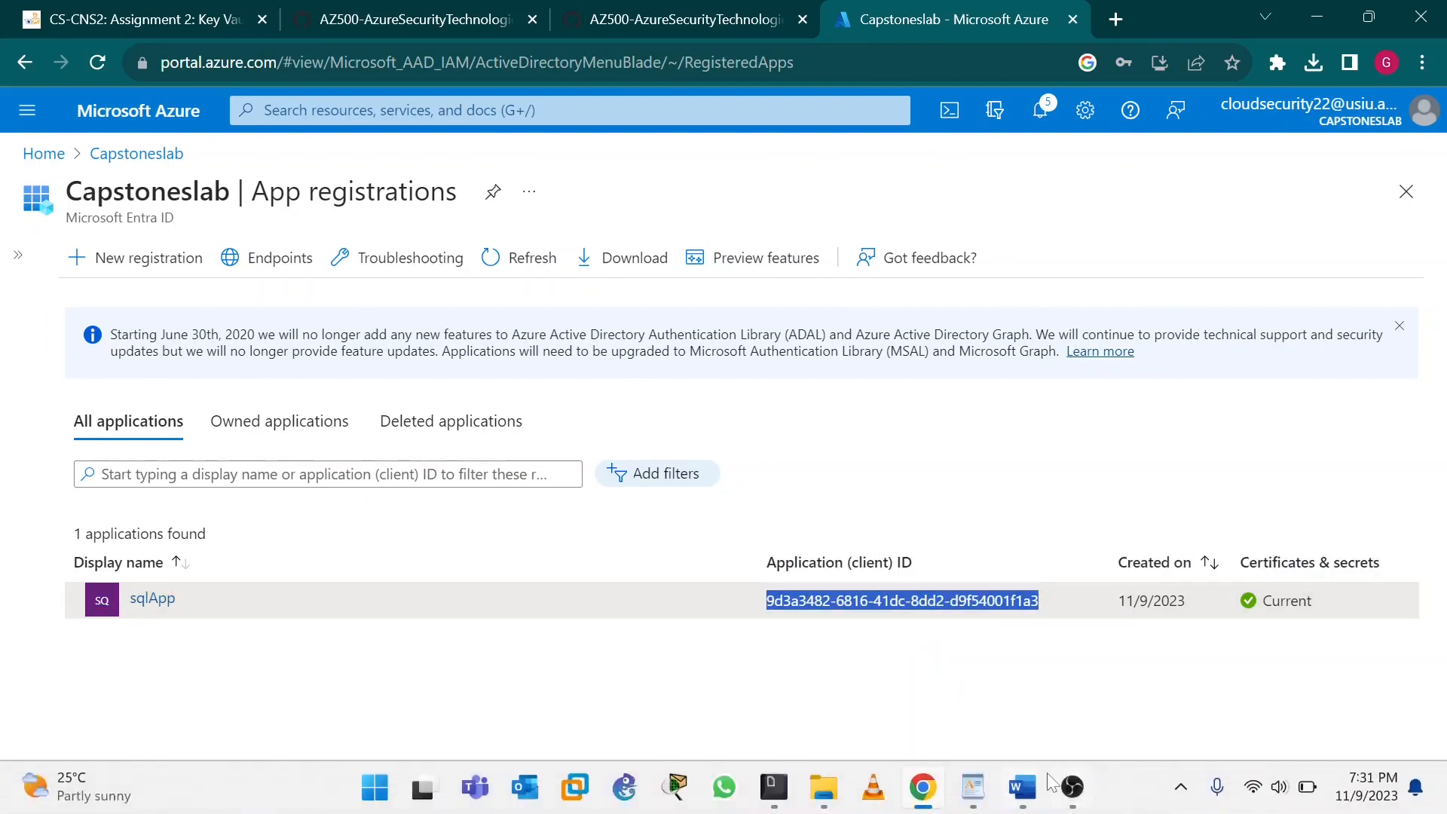
mouse_move(1023, 801)
left_click(972, 787)
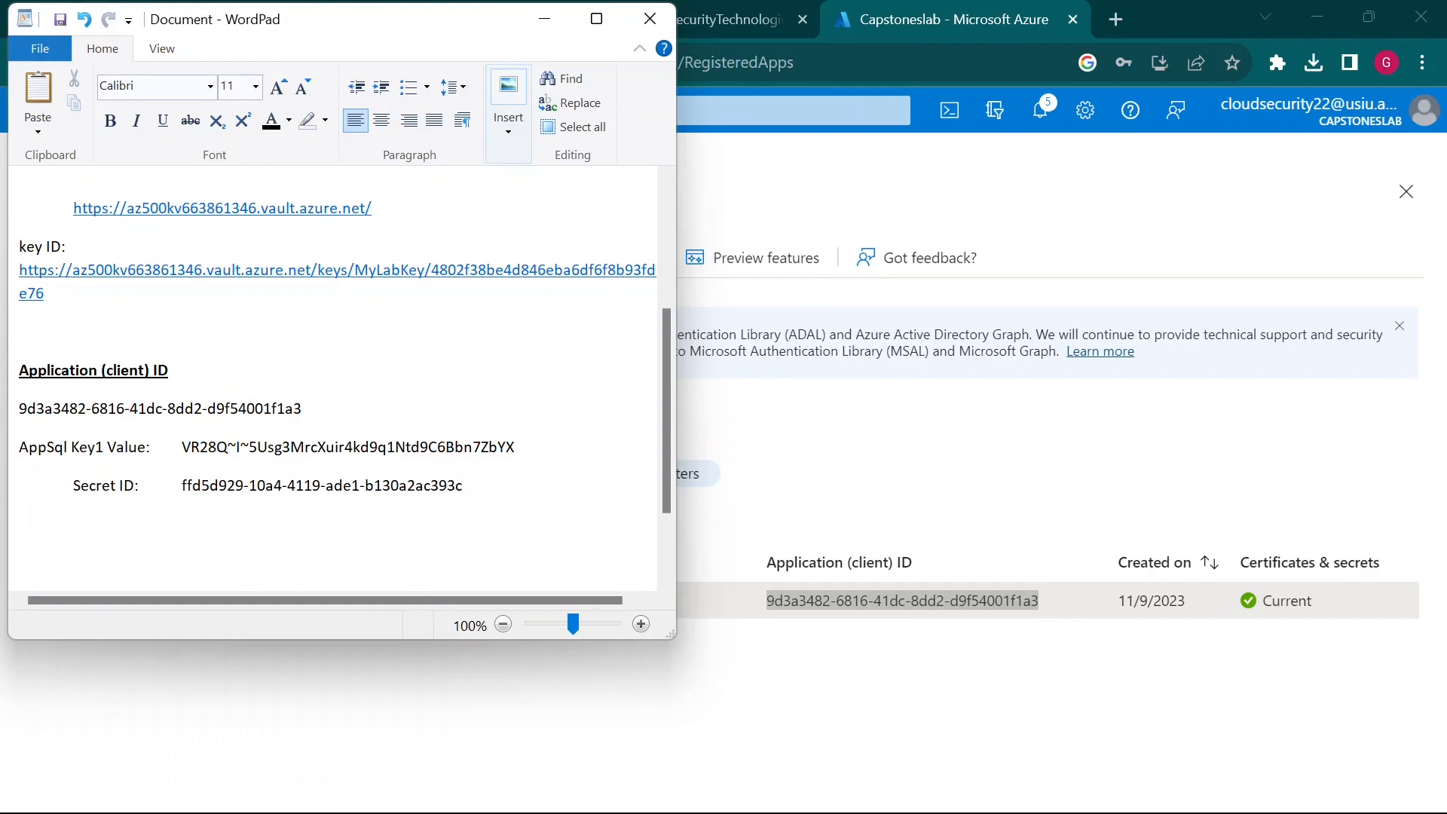
key("Return")
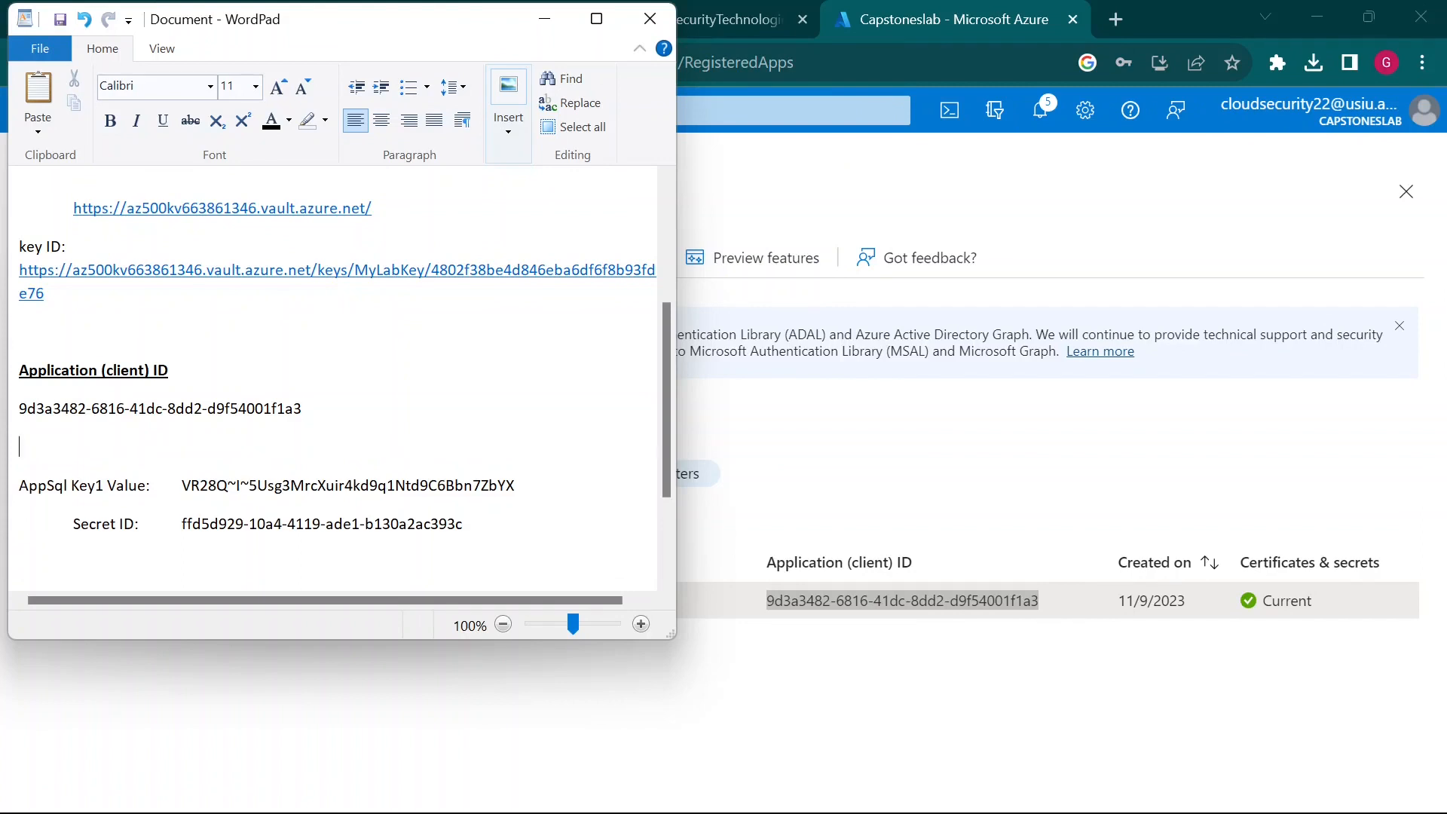
key("BackSpace")
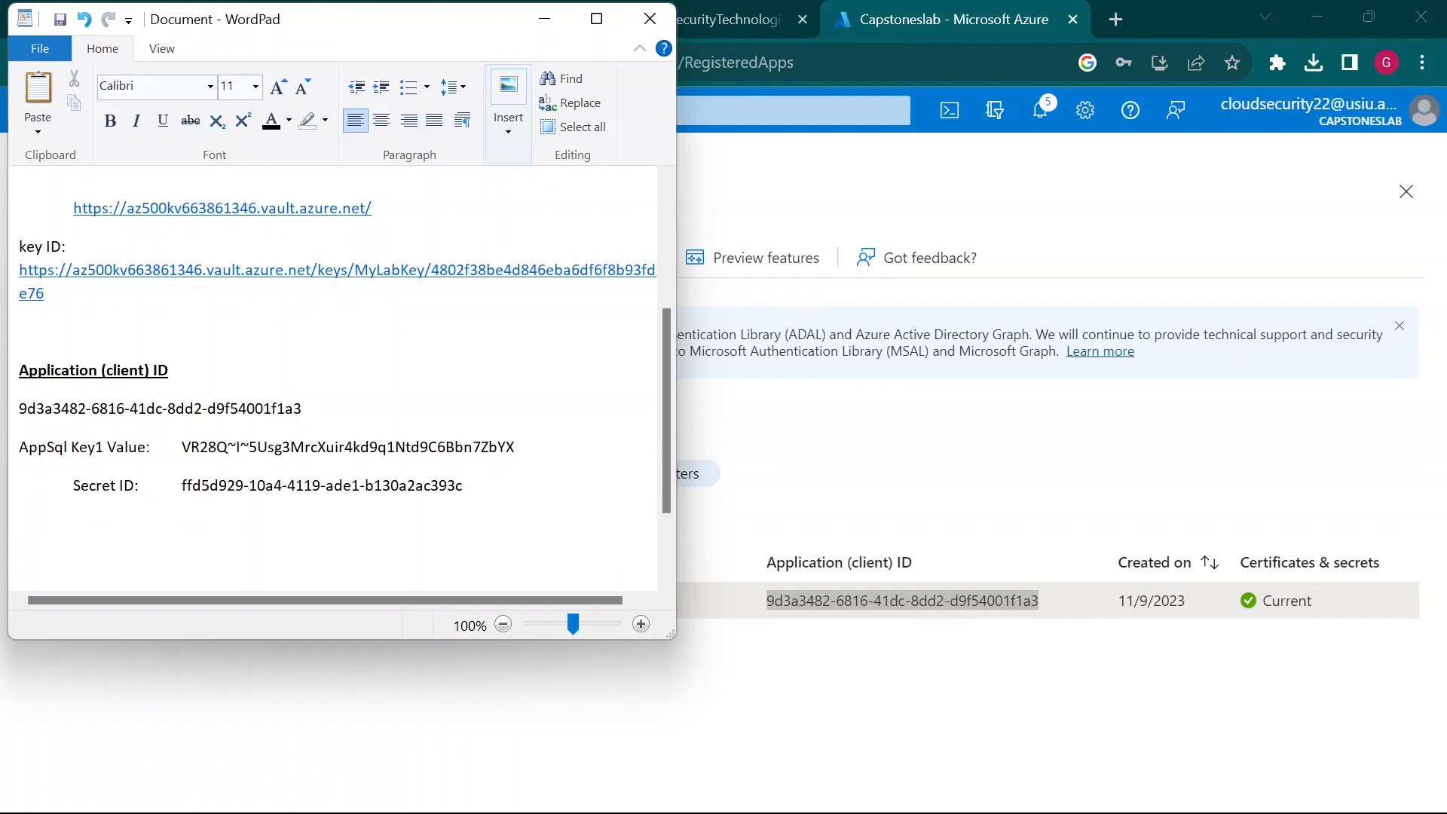
key("Caps_Lock")
type("A")
key("Caps_Lock")
type("pp")
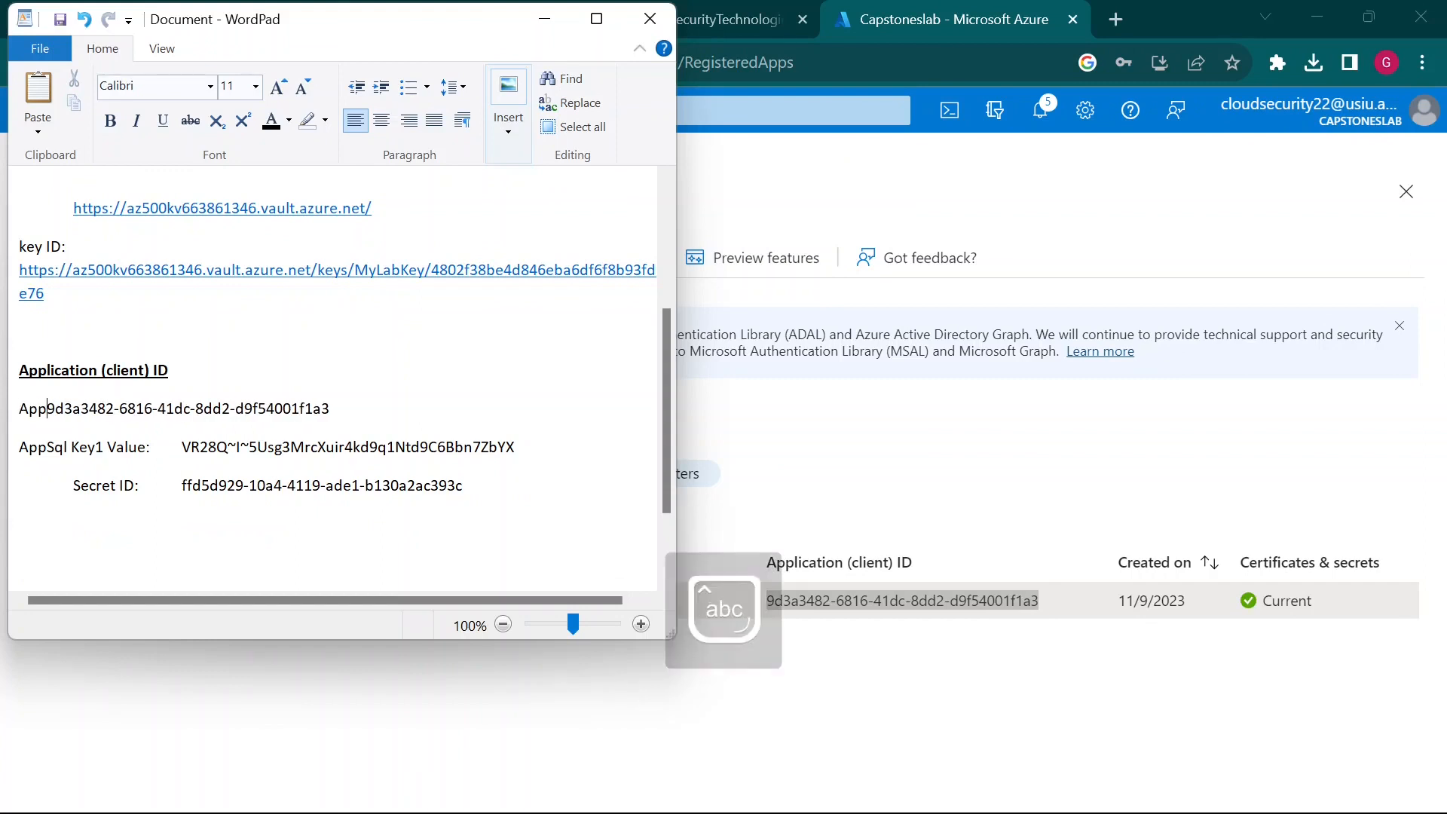
left_click(1042, 523)
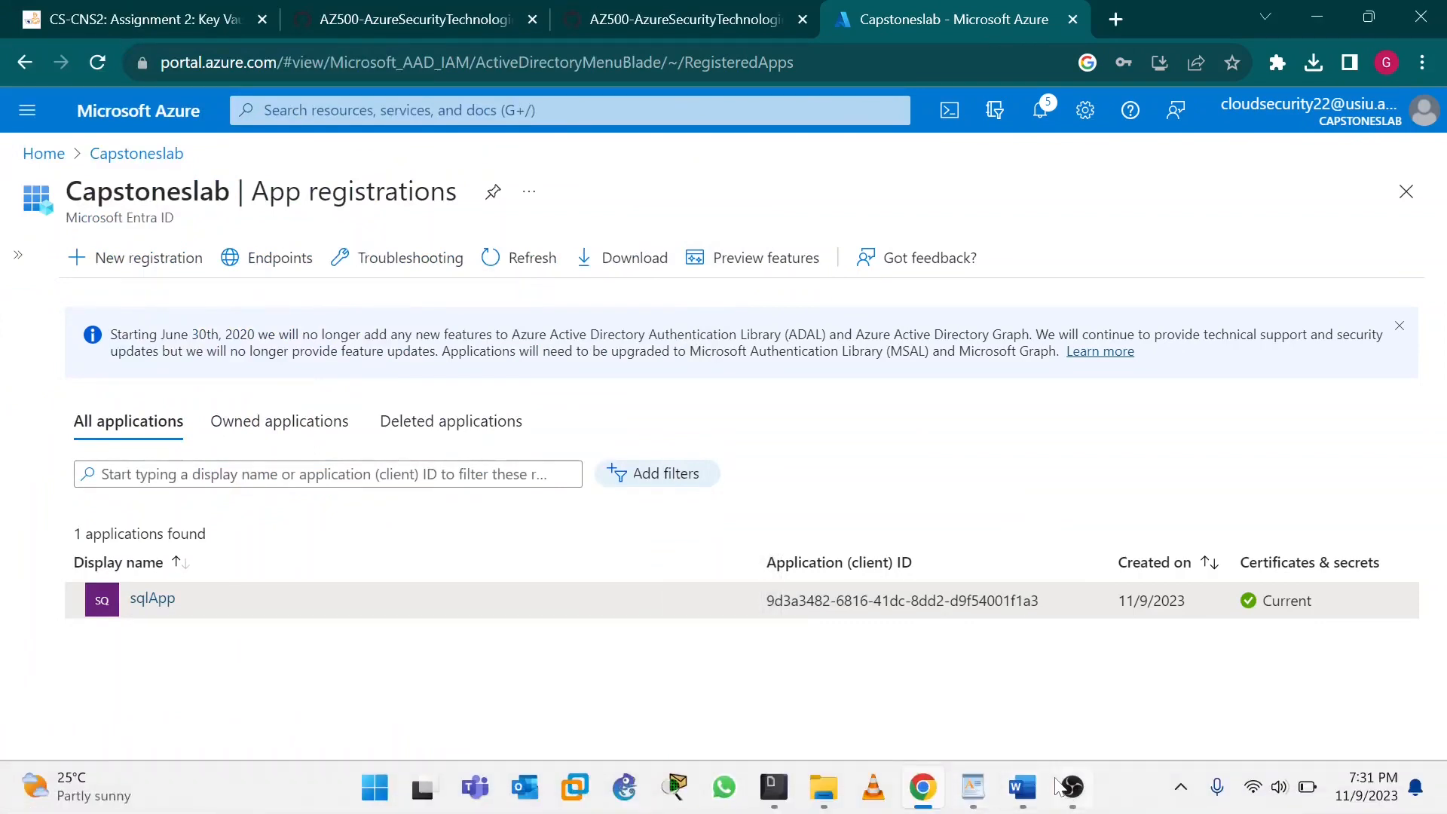
left_click(973, 788)
key("BackSpace")
key("BackSpace")
key("BackSpace")
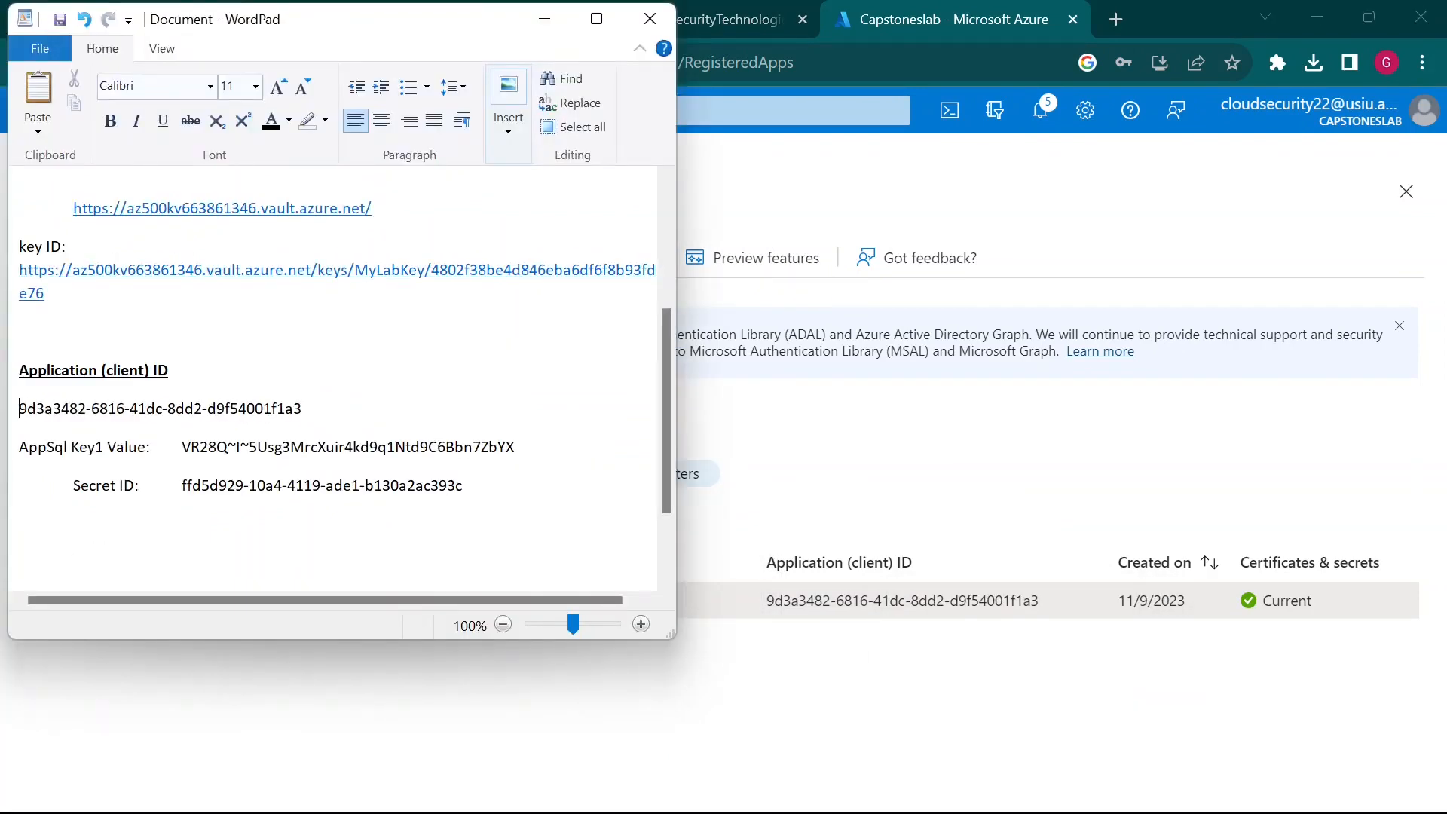
key("Caps_Lock")
type("SQLA")
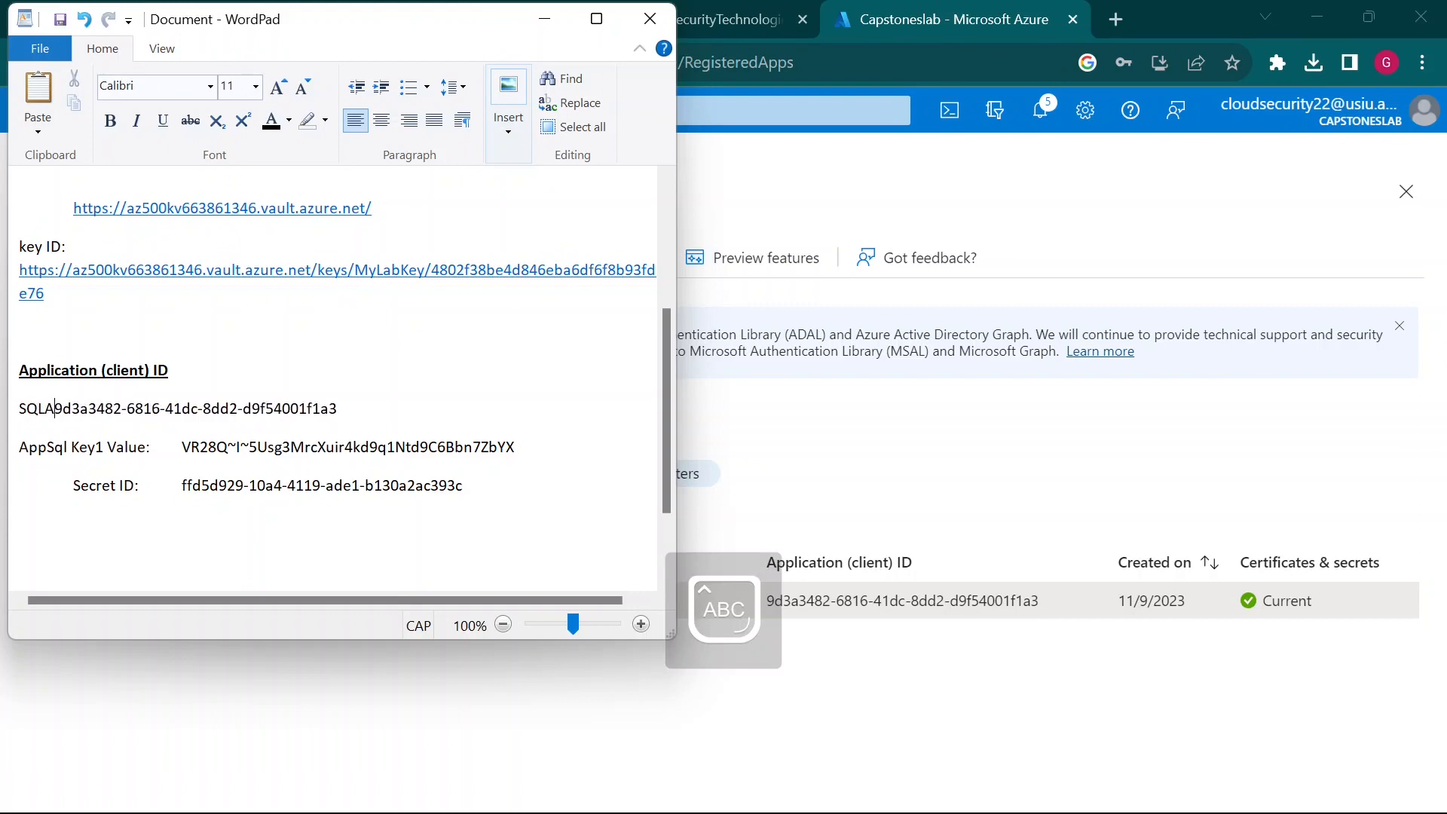
key("BackSpace")
key("BackSpace")
key("BackSpace")
key("BackSpace")
Label the application ID line "SqlApp ID:" in the notes, with two tabs between the label and the ID
key("Caps_Lock")
type("Sql")
key("Caps_Lock")
type("A")
key("Caps_Lock")
type("pp")
key("Caps_Lock")
type("ID")
key("Caps_Lock")
type(":")
key("Tab")
key("Tab")
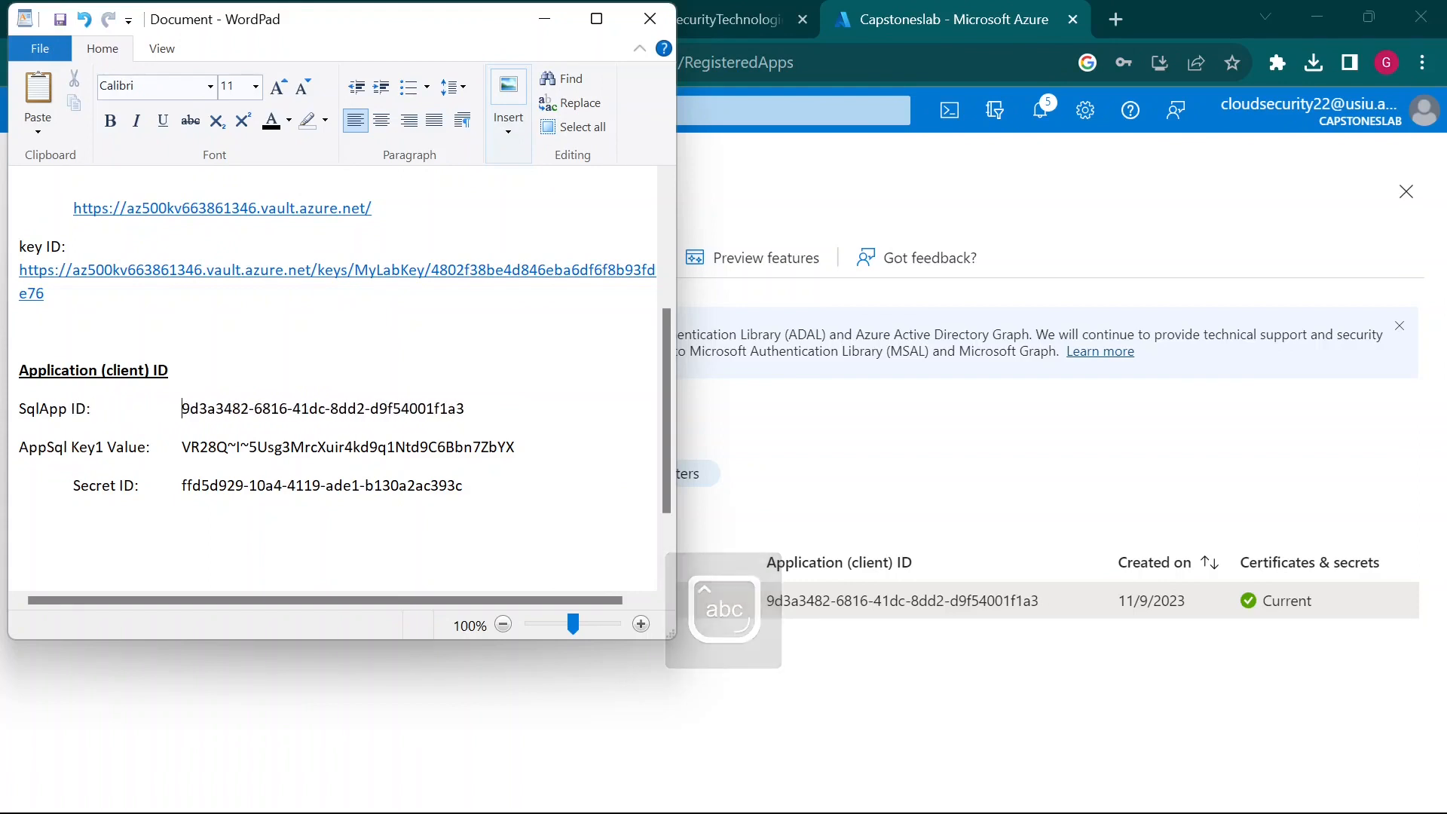
key("super+Left")
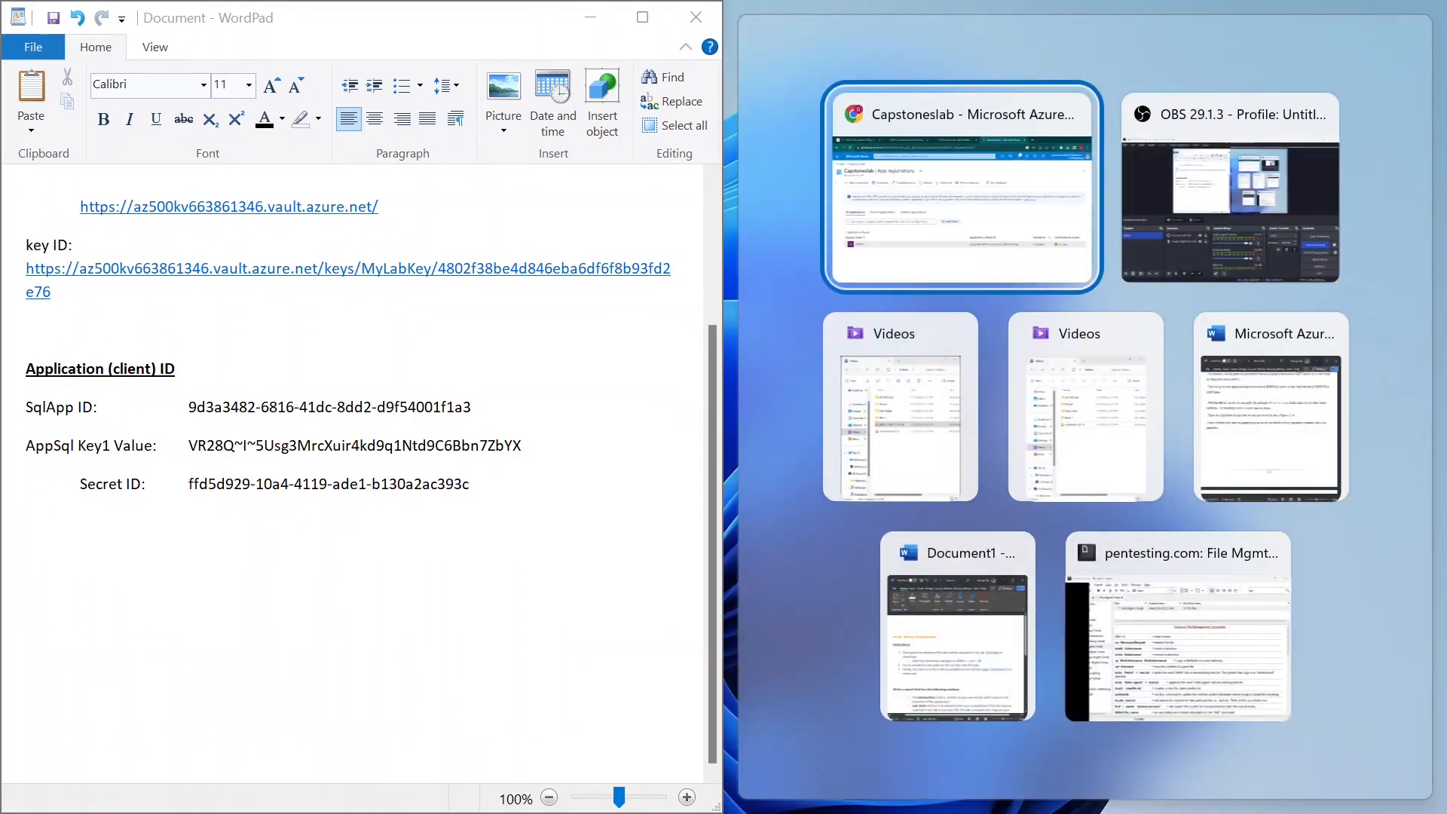
key("Return")
left_click(642, 17)
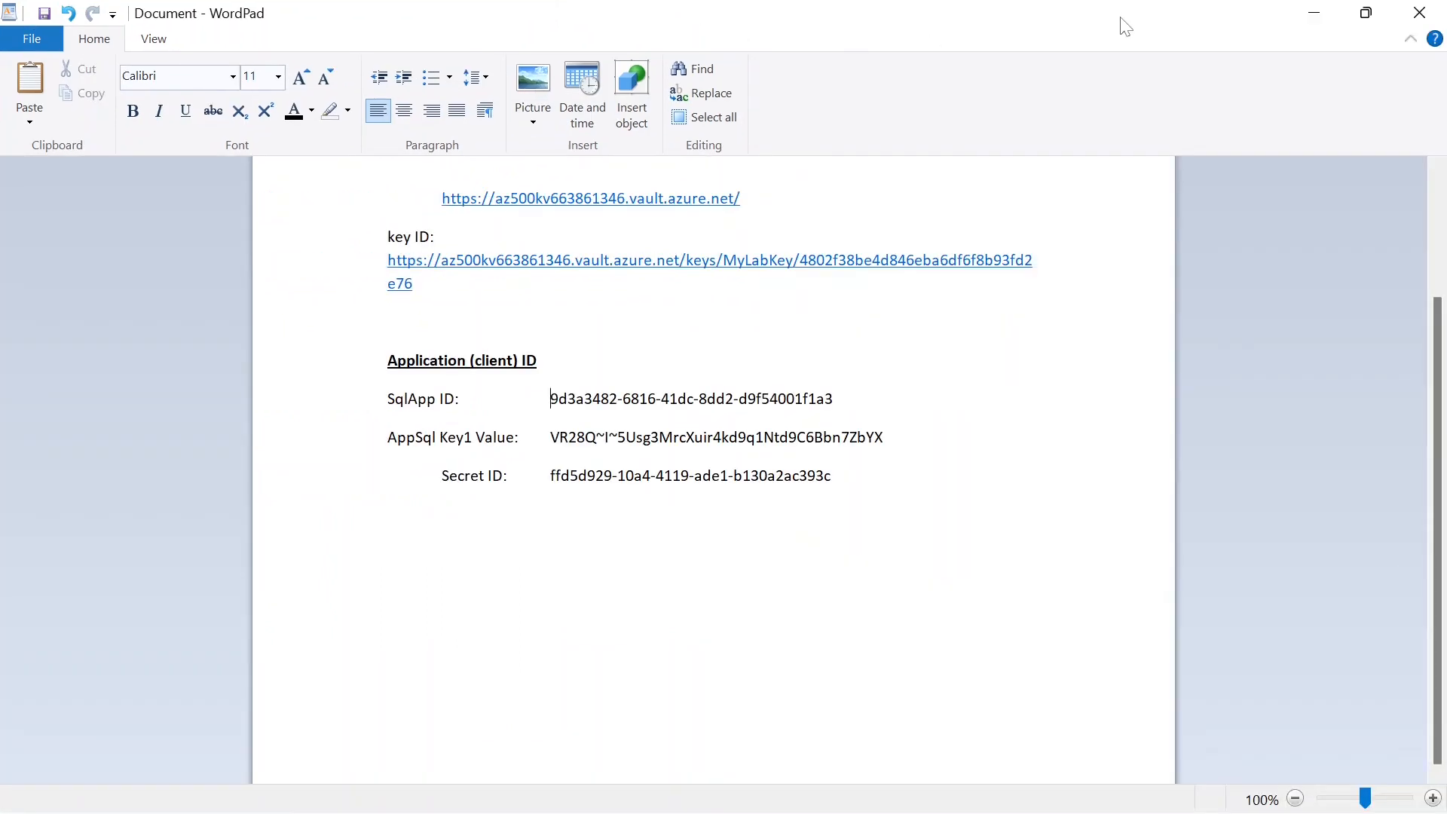
left_click(1380, 17)
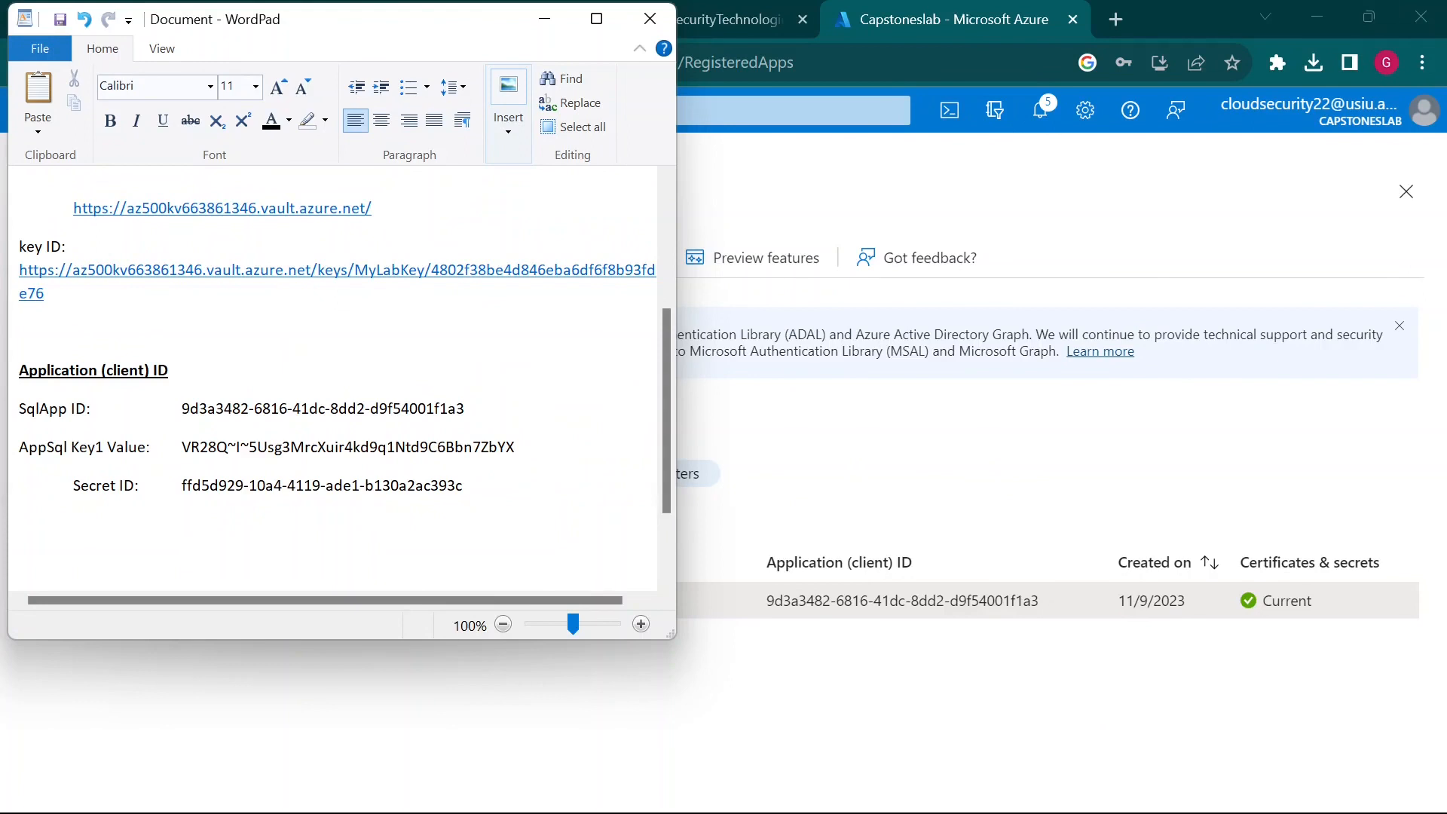
Remove one tab between the "SqlApp ID:" label and its value
key("Tab")
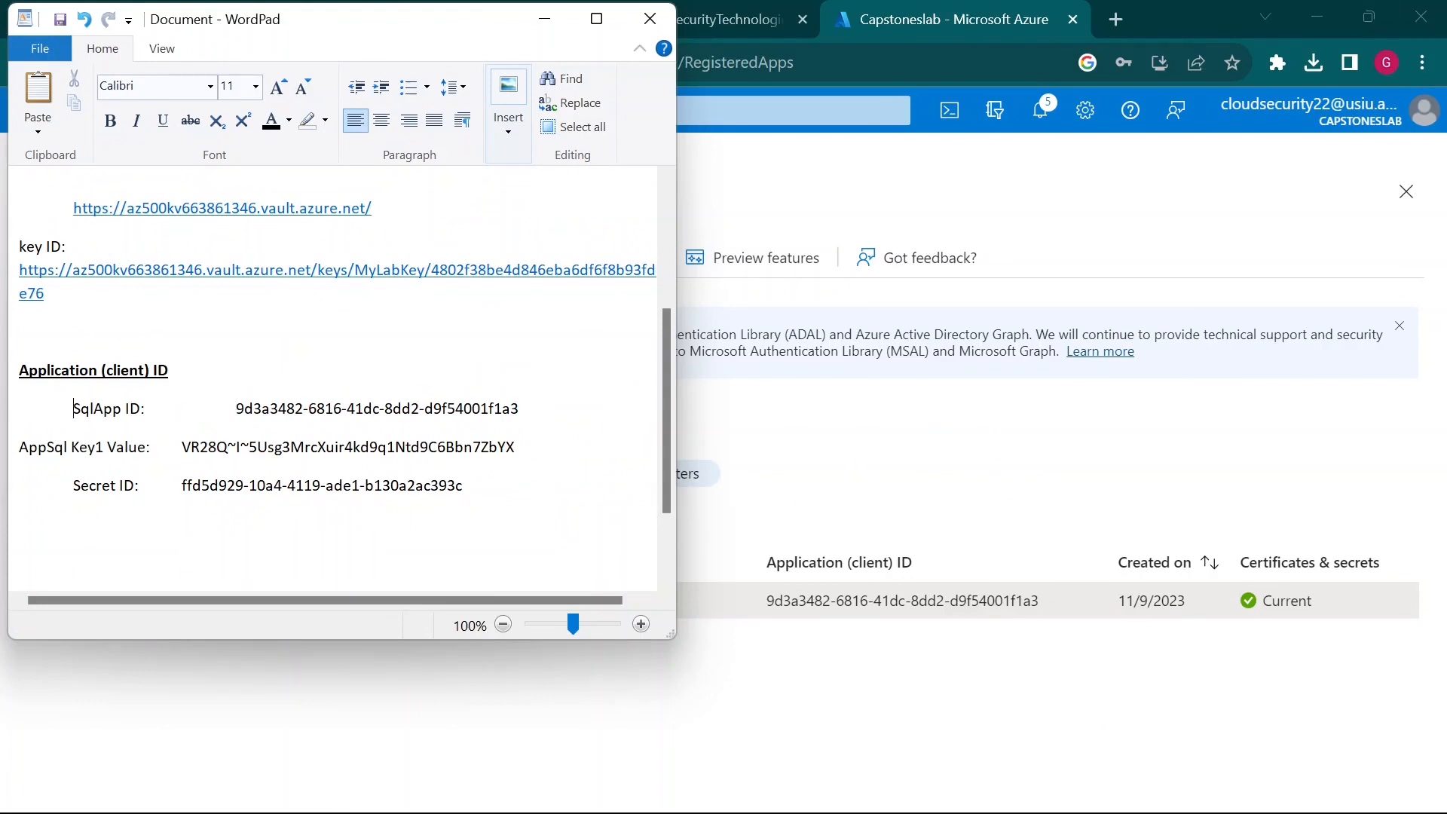
key("BackSpace")
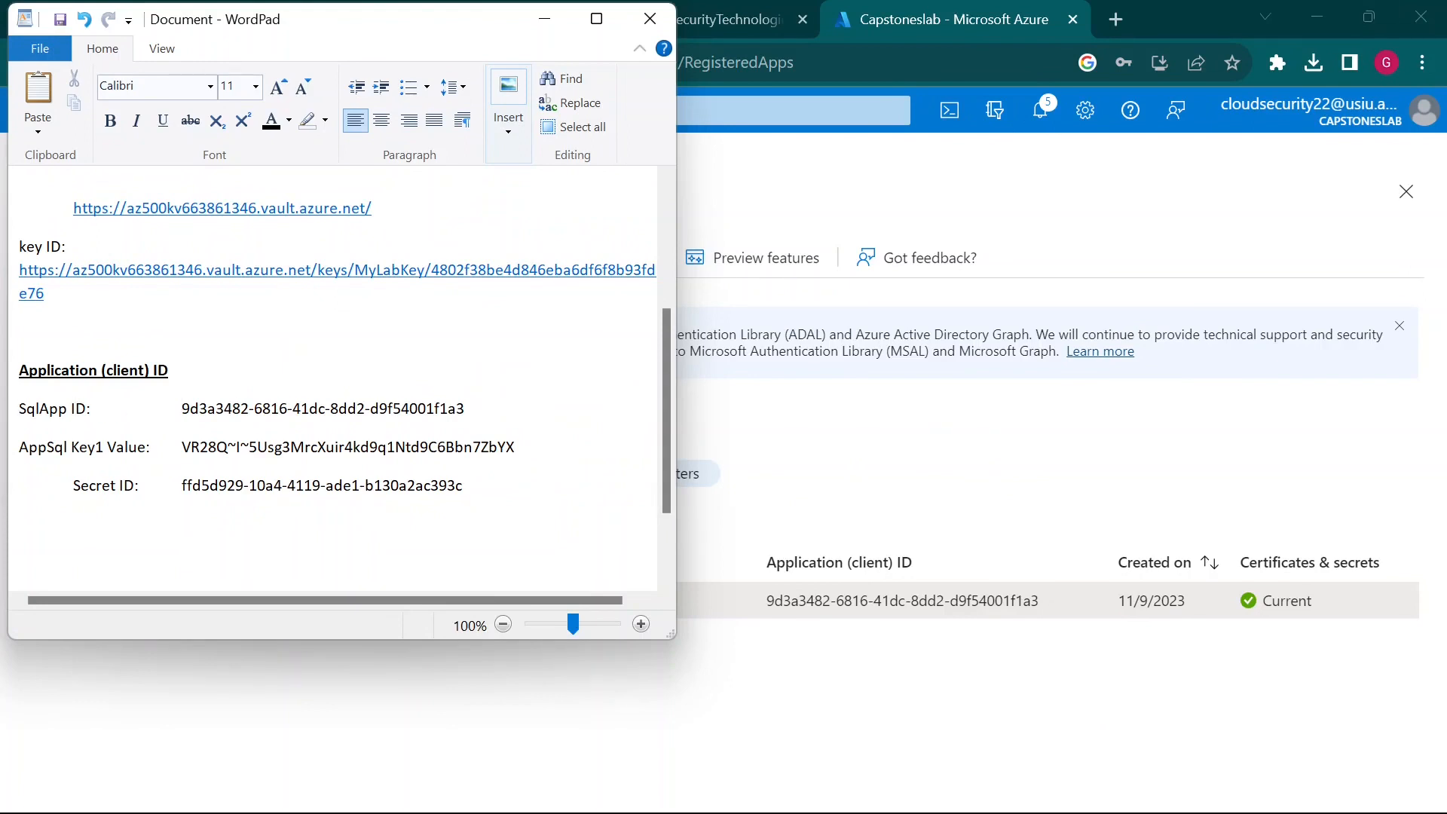
key("BackSpace")
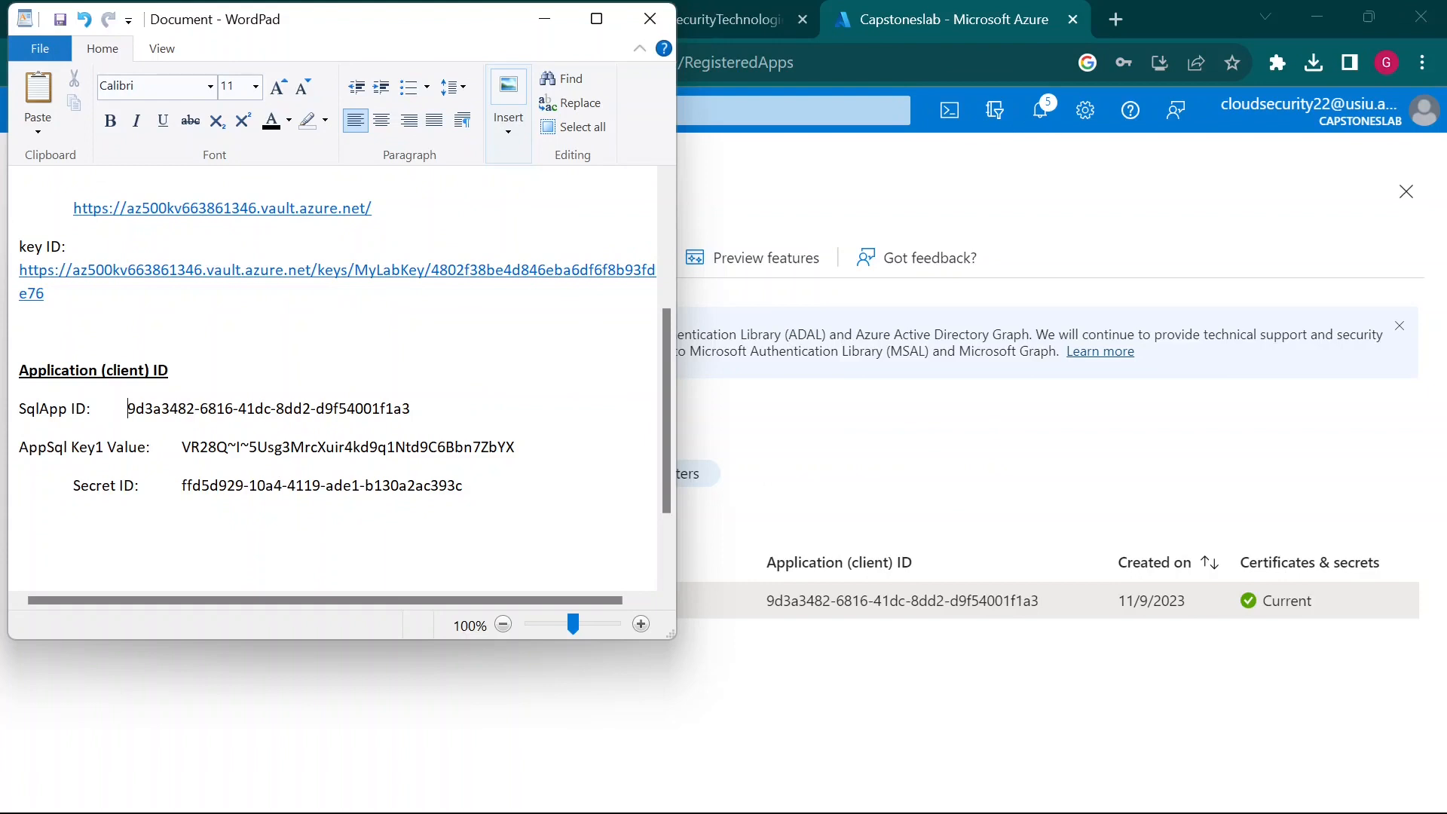
Go to the GitHub lab instructions and copy step 3's $applicationId = '<Azure_AD_Application_ID>' command
left_click(909, 460)
left_click(754, 19)
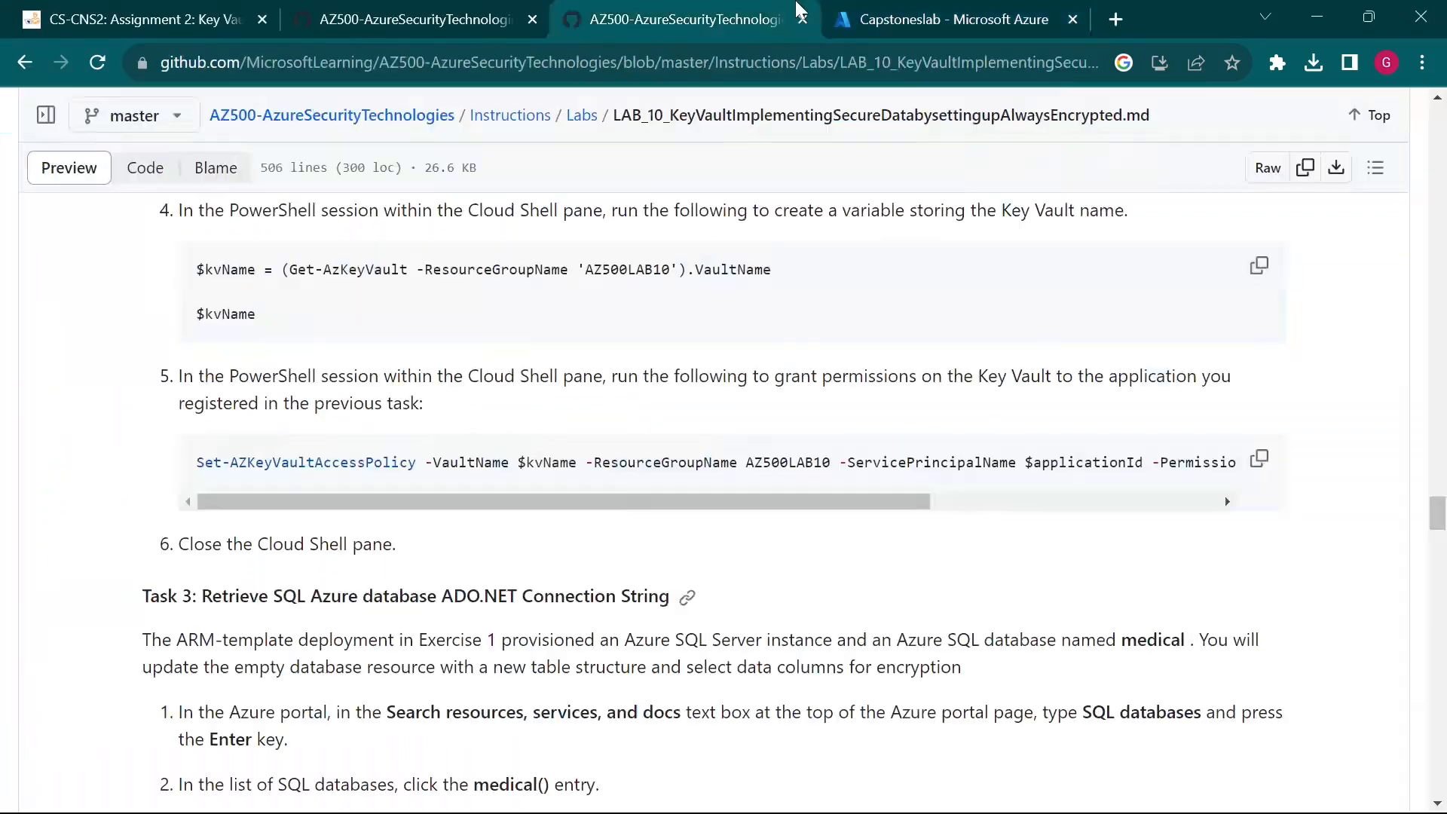
scroll(601, 436, "up", 3)
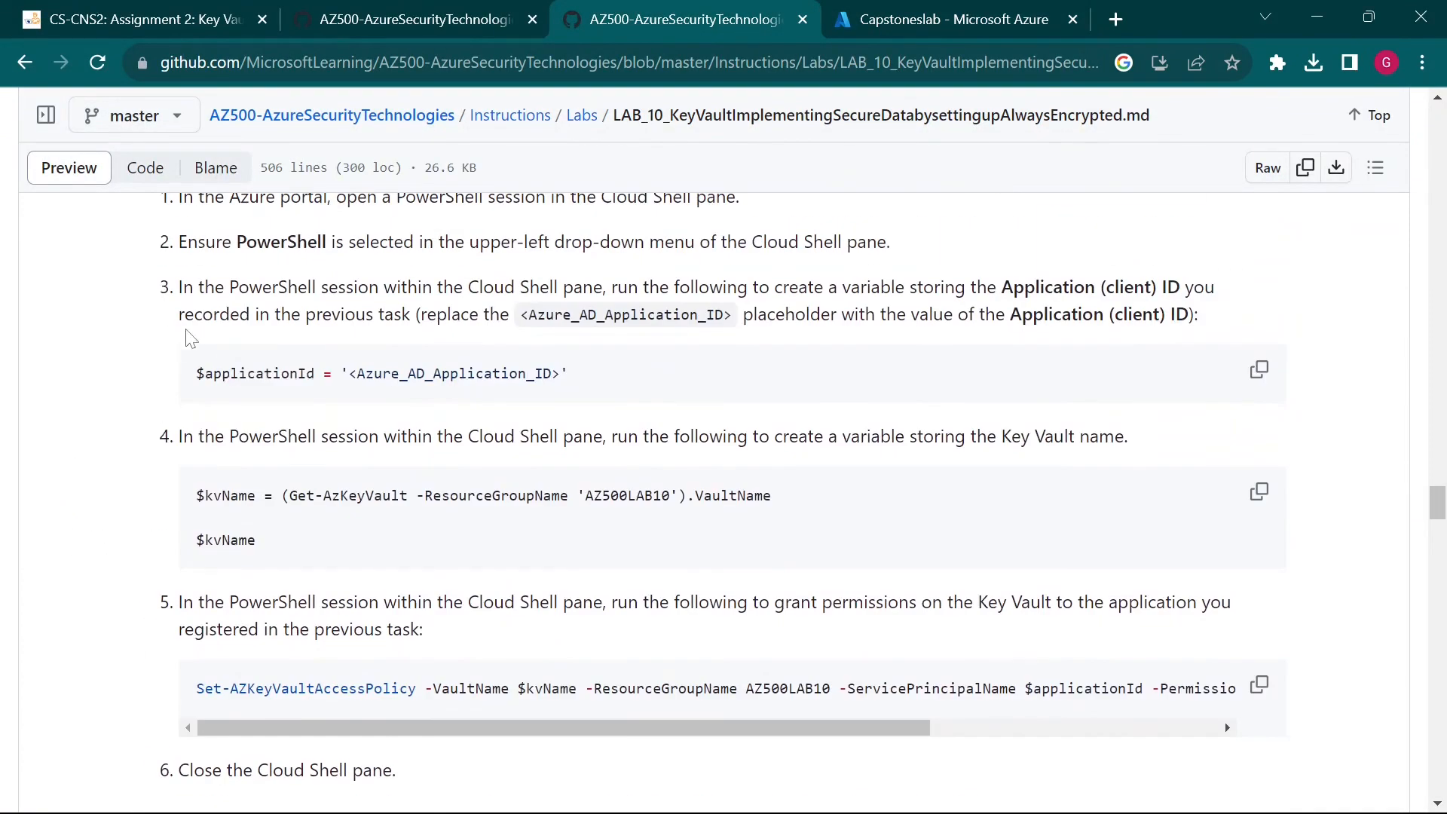
left_click_drag(179, 296, 224, 292)
left_click(514, 412)
left_click(1259, 369)
Paste the $applicationId command on a new line below the Secret ID in the WordPad notes, leaving blank space above it
mouse_move(1037, 811)
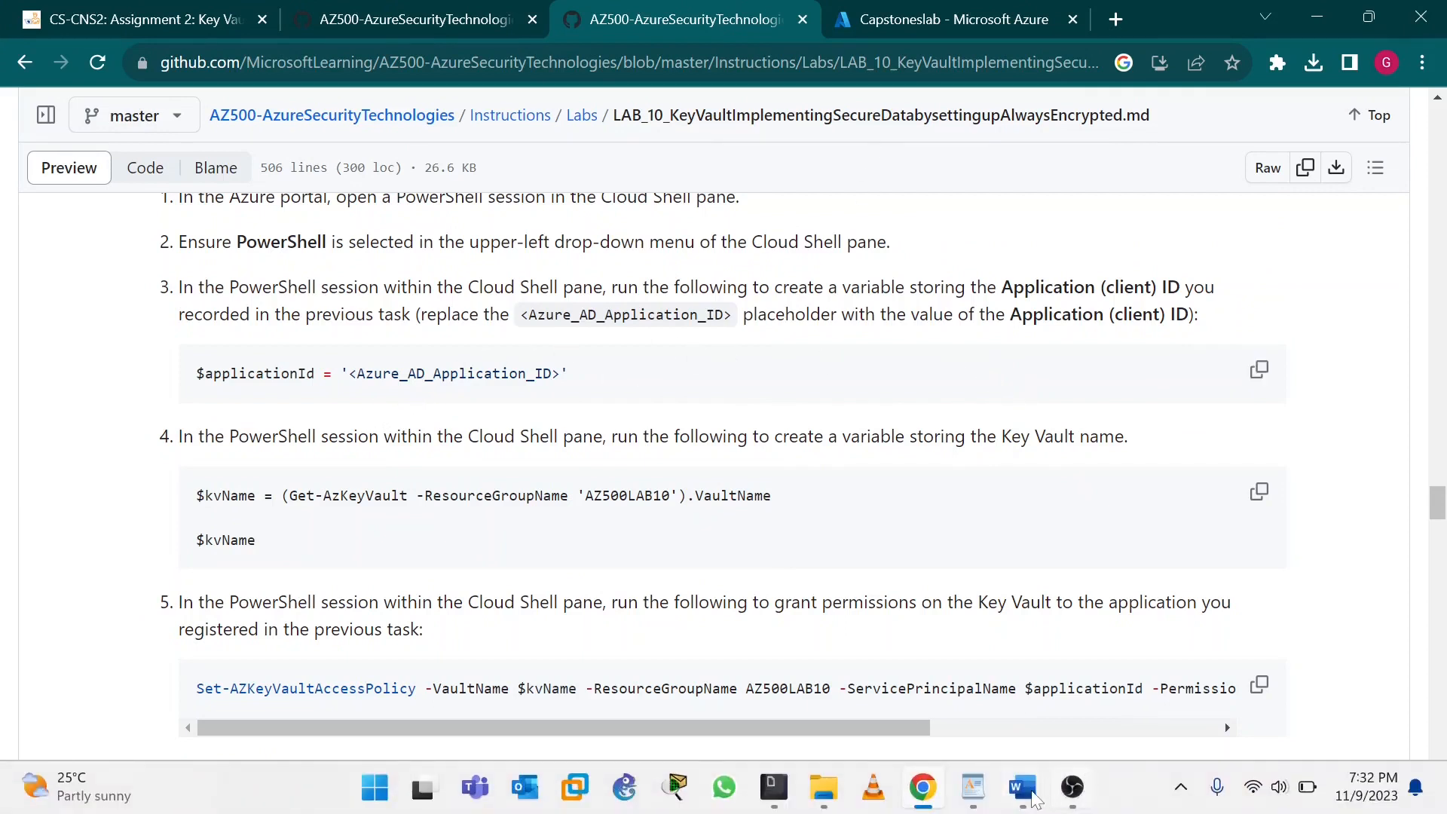
left_click(1069, 682)
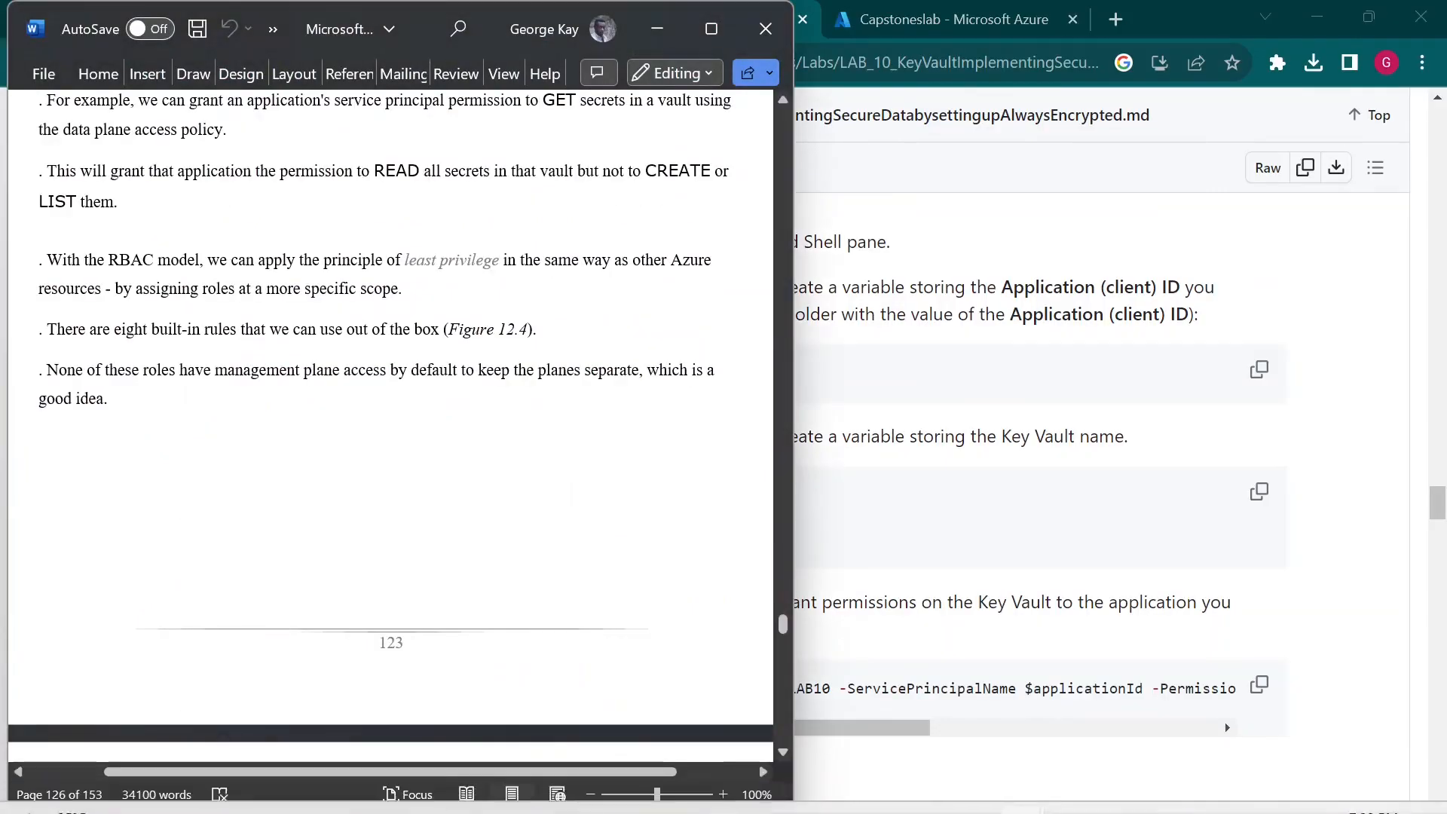
left_click(658, 29)
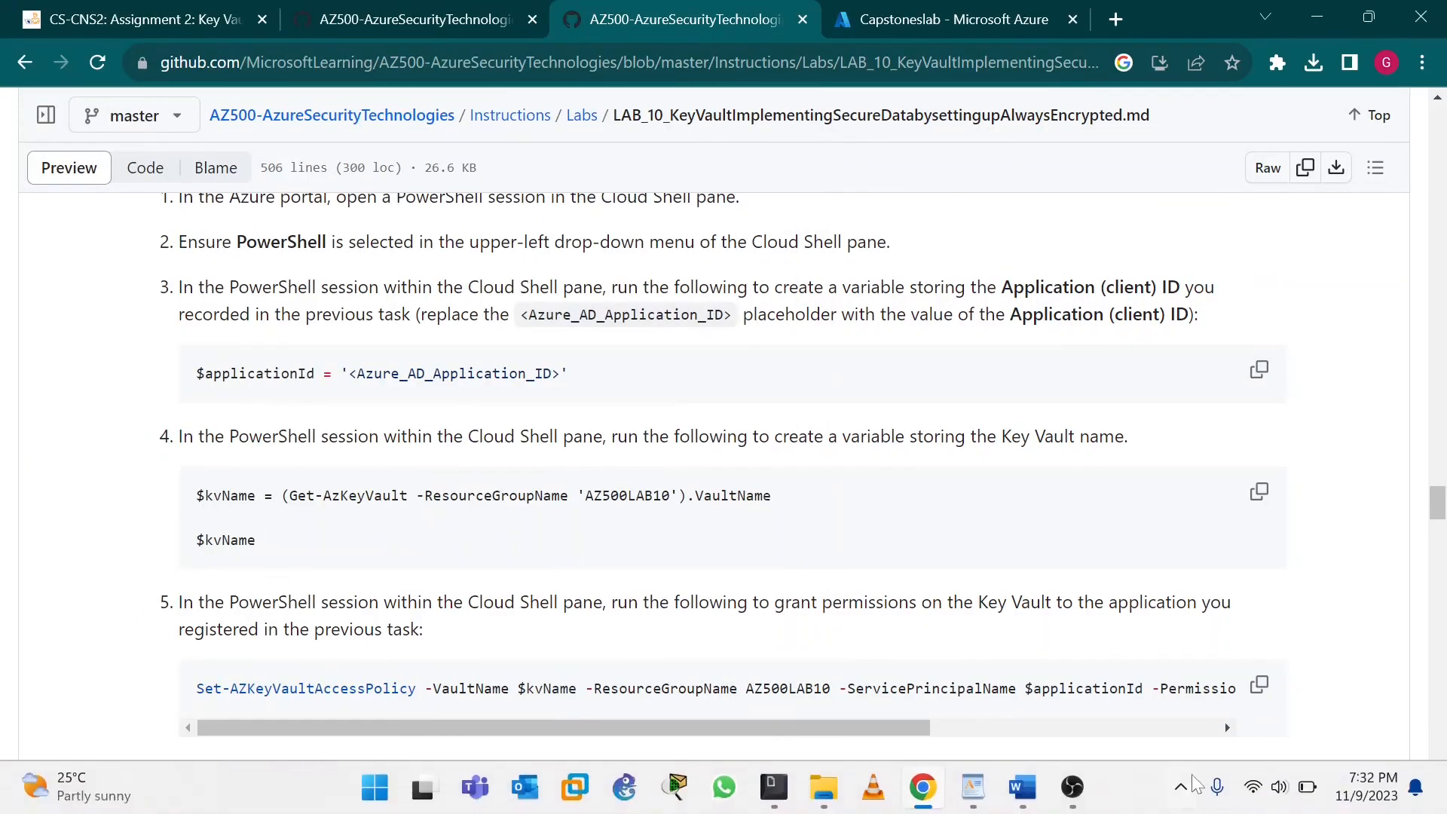
left_click(973, 787)
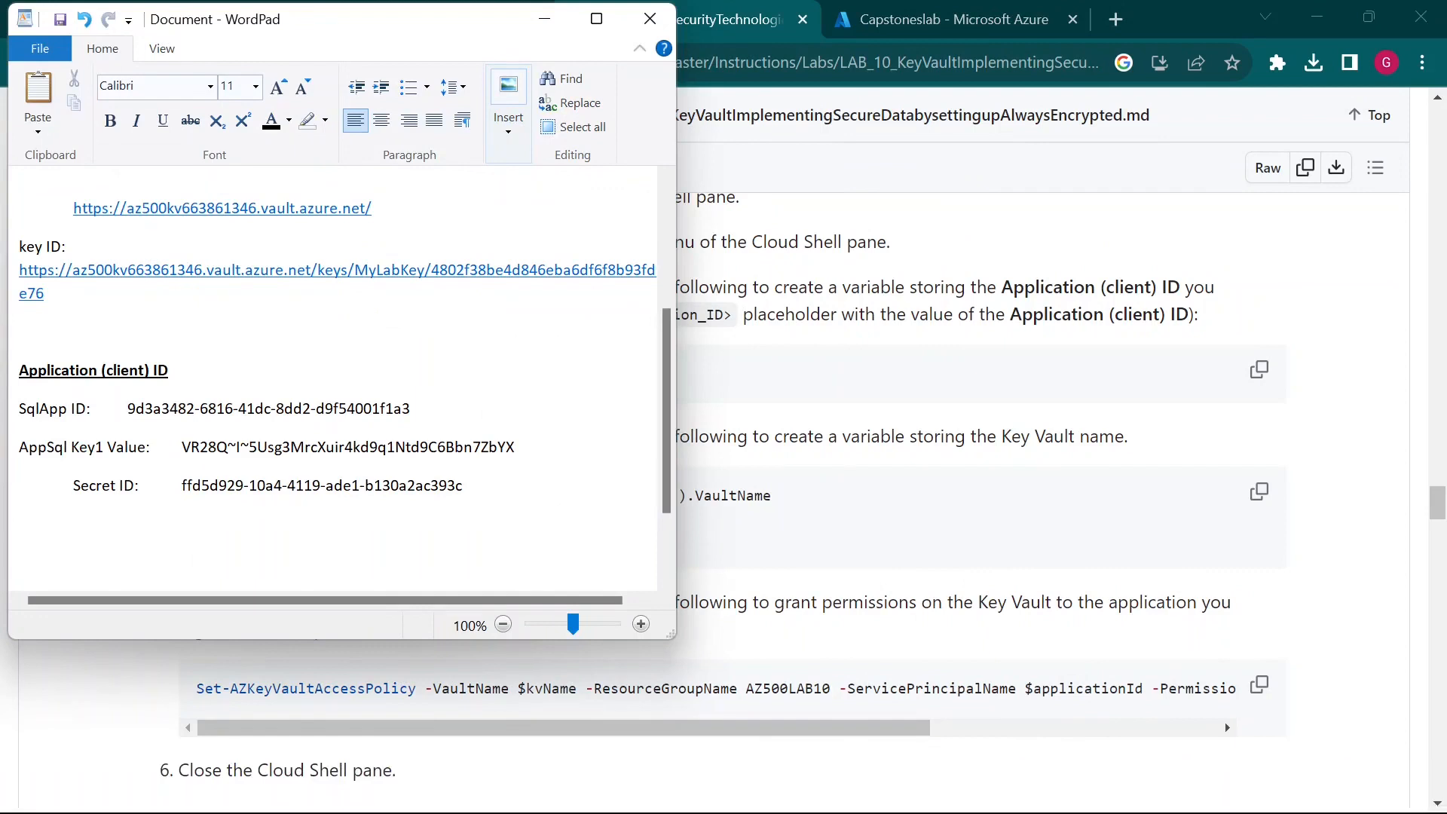
key("Return")
key("Return")
key("Return")
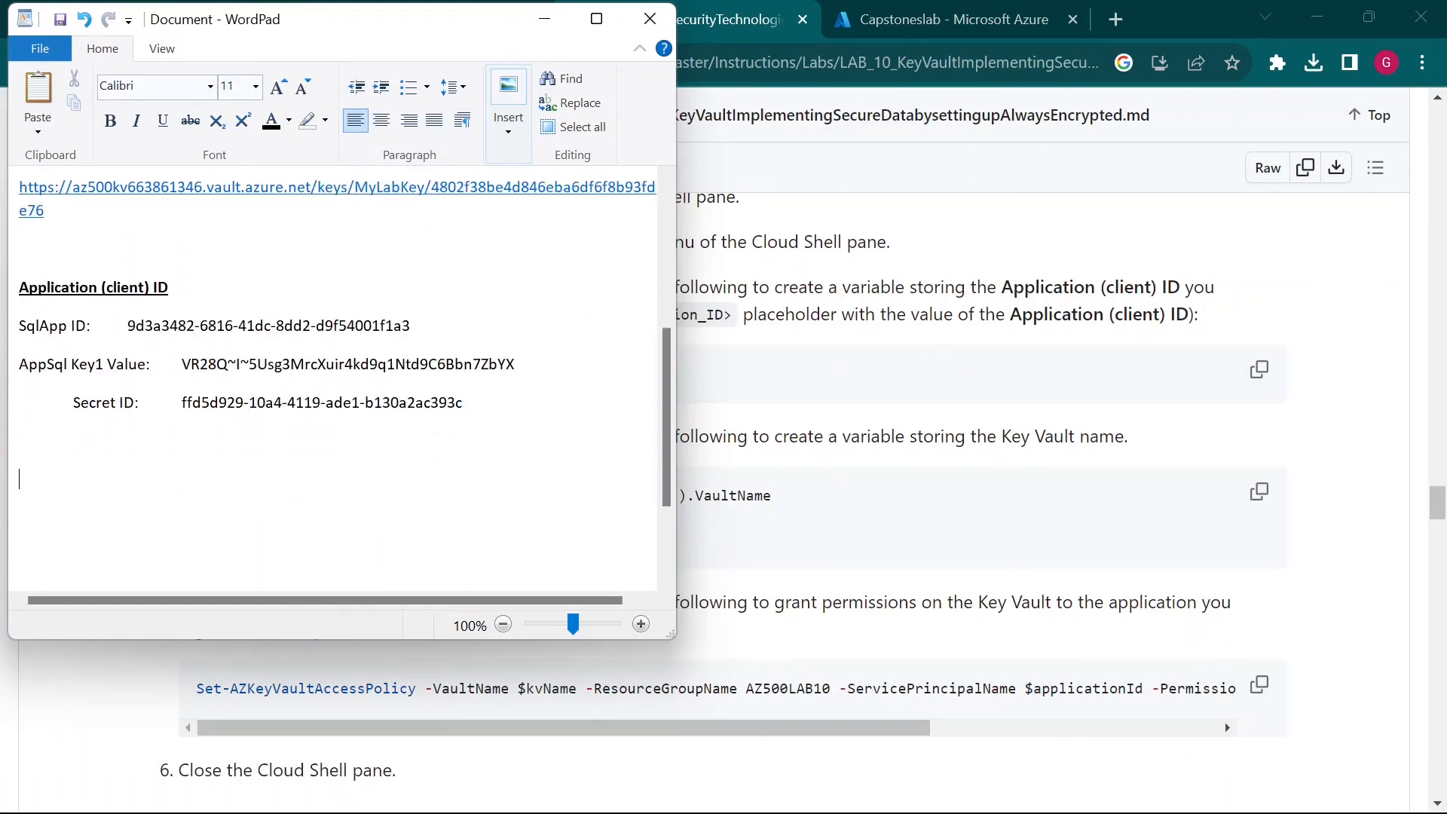
key("ctrl+v")
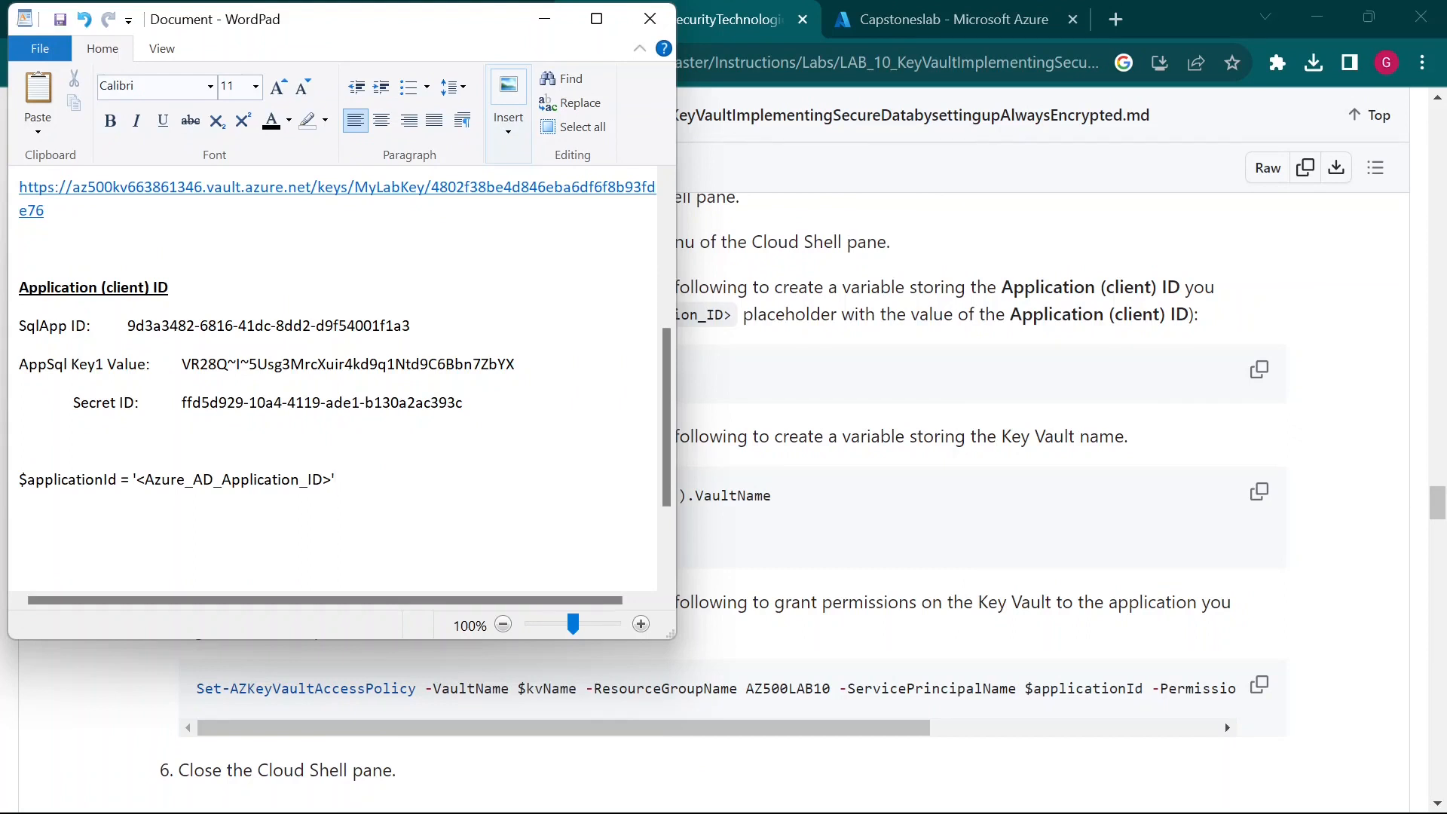
Replace the <Azure_AD_Application_ID> placeholder in the notes with the SqlApp ID, enclosed in single quotes
left_click_drag(128, 326, 410, 326)
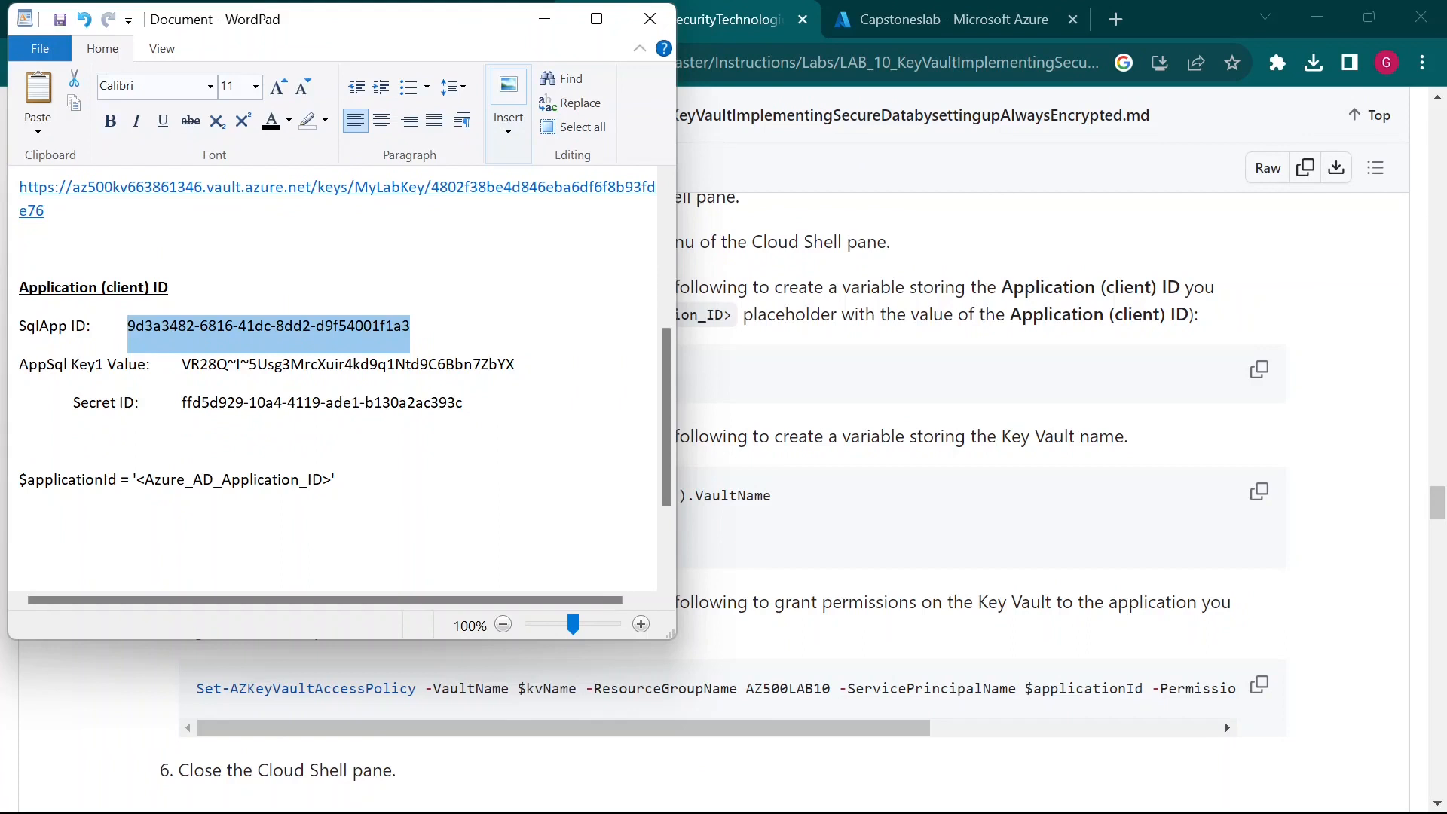
left_click_drag(133, 480, 334, 480)
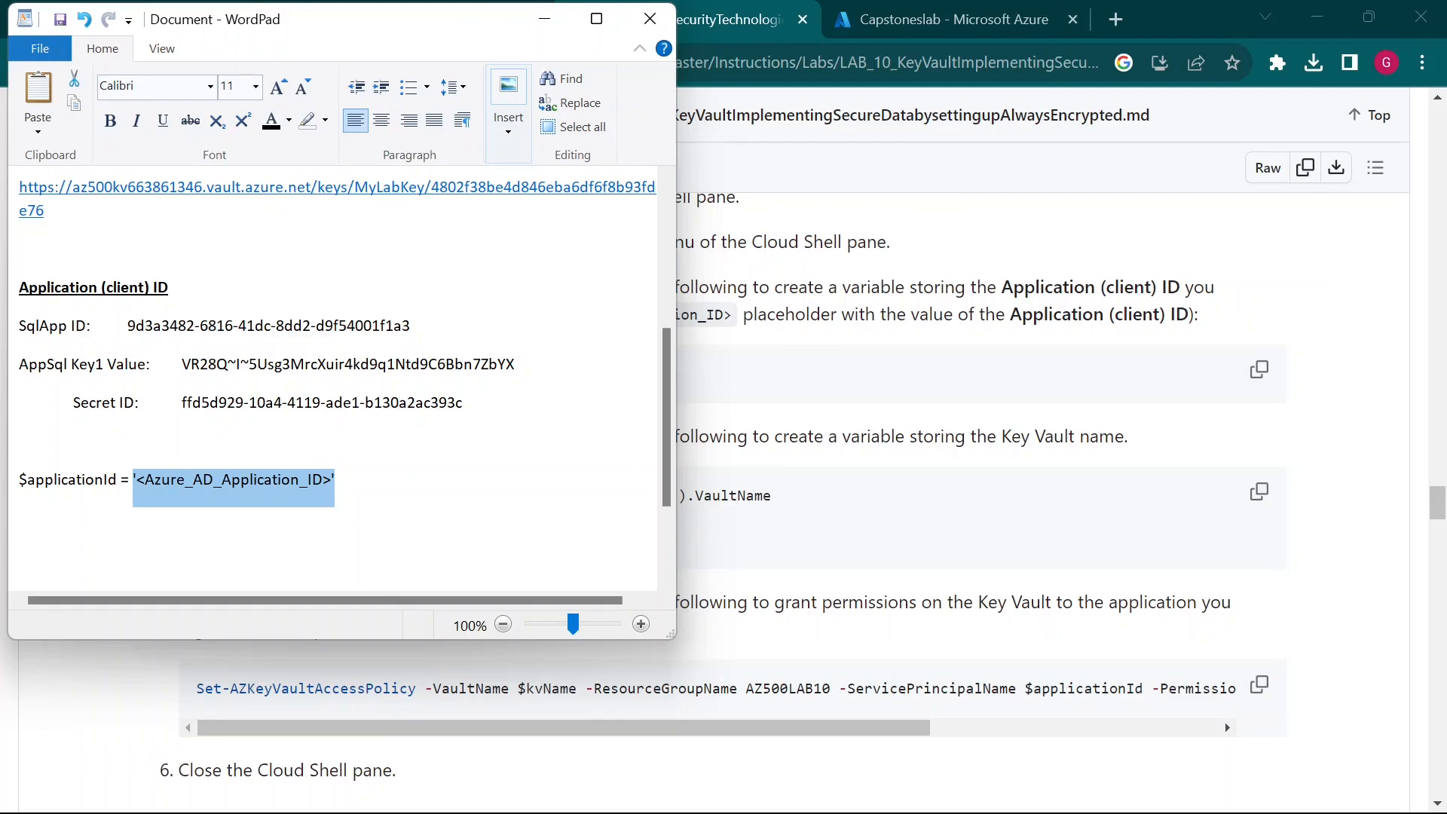
key("ctrl+v")
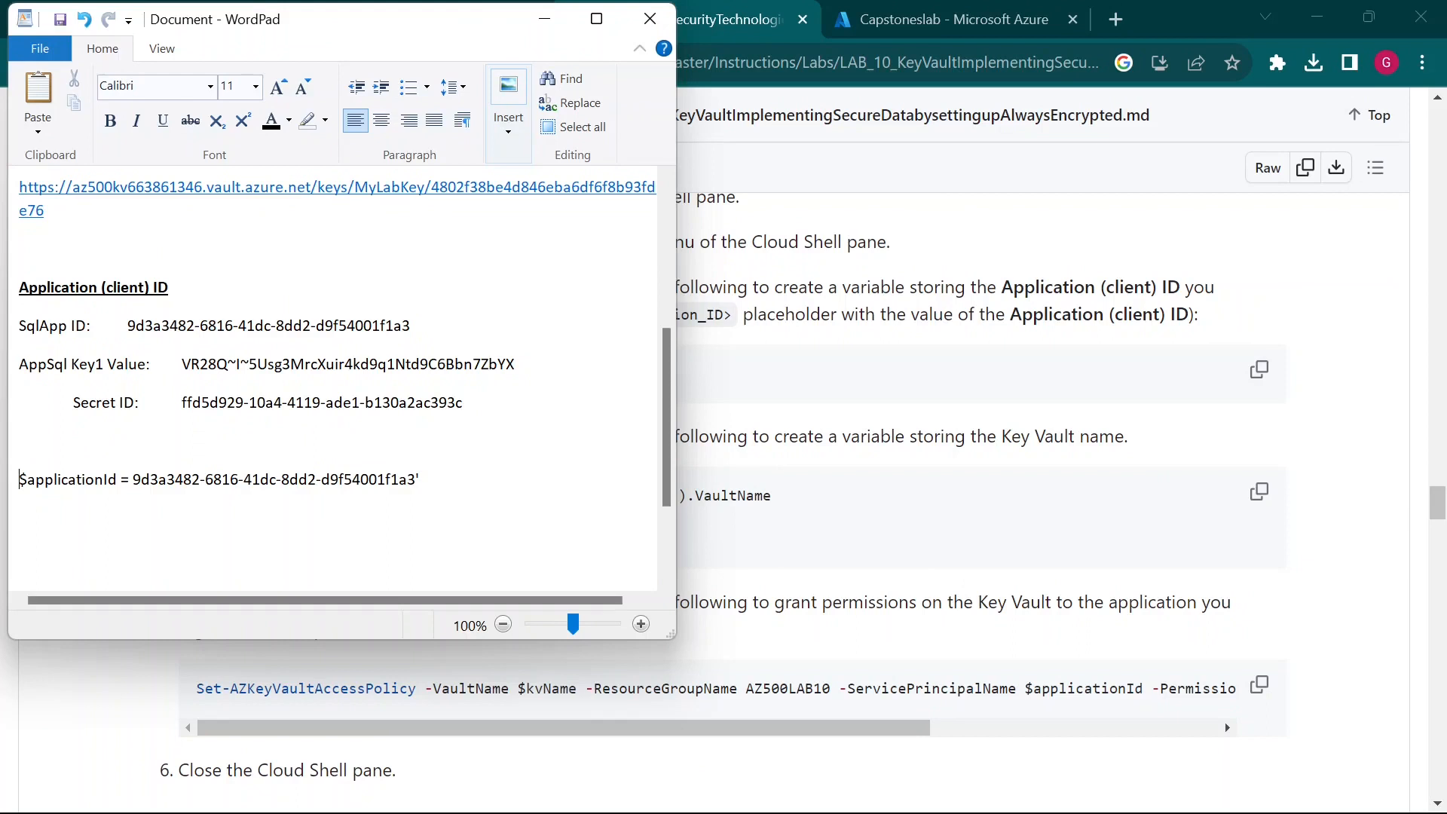
type("'")
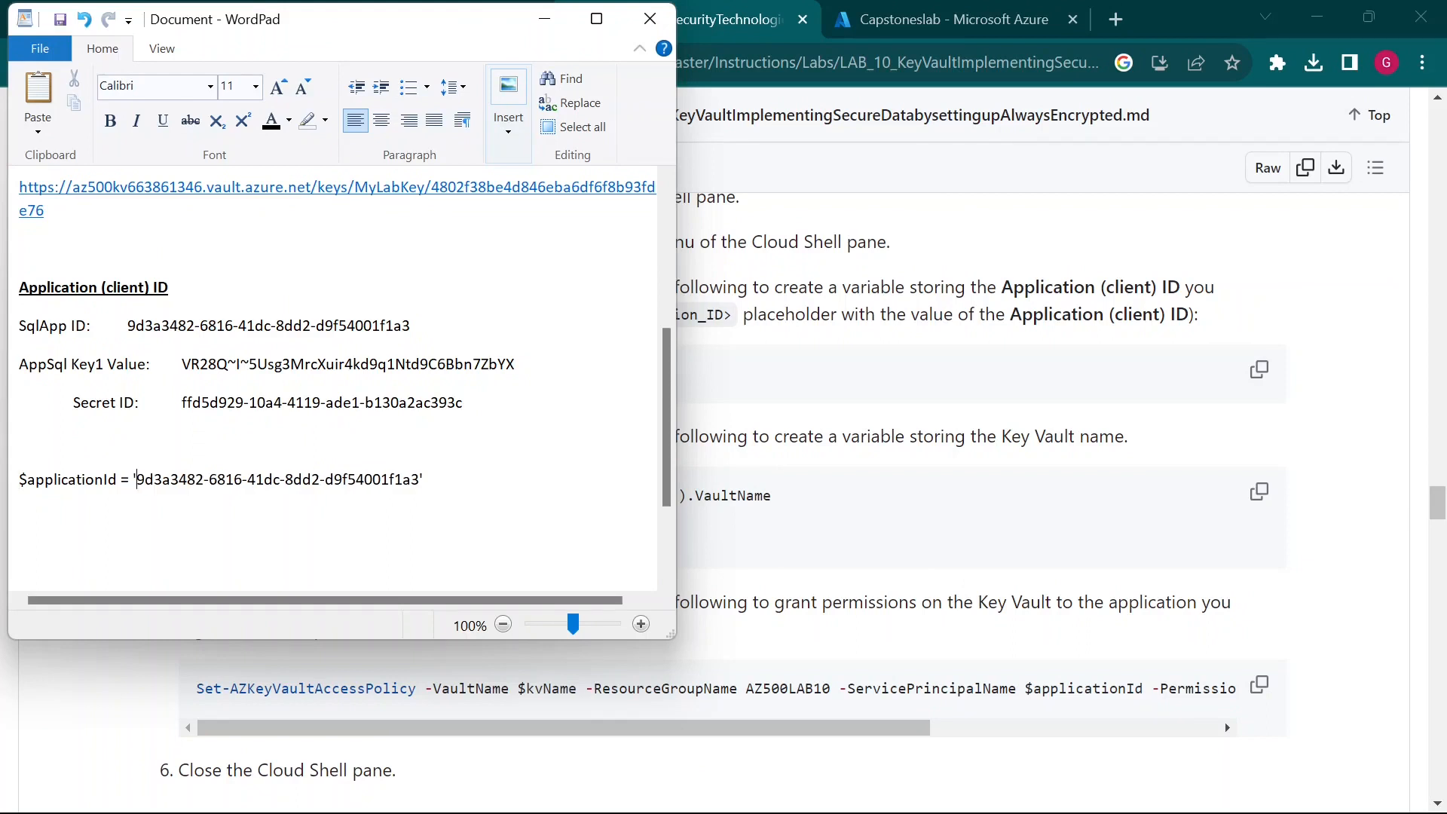
Cut the completed $applicationId command from the notes and reopen the Cloud Shell in the Azure portal
left_click_drag(19, 482, 426, 488)
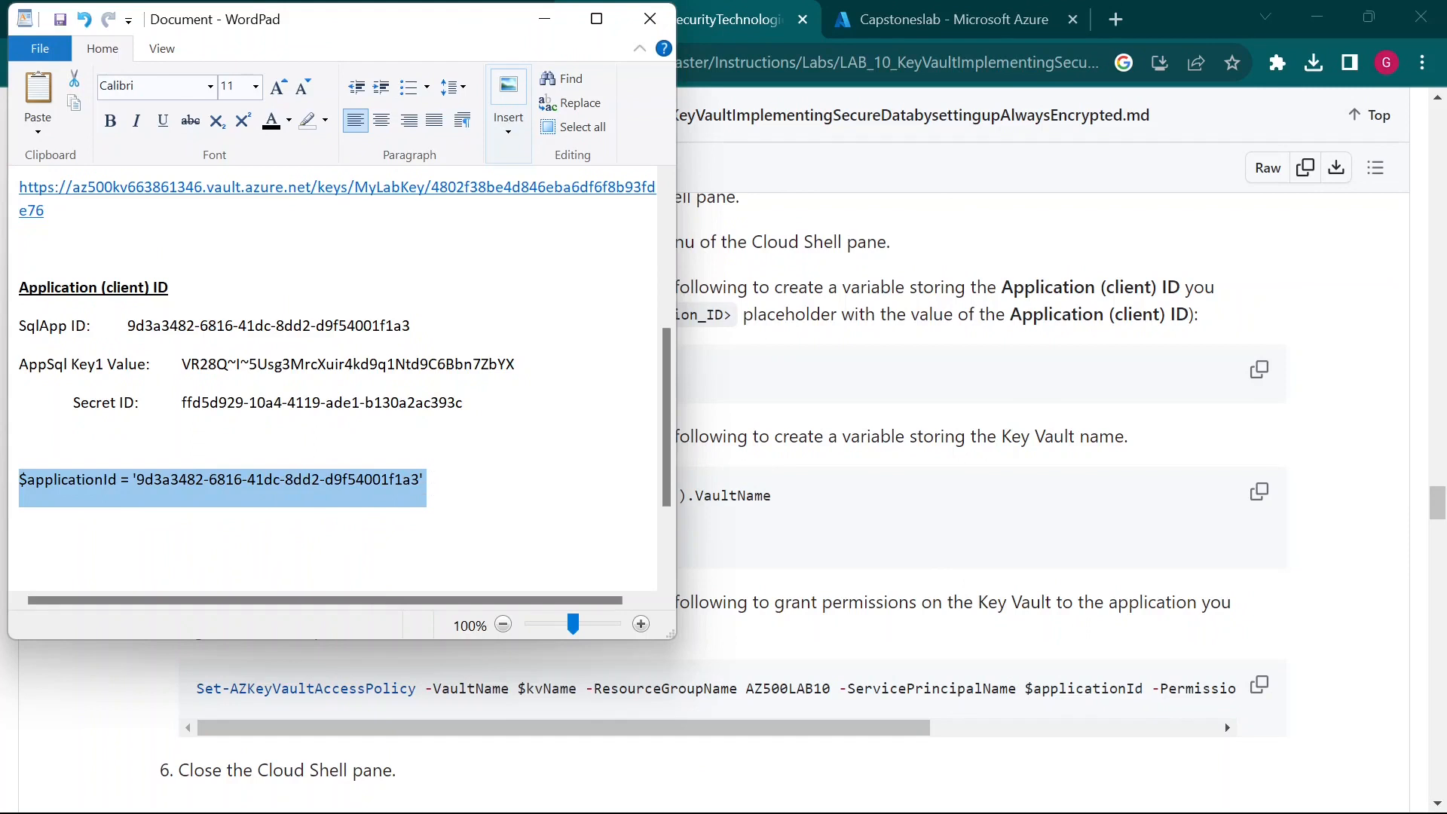
key("ctrl+x")
left_click(1292, 400)
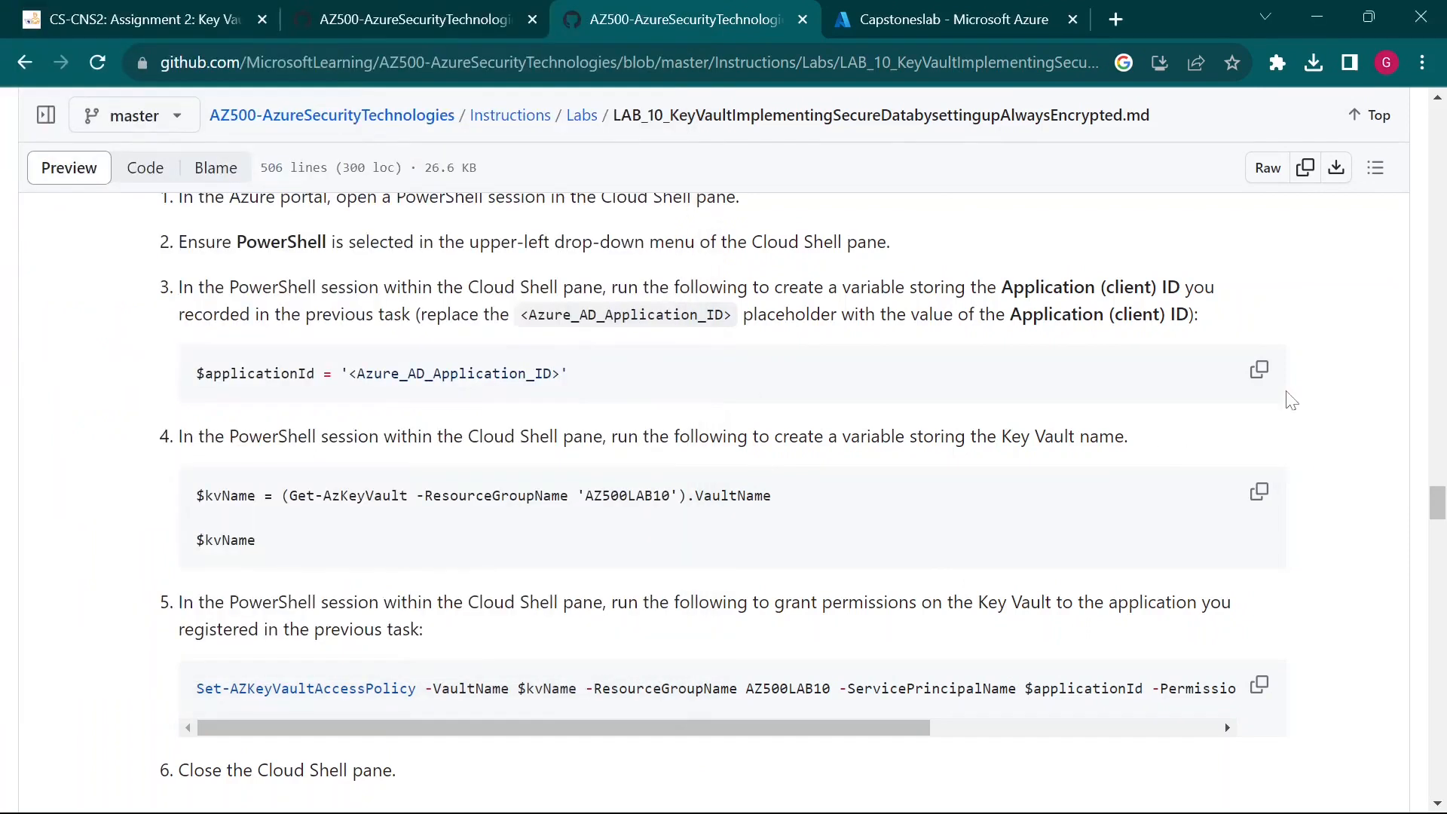
left_click(923, 11)
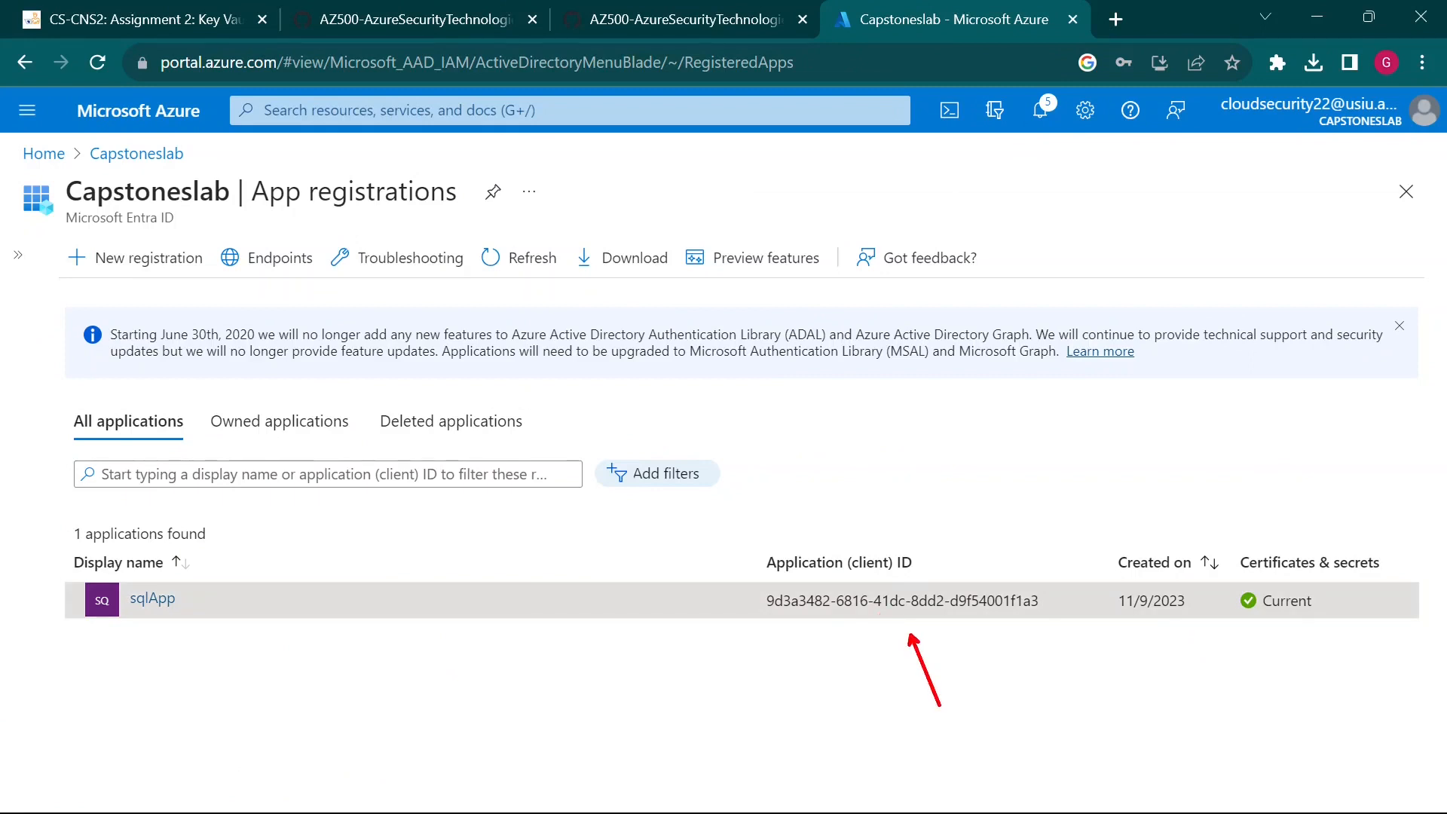
left_click(950, 110)
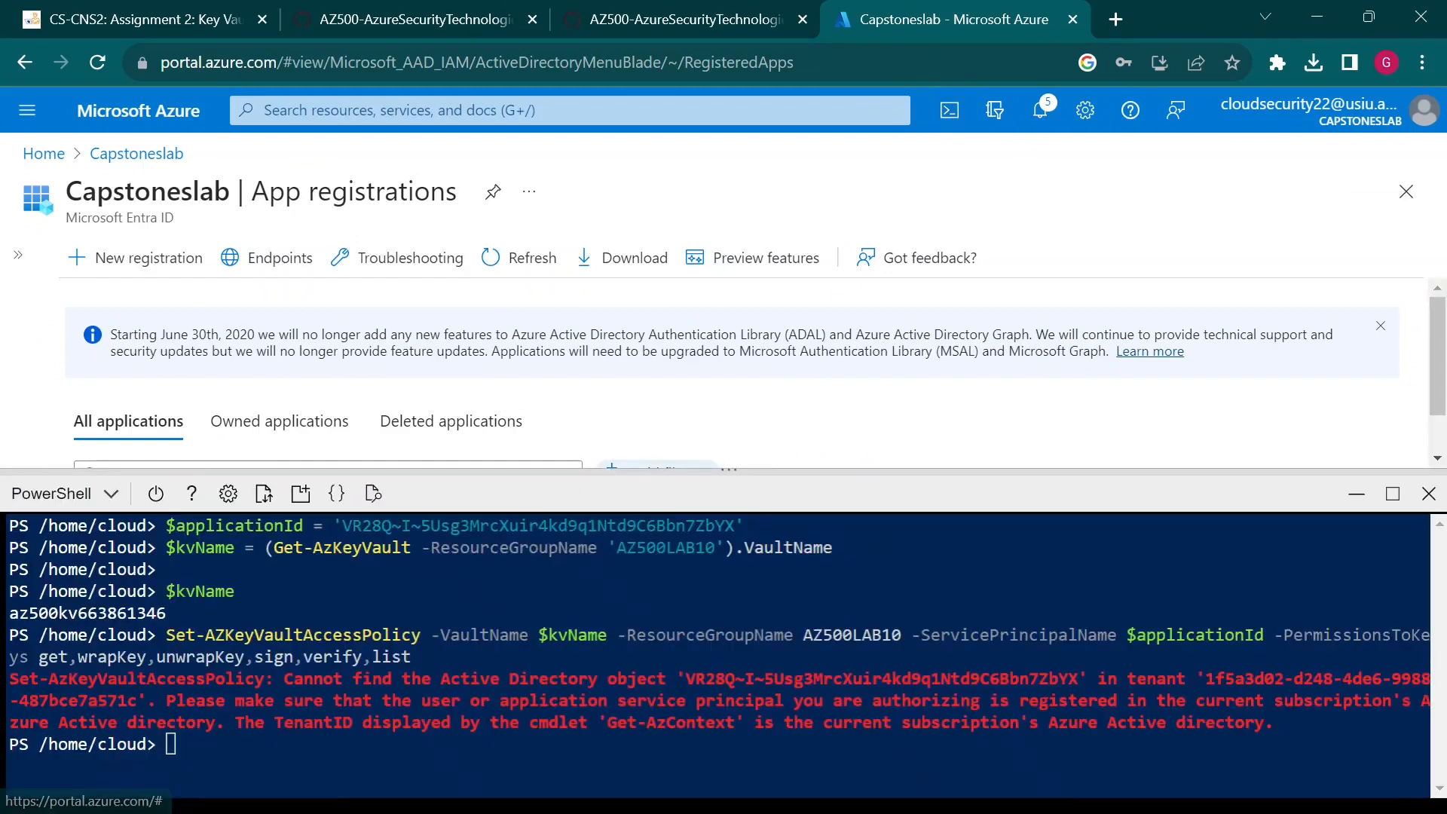
Clear the Cloud Shell screen and run the copied $applicationId command containing sqlApp's application (client) ID
type("cls")
key("Return")
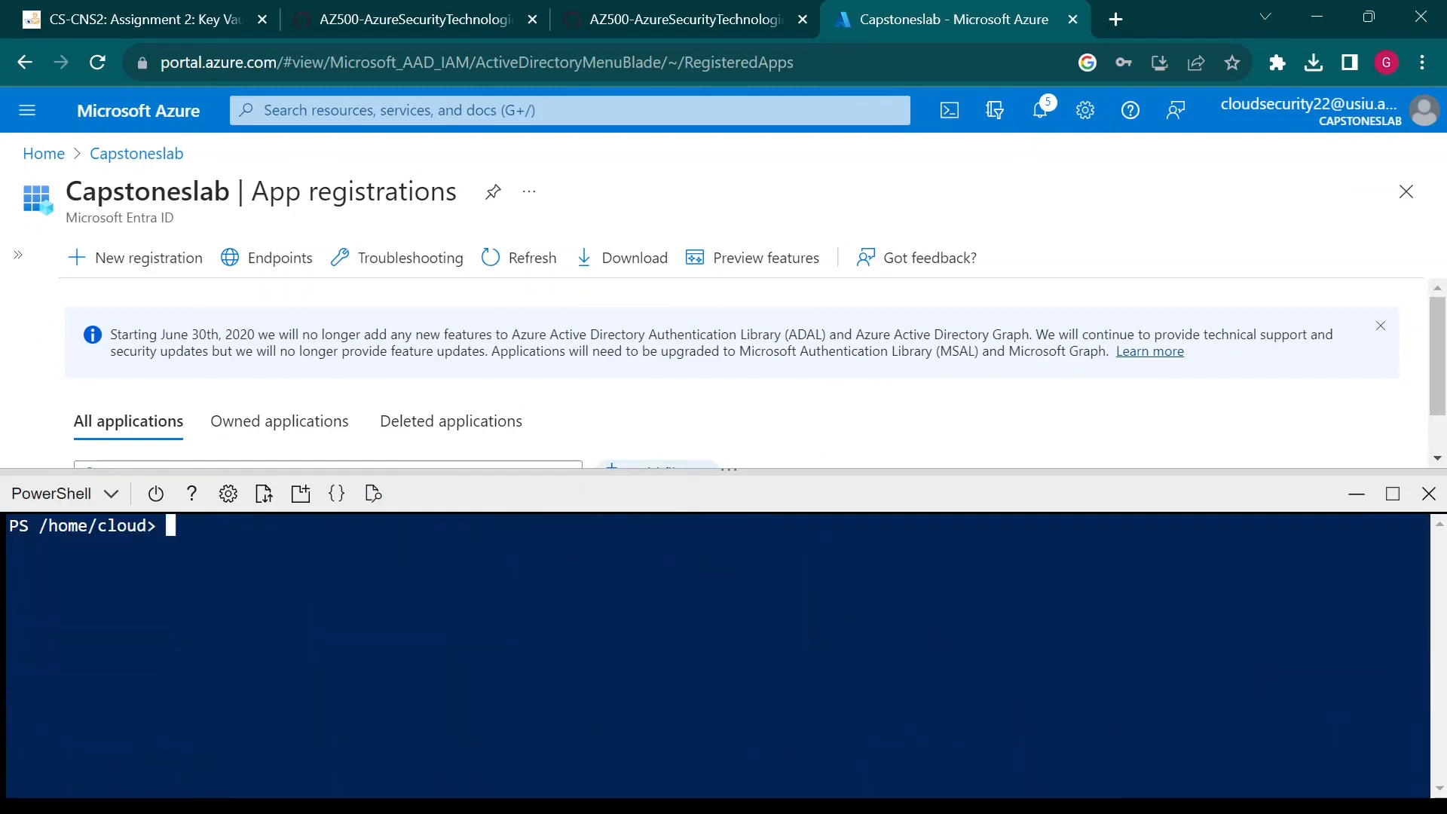
type("$")
key("ctrl+v")
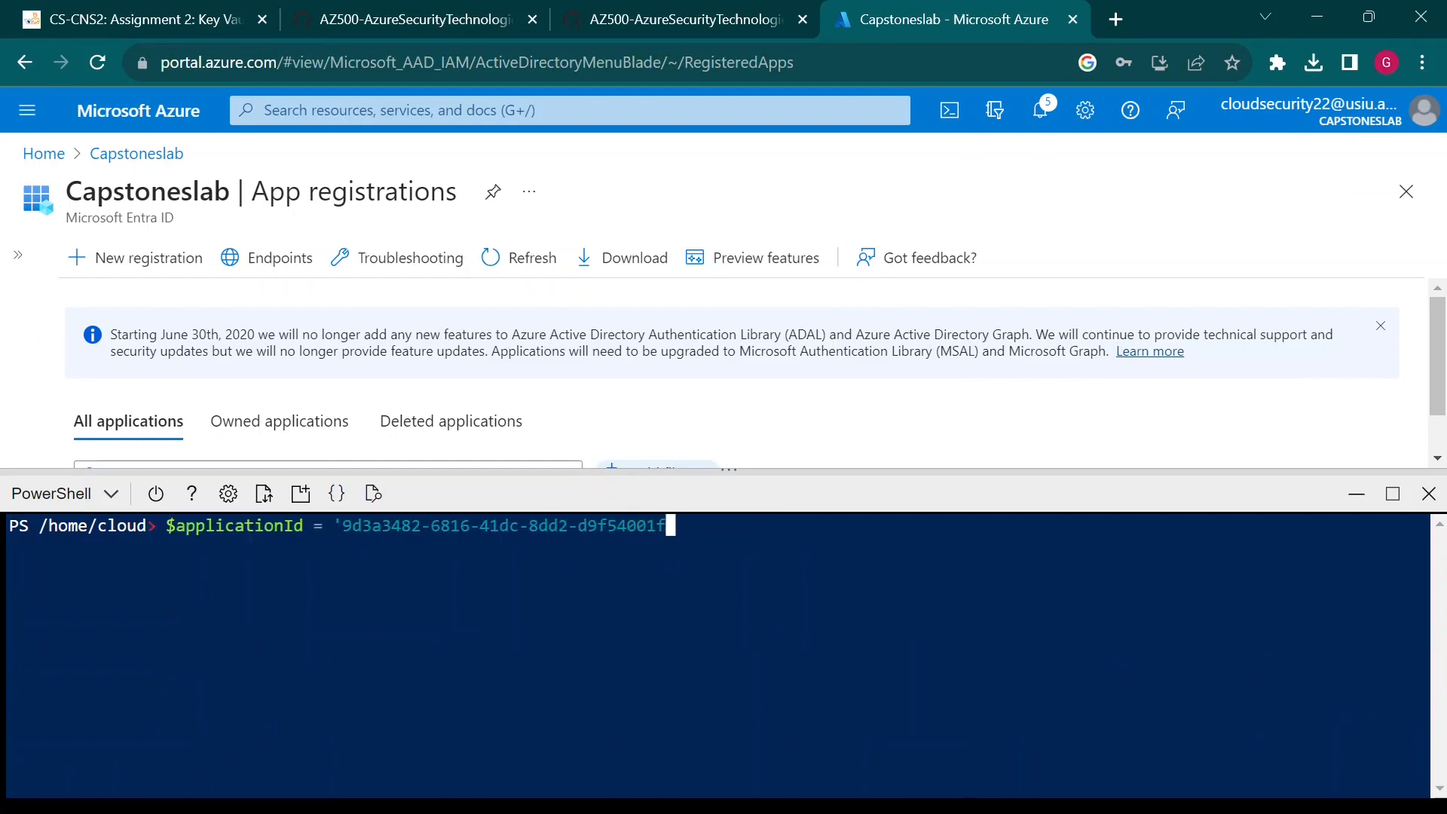
key("Return")
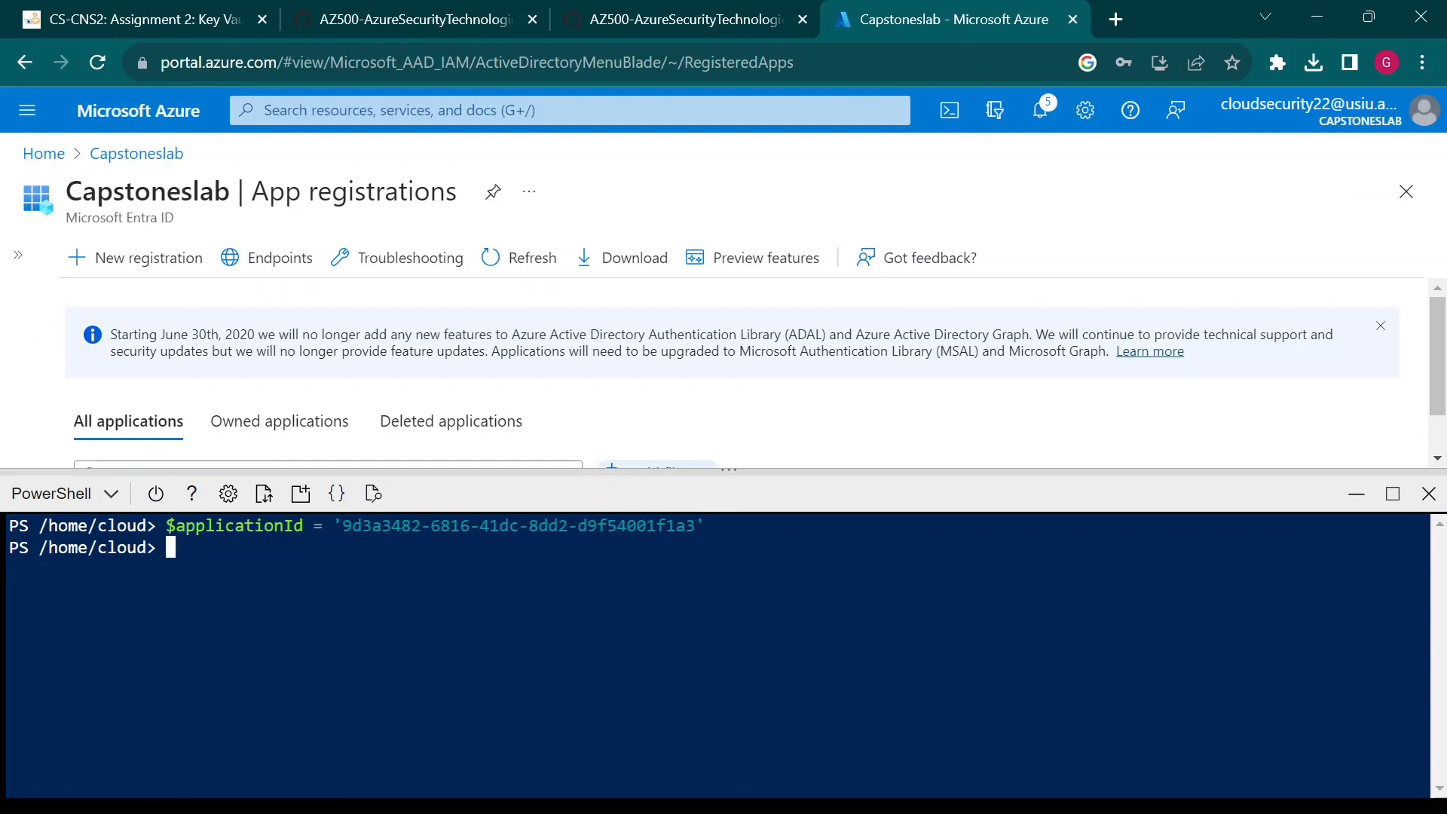
key("Up")
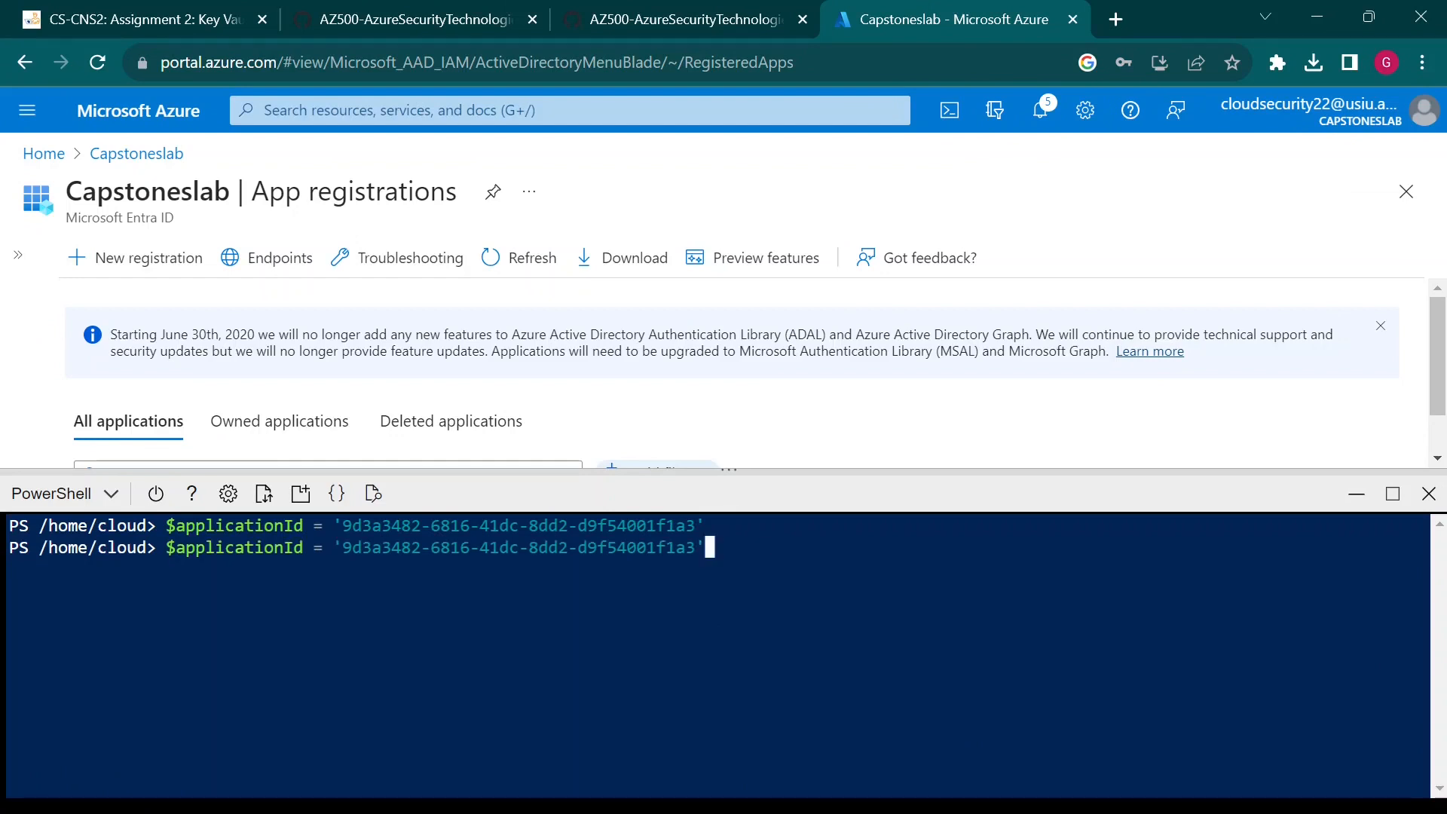
key("Up")
key("Up")
key("Up")
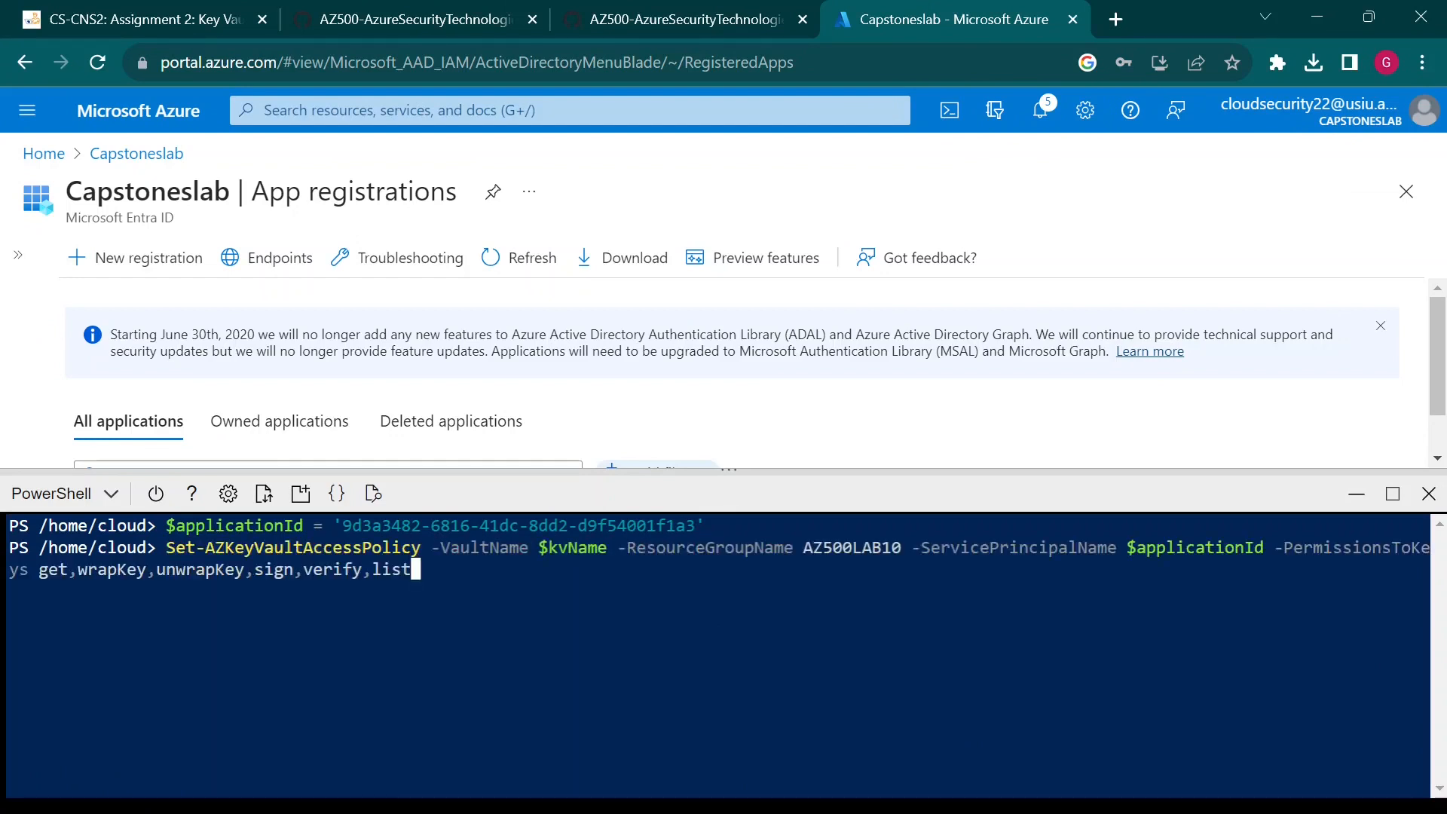
key("Up")
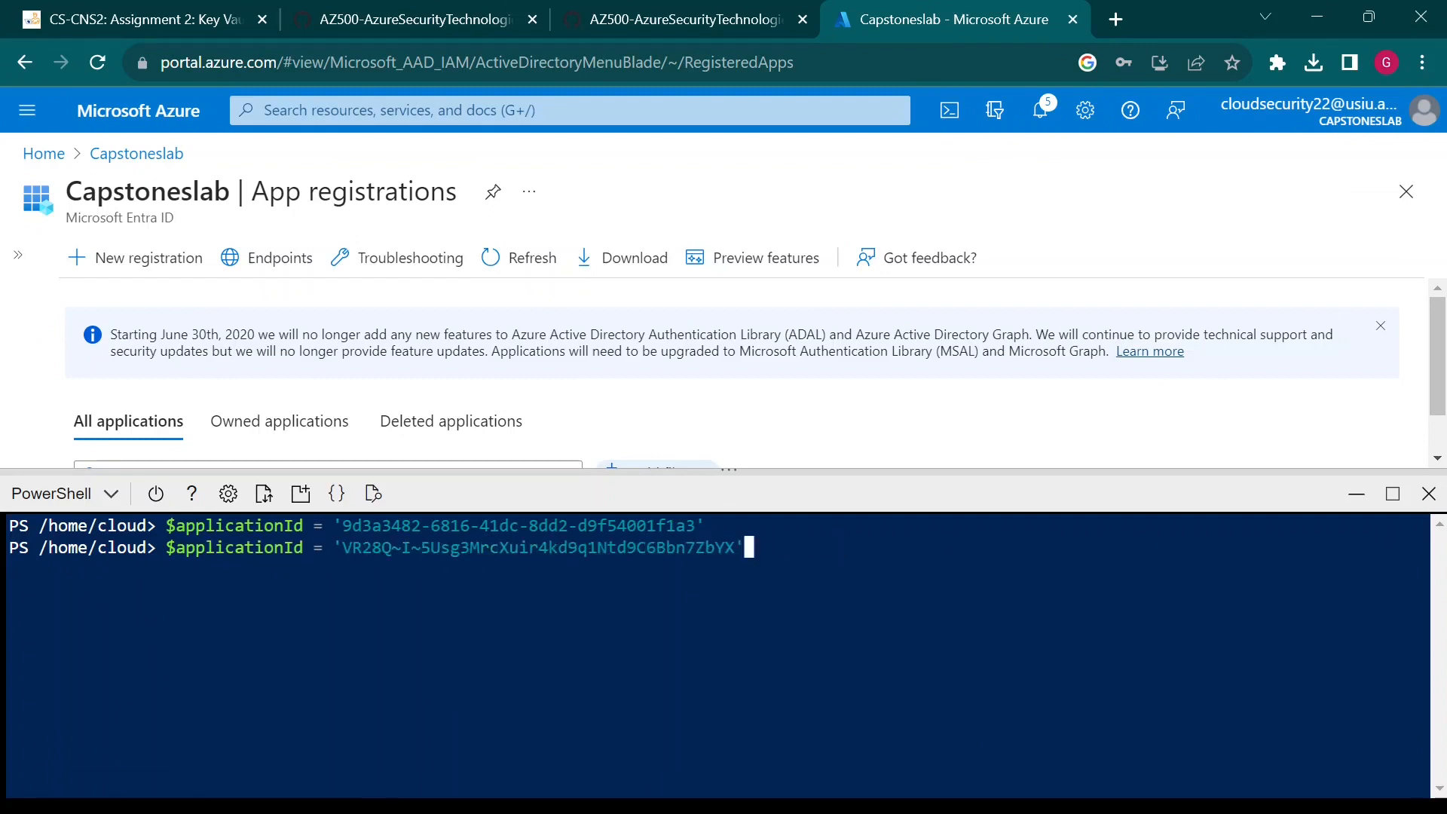
key("Down")
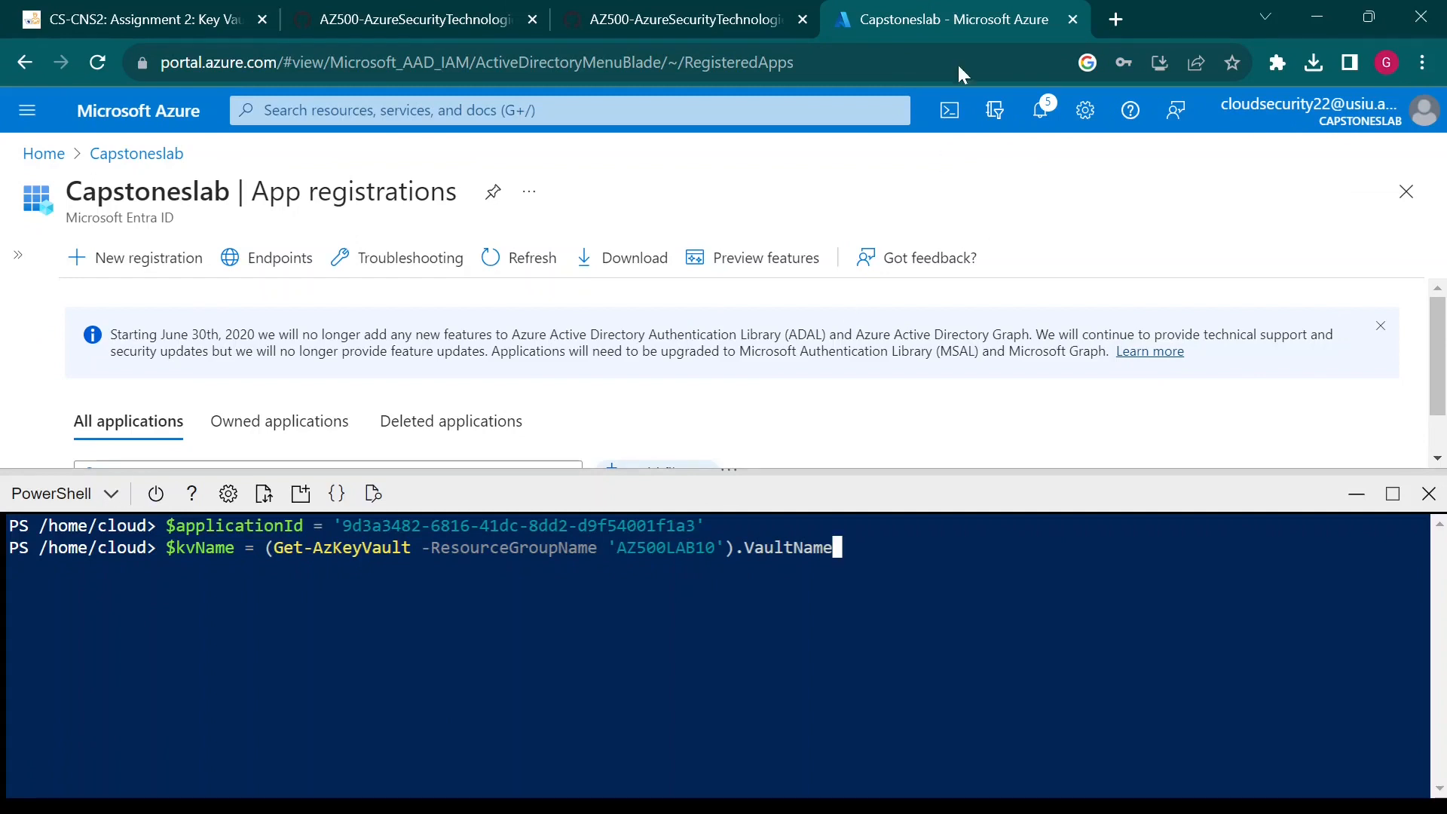
Copy step 4's $kvName commands from the GitHub lab instructions and return to an empty Cloud Shell prompt in the Azure portal
left_click(720, 17)
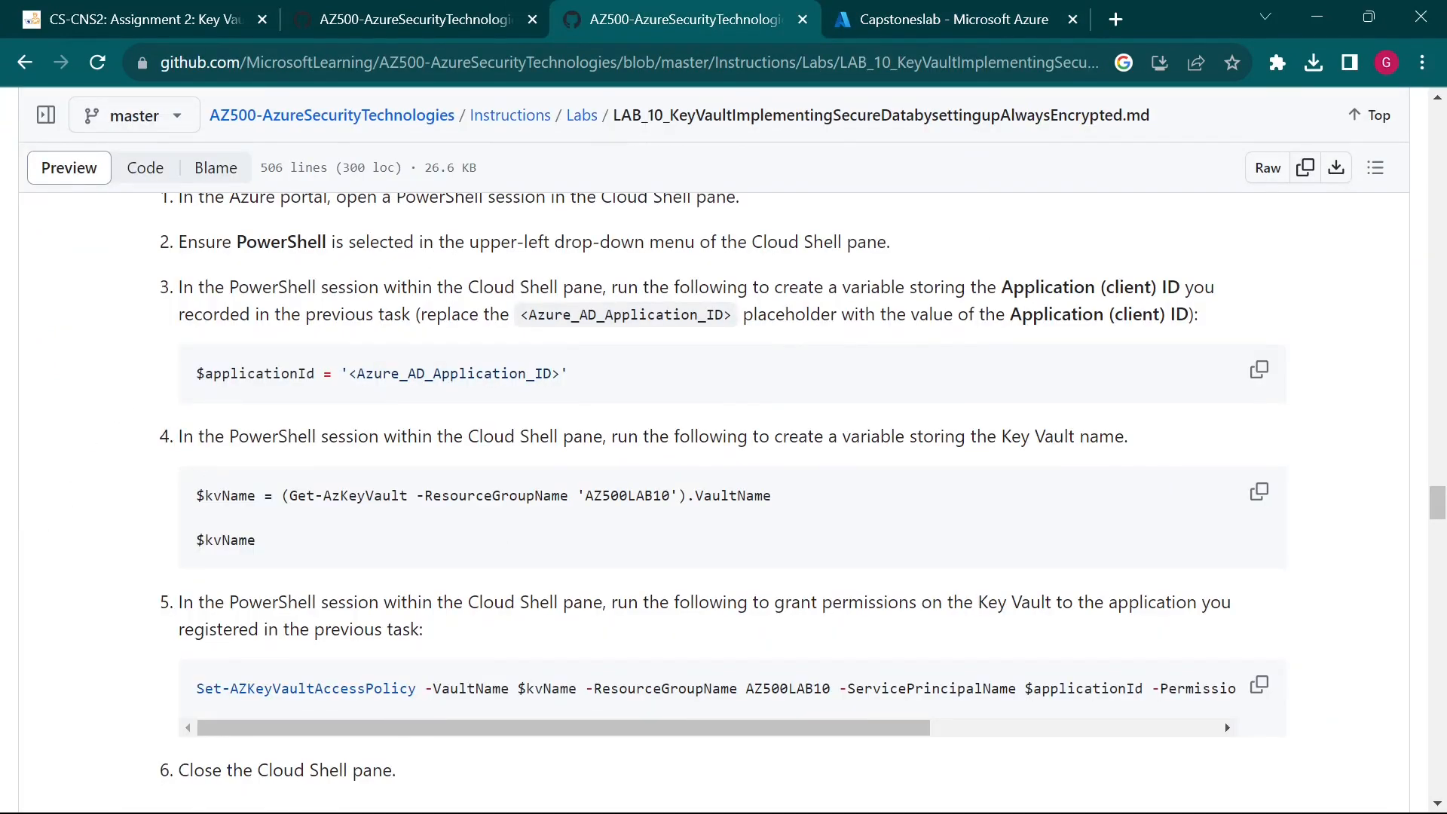
left_click(1259, 491)
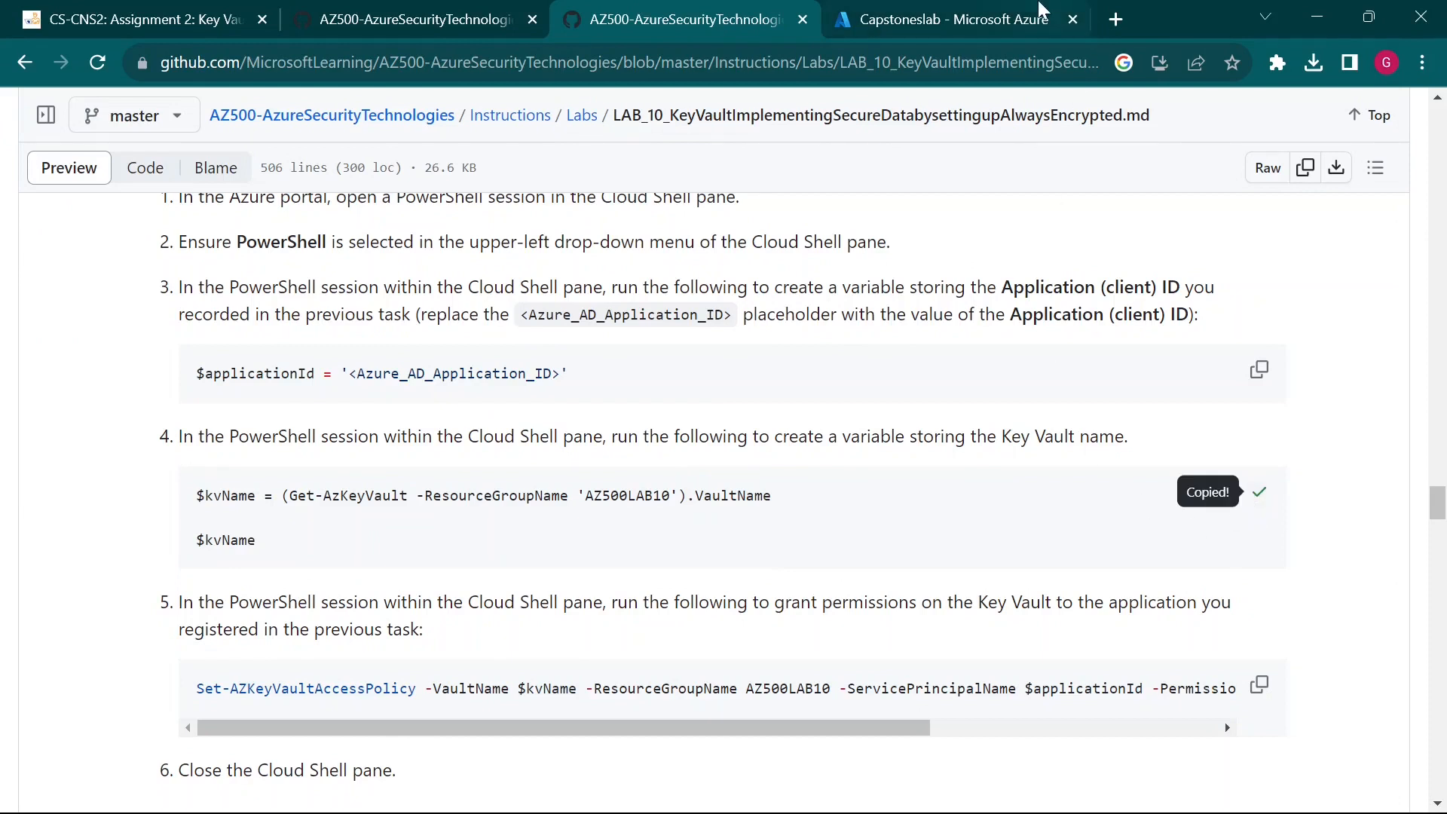
left_click(1011, 15)
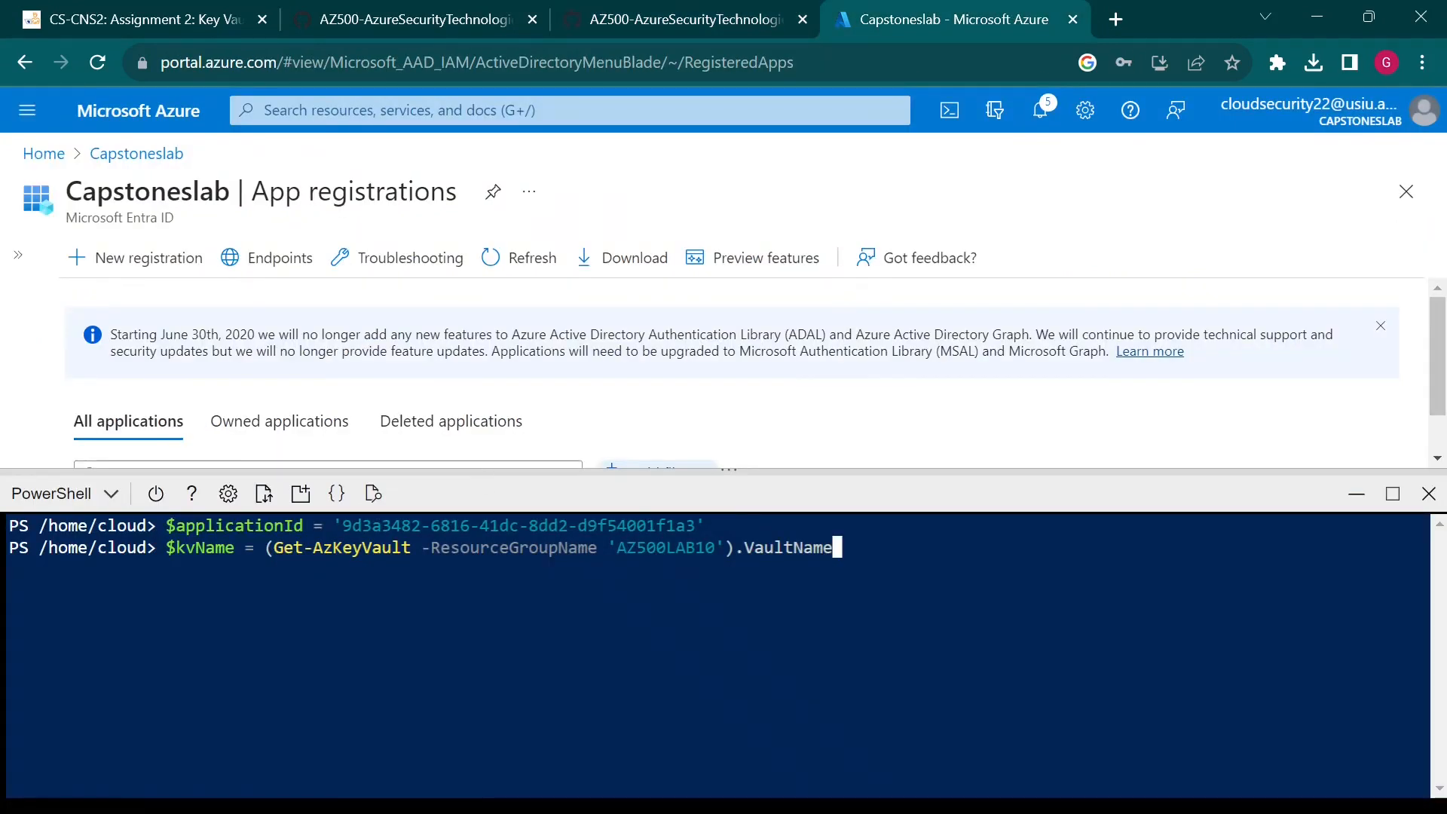
key("Down")
key("Down")
key("Down")
key("Down")
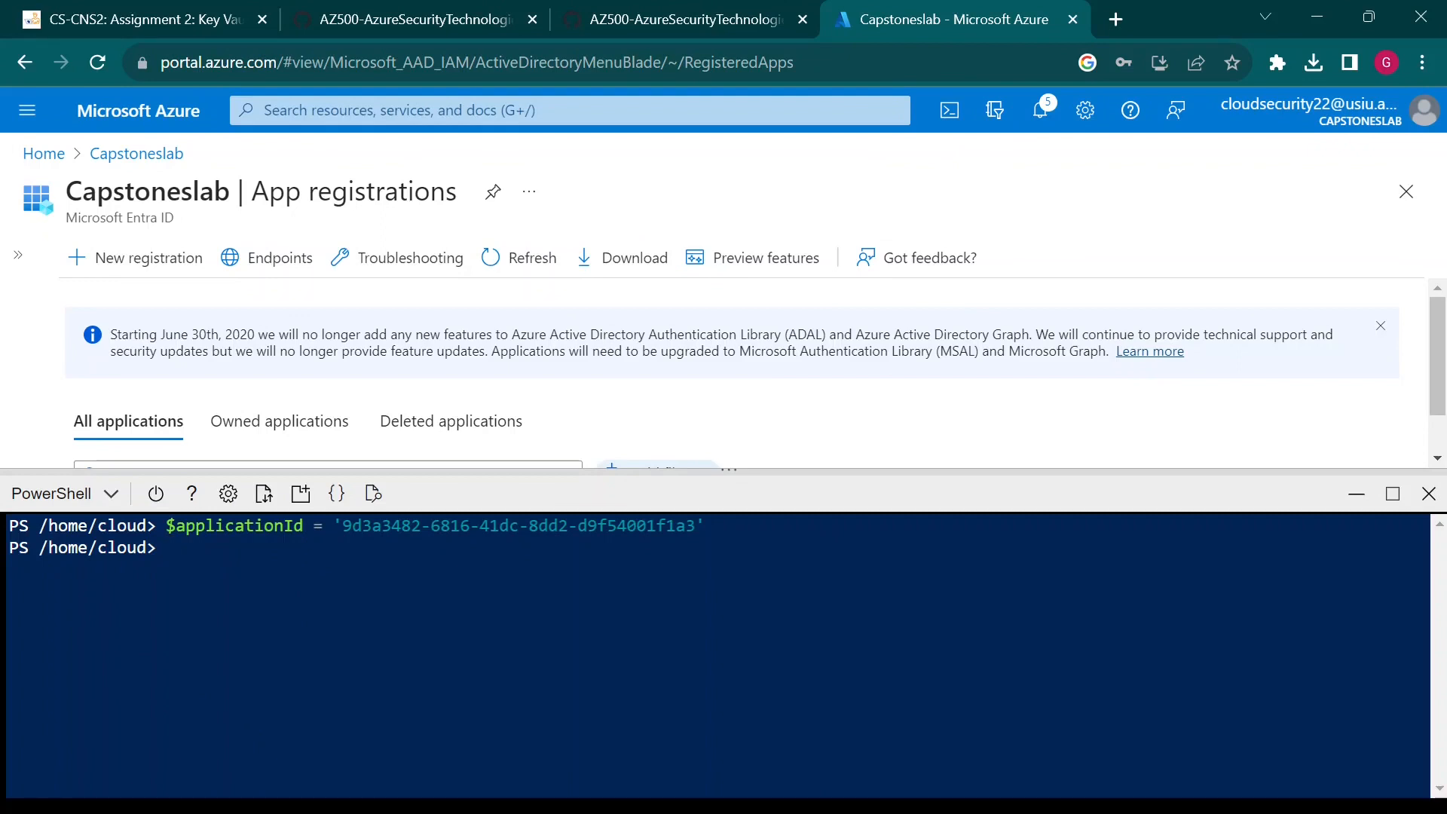
Run $kvName = (Get-AzKeyVault -ResourceGroupName 'AZ500LAB10').VaultName in the Cloud Shell and output the $kvName variable
key("Up")
key("Up")
key("Up")
key("Up")
key("Return")
key("Return")
type("$")
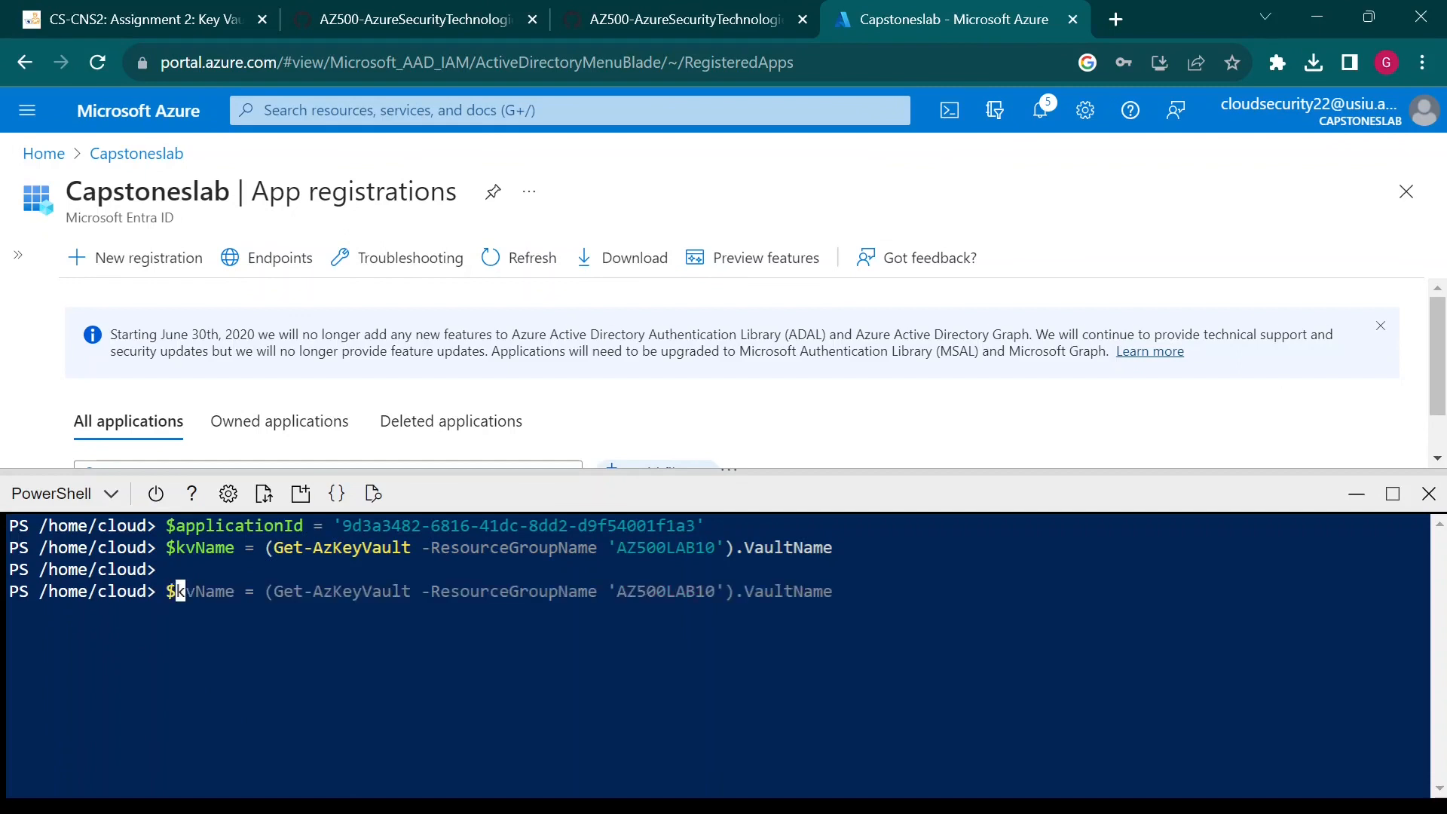
type("kvName")
key("Return")
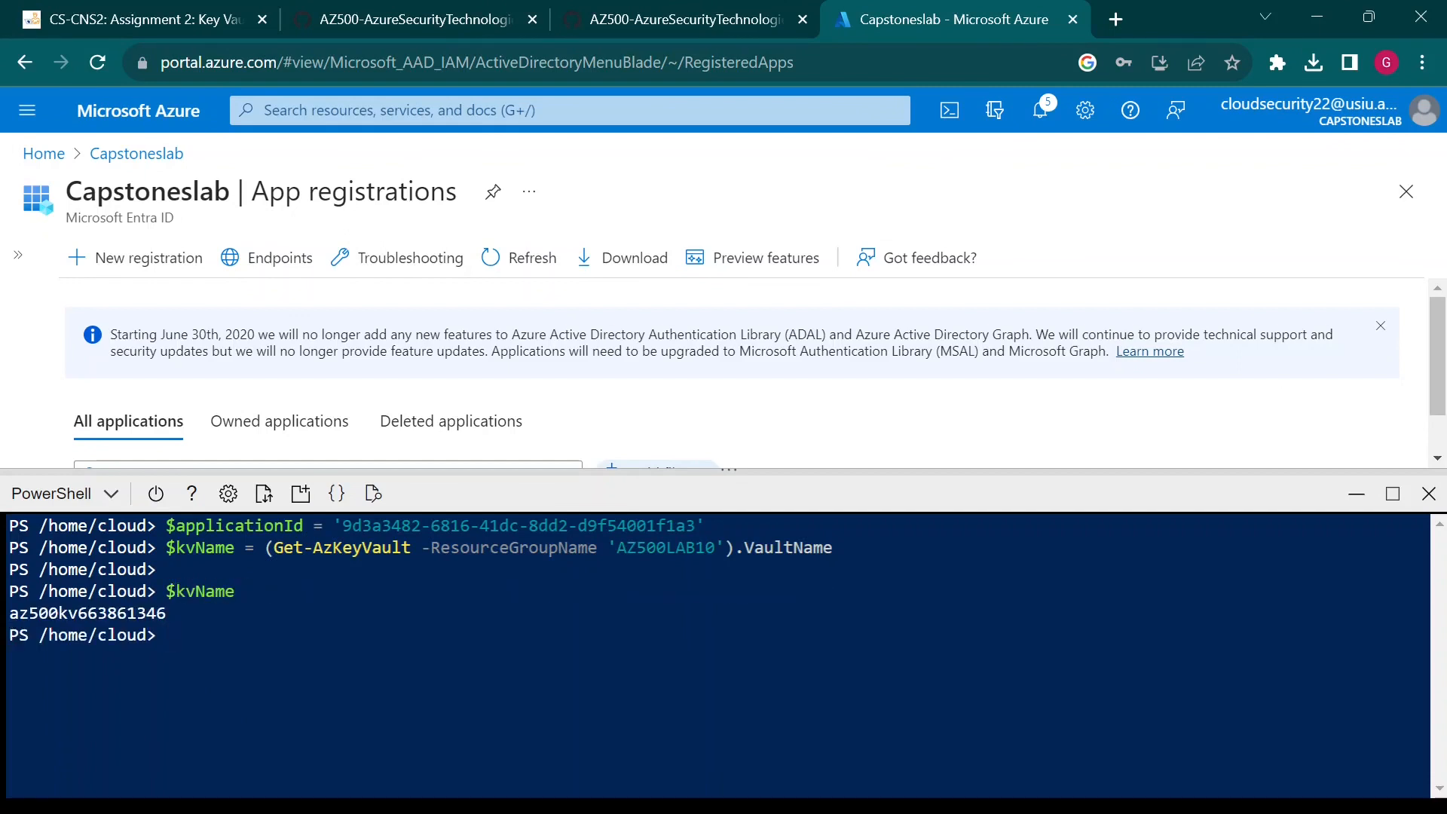
Copy step 5's Set-AZKeyVaultAccessPolicy command from the GitHub lab instructions and run it in the Azure Cloud Shell
left_click(663, 19)
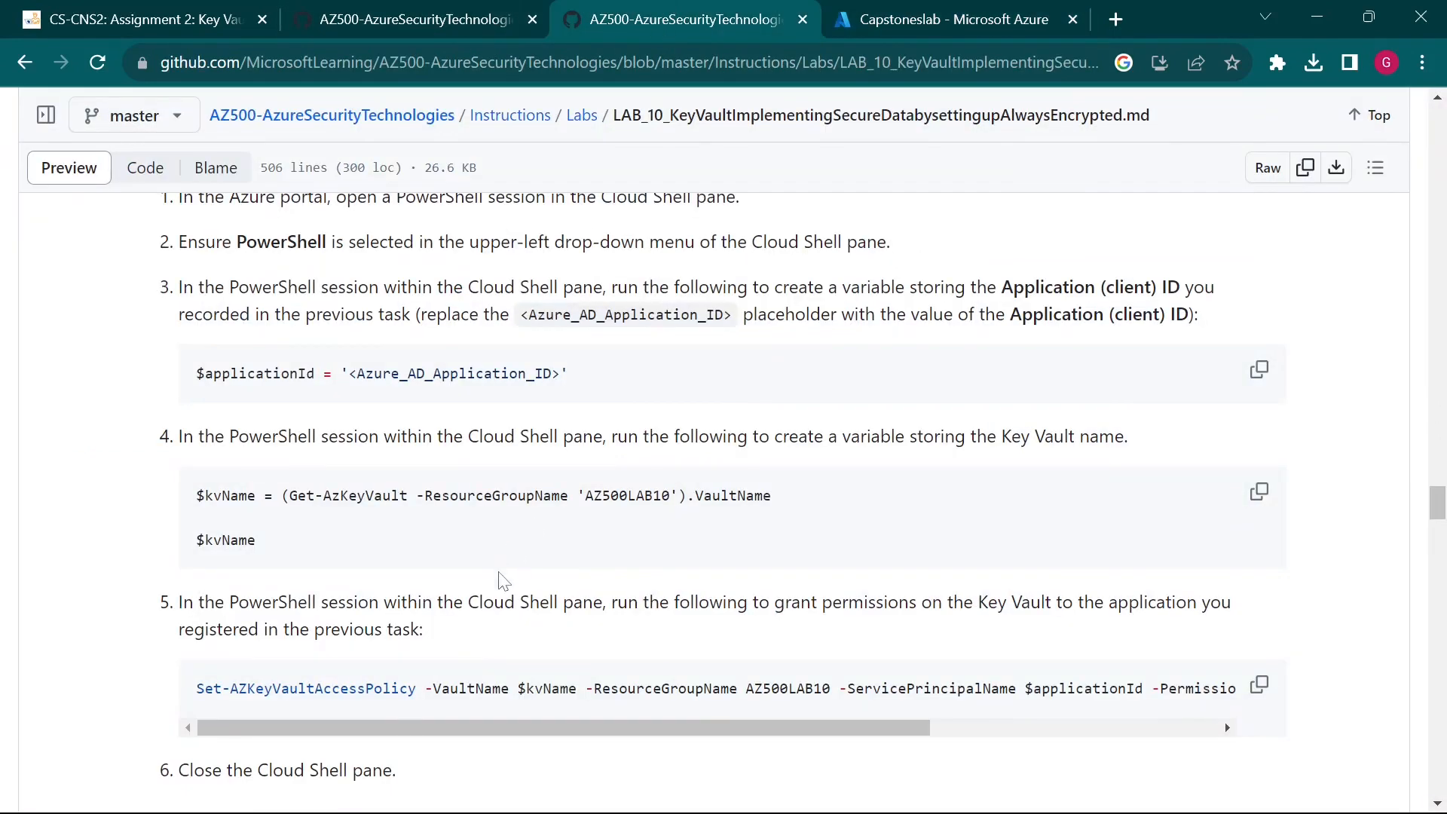
scroll(503, 581, "down", 1)
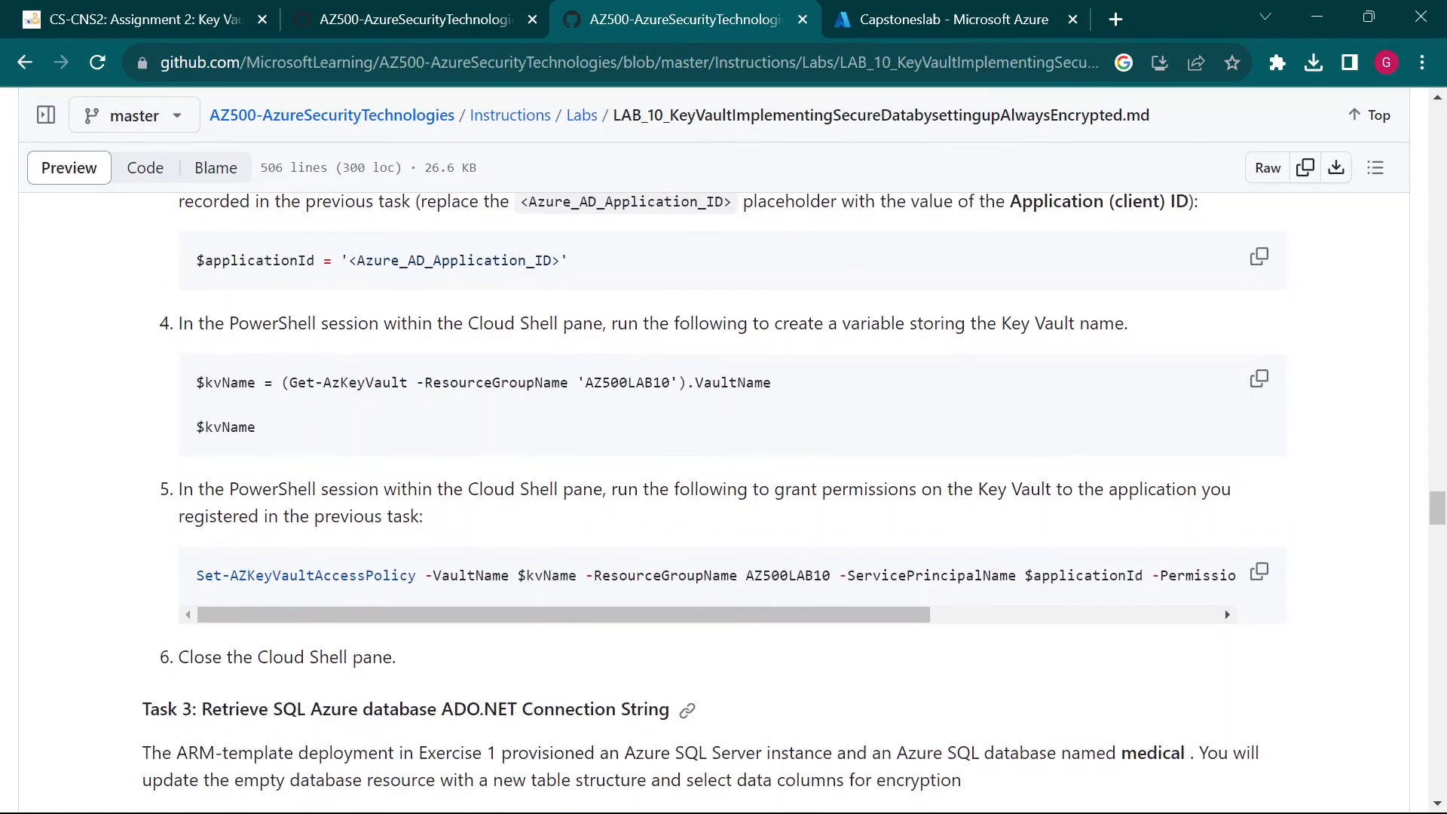
left_click(1260, 580)
left_click_drag(299, 519, 376, 547)
left_click(467, 561)
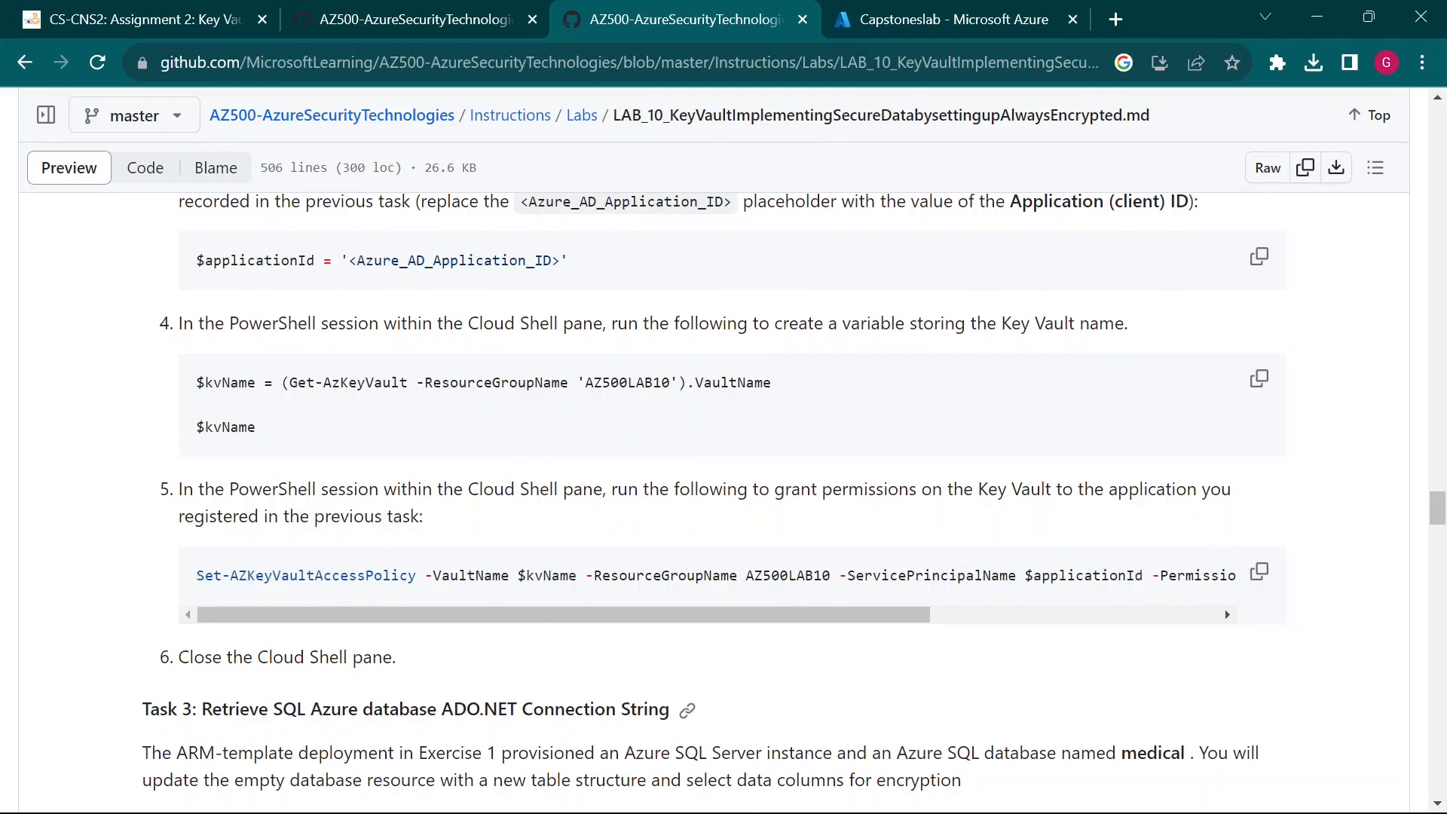
left_click(1260, 572)
left_click(1041, 15)
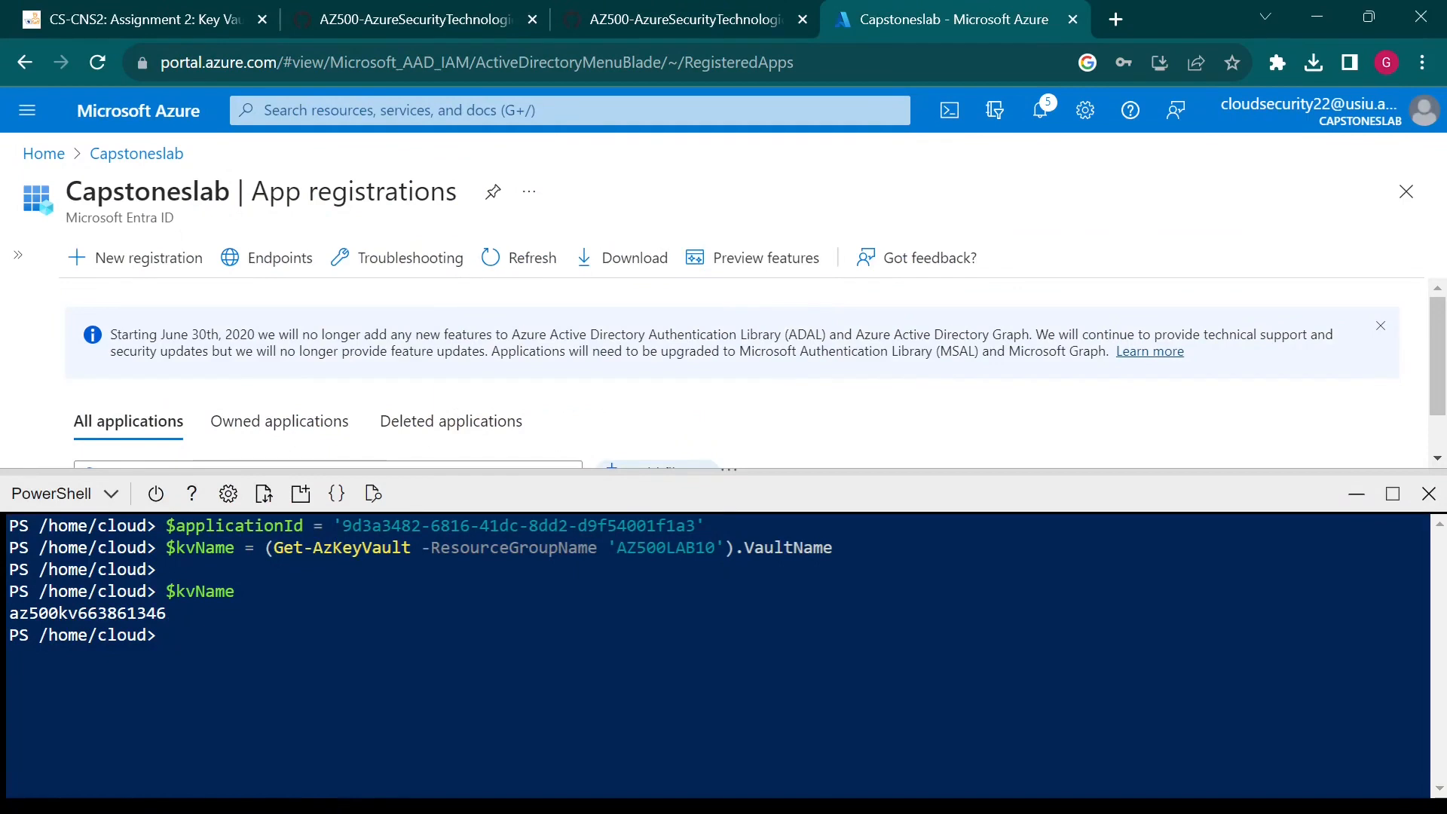
key("ctrl+v")
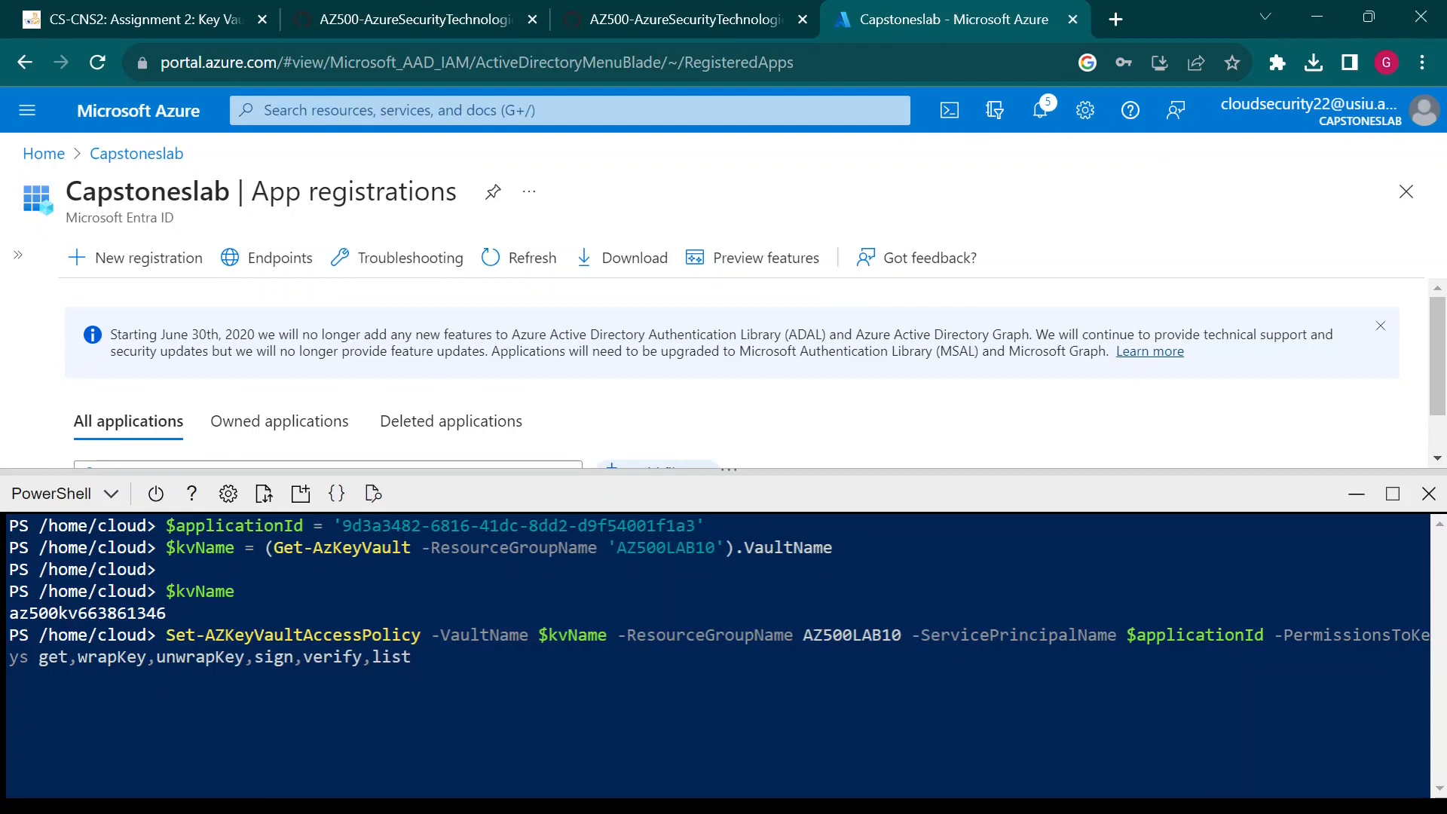
key("Return")
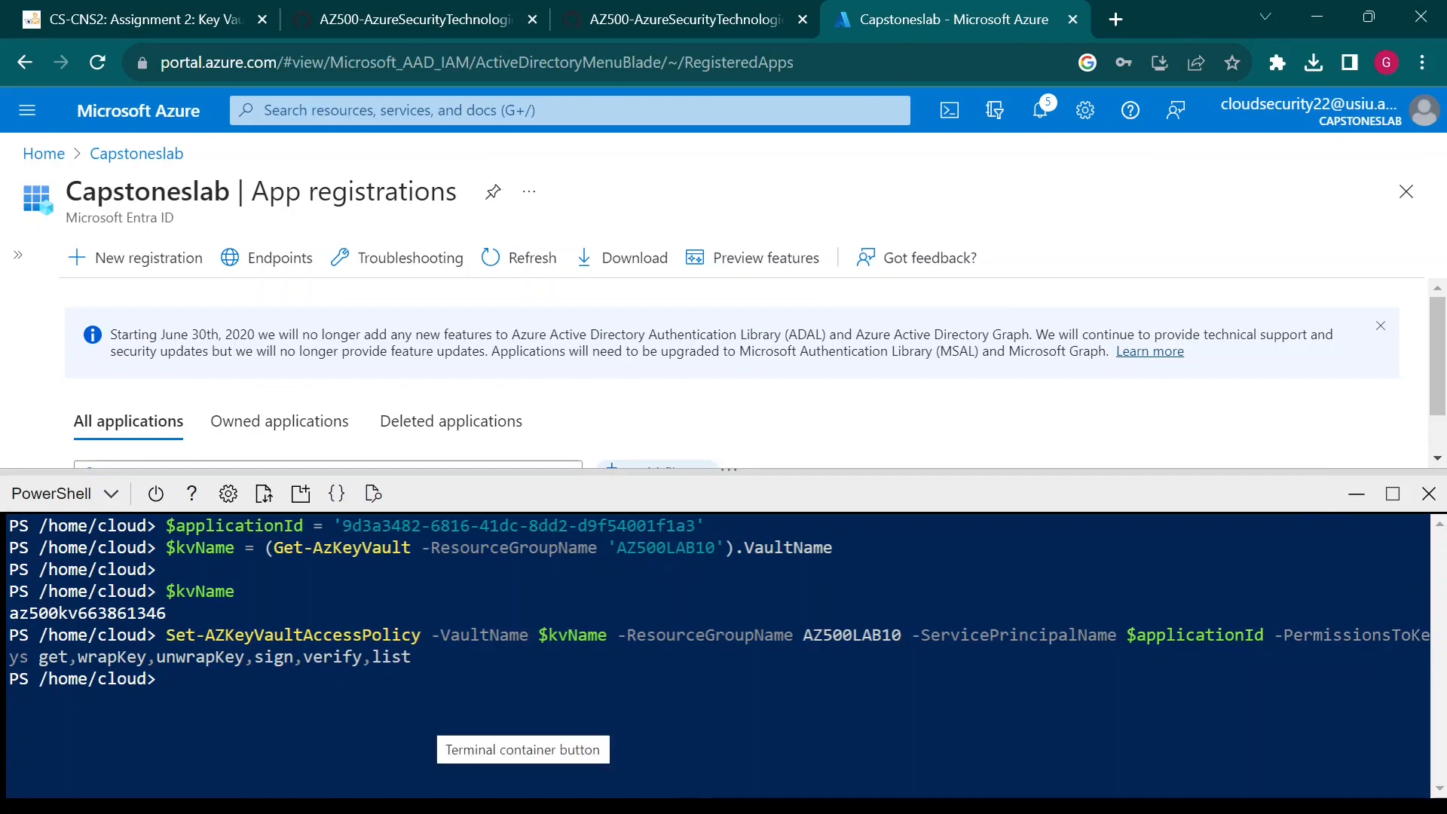
Check step 6 in the GitHub lab instructions and minimize the Cloud Shell pane in the Azure portal
left_click(762, 17)
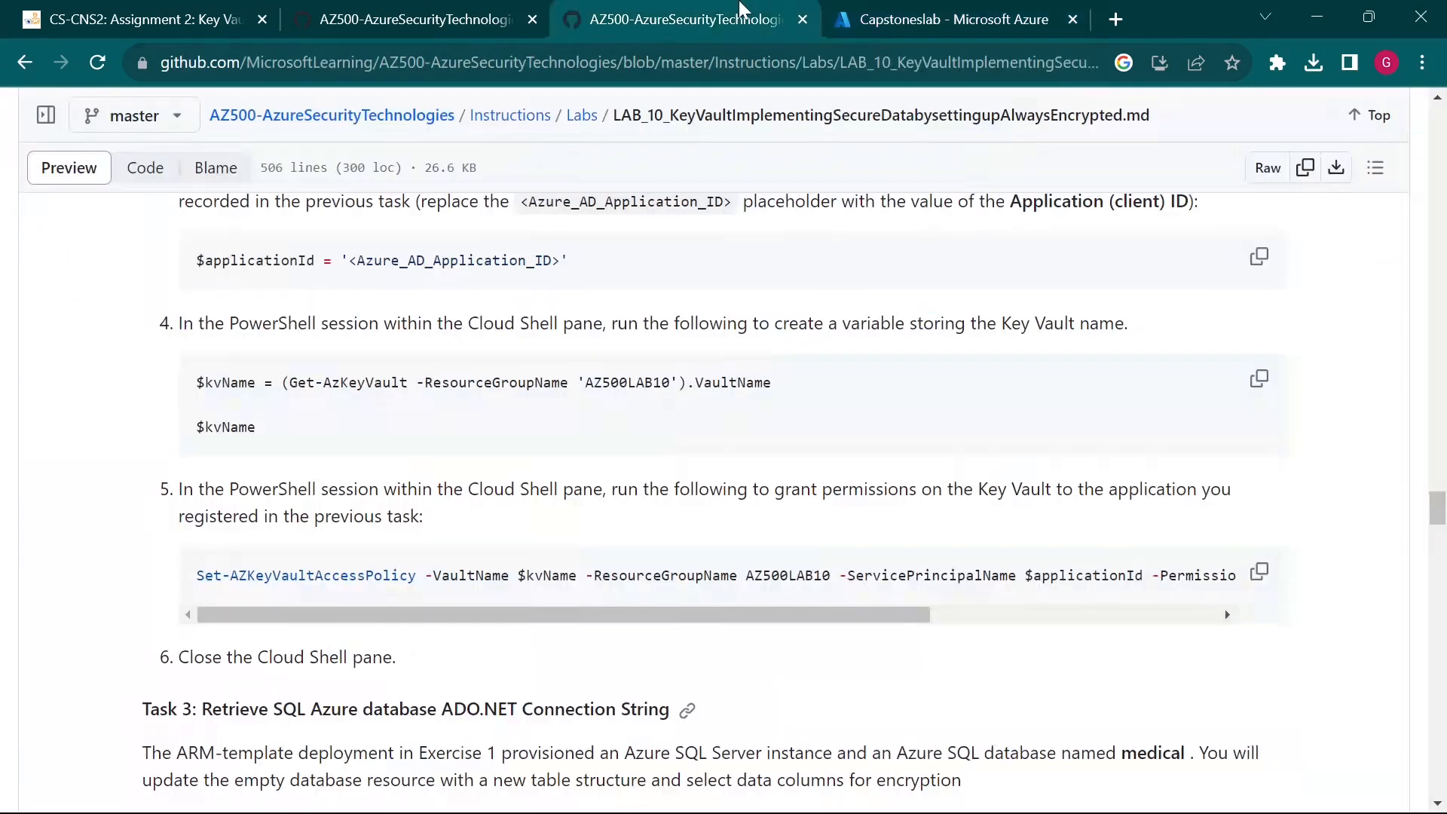
left_click(864, 17)
left_click(774, 9)
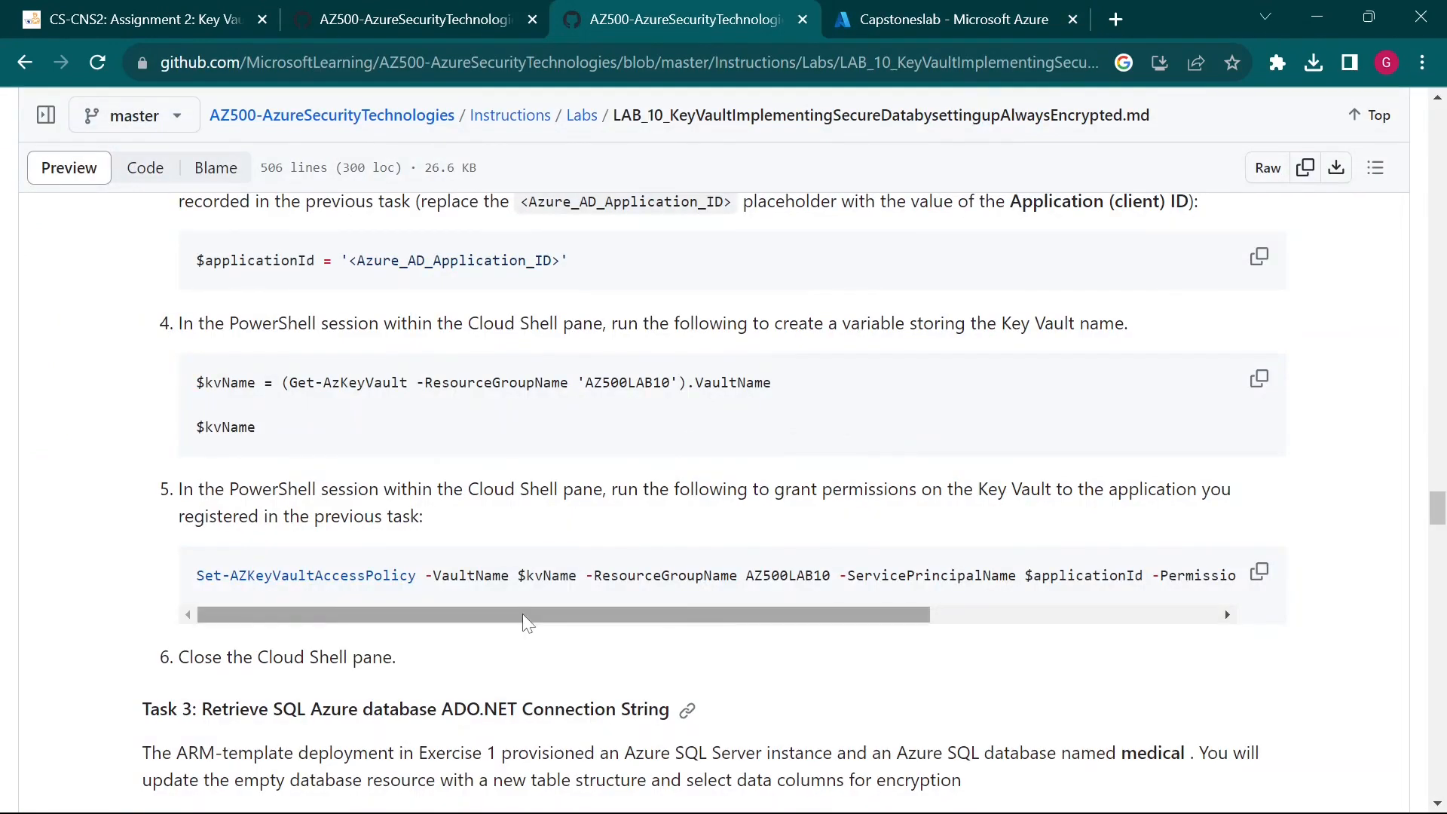
scroll(713, 503, "down", 1)
scroll(226, 506, "down", 1)
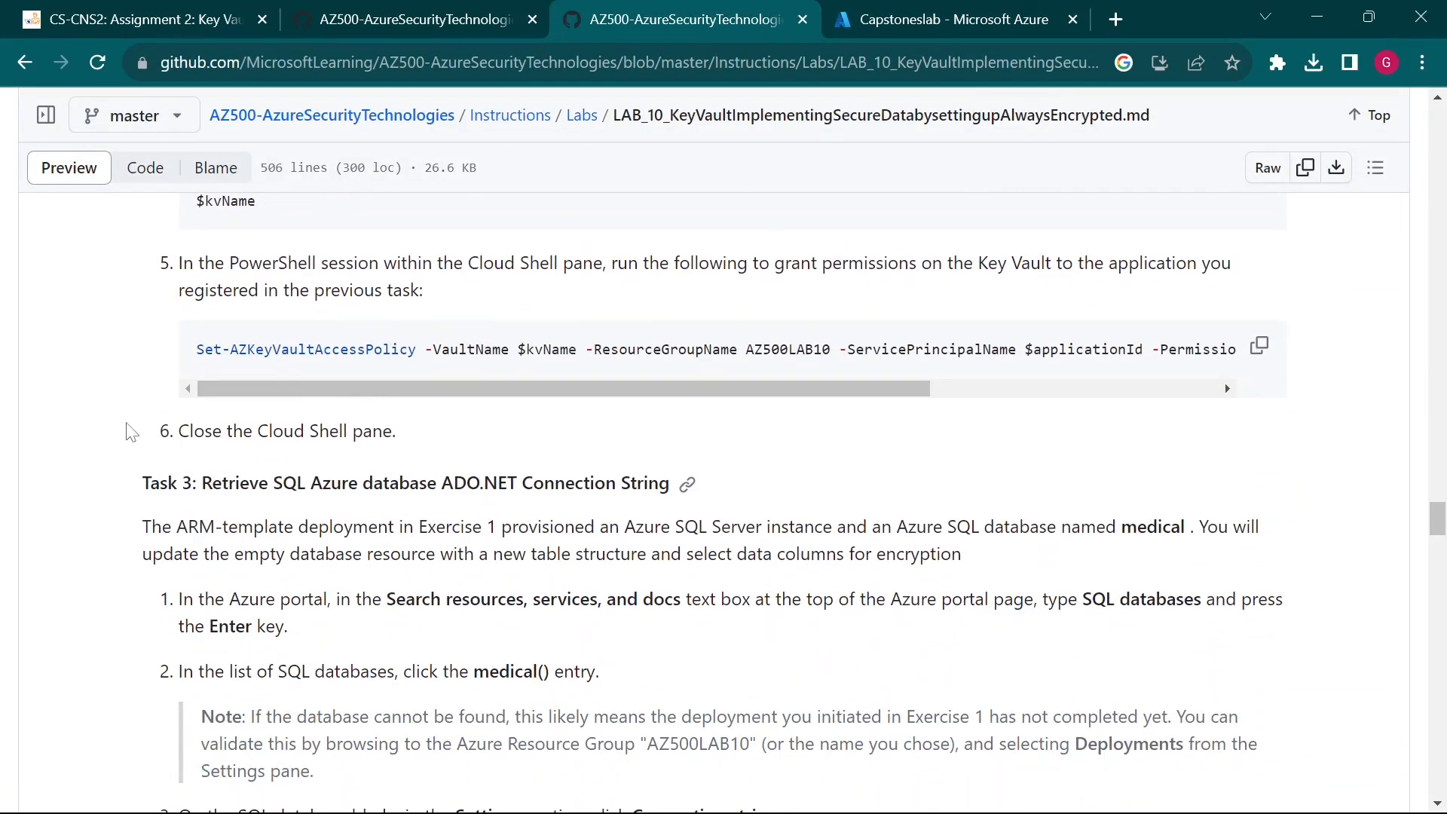
left_click(920, 19)
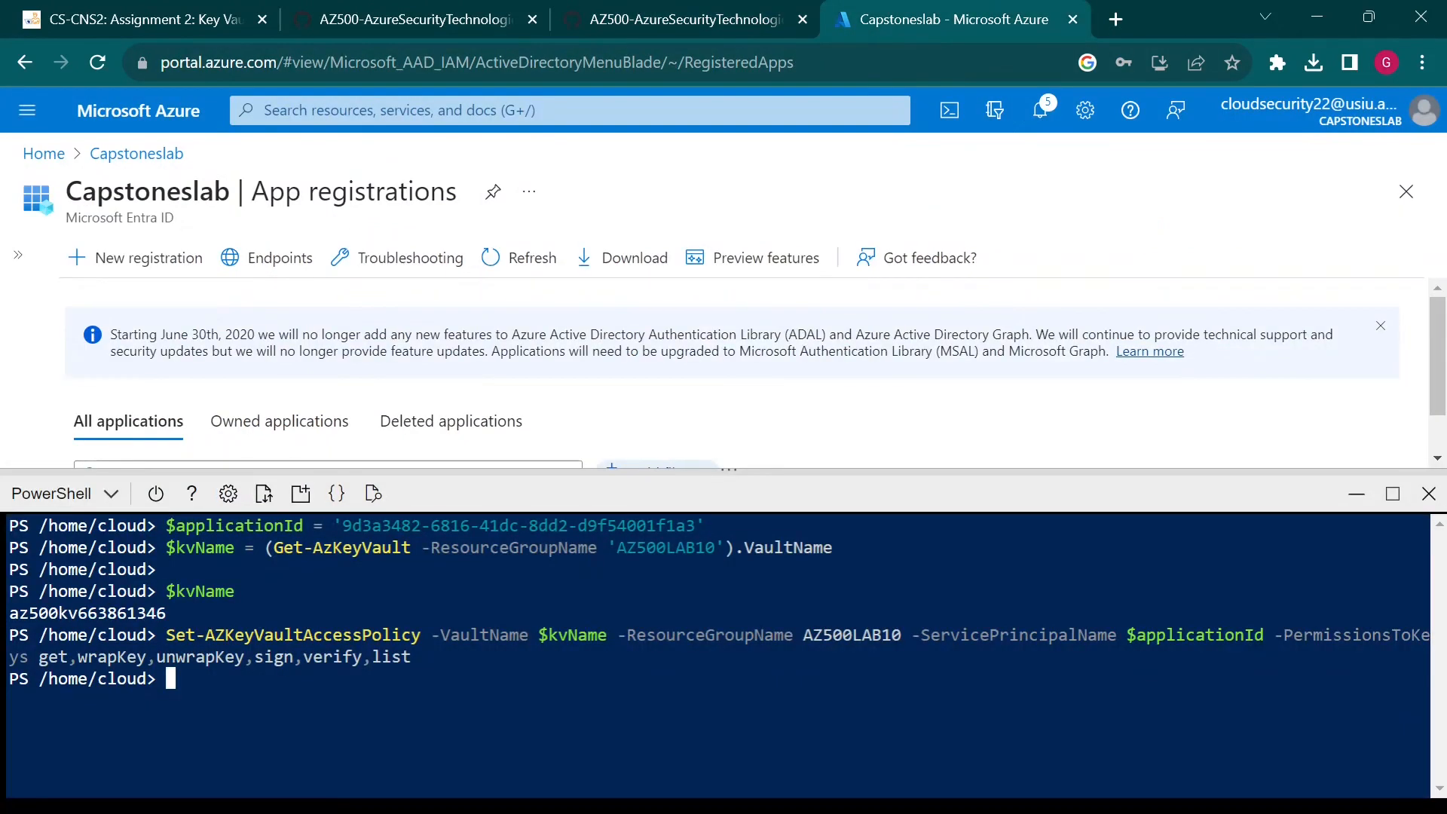
left_click(1357, 494)
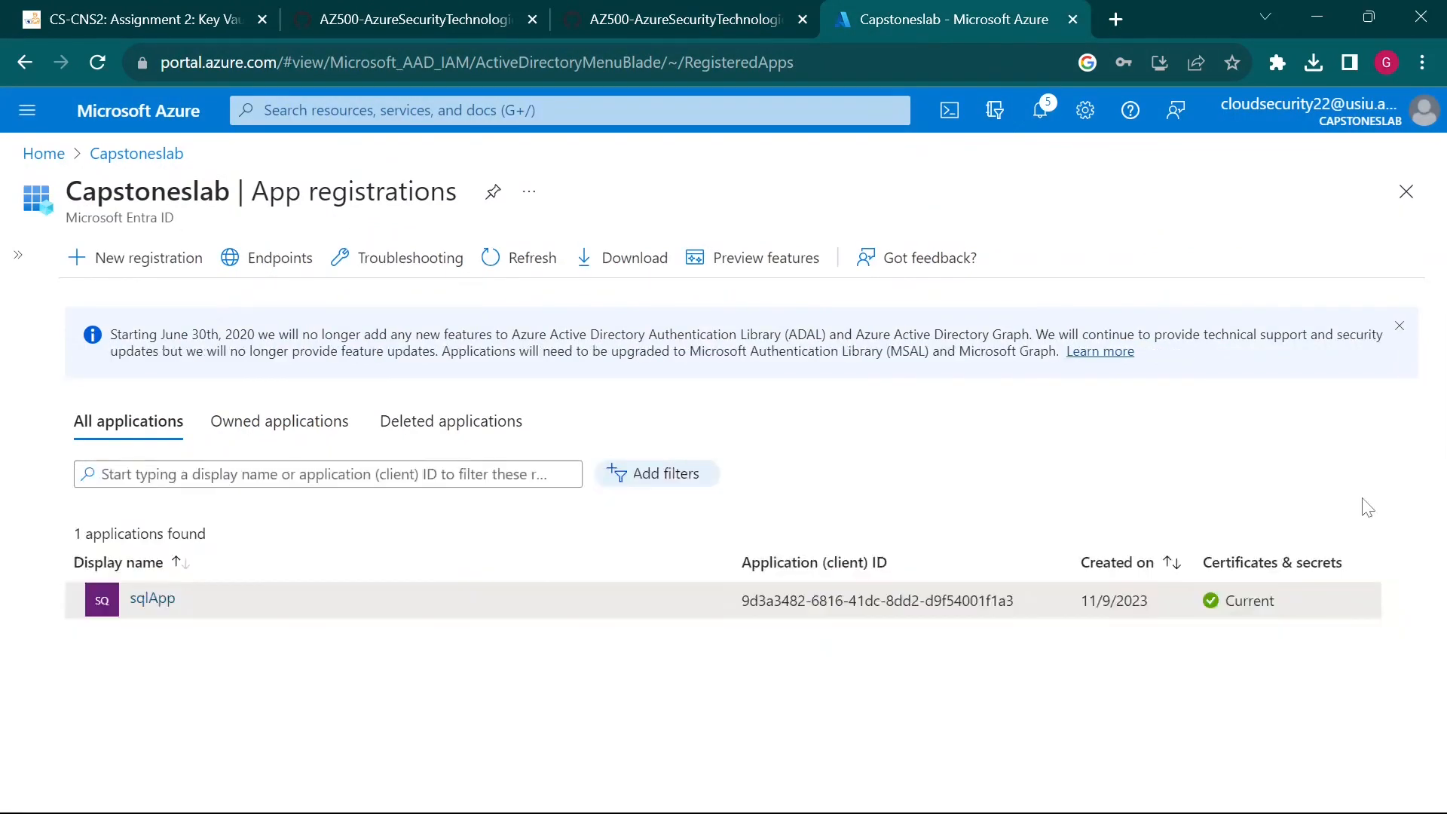
Following Task 3 of the GitHub lab instructions, search the Azure portal for "sql databa" and open the SQL databases service
left_click(730, 10)
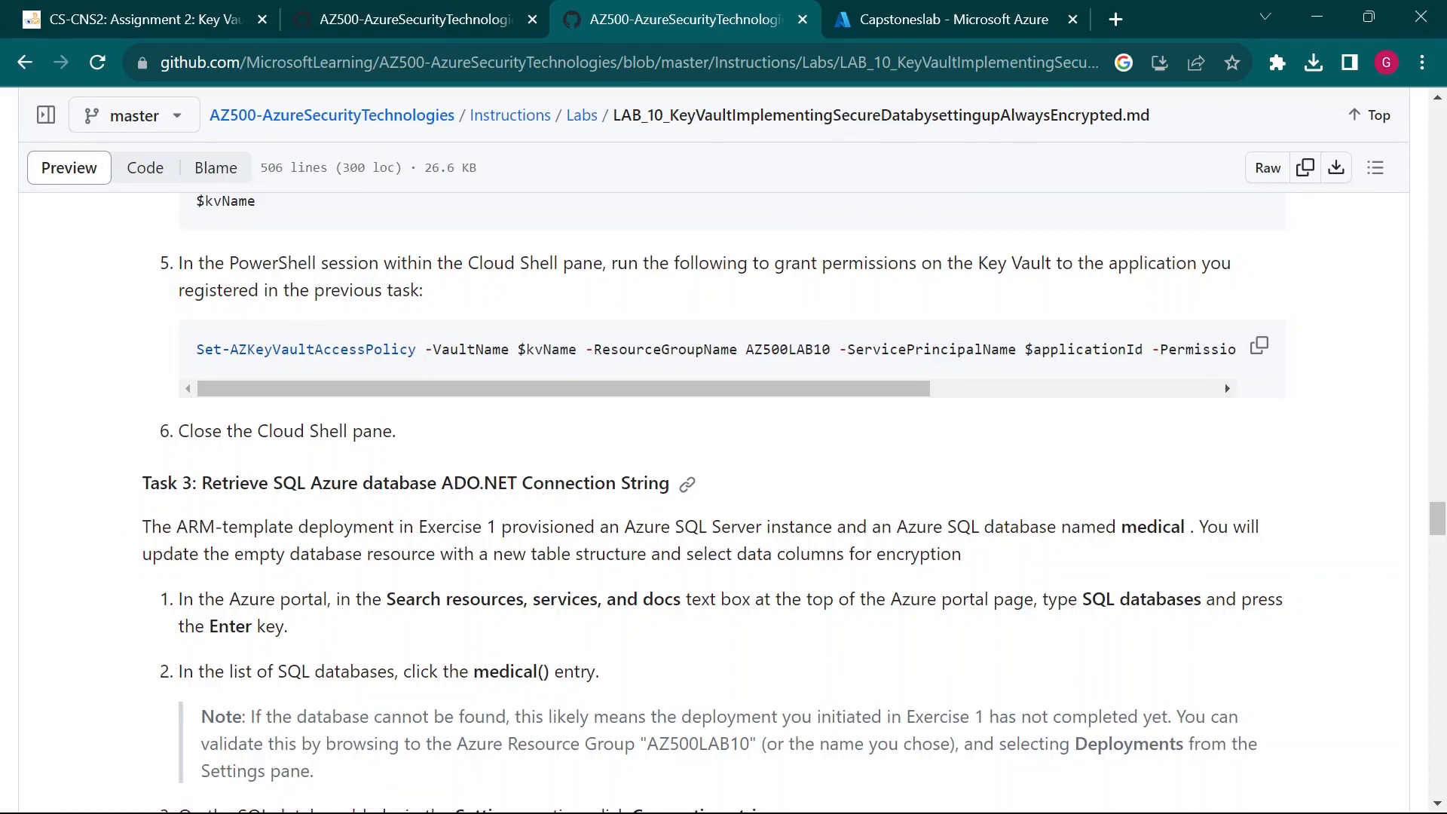
scroll(143, 426, "down", 1)
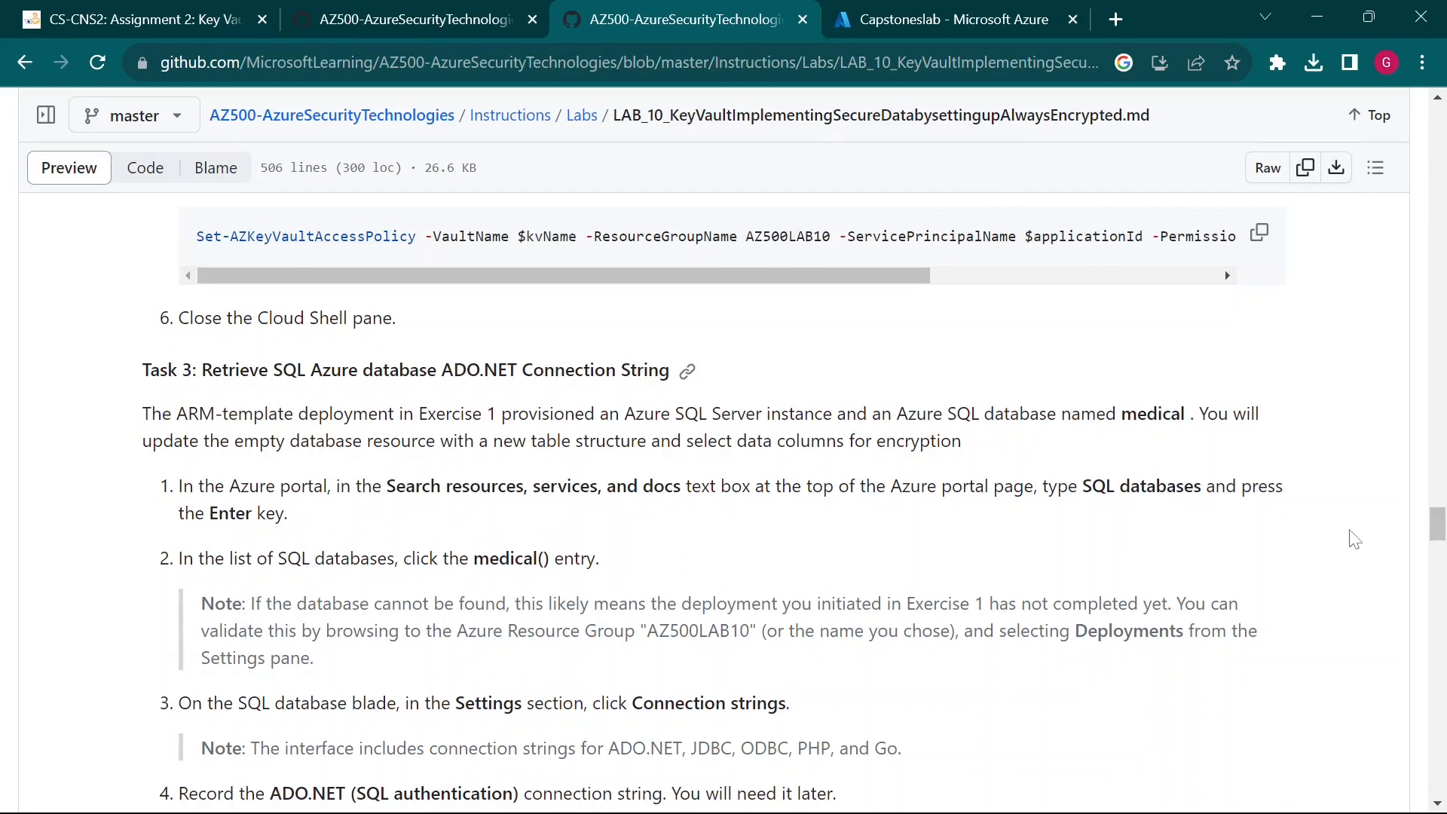
left_click_drag(1082, 487, 1186, 490)
left_click(964, 23)
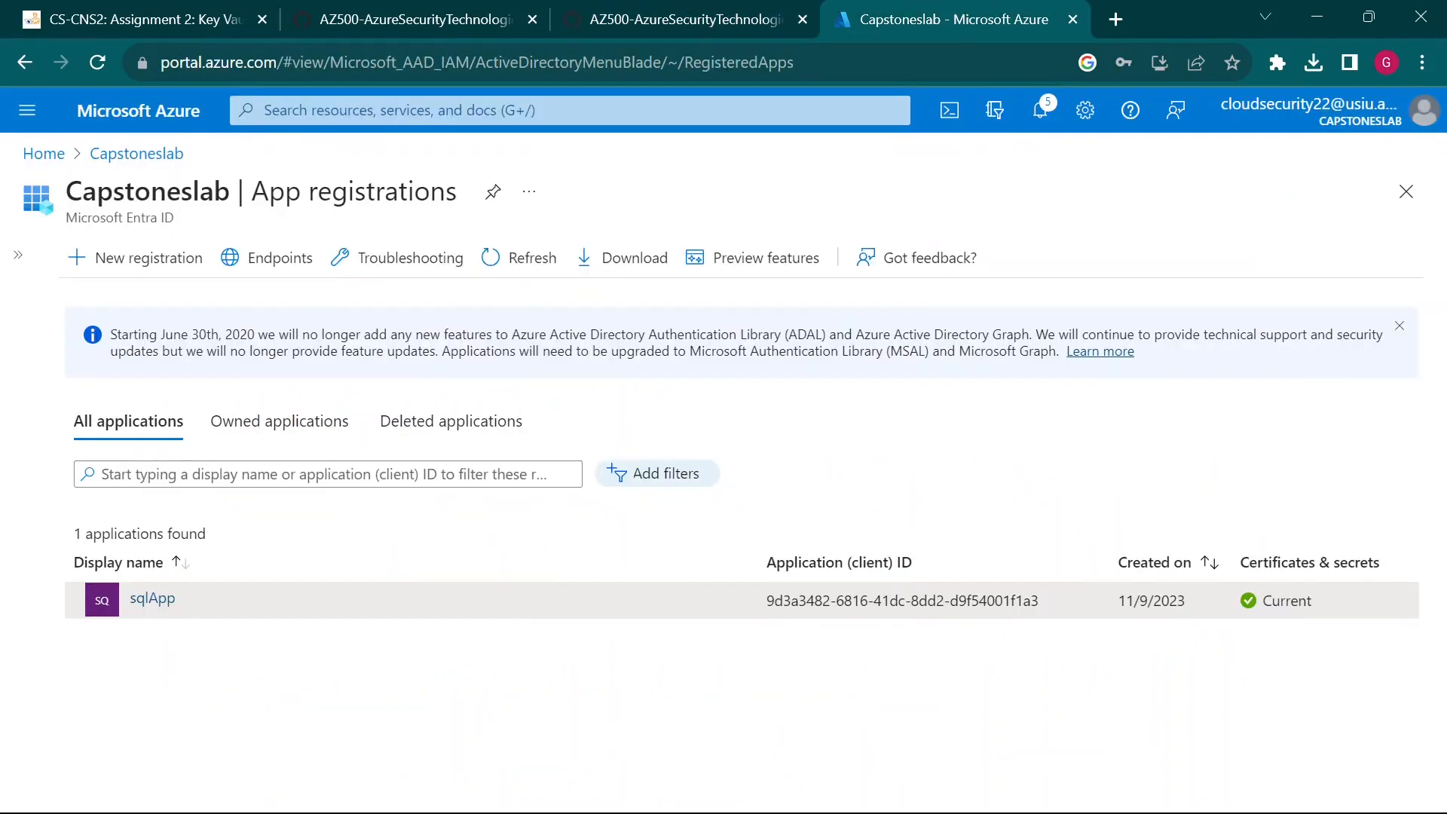
left_click(316, 113)
type("s")
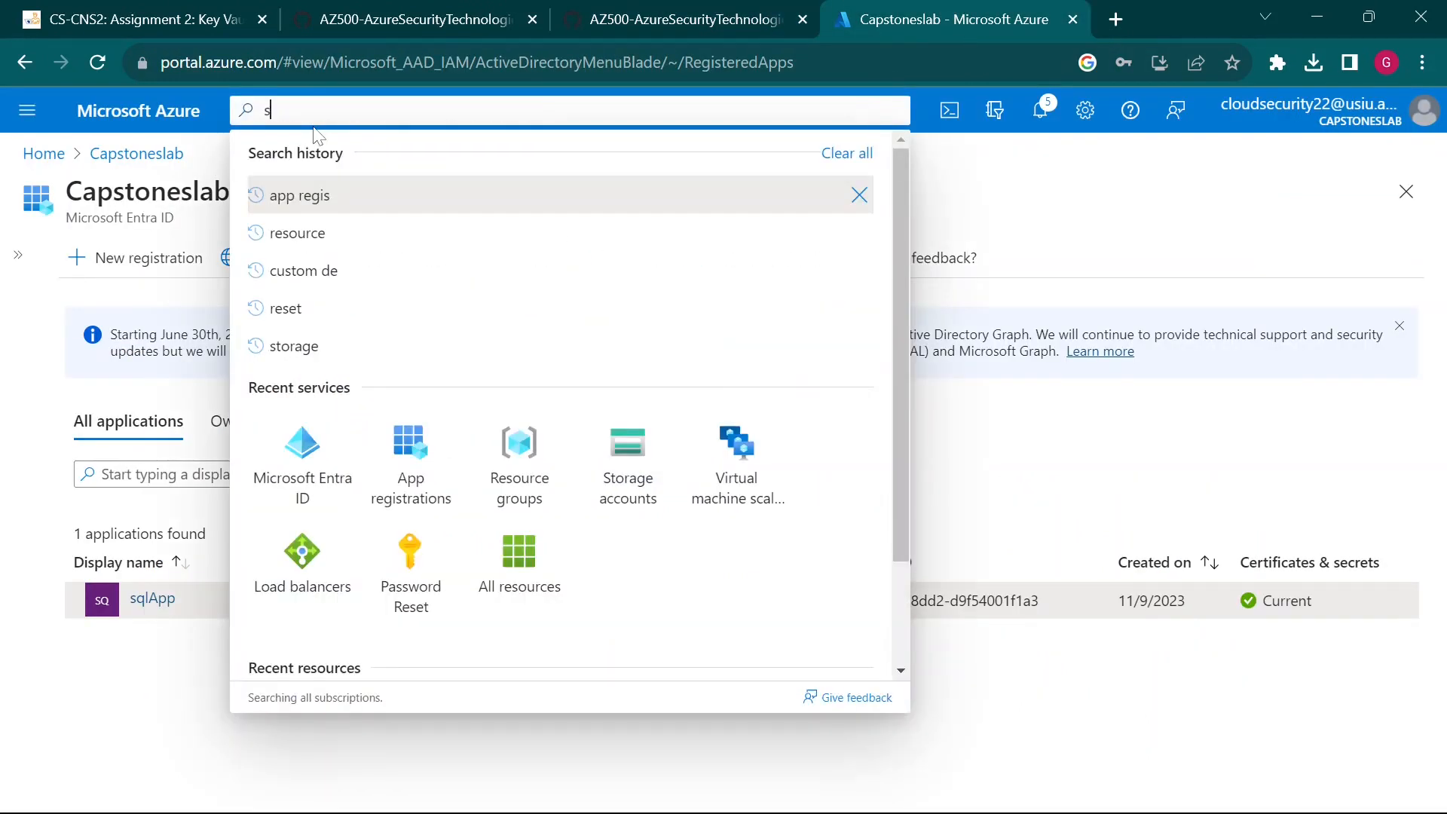
type("ql daa")
key("BackSpace")
type("taba")
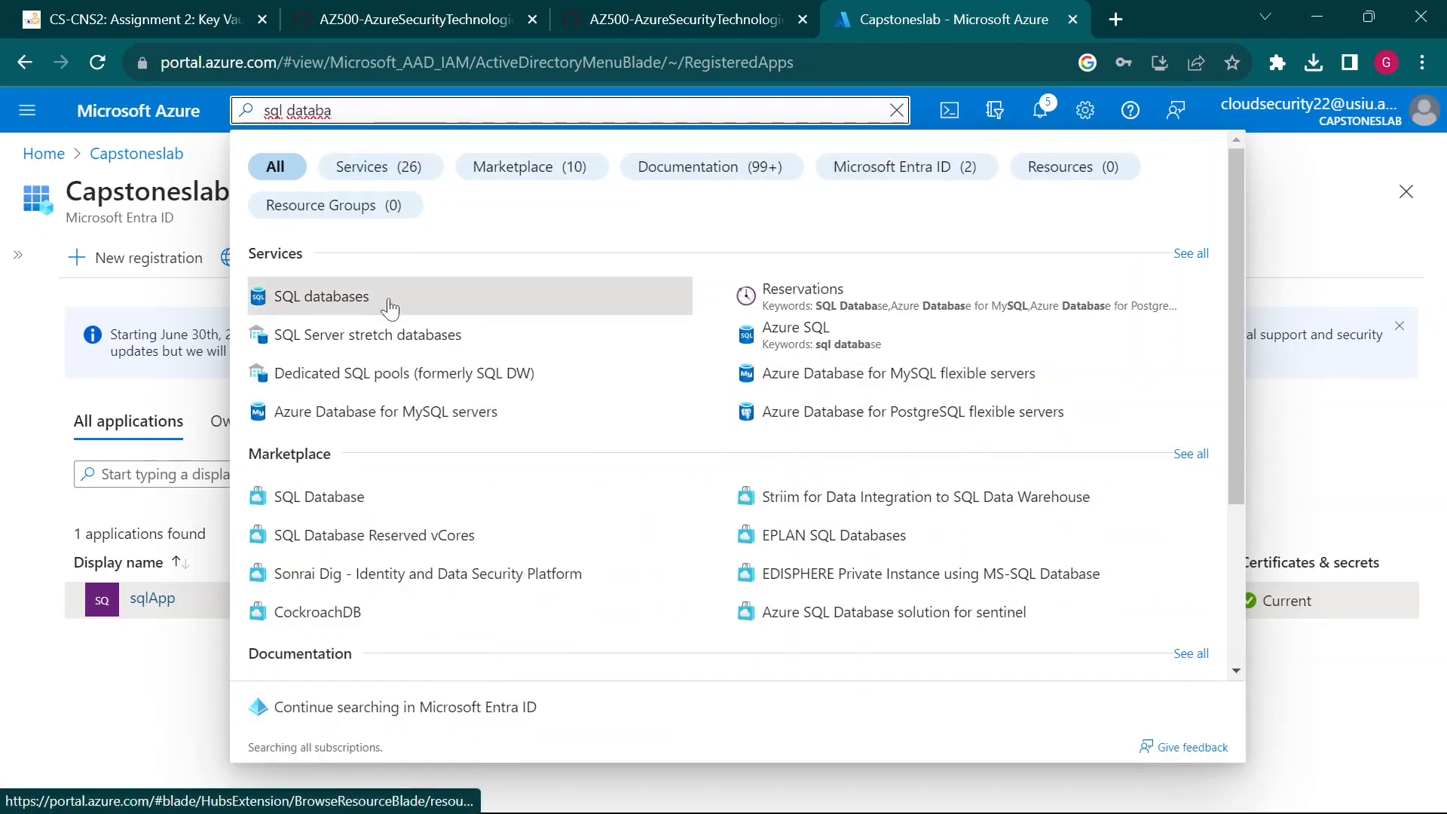
left_click(391, 305)
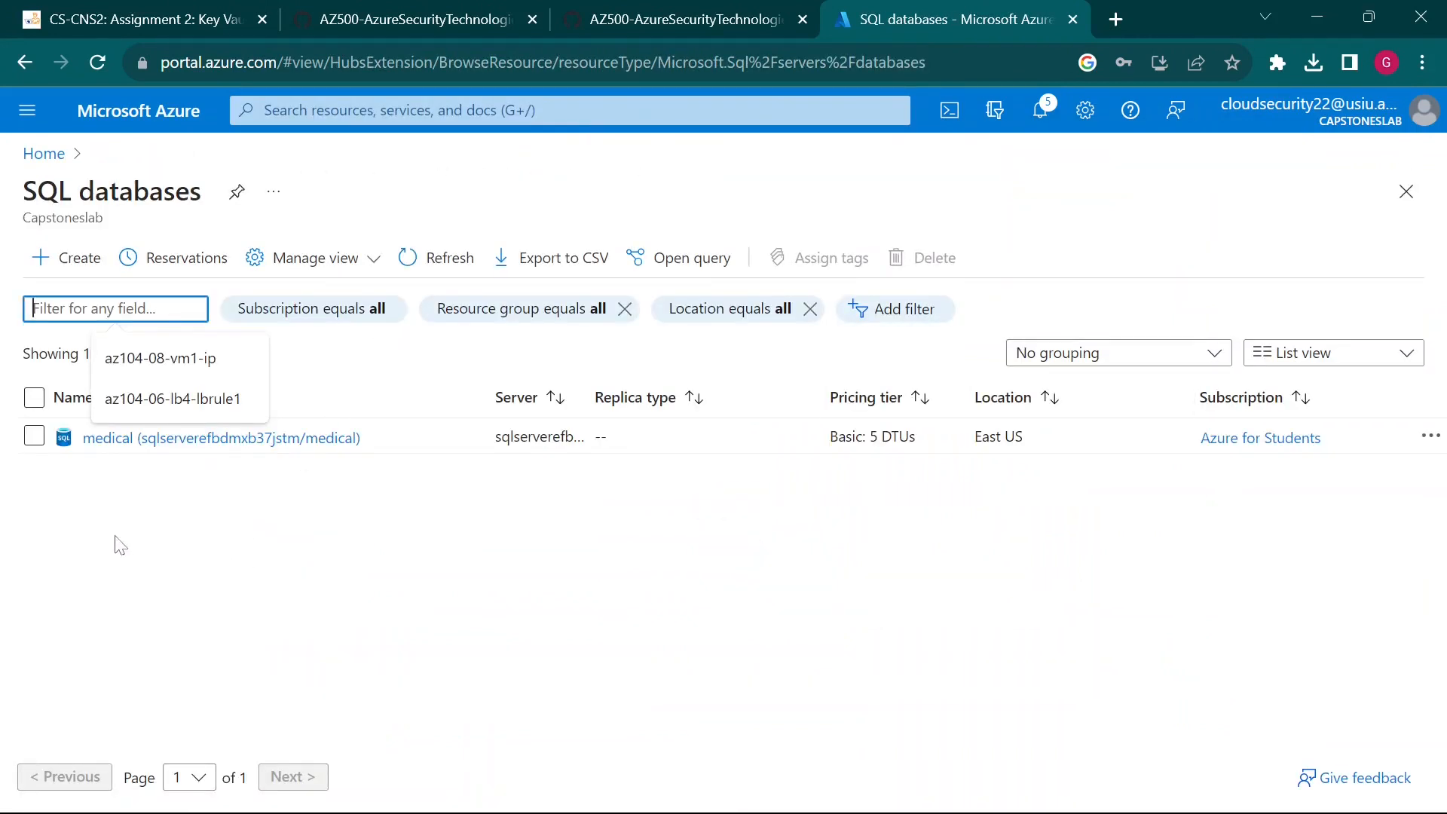
left_click(163, 499)
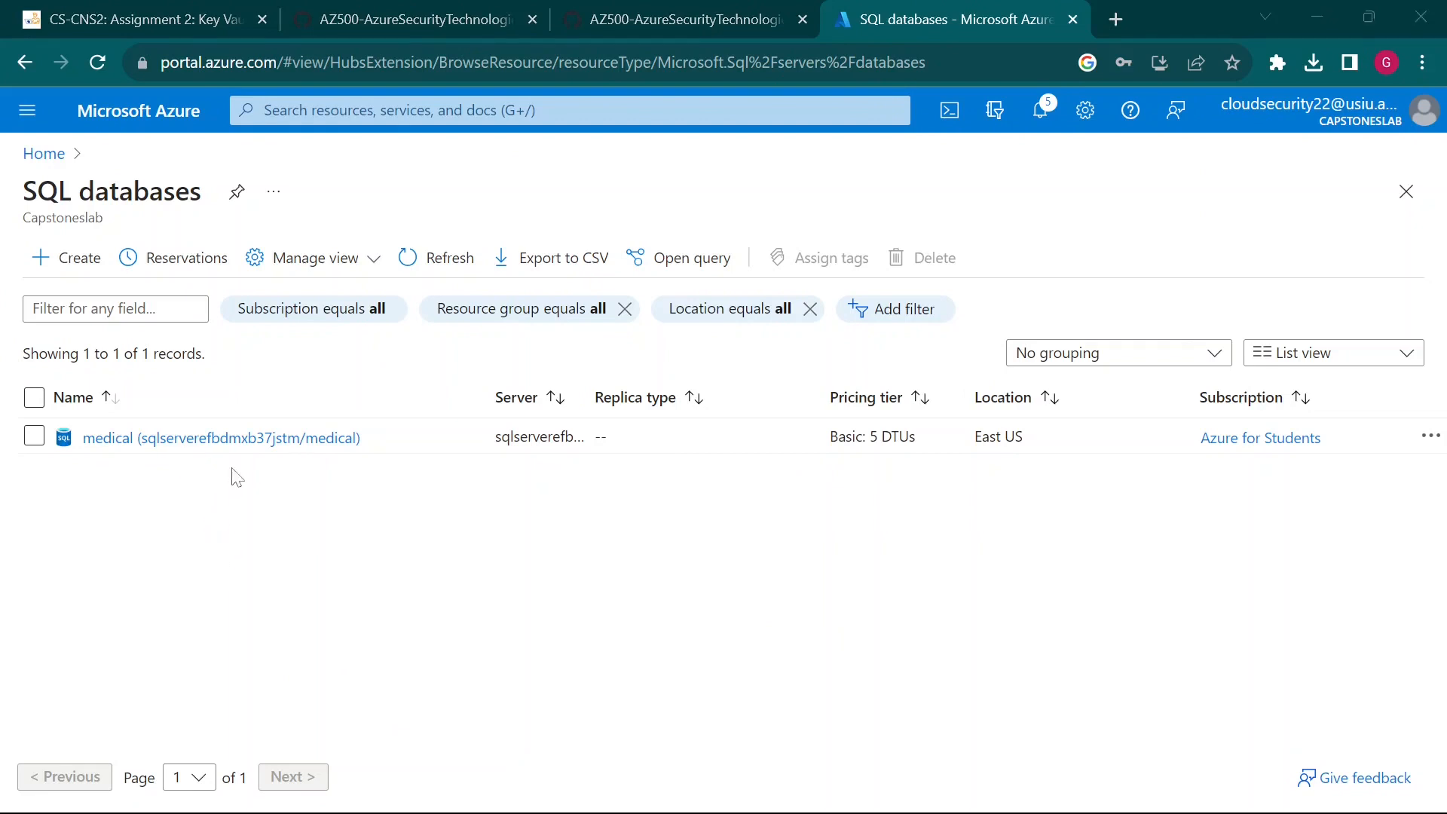
Review Task 3's steps in the GitHub lab instructions on opening the medical database and recording its ADO.NET connection string
left_click(679, 19)
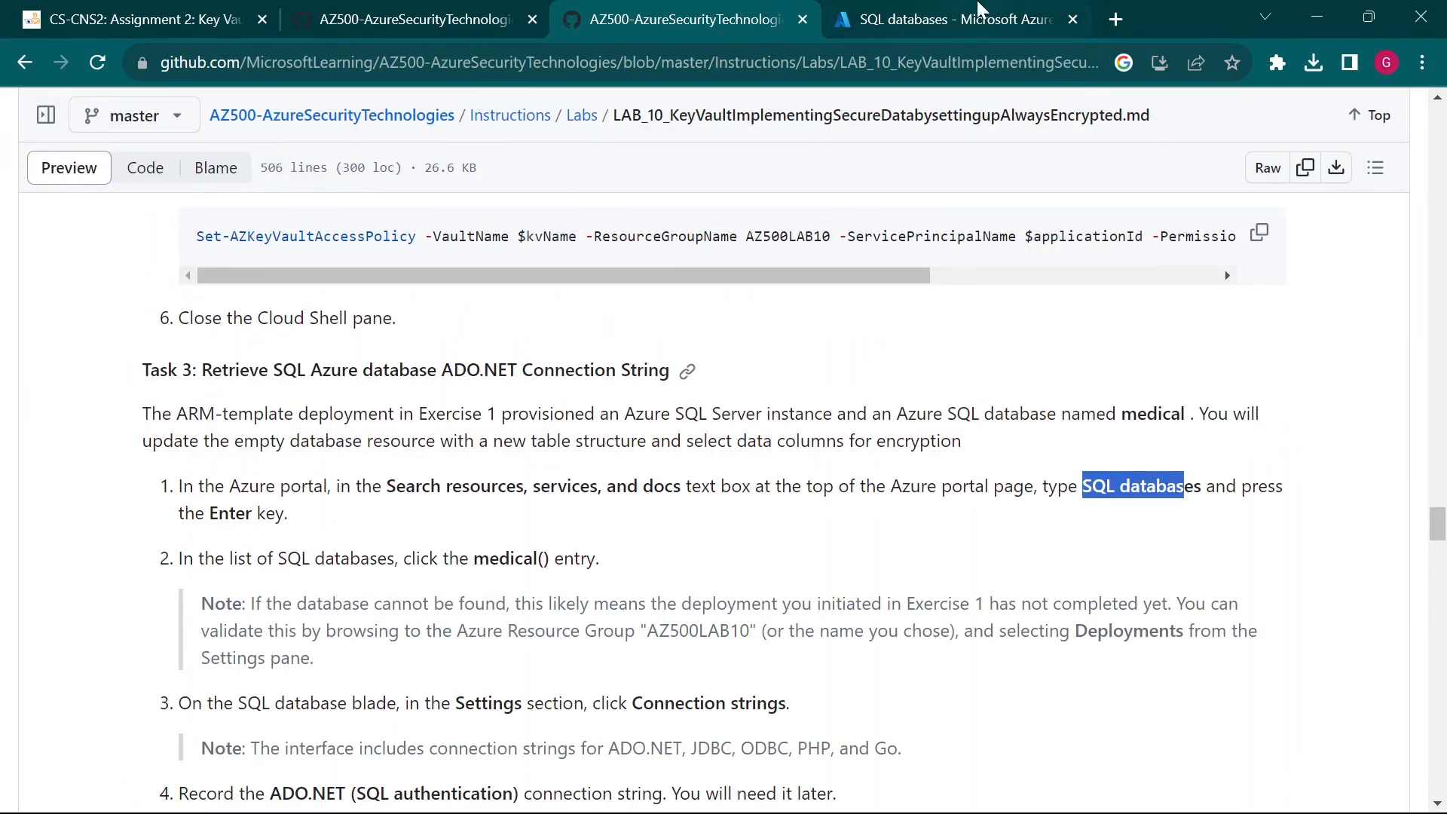
left_click(954, 19)
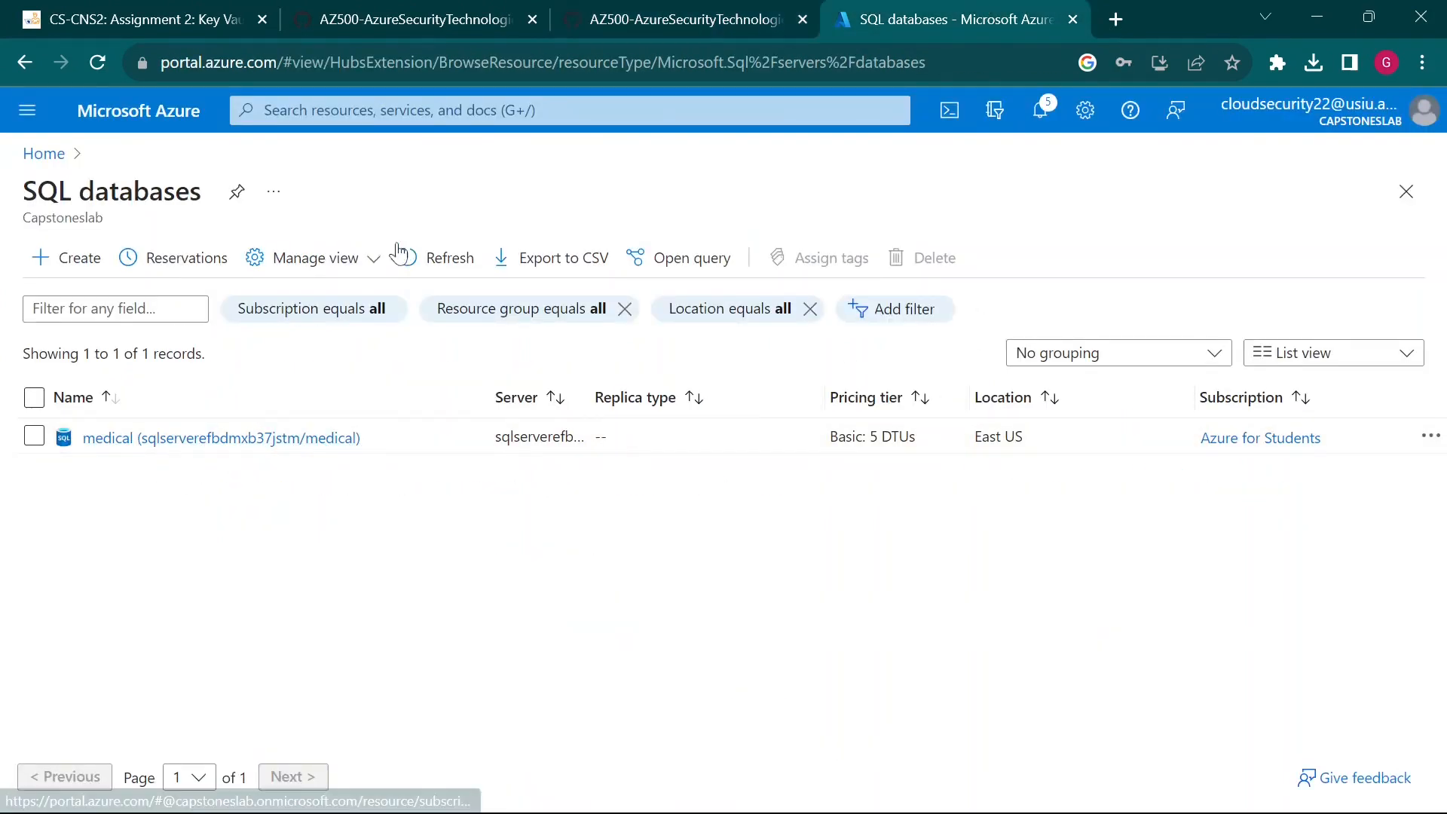
left_click(637, 19)
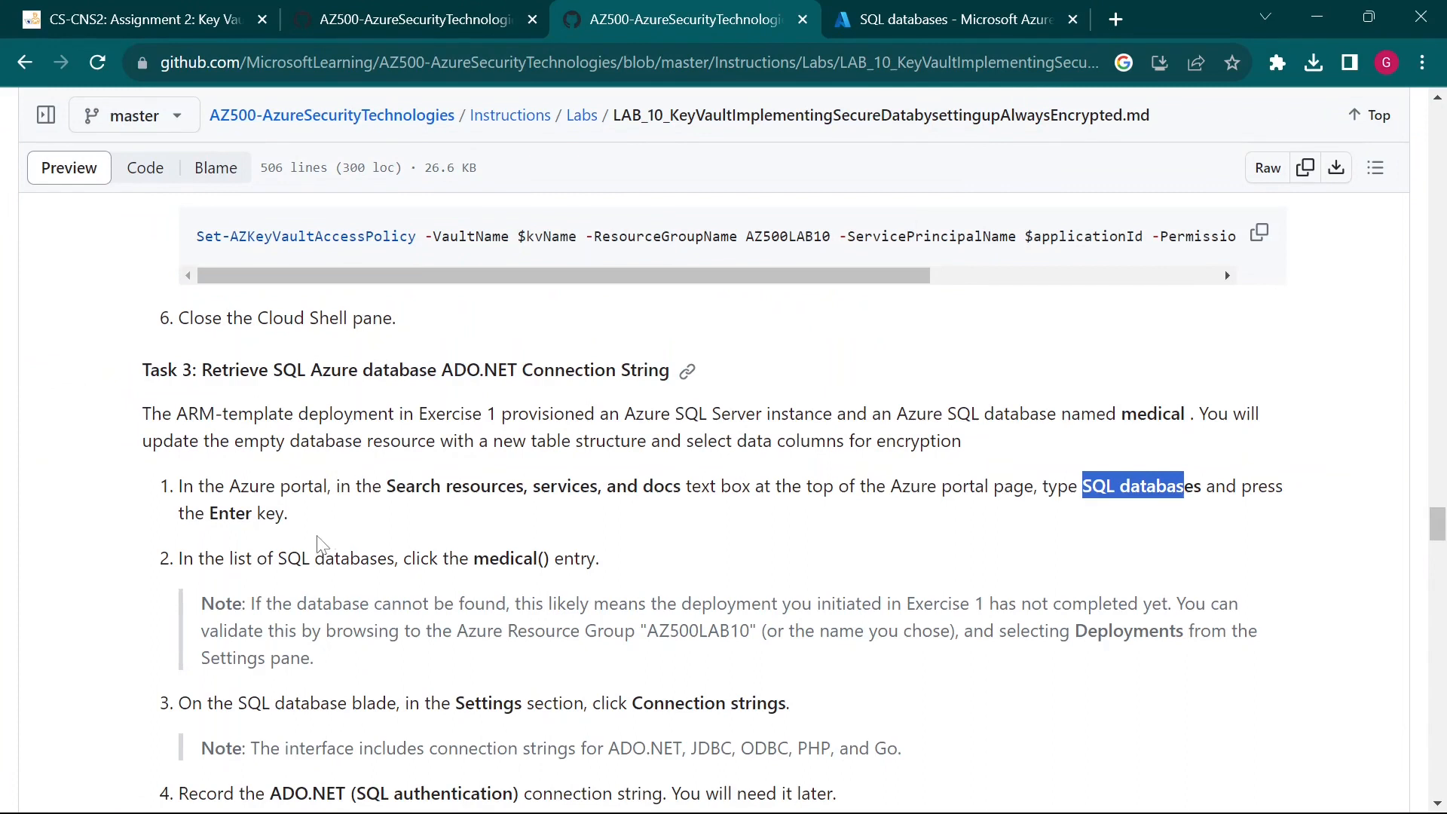
scroll(723, 498, "down", 1)
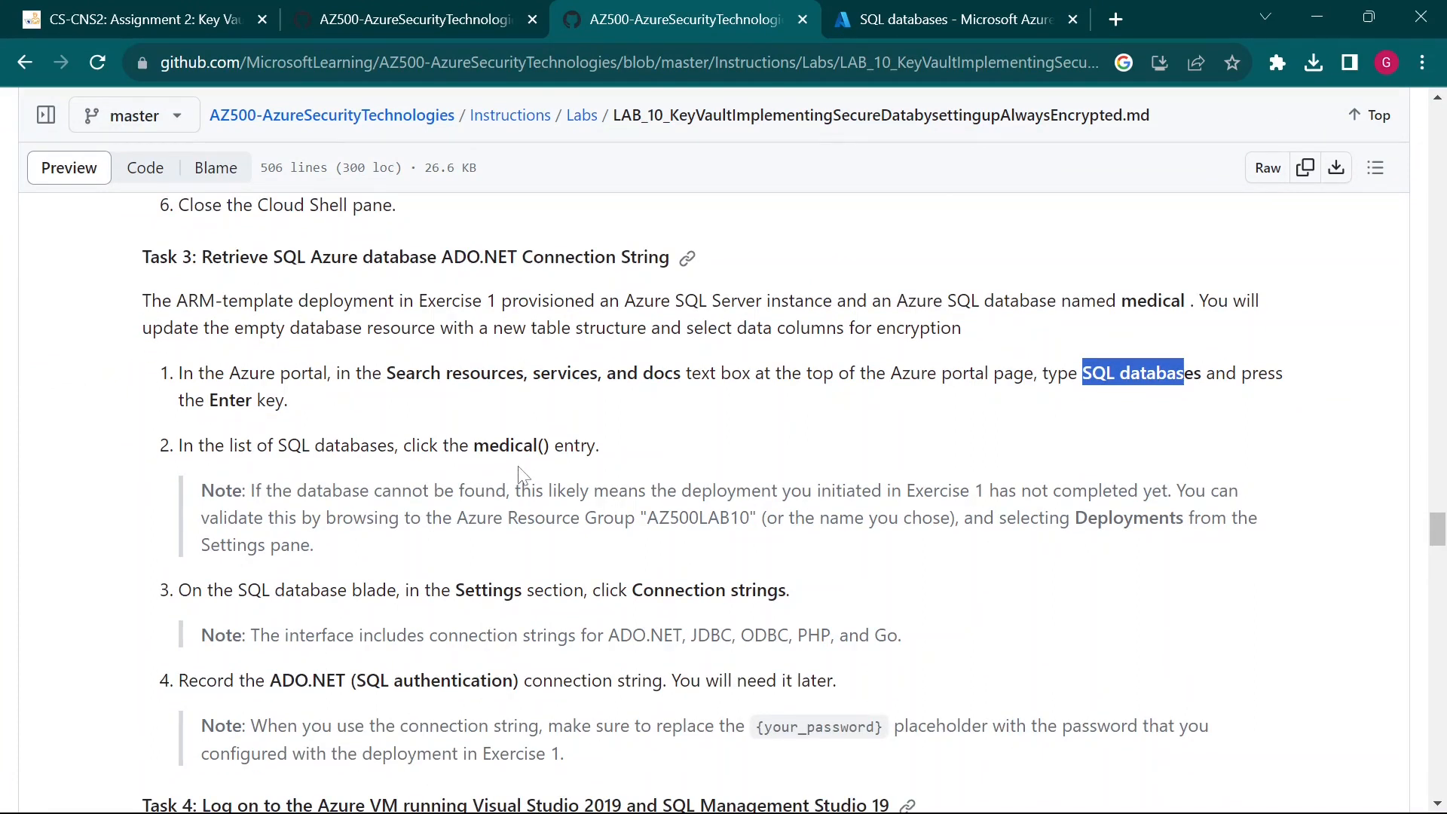
Compare the Azure portal's SQL databases list with Task 3's steps on the medical database in the GitHub lab instructions
key("ctrl+Tab")
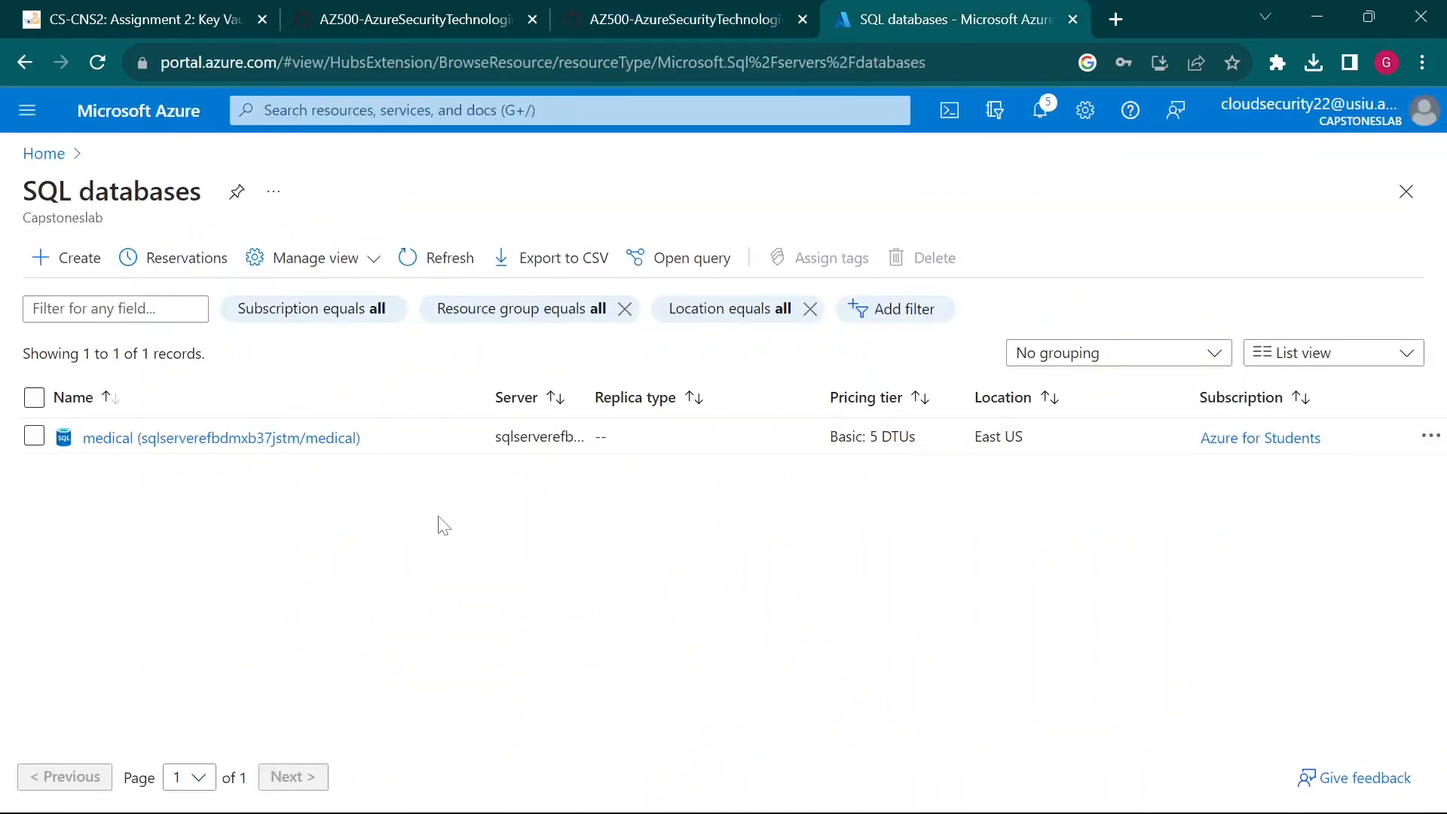
left_click(642, 14)
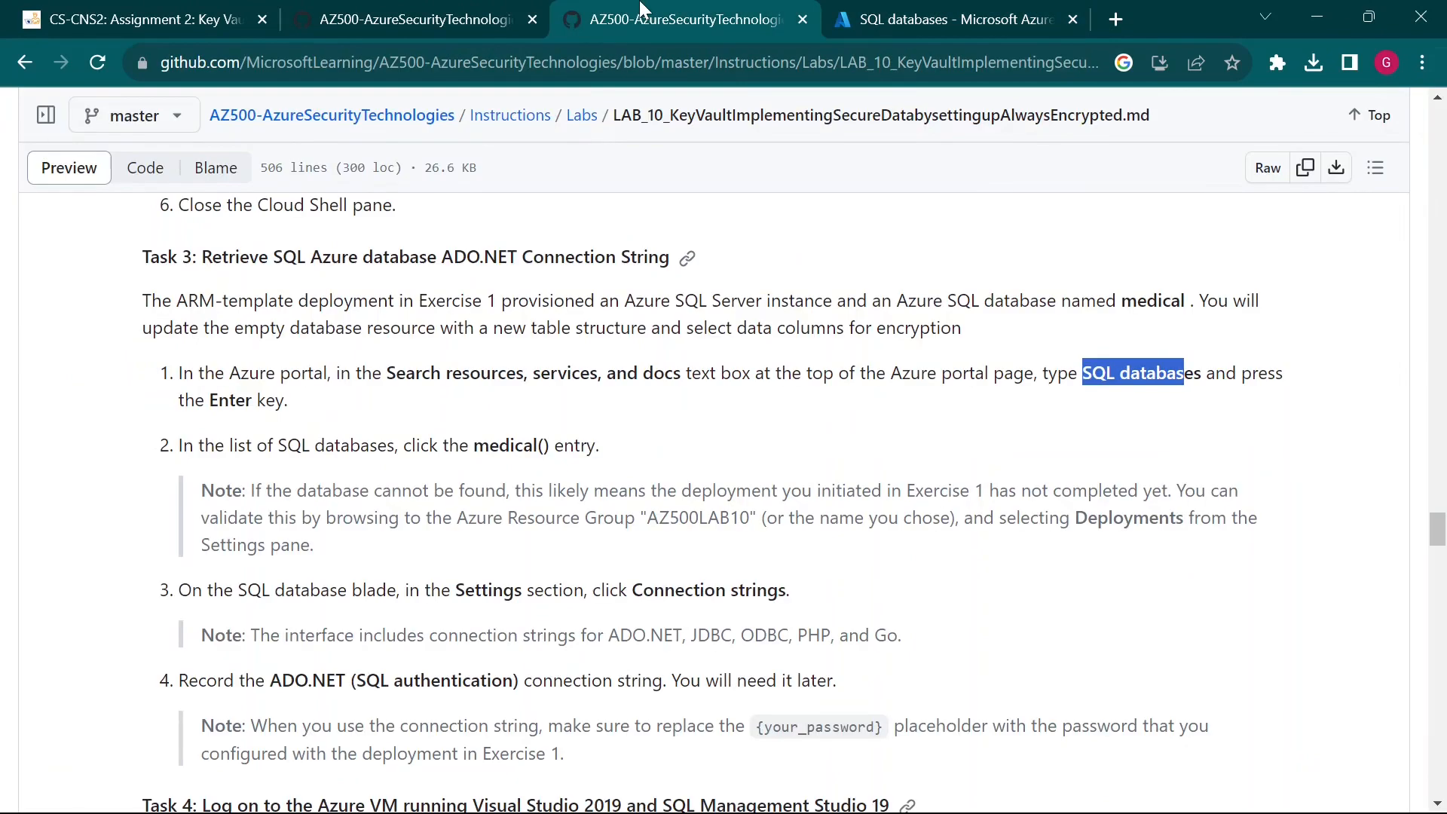
scroll(315, 519, "down", 2)
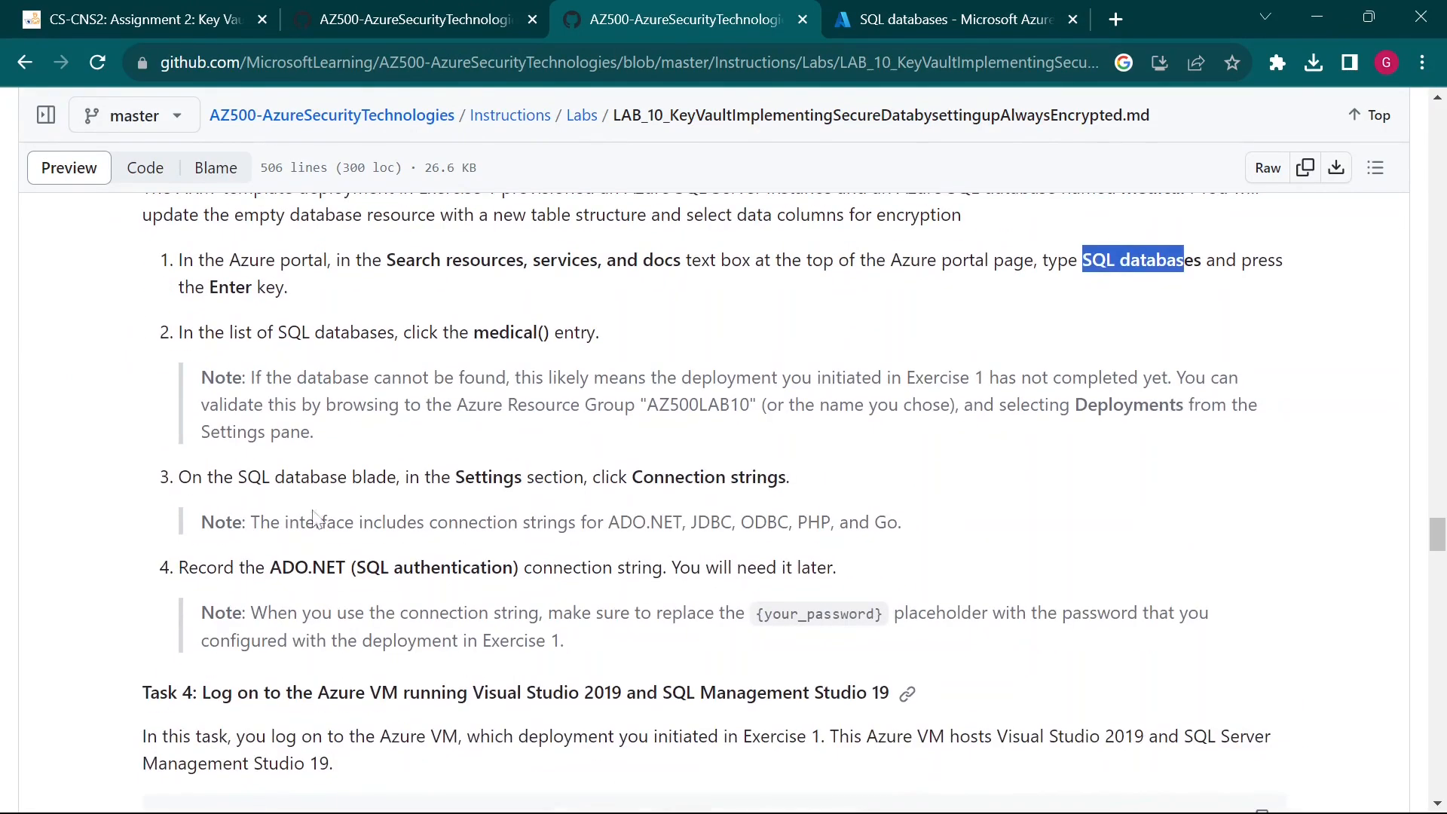
left_click(1184, 261)
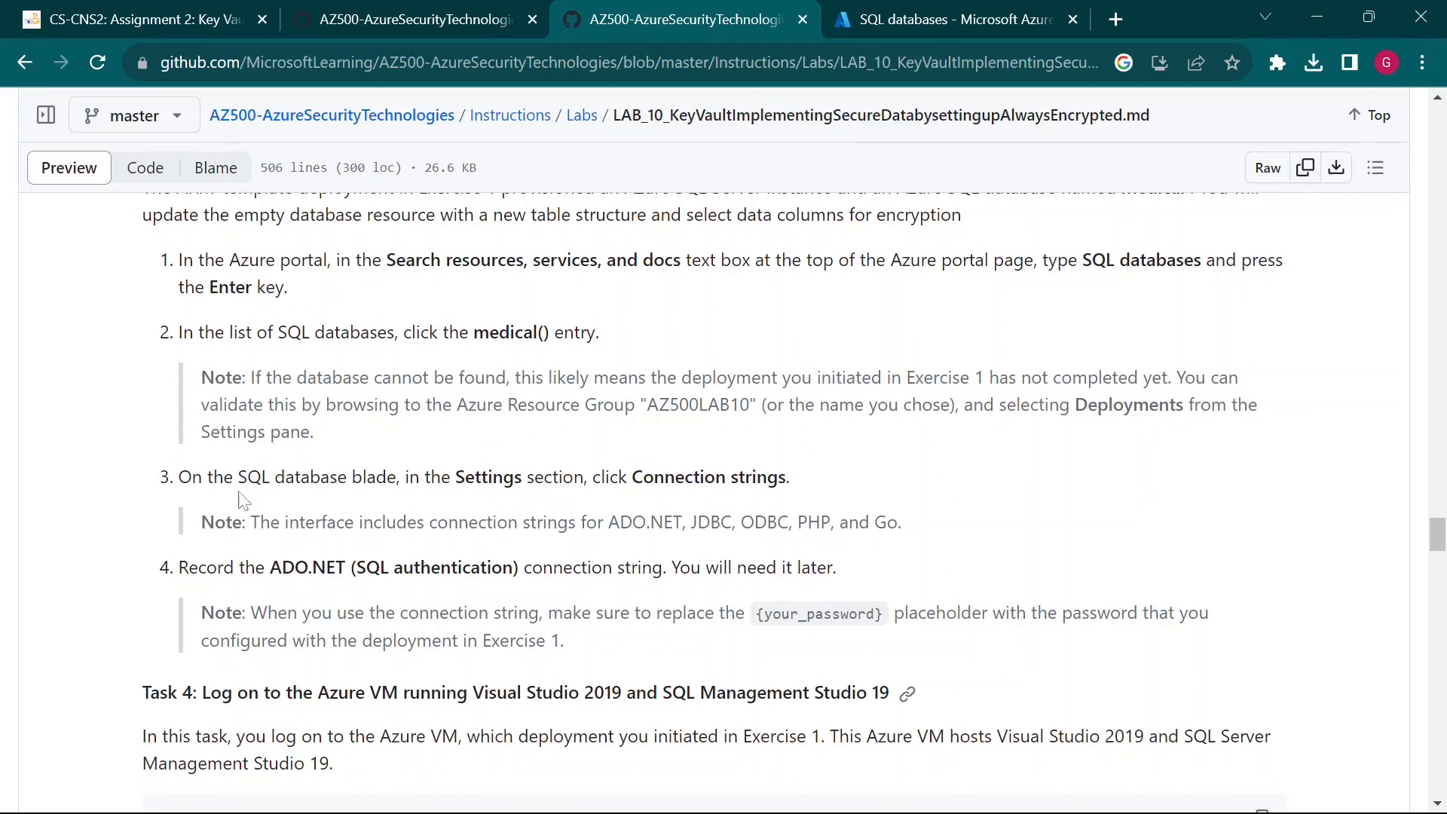
left_click(880, 2)
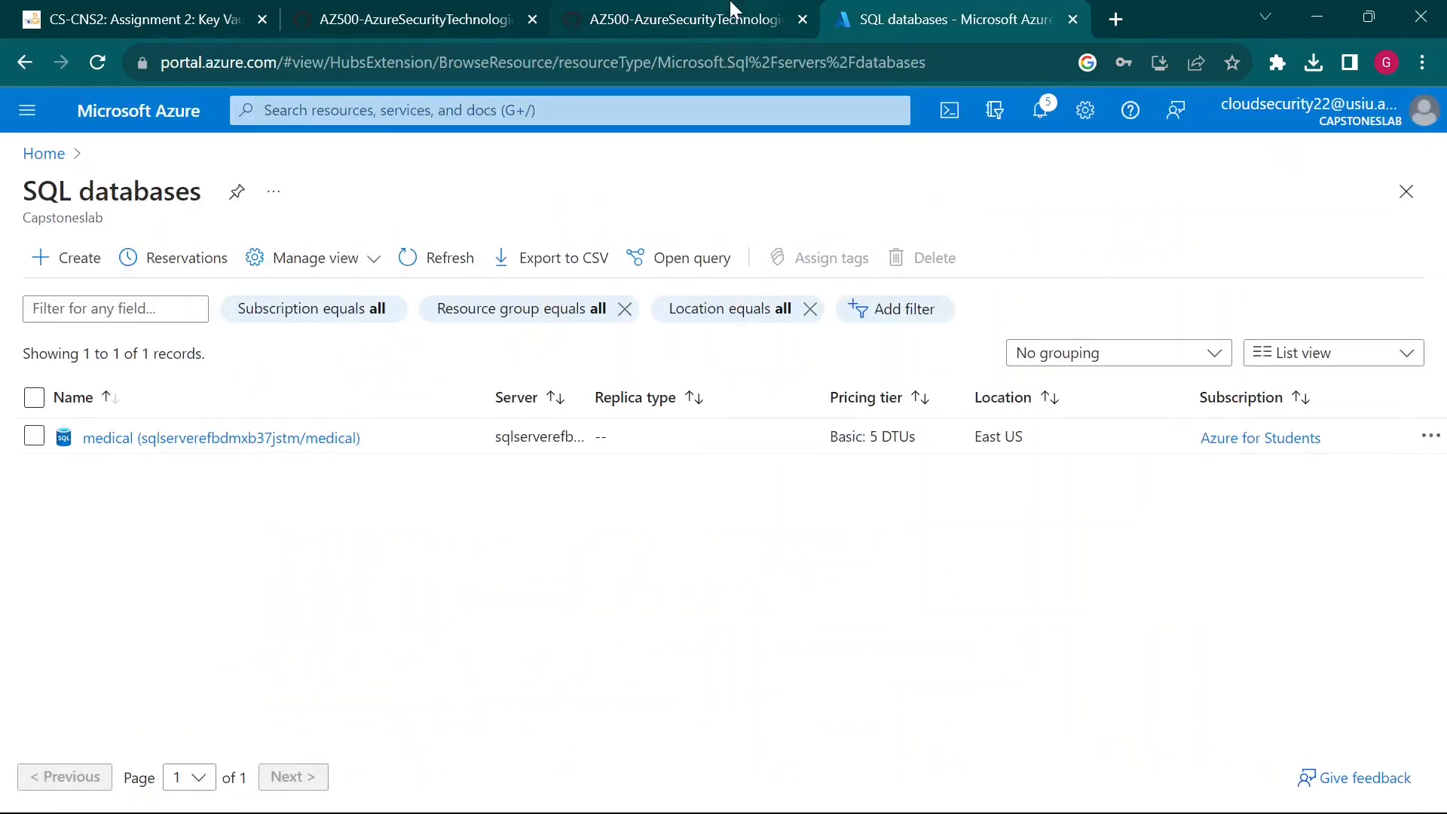
left_click(758, 5)
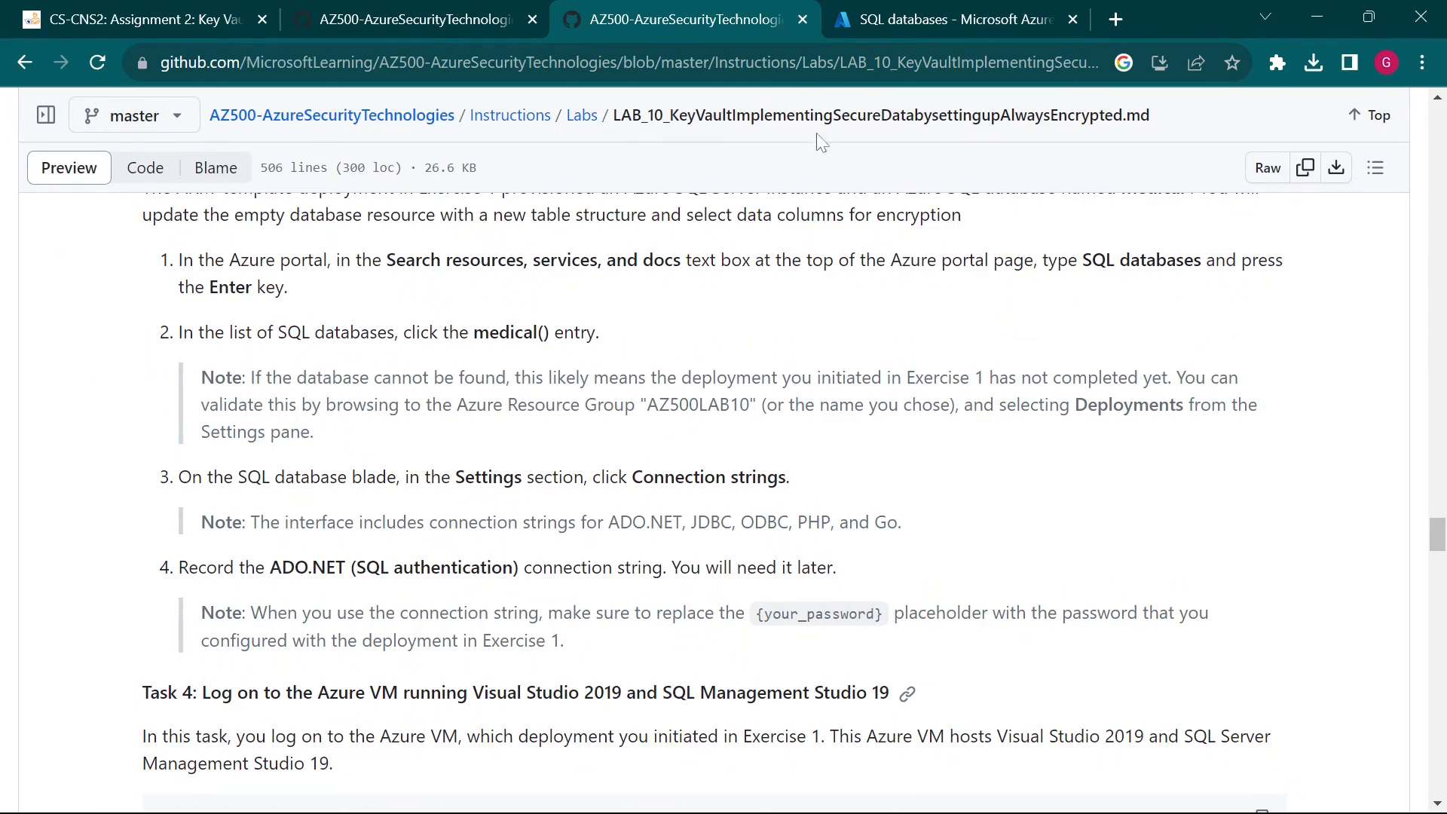
In the Azure portal, go to Resource groups and open the AZ500LAB10 resource group
left_click(878, 19)
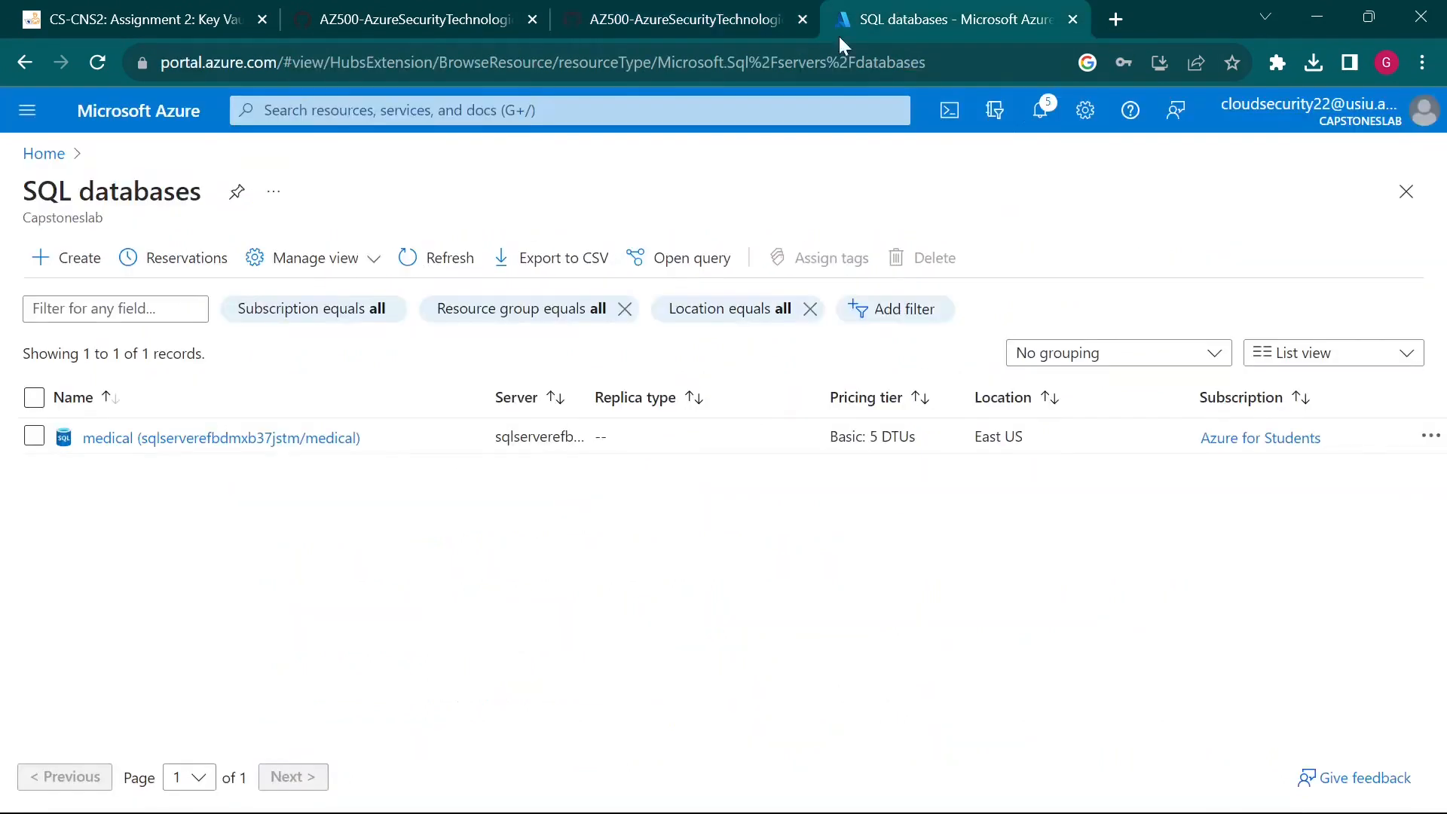
left_click(24, 112)
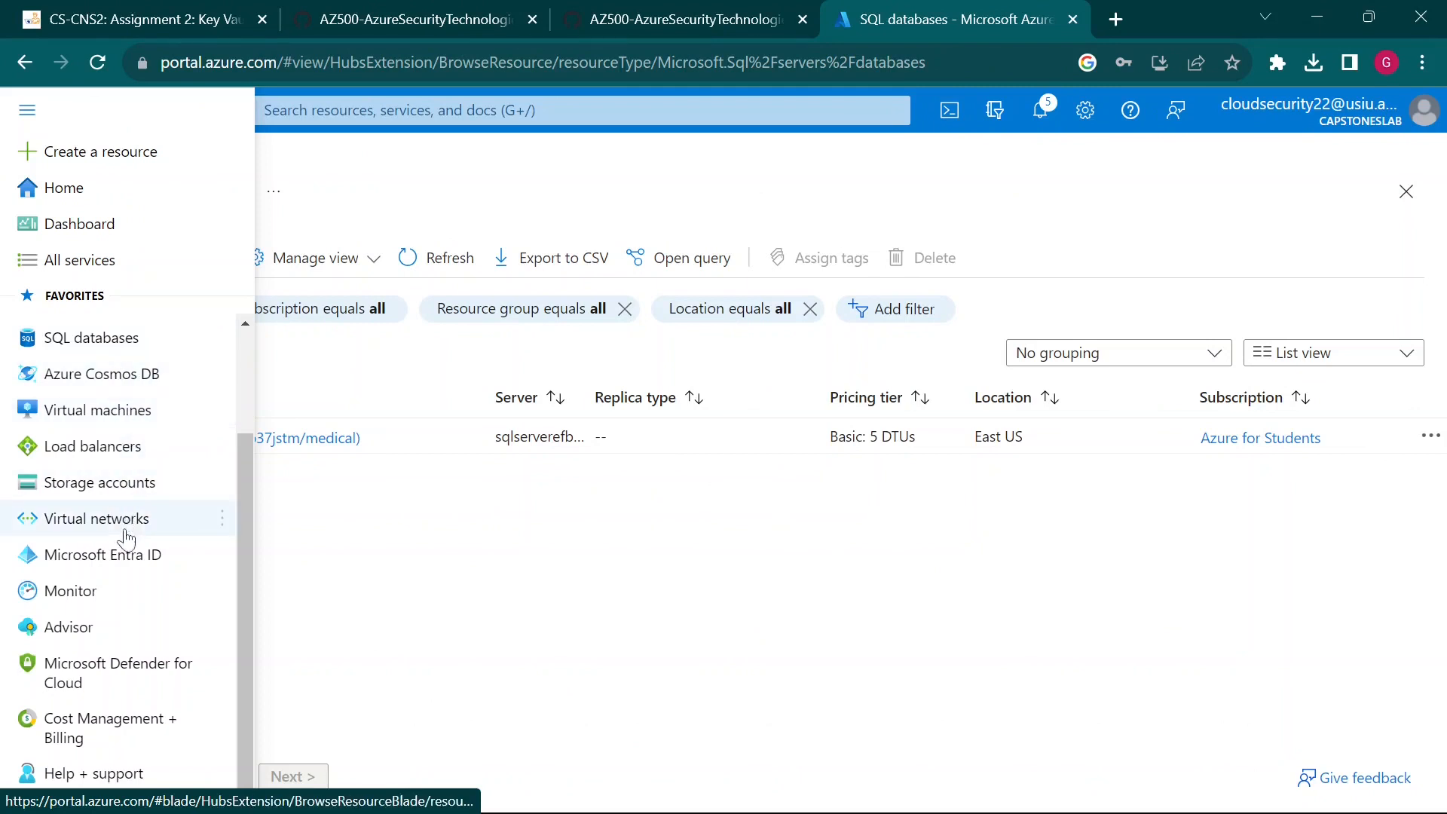
scroll(121, 603, "up", 2)
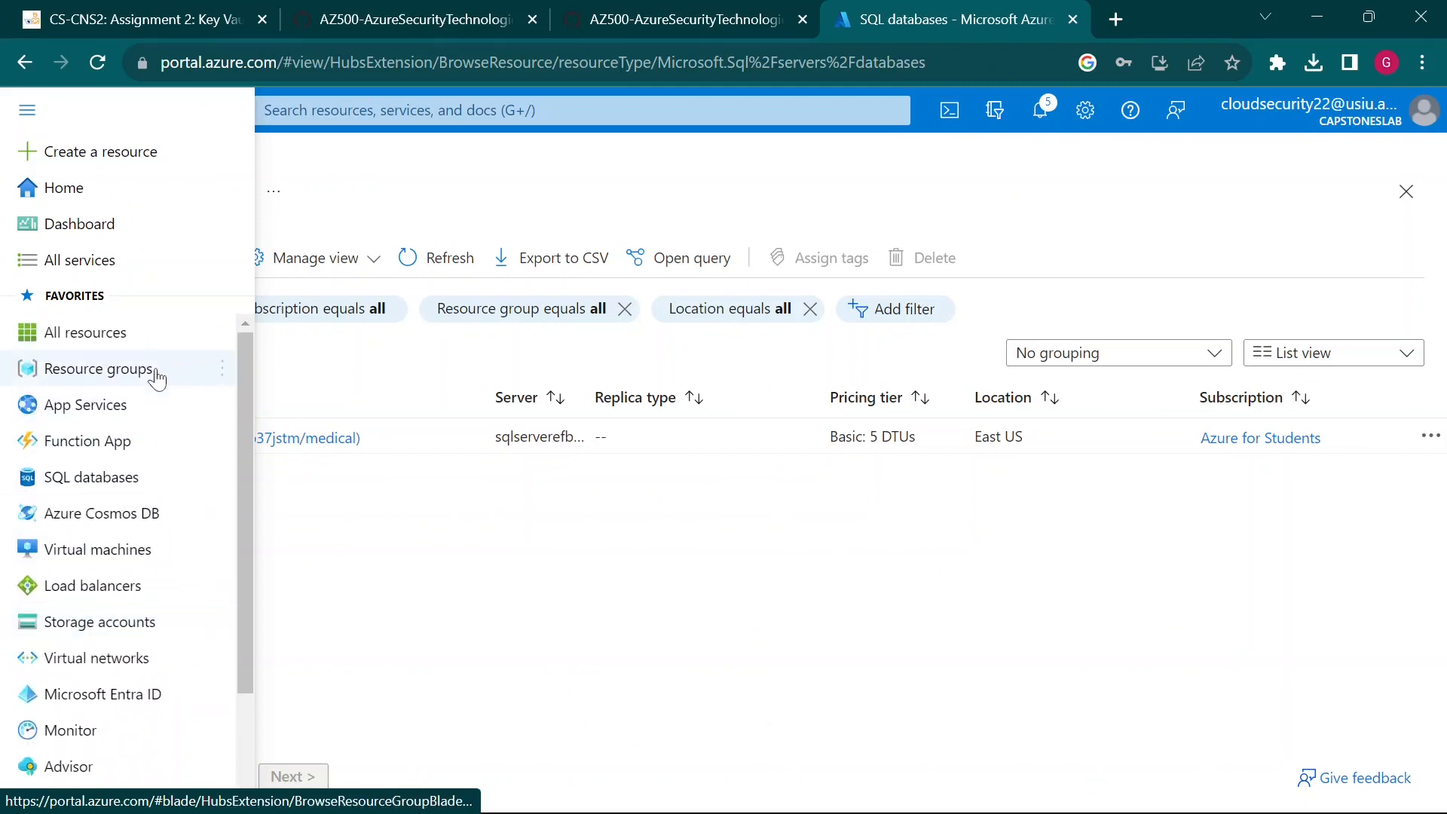
mouse_move(157, 379)
left_click(98, 368)
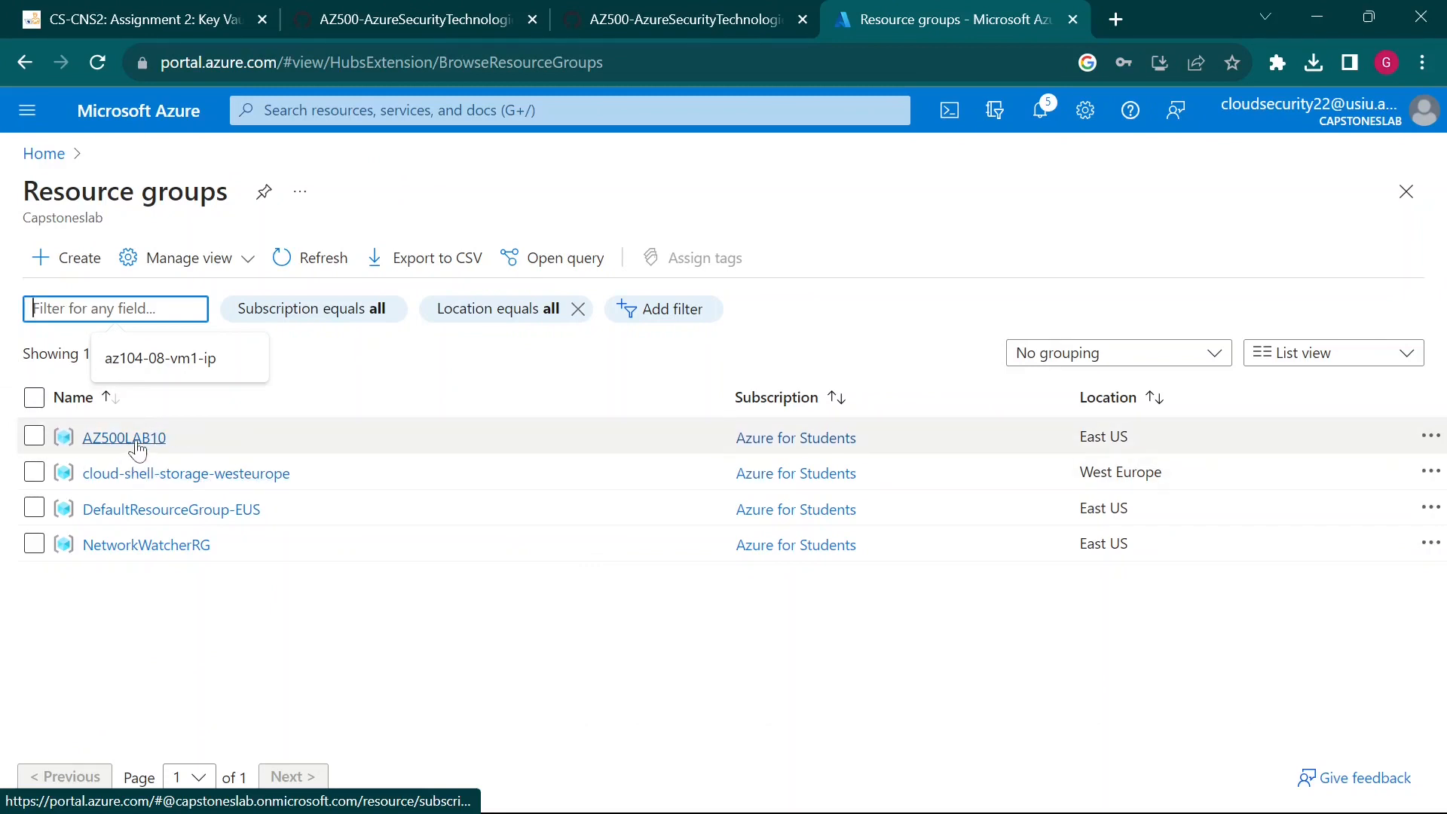
left_click(138, 438)
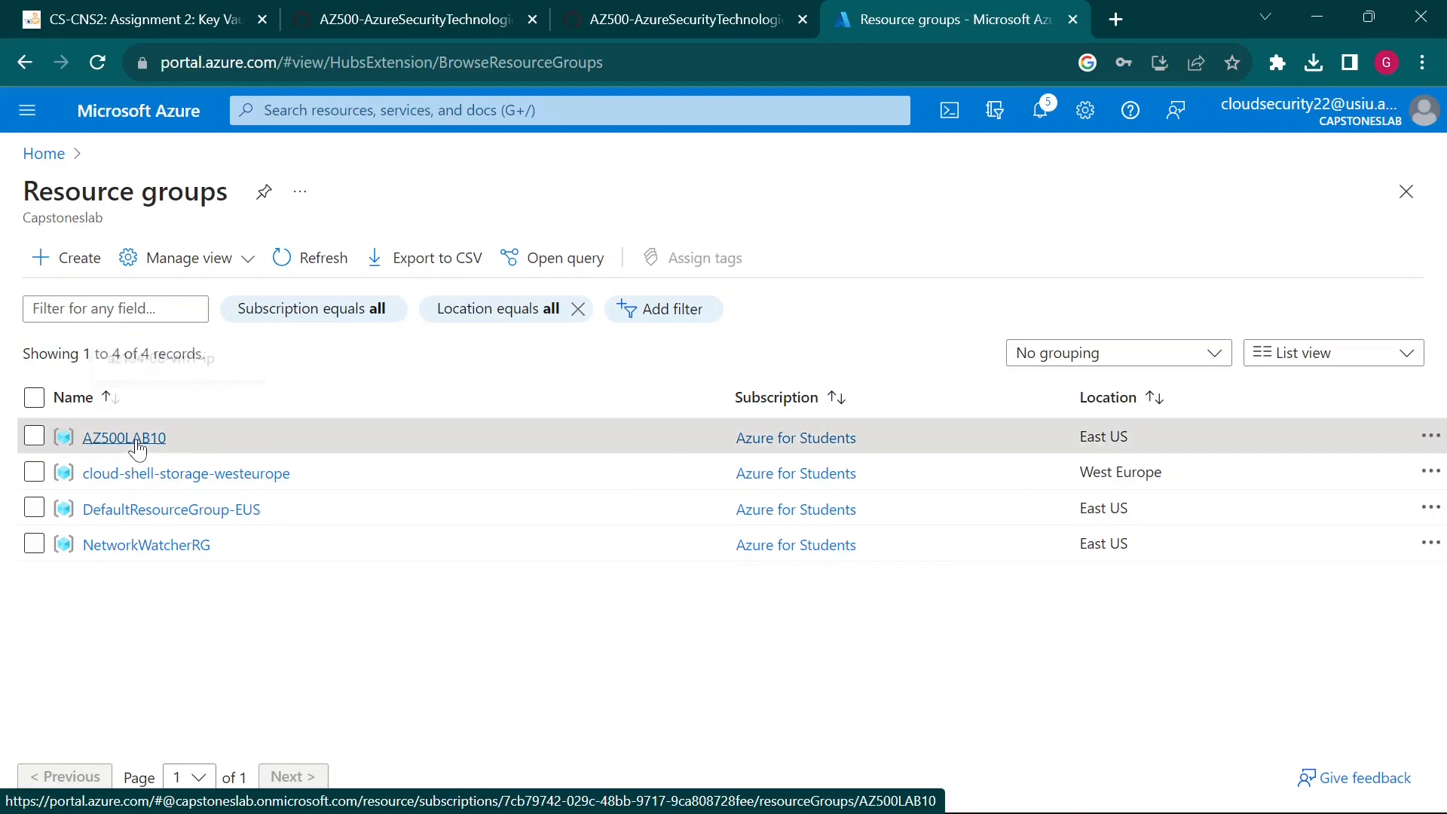
Following the note in the GitHub lab instructions, check the deployment status of AZ500LAB10 in the Azure portal and close the resource group
left_click(573, 20)
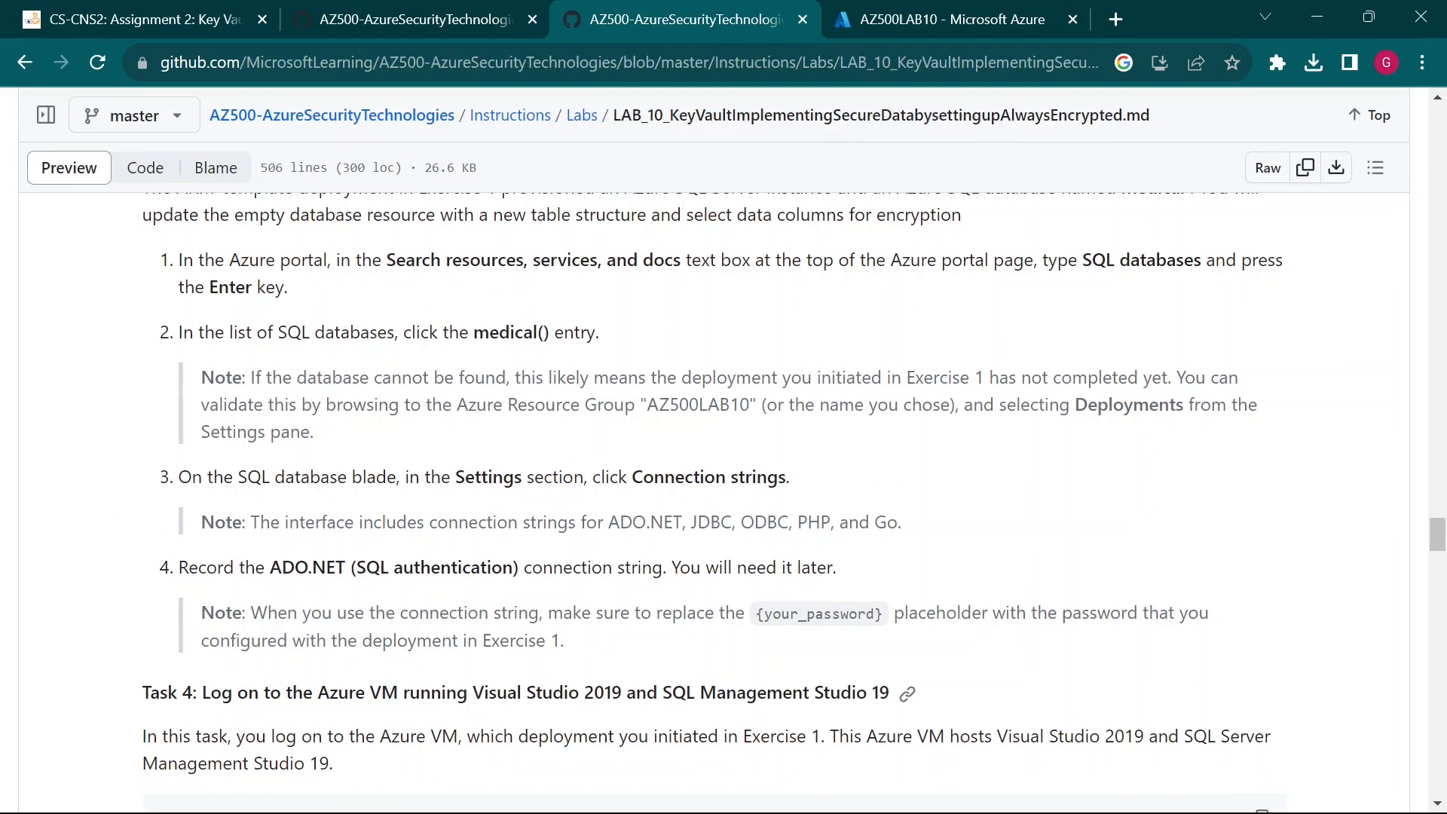
left_click(995, 9)
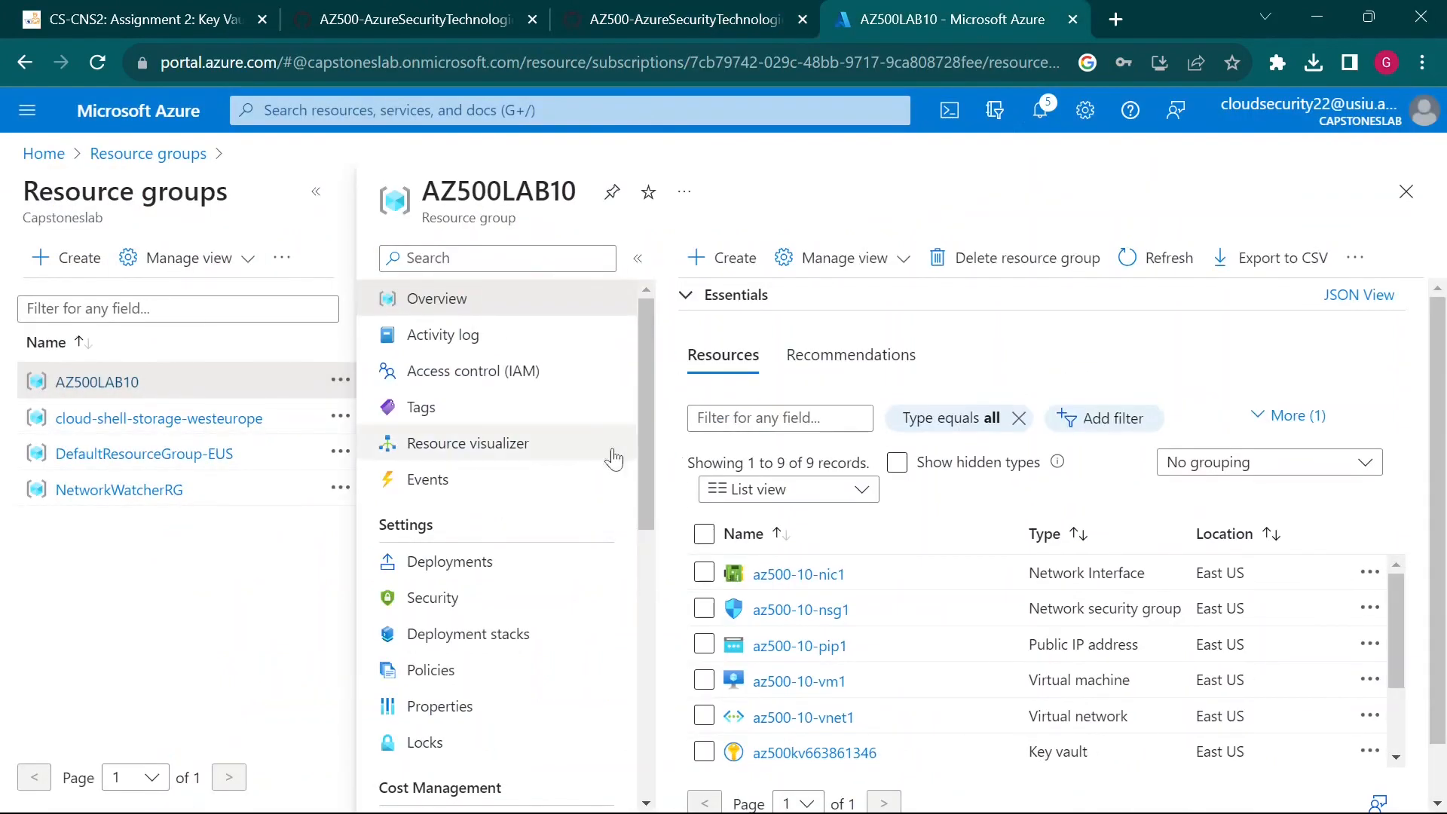
scroll(475, 639, "down", 3)
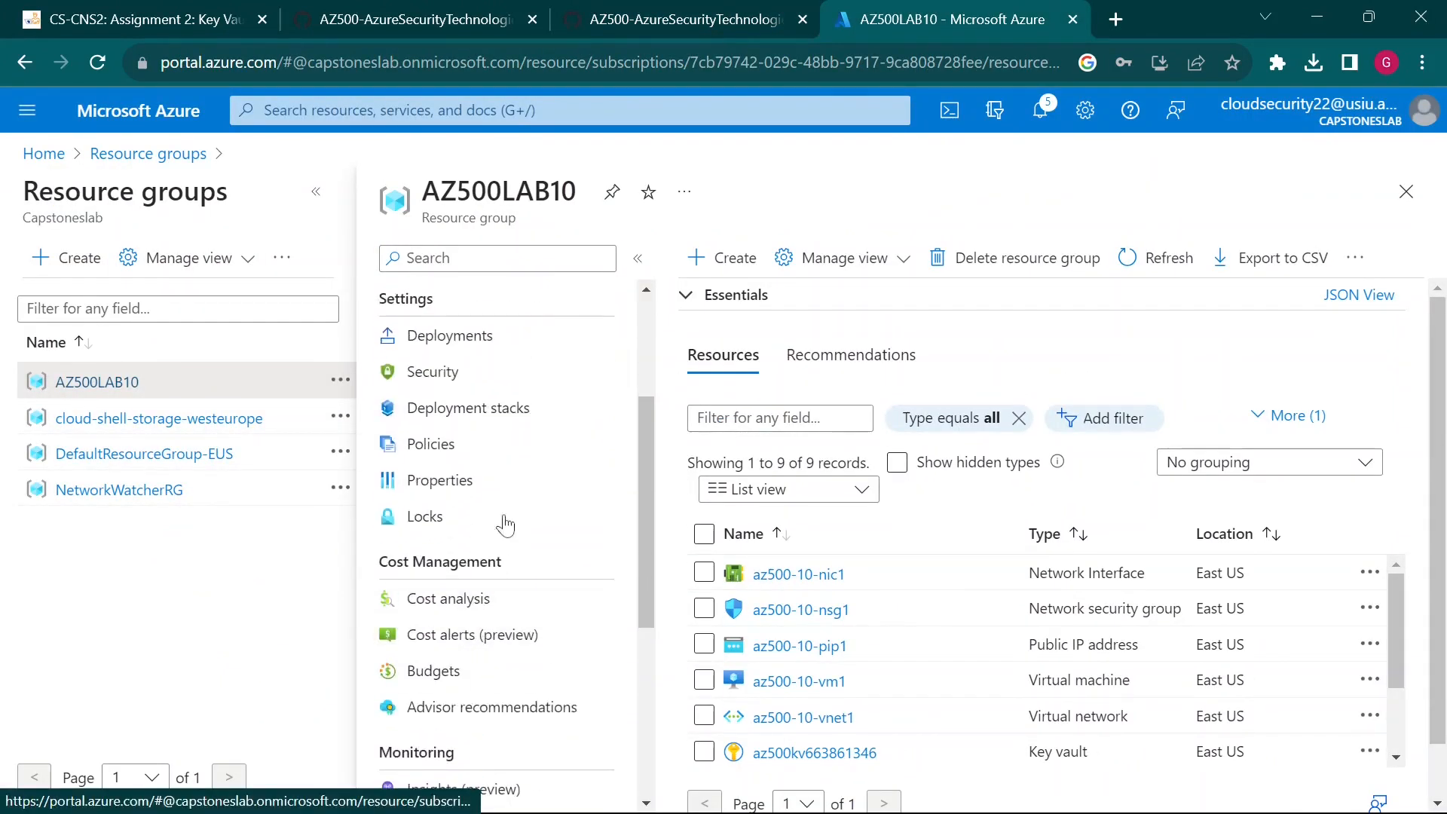
scroll(490, 453, "up", 2)
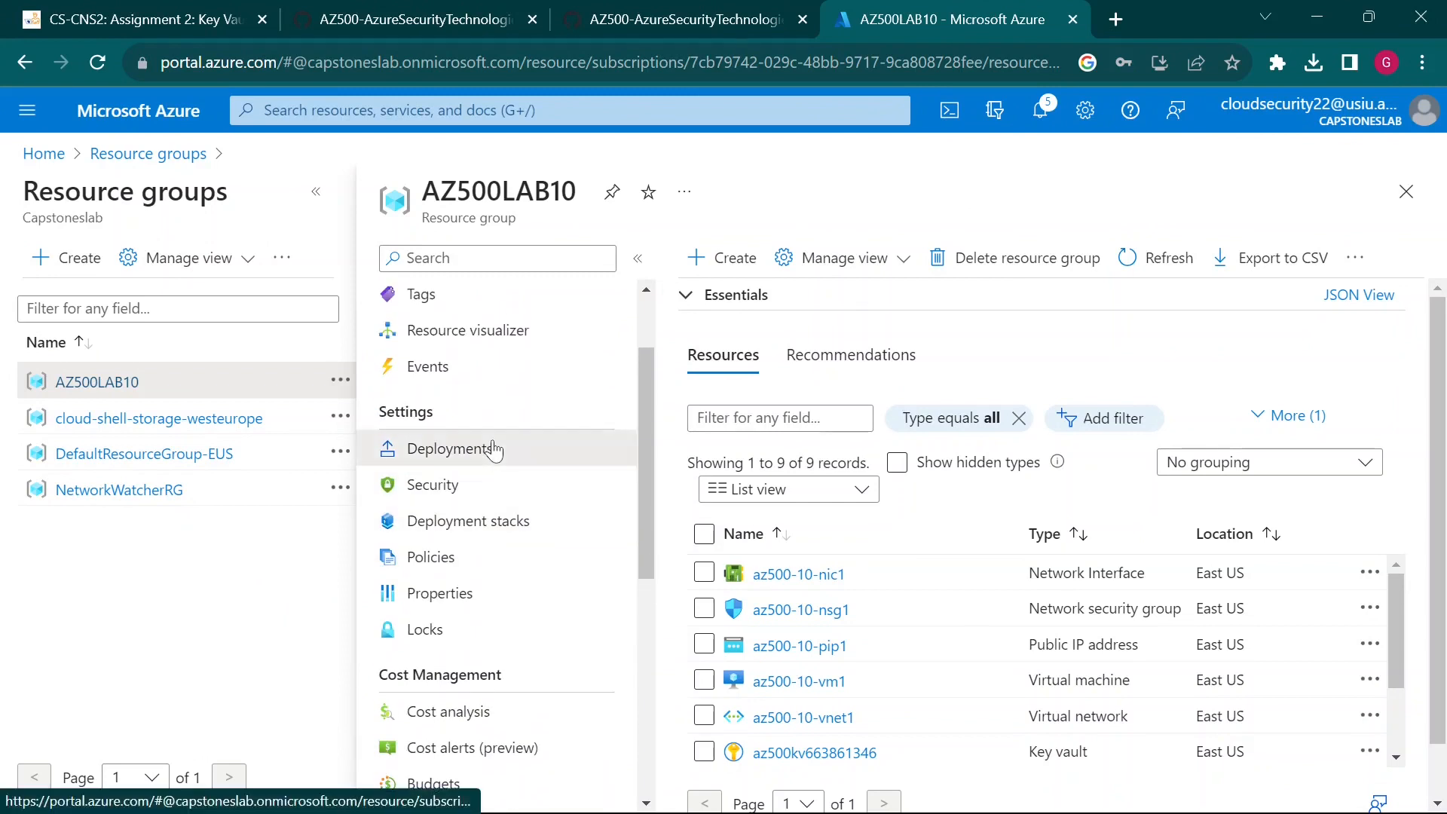
left_click(490, 449)
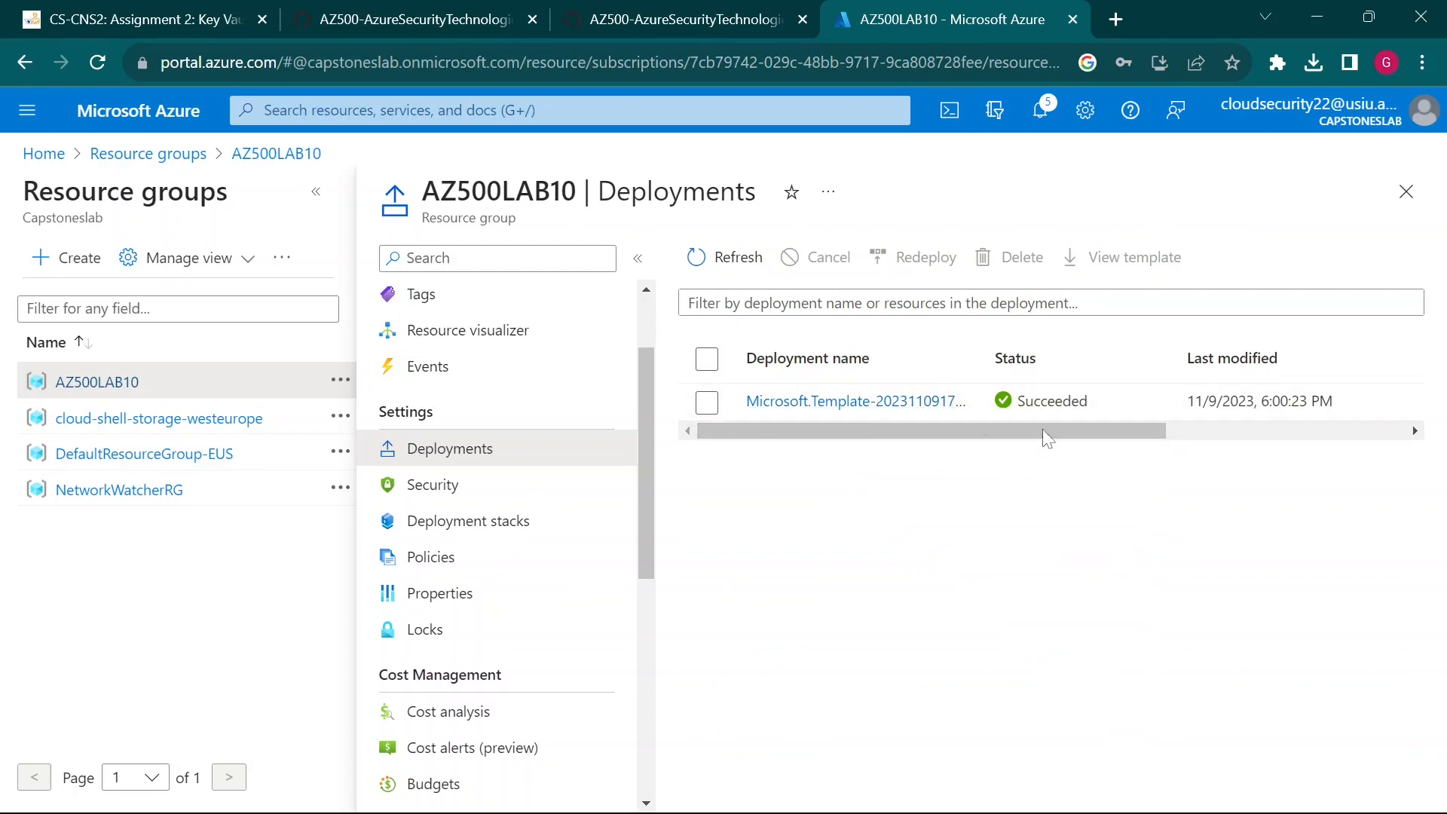
left_click(1407, 193)
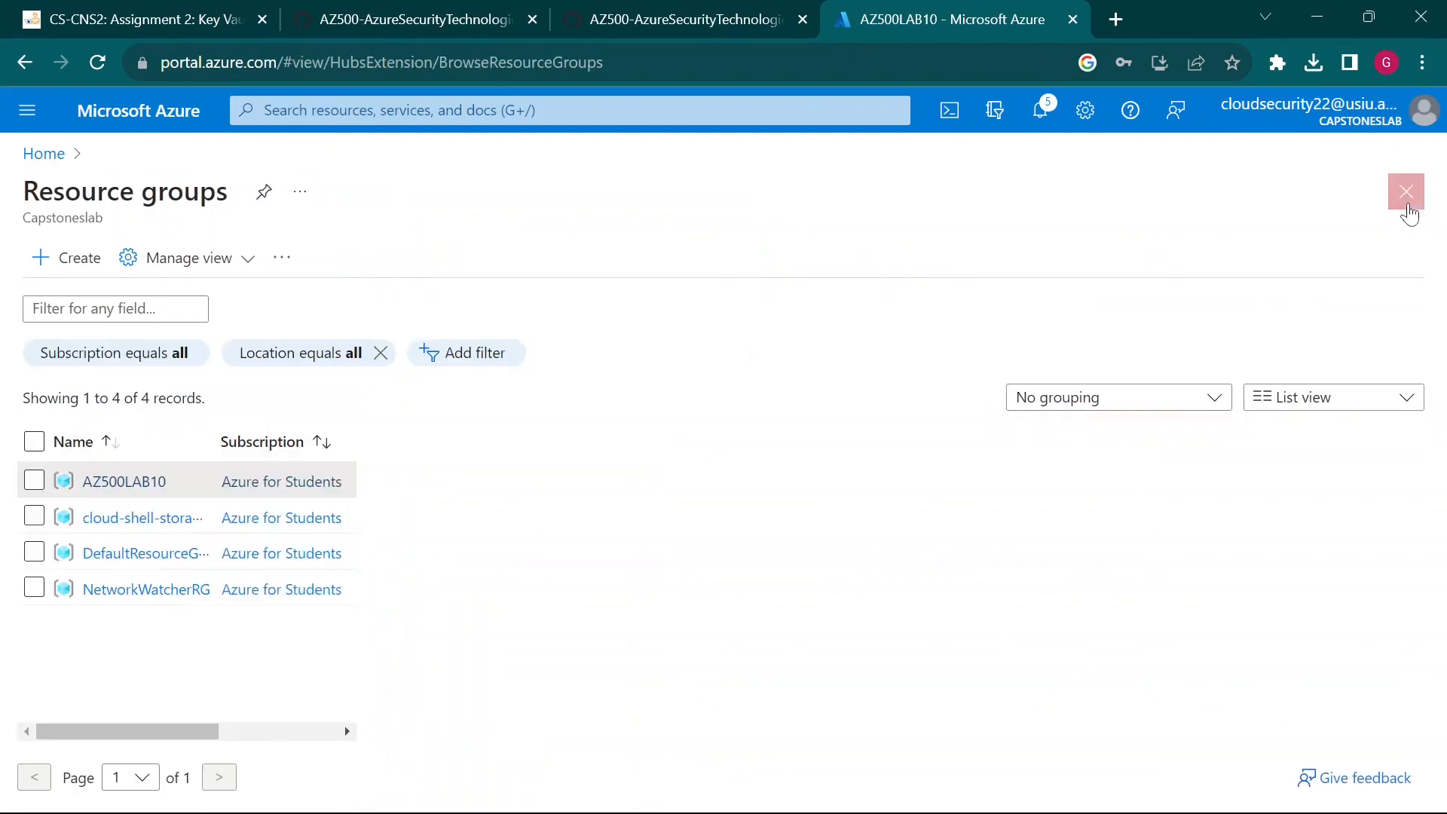
Return to the SQL databases service and open the medical database
left_click(21, 111)
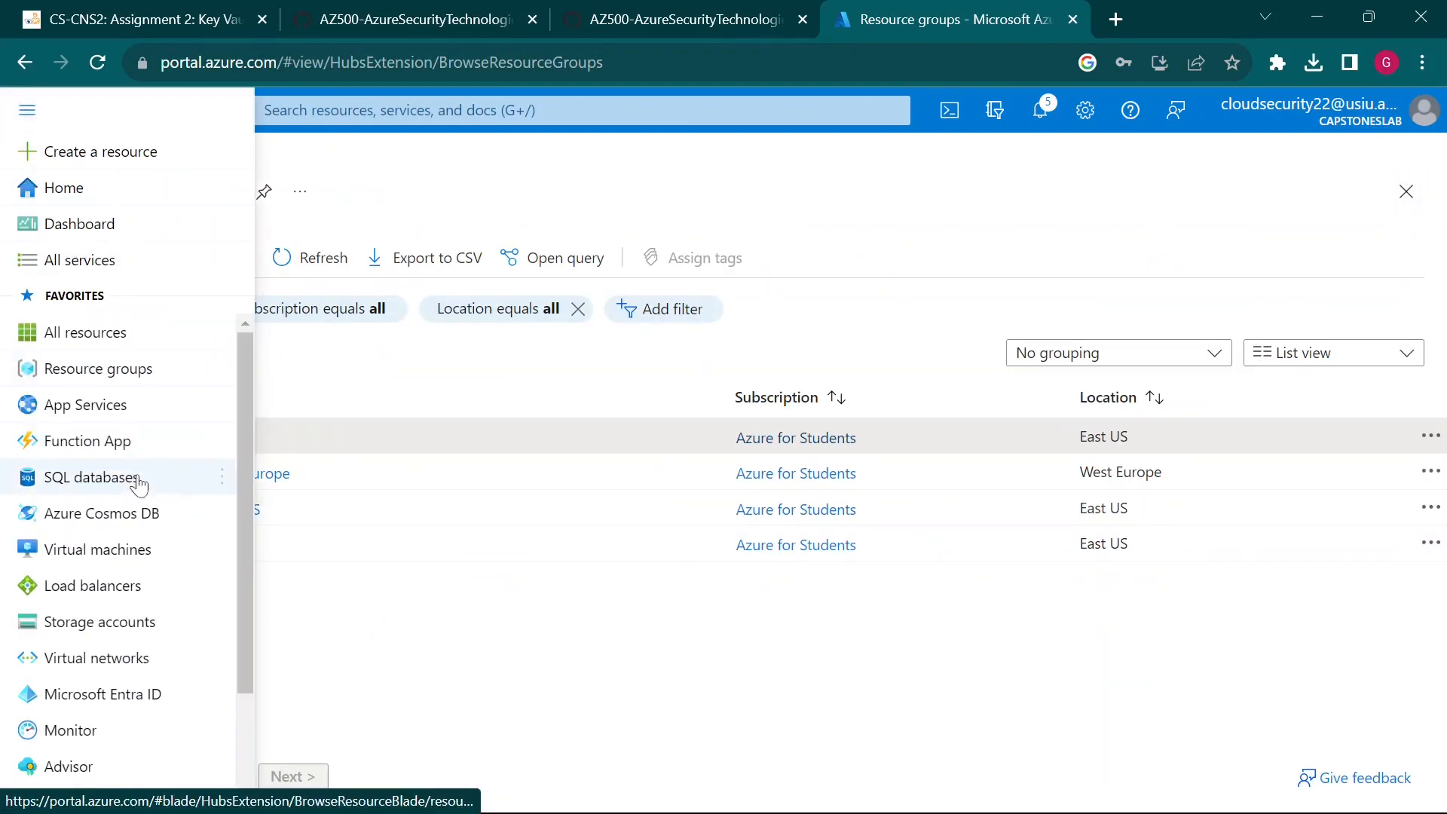
scroll(150, 586, "down", 2)
scroll(143, 543, "up", 3)
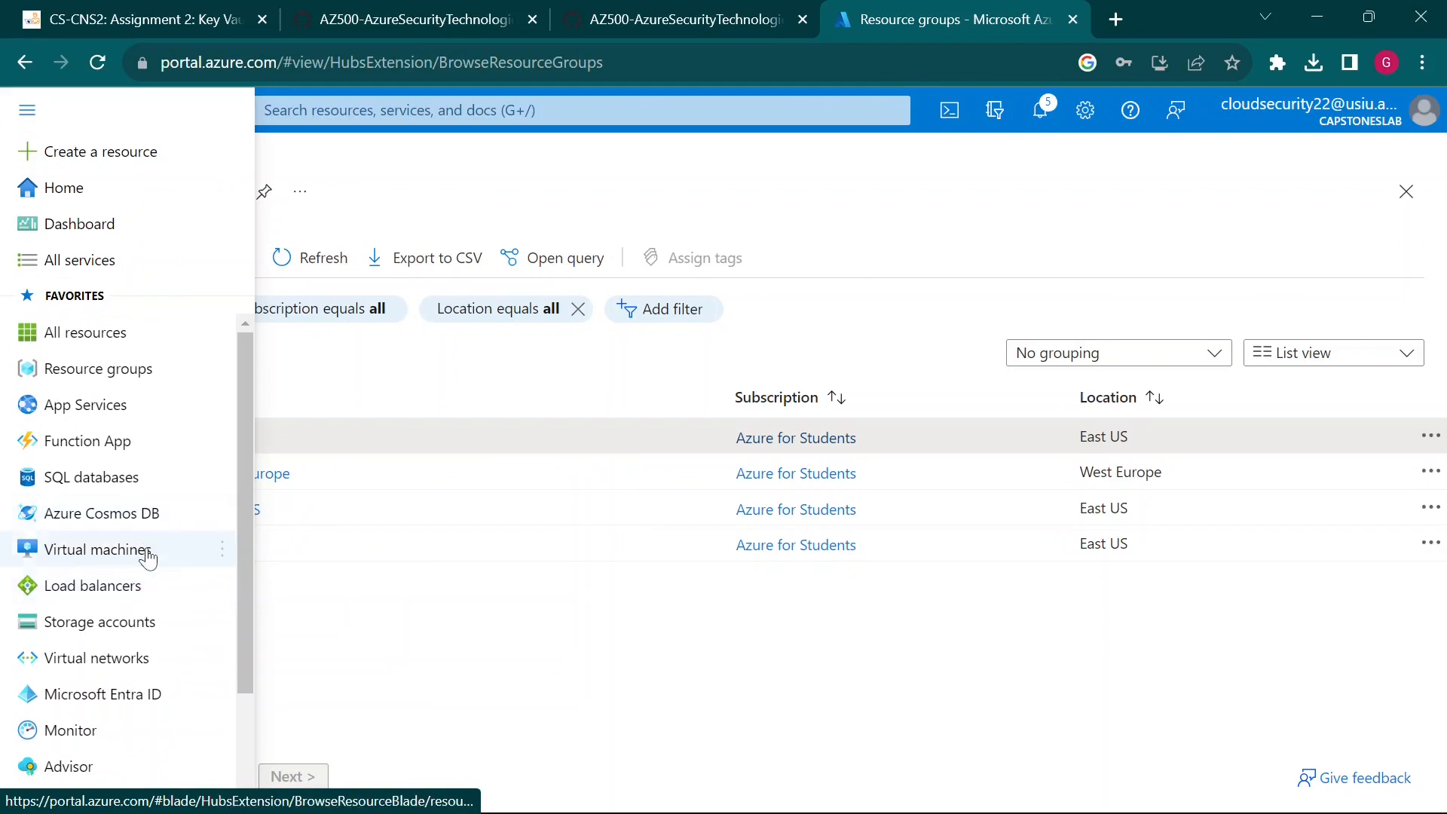
left_click(153, 480)
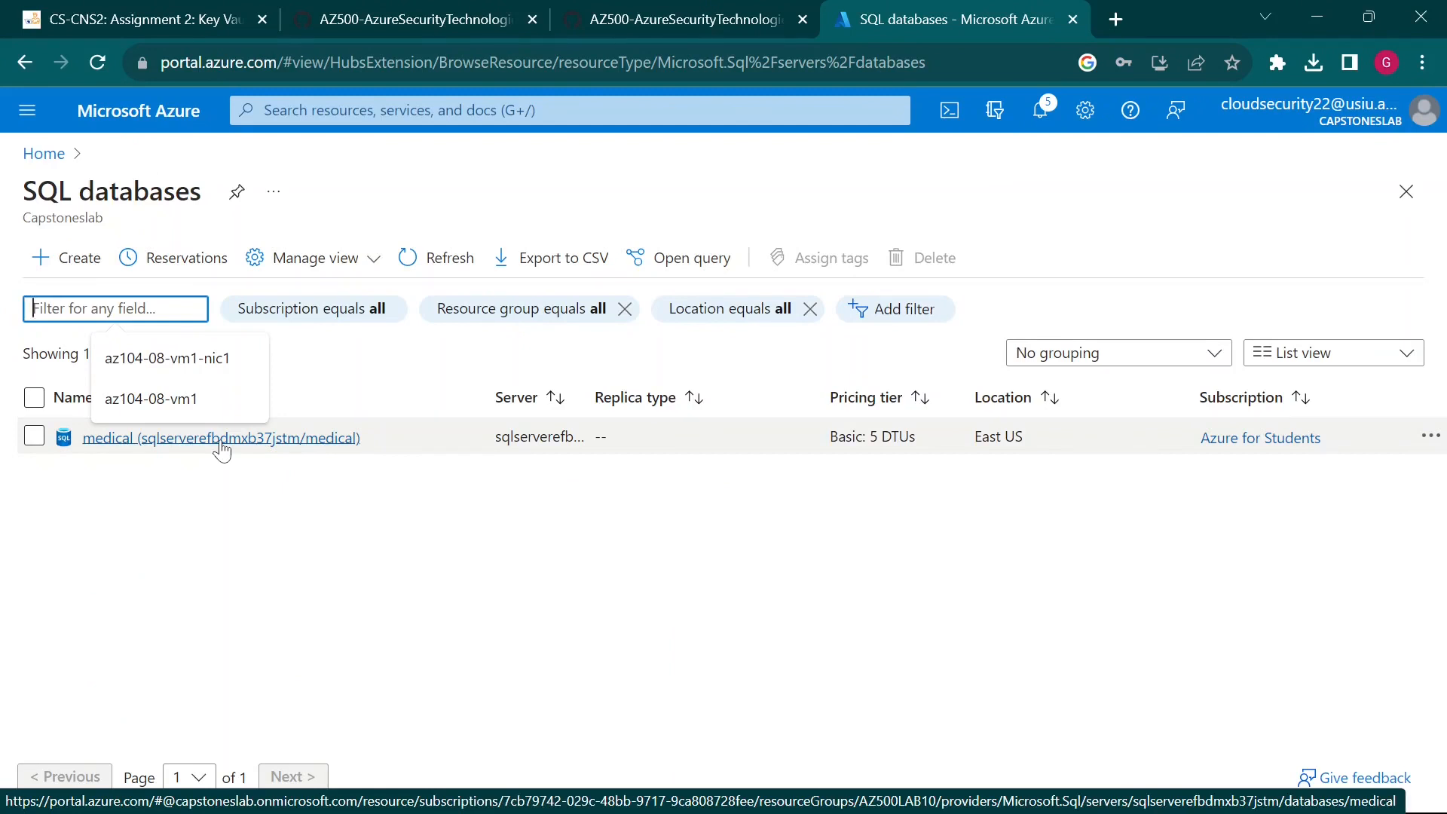
left_click(222, 445)
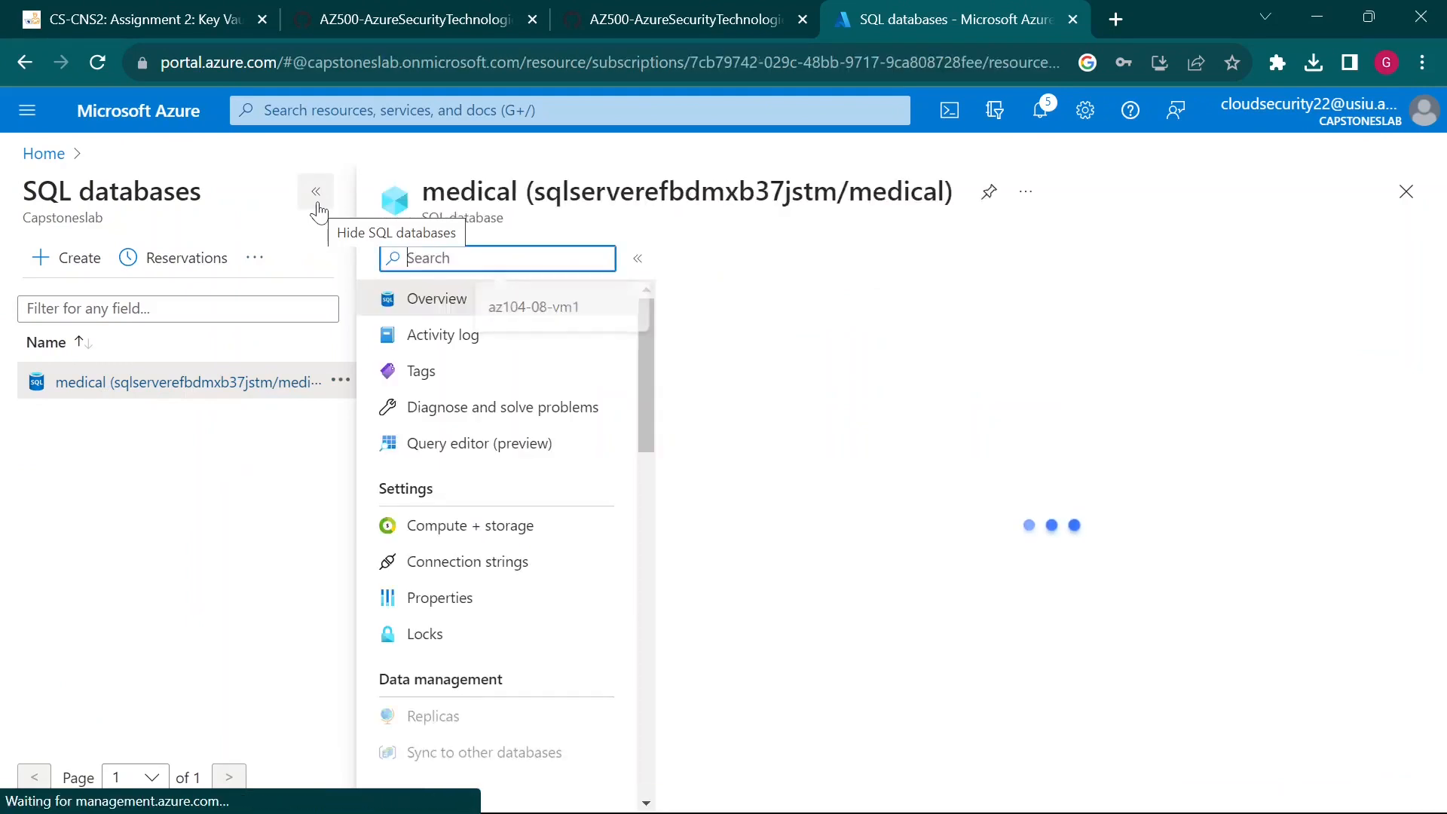
Following step 3 of the GitHub lab instructions, open the medical database's connection strings in the Azure portal and select the ADO.NET (SQL authentication) string
left_click(742, 19)
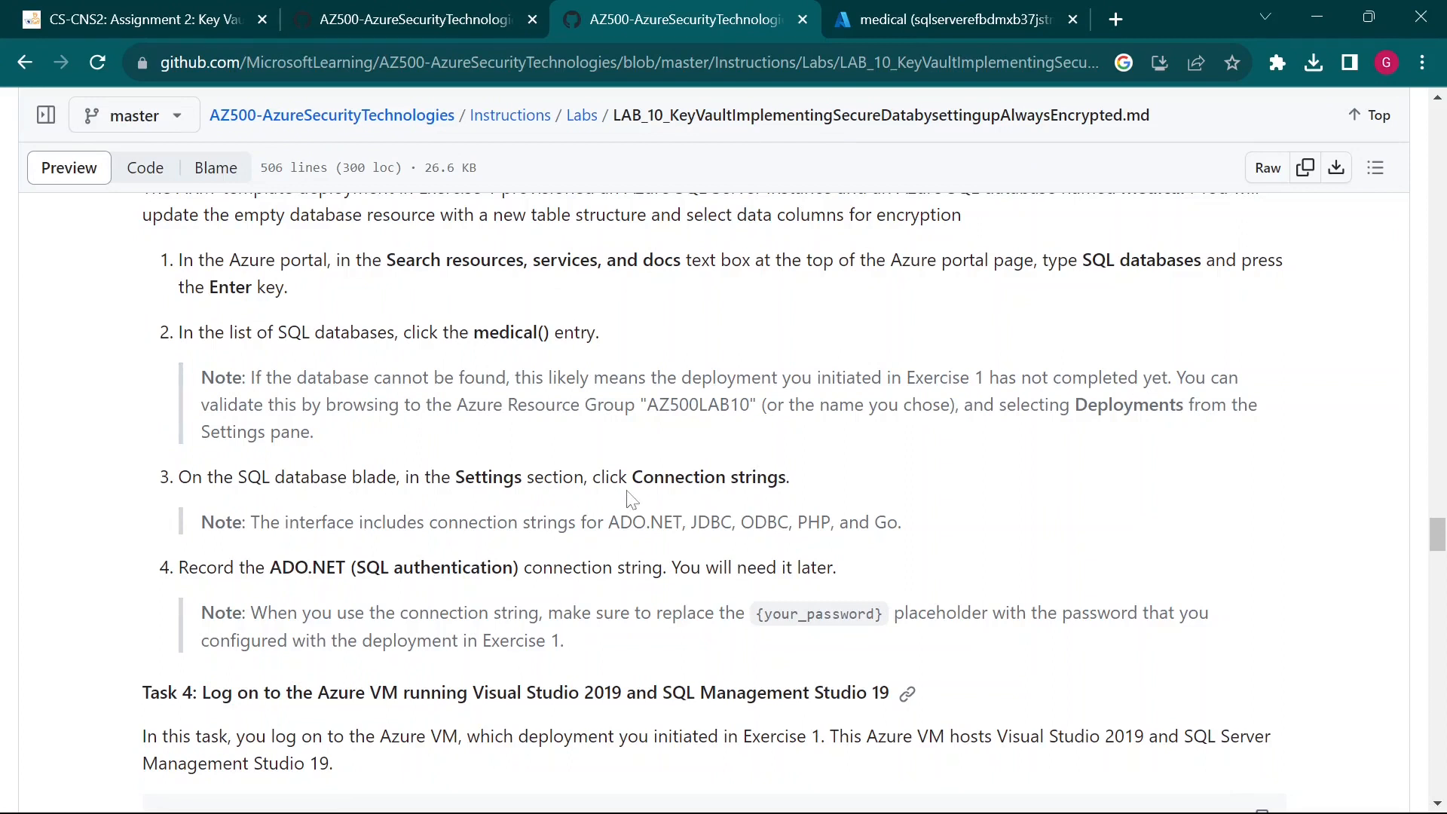
left_click(956, 19)
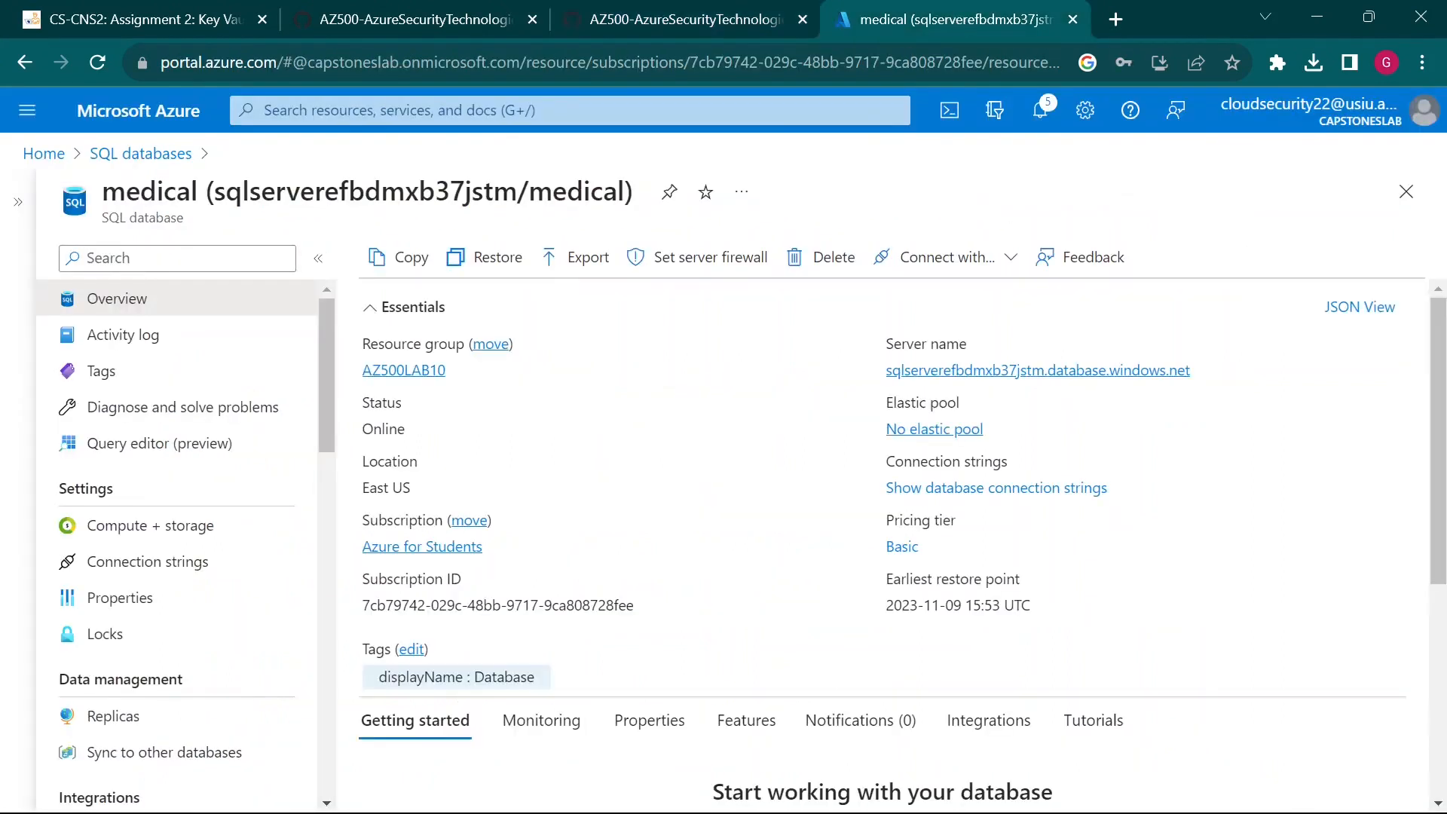
scroll(175, 612, "down", 2)
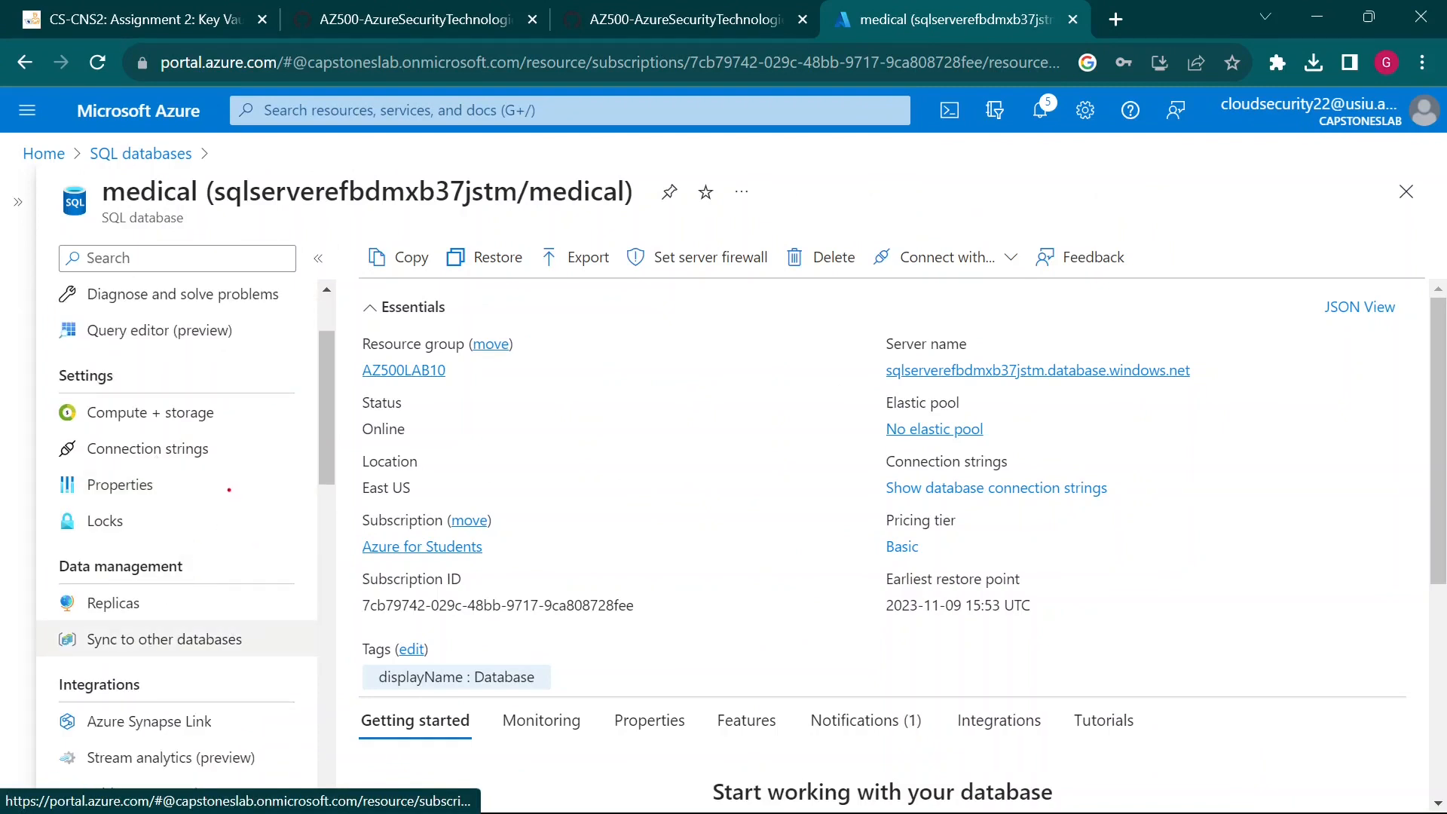
left_click(189, 456)
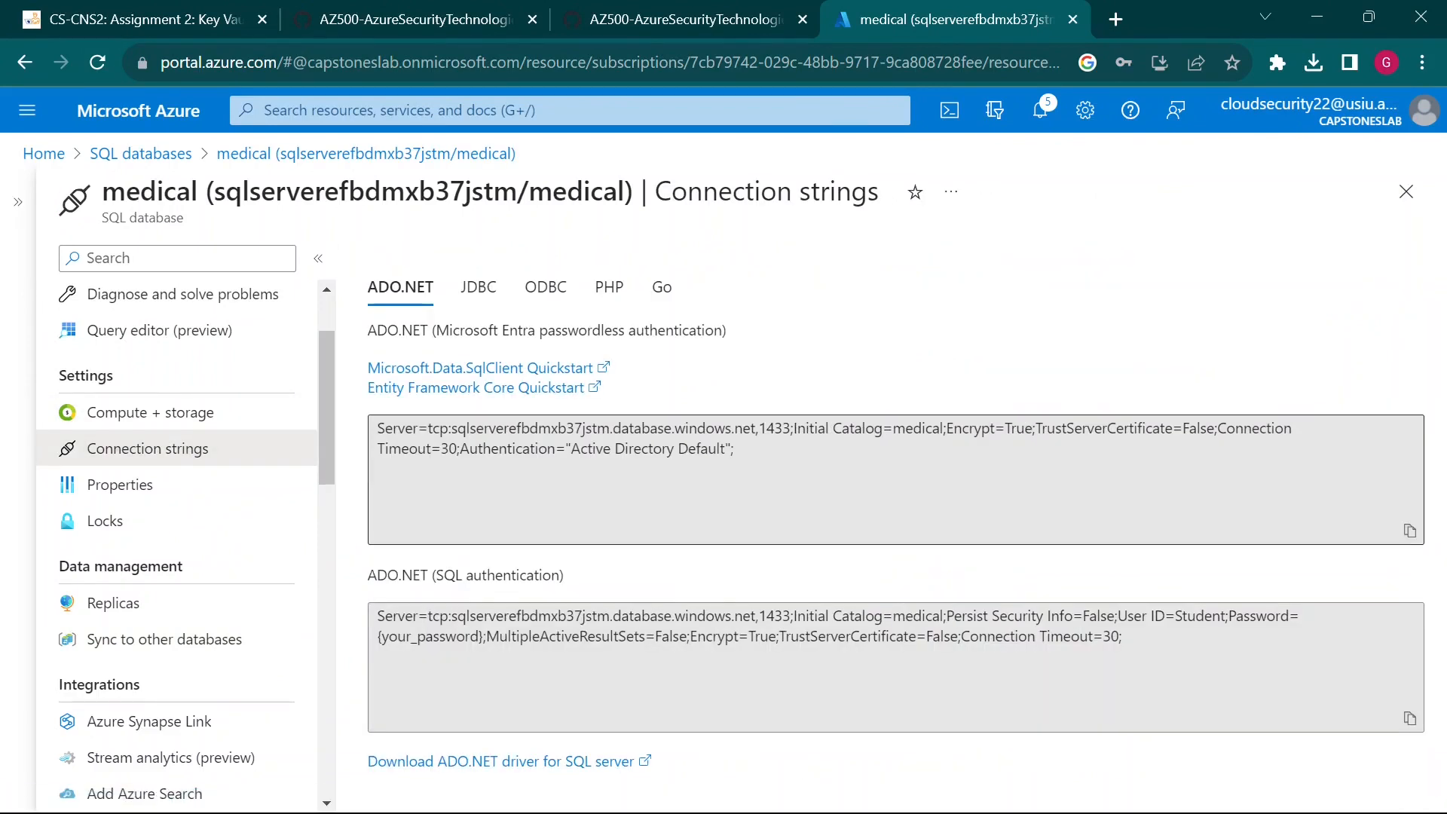
left_click(844, 469)
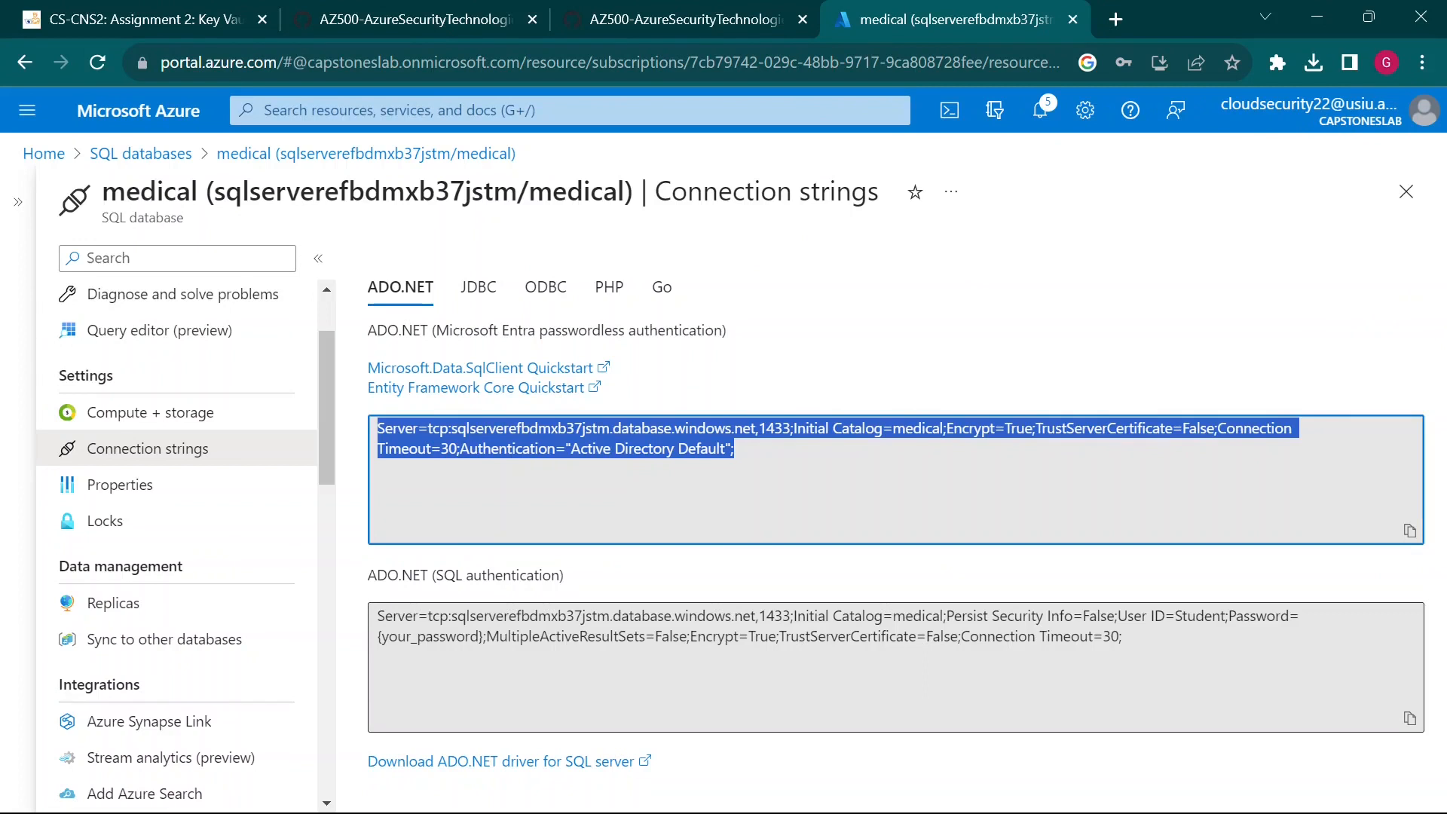
left_click(514, 665)
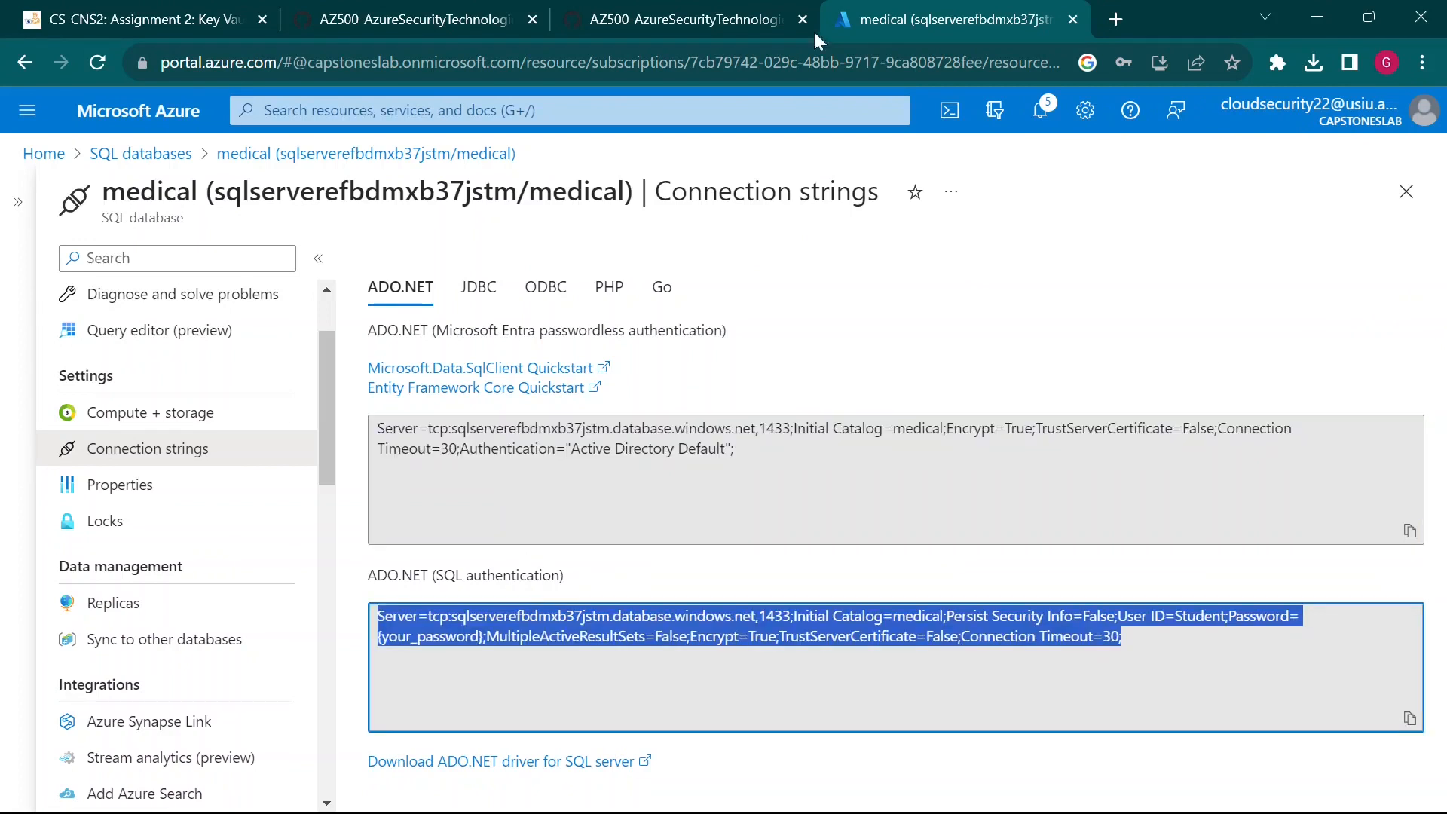
Read the GitHub lab's note on connection string types, view the JDBC, ODBC, PHP and Go versions in the Azure portal, and return to ADO.NET
left_click(686, 18)
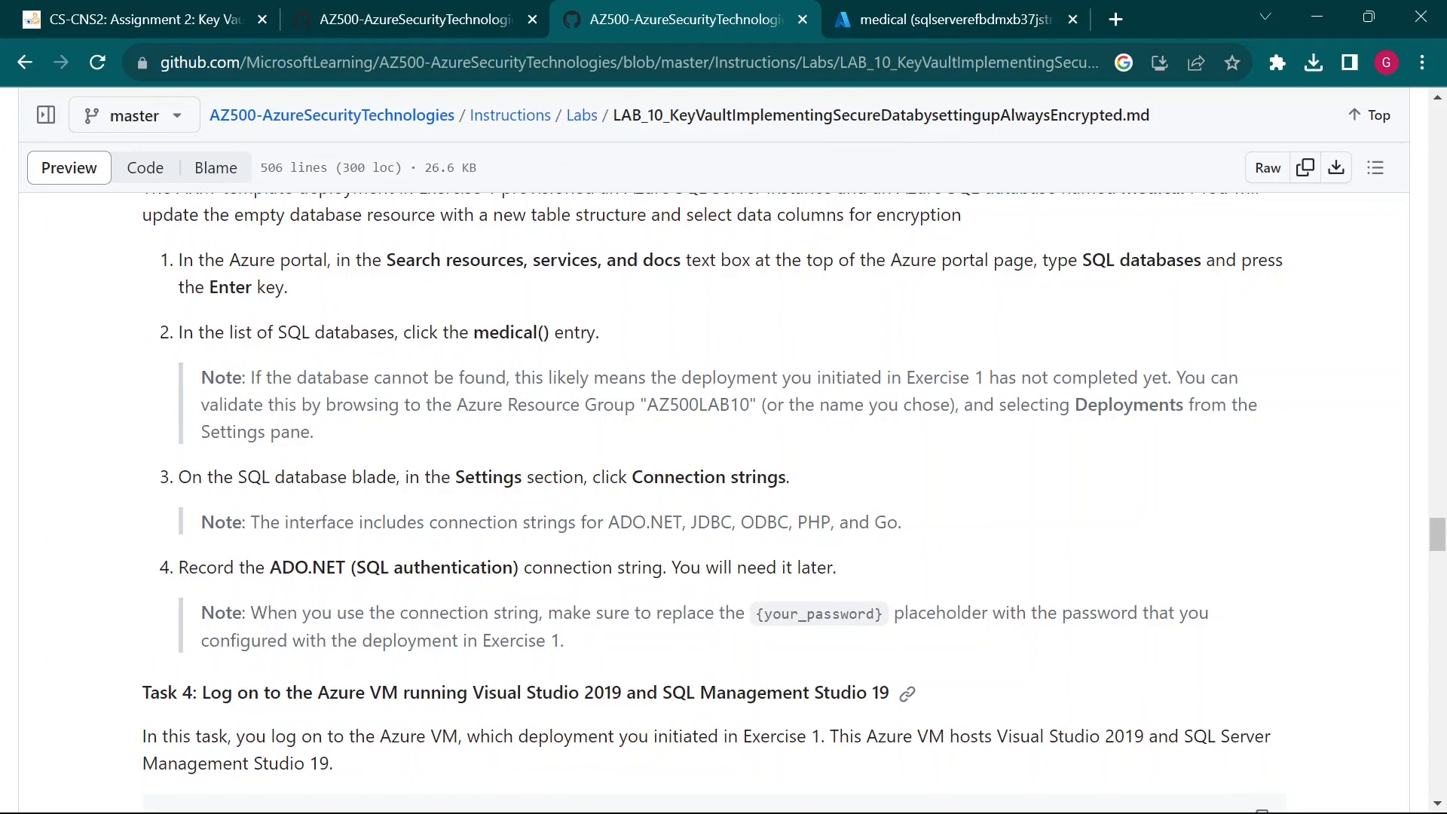
left_click_drag(407, 522, 663, 523)
left_click(663, 523)
left_click(975, 20)
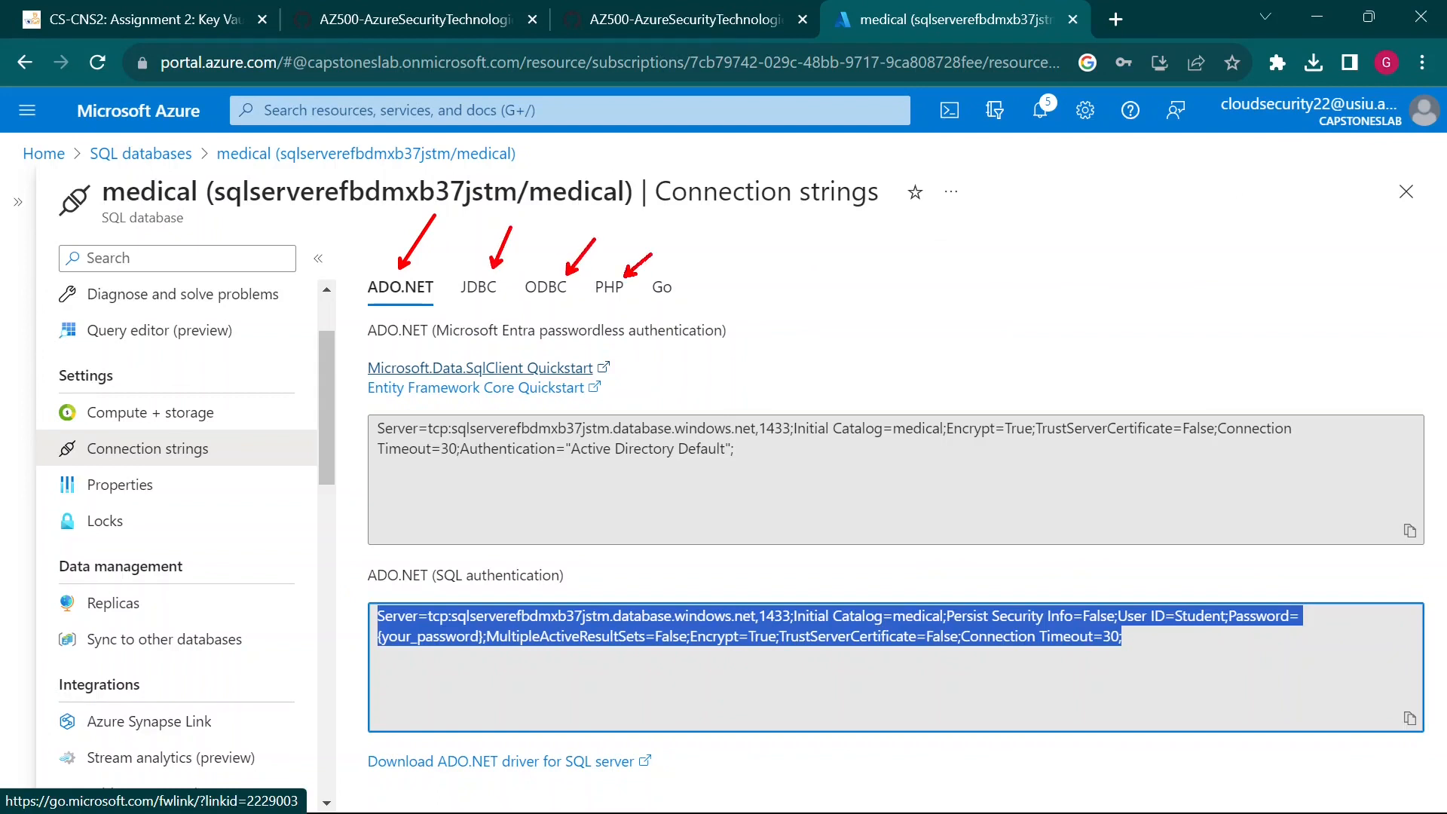
left_click(479, 289)
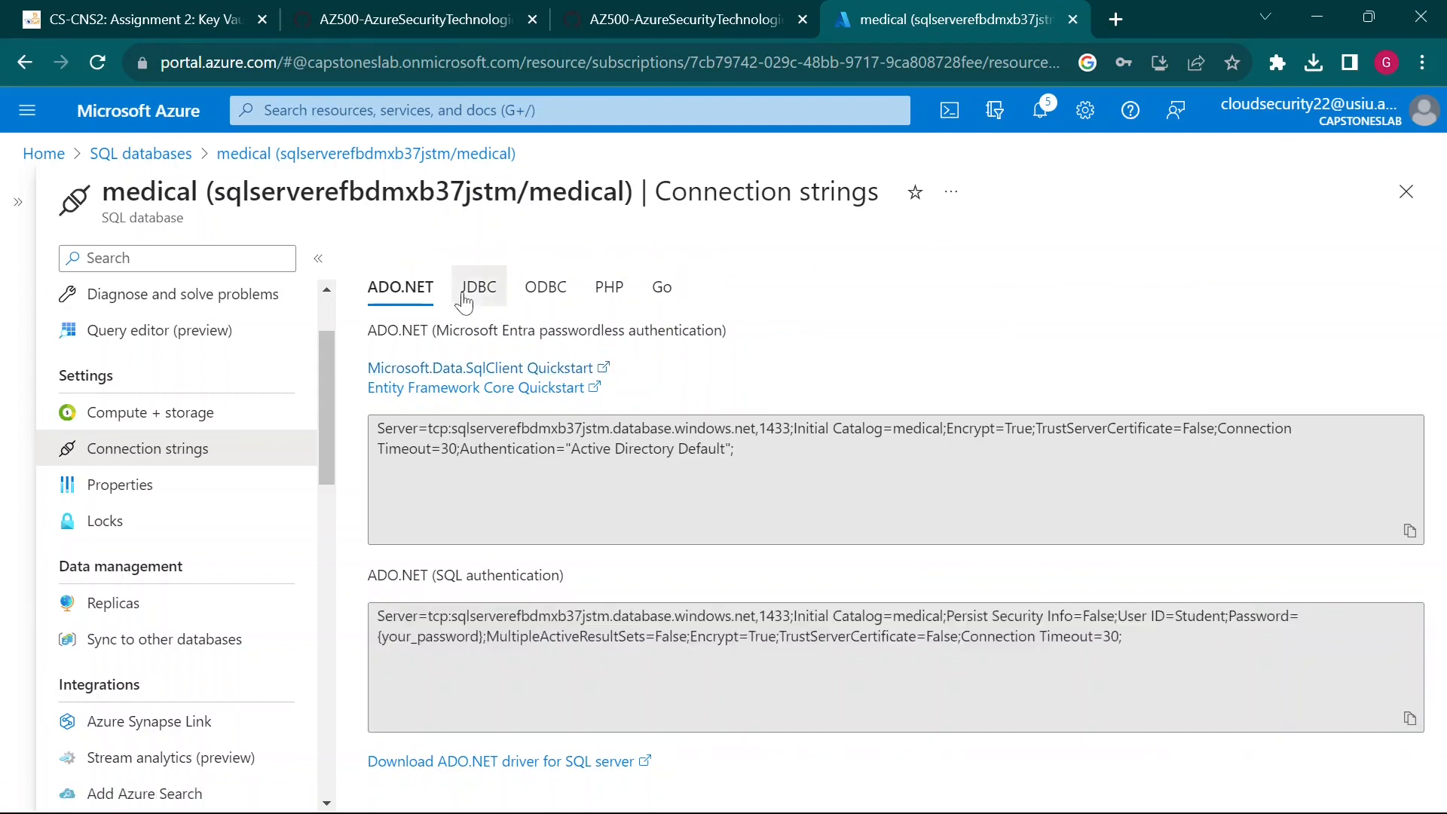
left_click(554, 297)
left_click(609, 288)
left_click(662, 289)
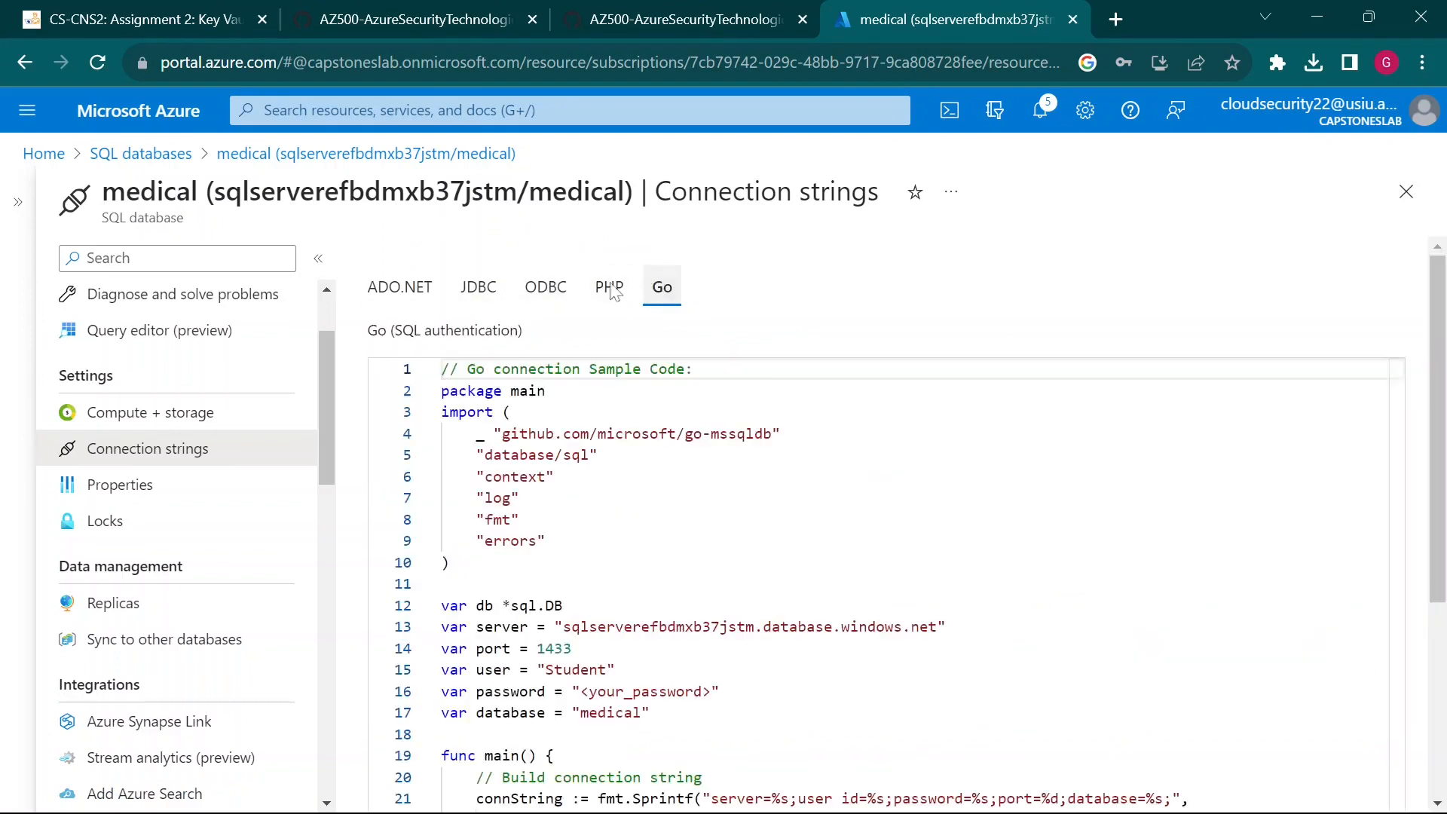
left_click(420, 299)
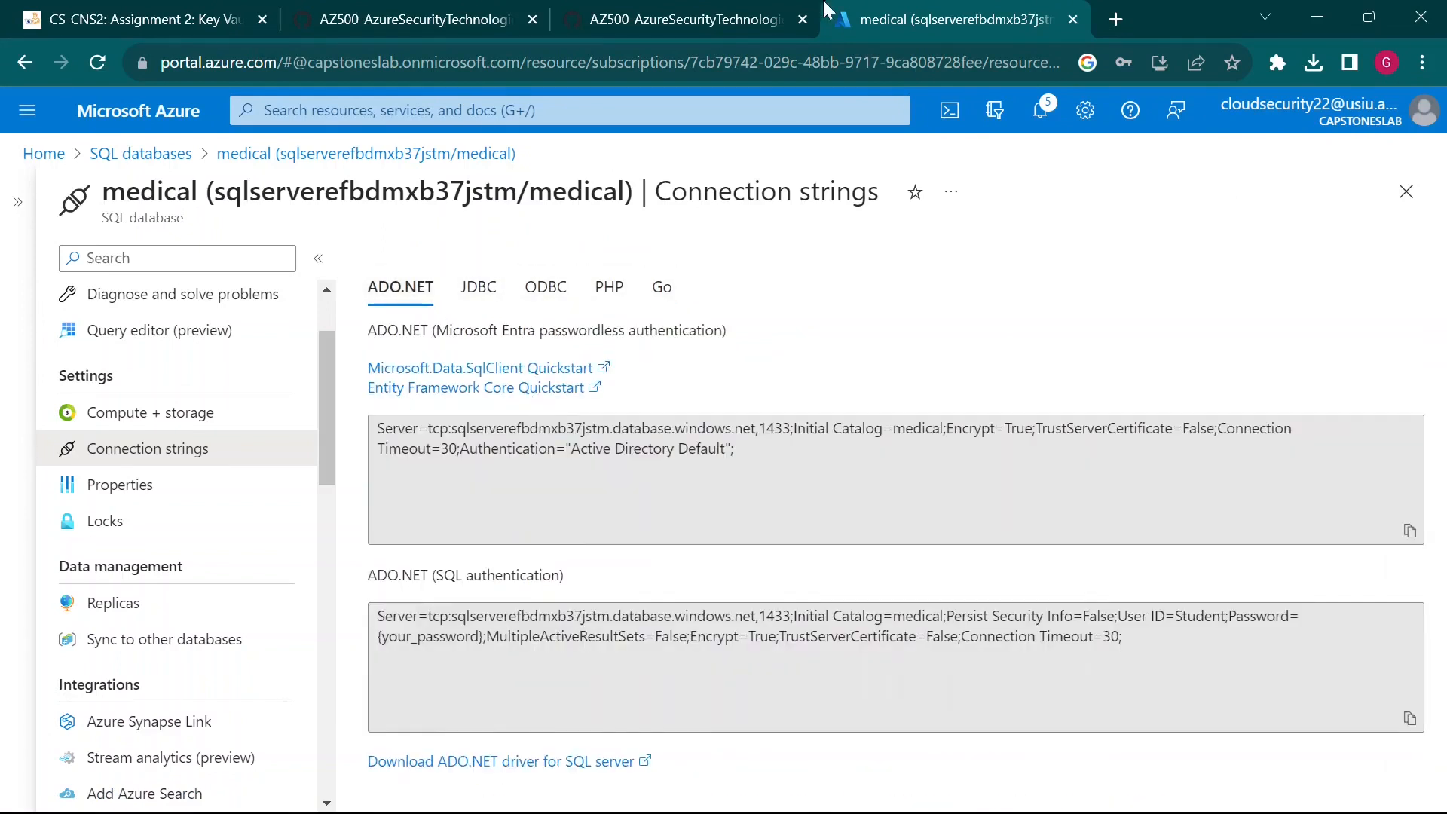
Compare step 4's note on replacing the {your_password} placeholder in the GitHub lab instructions with the ADO.NET (SQL authentication) string in the Azure portal
left_click(753, 11)
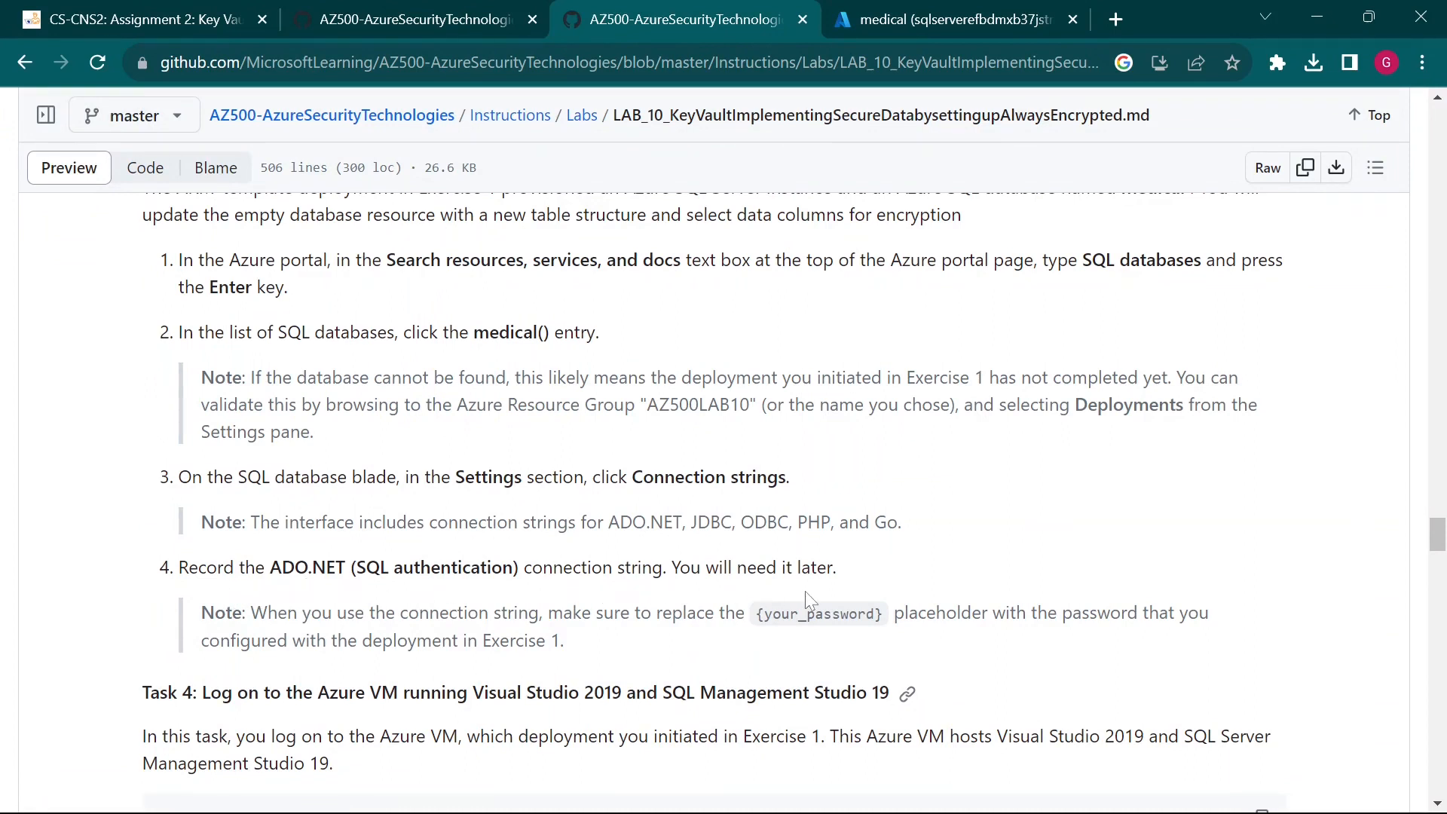
left_click(861, 10)
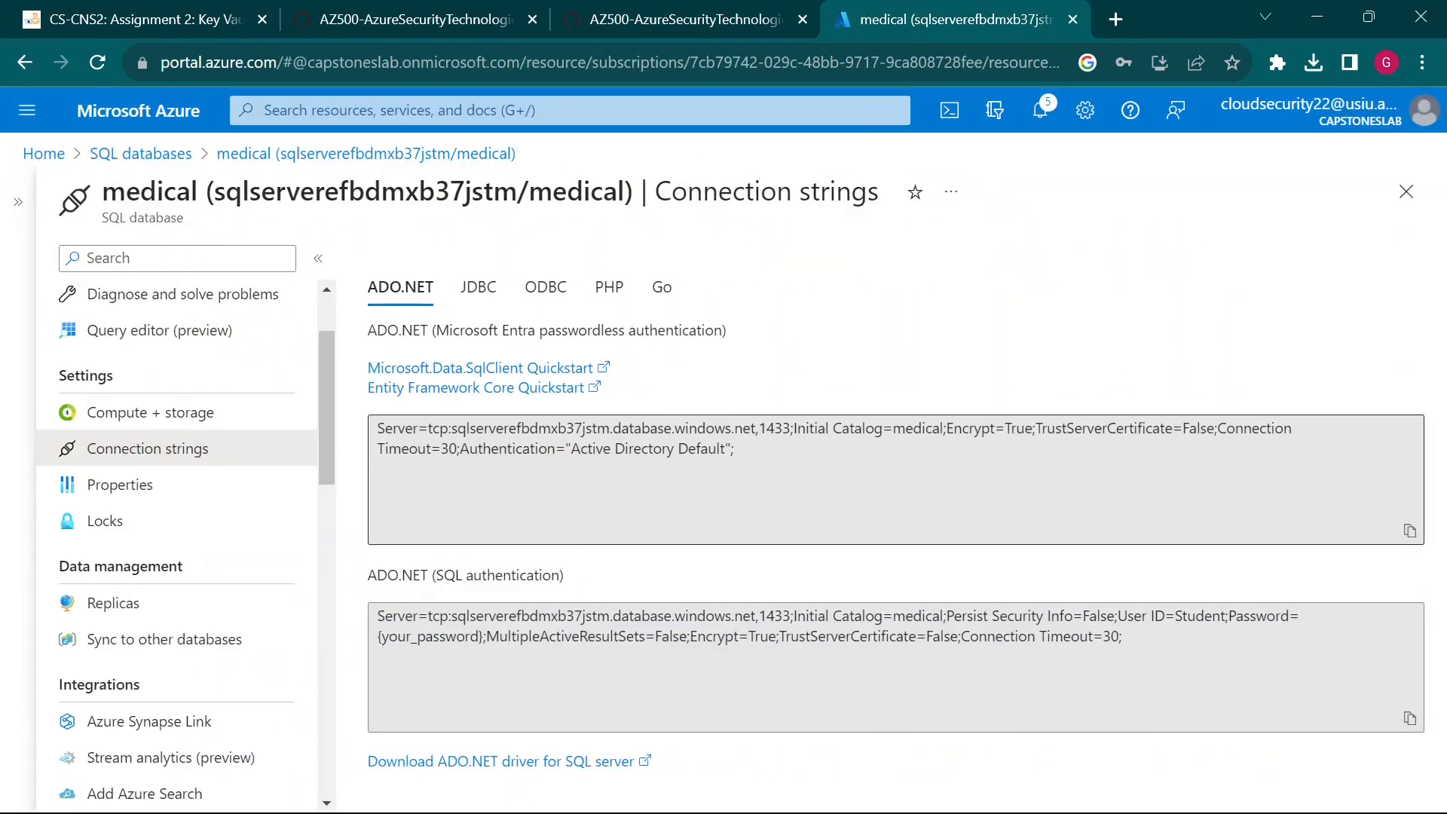
left_click(713, 15)
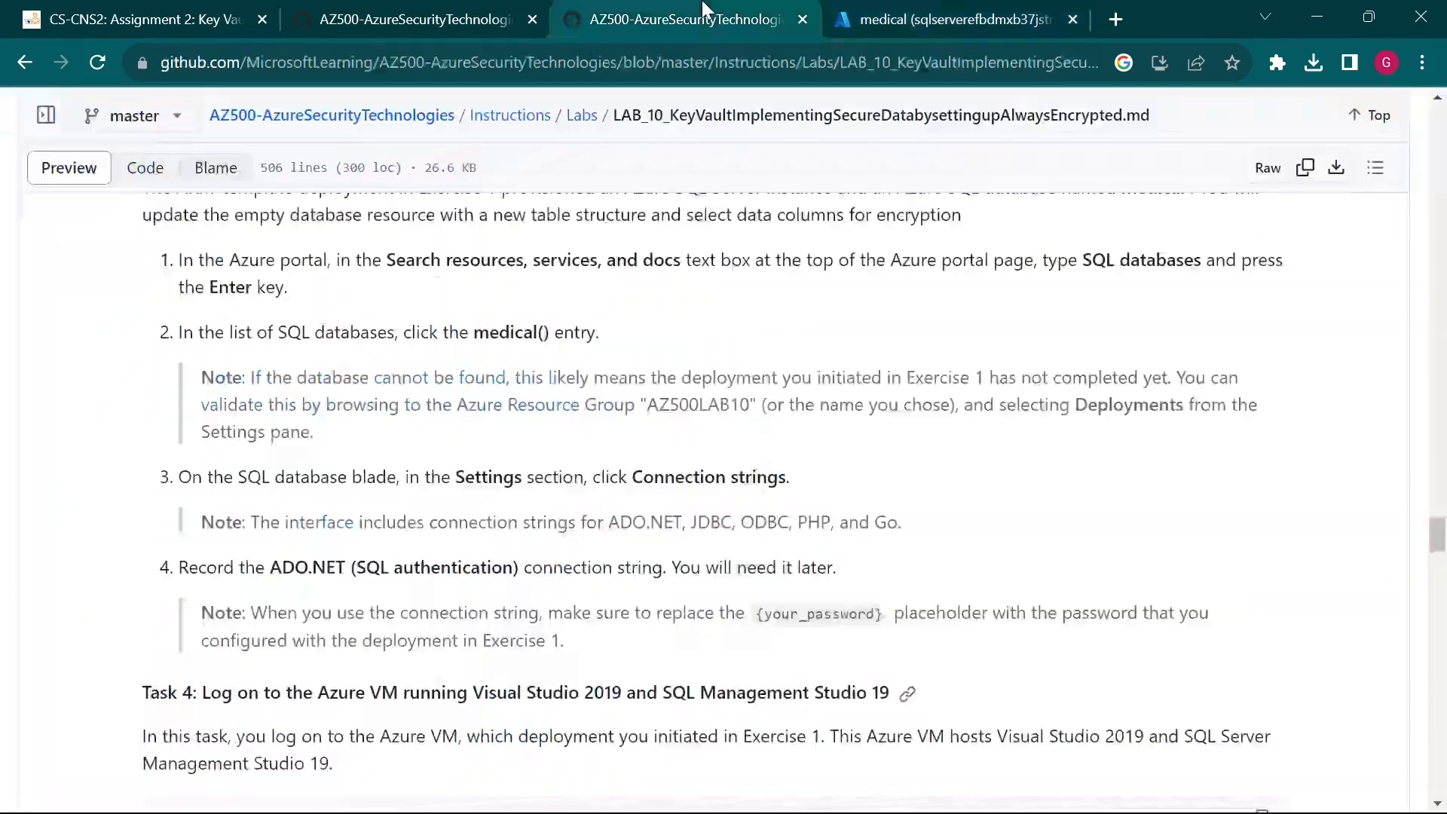
Check step 4 of the GitHub lab and copy the medical database's ADO.NET (SQL authentication) connection string in the Azure portal
left_click_drag(357, 567, 524, 567)
key("ctrl+Tab")
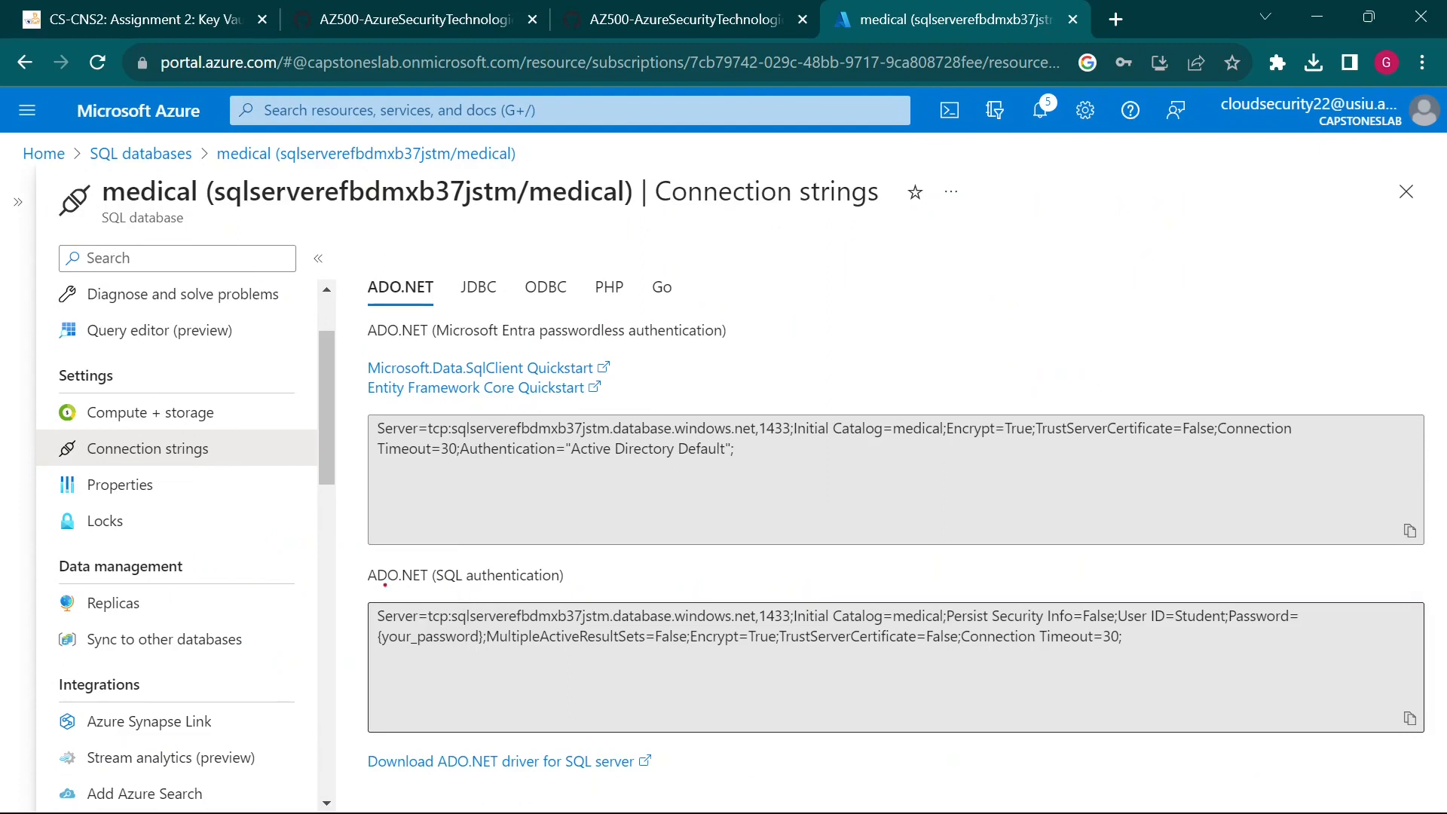
left_click_drag(360, 564, 582, 602)
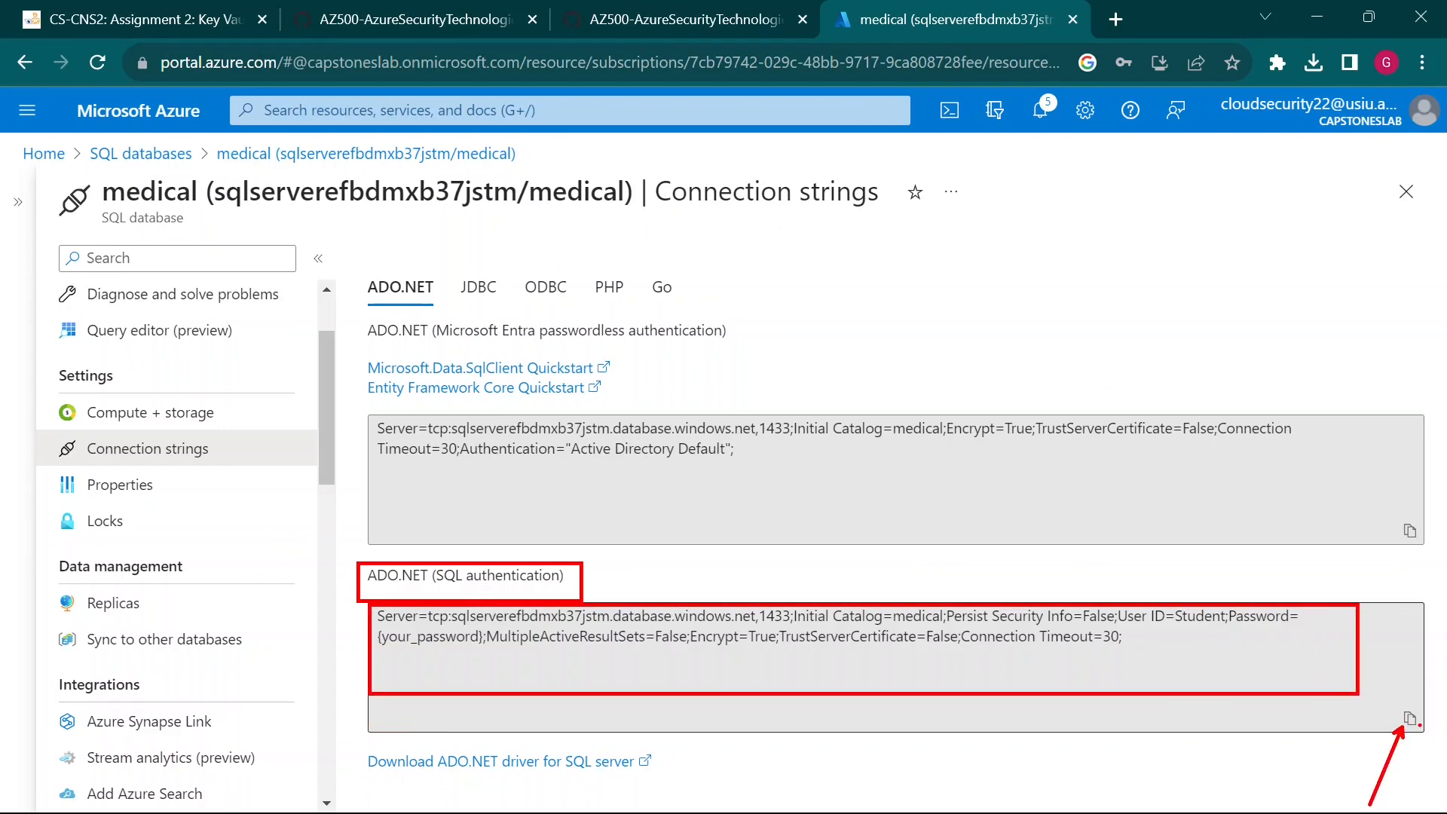
left_click(1410, 720)
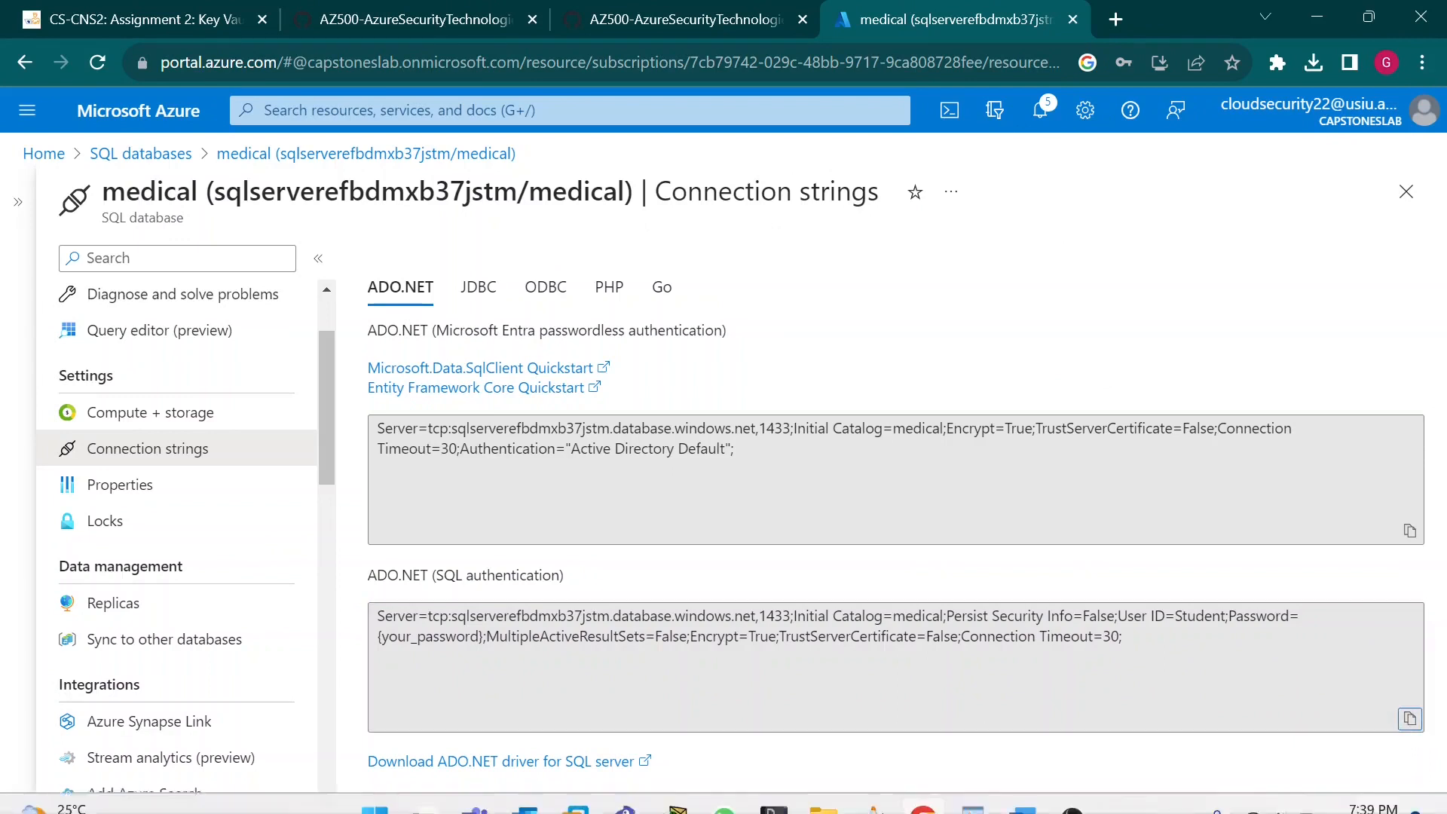
In the WordPad notes, add the heading "SQL ADO.NET Connection String" after the Secret ID and paste the copied string below it
left_click(974, 788)
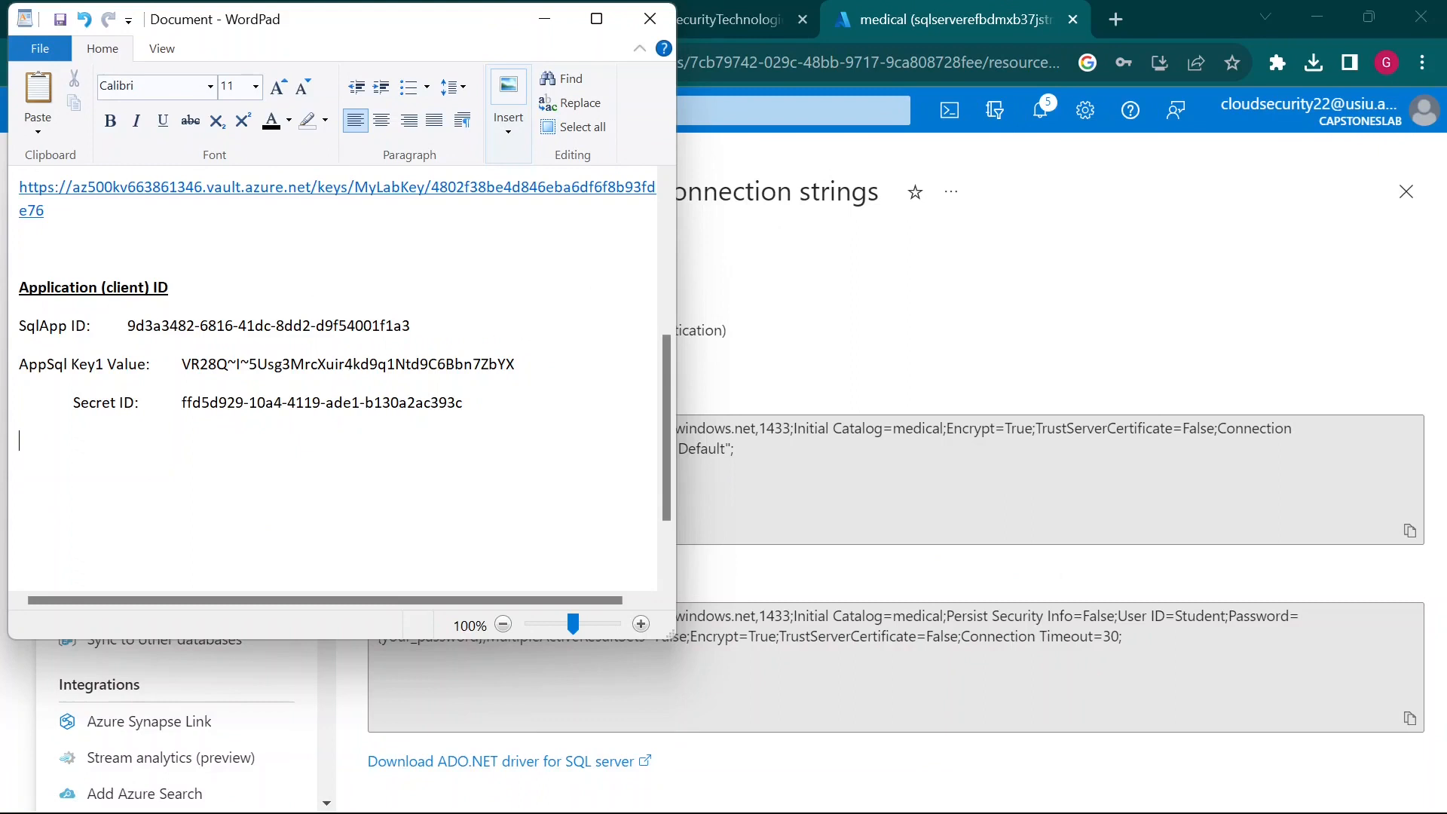
key("Return")
key("Return")
key("Return")
key("Caps_Lock")
type("SQ")
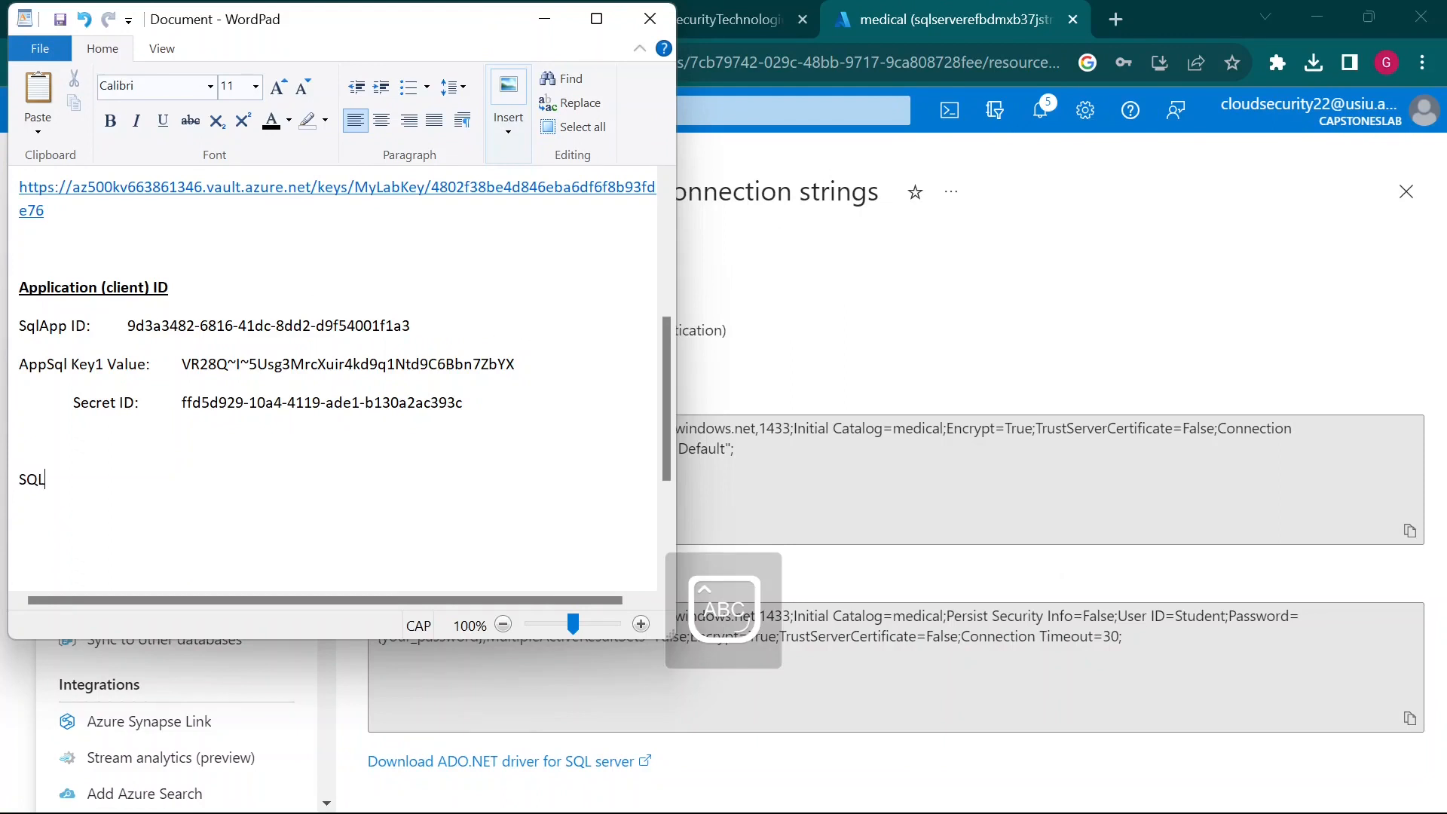
type("L ADO.NET C")
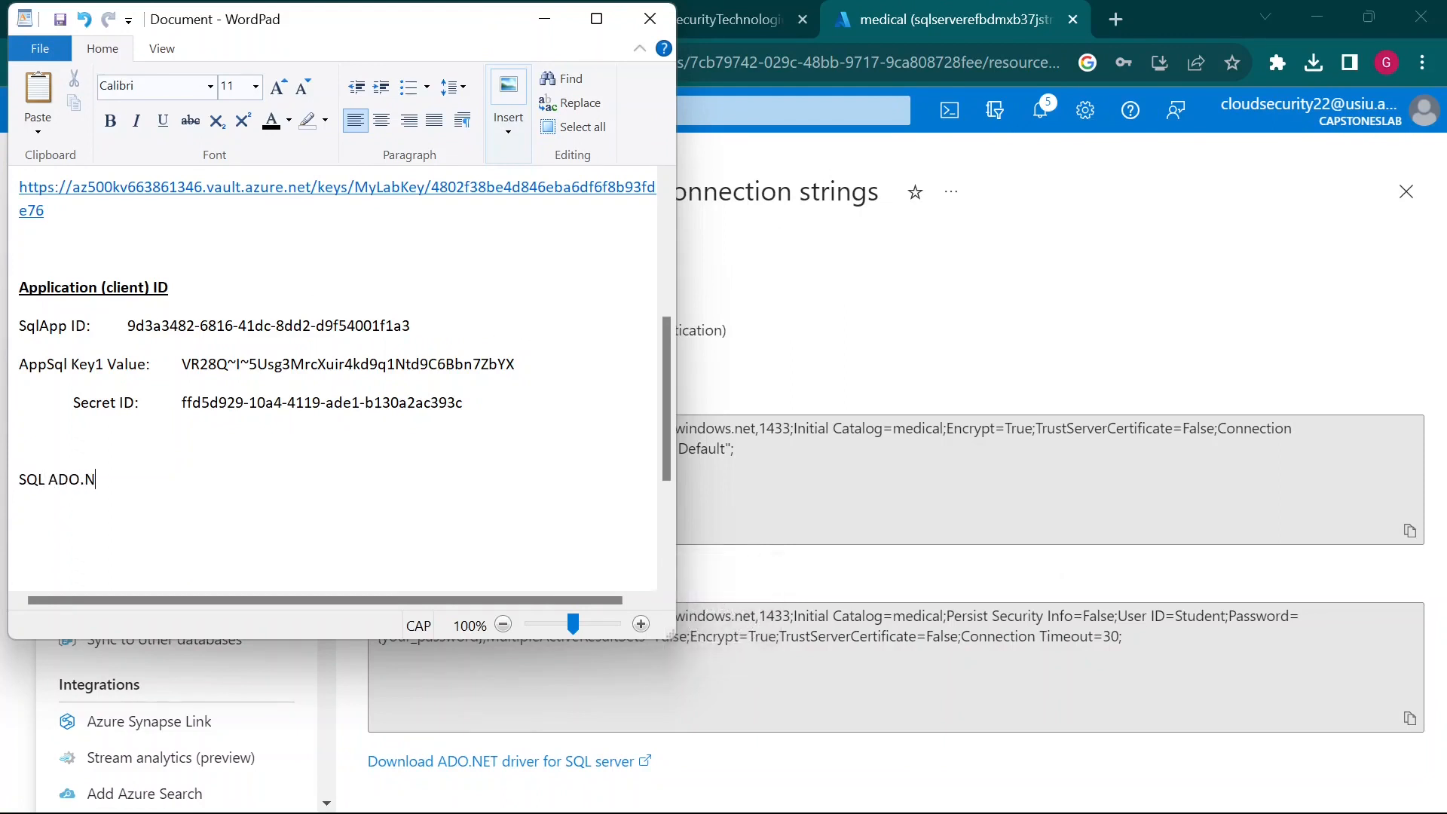
key("Caps_Lock")
type("onnect")
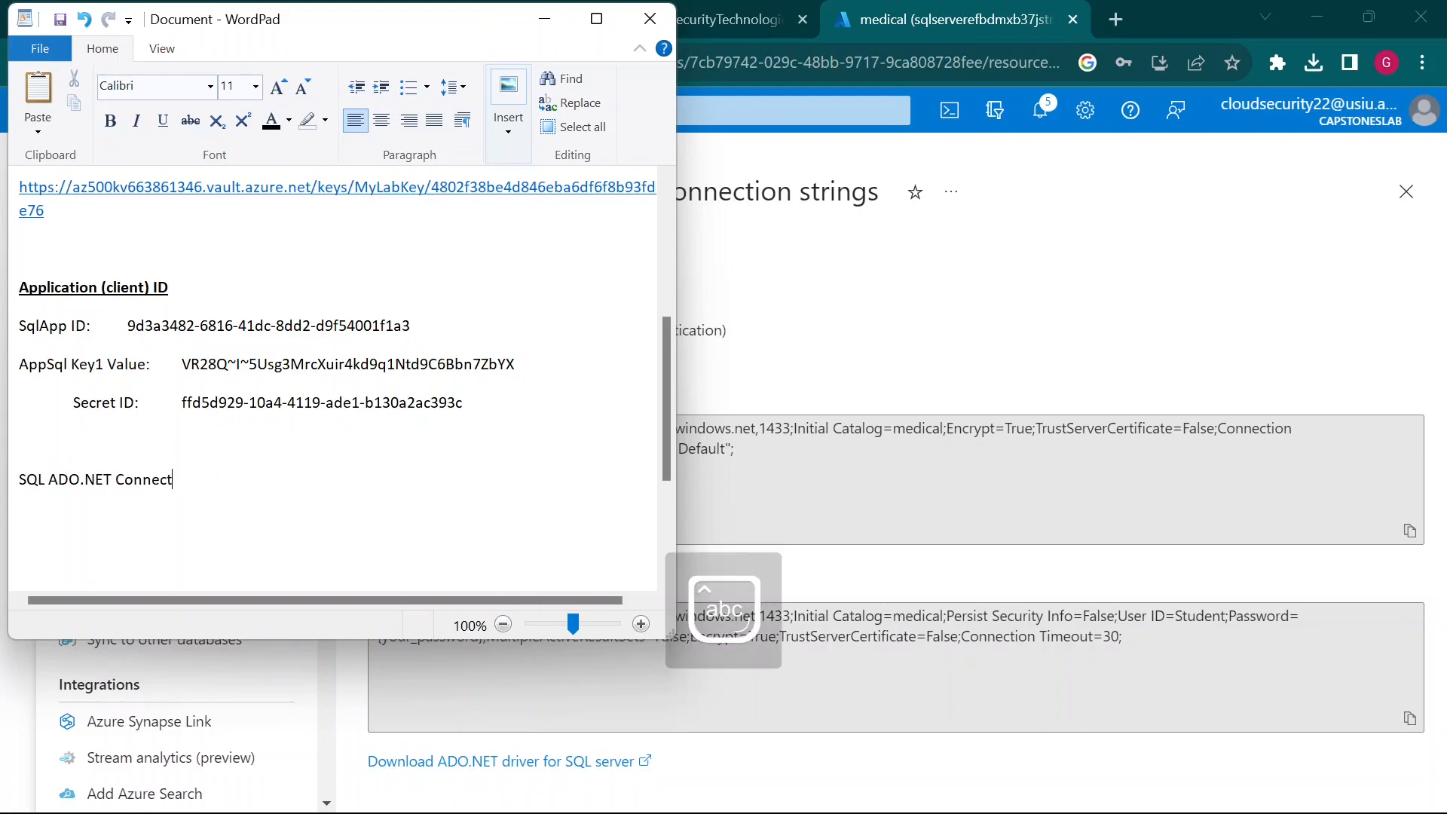
type("ion String")
key("Return")
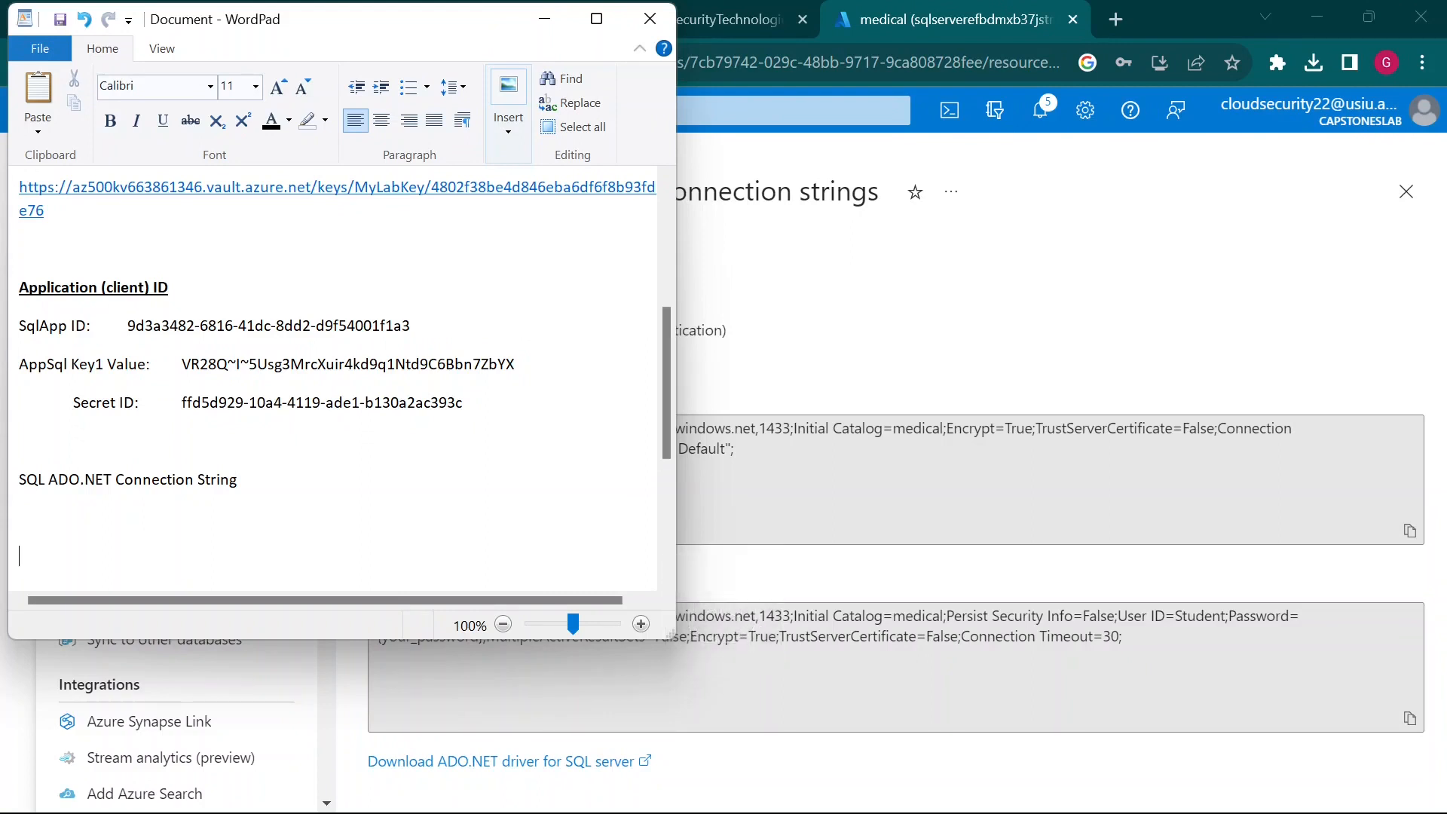
key("ctrl+v")
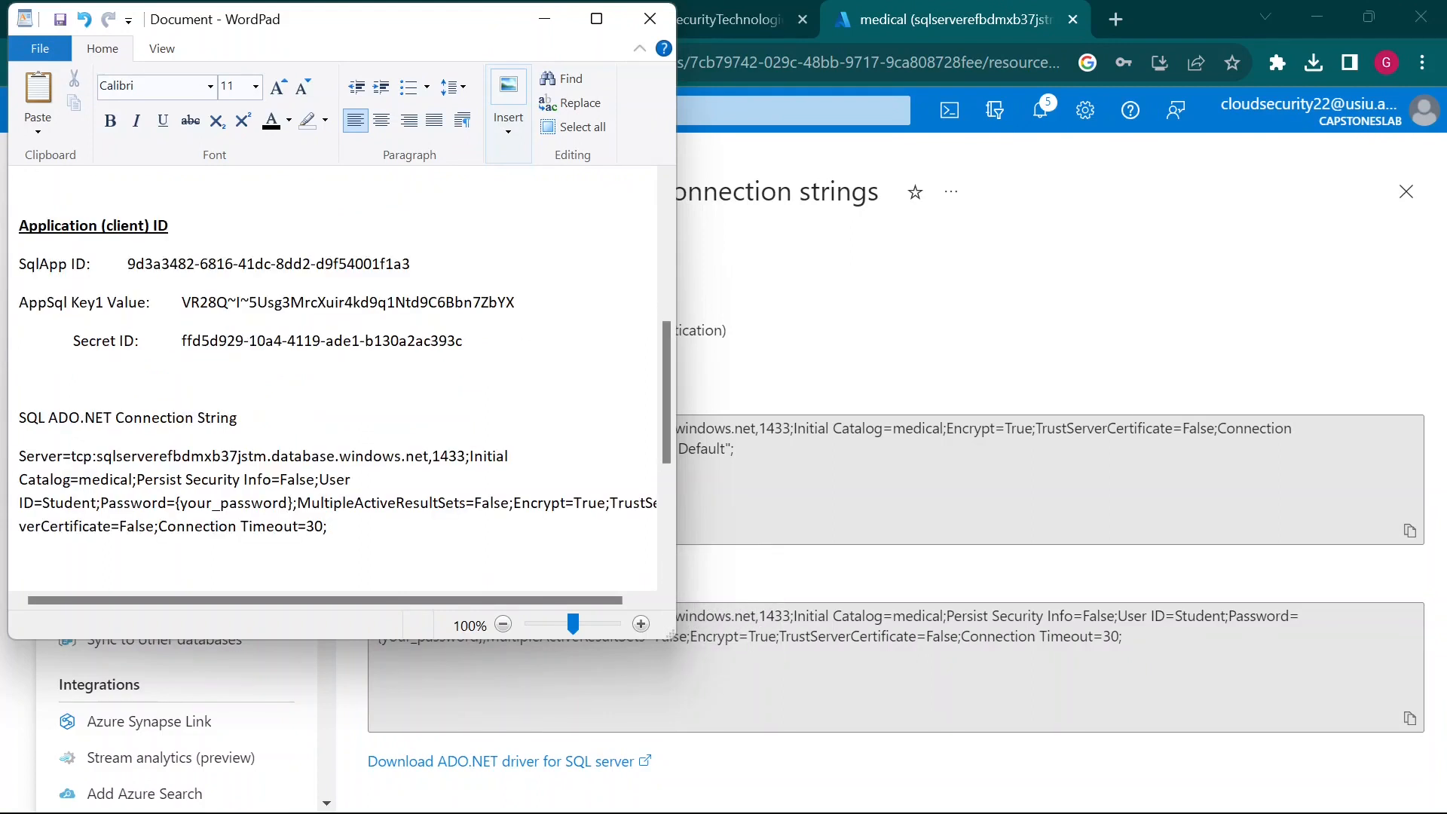
left_click(932, 334)
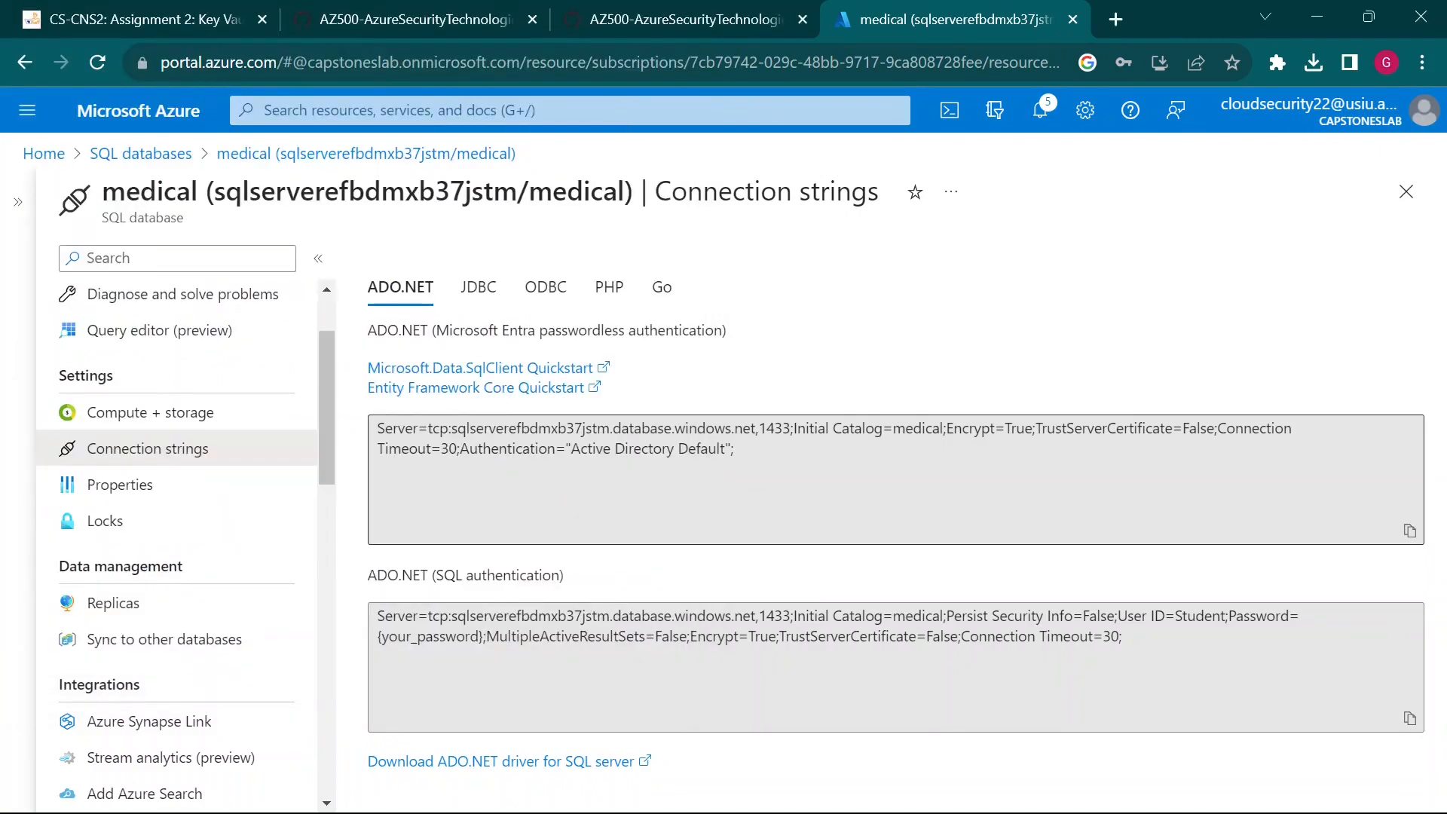
Return to the GitHub lab and read Task 4's introduction on the Azure VM hosting Visual Studio 2019 and SQL Server Management Studio 19
left_click(678, 19)
scroll(362, 592, "down", 3)
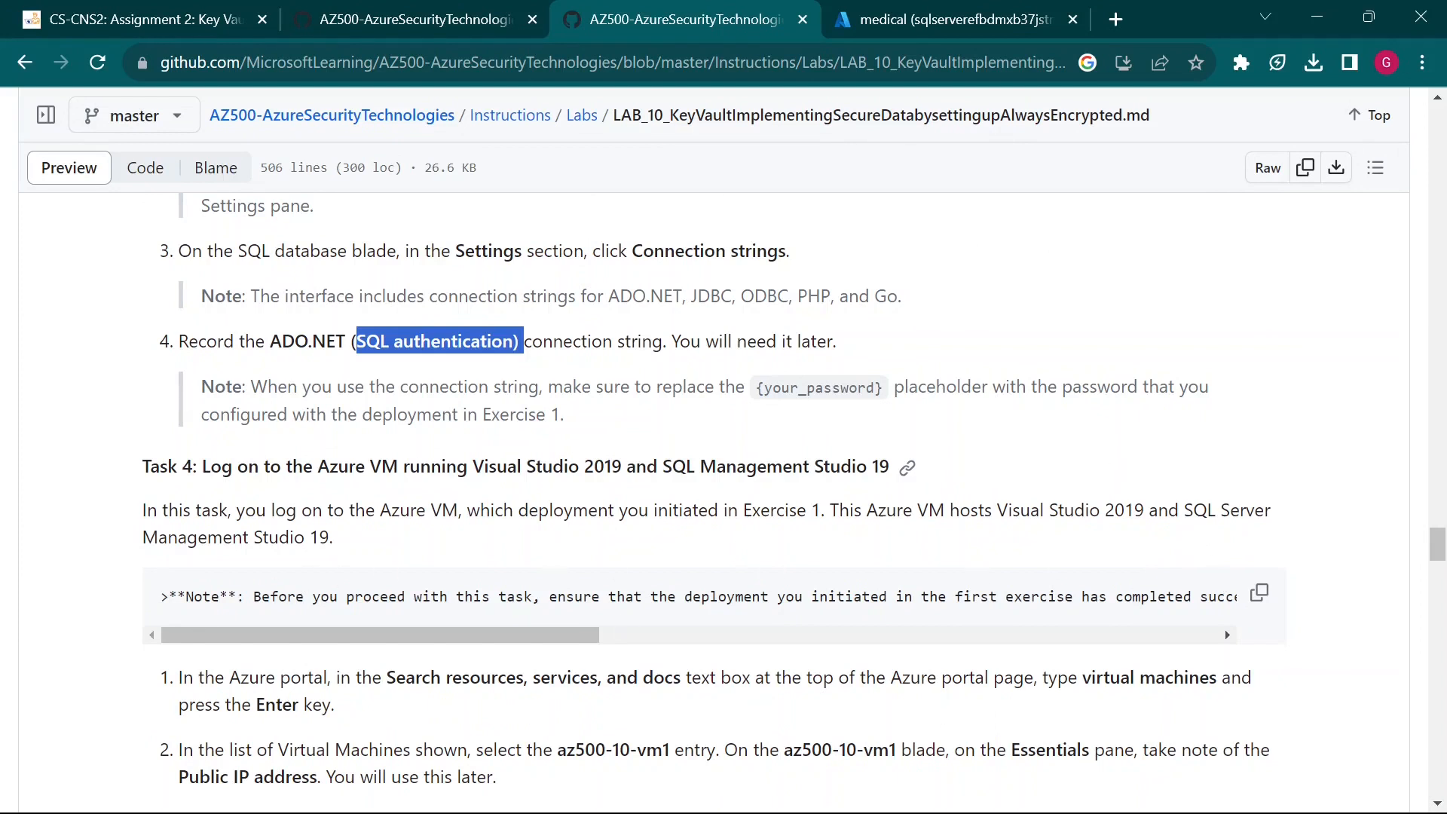
left_click_drag(1185, 510, 333, 538)
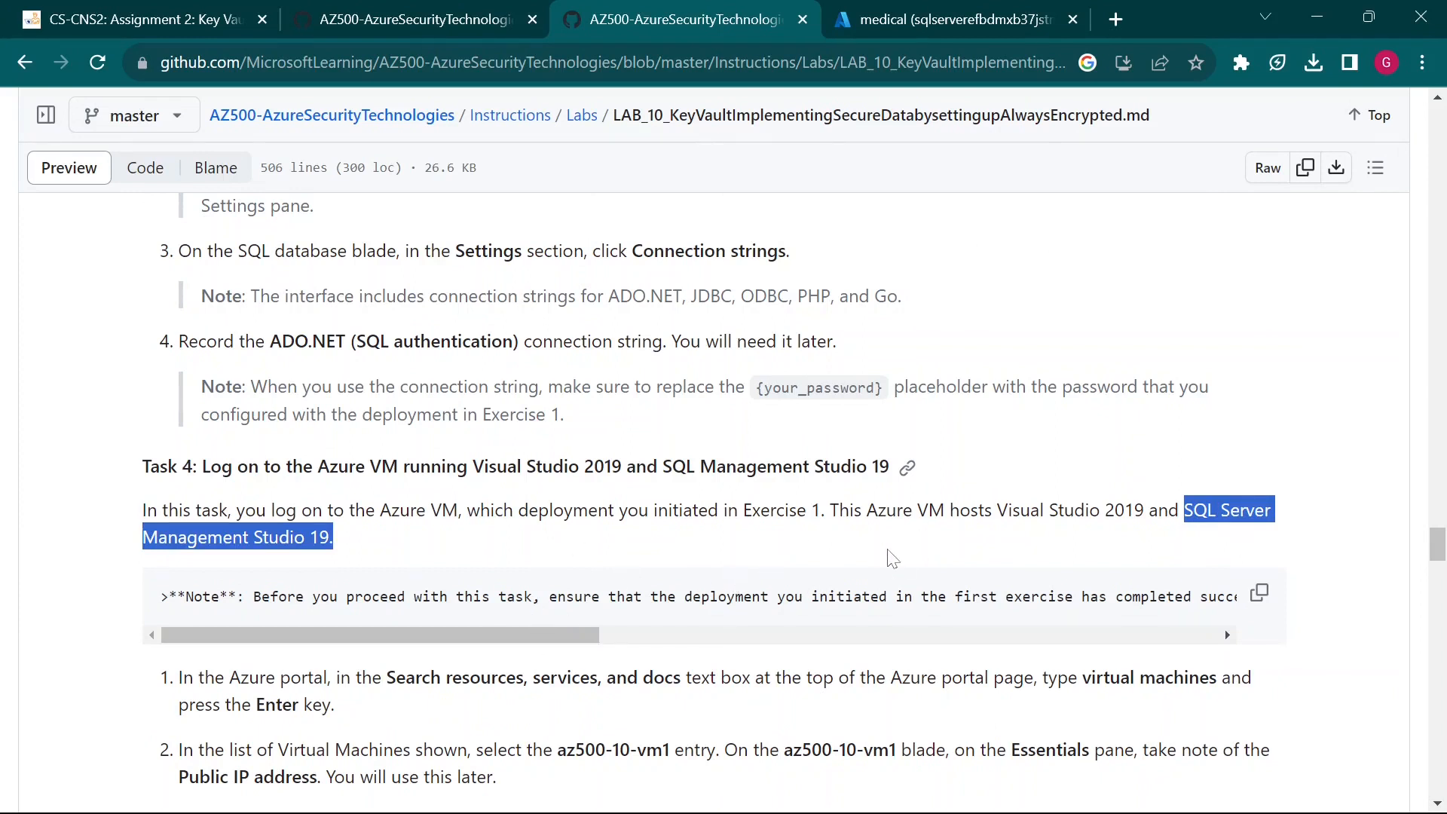
mouse_move(1030, 809)
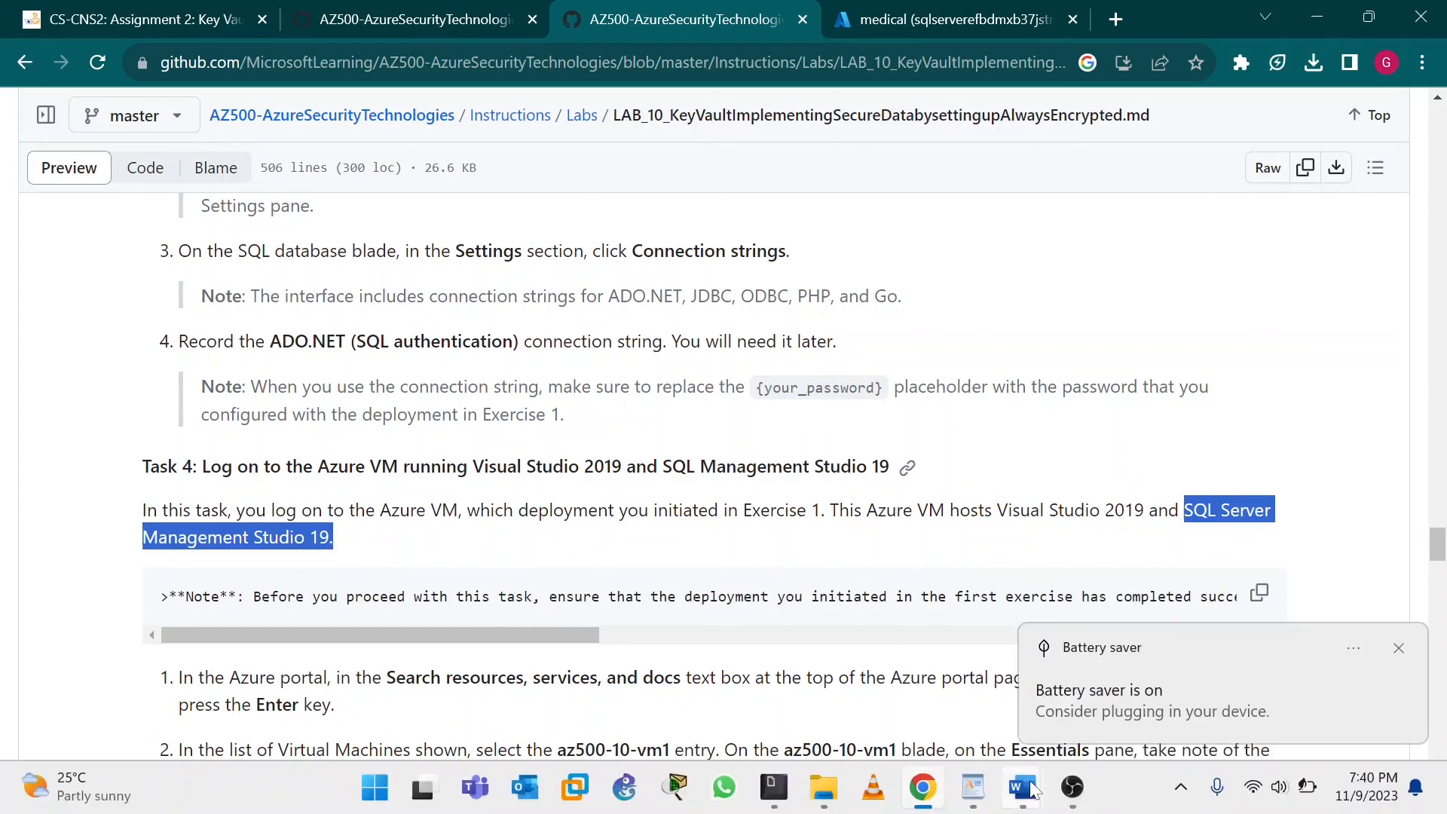
left_click(1221, 400)
left_click_drag(997, 510, 1134, 510)
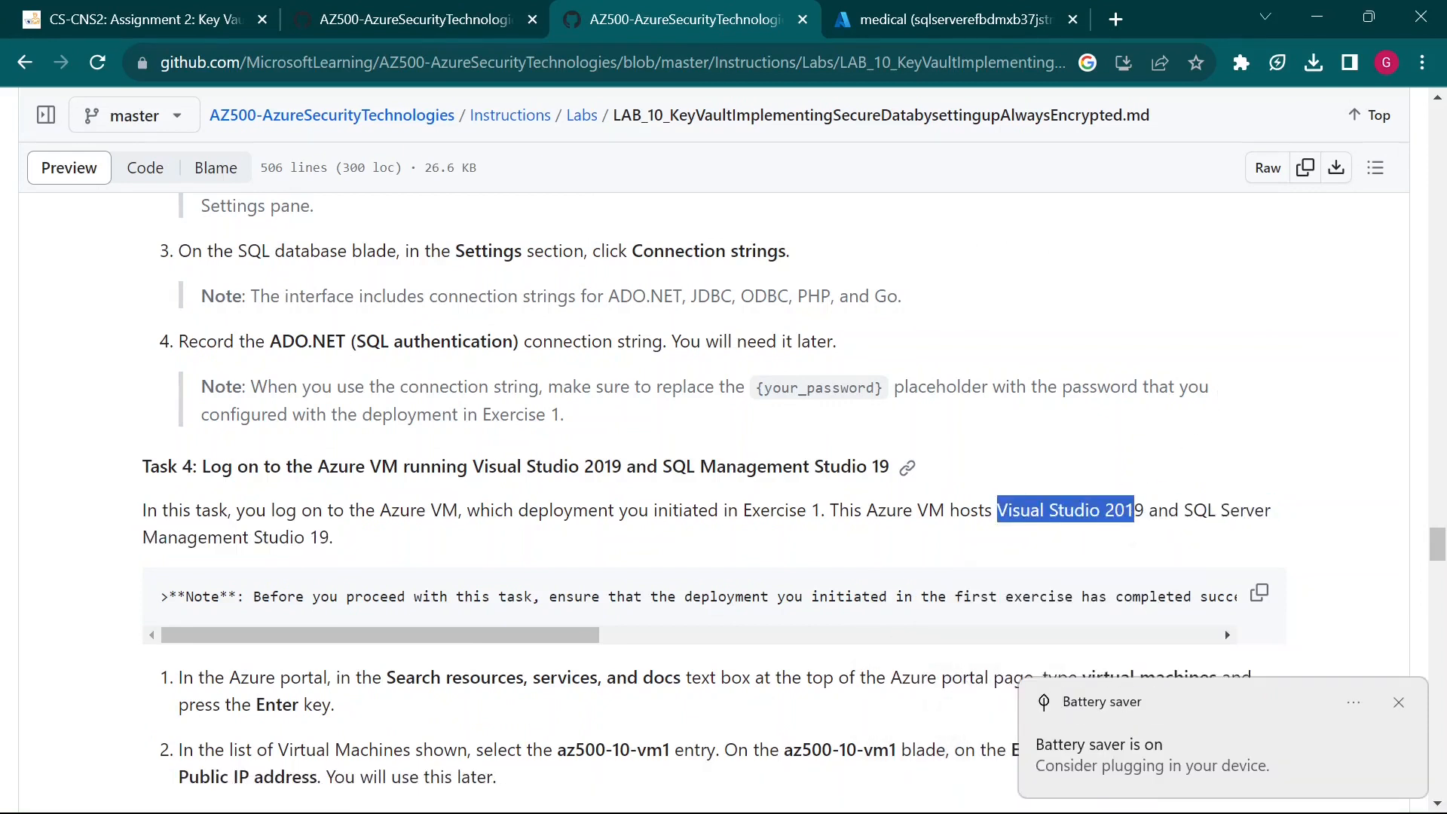
left_click(1136, 512)
left_click(1401, 704)
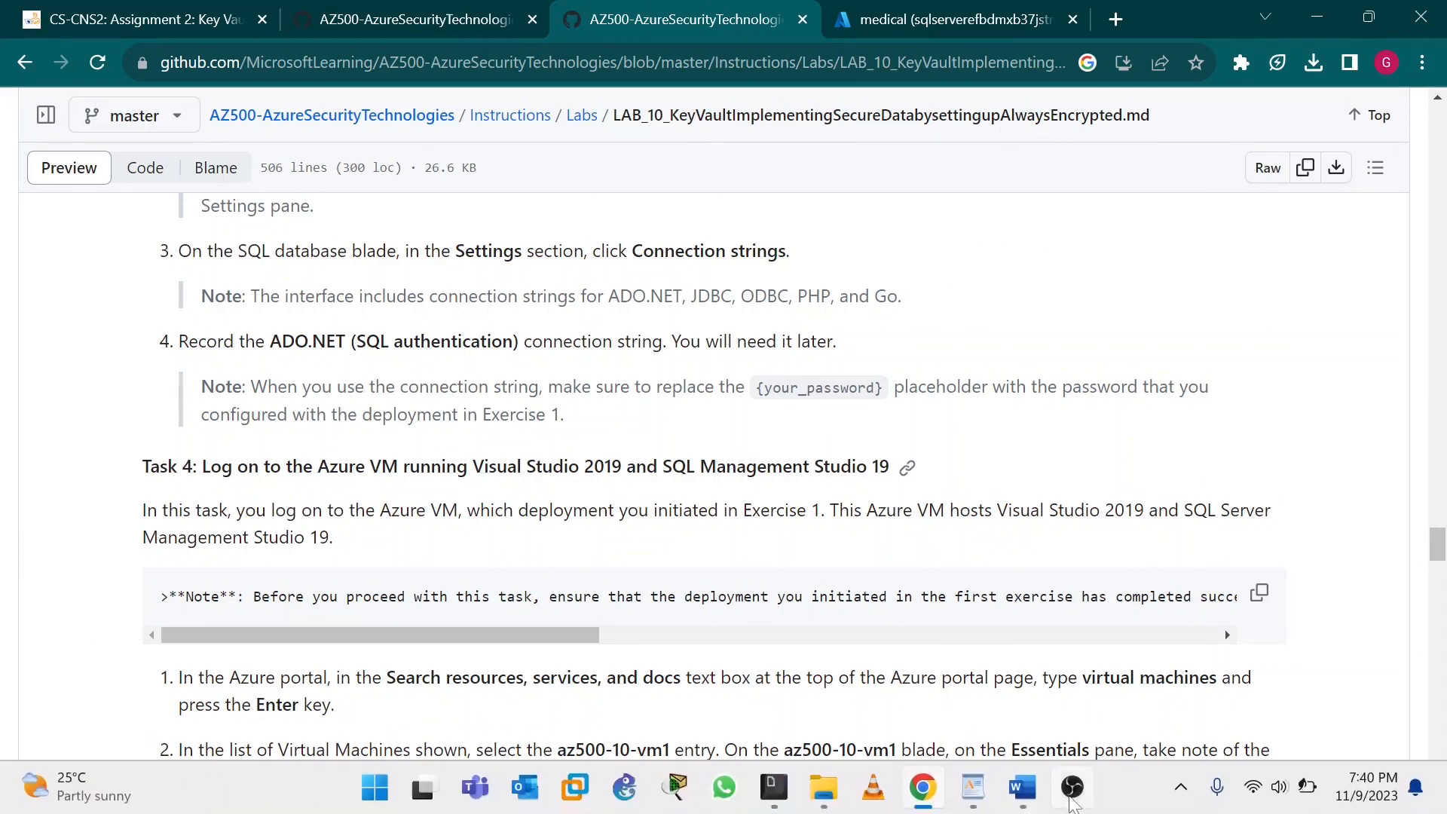
left_click(1074, 805)
left_click(1190, 603)
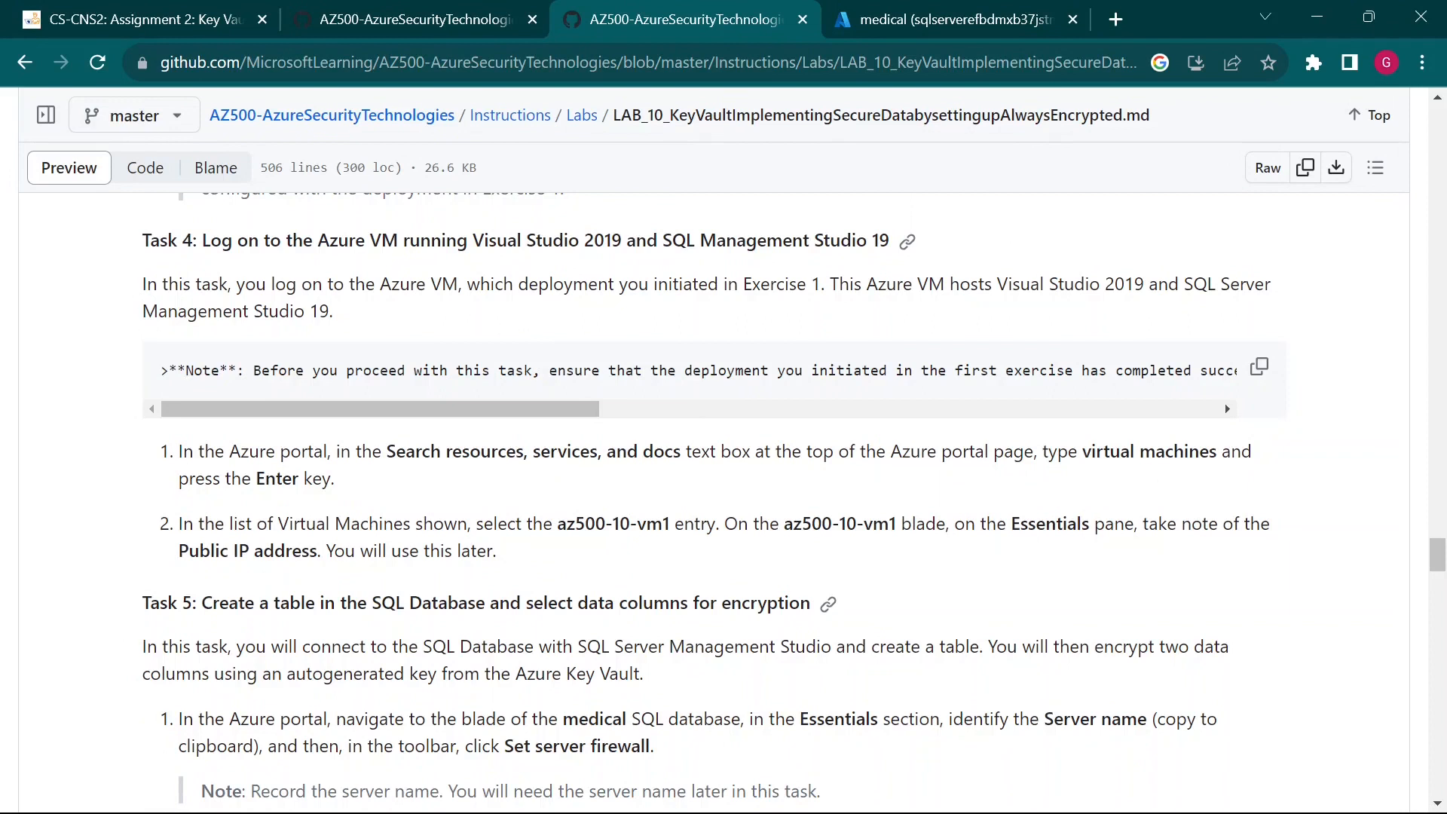
Read Task 4 steps 1 and 2 on finding az500-10-vm1 and its public IP address in the Essentials pane
left_click_drag(273, 452, 335, 480)
left_click(335, 479)
left_click_drag(557, 524, 674, 524)
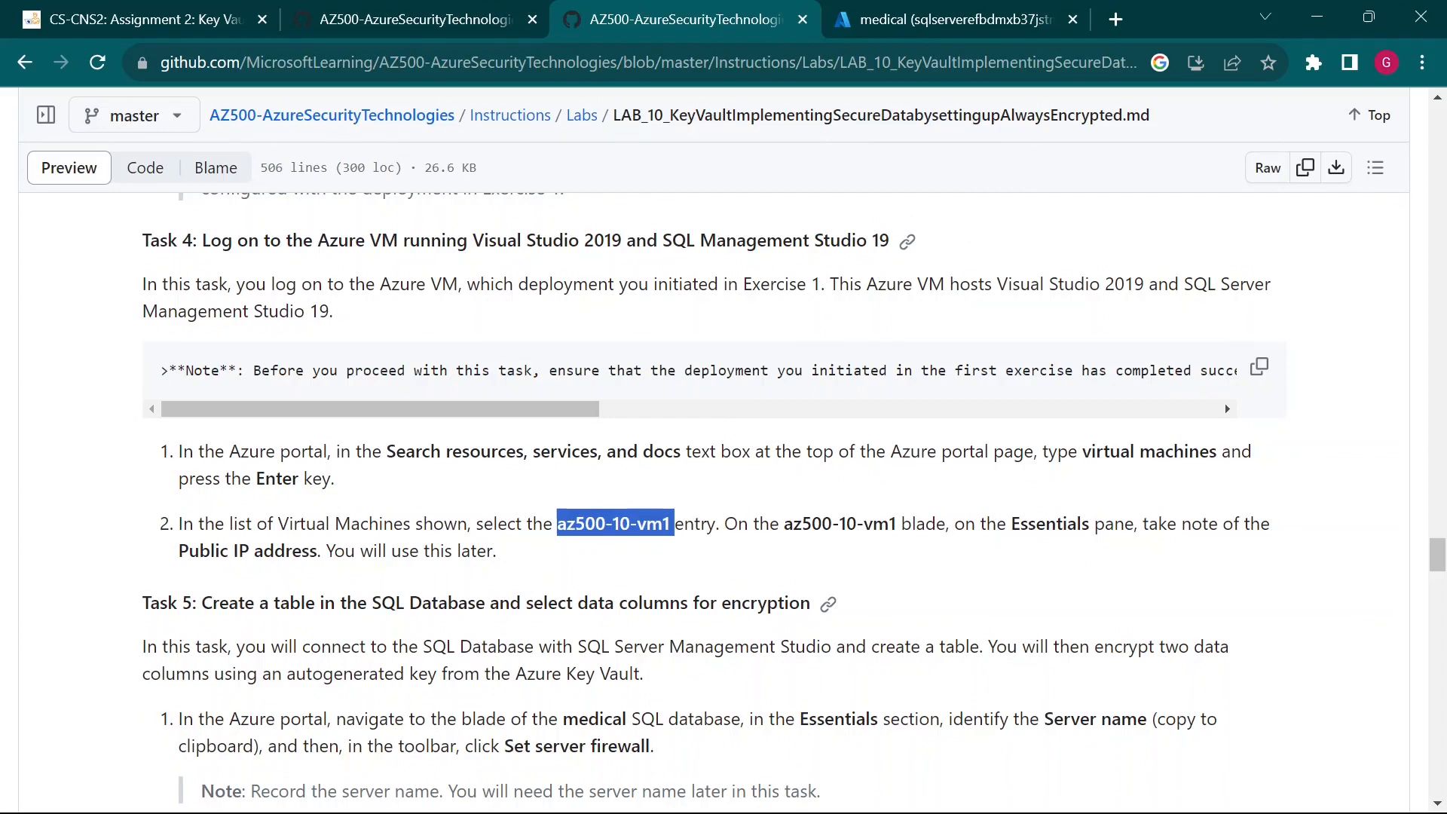
left_click(631, 549)
left_click_drag(1007, 525, 1089, 537)
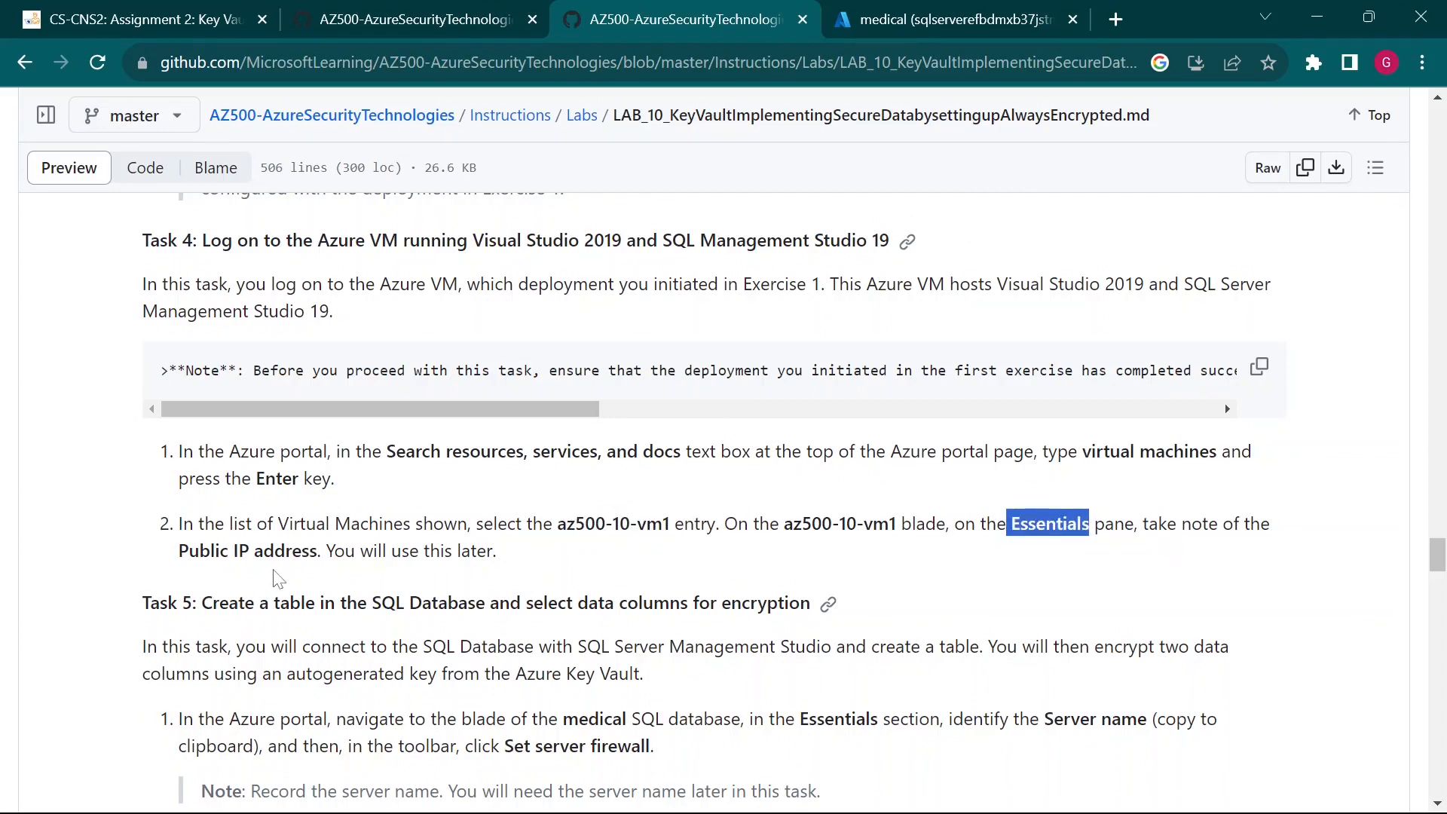
In the Azure portal, close the medical database and search for "virtual" to open the Virtual machines service
left_click(900, 11)
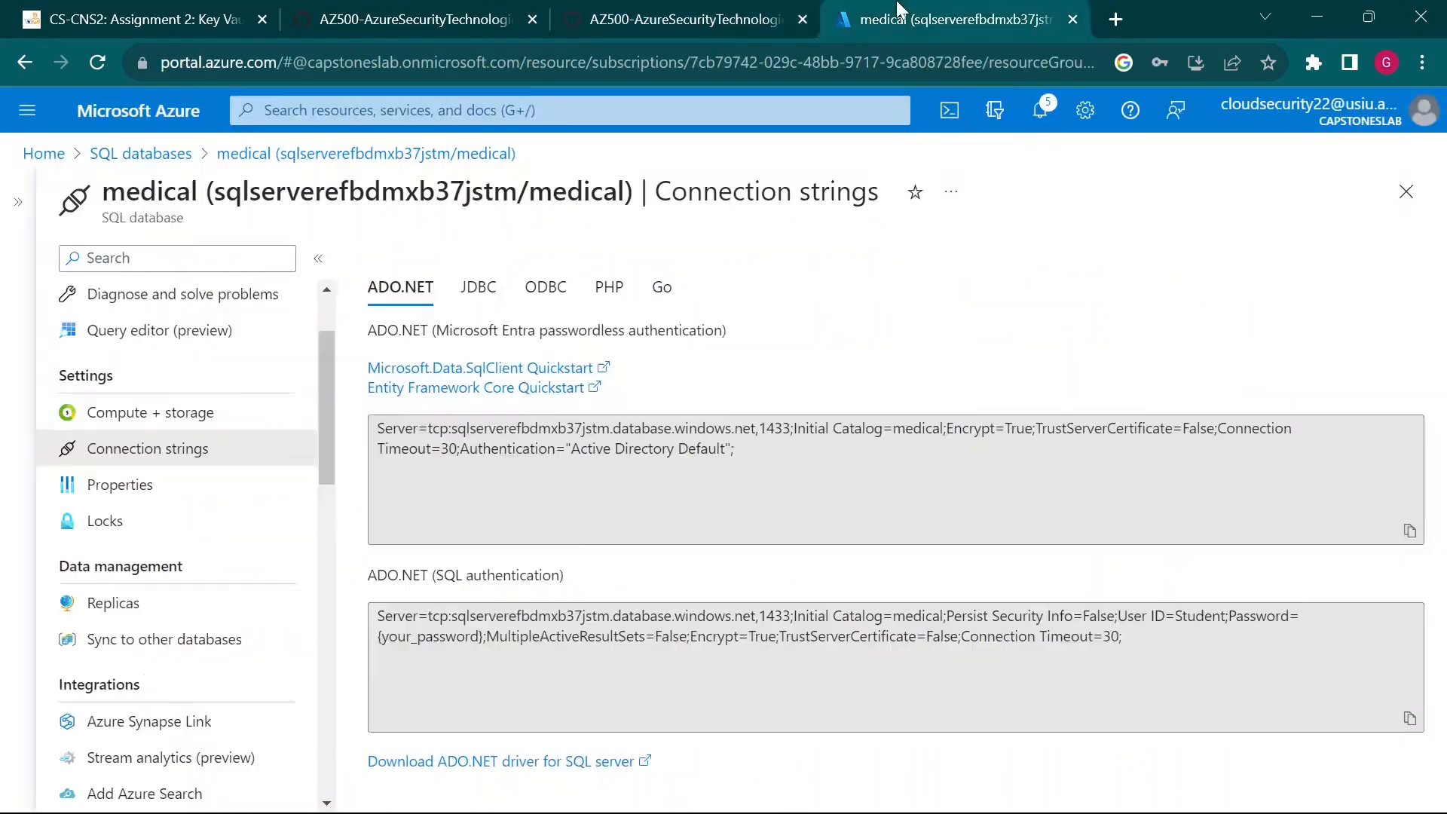
left_click(1407, 191)
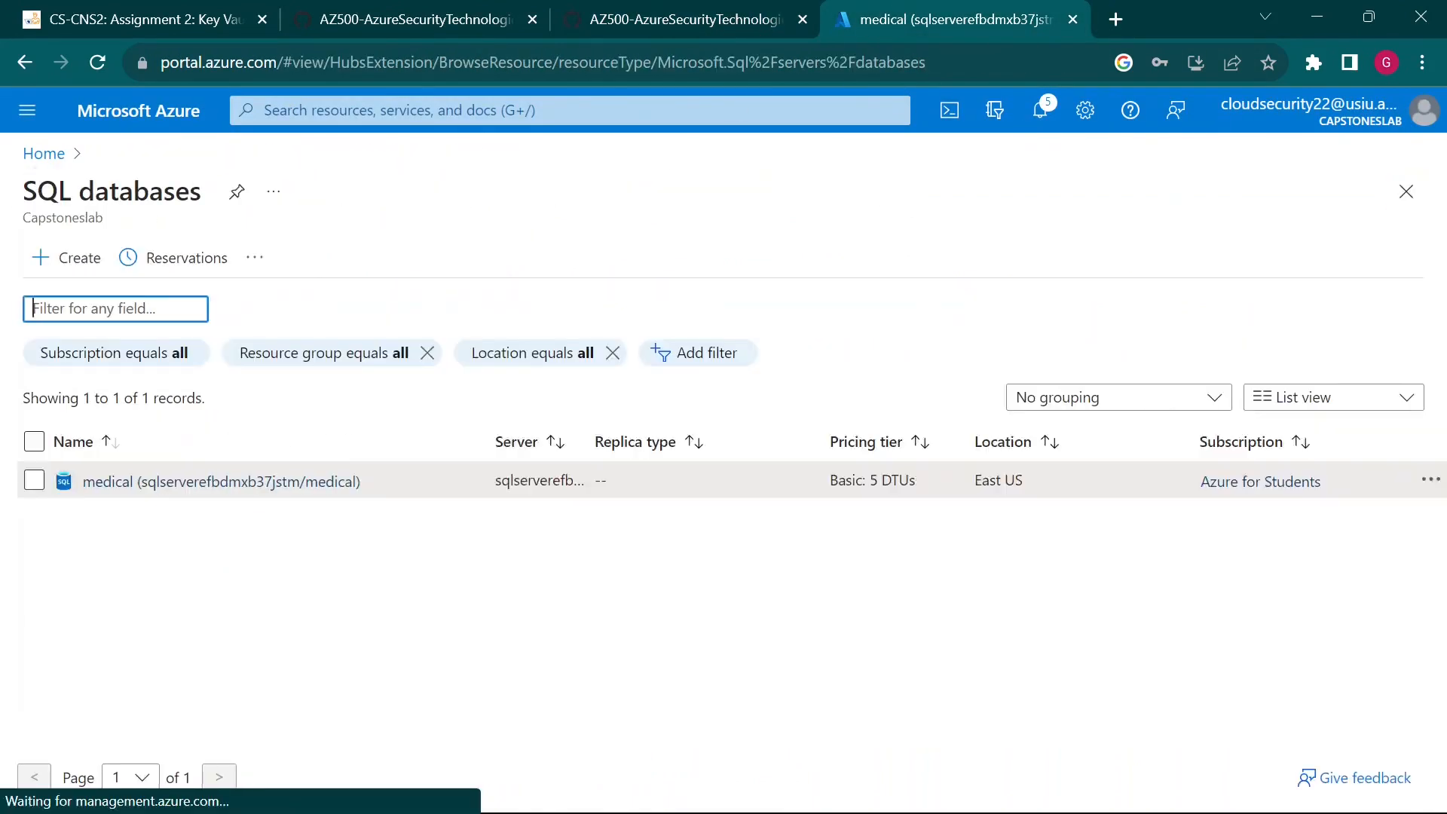
left_click(39, 124)
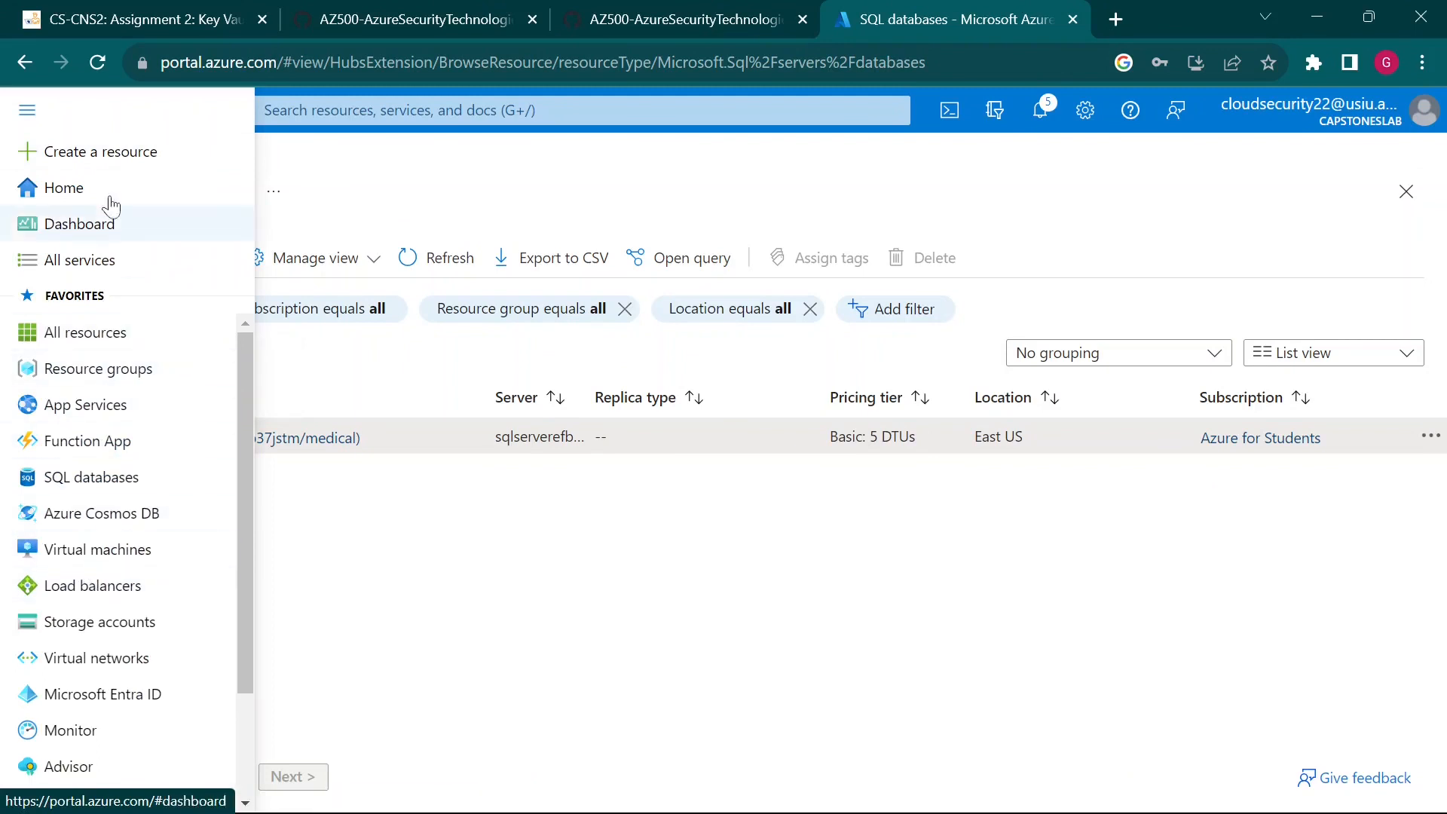
left_click(385, 201)
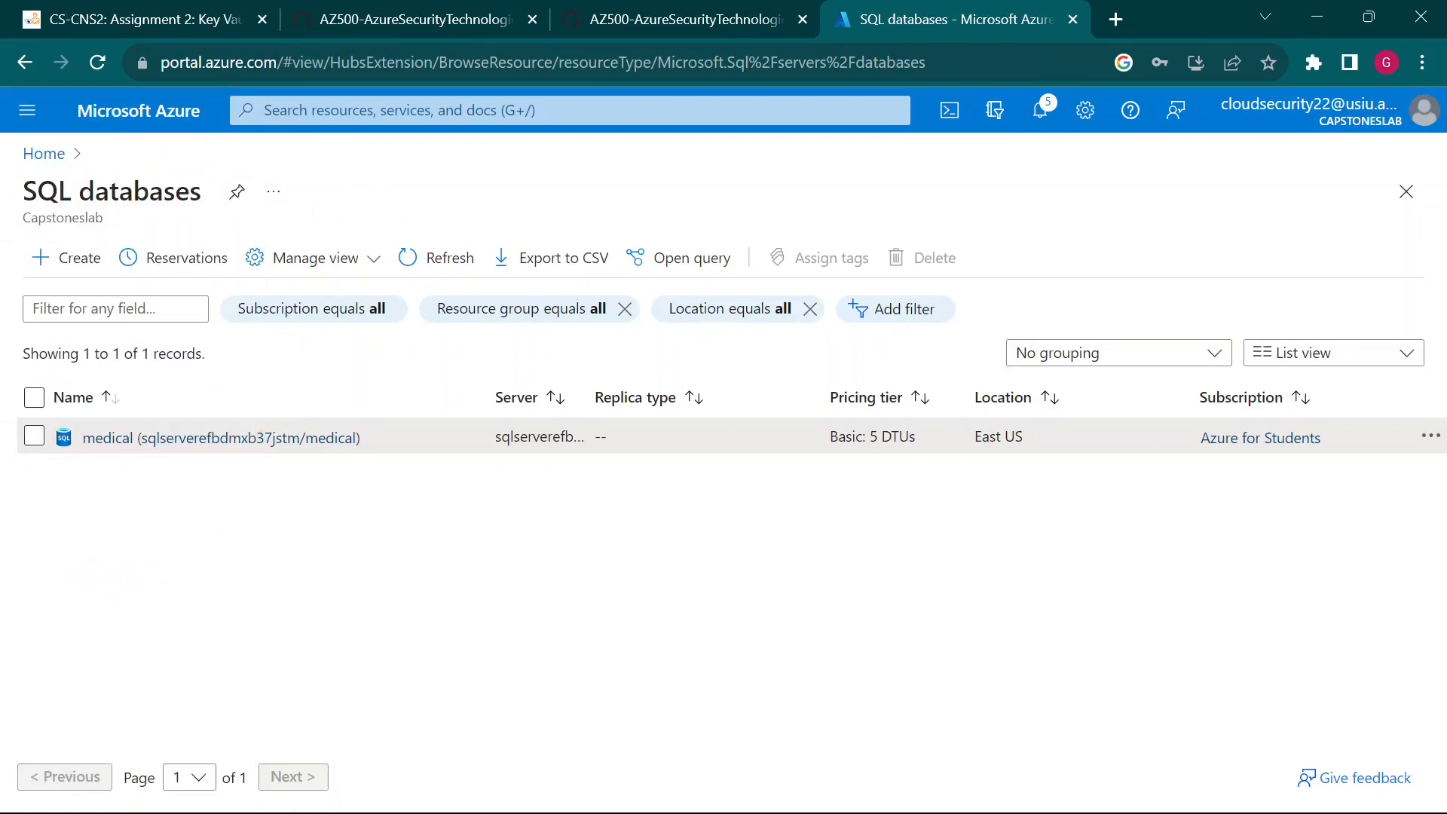
left_click(324, 111)
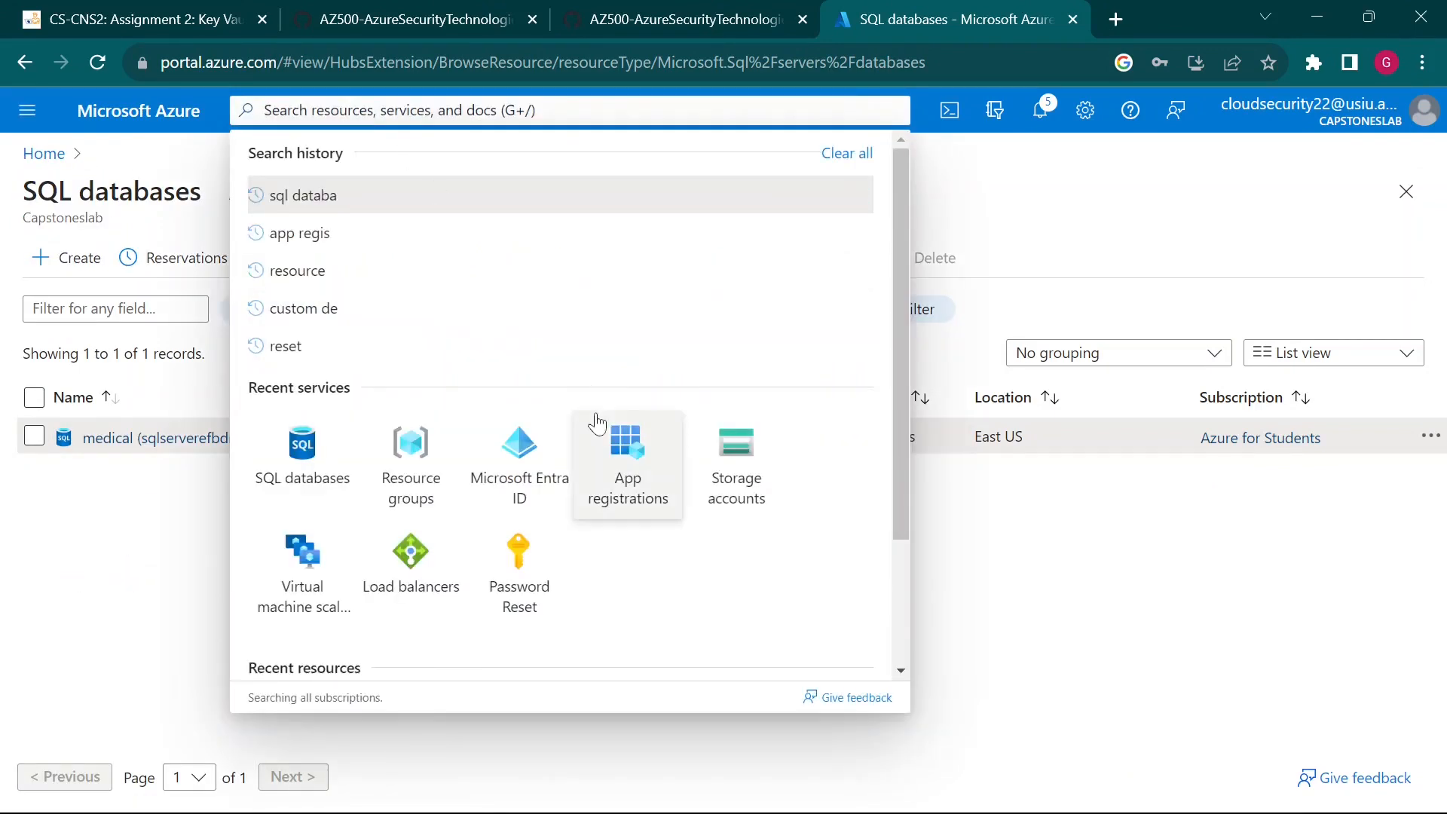
type("virtual")
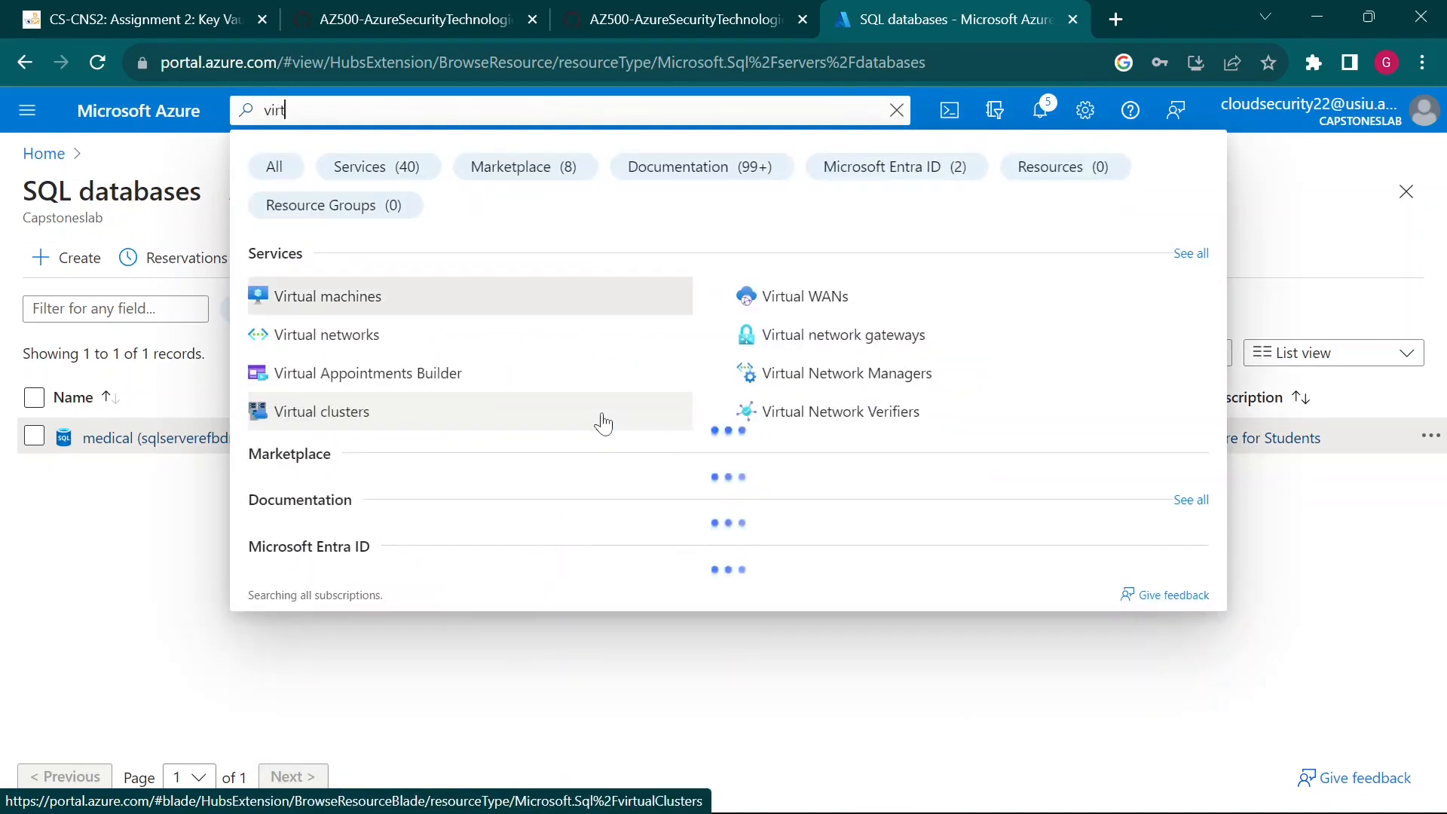
left_click(467, 307)
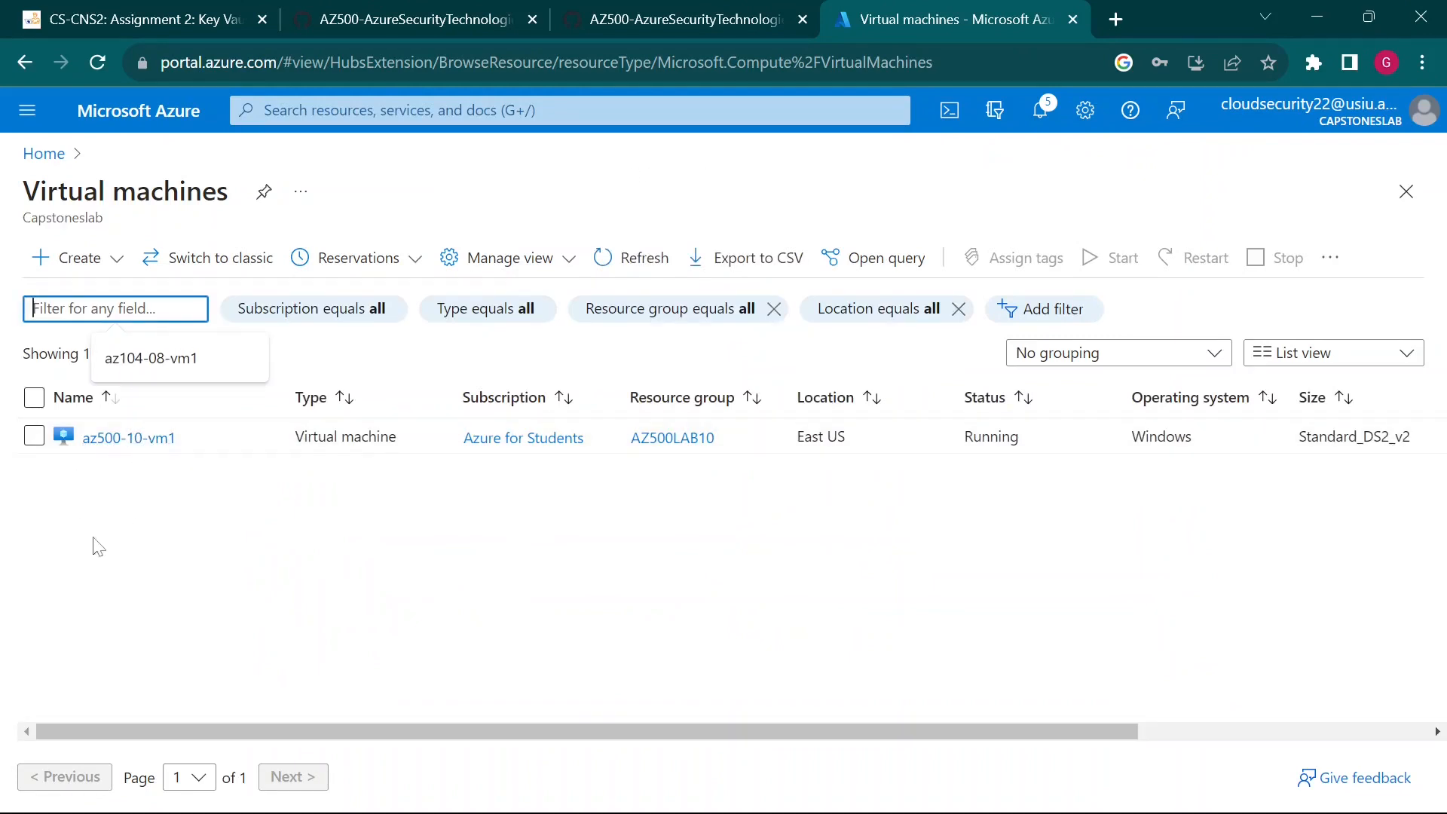
Open the az500-10-vm1 virtual machine and copy its public IP address from Essentials, as the GitHub lab's step 2 asks
left_click(123, 438)
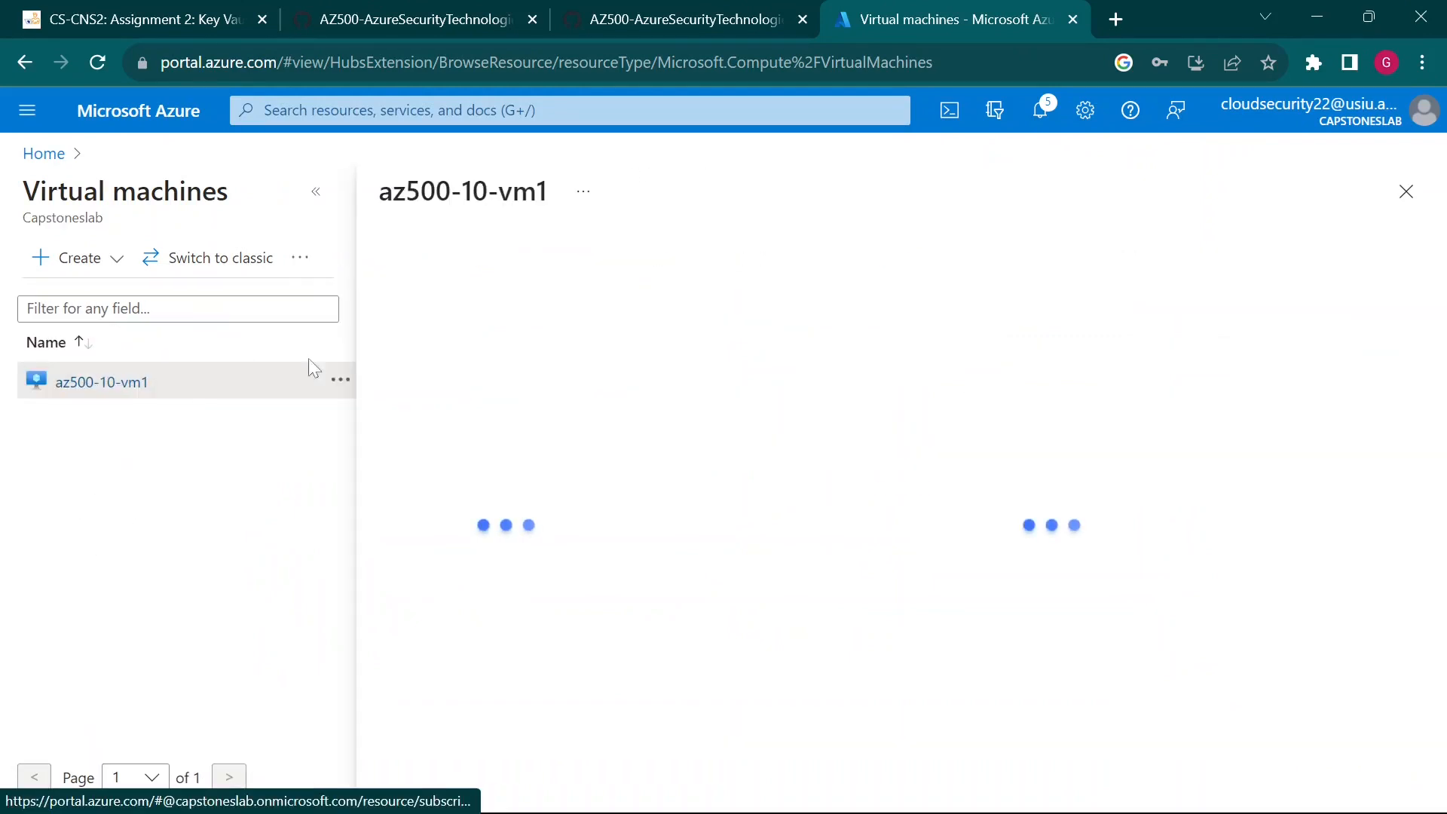
left_click(316, 194)
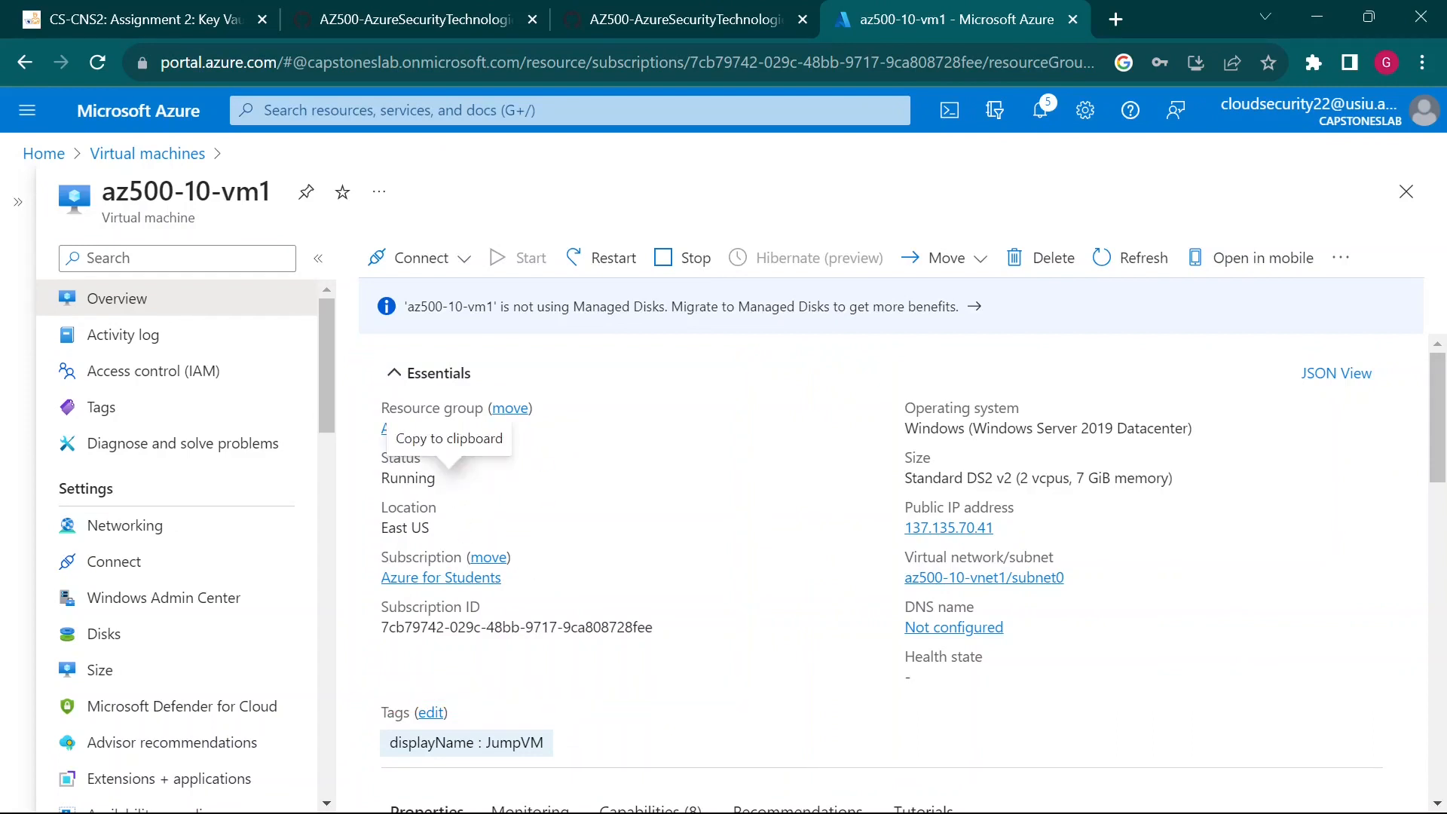
left_click(743, 9)
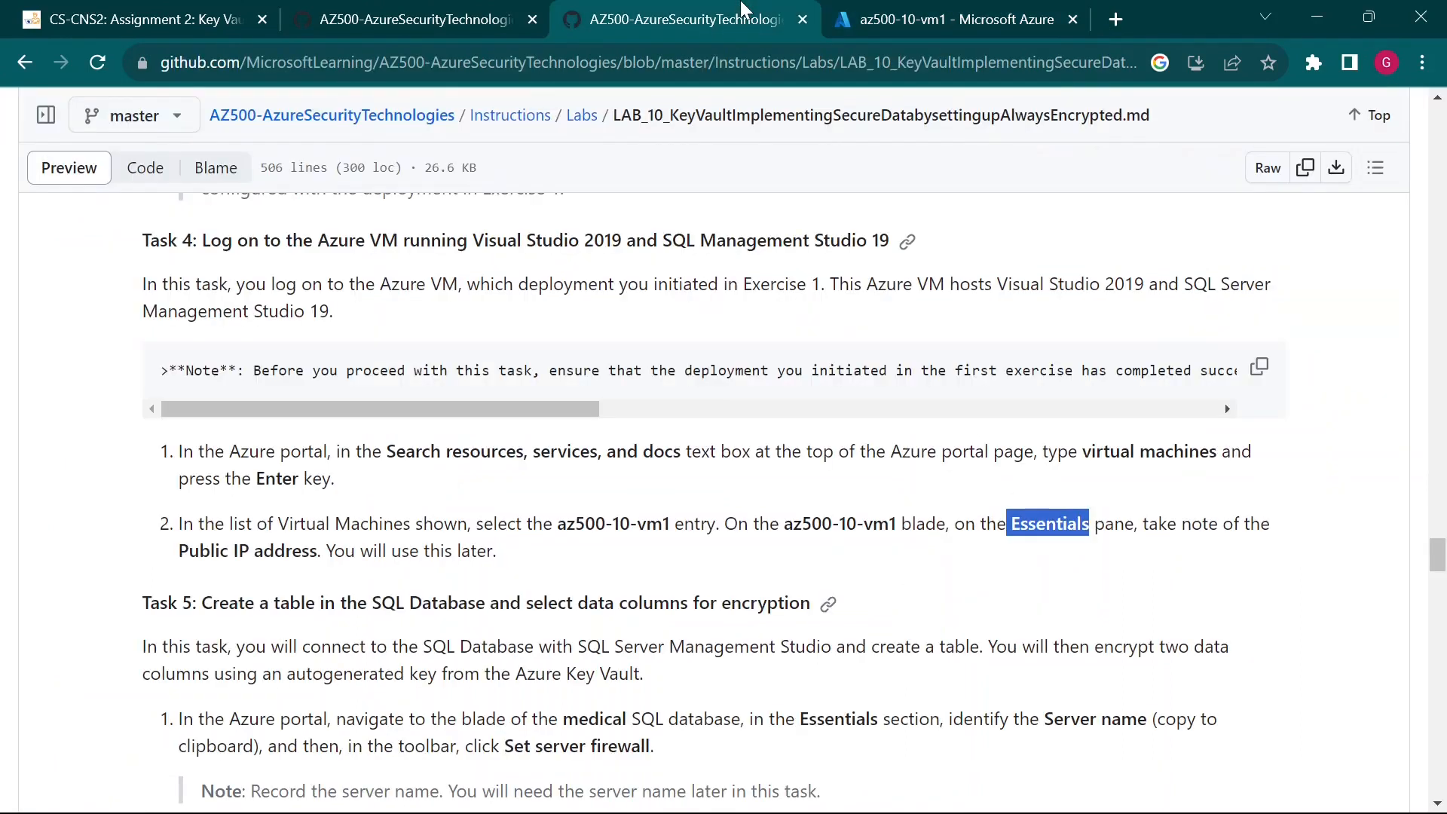
left_click(867, 19)
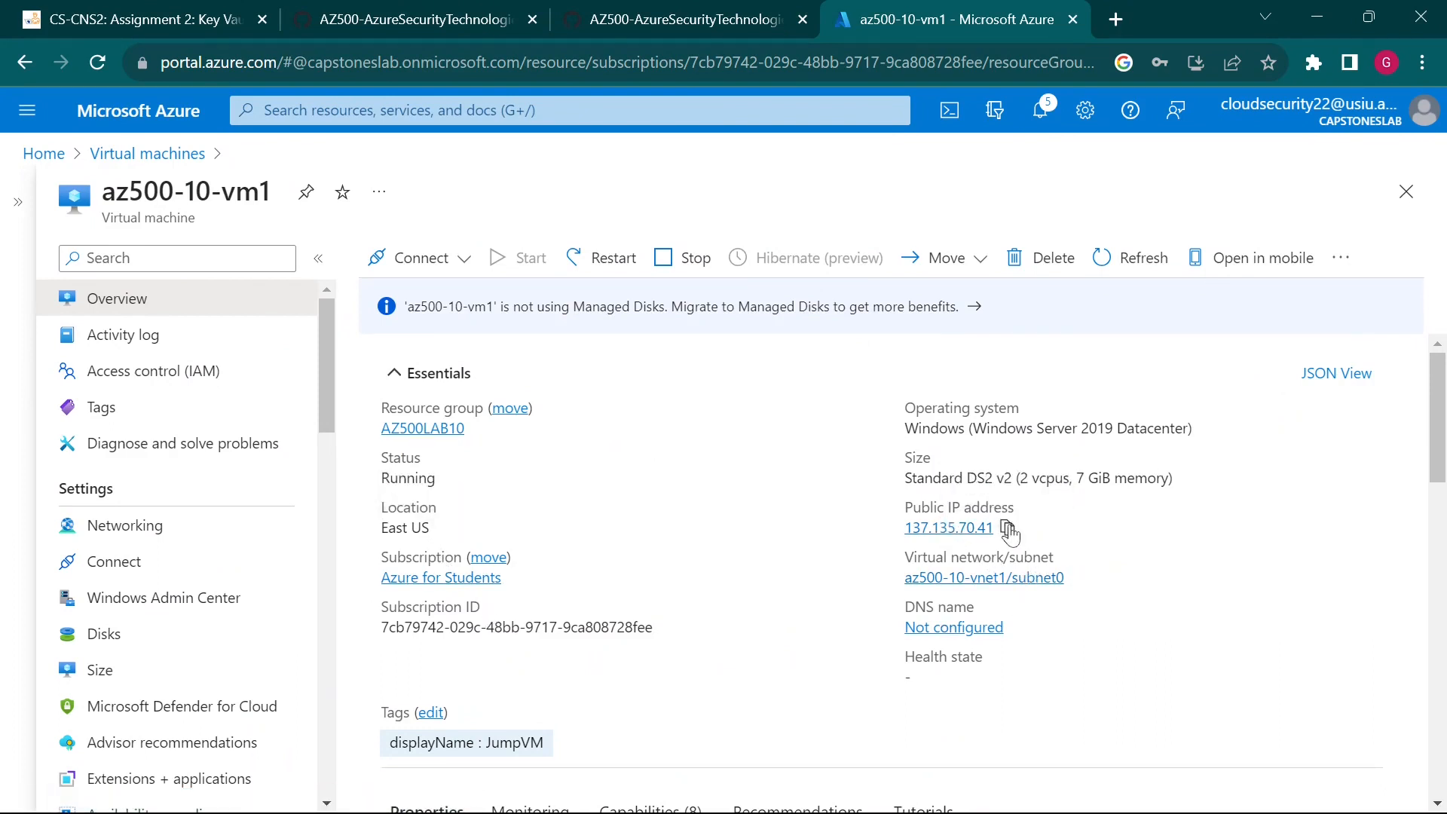
left_click(1008, 528)
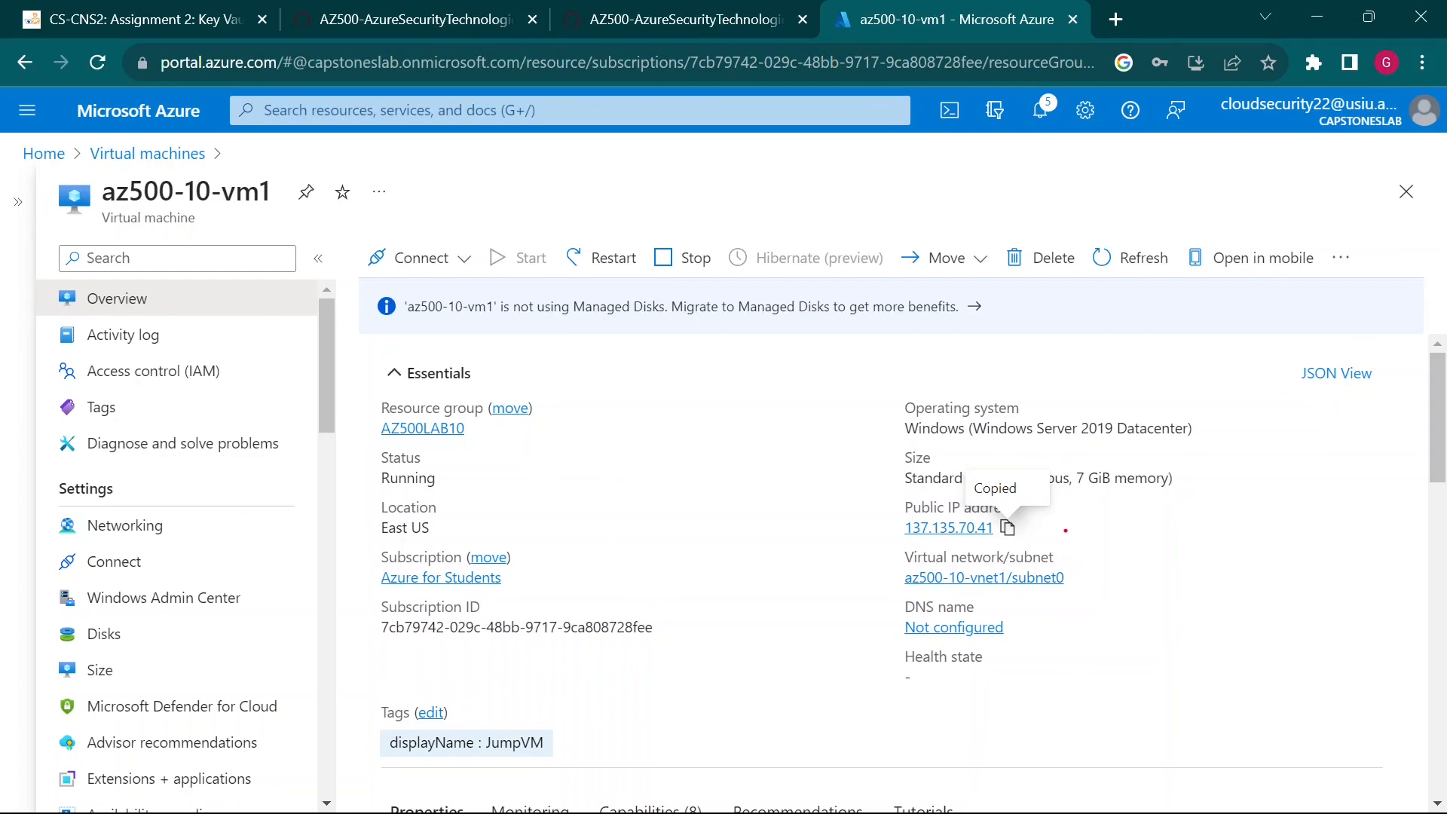
left_click_drag(1027, 526, 1189, 580)
key("Escape")
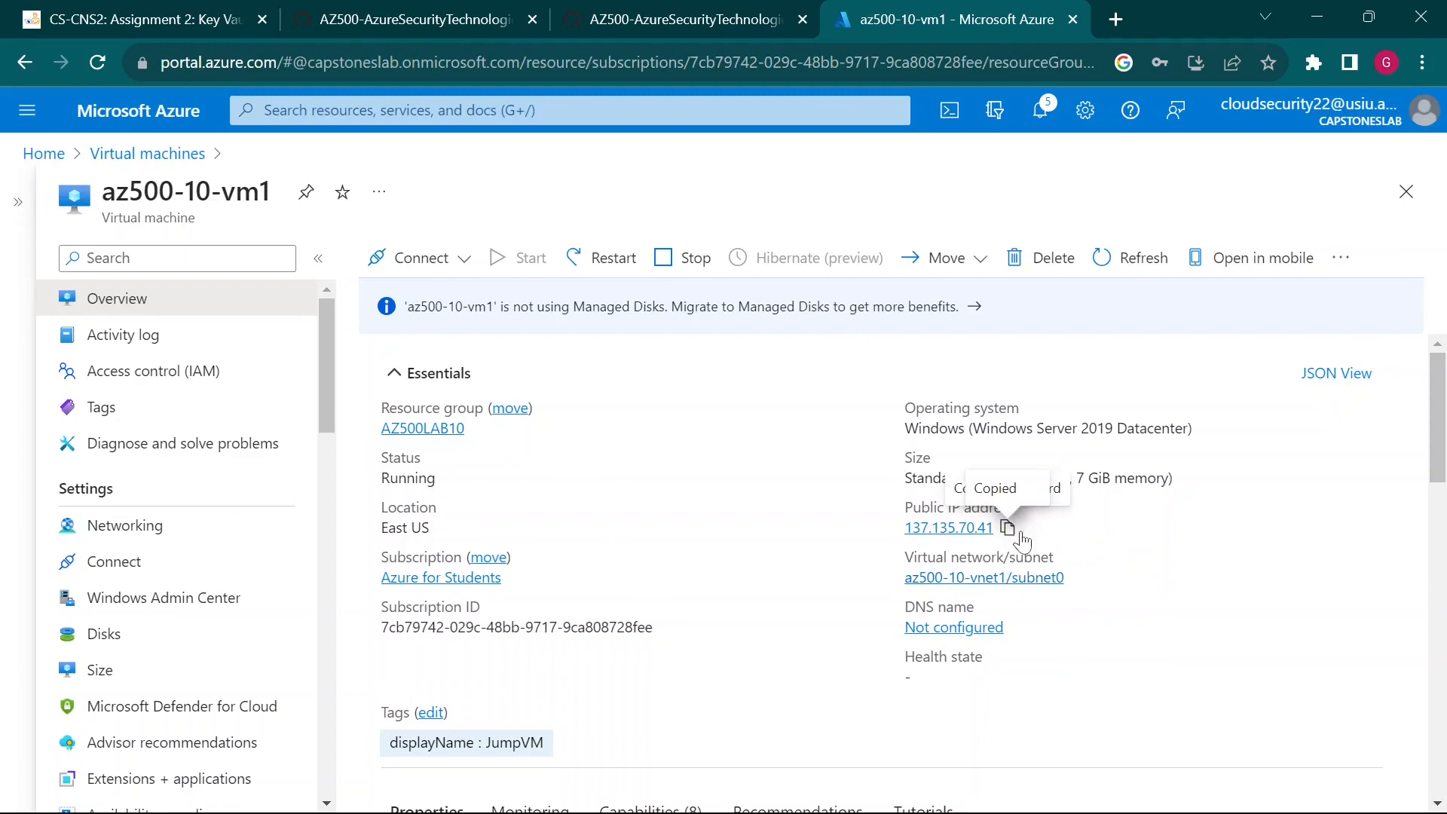
In the WordPad notes, add the heading "Virtual Machine" below the SQL connection string
mouse_move(885, 806)
left_click(971, 801)
scroll(452, 467, "down", 3)
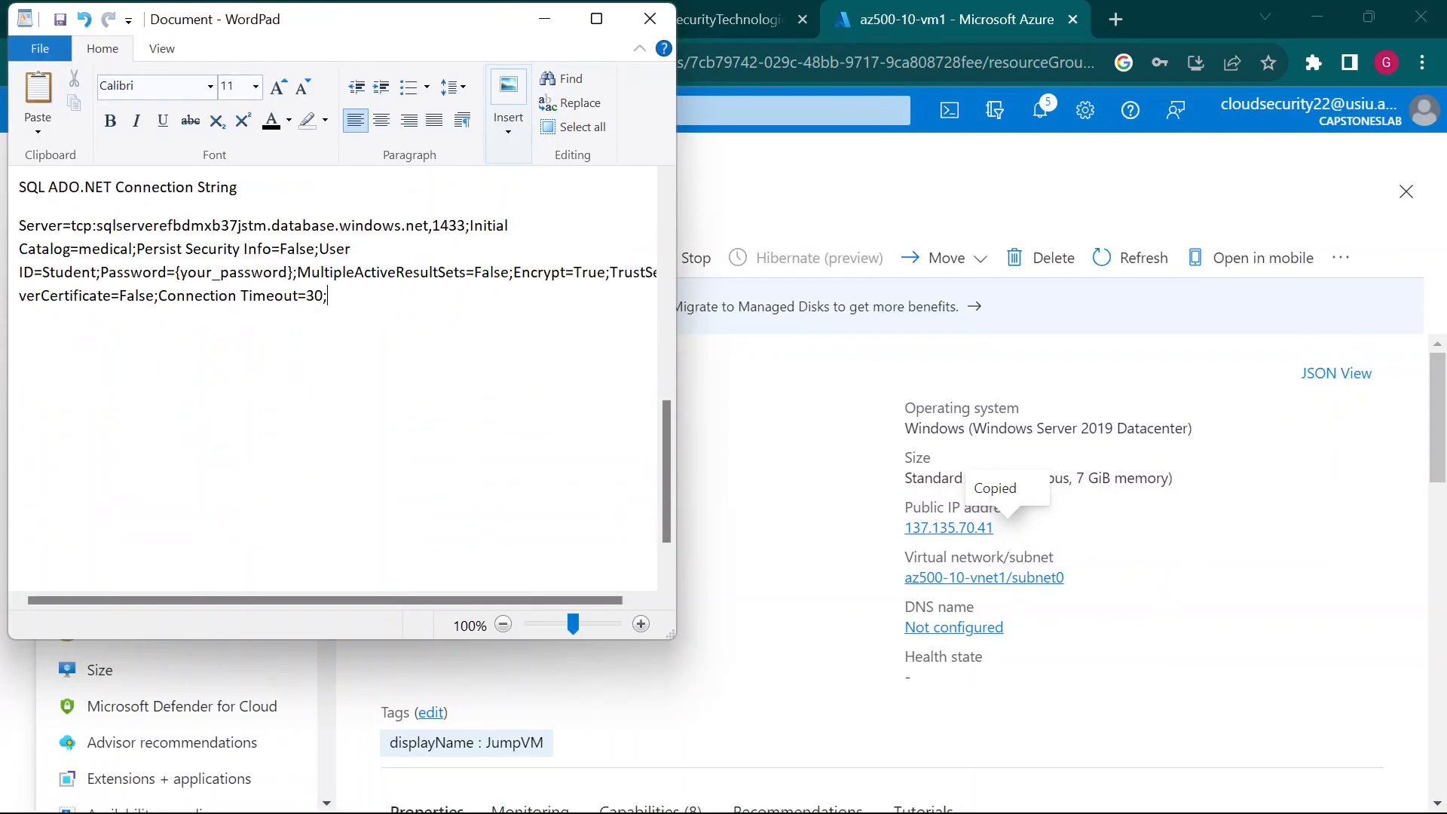
key("Caps_Lock")
type("V")
key("Caps_Lock")
type("irtual")
key("Caps_Lock")
type("M")
key("Caps_Lock")
type("achine")
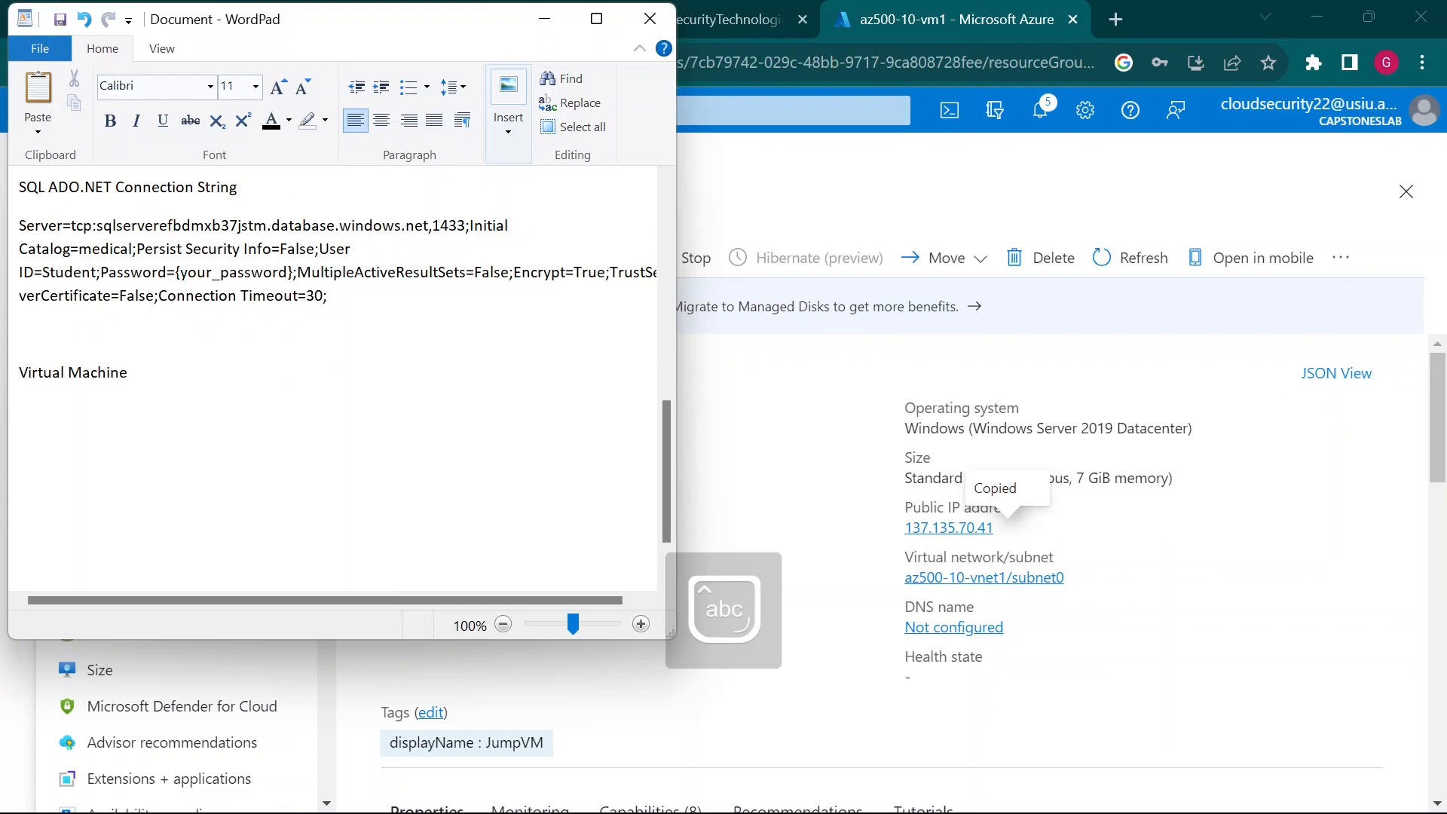
Add a "Public IP:" line under the Virtual Machine heading and paste the copied address 137.135.70.41
key("Return")
key("Caps_Lock")
type("P")
key("Caps_Lock")
type("ublic")
key("Caps_Lock")
type("IP")
key("Caps_Lock")
scroll(338, 362, "up", 15)
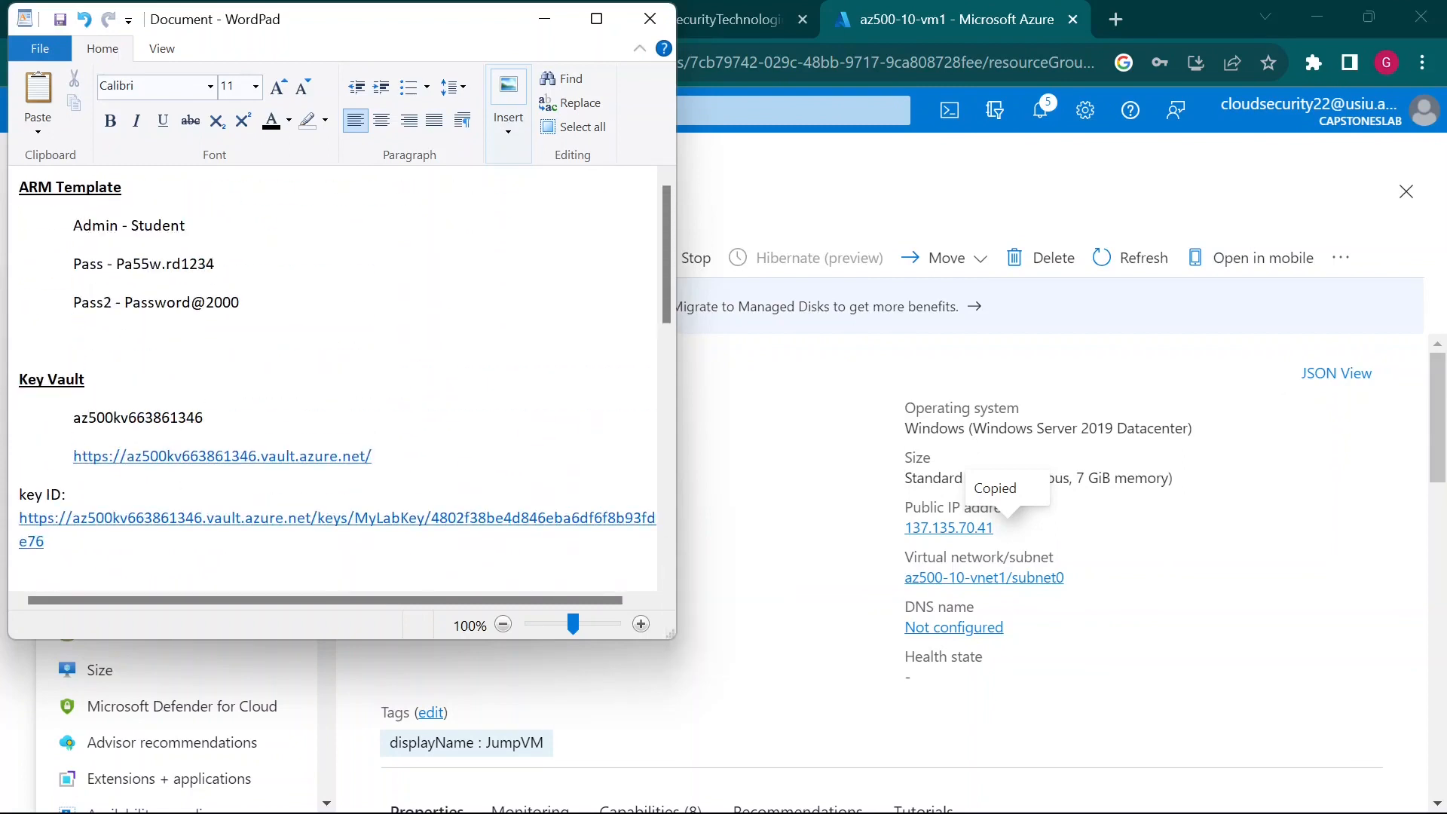
scroll(337, 377, "down", 15)
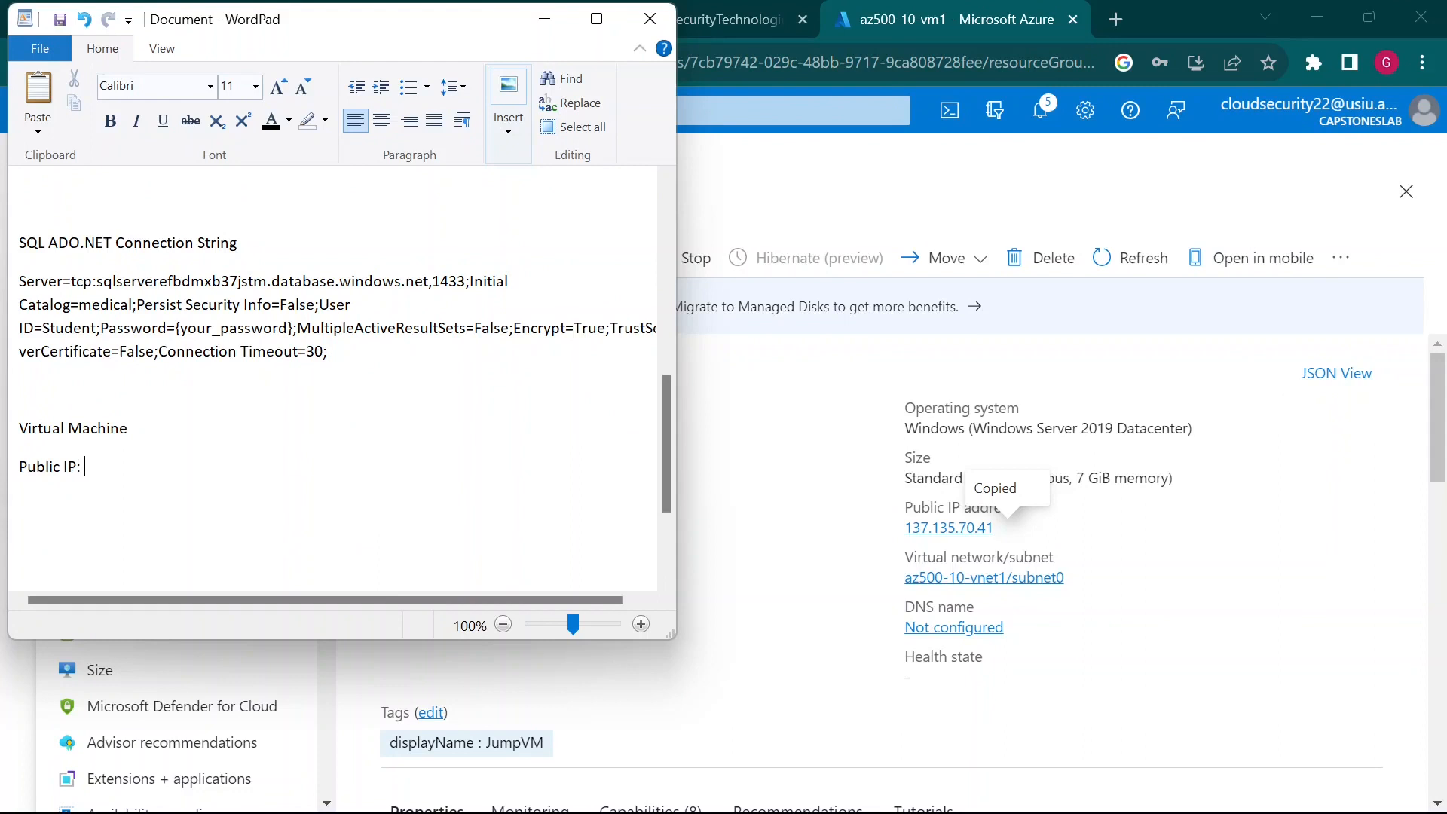
key("ctrl+v")
Make the "Virtual Machine" and "SQL ADO.NET Connection String" headings bold, and return to the Azure portal
triple_click(67, 428)
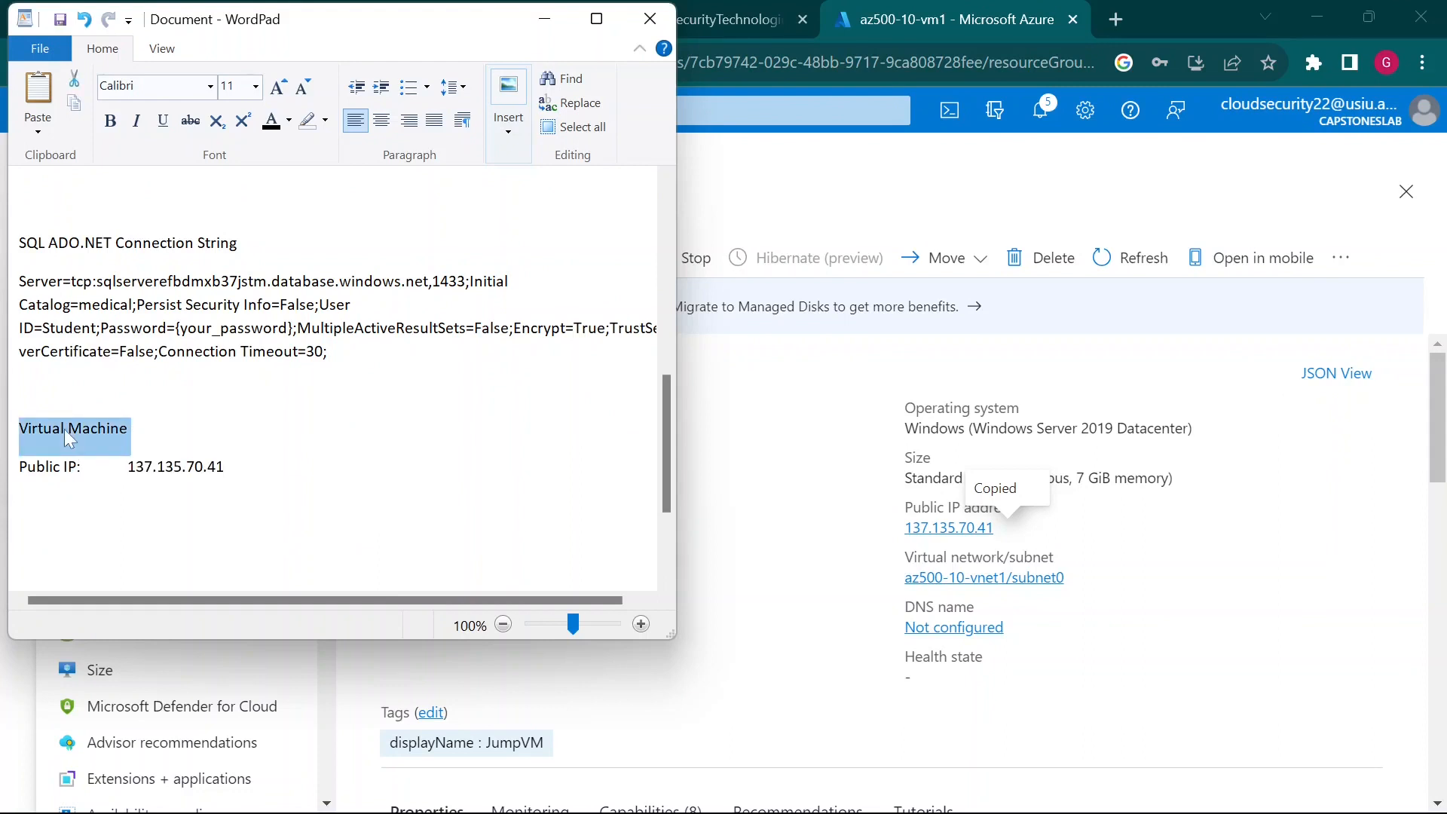
key("ctrl+b")
triple_click(125, 246)
key("ctrl+b")
scroll(124, 245, "up", 1)
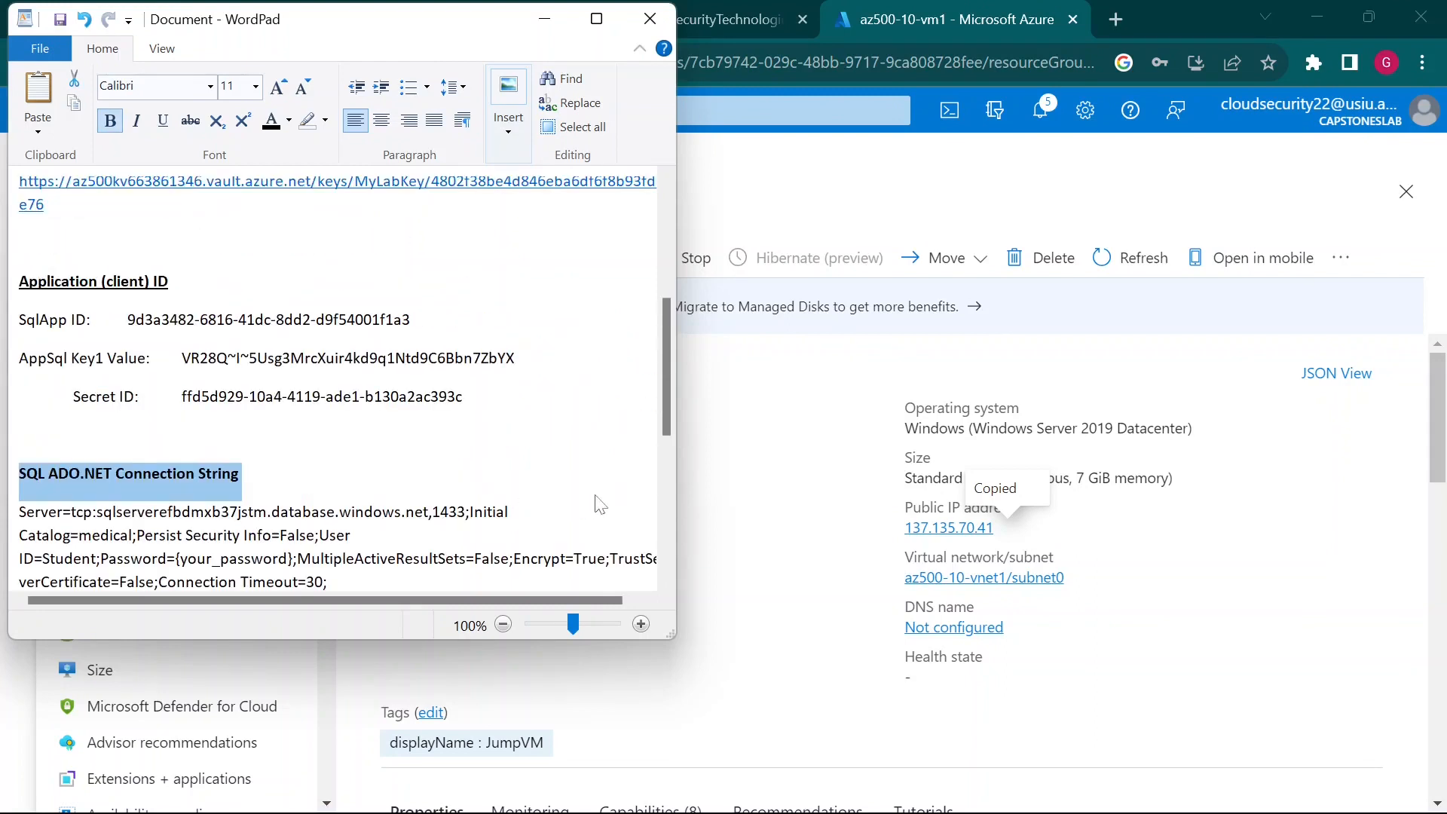
left_click(769, 494)
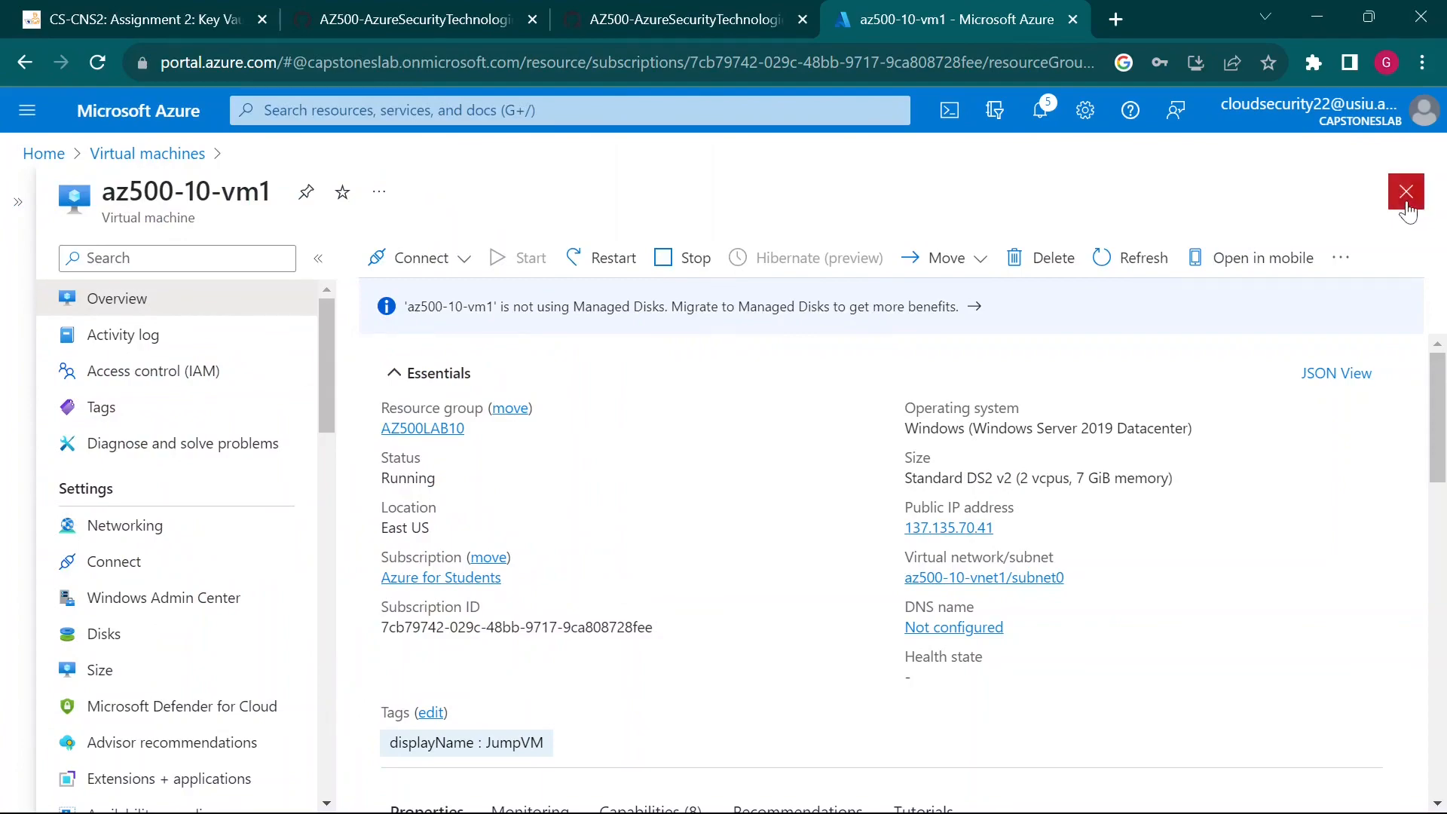